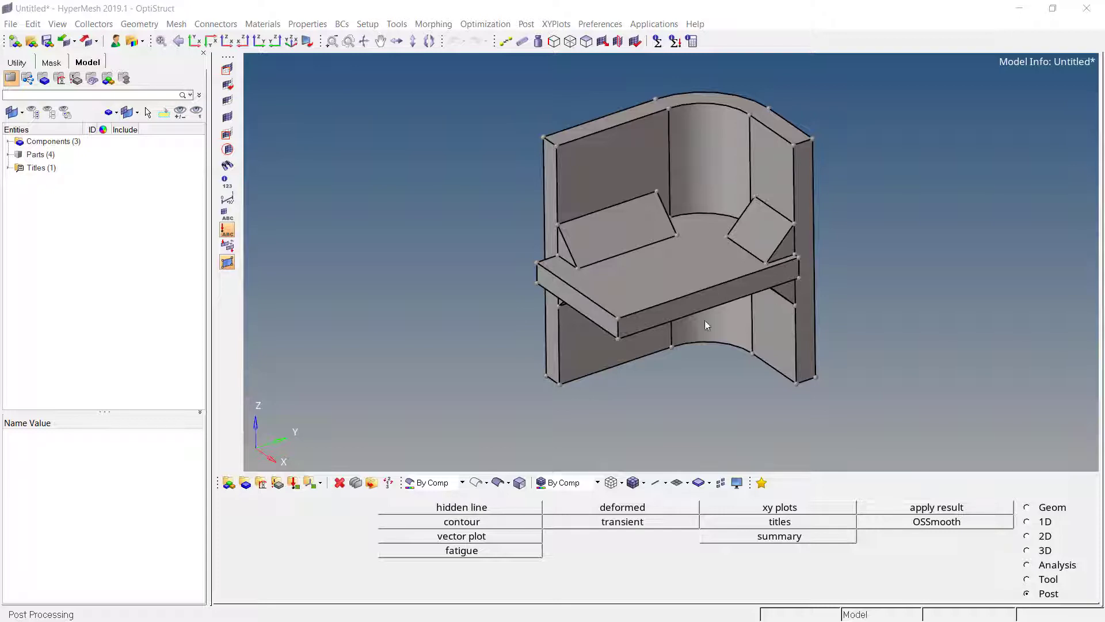
Measure the thickness of the bracket wall between the two corner points at its upper end.
scroll(547, 146, "up", 5)
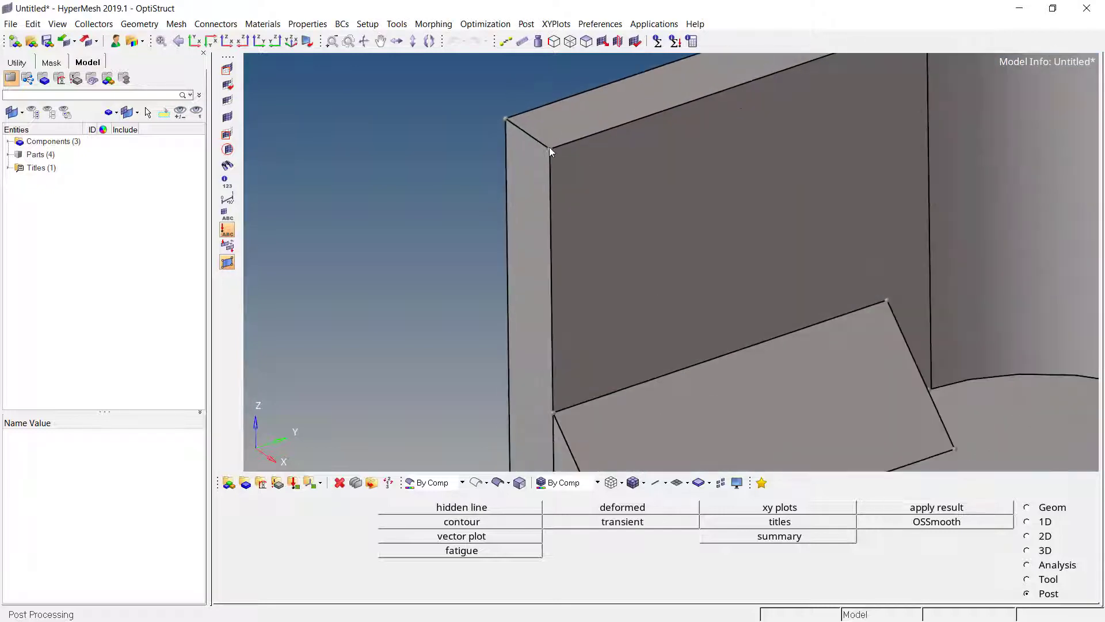
key("F4")
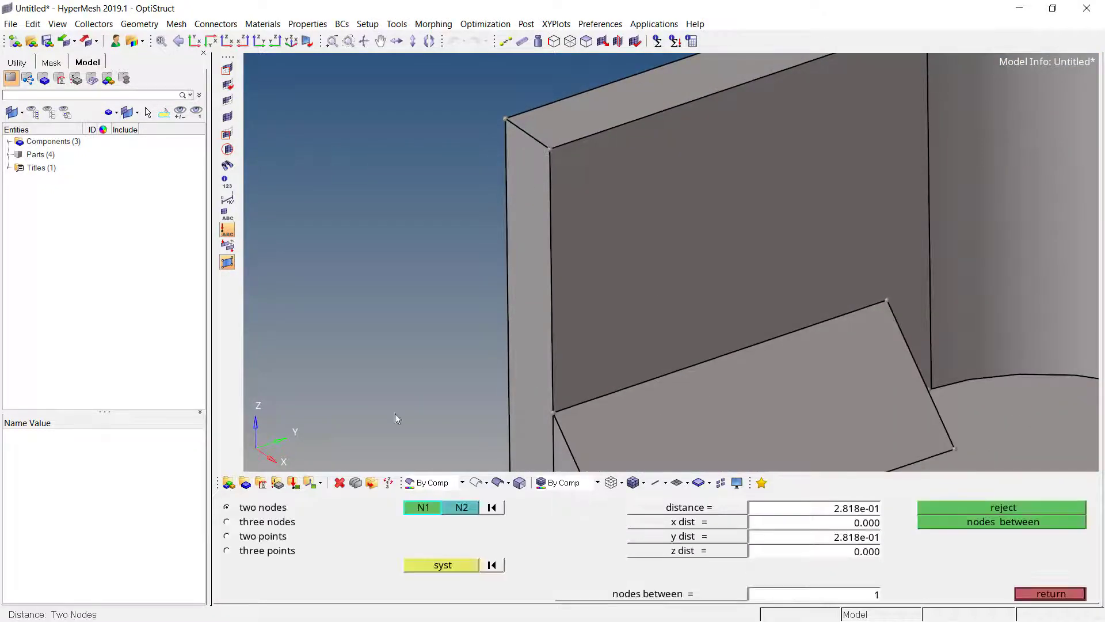
left_click(263, 536)
left_click(506, 119)
left_click(551, 148)
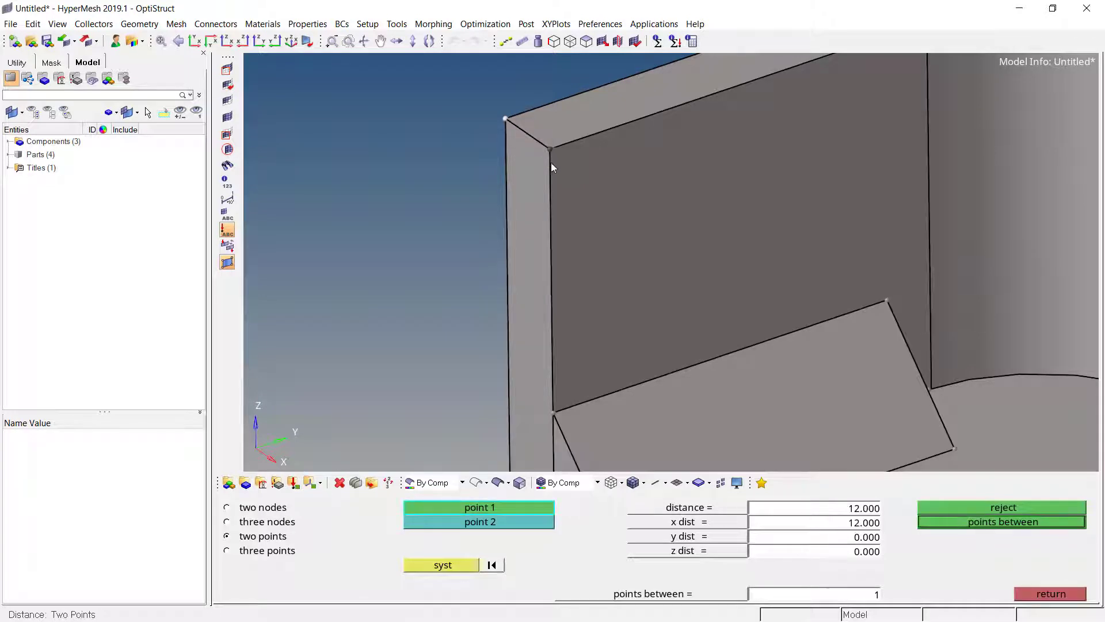
Measure the thickness of the horizontal plate between the two points of its front corner.
scroll(558, 189, "down", 3, "ctrl")
right_click_drag(598, 293, 559, 75, "ctrl")
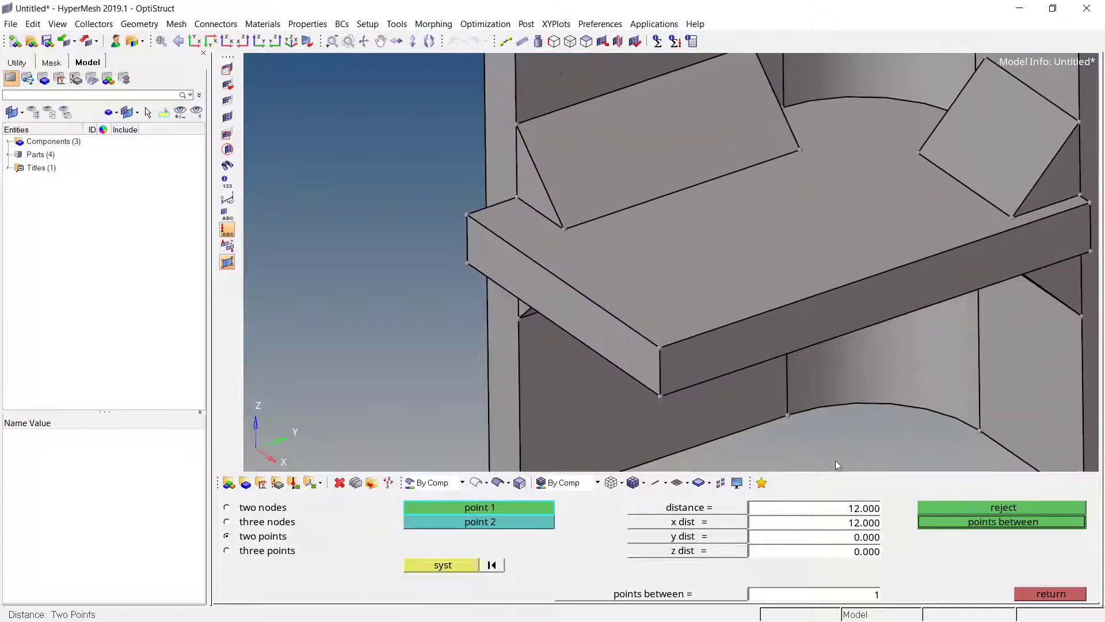
left_click(661, 397)
left_click(663, 348)
key("F4")
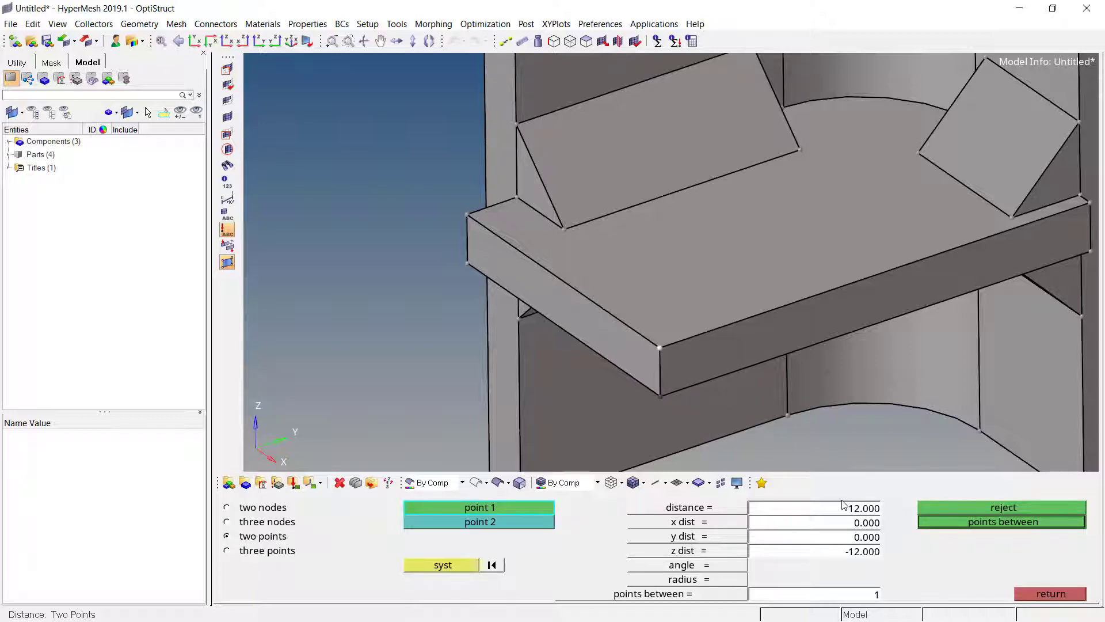
scroll(672, 311, "down", 2)
scroll(682, 297, "up", 1)
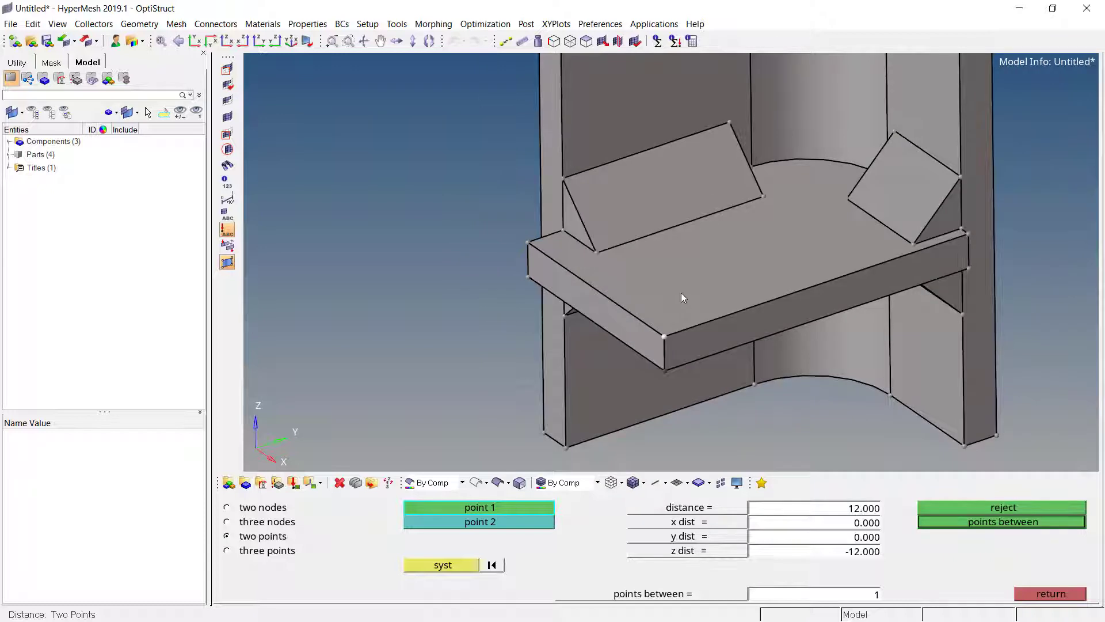
scroll(682, 293, "down", 1)
left_click(1036, 594)
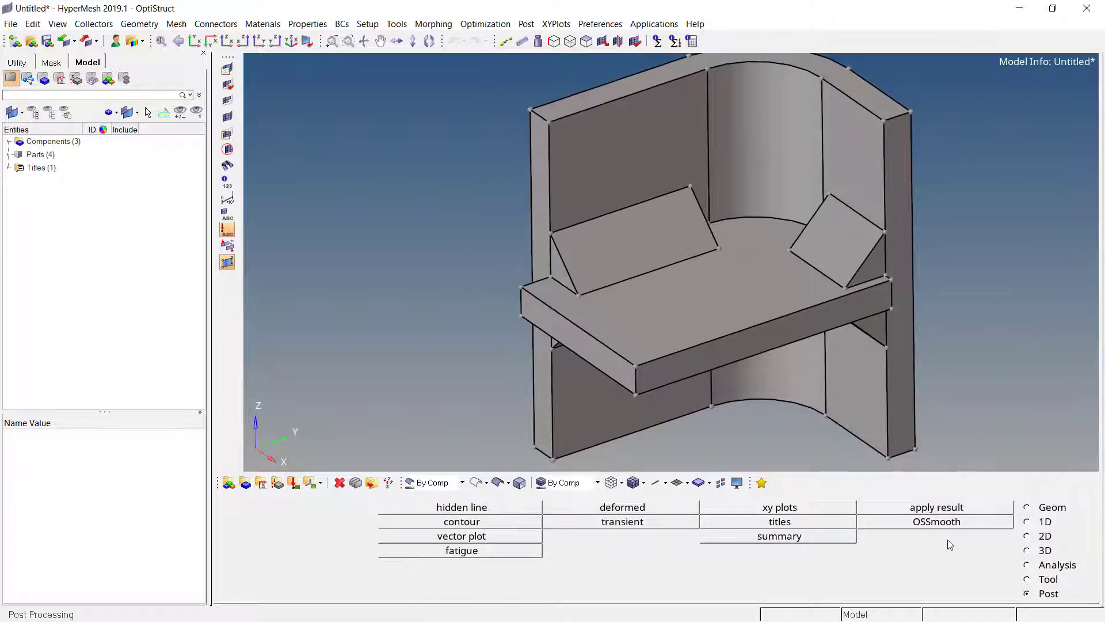
Recolor all three components with automatic colors.
key("shift+F1")
left_click_drag(485, 144, 972, 432, "shift")
left_click(994, 522)
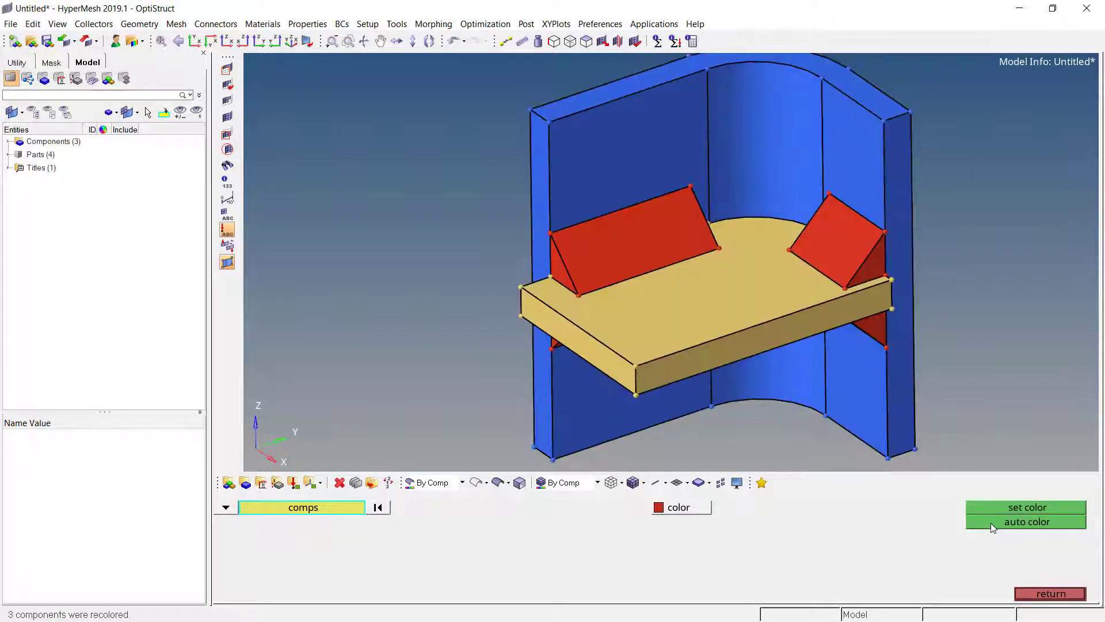
left_click(1039, 595)
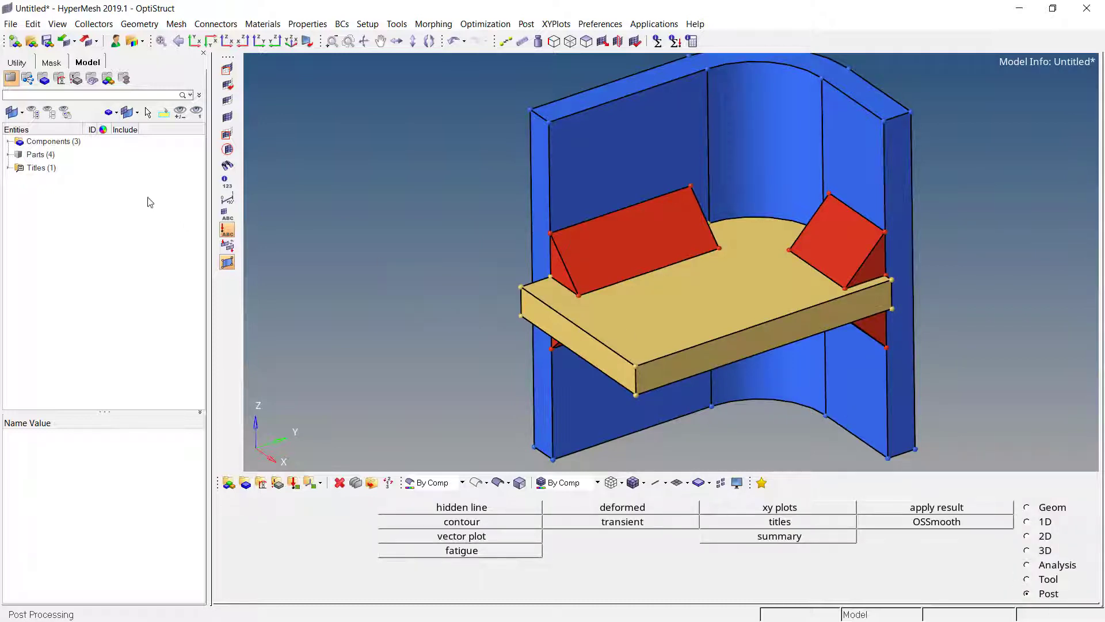
Rename the component Solid_Welds-4 as Welds.
left_click(8, 141)
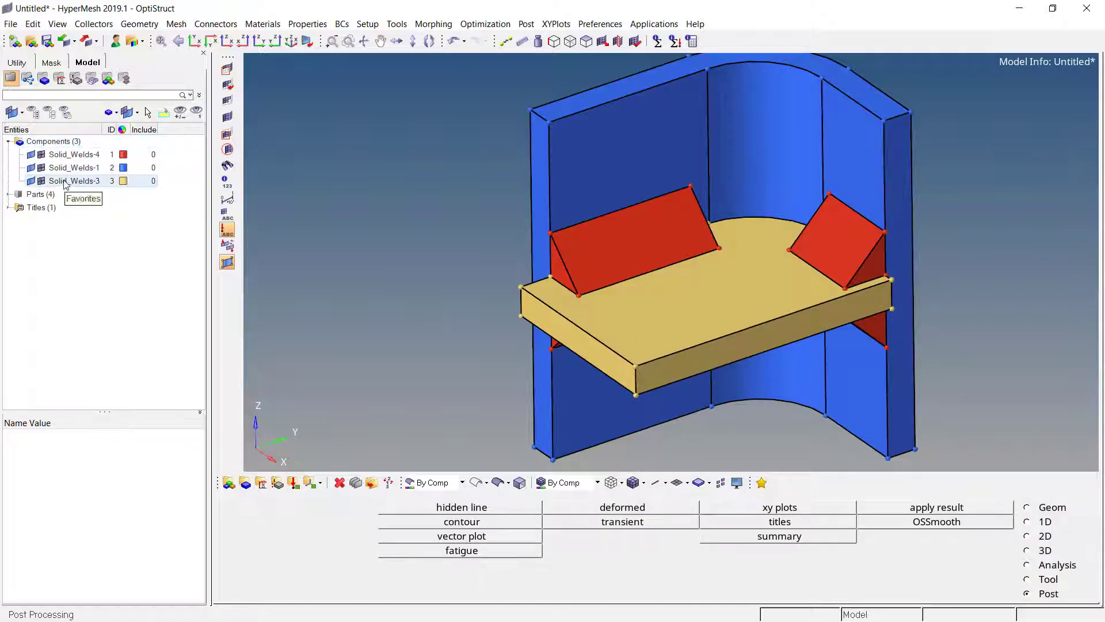
left_click(92, 155)
left_click(95, 155)
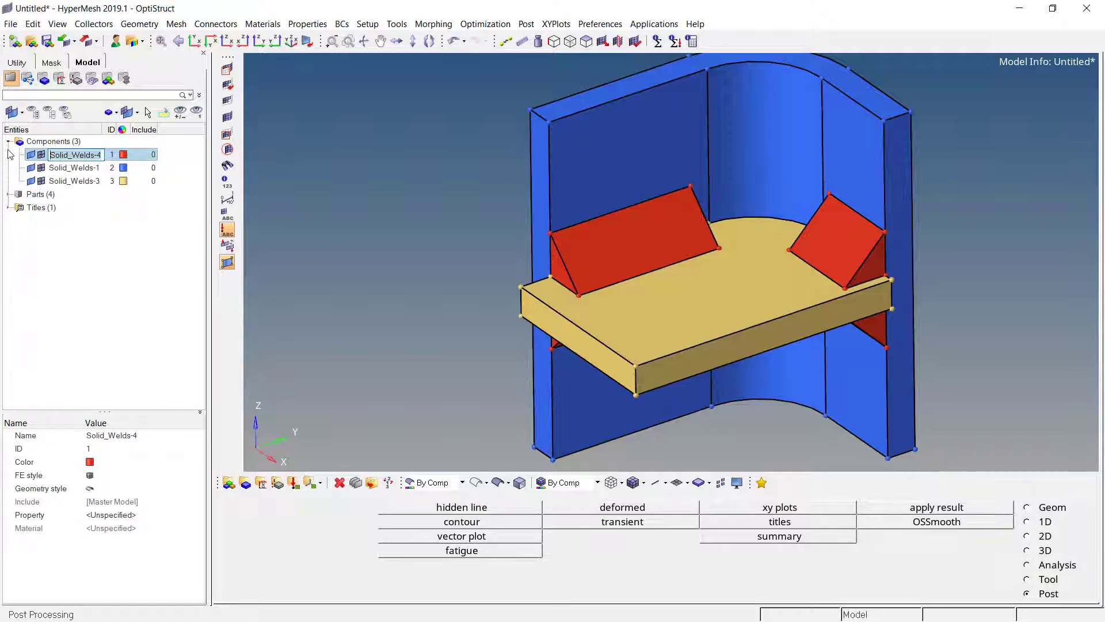
key("ctrl+a")
type("Welds")
key("Return")
Rename the component Solid_Welds-1 as Bracket.
left_click(62, 171)
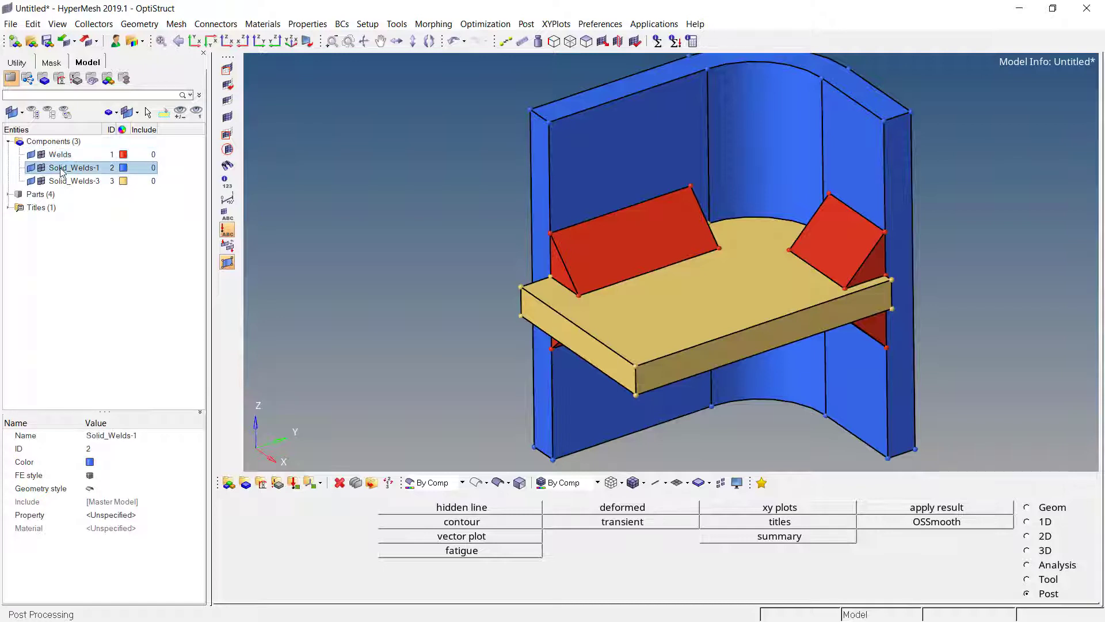
left_click(62, 170)
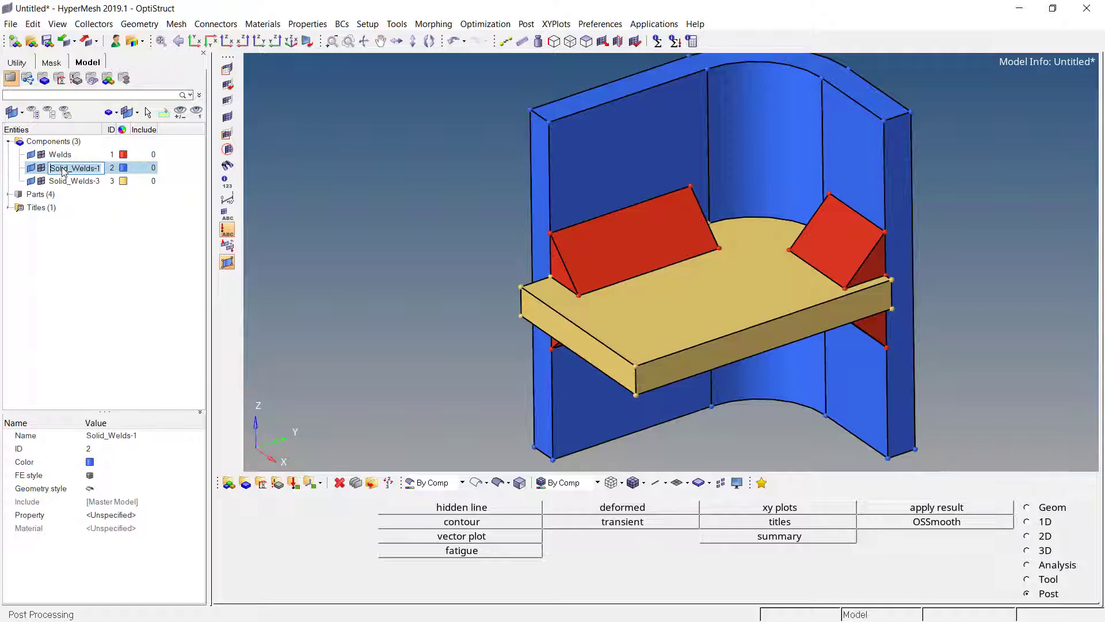
key("ctrl+a")
type("Bracket")
key("Return")
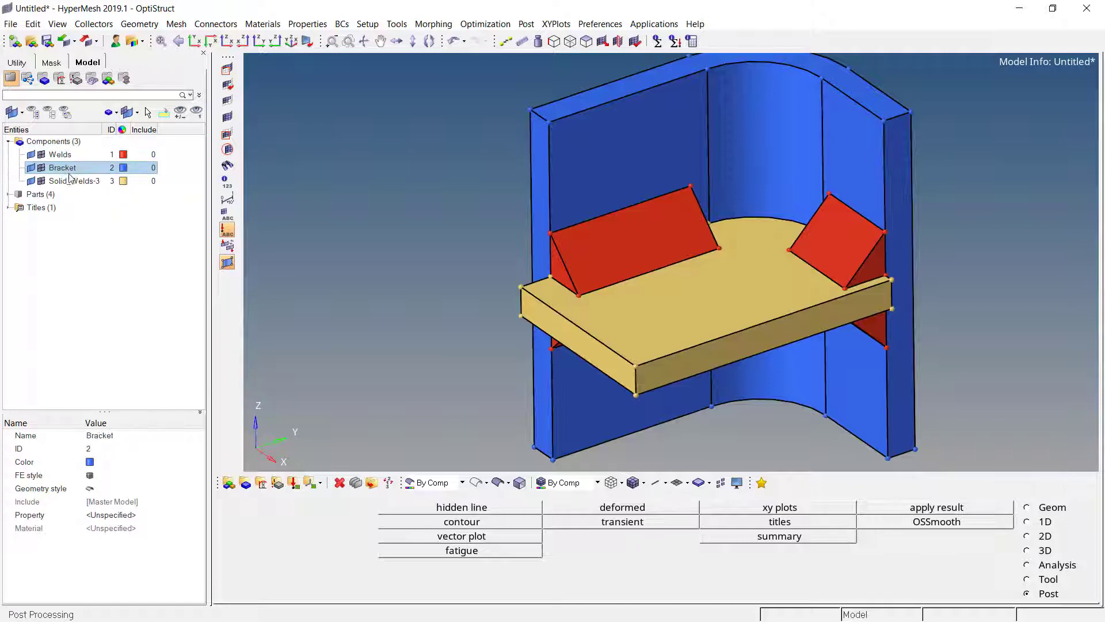
Rename the component Solid_Welds-3 as Plate.
left_click(70, 182)
left_click(70, 182)
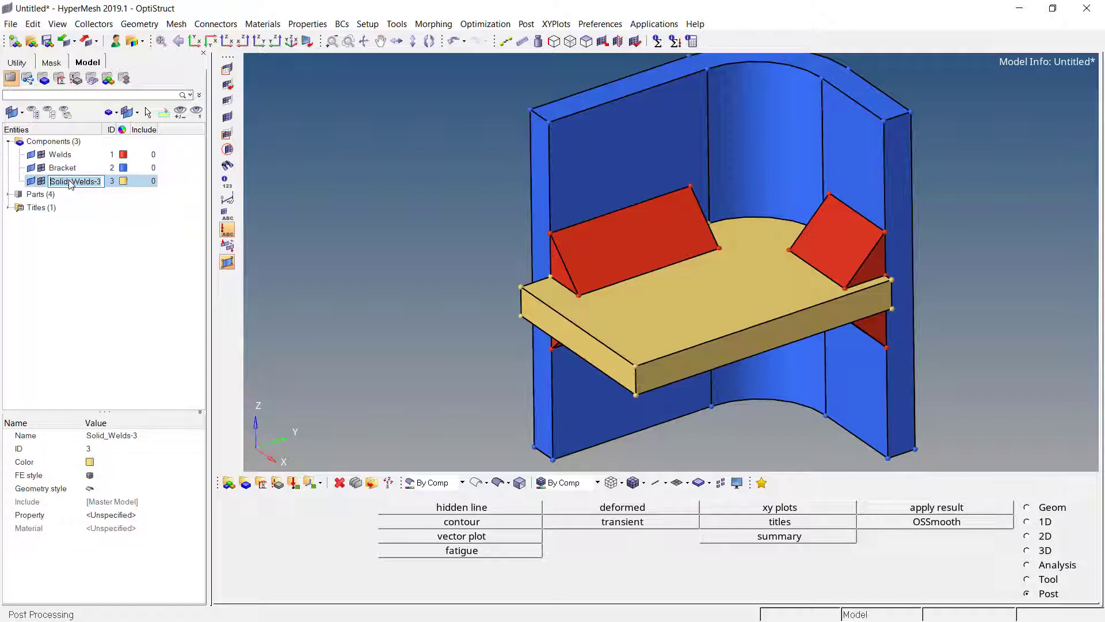
key("ctrl+a")
type("Plate")
key("Return")
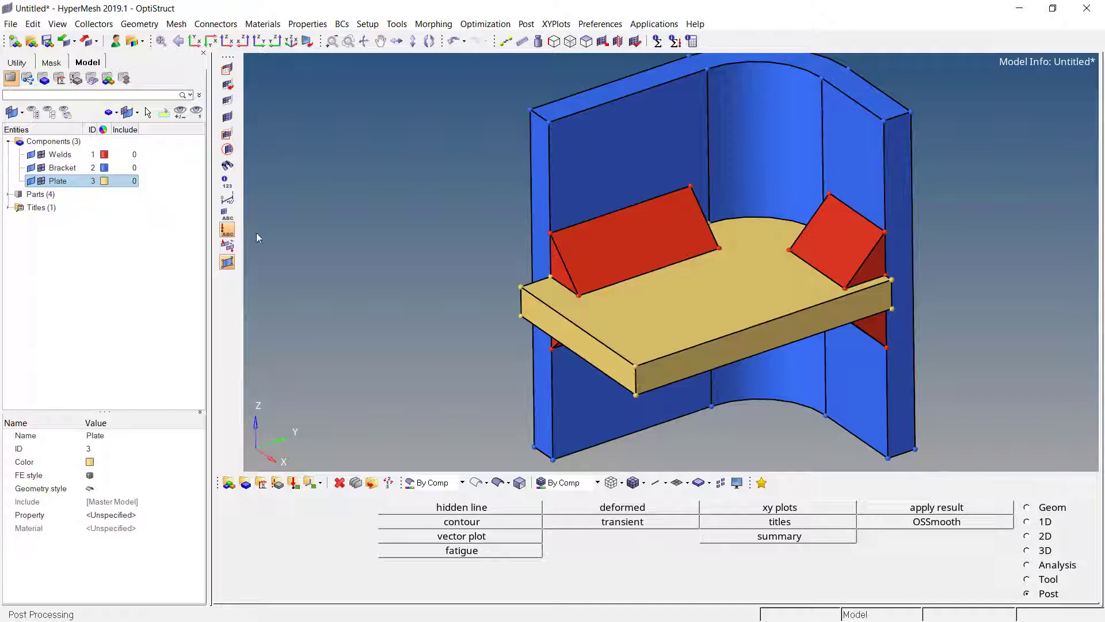
Delete all solids in the model without deleting their bounding surfaces.
key("F2")
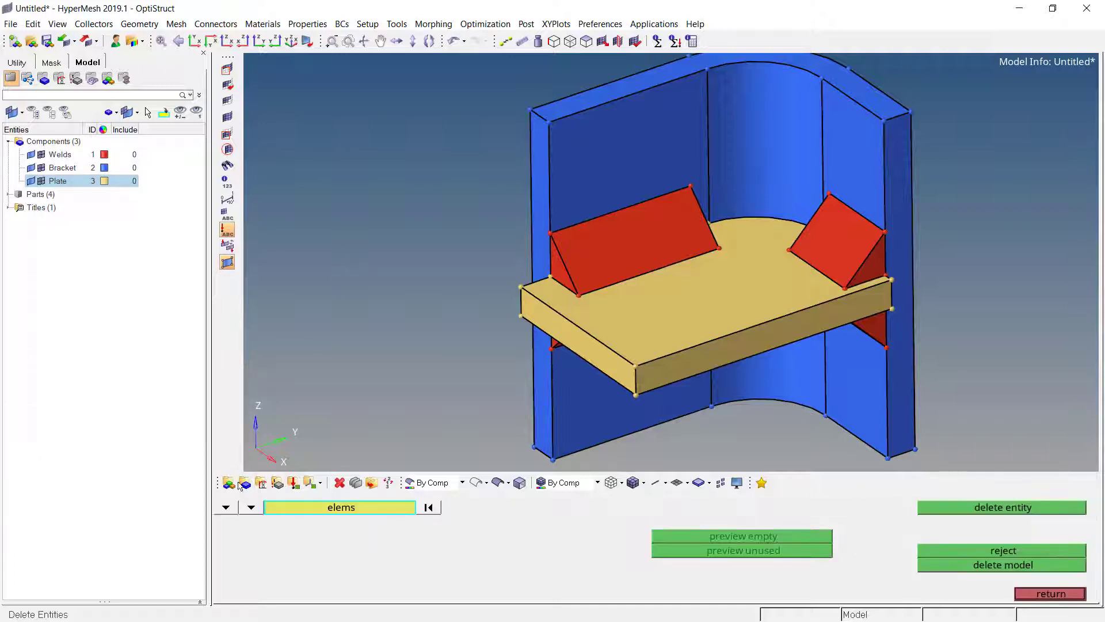
left_click(252, 506)
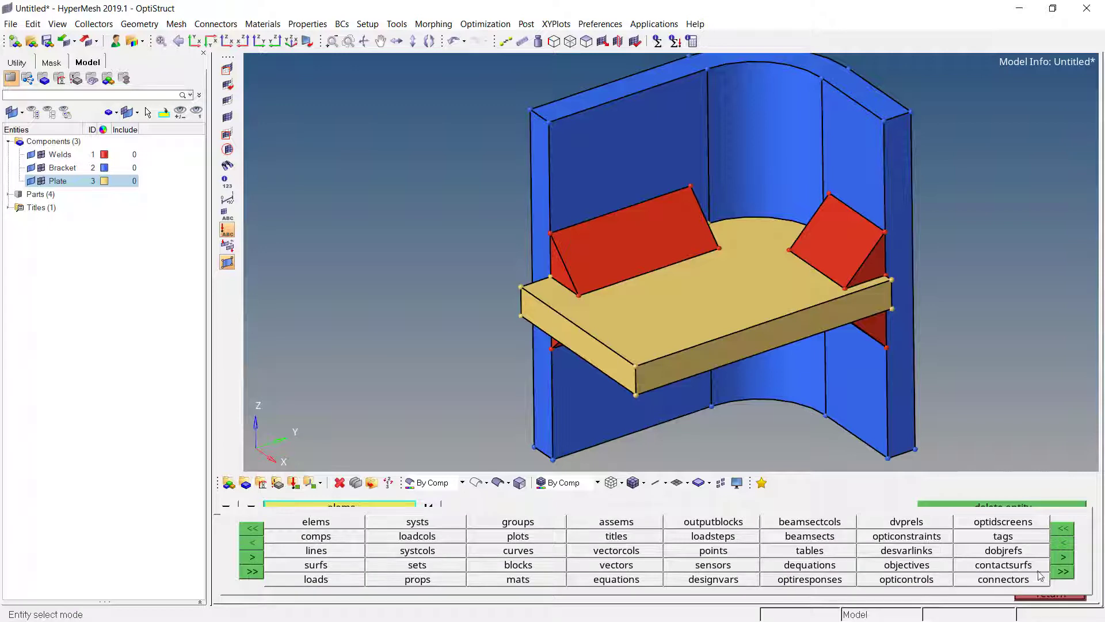
left_click(1069, 558)
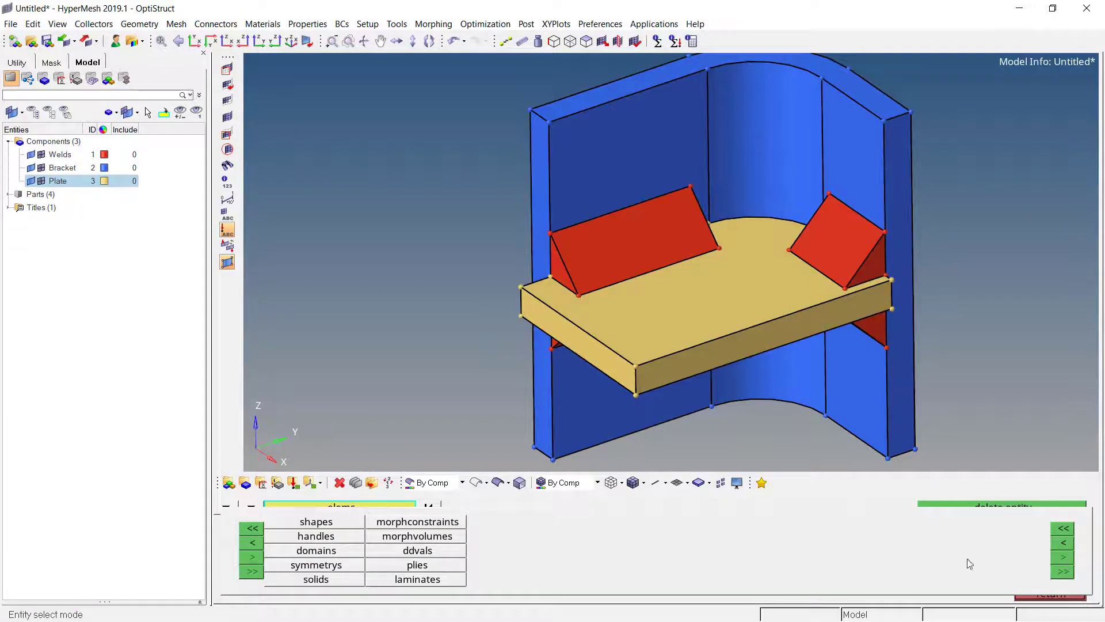
left_click(353, 578)
left_click_drag(536, 167, 915, 387, "shift")
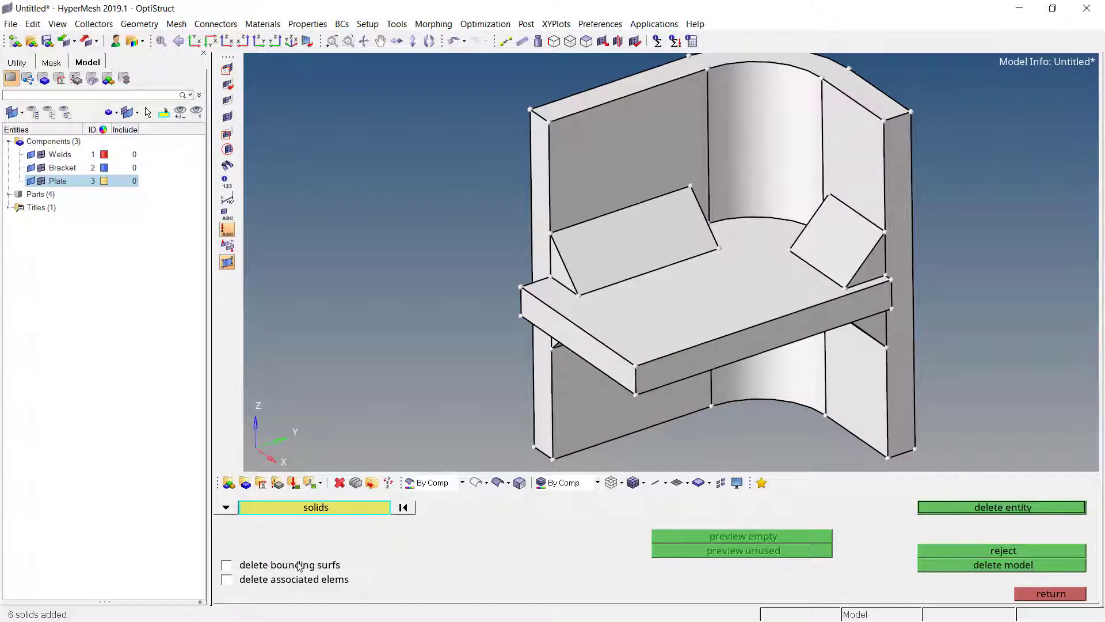
left_click(977, 512)
left_click(1051, 594)
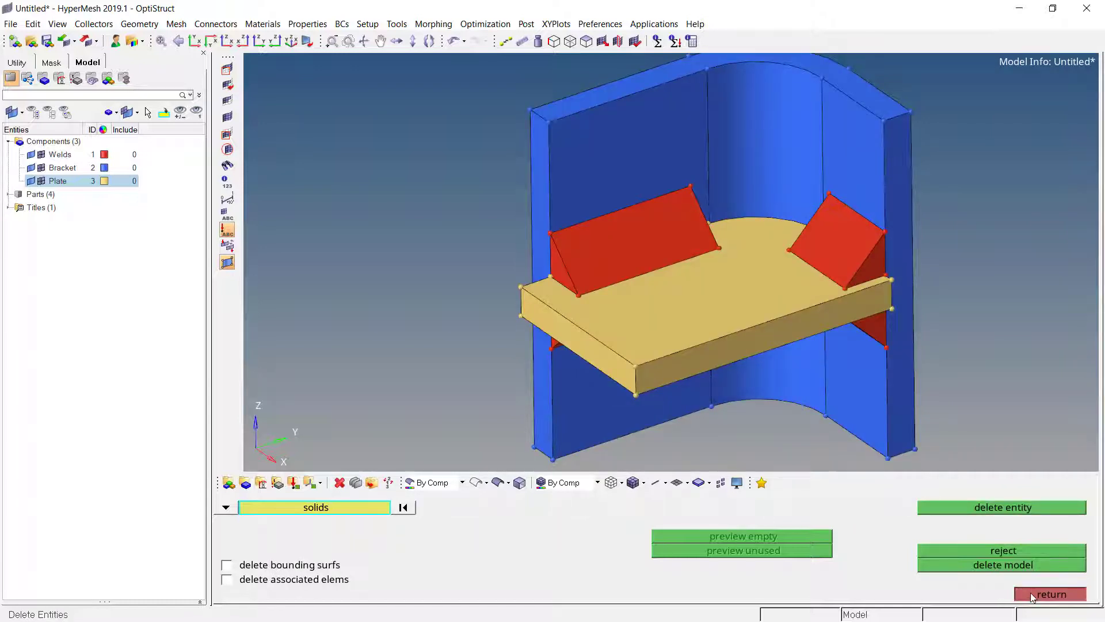
Set the geometry color mode to By 2D Topo.
left_click(437, 487)
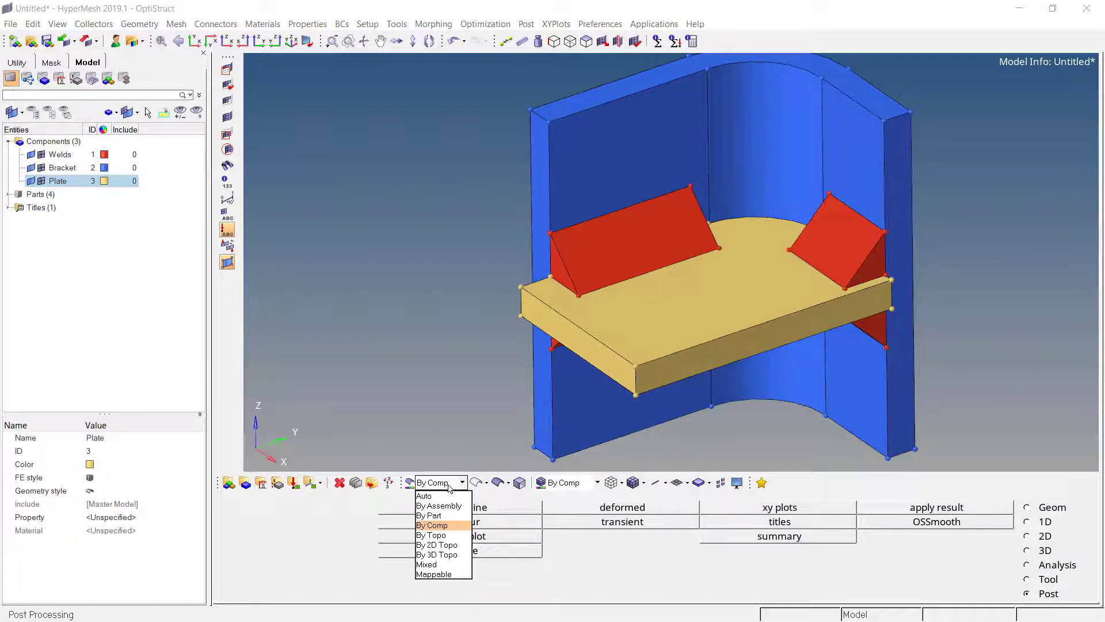
left_click(442, 544)
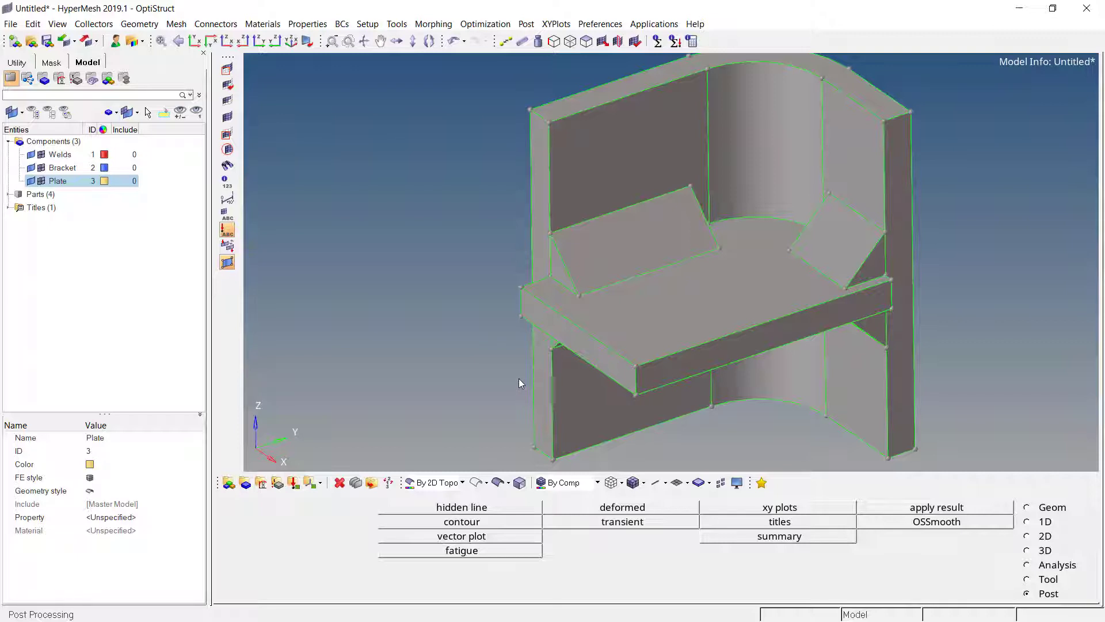
Set the geometry cleanup tolerance and the mesh node tolerance to 0.010 in the options.
key("o")
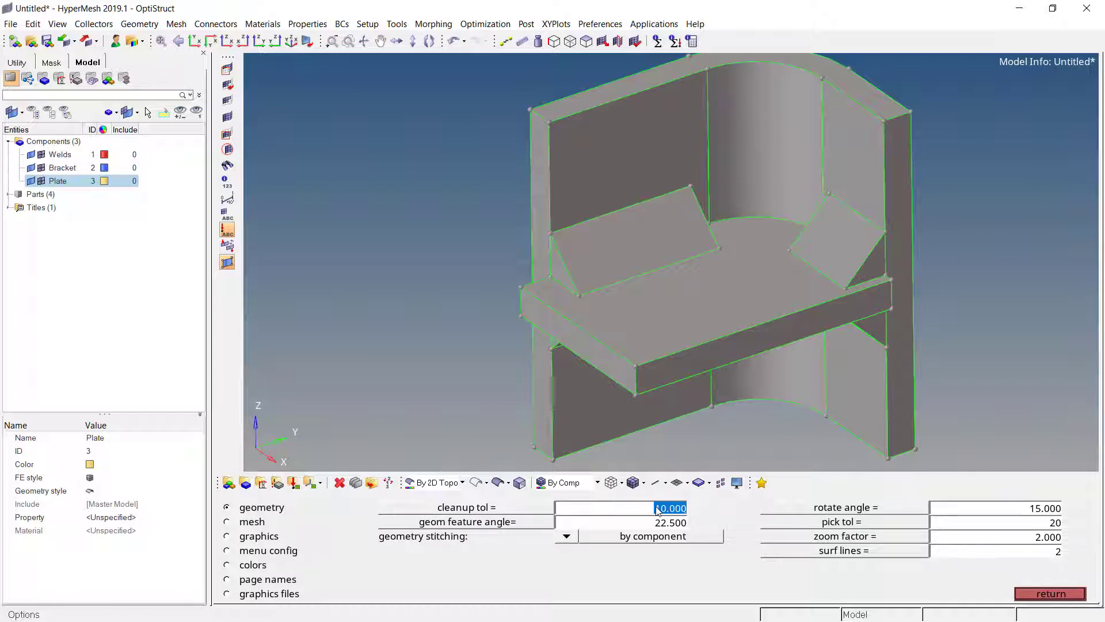
type("0.010")
key("Return")
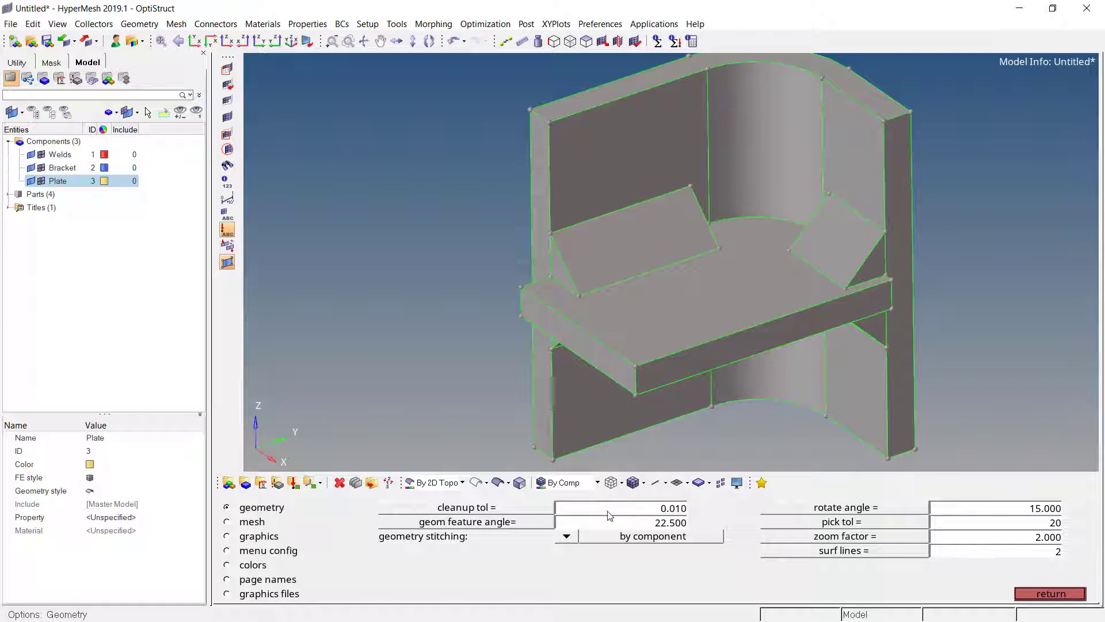
left_click(254, 522)
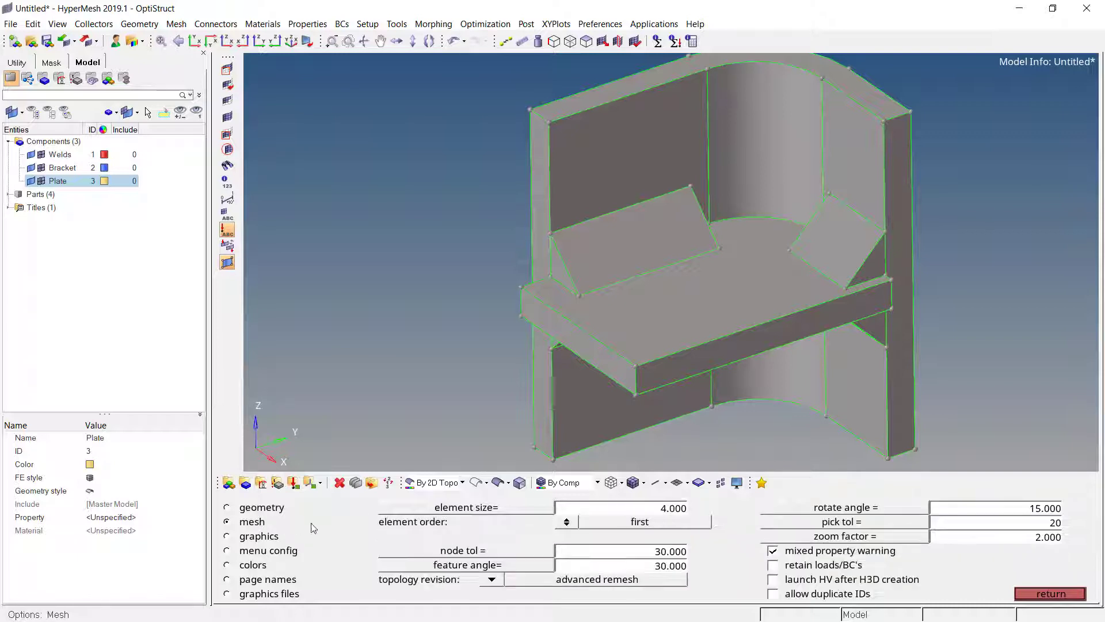
left_click(650, 552)
type("0.010")
left_click(1049, 596)
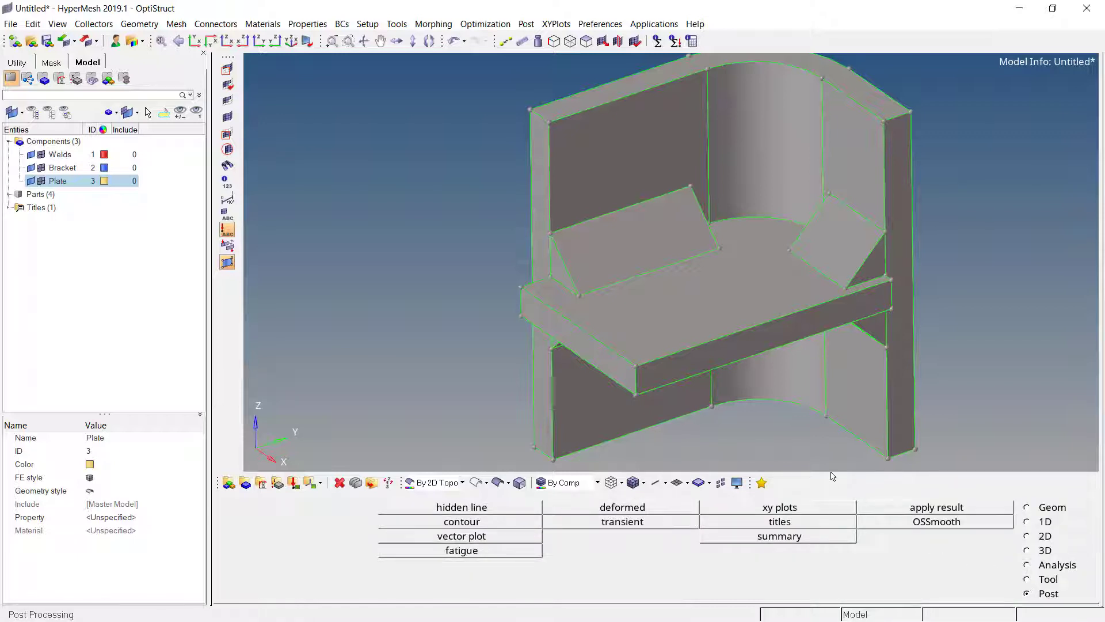
Trim the plate's upper surface and the adjoining upper weld surfaces with each other using the surfs/plane trim, with trim both enabled.
scroll(581, 268, "up", 5)
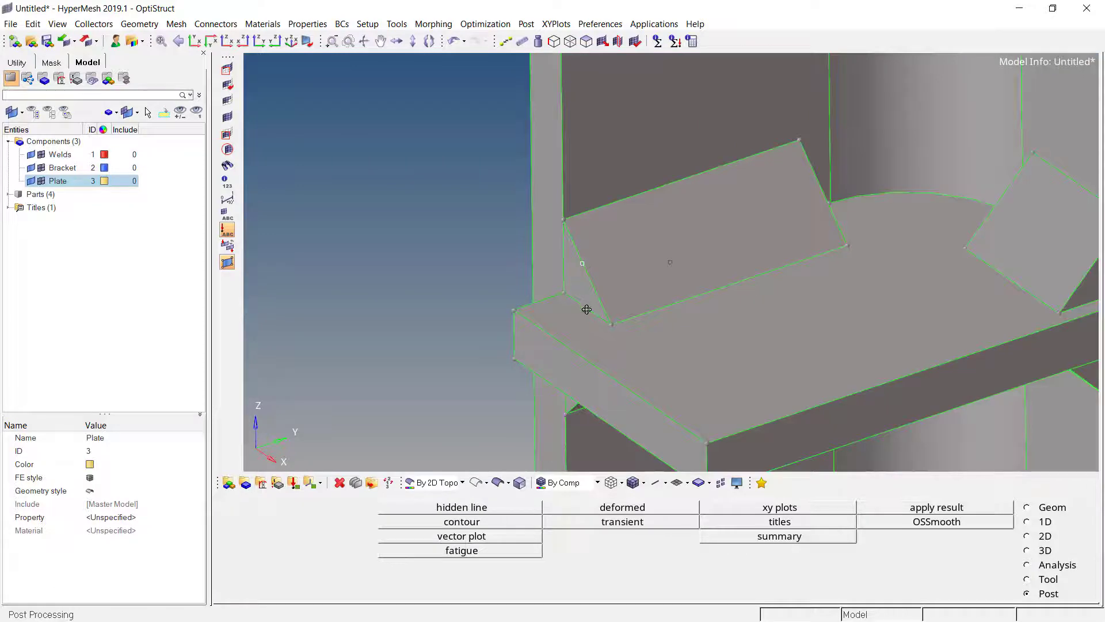
scroll(602, 252, "down", 4)
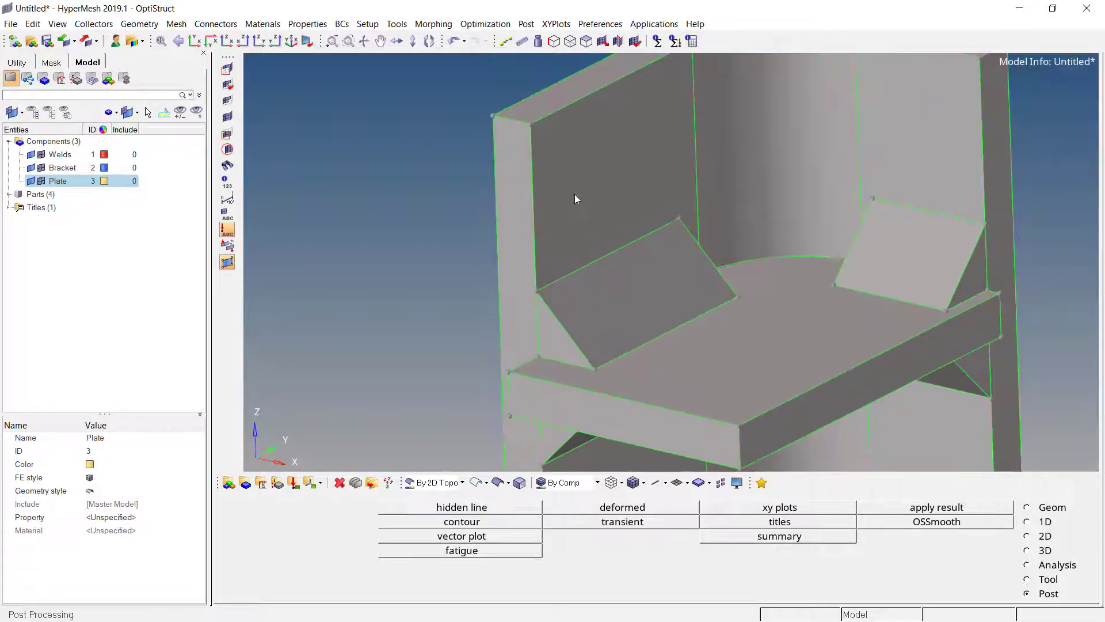
scroll(577, 314, "up", 2)
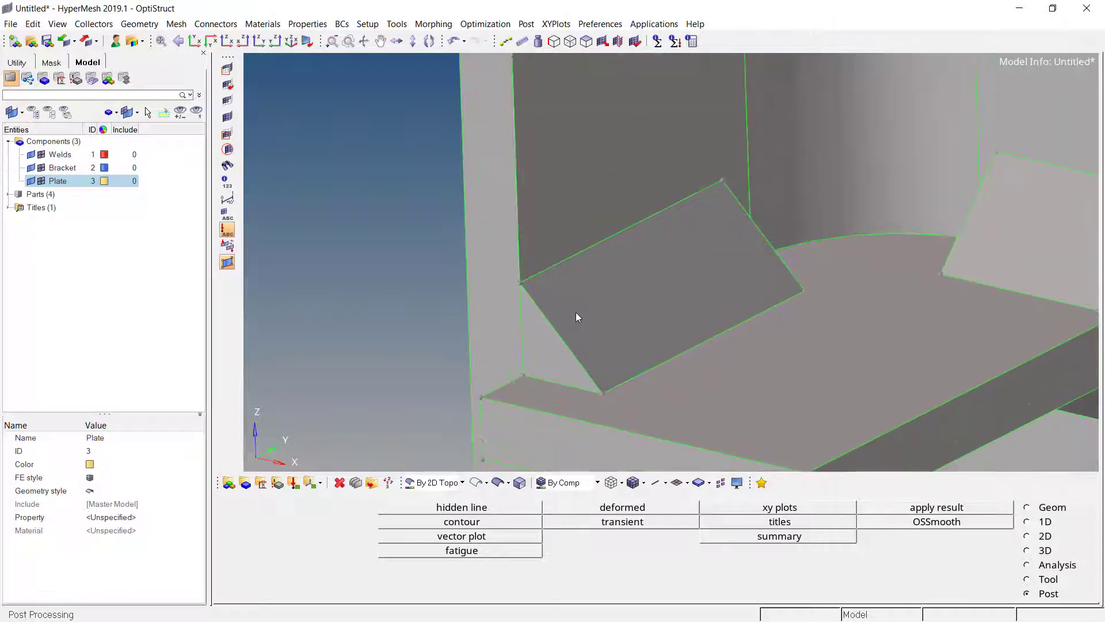
scroll(614, 289, "up", 3)
left_click_drag(614, 260, 640, 302, "ctrl")
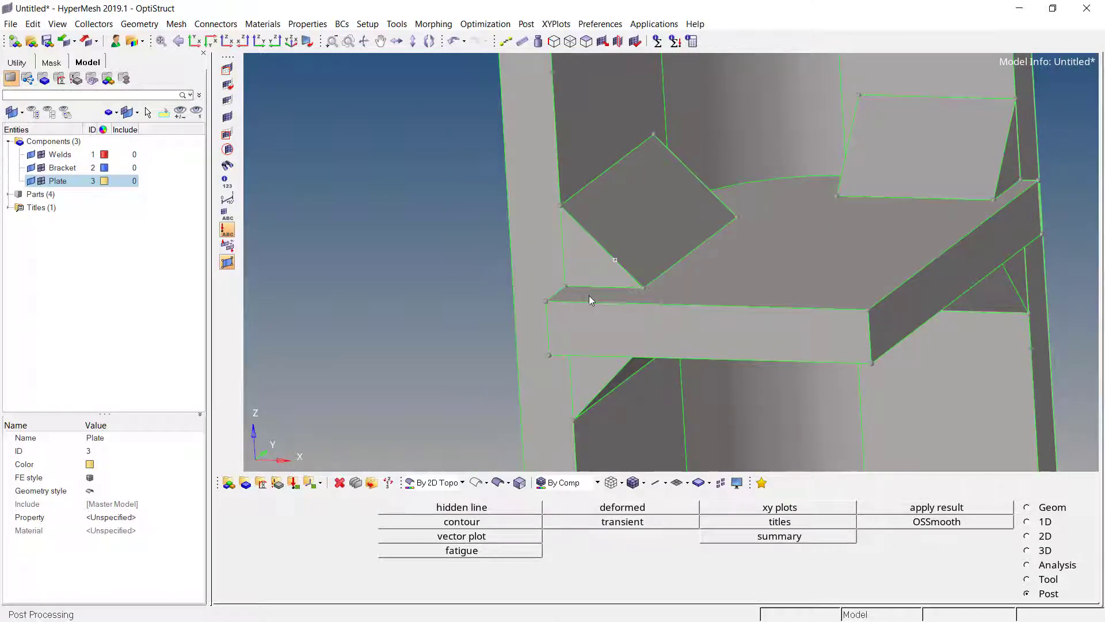
left_click_drag(611, 233, 547, 287, "ctrl")
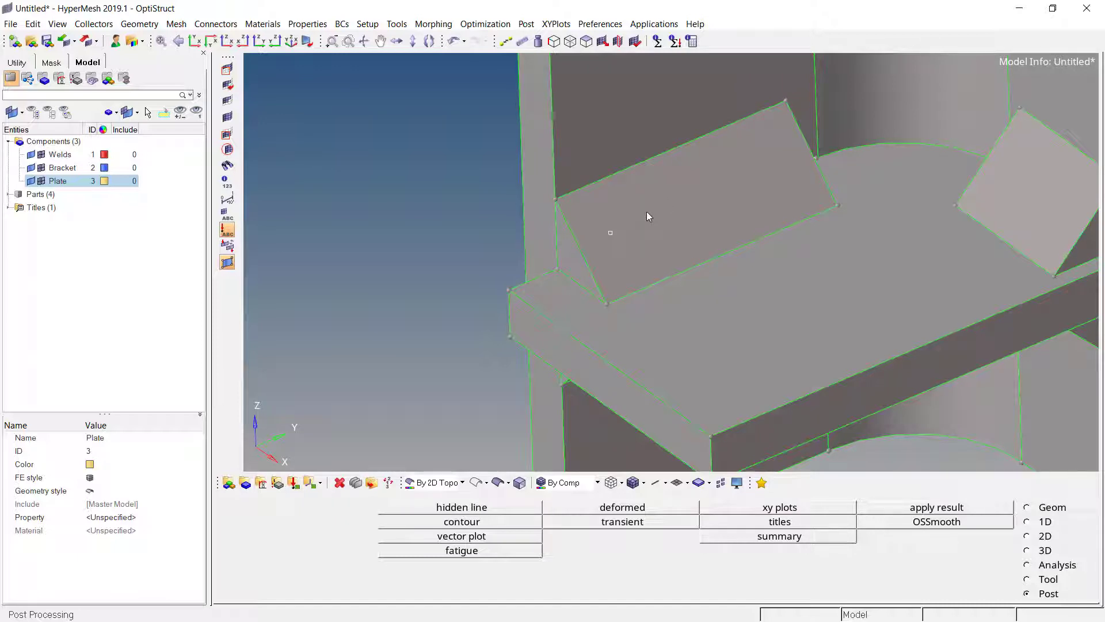
key("shift+F9")
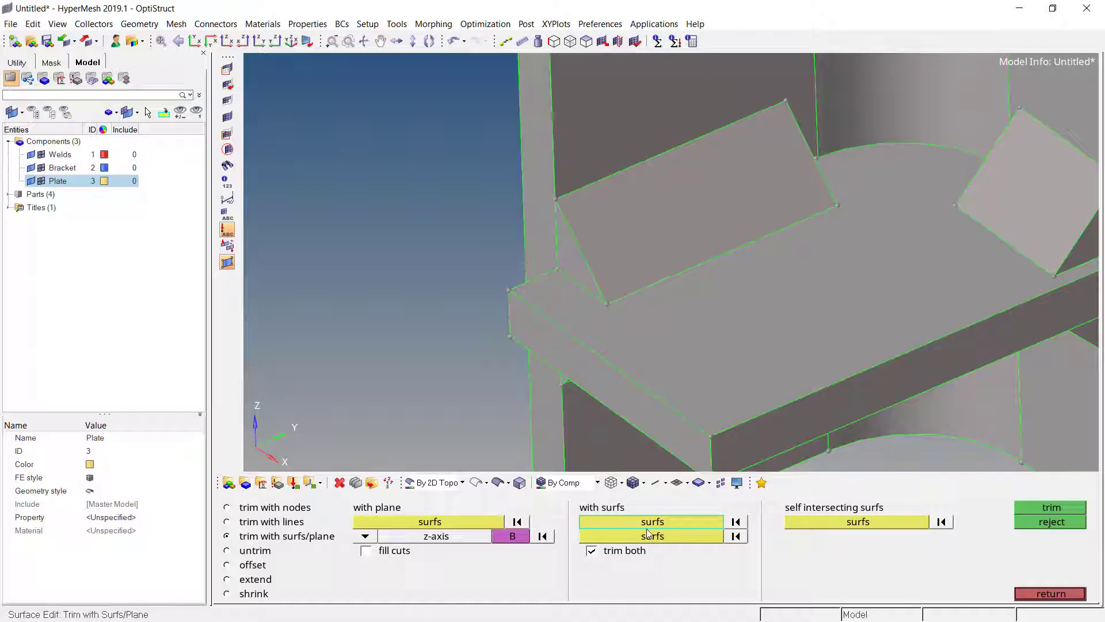
left_click(583, 277)
left_click(694, 216)
left_click_drag(693, 216, 836, 226, "ctrl")
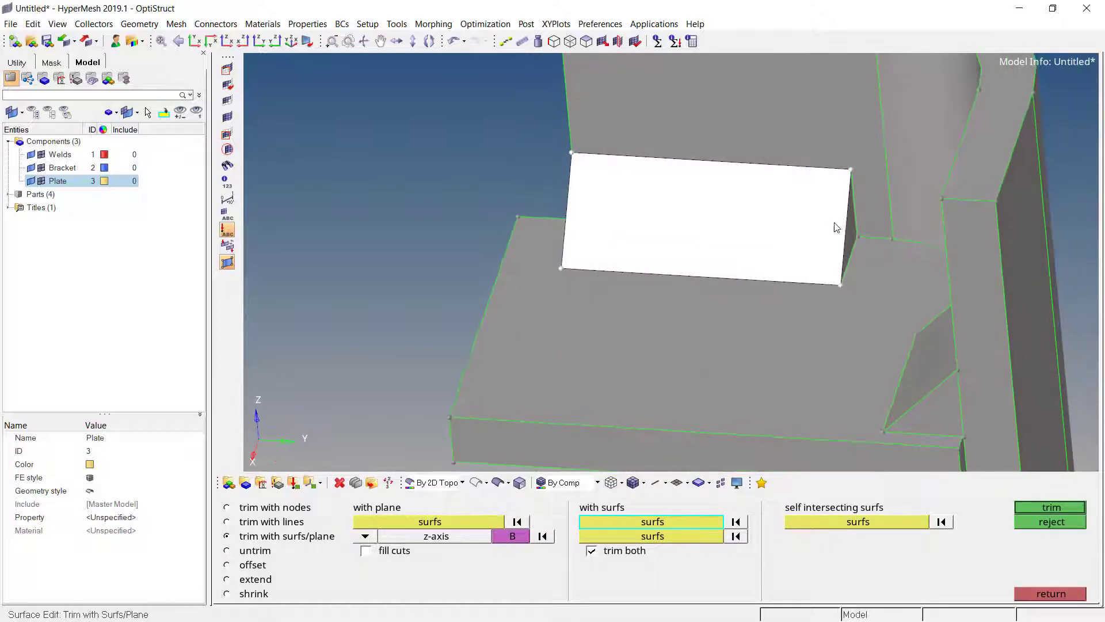
mouse_move(780, 304)
left_mouse_down("ctrl")
mouse_move(1051, 256)
mouse_move(752, 205)
mouse_move(740, 277)
left_mouse_up("ctrl")
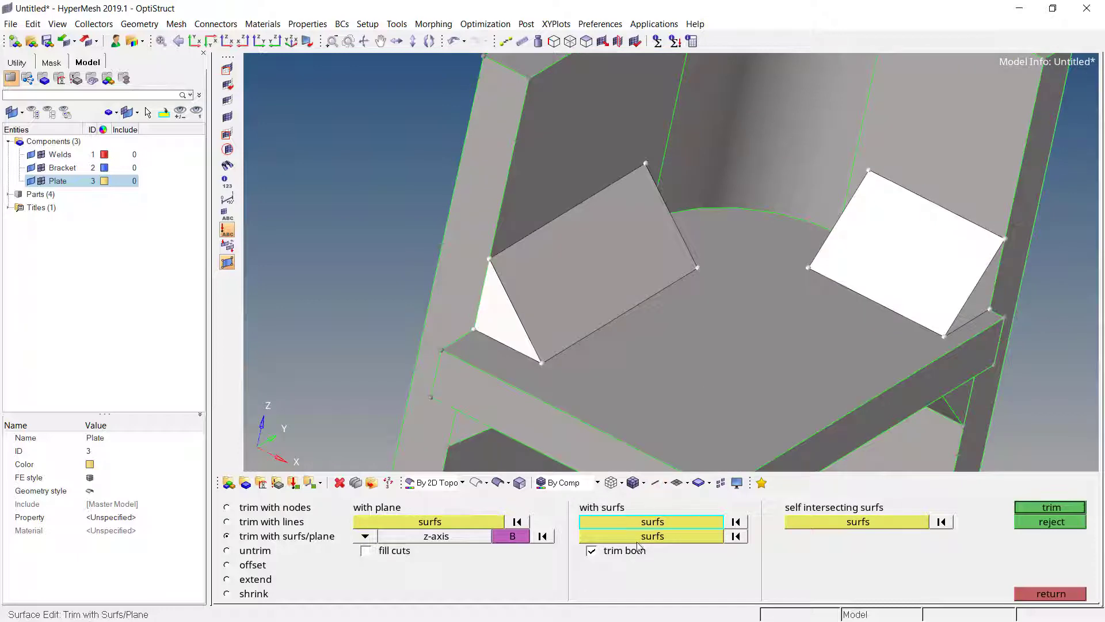
left_click(637, 537)
left_click(706, 368)
left_click_drag(707, 369, 797, 280, "ctrl")
left_click(1052, 508)
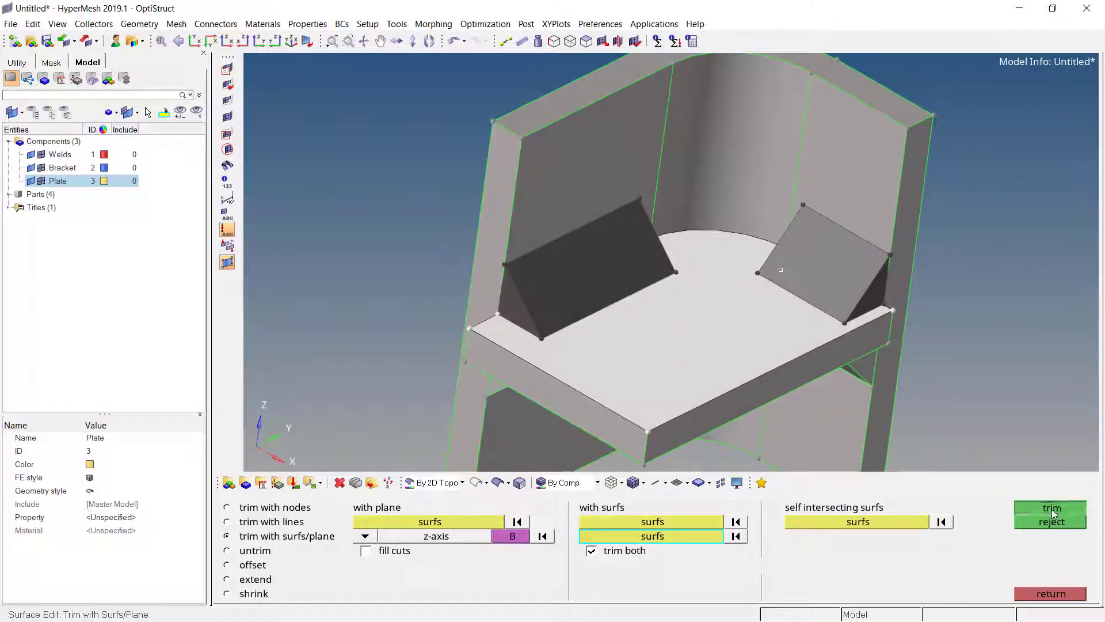
Trim the inner bracket wall surfaces and the adjoining upper weld surfaces with each other, with trim both enabled.
scroll(682, 234, "up", 3)
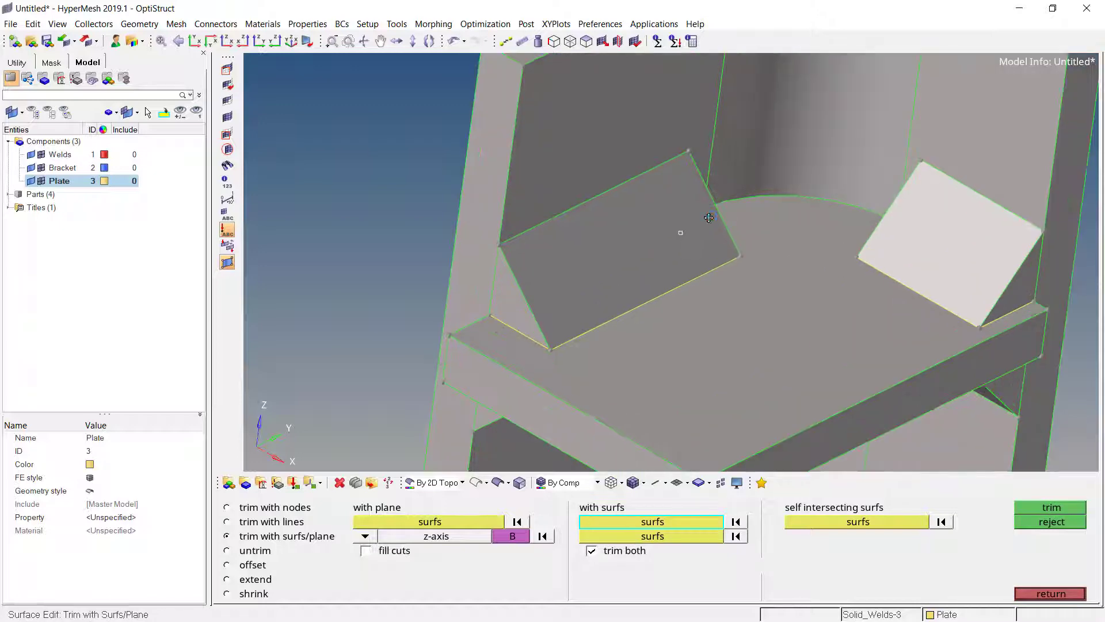
scroll(681, 233, "up", 3)
mouse_move(619, 262)
left_mouse_down("ctrl")
mouse_move(748, 241)
mouse_move(691, 215)
left_mouse_up("ctrl")
mouse_move(681, 346)
left_mouse_down("ctrl")
mouse_move(646, 313)
mouse_move(648, 255)
mouse_move(586, 219)
mouse_move(531, 300)
mouse_move(585, 332)
mouse_move(738, 374)
left_mouse_up("ctrl")
left_click(681, 303)
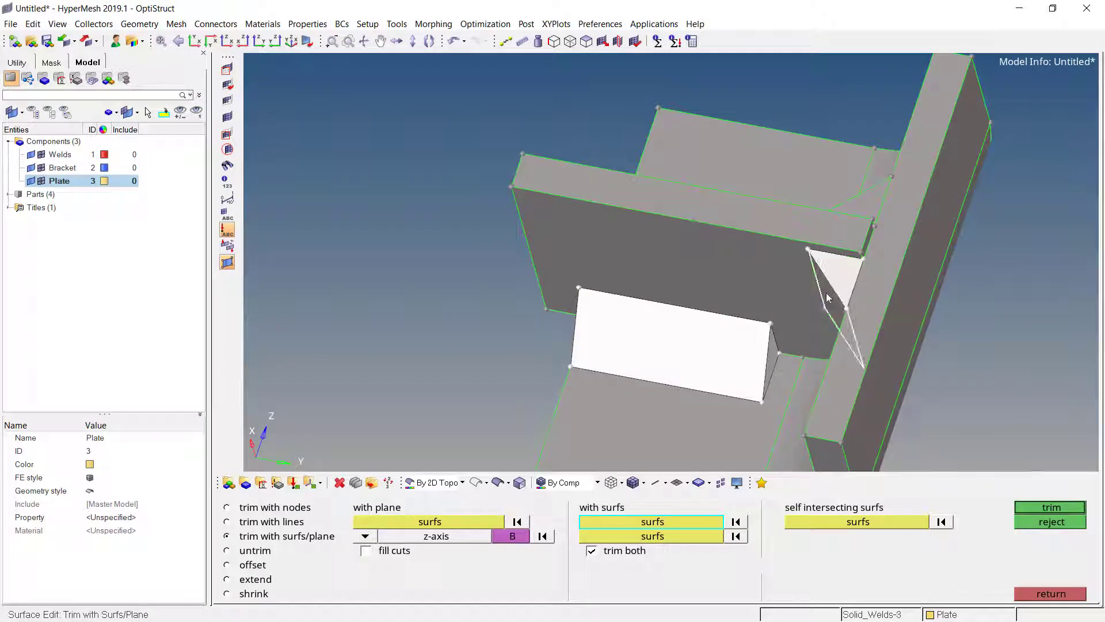
left_click_drag(829, 323, 727, 462, "ctrl")
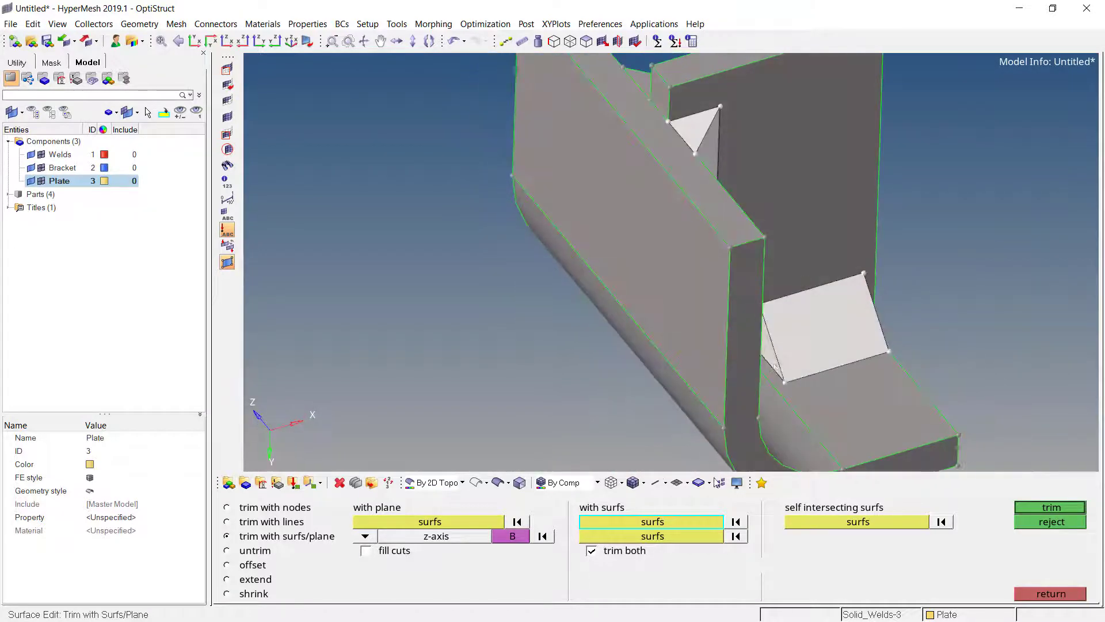
middle_click(726, 462)
middle_click(755, 288)
left_click_drag(756, 288, 664, 283, "ctrl")
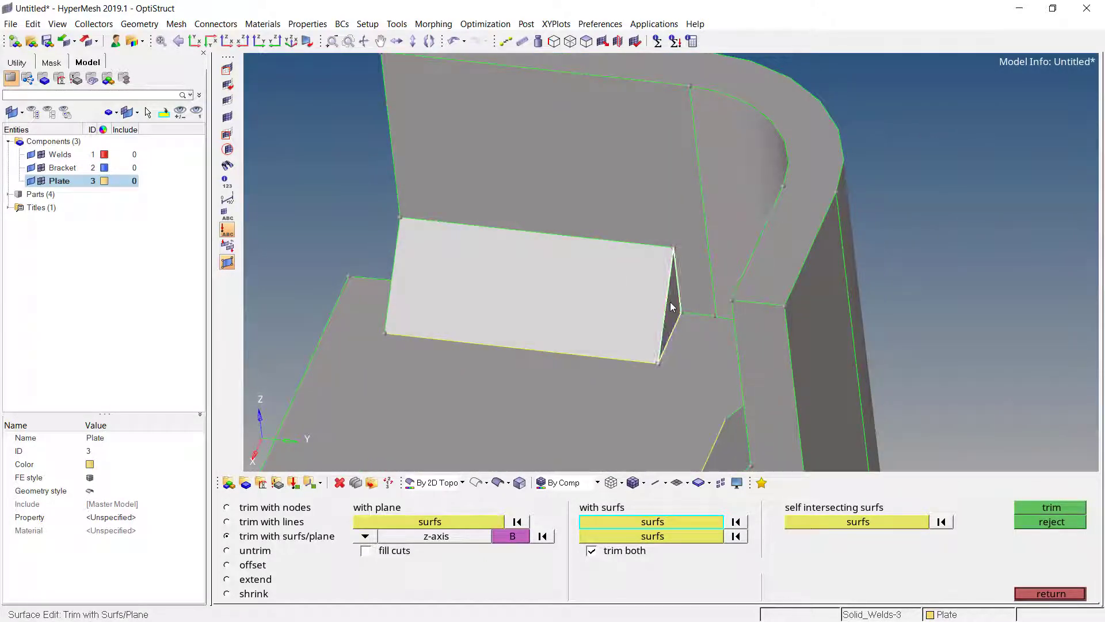
left_click(633, 294)
left_click(640, 538)
left_click(676, 201)
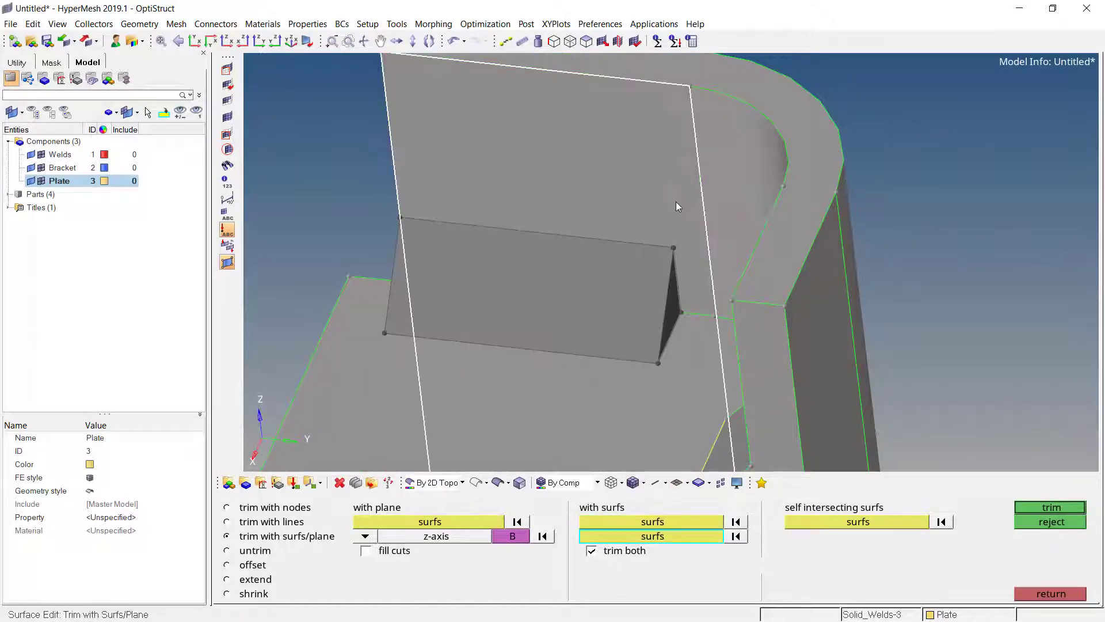
left_click(1045, 507)
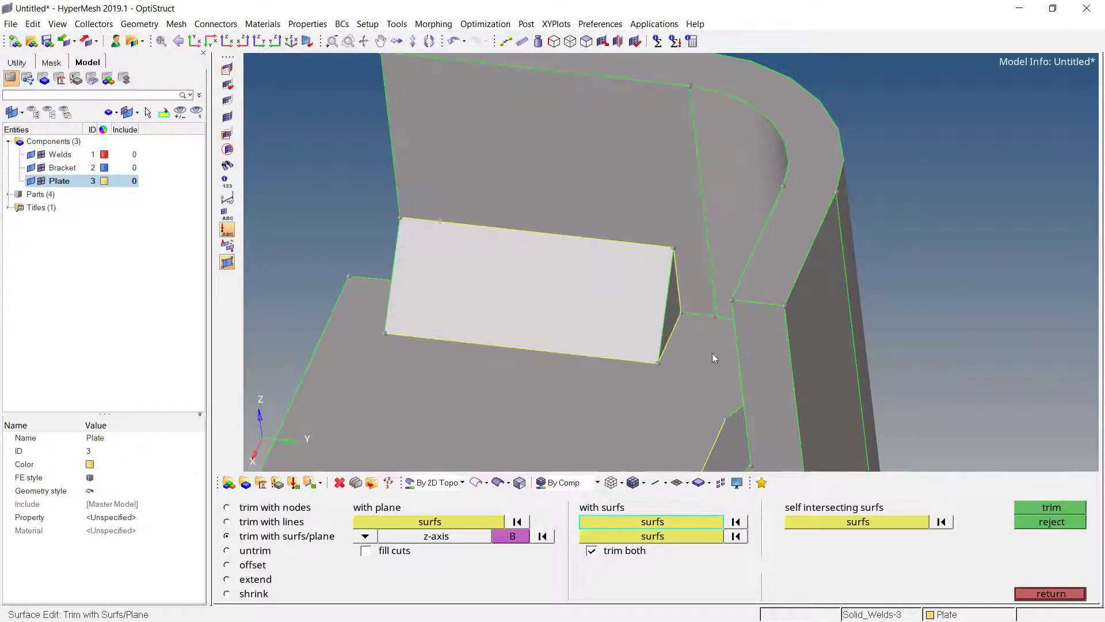
left_click_drag(620, 291, 724, 338, "ctrl")
left_click_drag(649, 301, 591, 244, "ctrl")
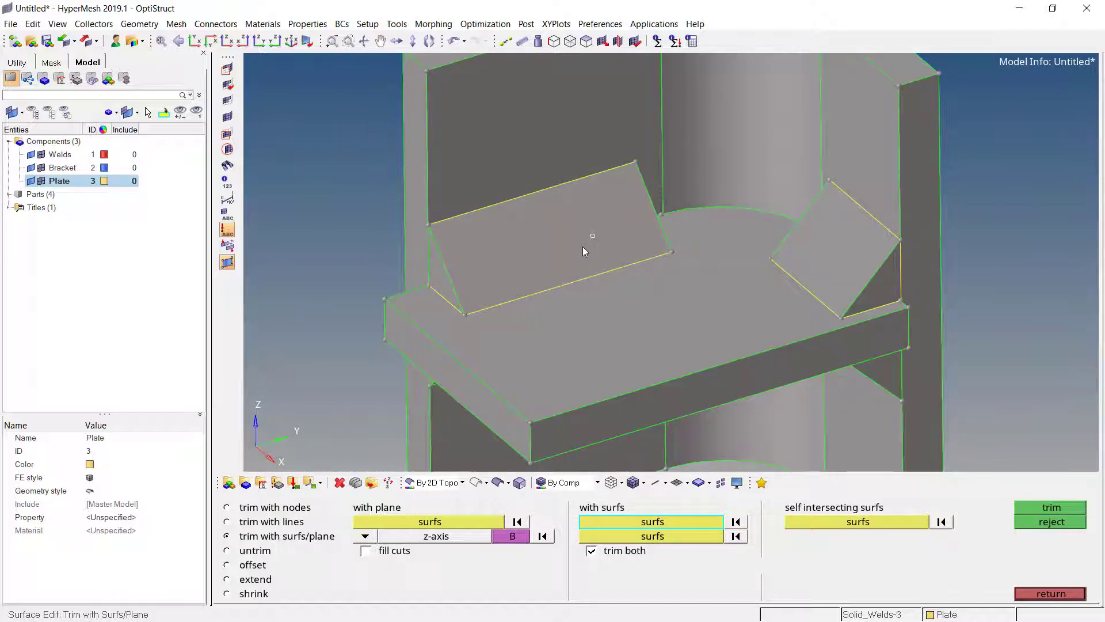
key("Escape")
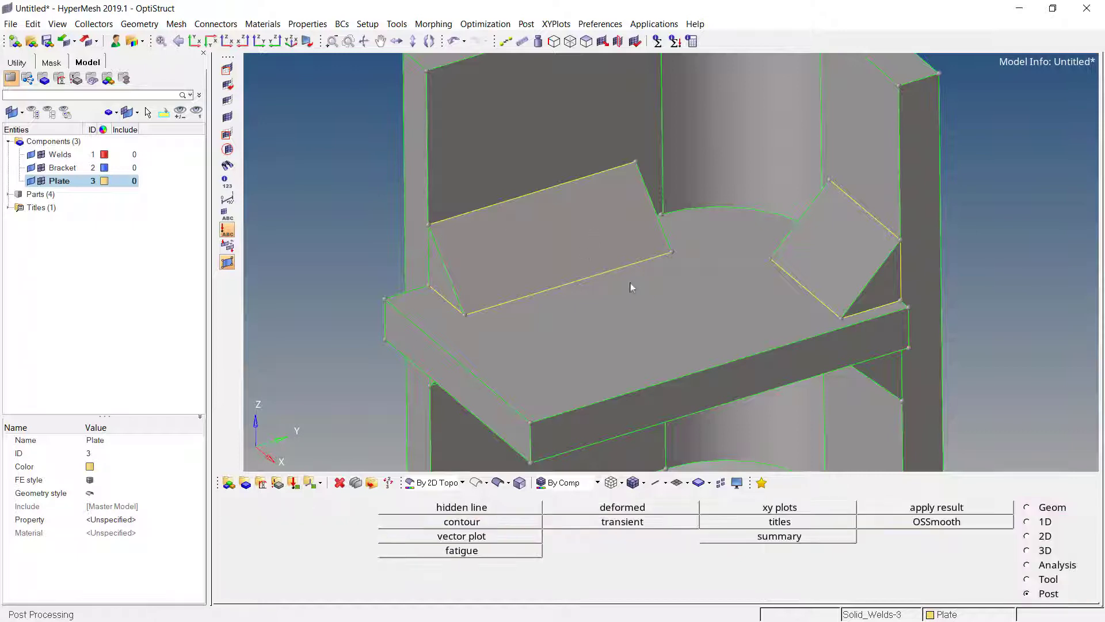
Split the plate's top surface from both lower corners of one weld straight to the plate's opposite long edge.
key("F11")
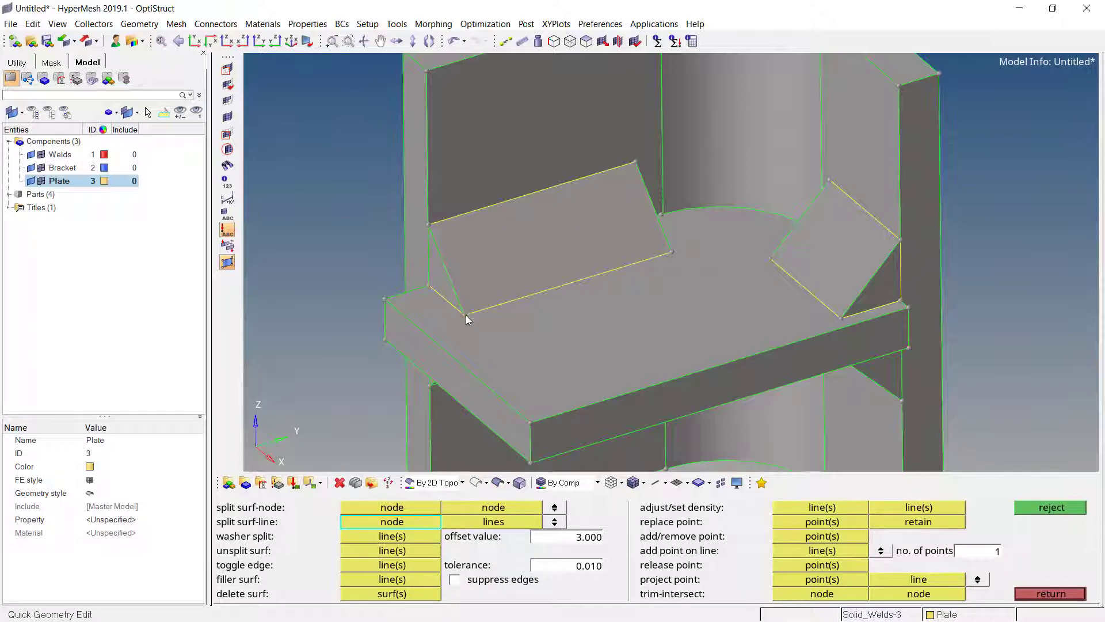
left_click(485, 326)
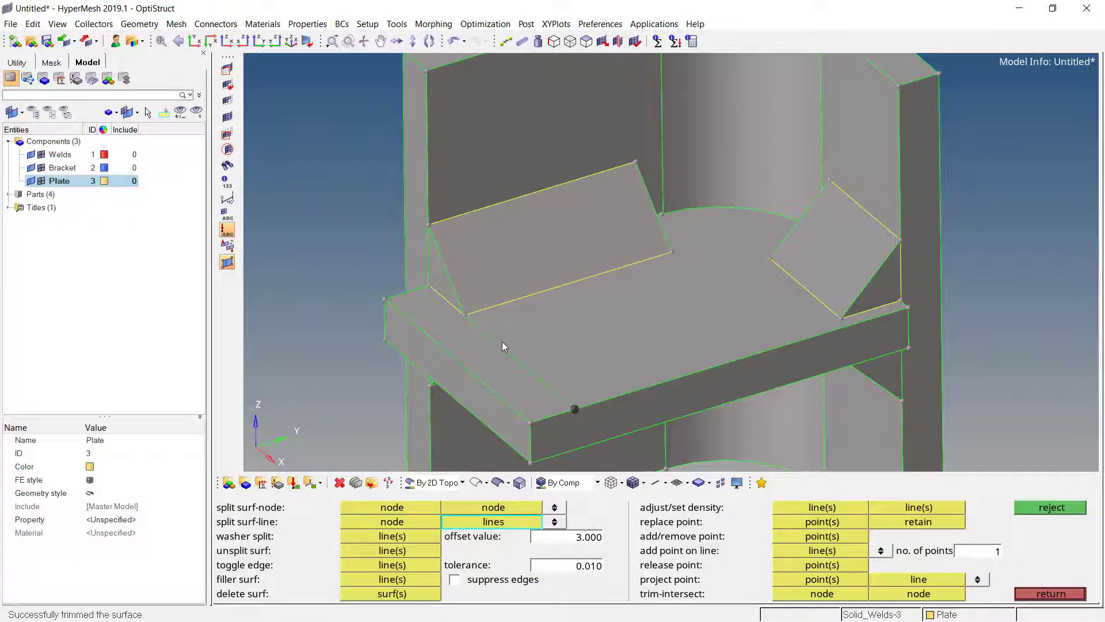
left_click(671, 249)
left_click(765, 346)
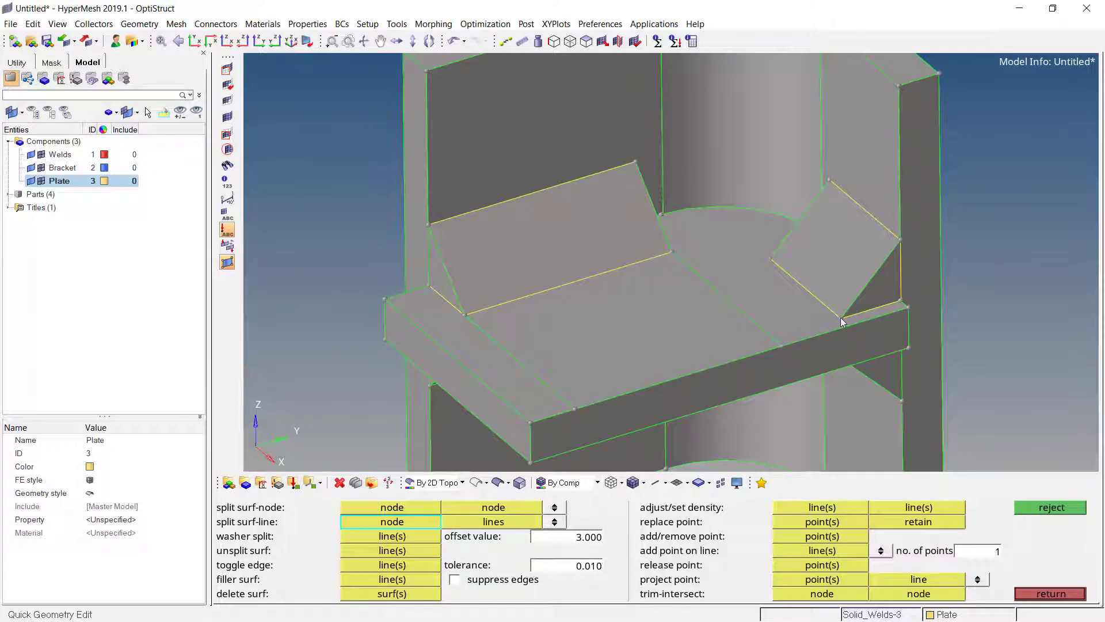
Split the plate's top surface across from the other weld's lower corners and extend the weld corner splits to the nearest plate edges.
left_click(773, 339)
left_click(501, 404)
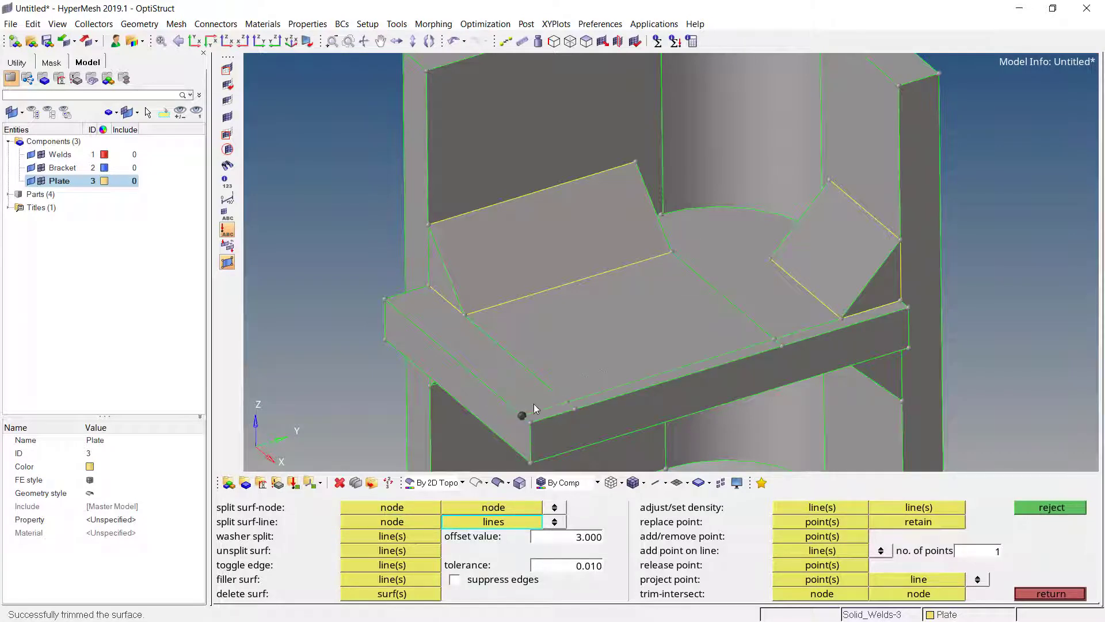
left_click(703, 278)
left_click(472, 368)
left_click(420, 328)
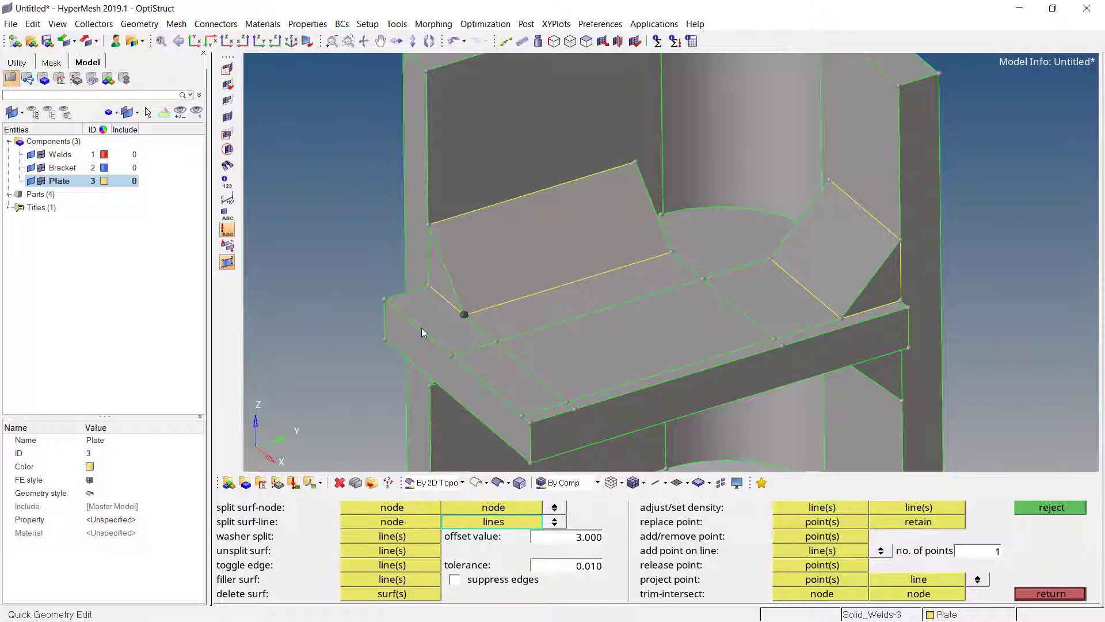
left_click(470, 334)
left_click(848, 325)
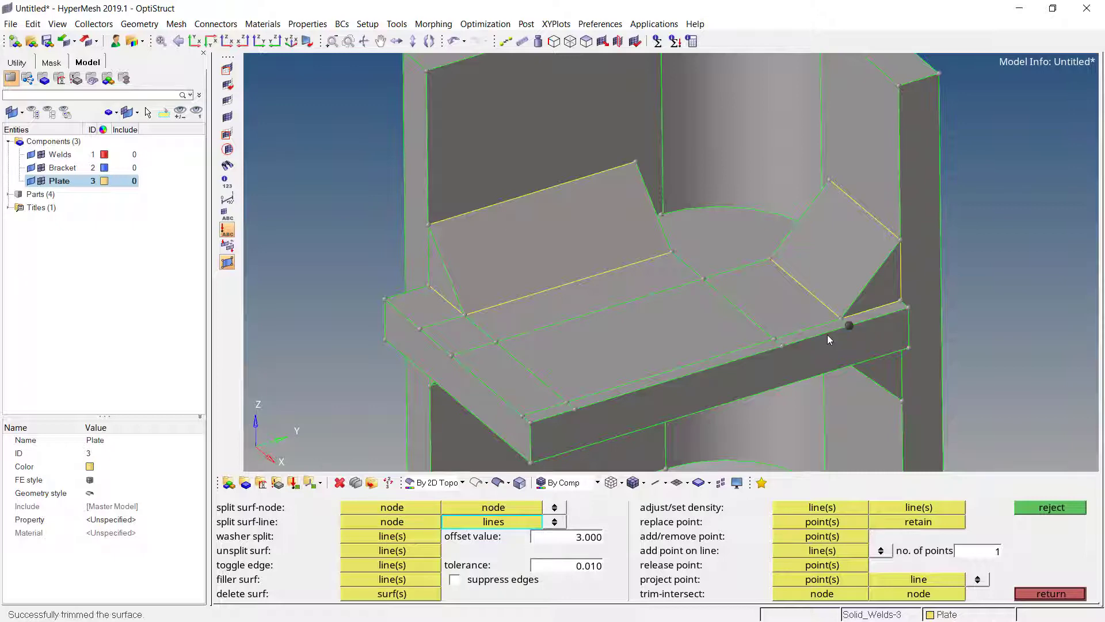
left_click(827, 334)
Create three nodes along the short plate edge between the curved bracket wall and the weld's end.
left_click_drag(666, 309, 699, 234, "ctrl")
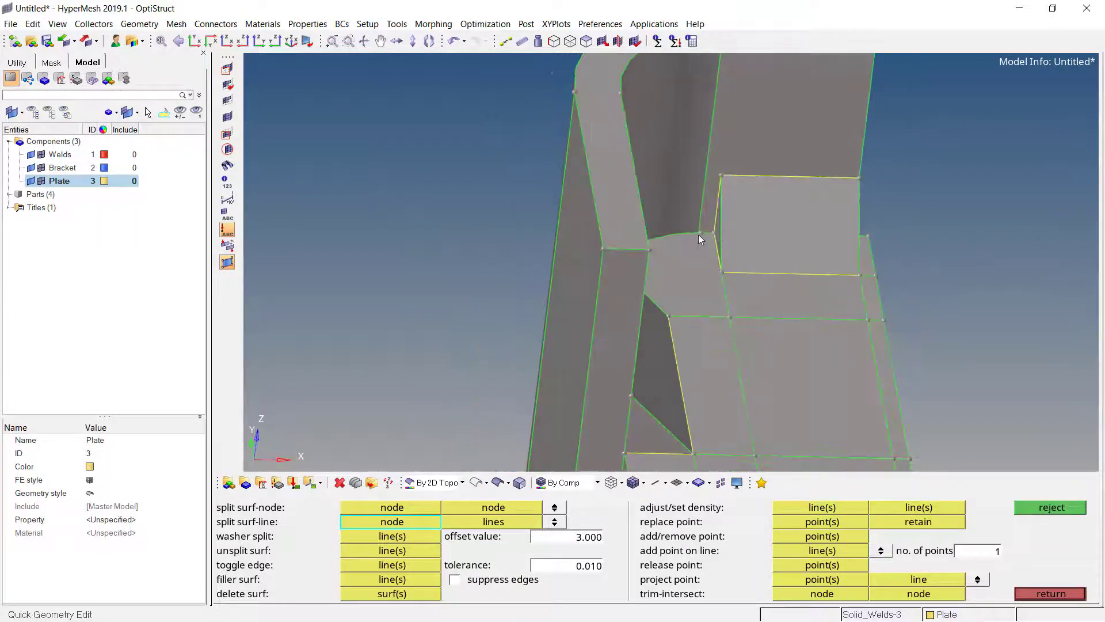
scroll(702, 232, "up", 3)
left_click(709, 232)
scroll(710, 235, "up", 3)
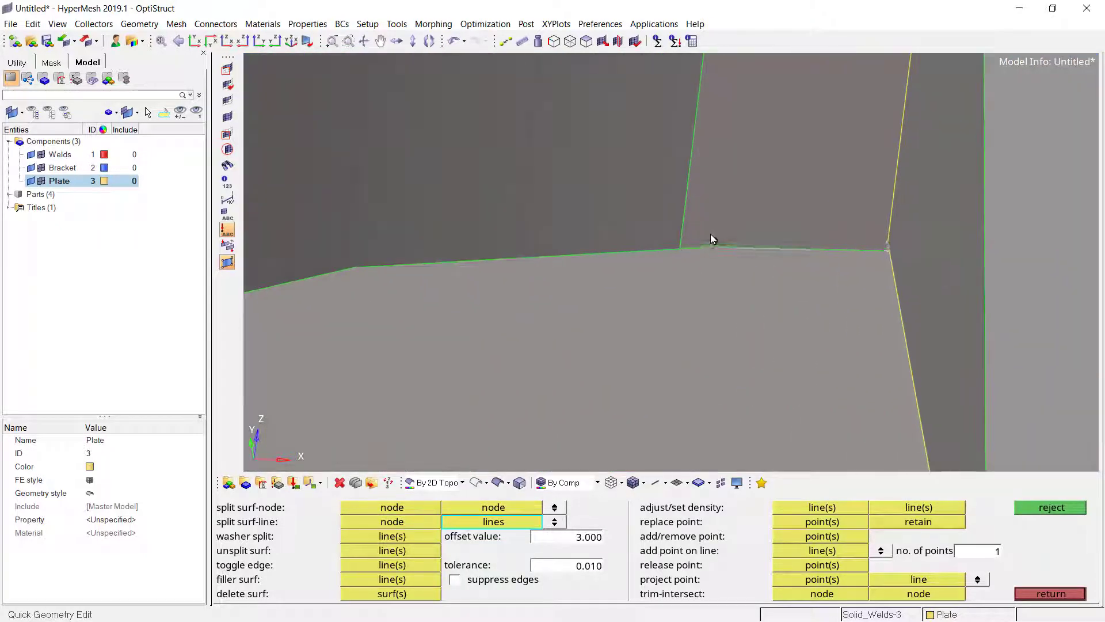
left_click(412, 525)
key("F8")
left_click(747, 247)
middle_click(745, 268)
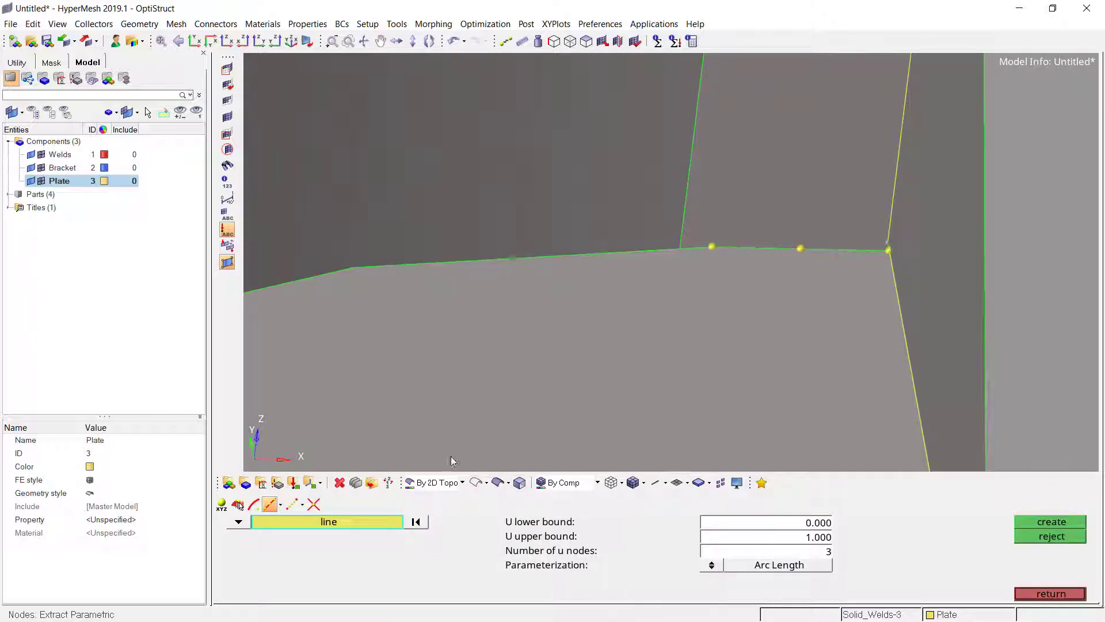
key("Escape")
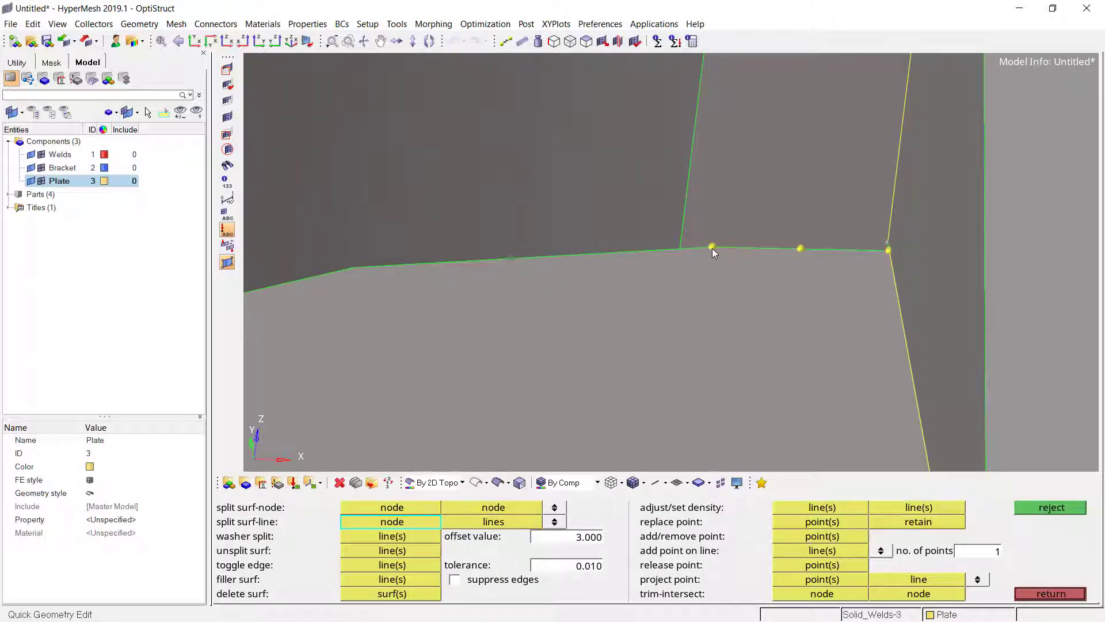
Split the plate's top surface from the extracted node beside the curved wall across to the plate's far edge.
left_click(713, 248)
left_click_drag(711, 253, 695, 397, "ctrl")
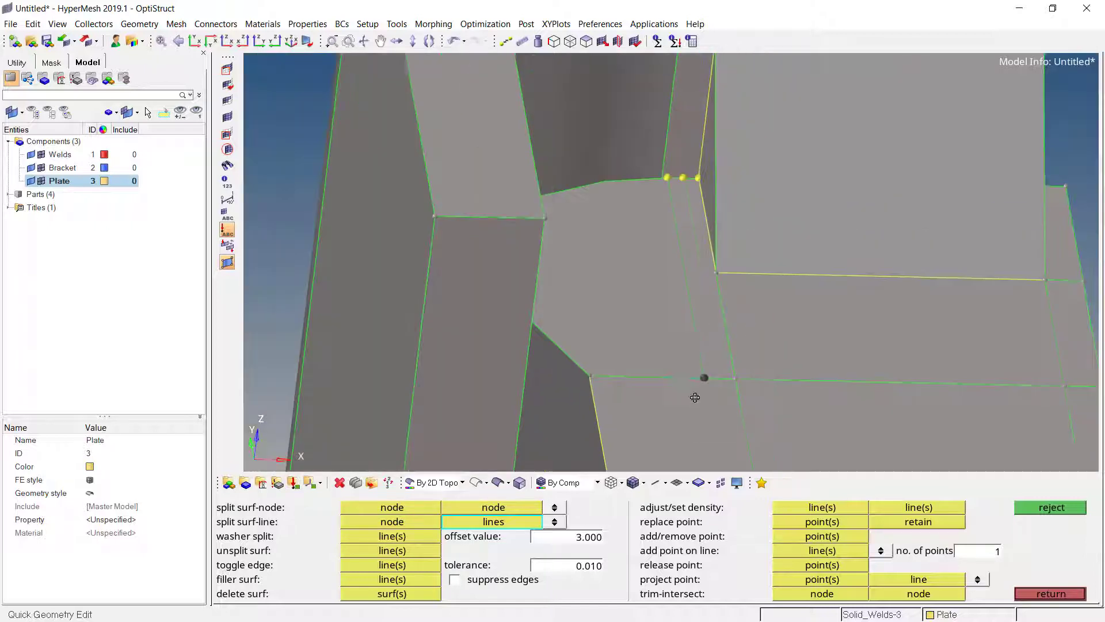
right_click_drag(695, 397, 629, 235, "ctrl")
scroll(629, 235, "down", 3, "ctrl")
left_click(658, 373)
left_click(658, 410)
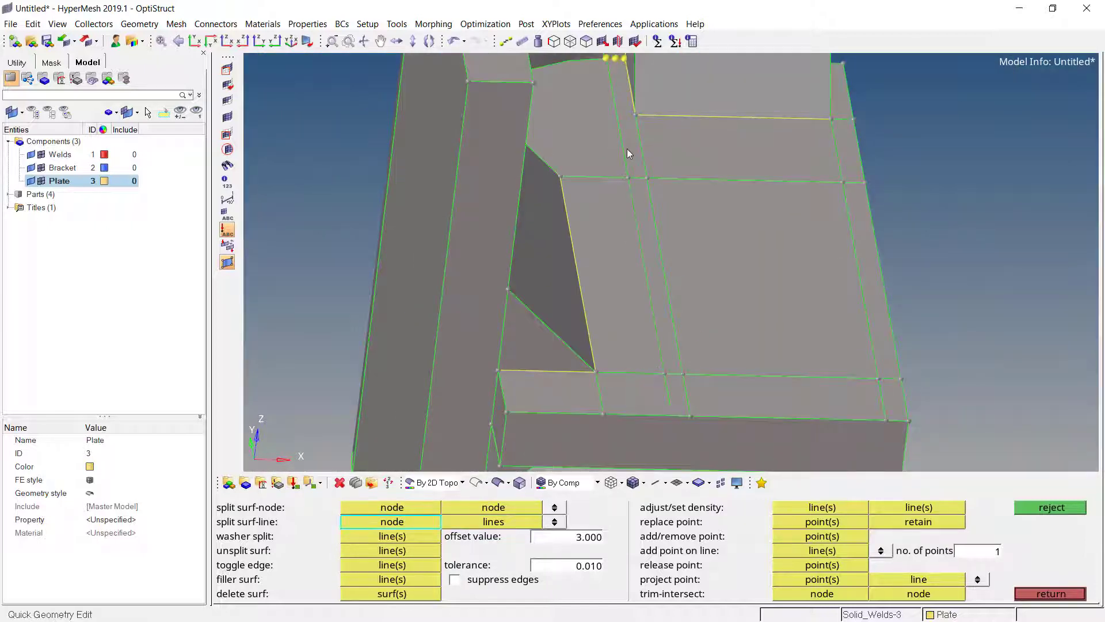
Split the narrow plate strip from the weld's lower corner to the neighbouring split line and finish the quick geometry edit.
scroll(627, 153, "up", 2)
left_click(639, 99)
left_click(615, 105)
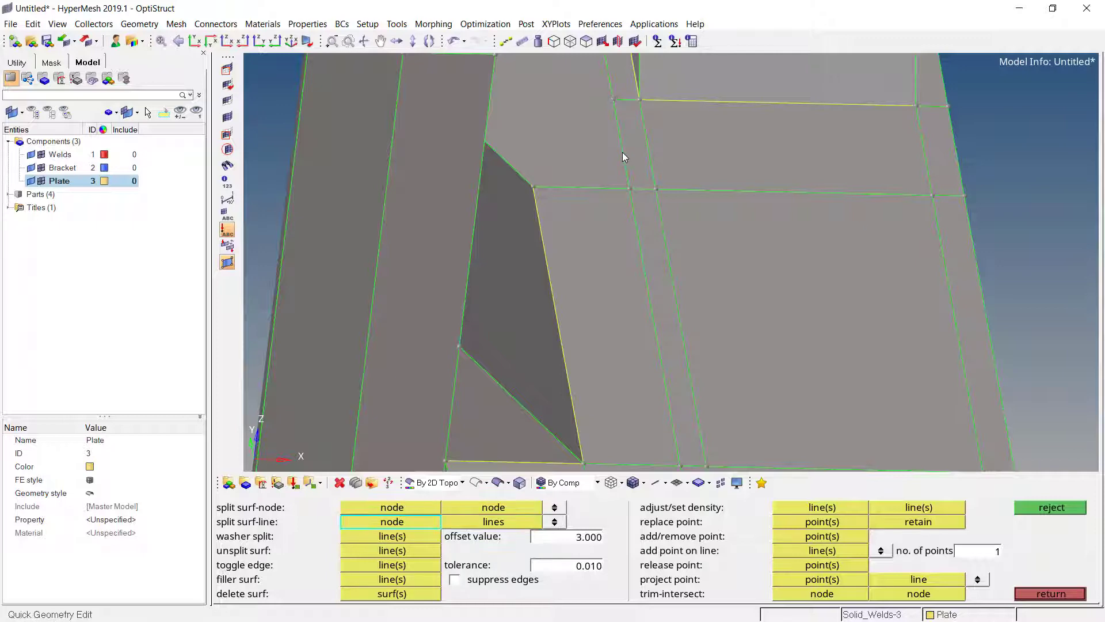
scroll(609, 182, "down", 2, "ctrl")
left_click(609, 182, "ctrl")
left_click_drag(599, 214, 804, 272, "ctrl")
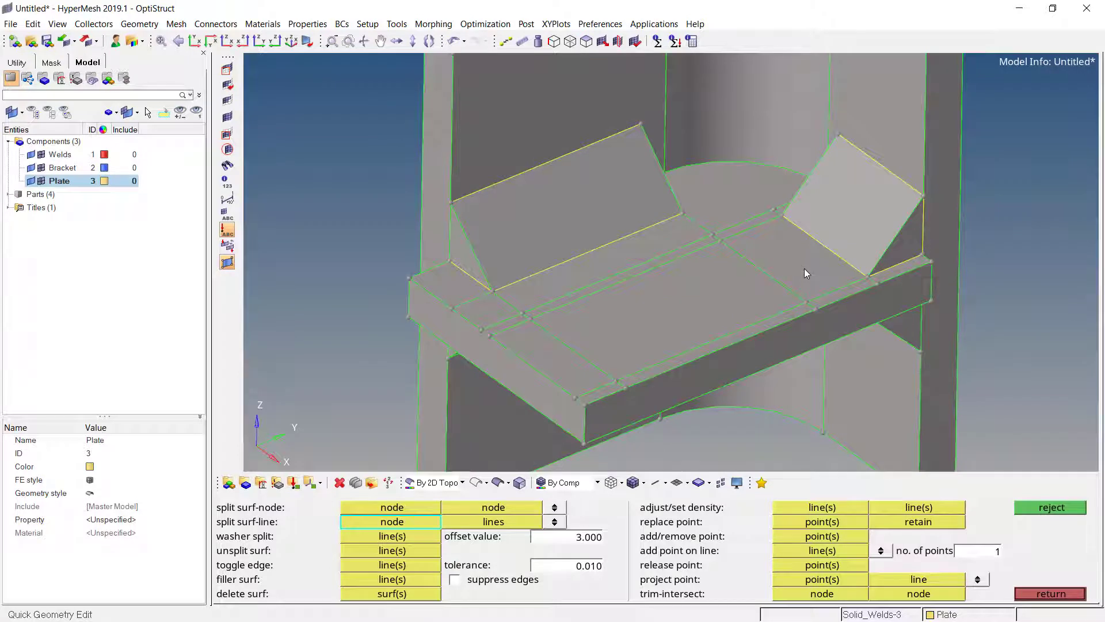
left_click(1042, 595)
Duplicate the Plate component and name the copy 2d__element.
right_click(49, 256)
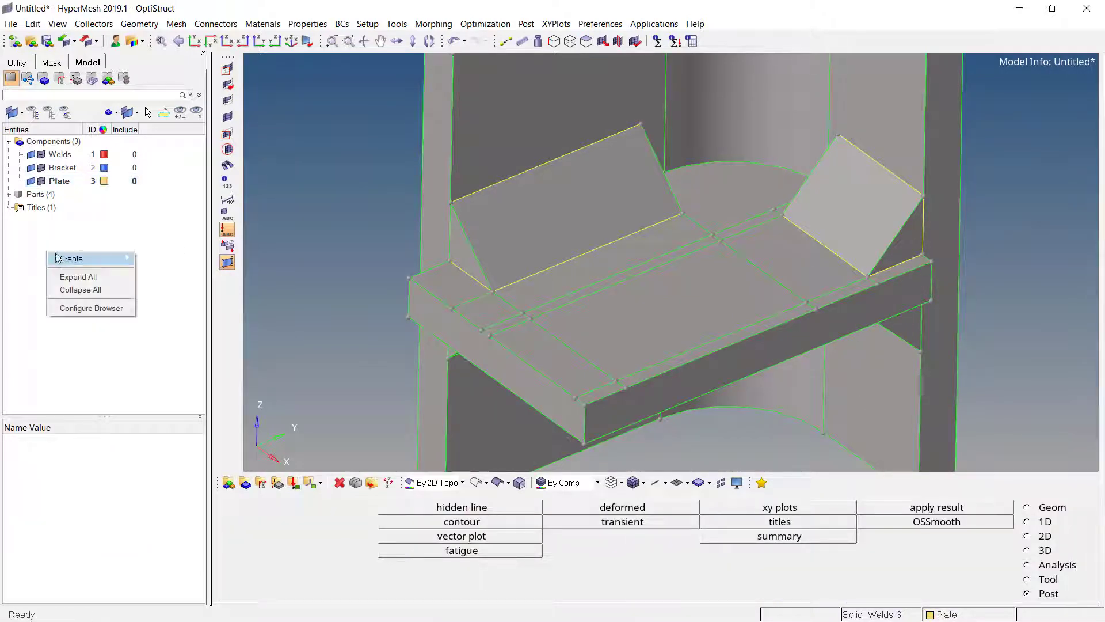
left_click(65, 182)
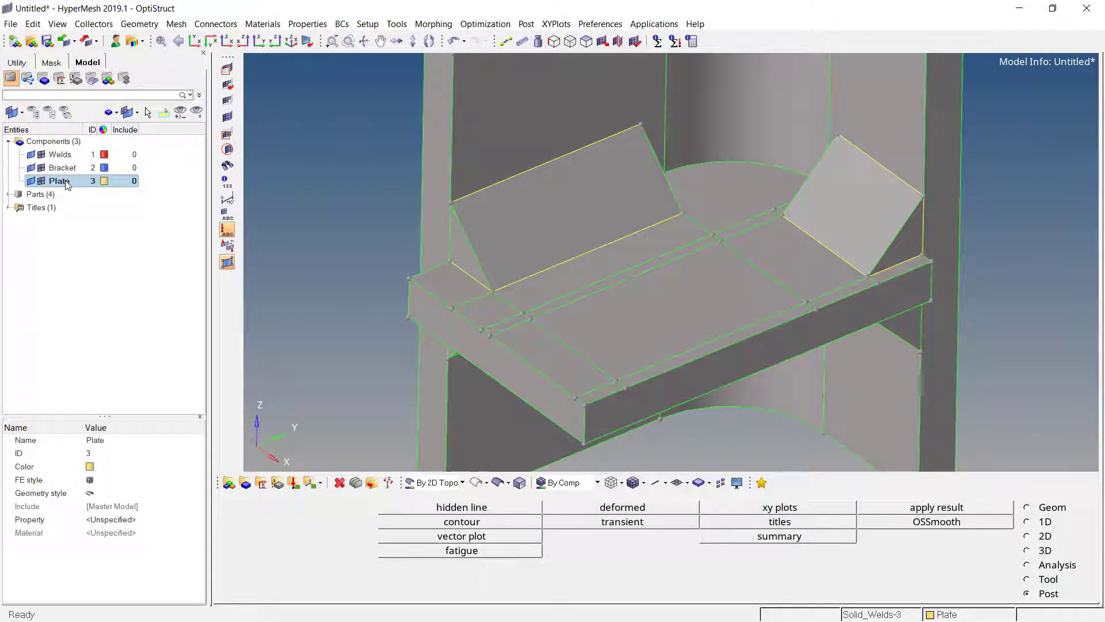
key("ctrl+d")
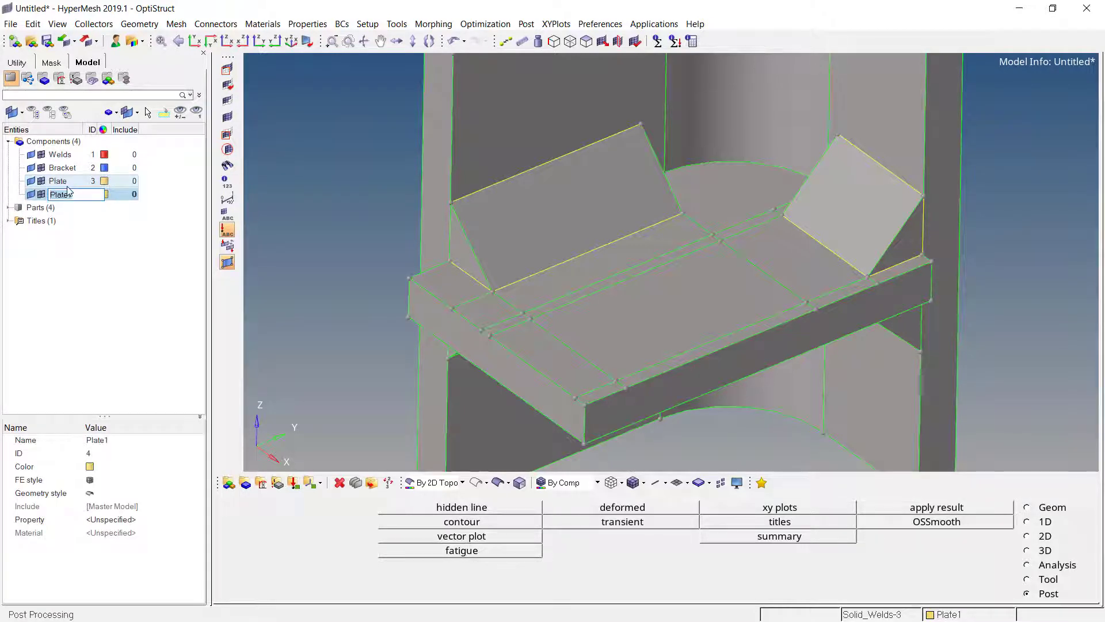
type("2d_el")
key("Return")
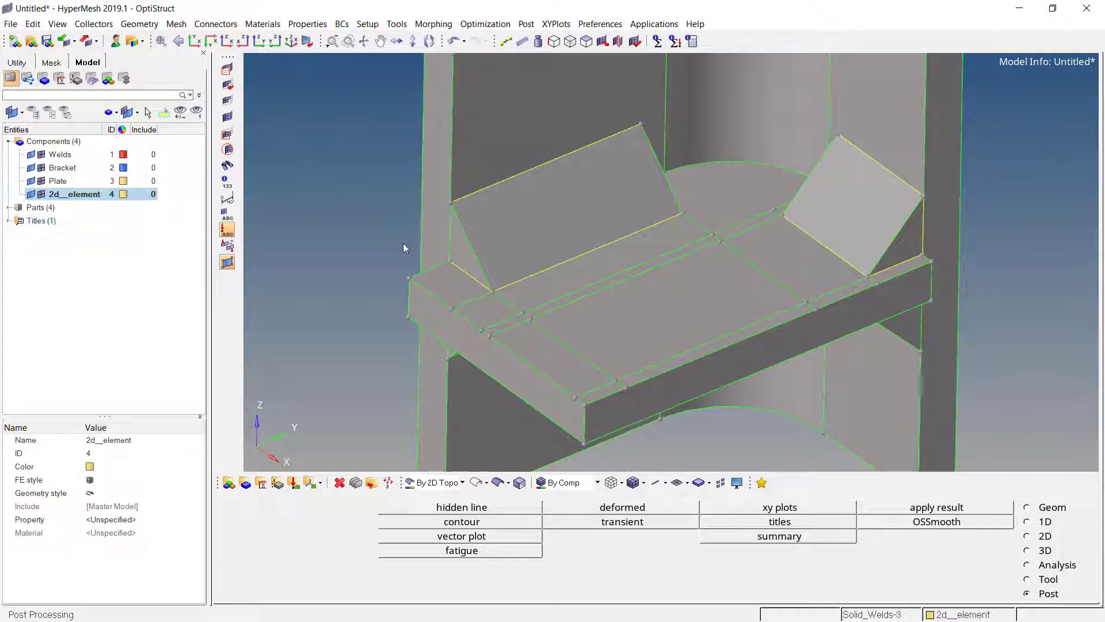
Mesh the first weld's triangular end face at element size 4 with mixed type, placing the elements in the current component.
key("F12")
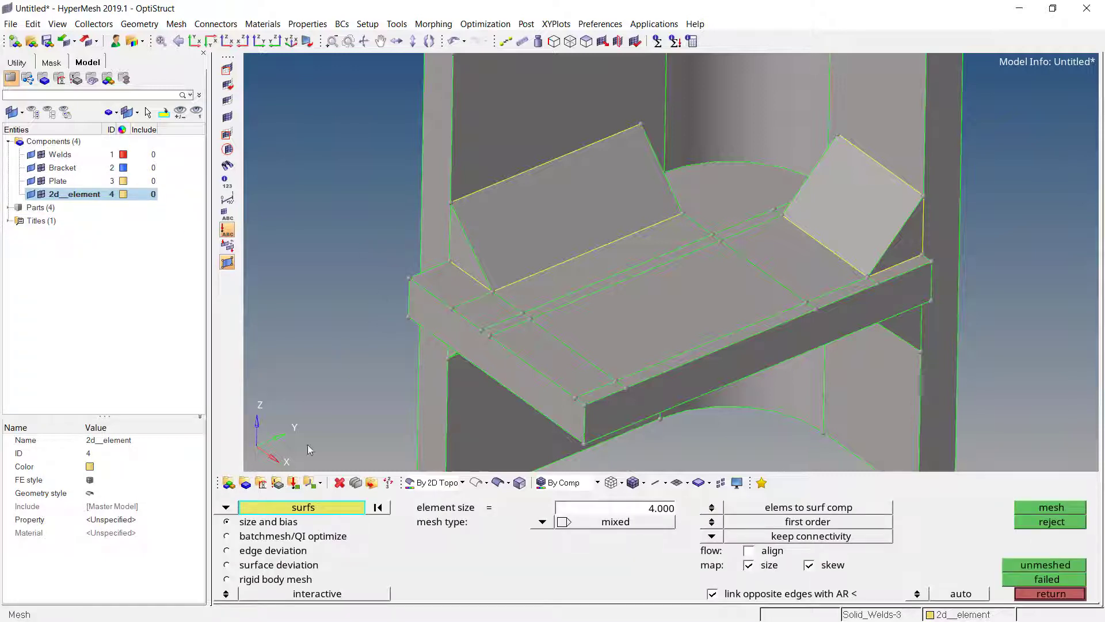
left_click(467, 260)
left_click(467, 260)
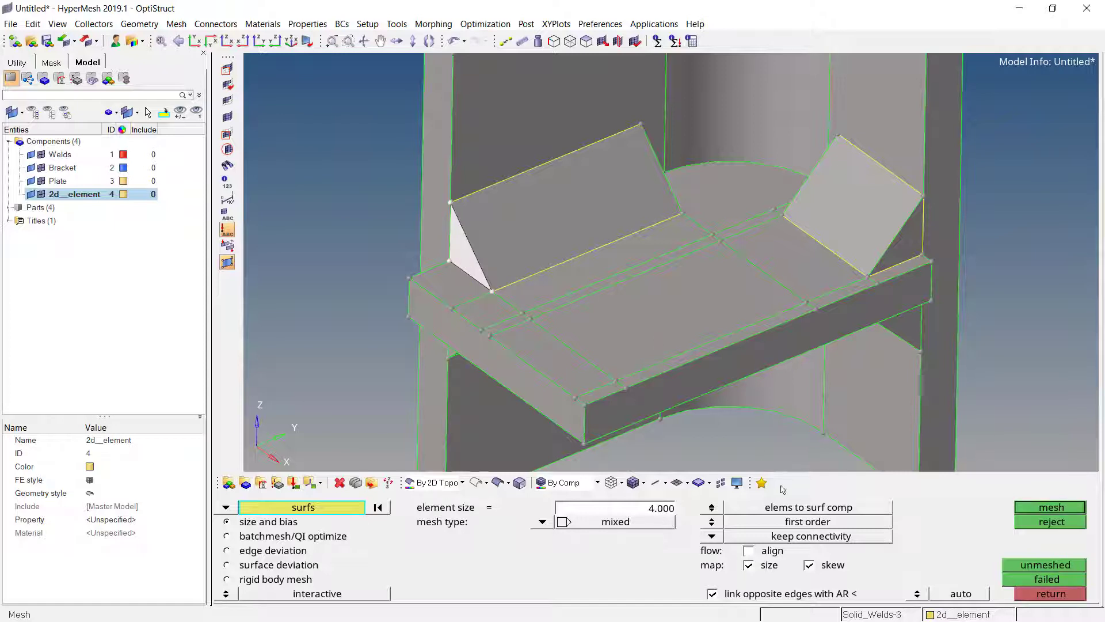
left_click(713, 509)
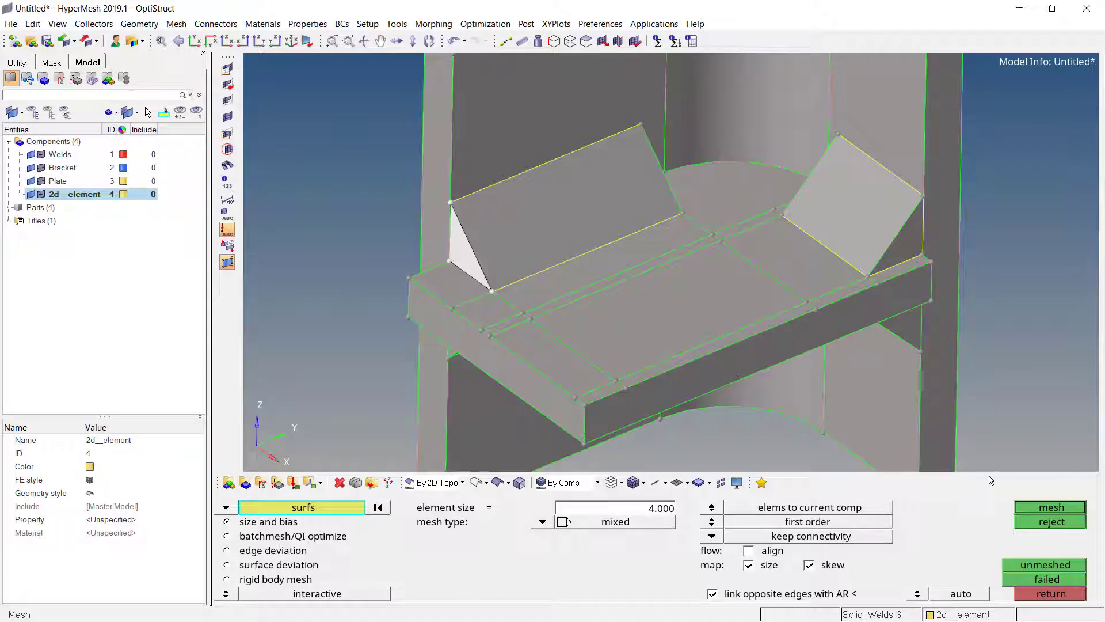
left_click(1029, 506)
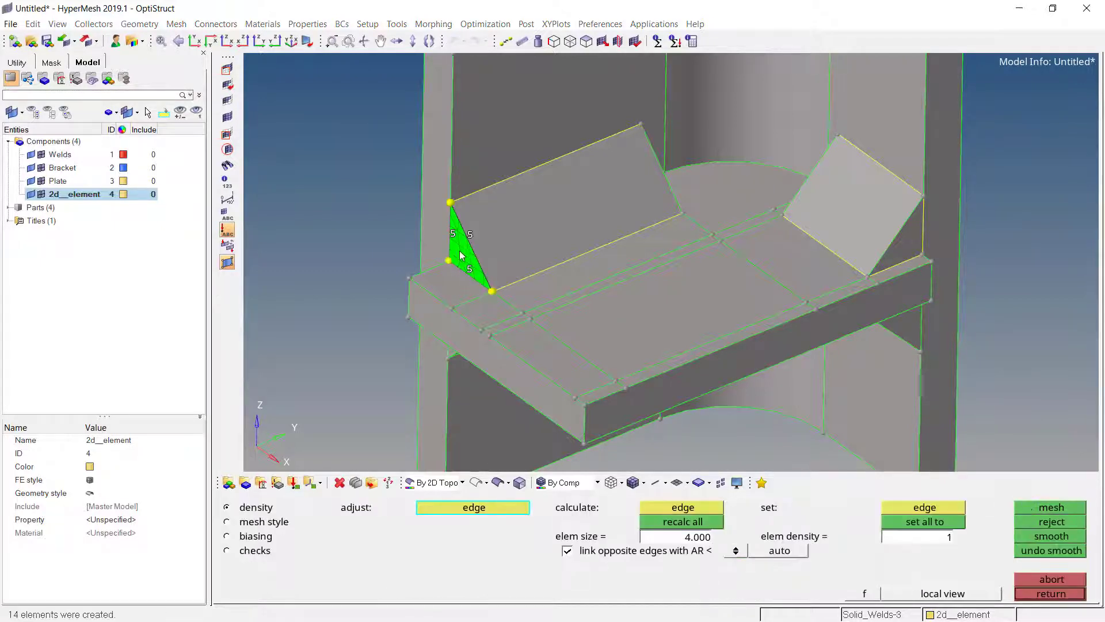
Change the weld end face's element type to quads and remesh it.
scroll(461, 257, "up", 5)
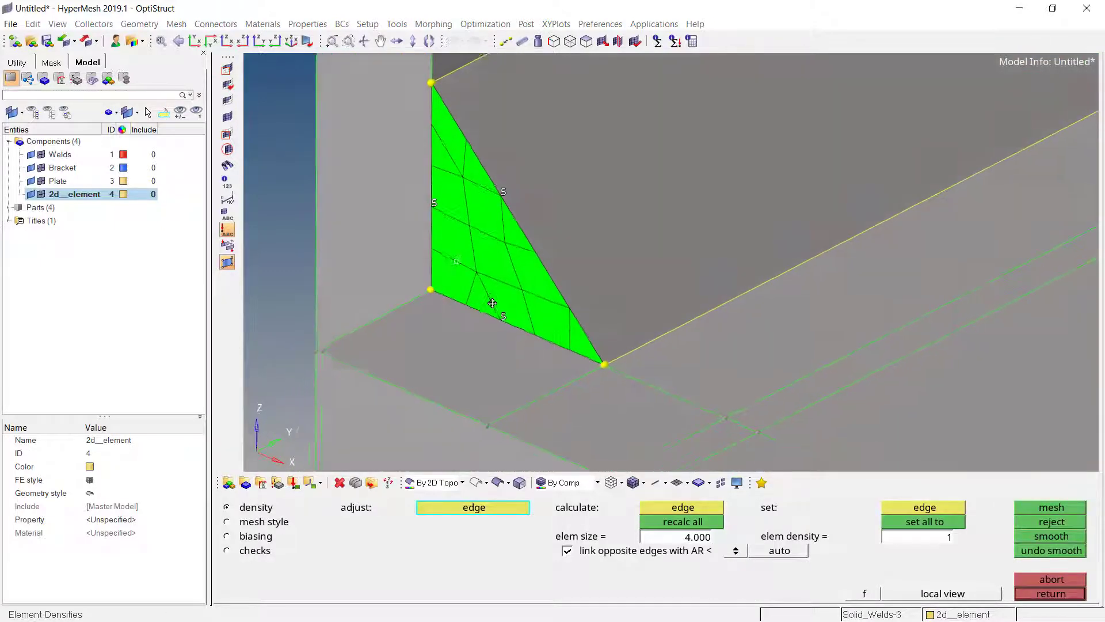
left_click_drag(492, 303, 464, 278, "ctrl")
right_click_drag(463, 275, 565, 305, "ctrl")
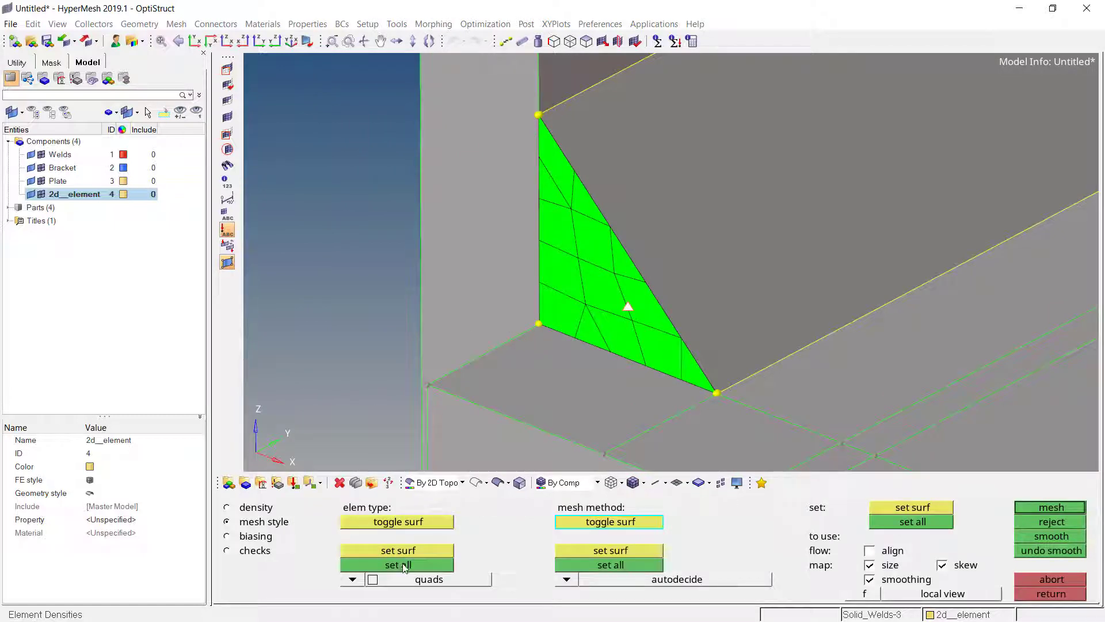
left_click(405, 566)
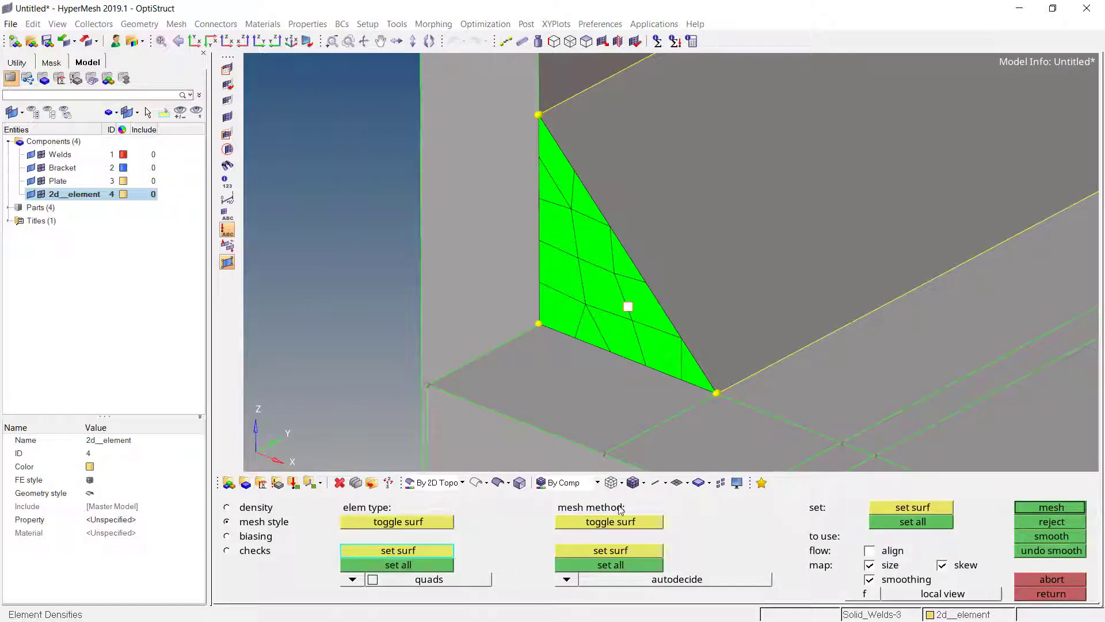
left_click(1054, 510)
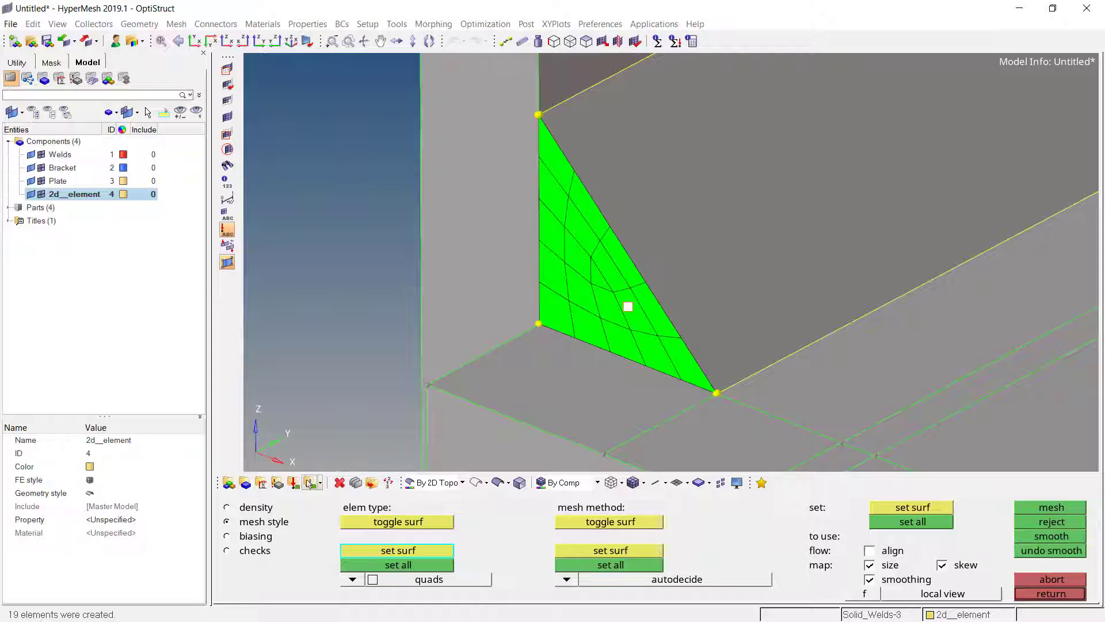
Unlink opposite edges, raise the sloped edge's density to 6 while keeping the other edges at 5, remesh and accept the mesh.
left_click(258, 508)
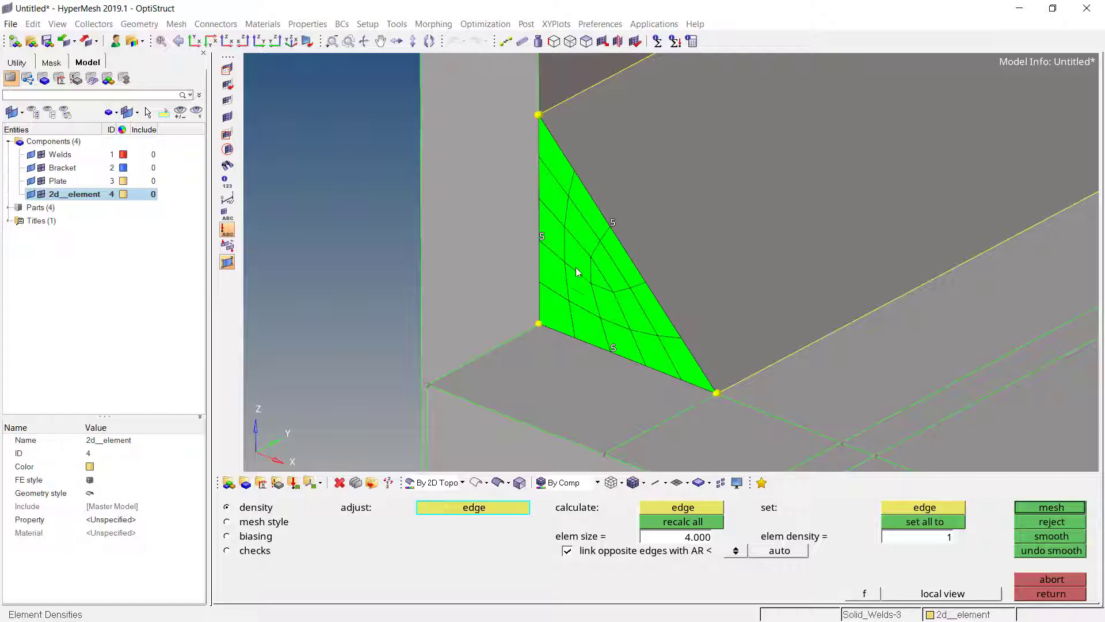
left_click(613, 225)
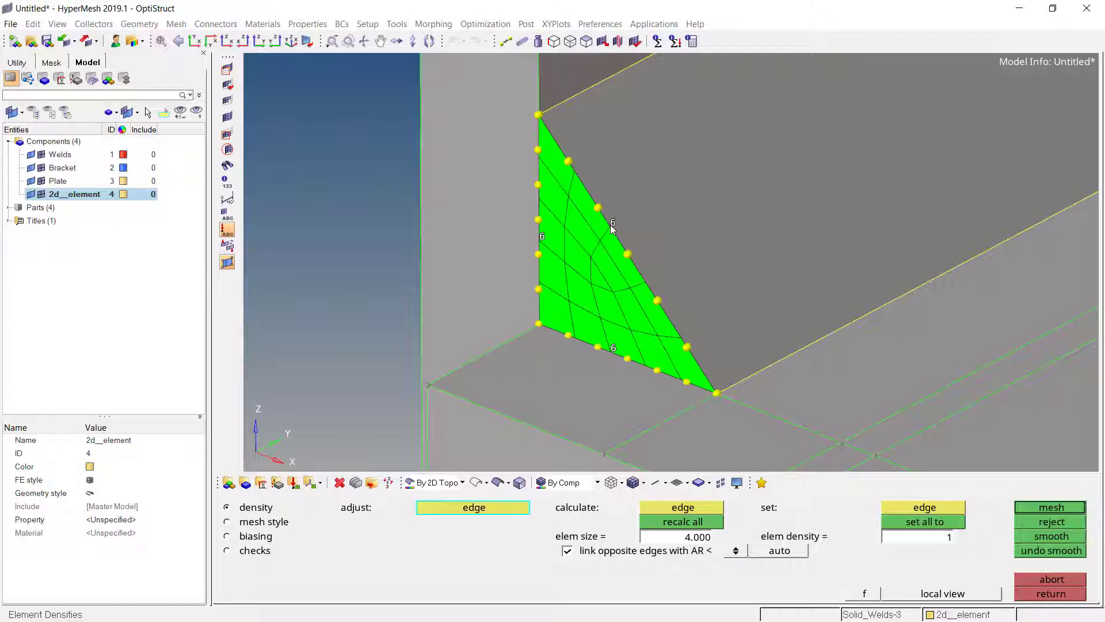
right_click(612, 228)
left_click(567, 551)
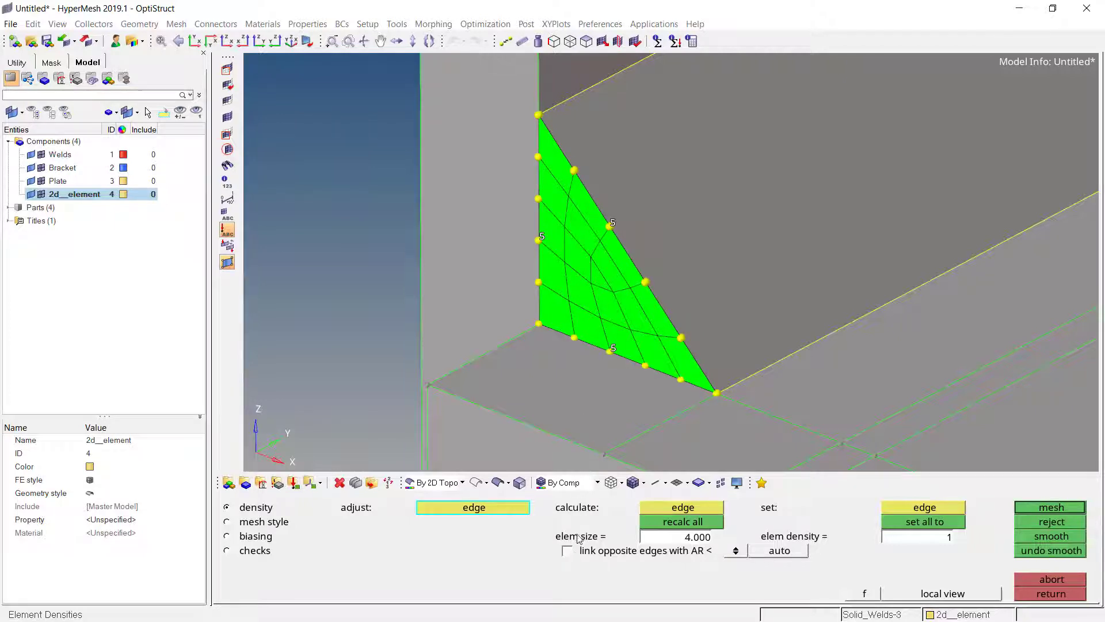
left_click(614, 223)
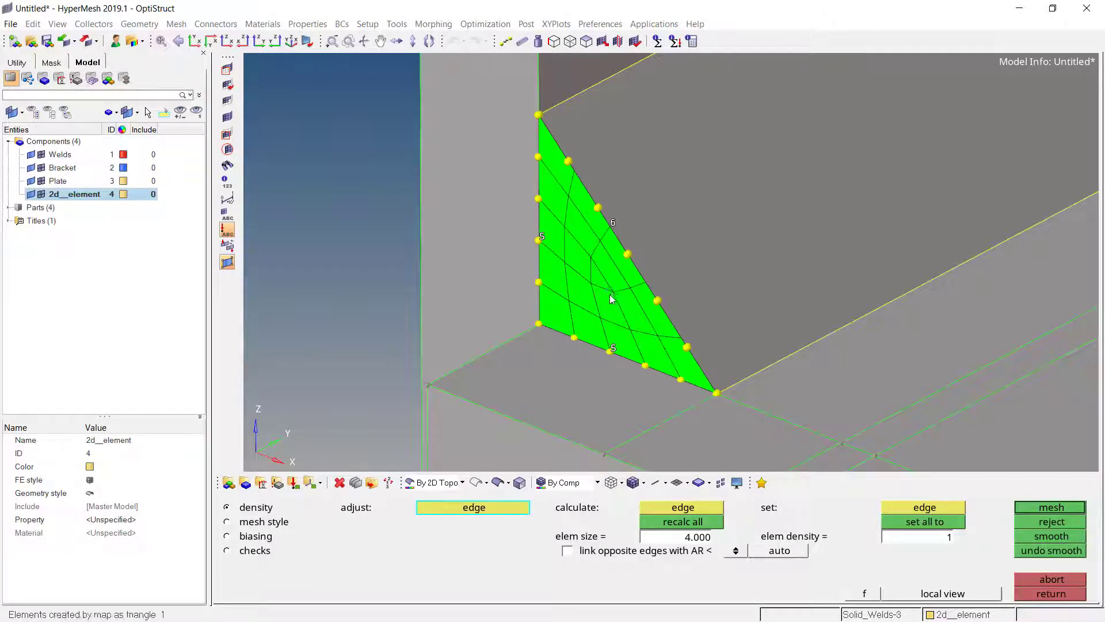
middle_click(609, 295)
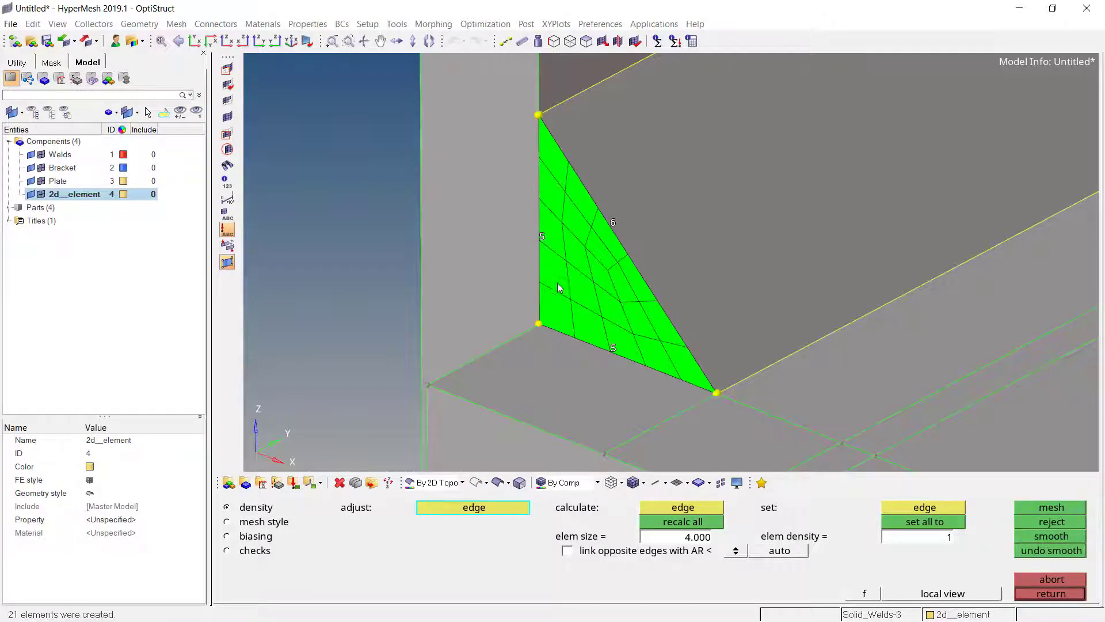
left_click(1042, 598)
Mesh the opposite weld's triangular end face with quad elements at size 4 and accept the mesh.
scroll(613, 252, "down", 3)
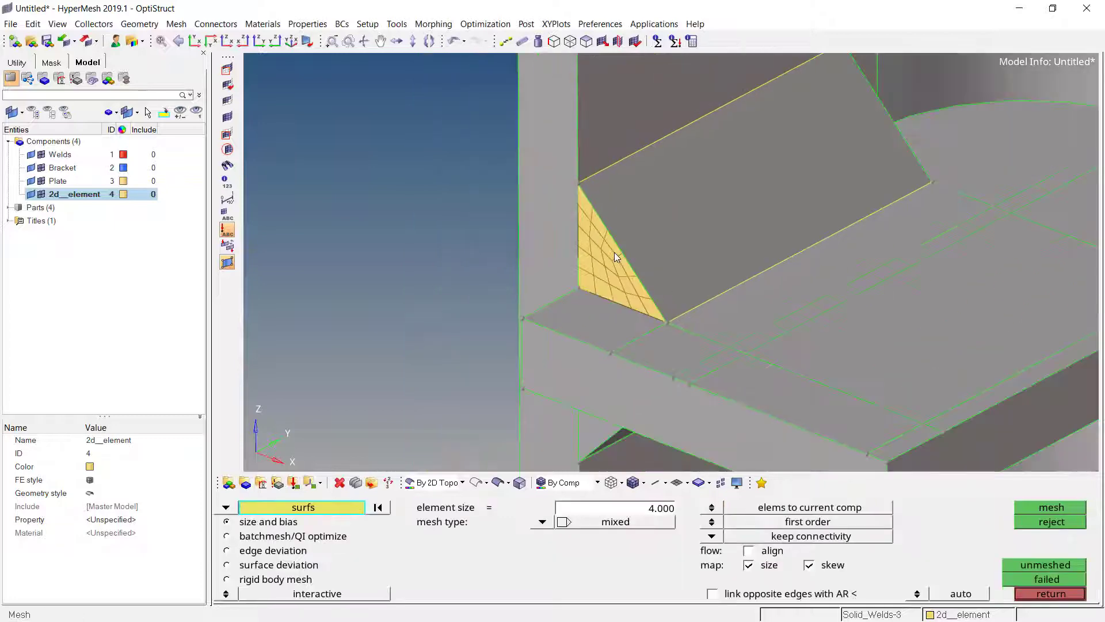
left_click_drag(614, 252, 803, 296, "ctrl")
left_click(804, 295)
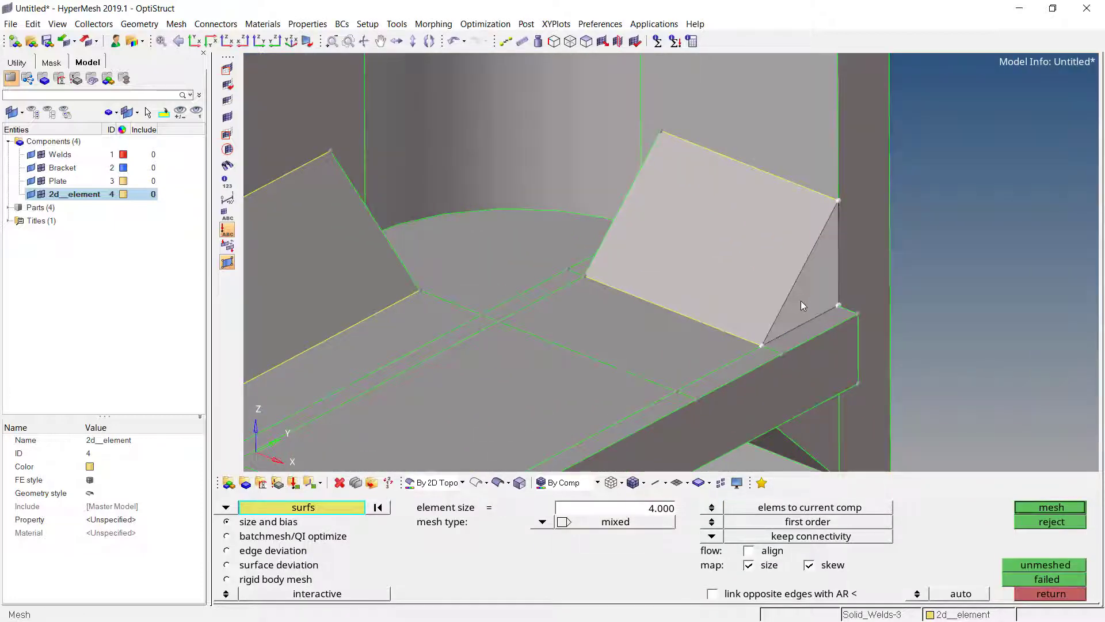
middle_click(797, 305)
left_click(242, 523)
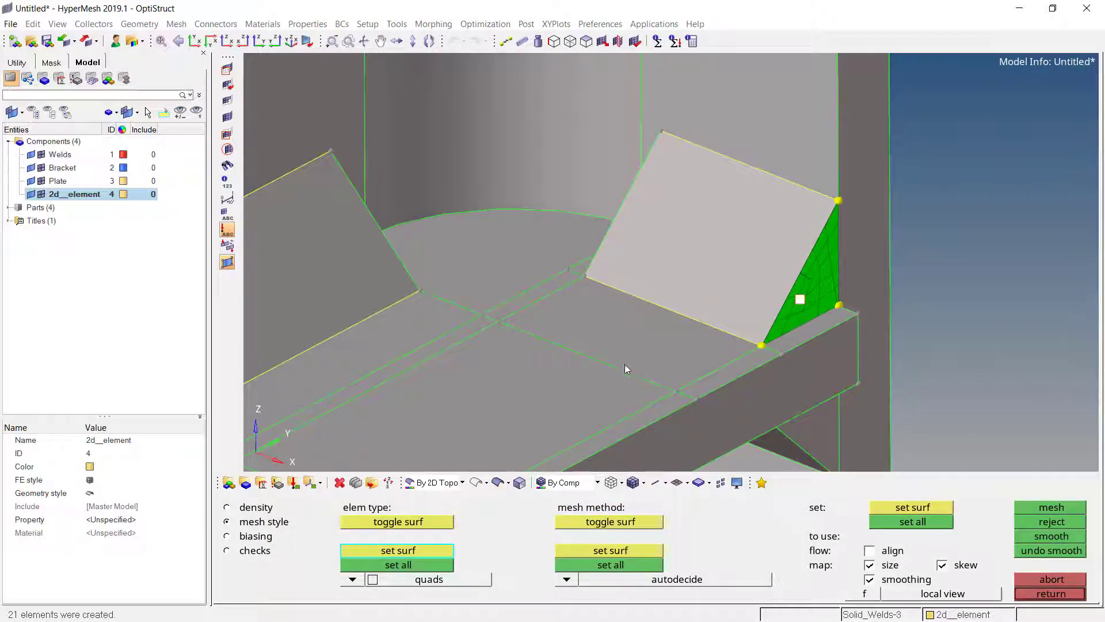
left_click(1058, 594)
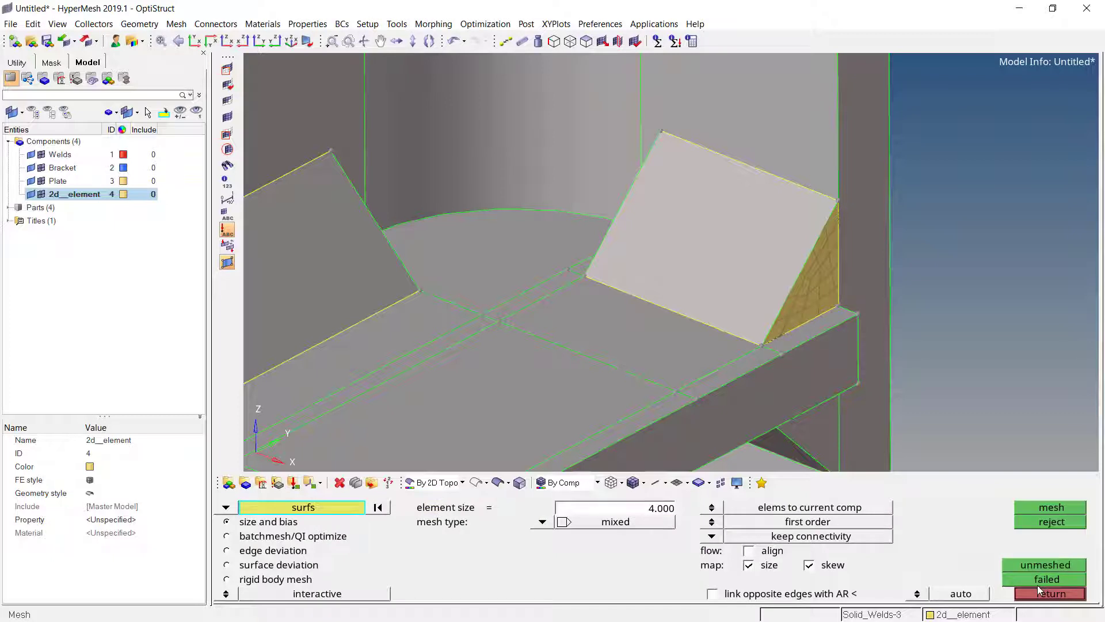
Review the 2D element quality limits in the criteria settings and leave the meshing tool.
left_click(587, 26)
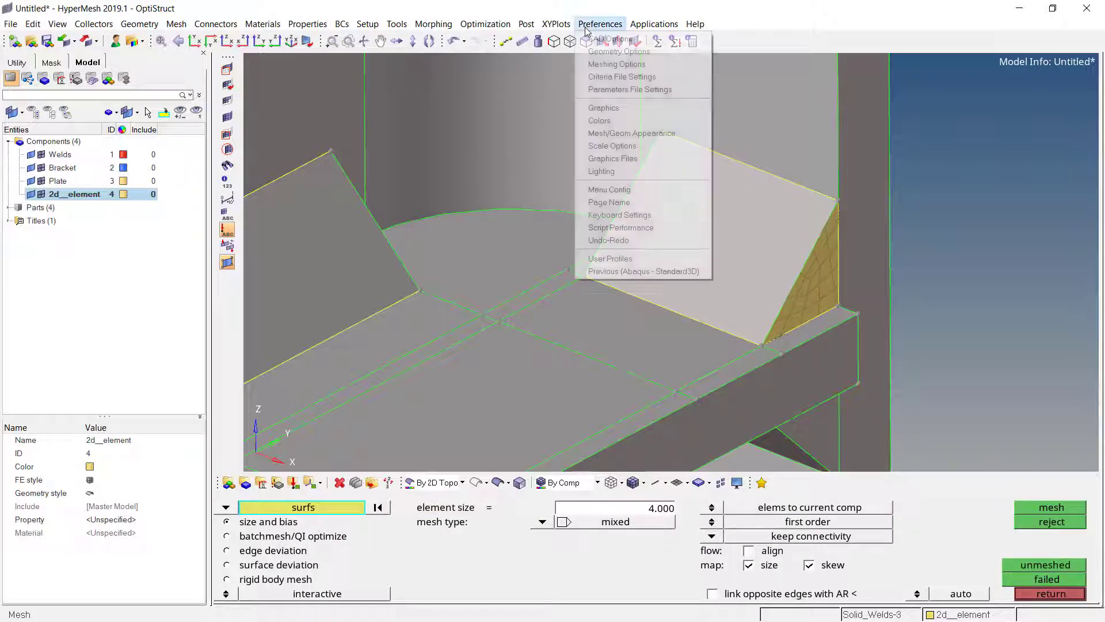
left_click(612, 77)
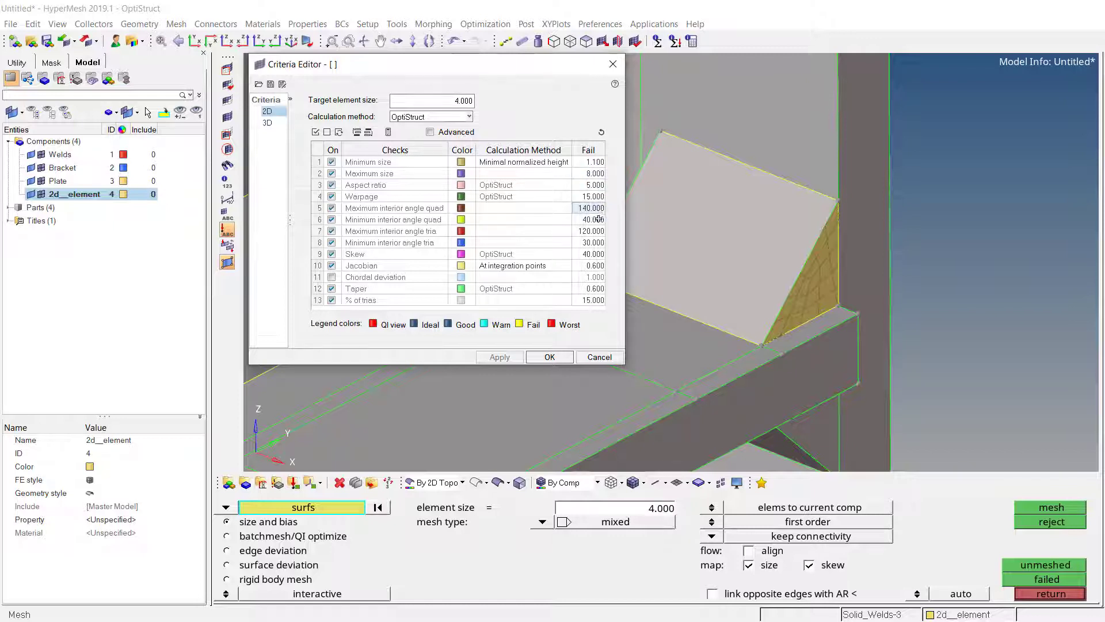
left_click(553, 357)
left_click(1049, 594)
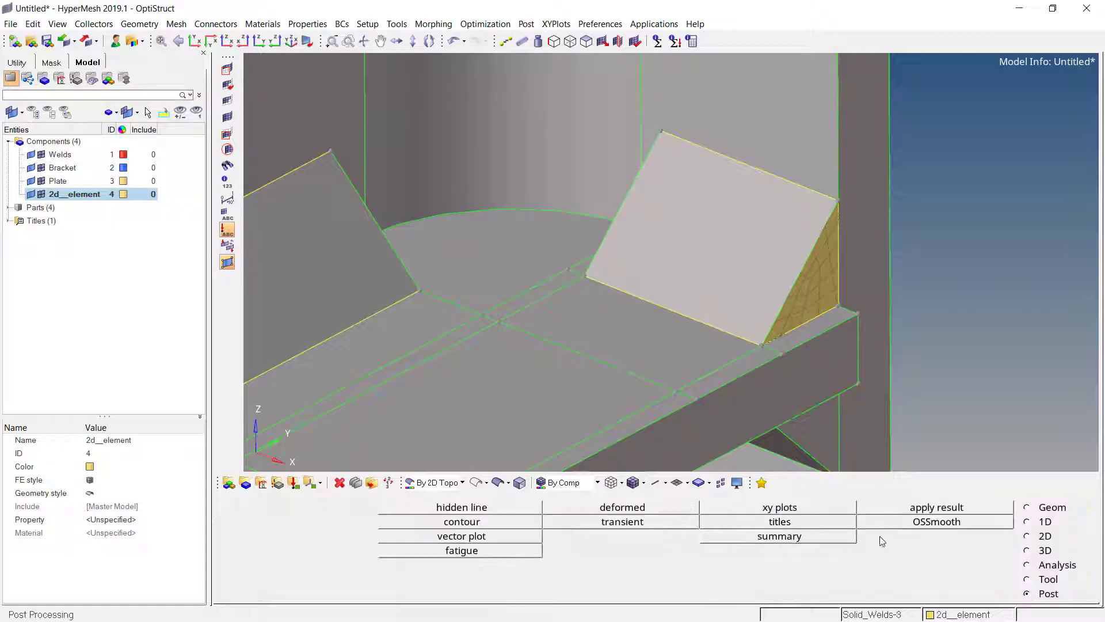
Colour the mesh by element quality and examine the flagged elements on the second weld's end face and lower corner.
left_click(597, 483)
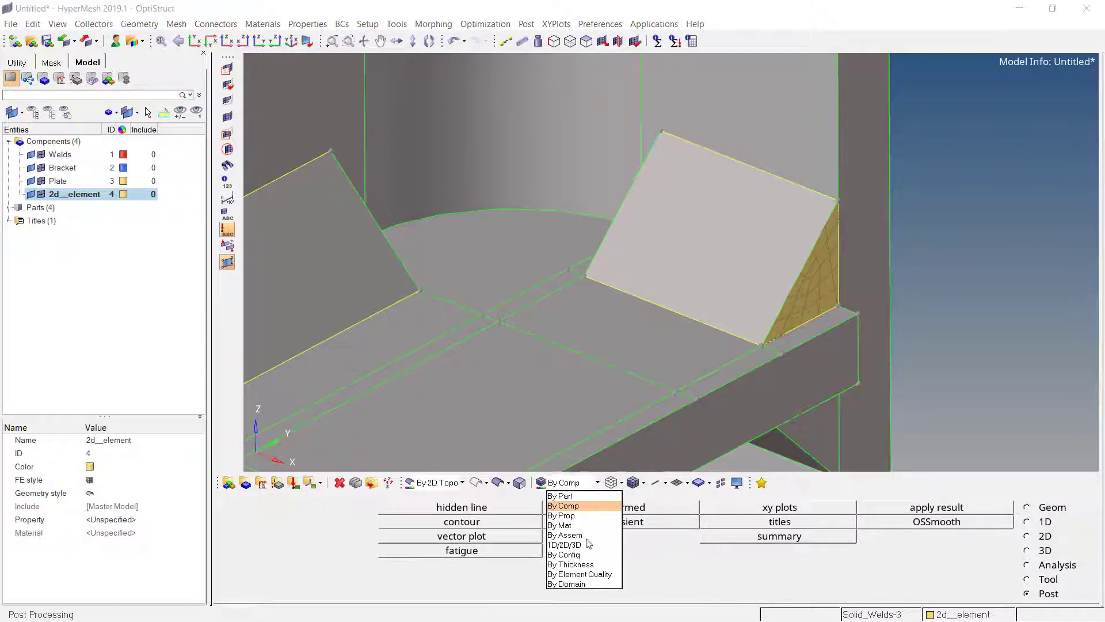
left_click(579, 575)
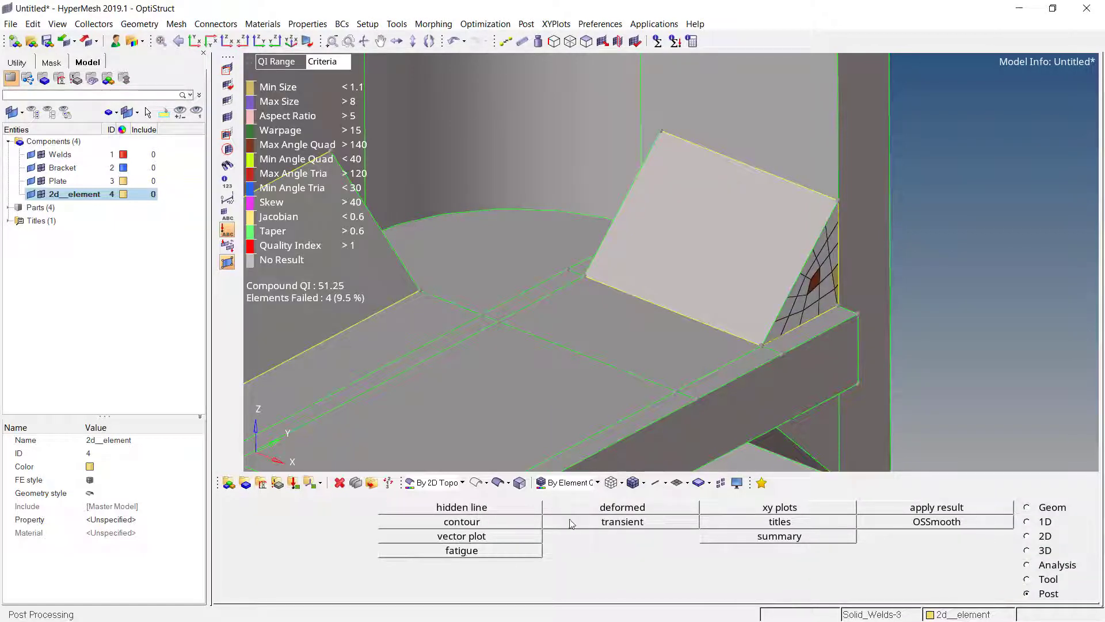
scroll(812, 279, "up", 5)
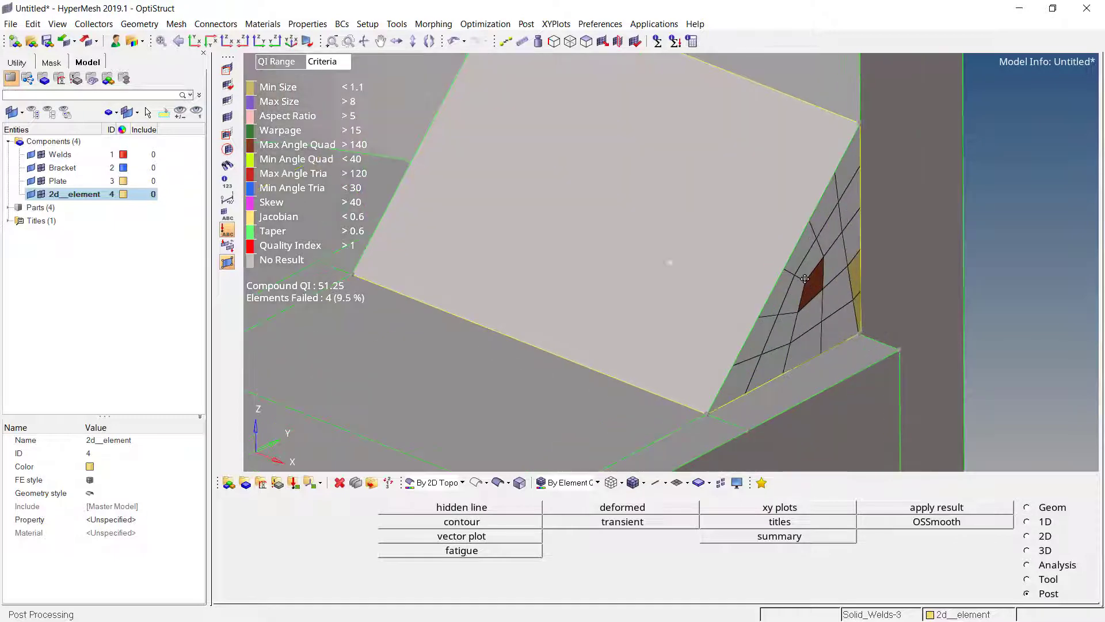
mouse_move(804, 281)
left_mouse_down("ctrl")
mouse_move(703, 309)
mouse_move(772, 316)
mouse_move(893, 360)
mouse_move(869, 351)
left_mouse_up("ctrl")
scroll(889, 357, "up", 5)
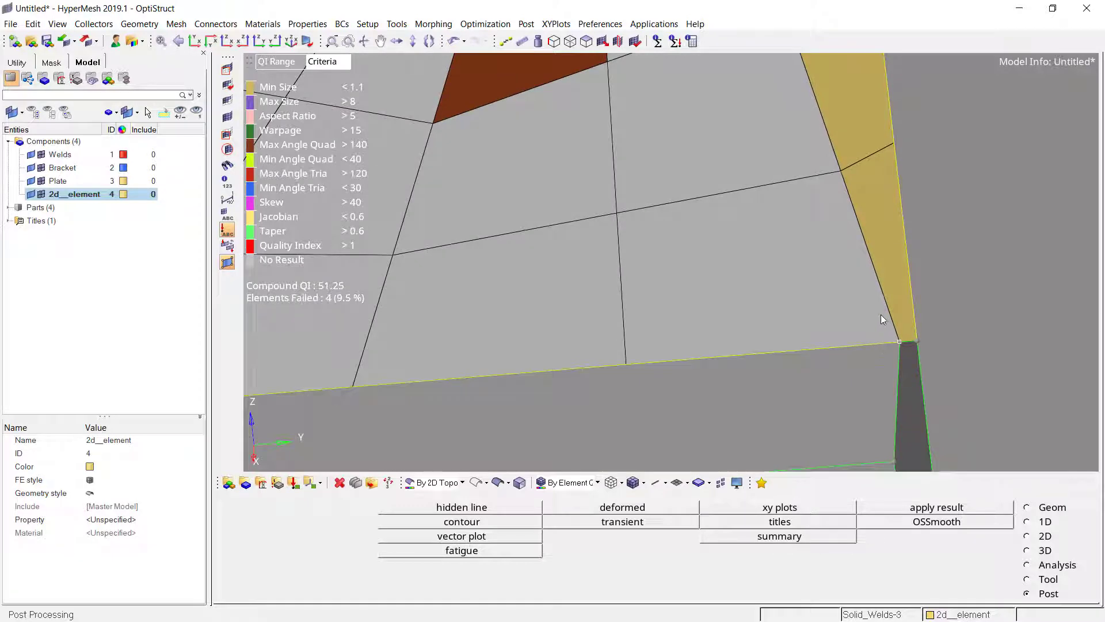
scroll(872, 310, "down", 5)
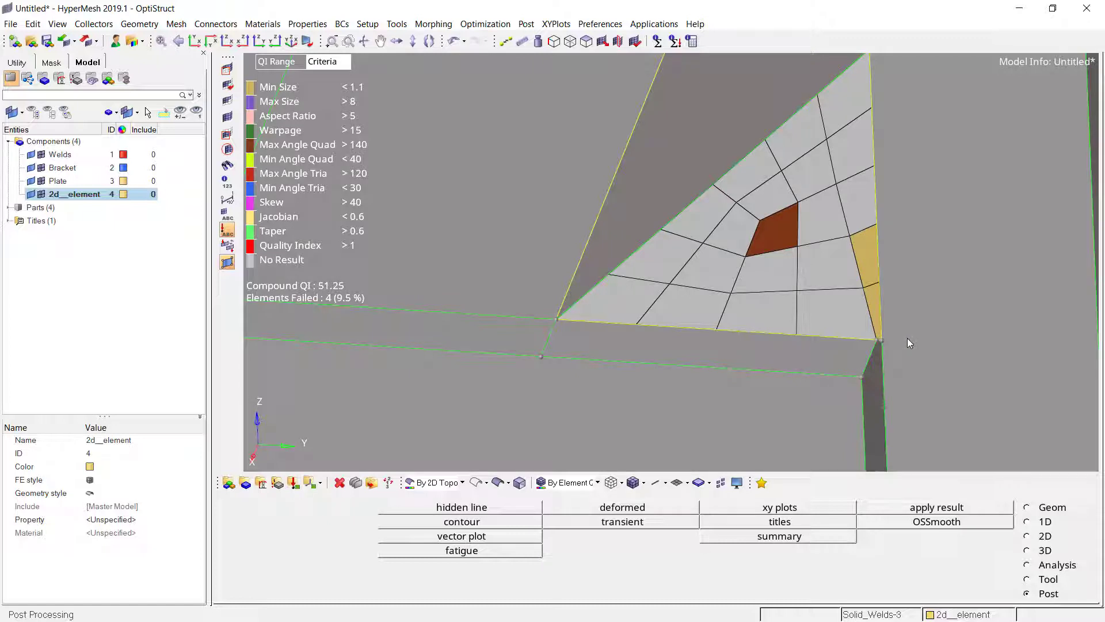
Set both the geometry and the element colouring to By Comp.
left_click(434, 481)
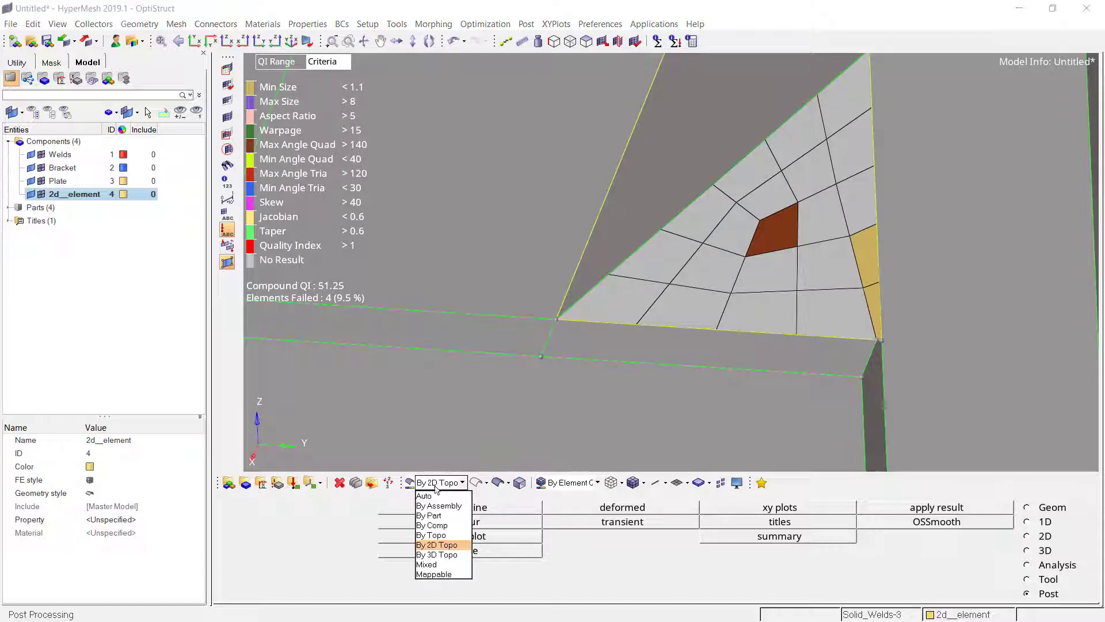
left_click(443, 545)
left_click(580, 482)
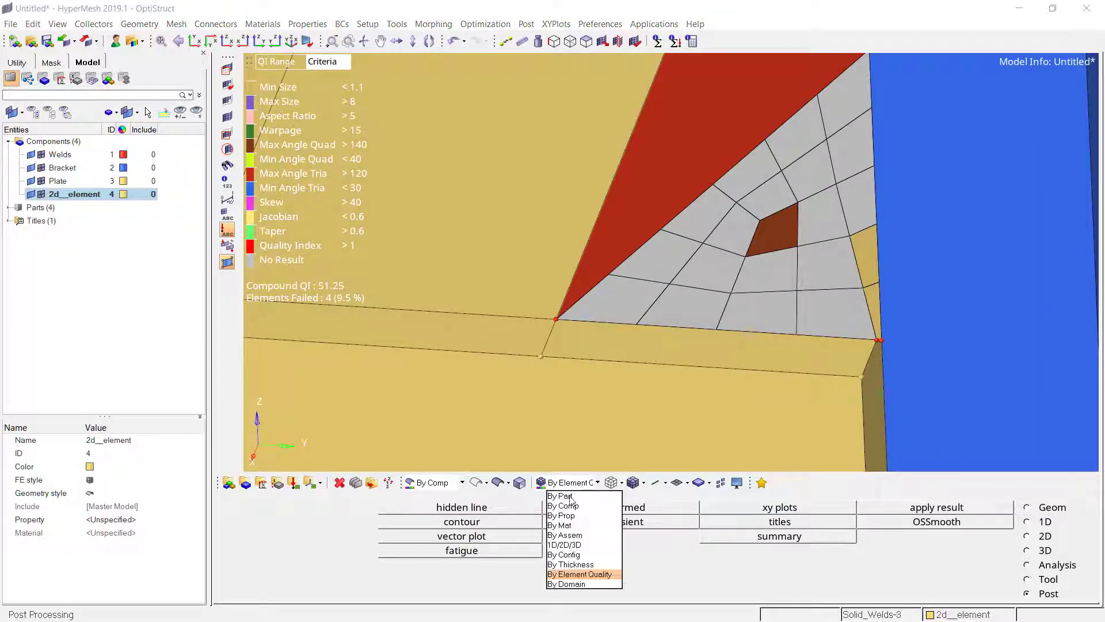
left_click(567, 545)
Replace the mesh node at the plate's corner with the neighbouring point on the bracket edge, with equivalence enabled.
scroll(802, 337, "down", 3)
scroll(803, 337, "up", 5)
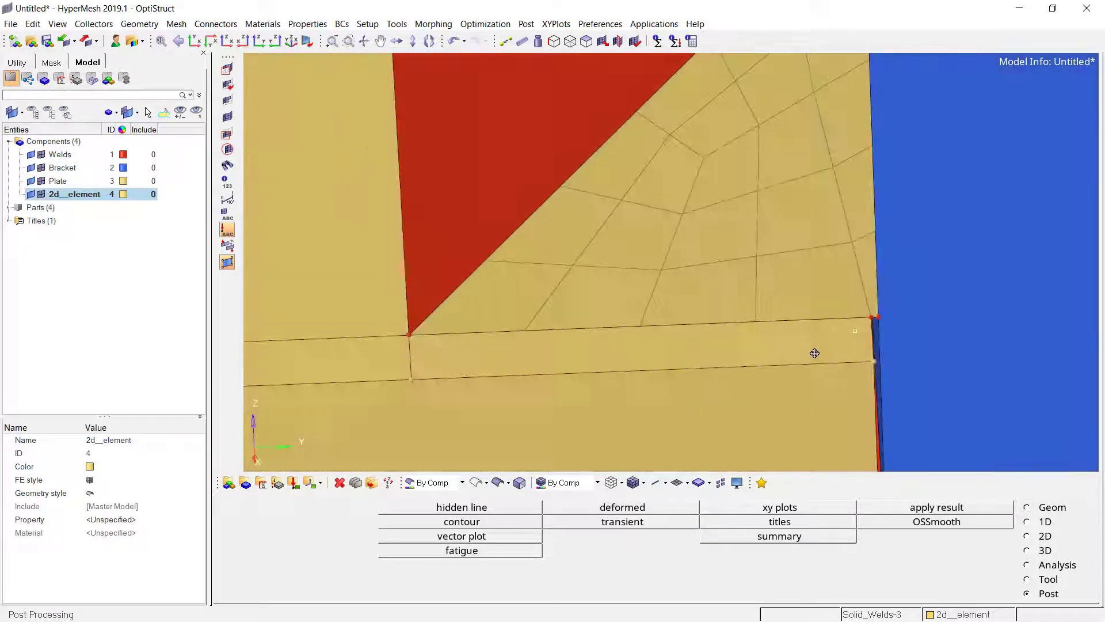
left_click_drag(814, 353, 896, 313, "ctrl")
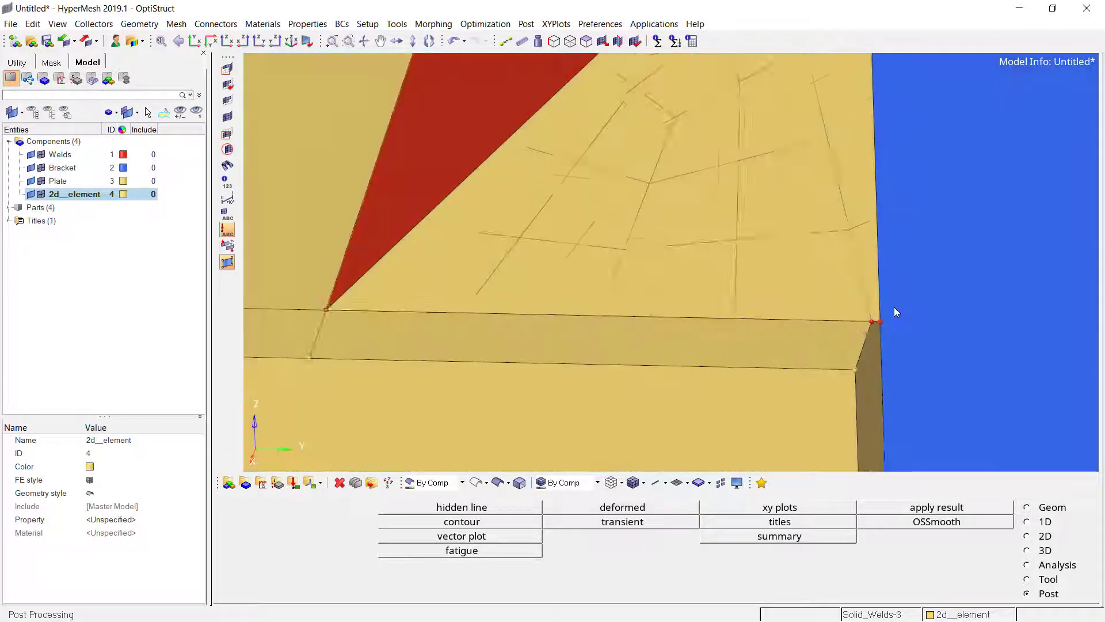
scroll(852, 331, "up", 3)
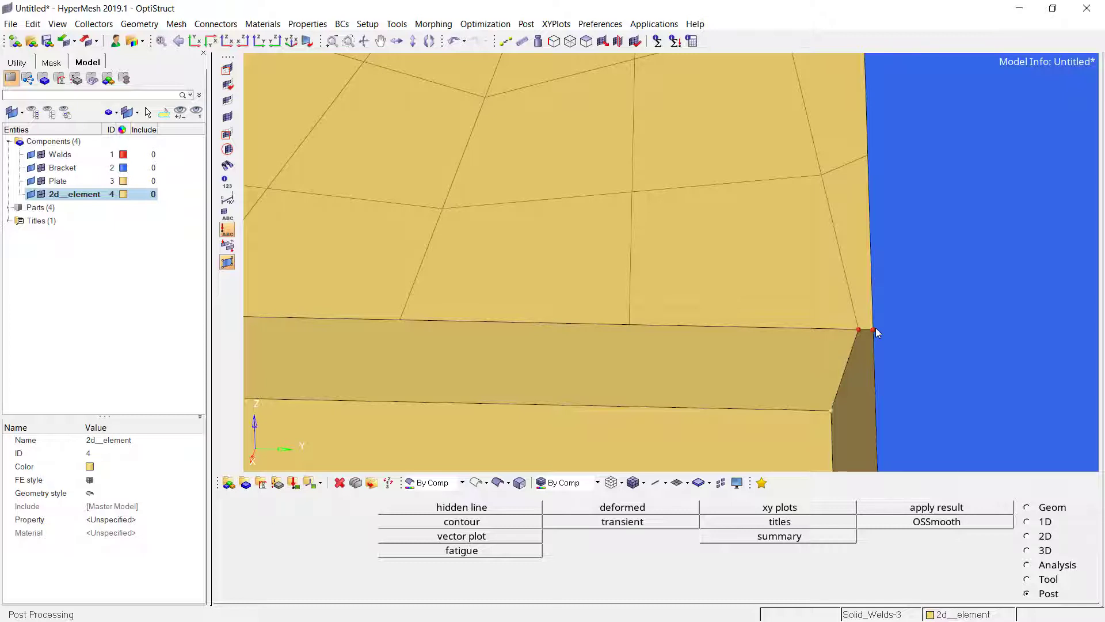
left_click_drag(876, 331, 854, 303, "ctrl")
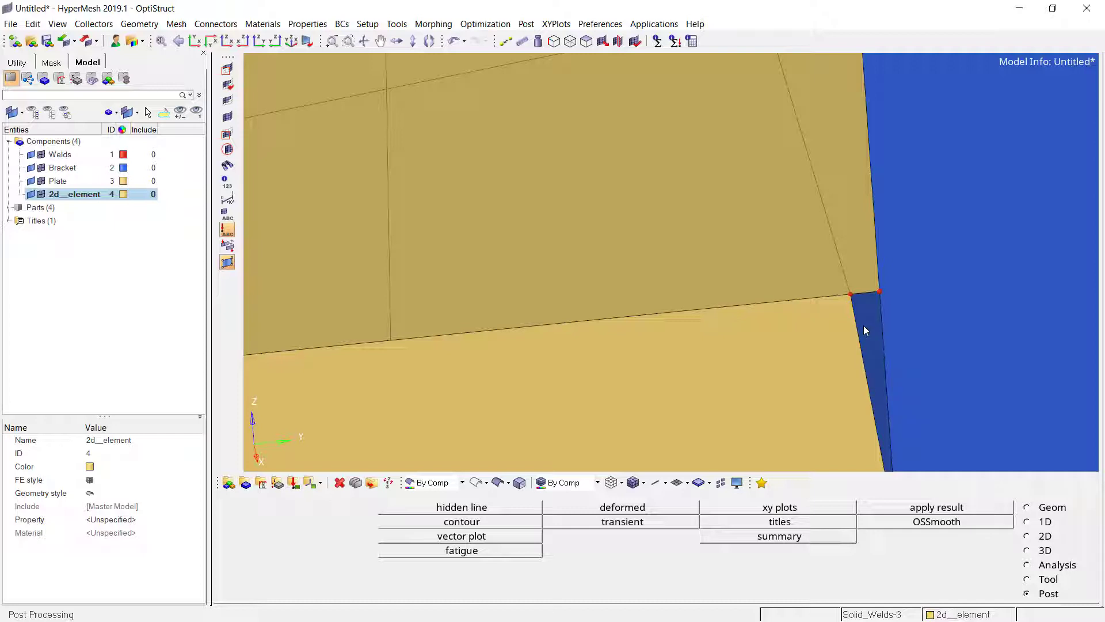
key("F3")
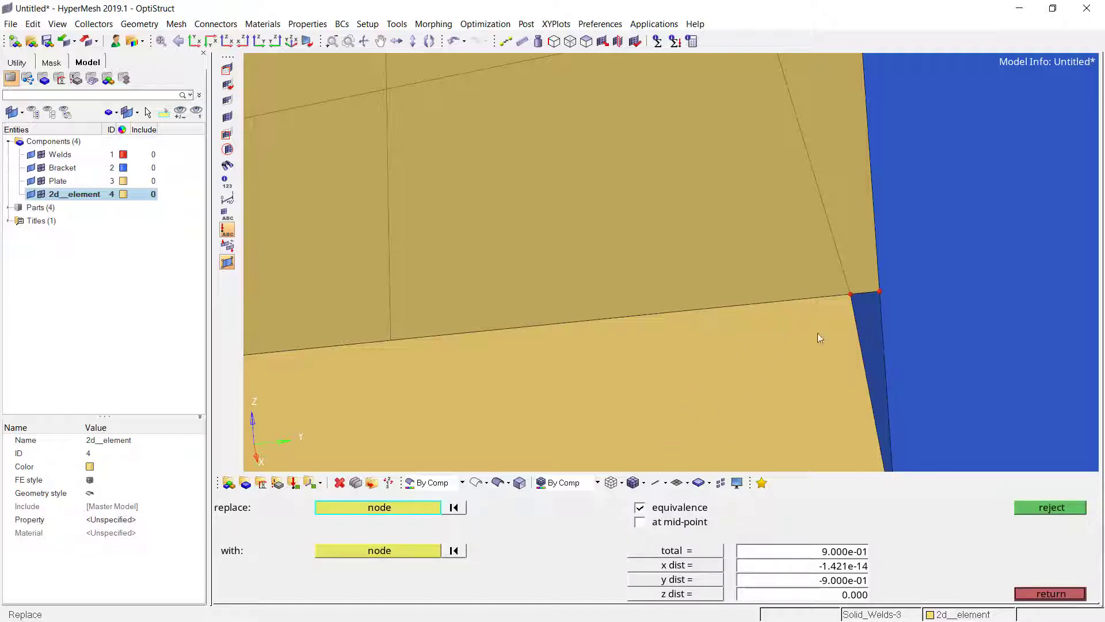
left_click(849, 292)
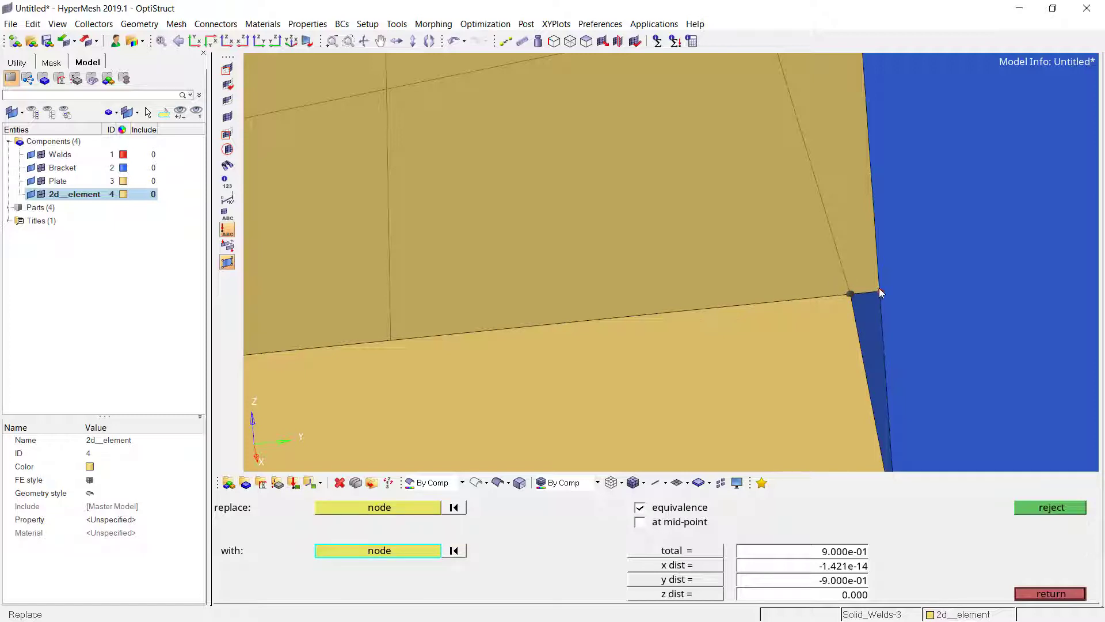
left_click(879, 288)
left_click(477, 550)
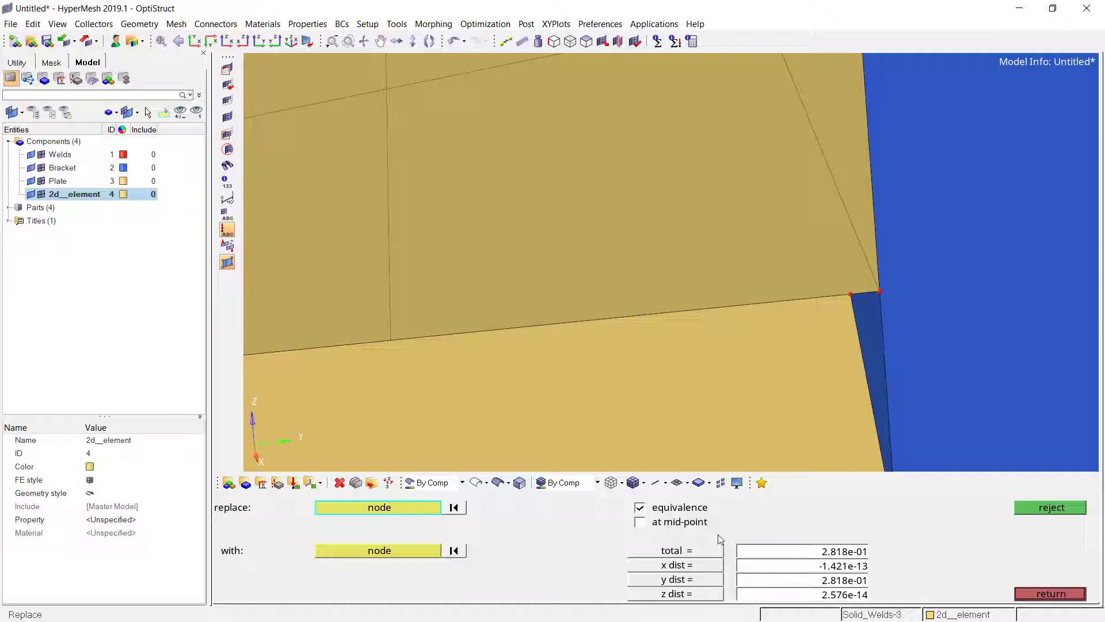
Remesh all the elements on the second weld's end face with element size 4 and mixed mesh type.
key("F12")
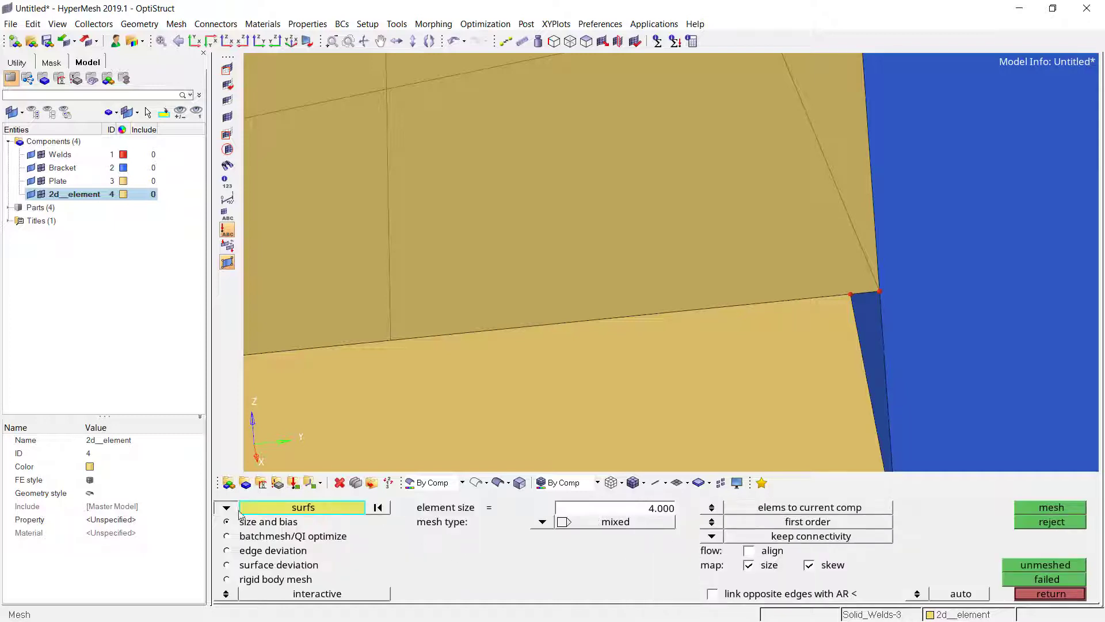
left_click(226, 507)
left_click(285, 527)
scroll(606, 321, "down", 7, "ctrl")
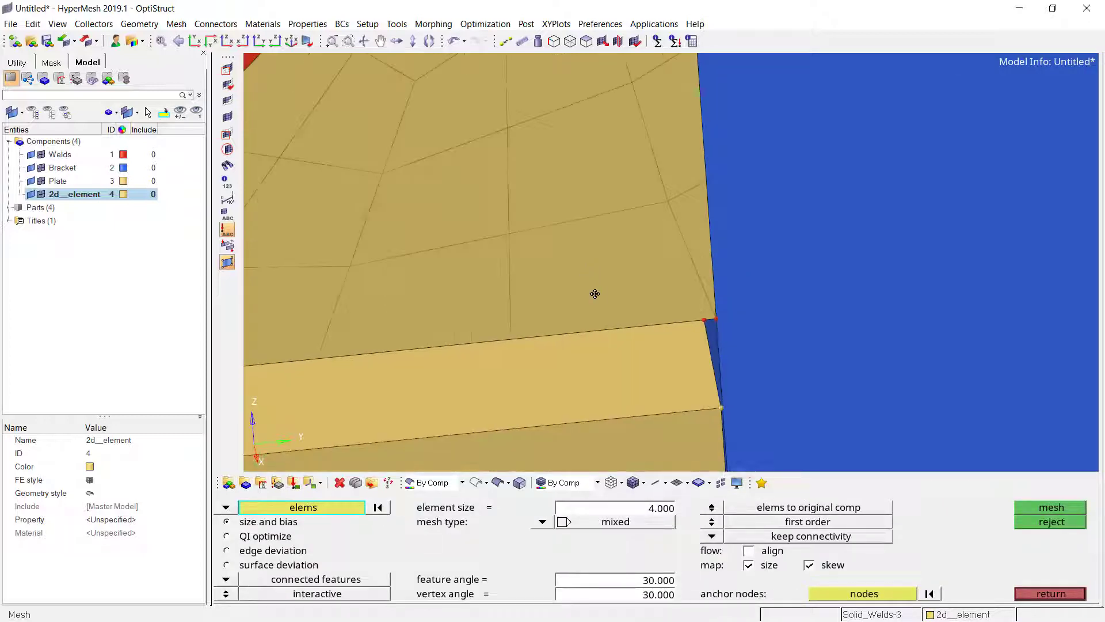
right_click_drag(595, 294, 651, 354, "ctrl")
left_click_drag(626, 105, 709, 259, "shift")
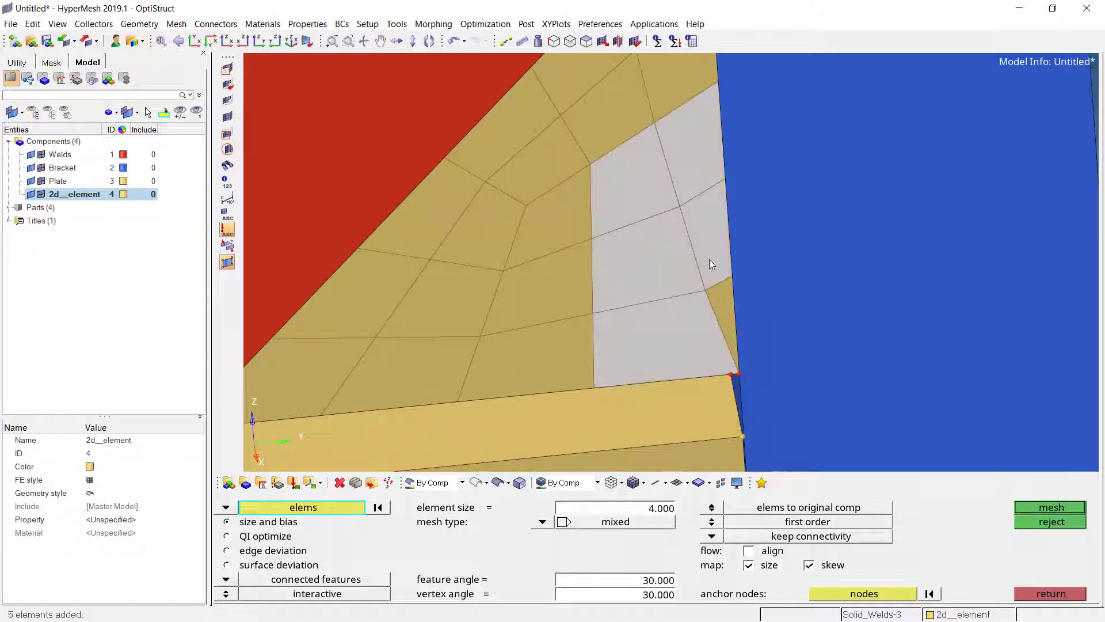
scroll(620, 263, "down", 1)
left_click(568, 270)
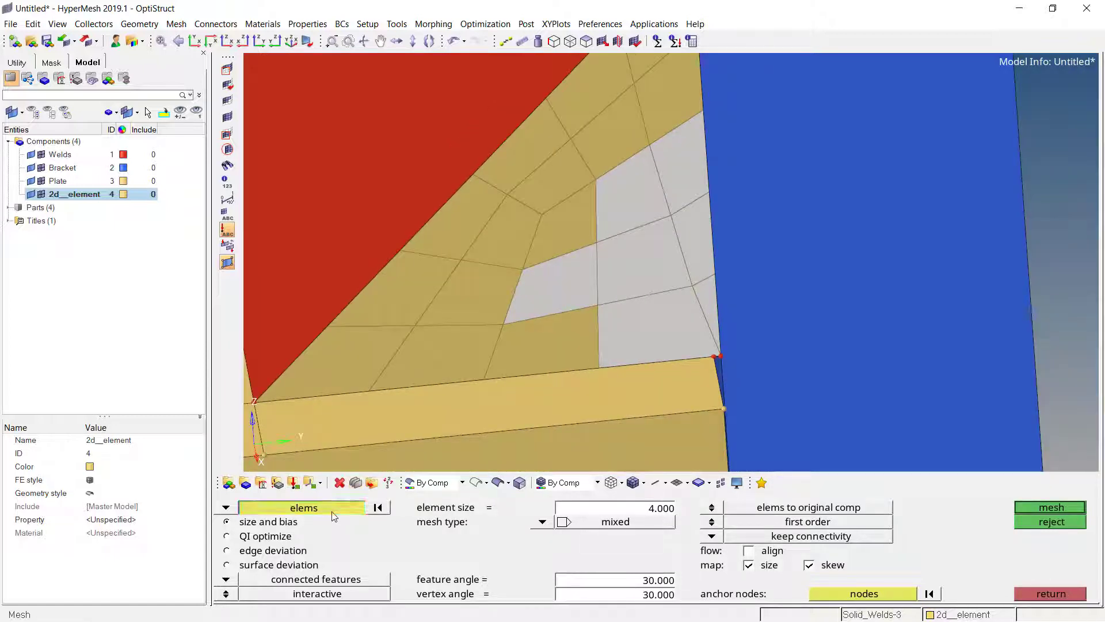
left_click(304, 507)
left_click(695, 563)
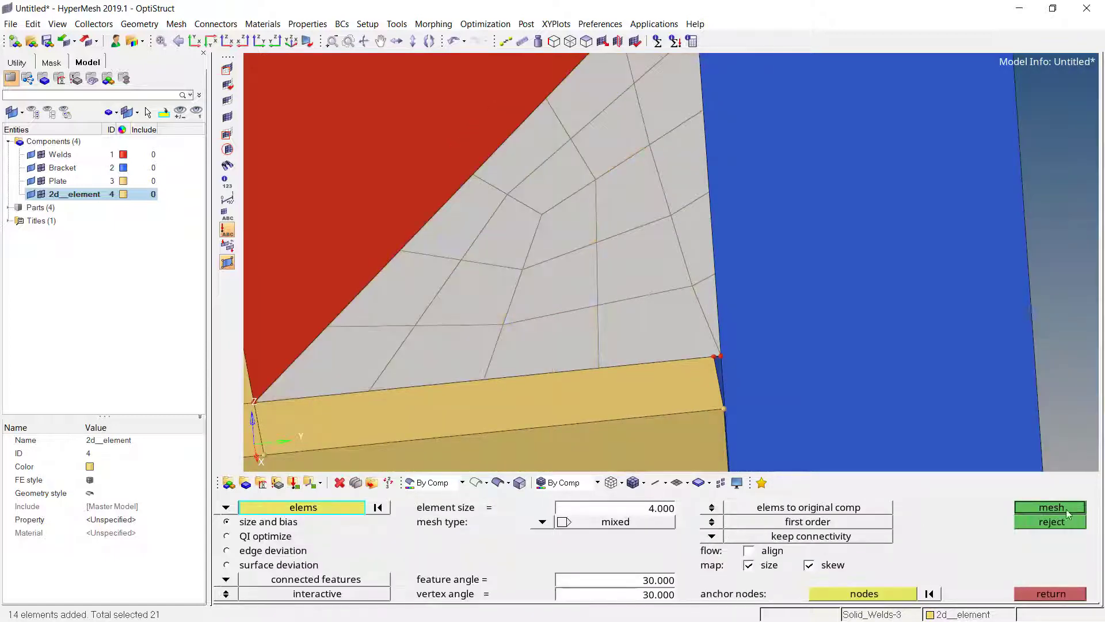
middle_click(643, 436)
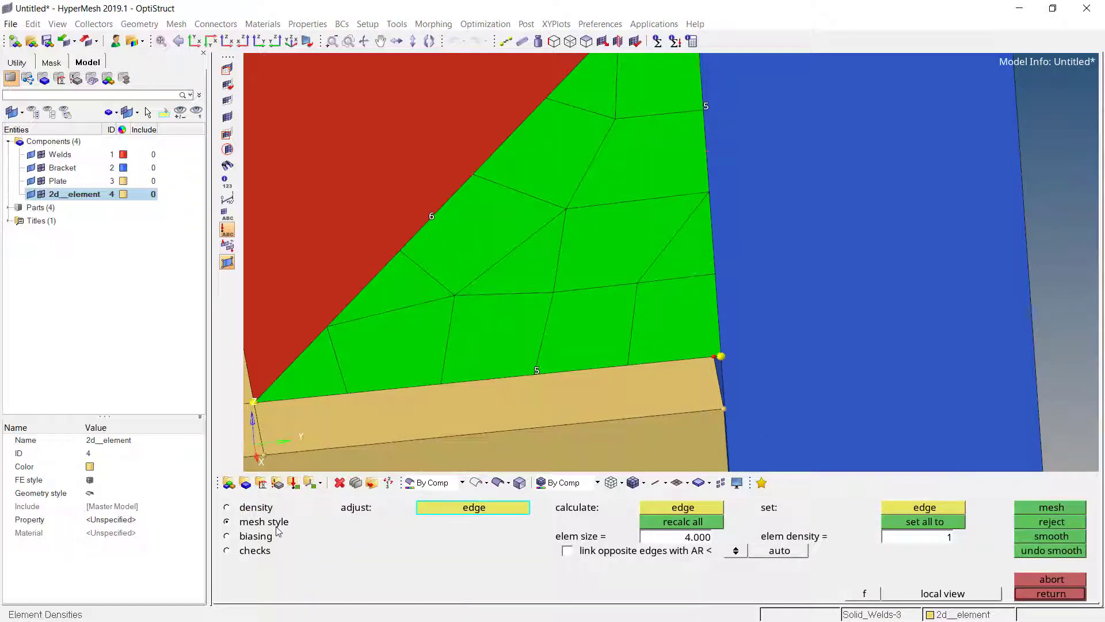
Set the element type to quads for the whole remeshed end face and accept the mesh.
left_click(272, 522)
left_click(397, 566)
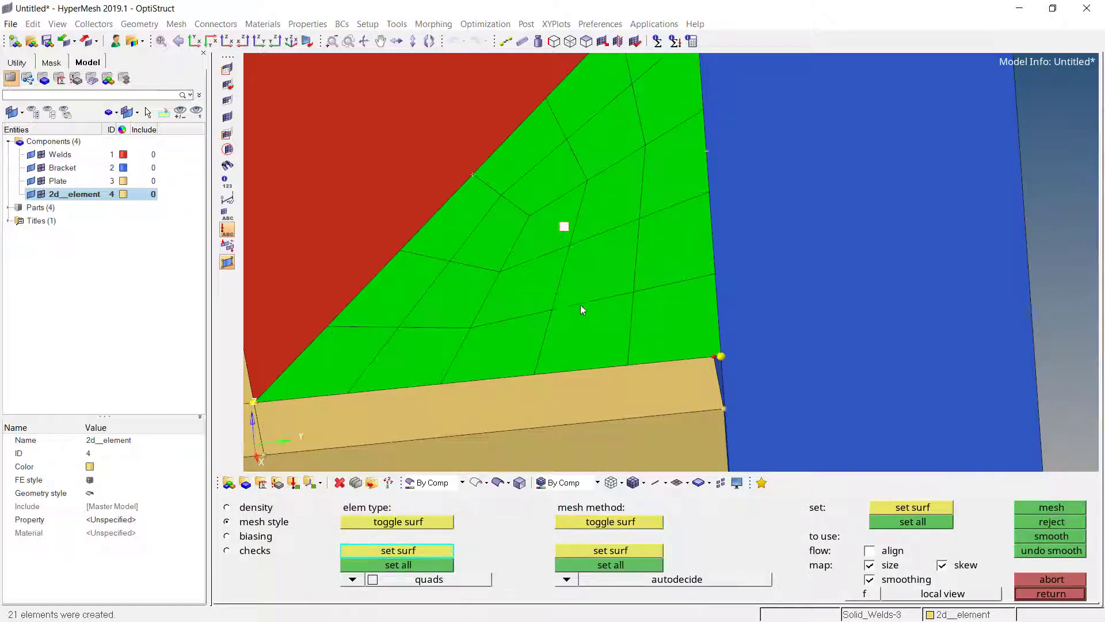
scroll(585, 316, "down", 3)
left_click(1023, 593)
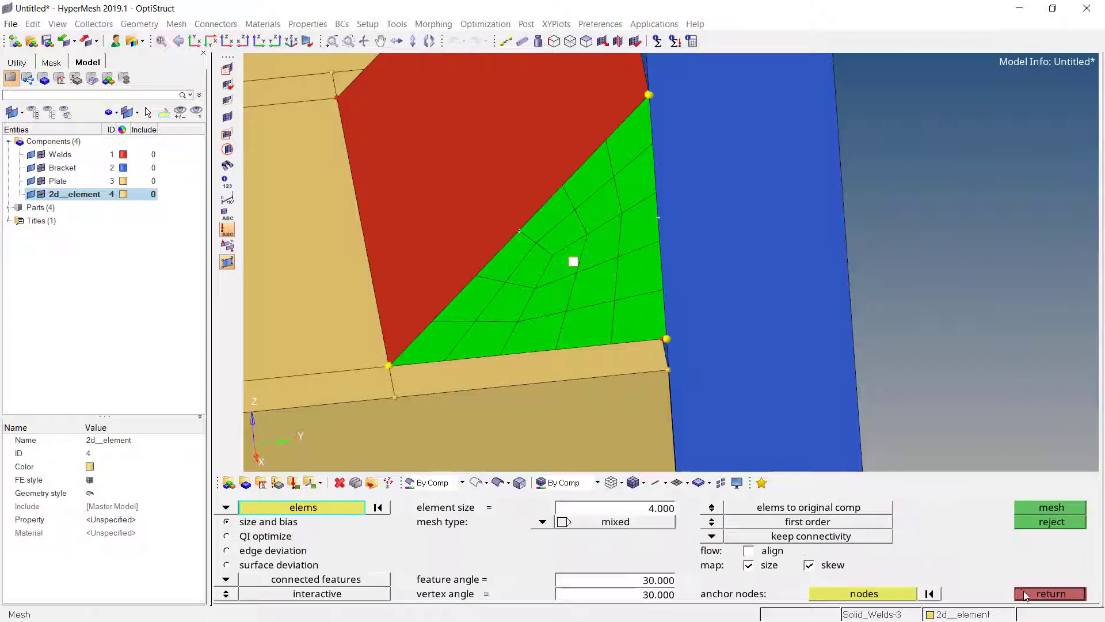
Colour the mesh by element quality and examine the remeshed end face of the second weld.
left_click(595, 486)
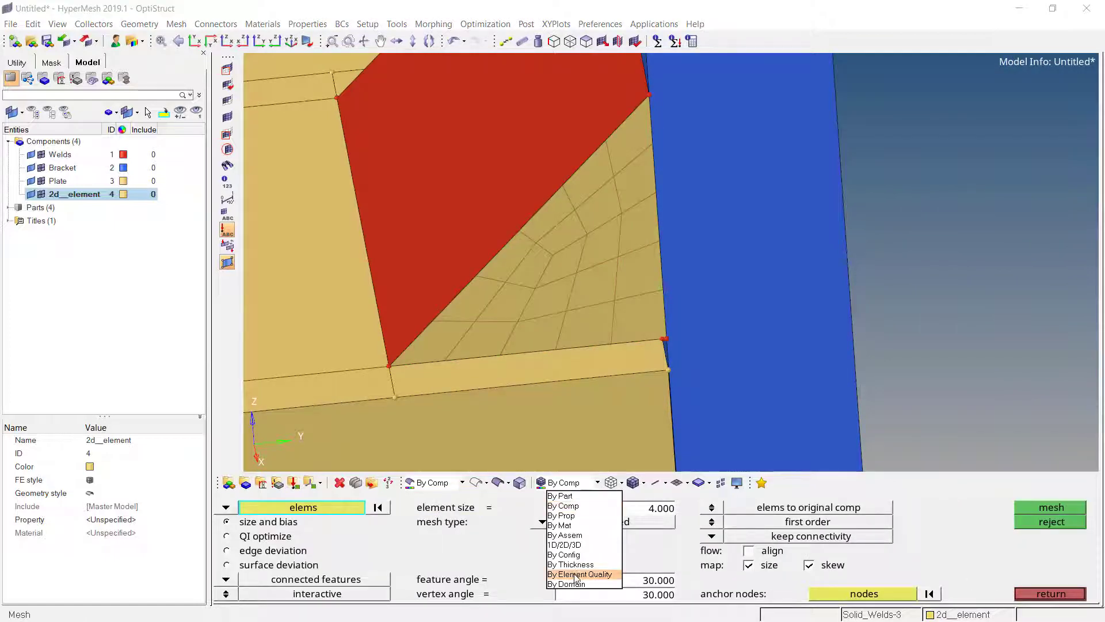
left_click(579, 574)
right_click_drag(598, 318, 795, 347, "ctrl")
scroll(794, 348, "down", 3, "ctrl")
left_click_drag(794, 348, 771, 328, "ctrl")
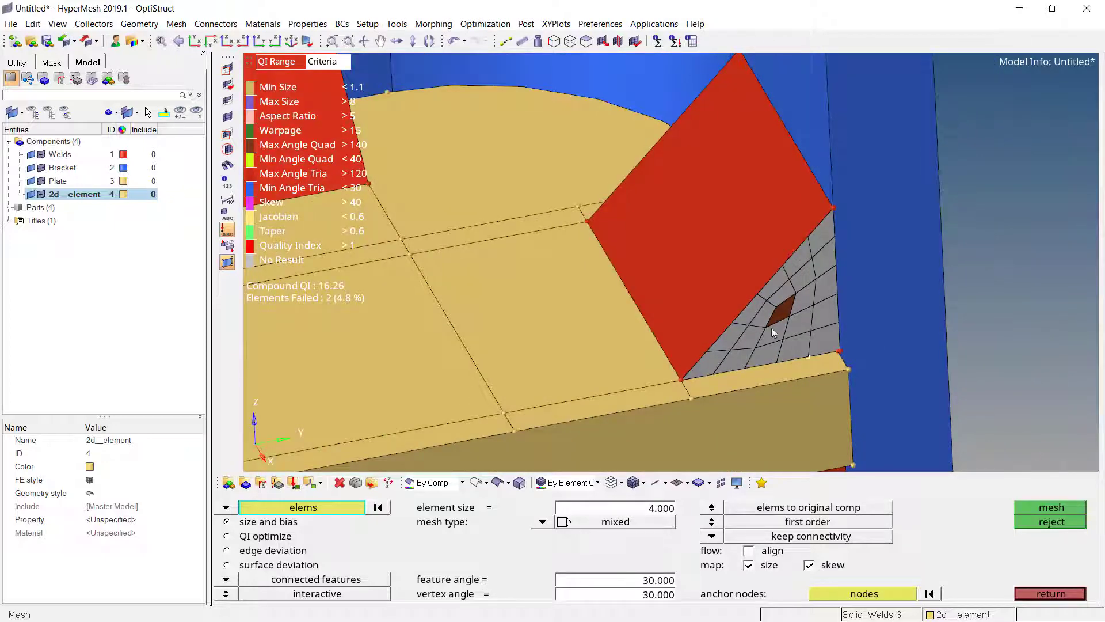
Run the quality index tool's element optimize on the failed element on the second weld's end face.
key("F3")
left_click(1047, 593)
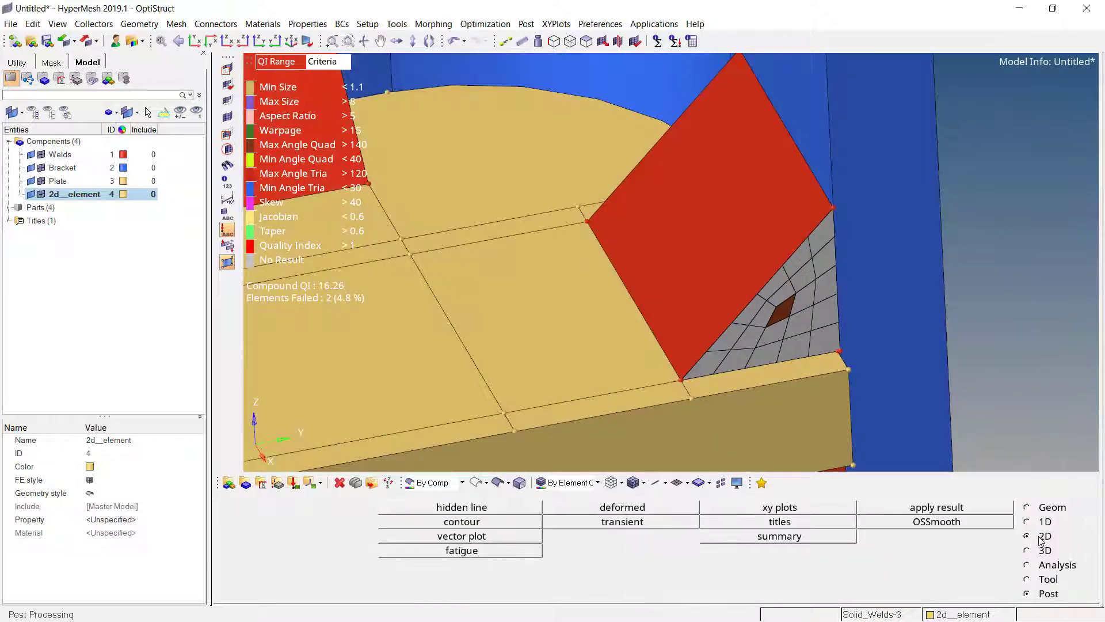
left_click(1042, 539)
left_click(785, 548)
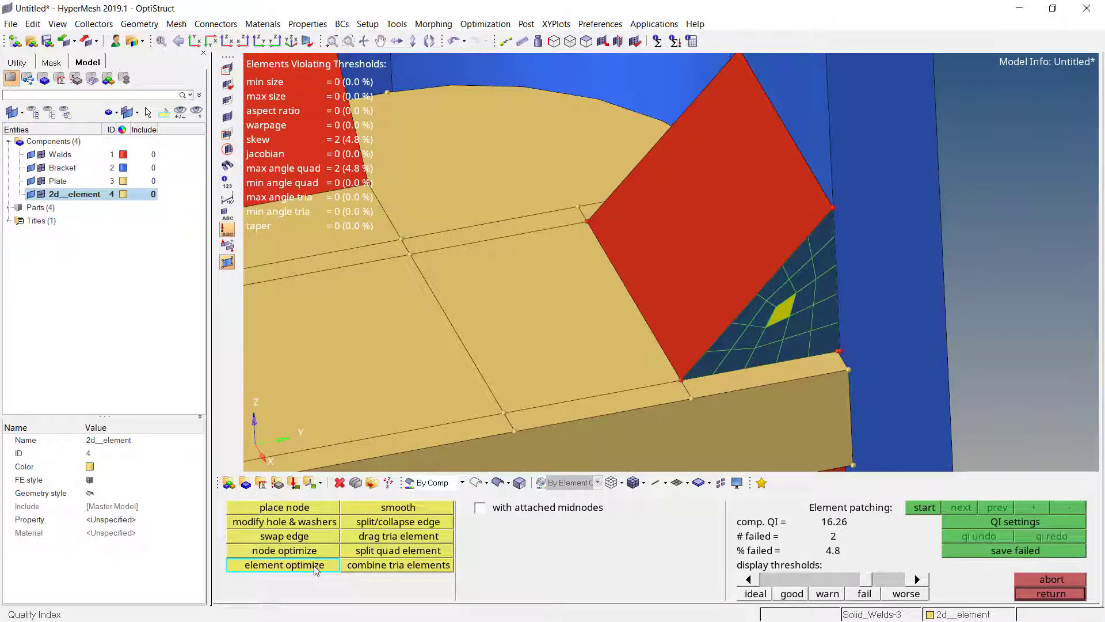
scroll(789, 317, "up", 5)
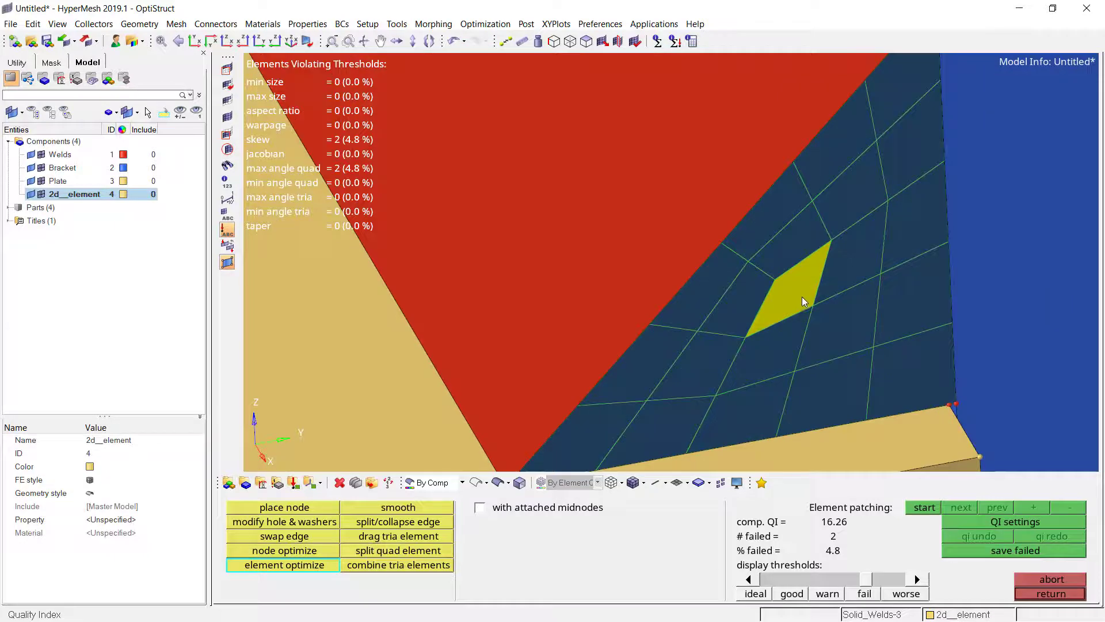
left_click(803, 297)
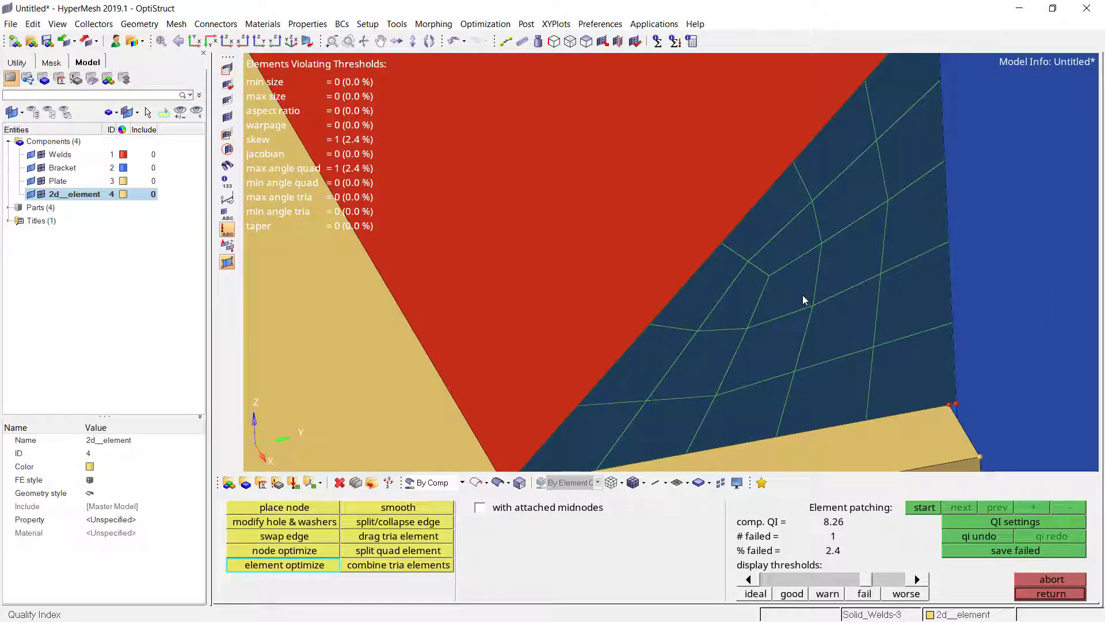
Optimize the failed element on the first weld's end face and leave the quality index tool.
left_click_drag(800, 300, 604, 345, "ctrl")
scroll(582, 301, "up", 5)
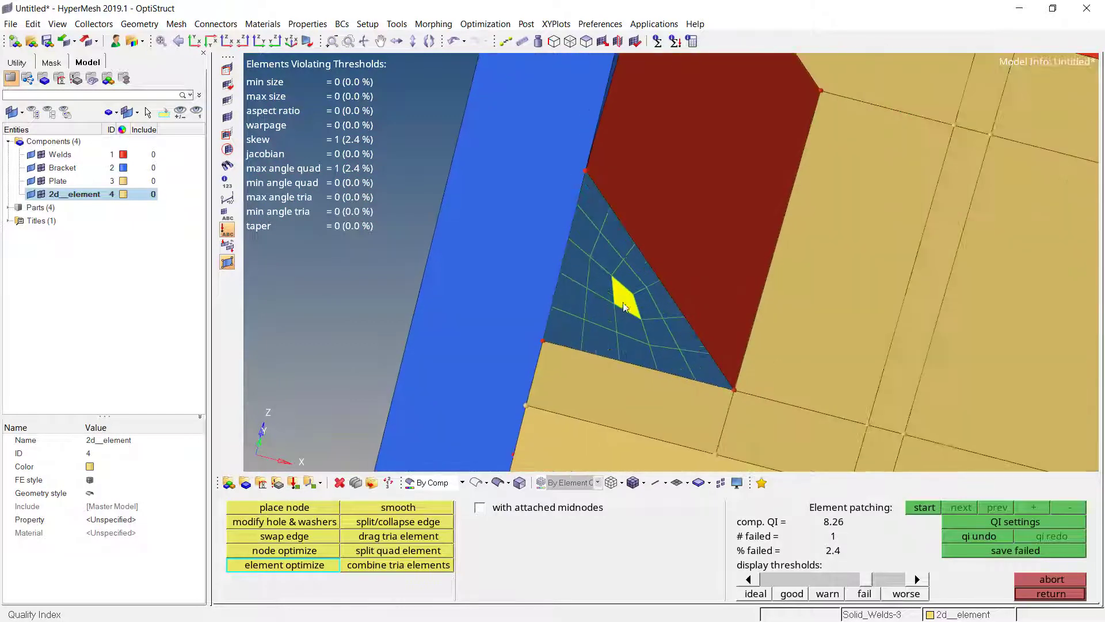
scroll(621, 299, "up", 4)
left_click(623, 293)
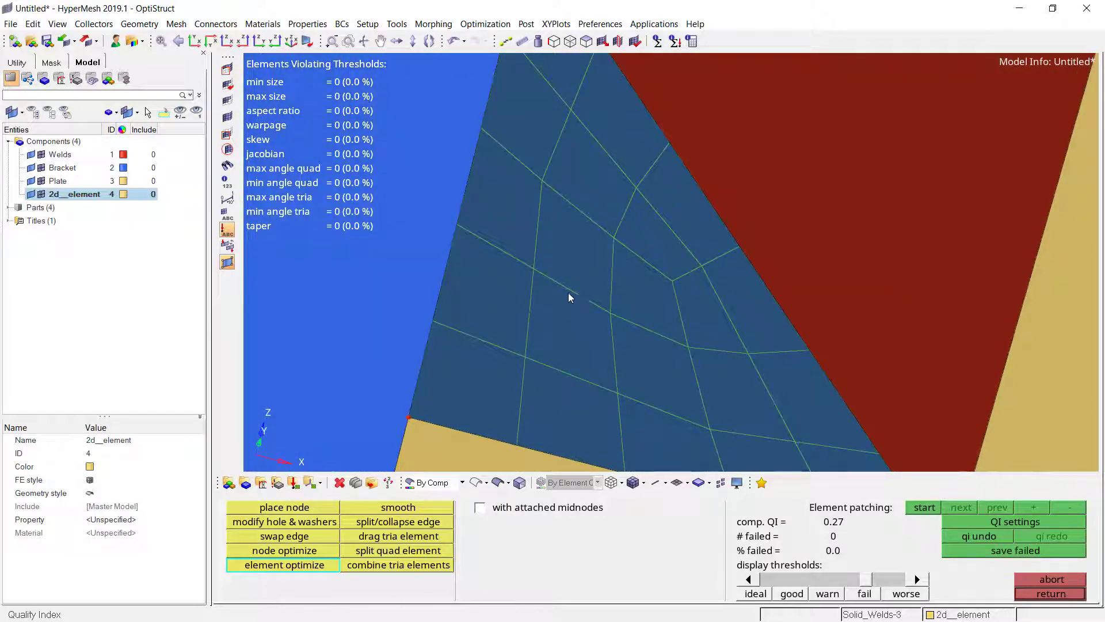
scroll(549, 291, "down", 3)
left_click(1051, 594)
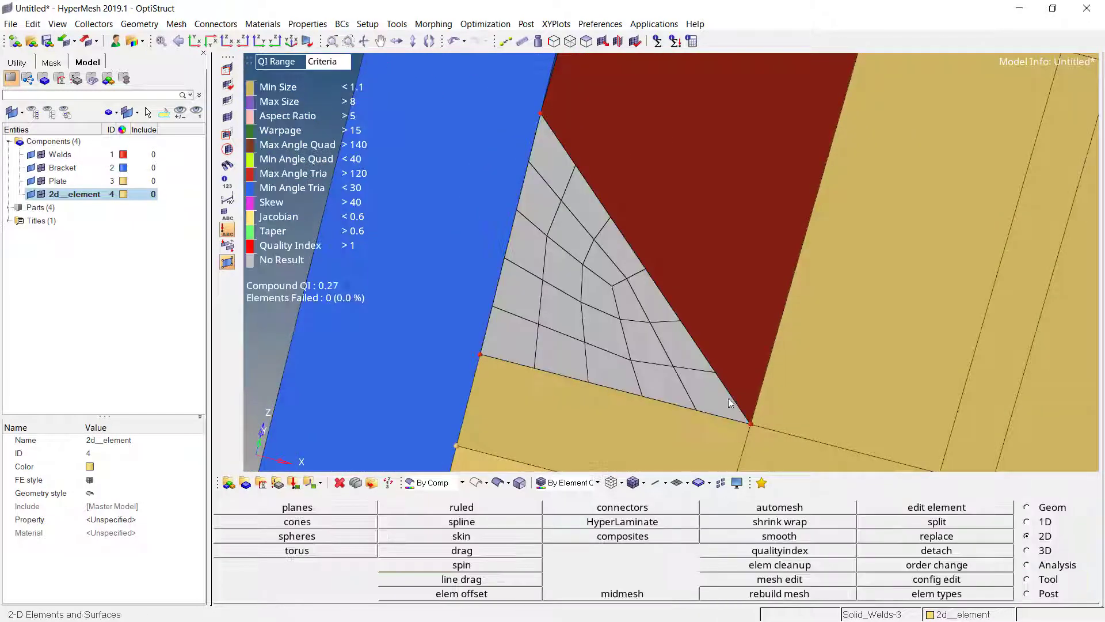
Set the element colouring back to By Comp.
left_click_drag(730, 403, 639, 334, "ctrl")
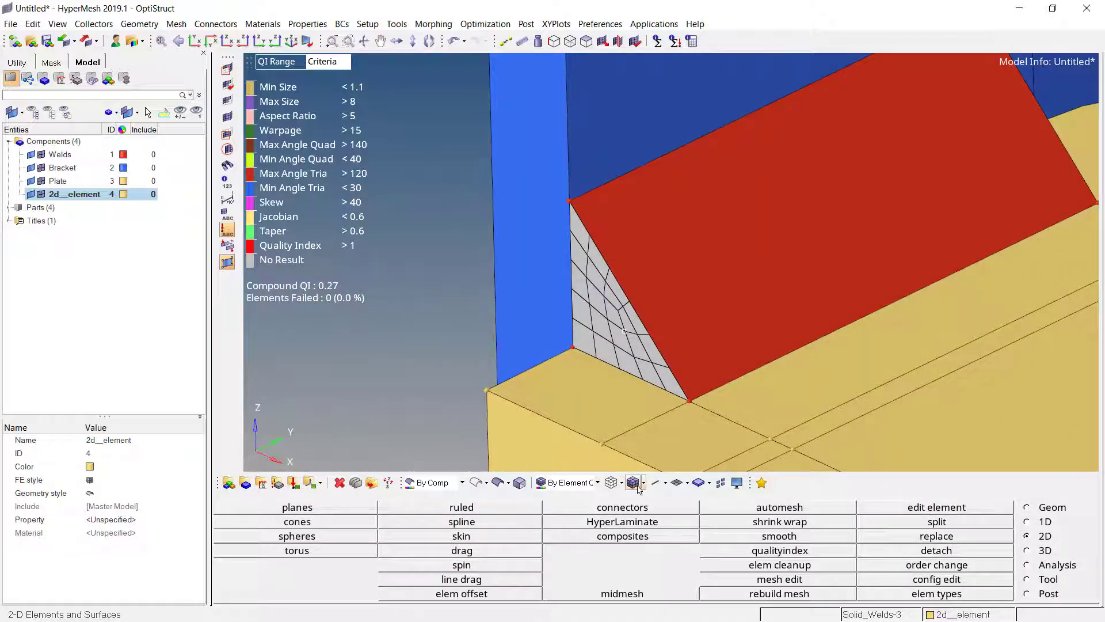
left_click(576, 483)
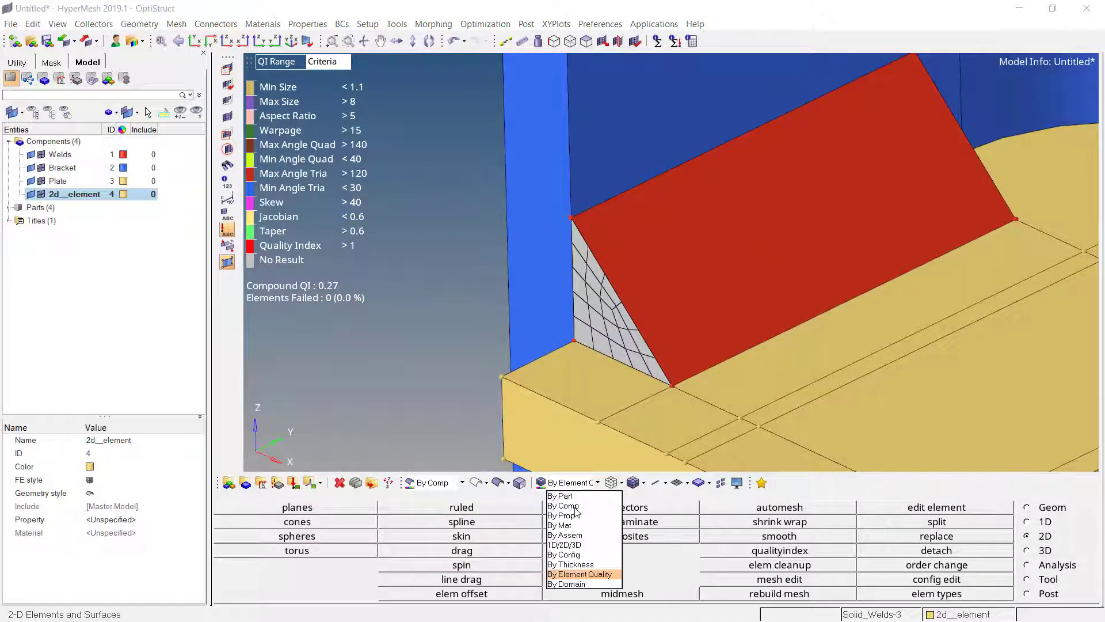
left_click(563, 505)
scroll(611, 320, "down", 5)
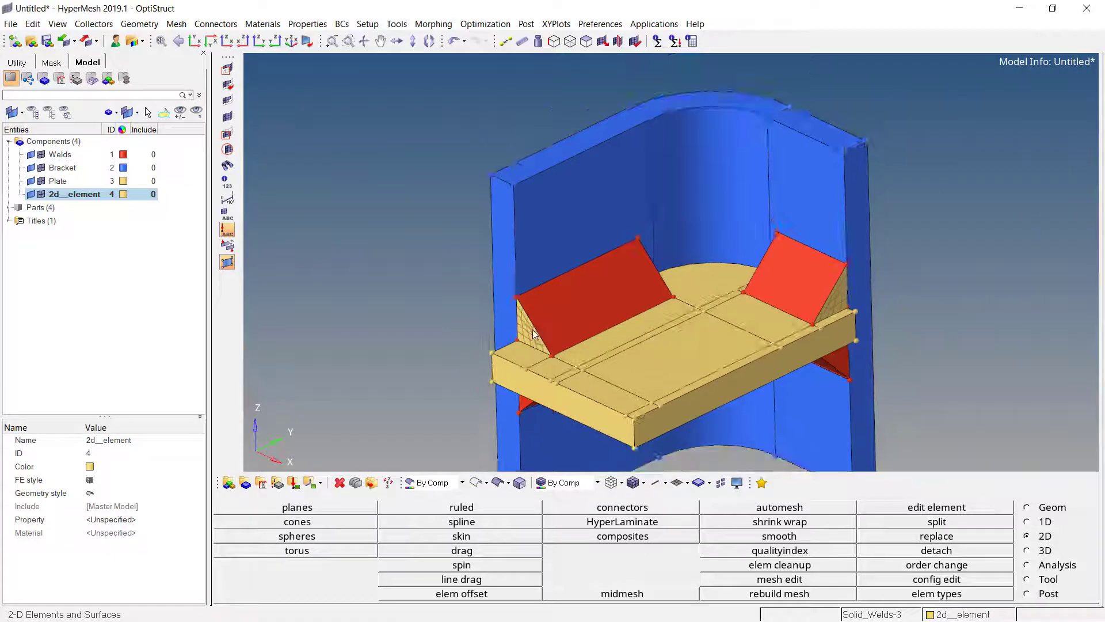
scroll(533, 333, "up", 5)
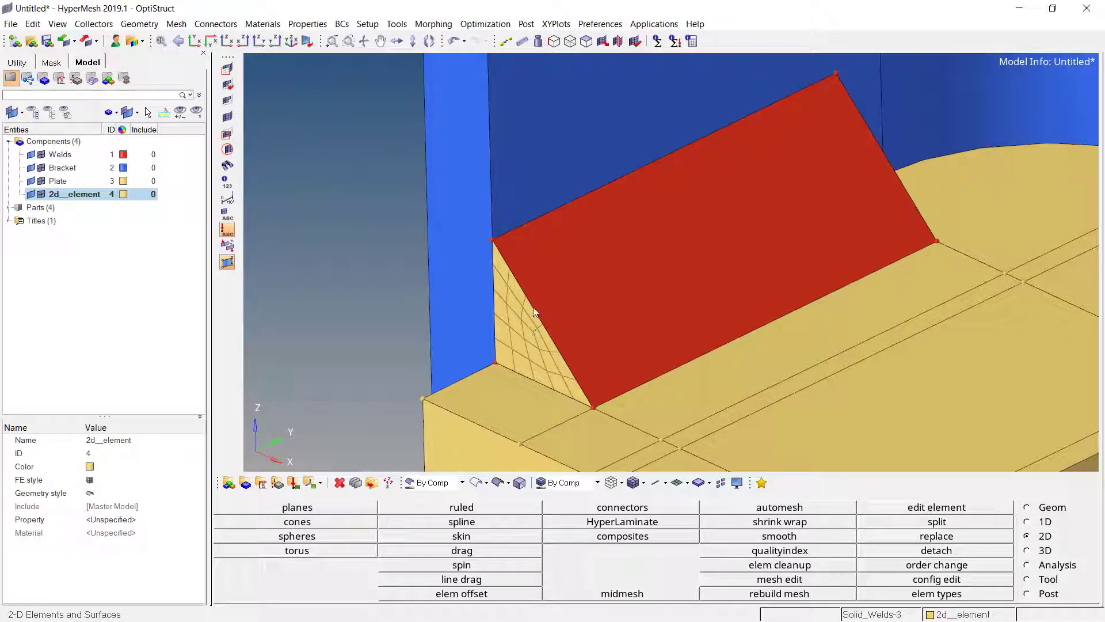
Start a line-drag solid map with the first weld's end-face elements as elements to drag and none to match.
left_click(1028, 551)
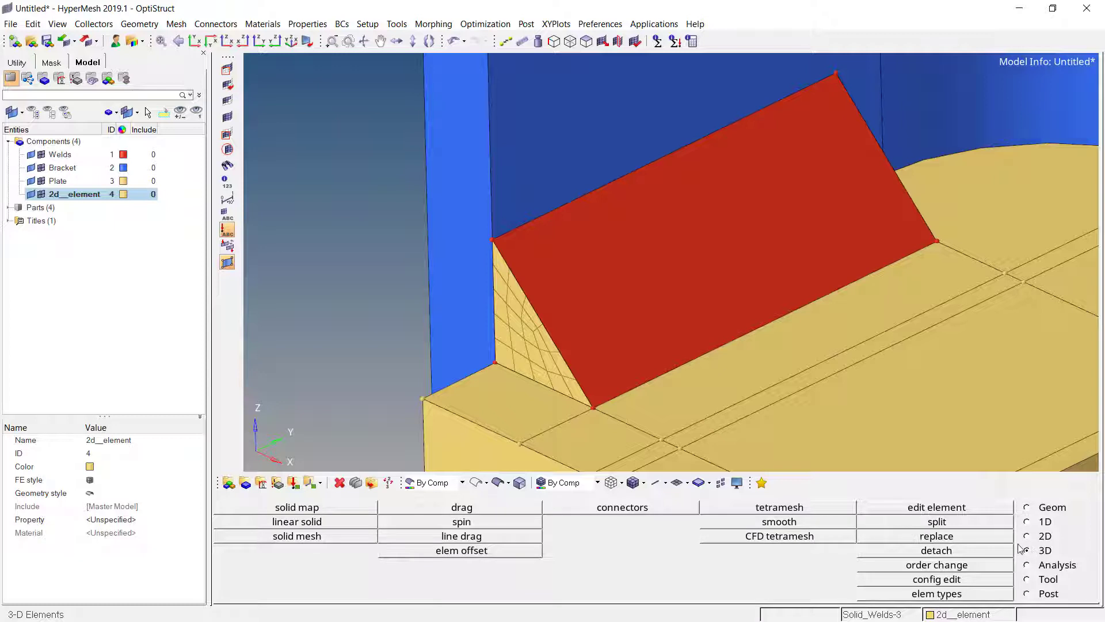
left_click(319, 510)
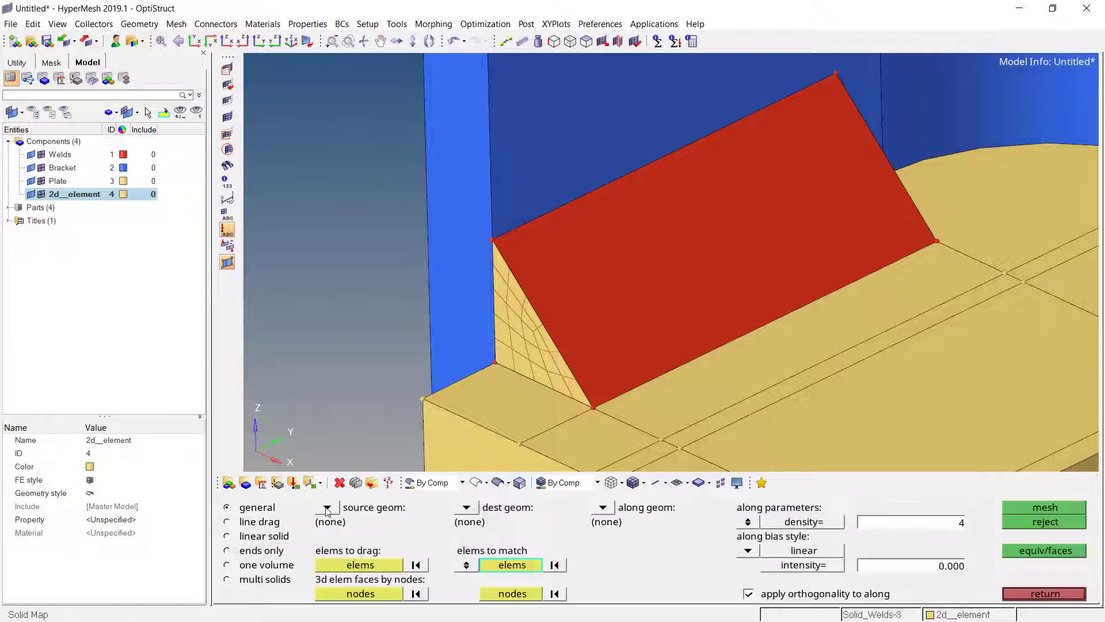
left_click(257, 526)
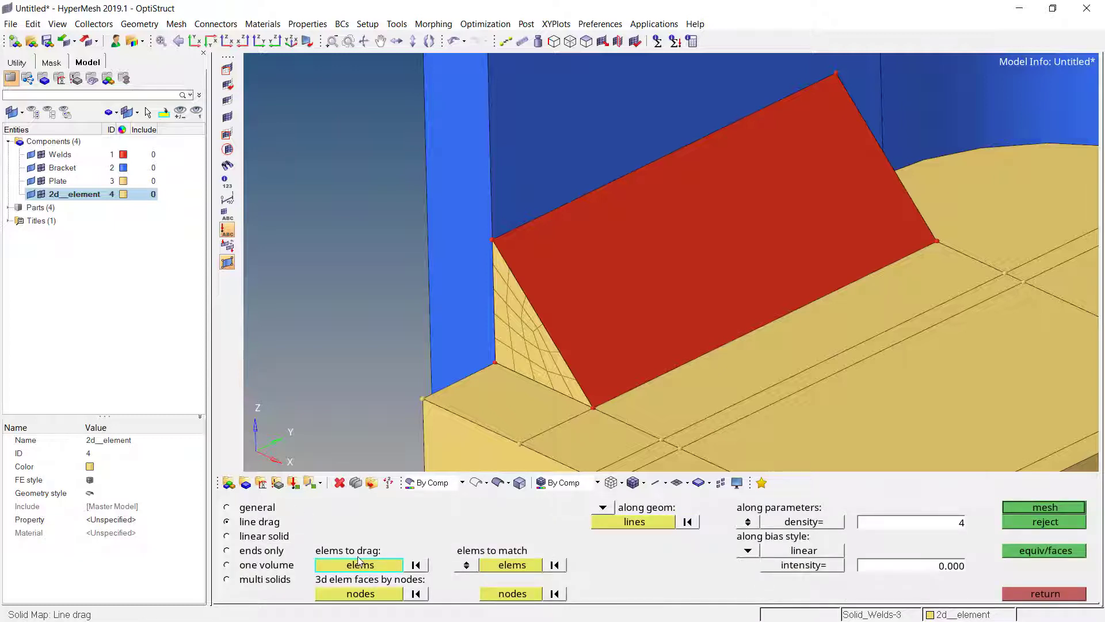
left_click_drag(468, 239, 575, 385, "shift")
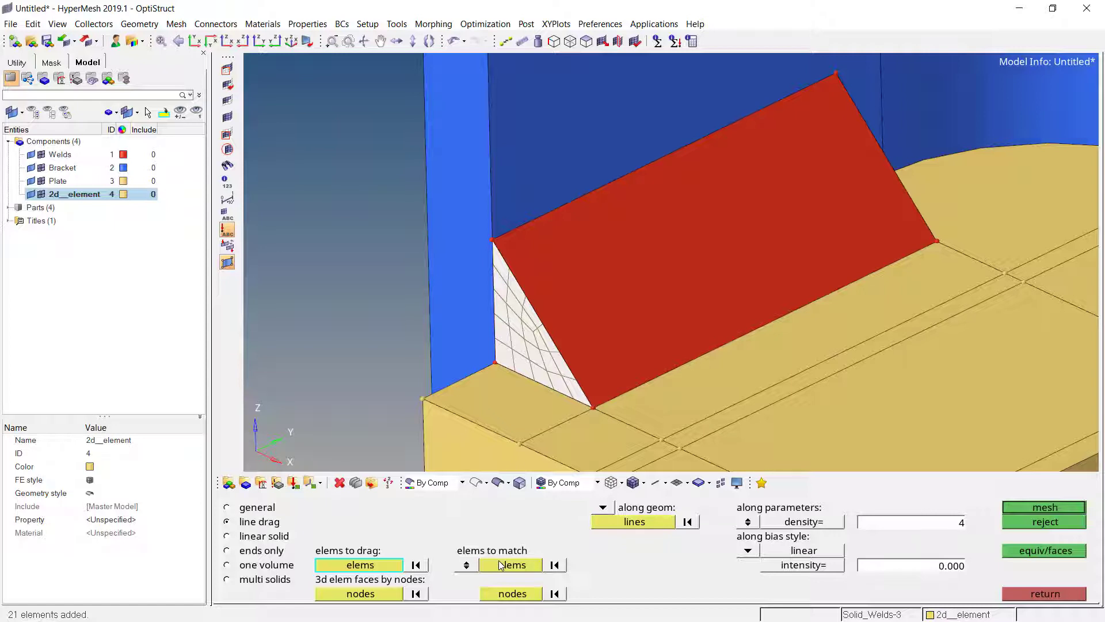
left_click(473, 568)
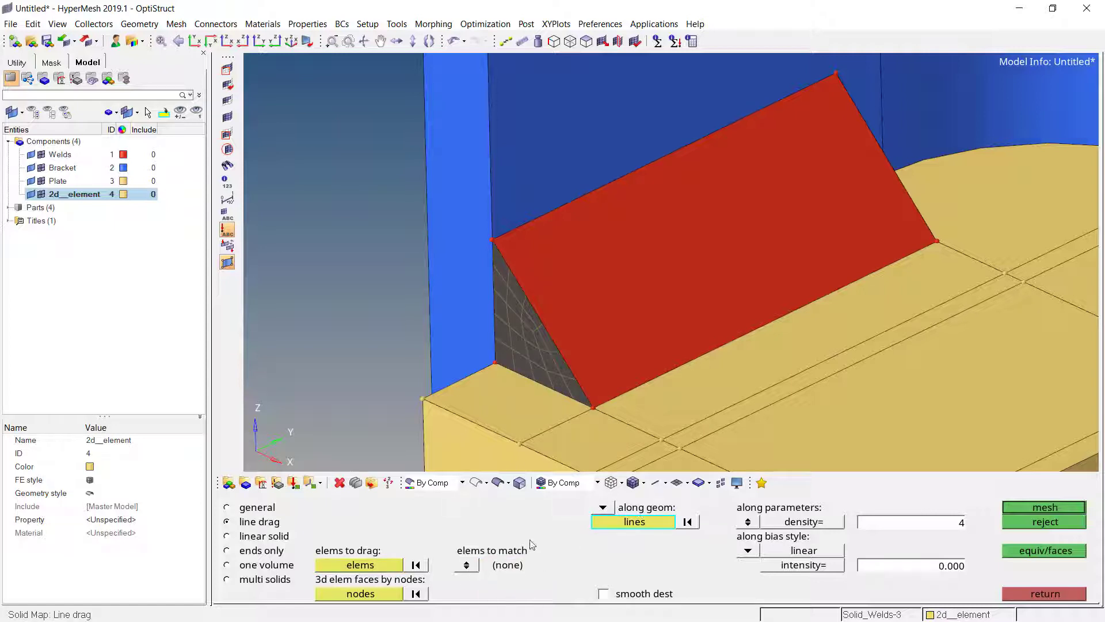
Use lines as the along geometry and pick the first weld's lengthwise edges with the geometry shown as wireframe.
left_click(603, 508)
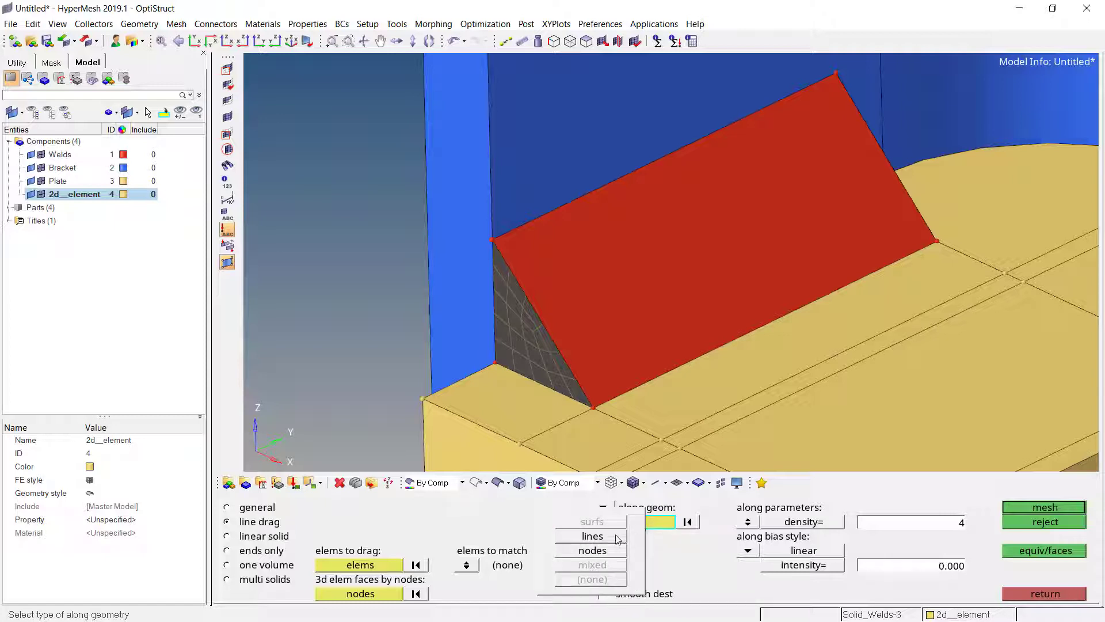
left_click(616, 537)
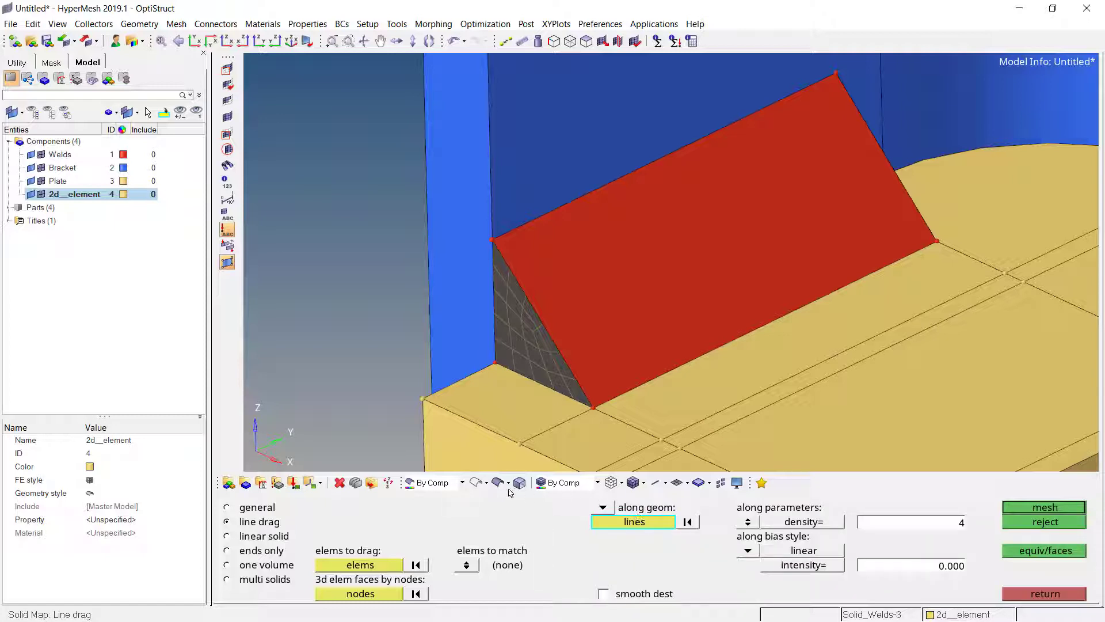
left_click(475, 482)
left_click(660, 381)
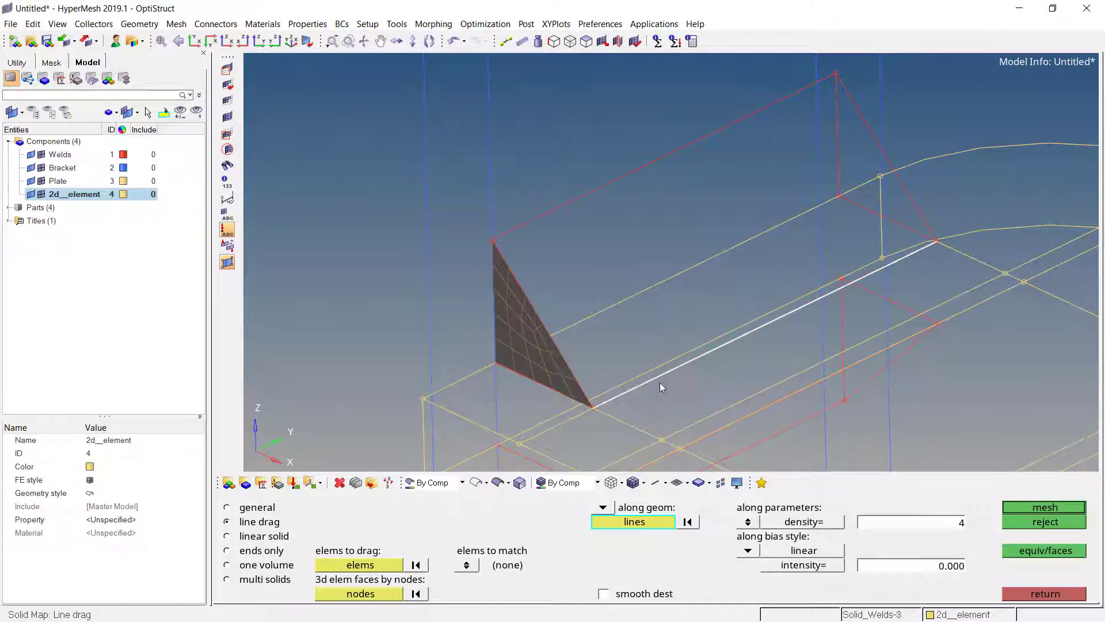
left_click_drag(659, 383, 601, 361, "ctrl")
left_click(628, 176)
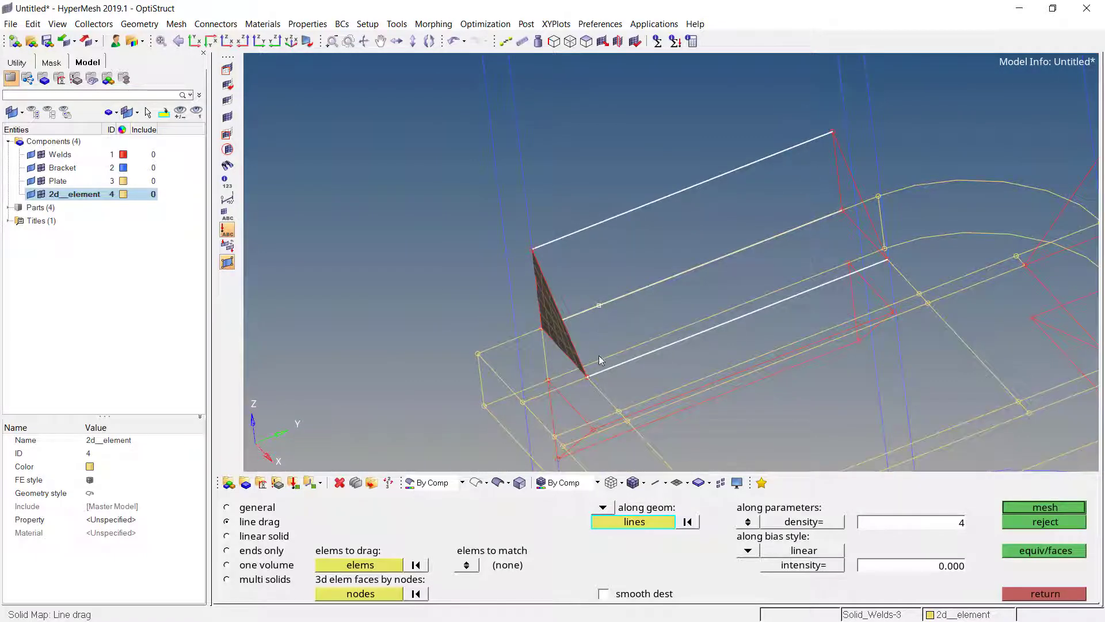
Restore the shaded geometry and generate the first weld's solid mesh with an along element size of 4.
left_click(520, 482)
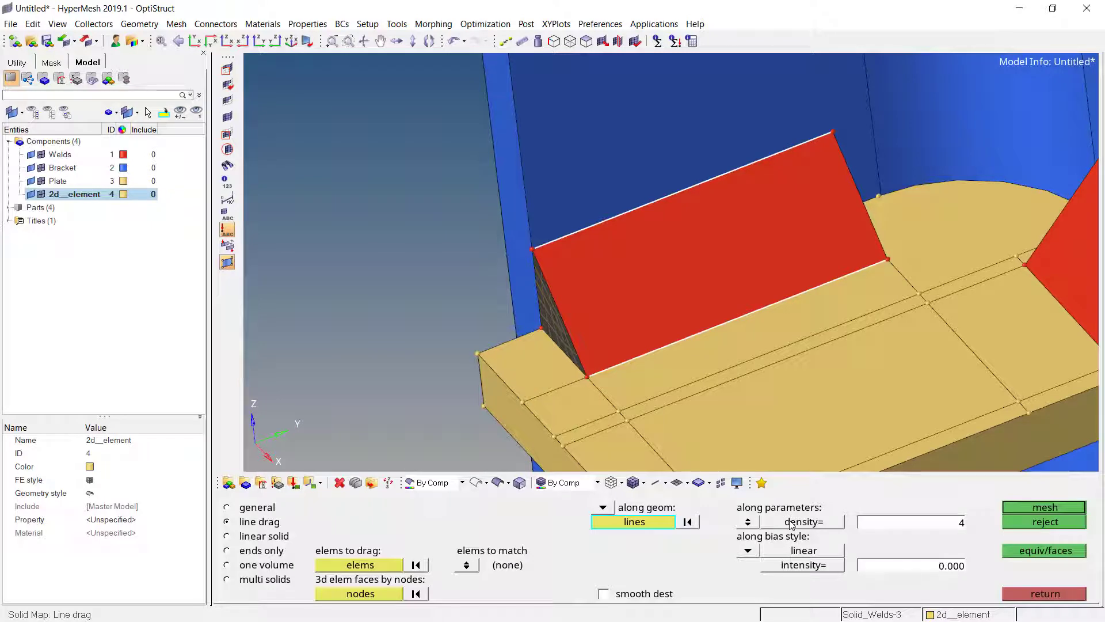
left_click(755, 519)
left_click(1035, 509)
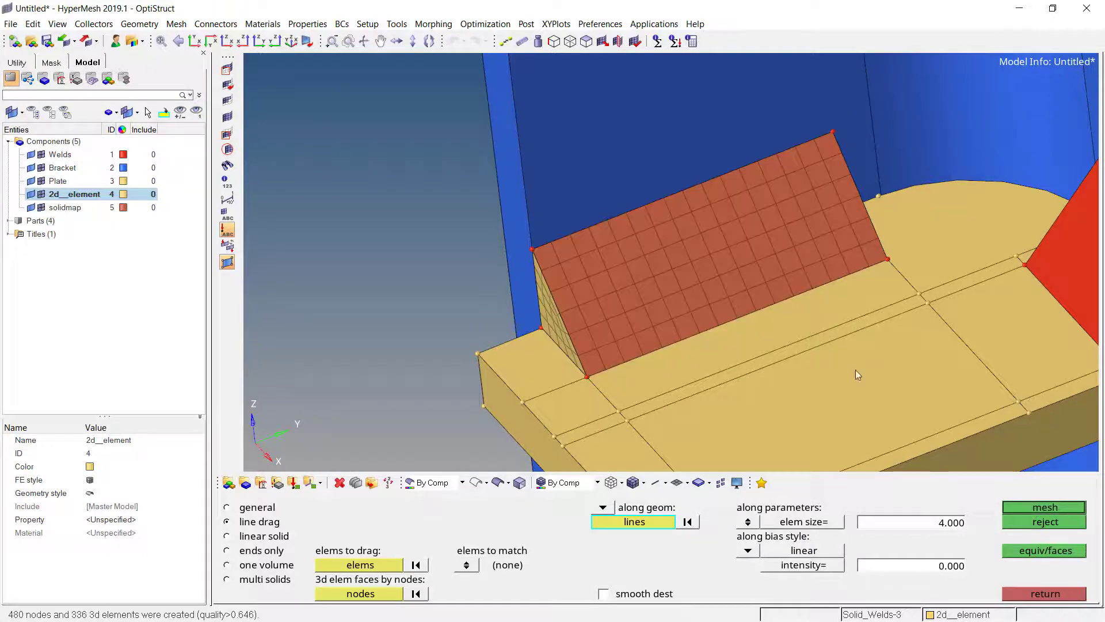
left_click(1024, 600)
Start another line-drag solid map with the second weld's end-face elements as elements to drag and show the geometry as wireframe.
left_click_drag(913, 424, 1008, 493, "ctrl")
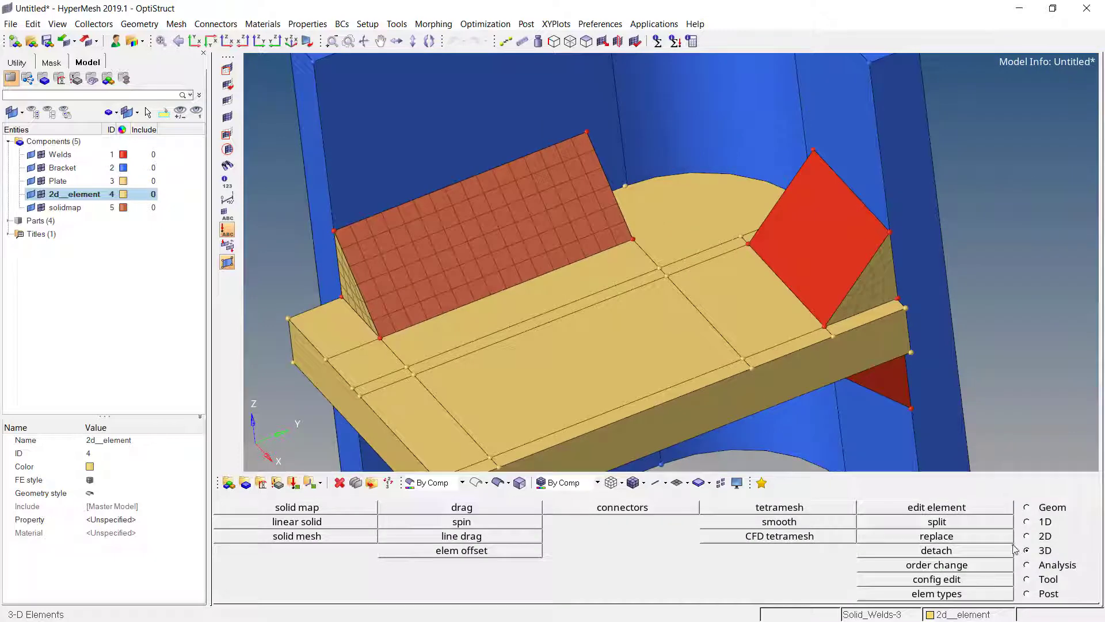
left_click(334, 513)
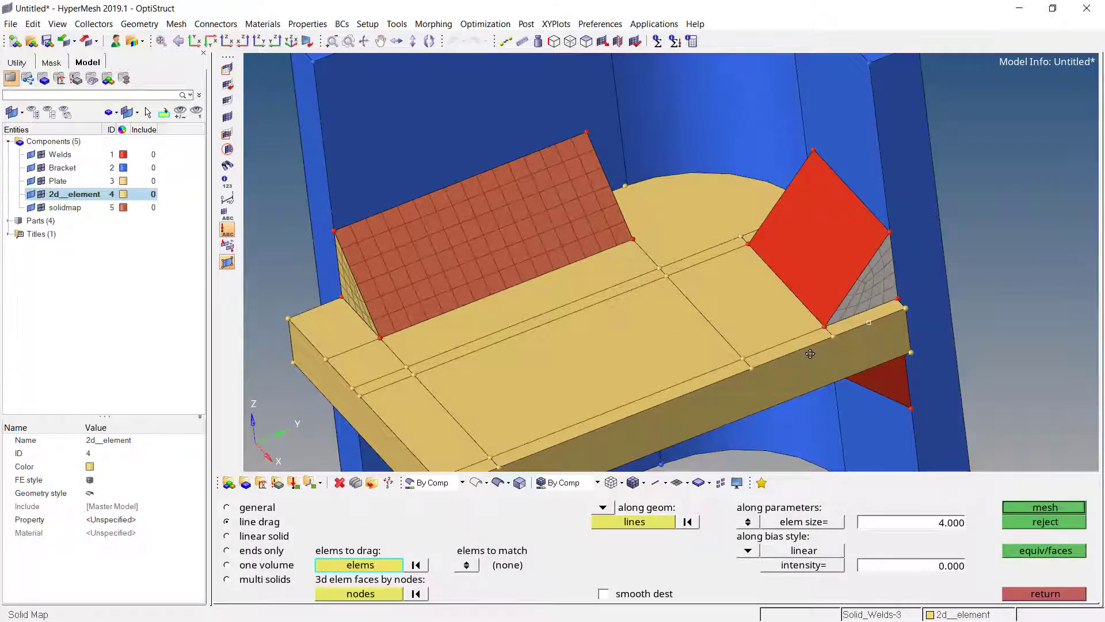
left_click_drag(869, 323, 657, 444, "ctrl")
left_click(677, 482)
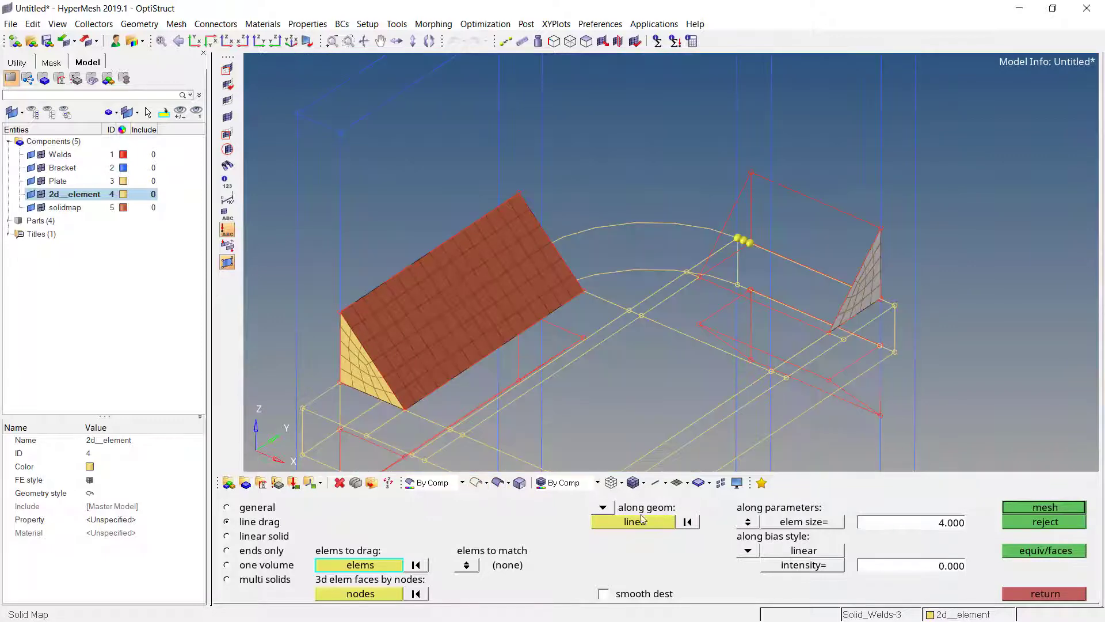
Use the second weld's three lengthwise edges as along lines and generate its solid mesh with an element size of 4.
scroll(762, 355, "up", 3)
left_click(672, 225)
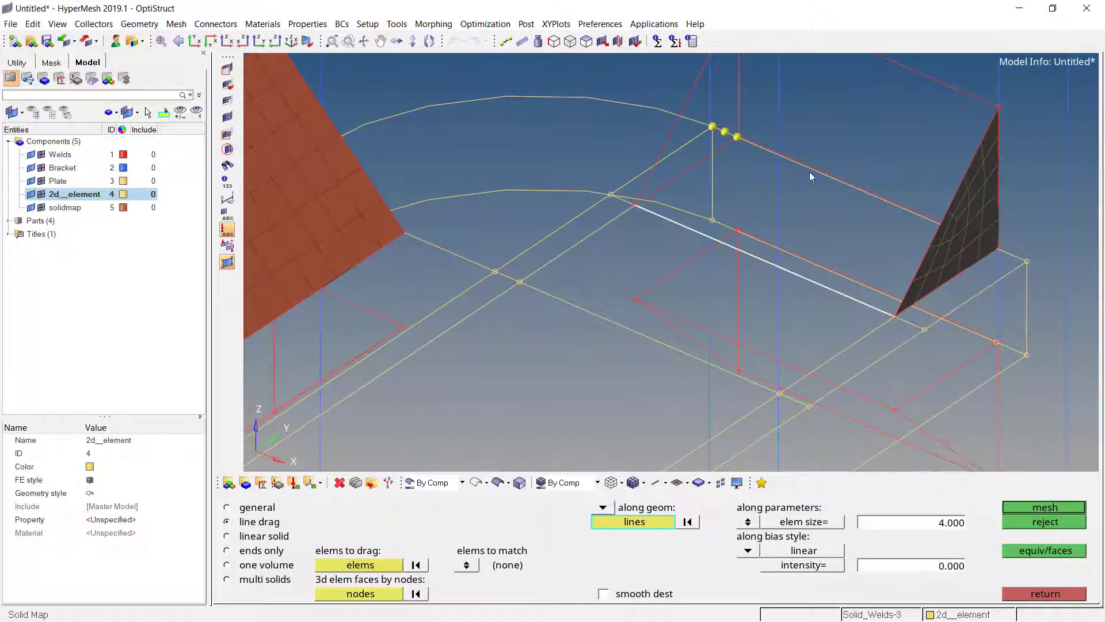
left_click(783, 162)
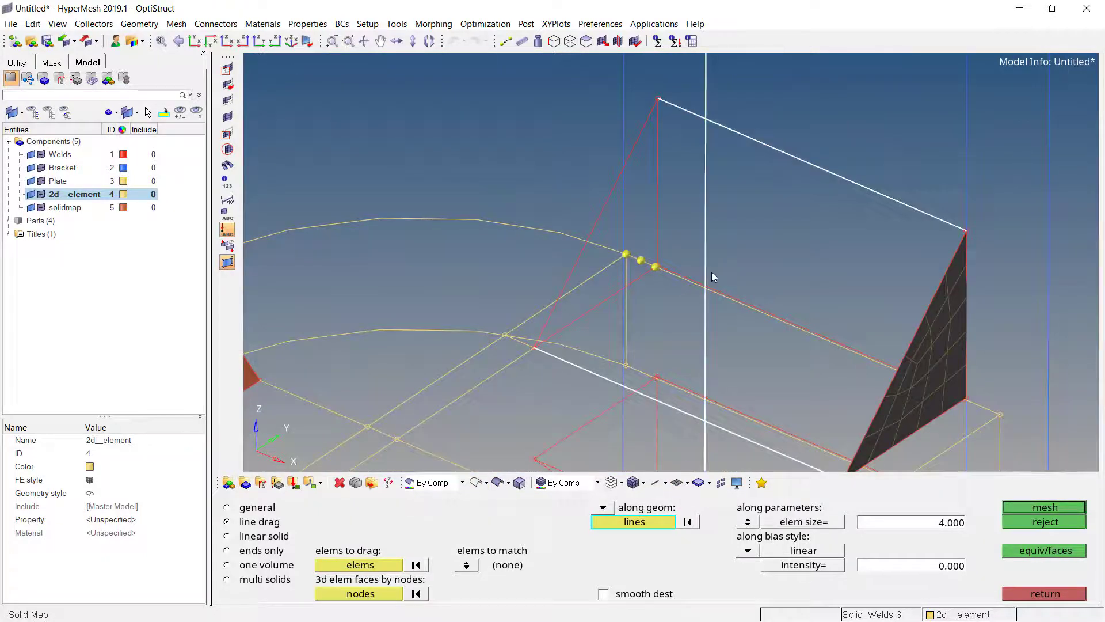
left_click(742, 300)
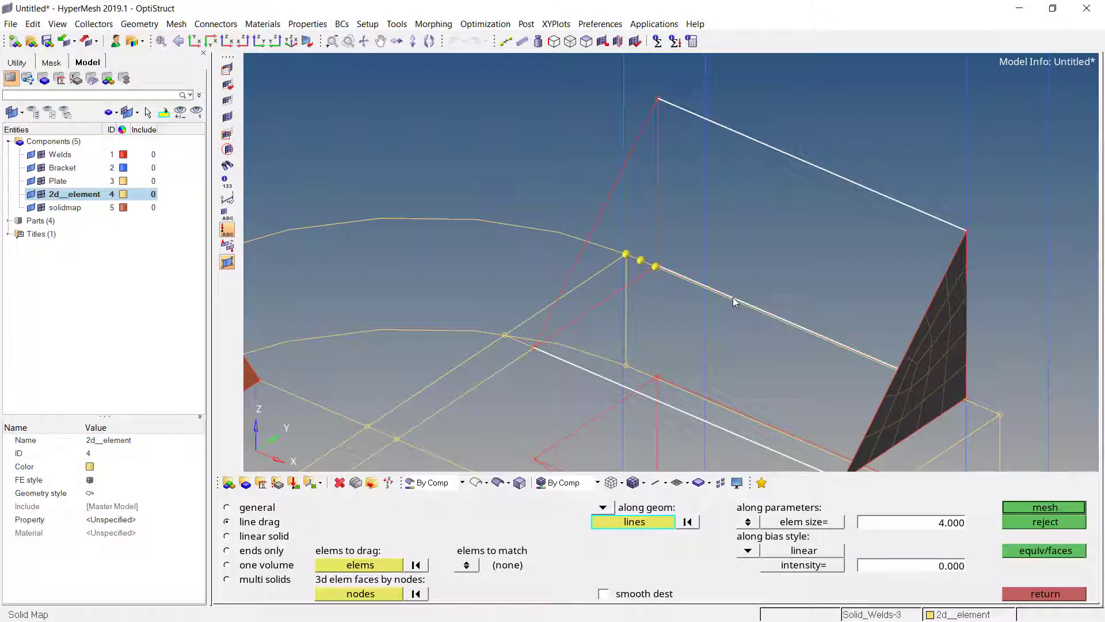
left_click(1024, 507)
left_click(1027, 593)
scroll(781, 305, "down", 5)
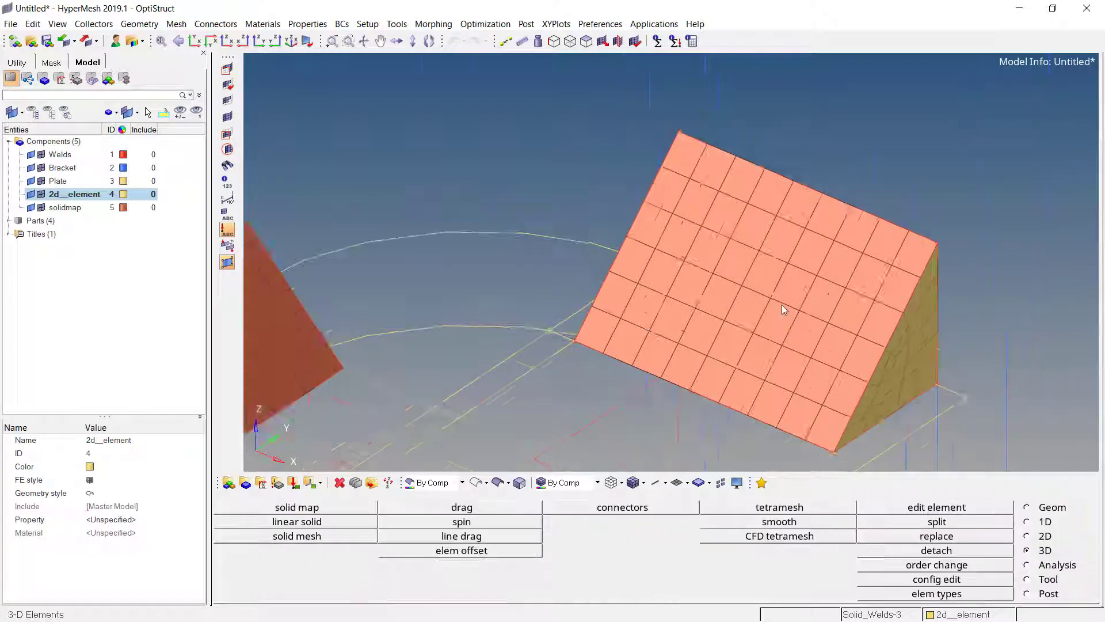
Create a new component named Solid_Weld.
right_click(48, 294)
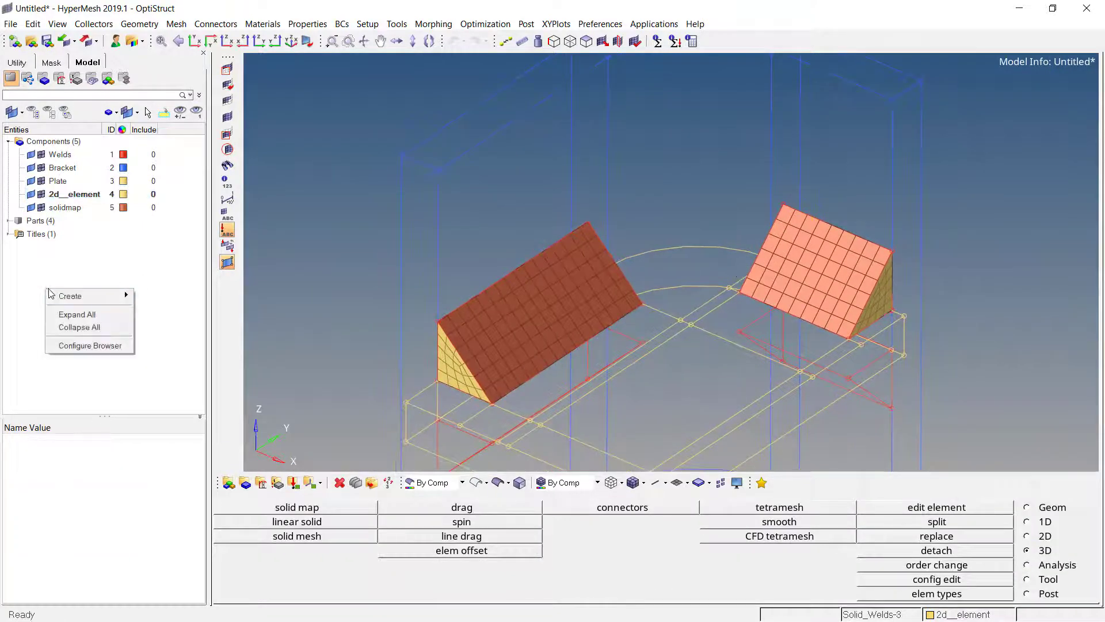
mouse_move(80, 296)
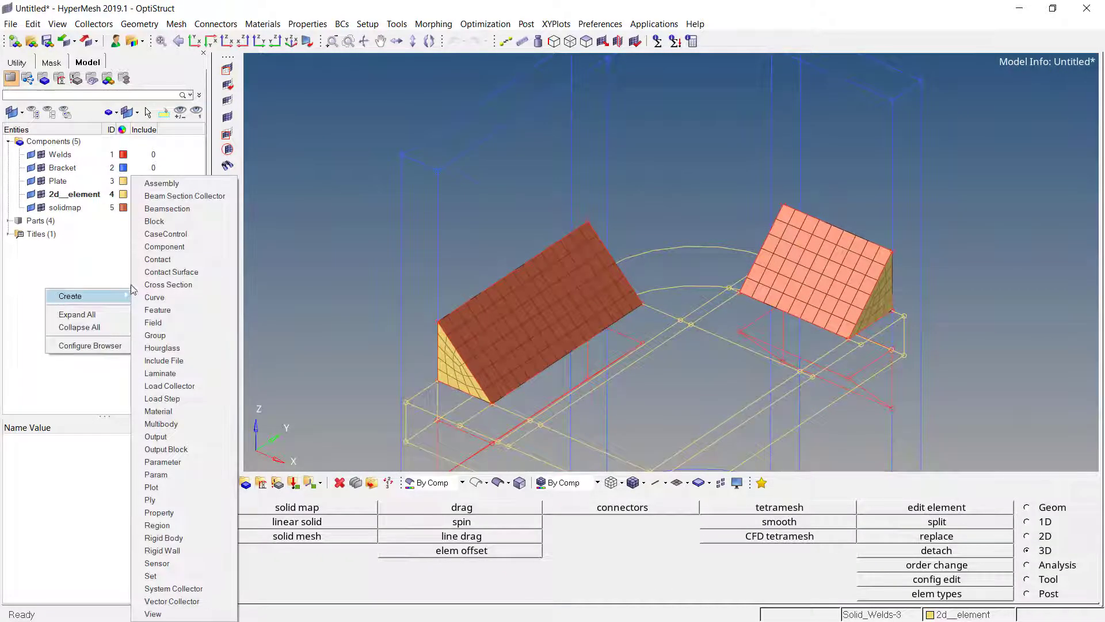
left_click(162, 246)
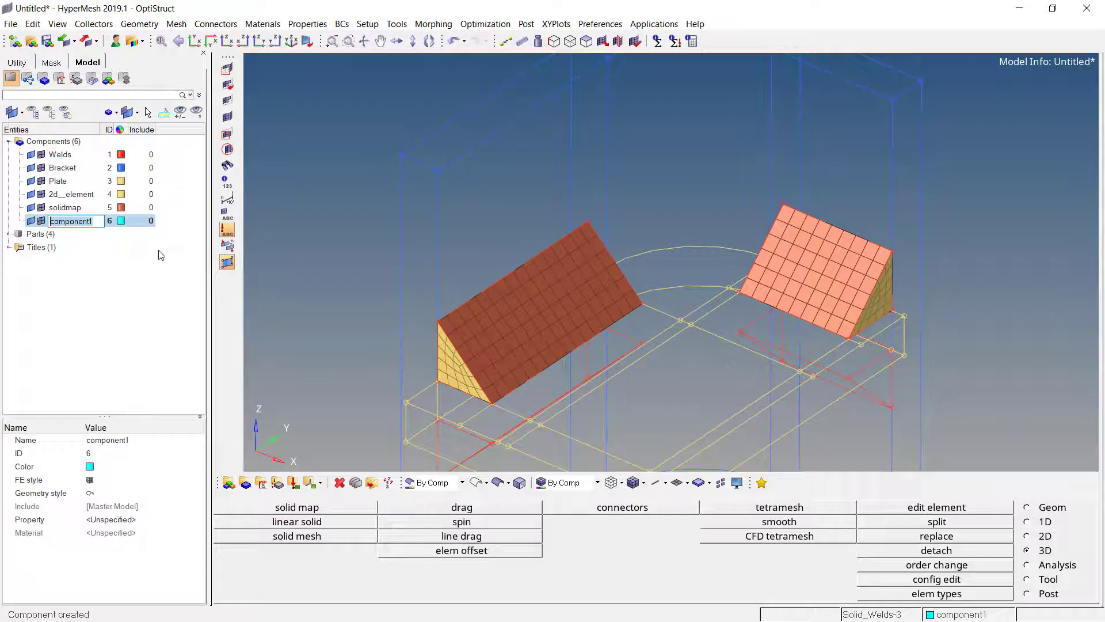
type("Solid_Weld")
key("Return")
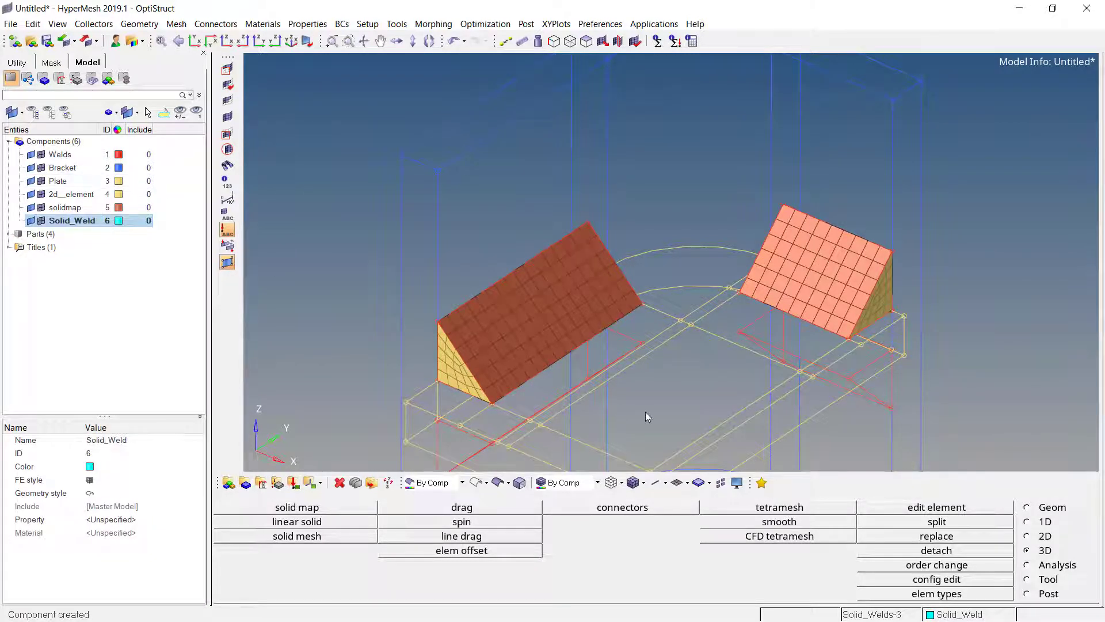
Move all elements of the solidmap component into the Solid_Weld component.
key("shift+F11")
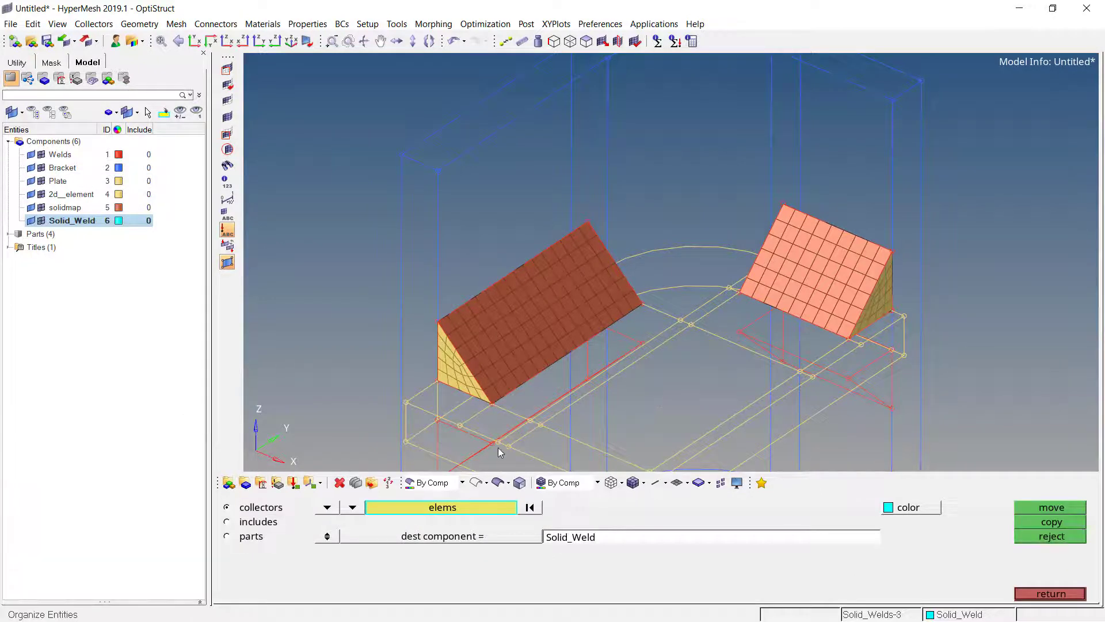
left_click(455, 507)
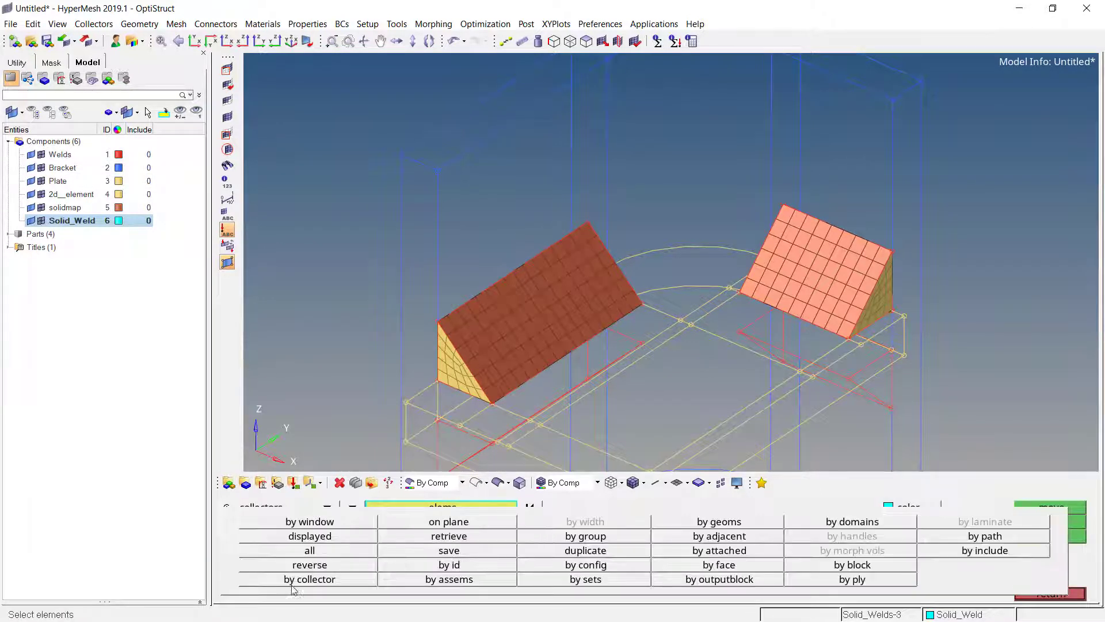
key("d")
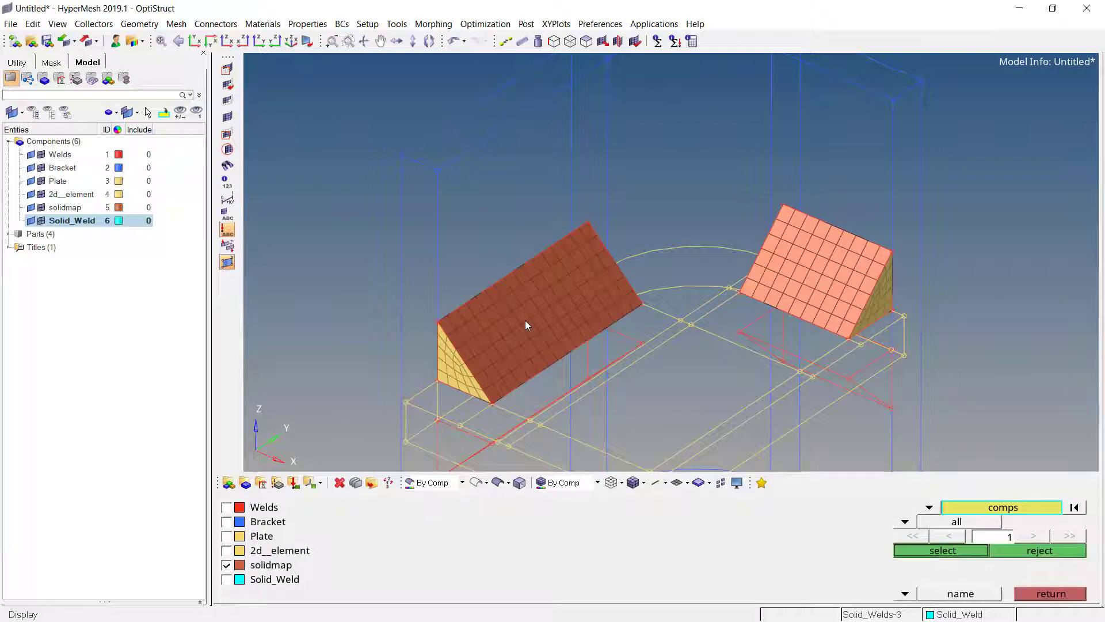
middle_click(525, 320)
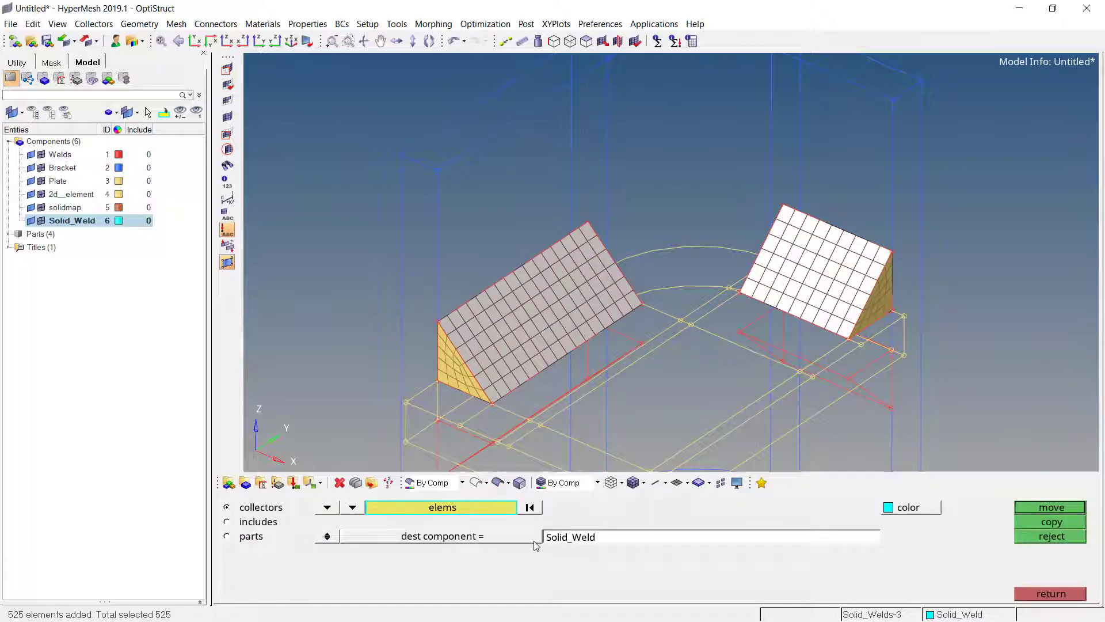
left_click(1044, 509)
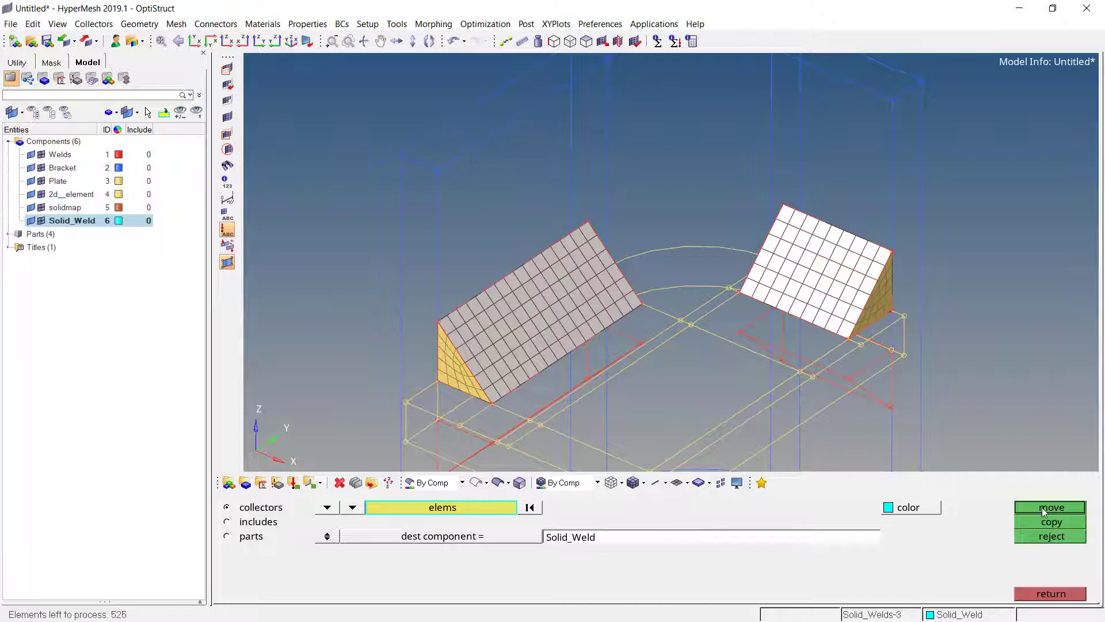
left_click(1036, 594)
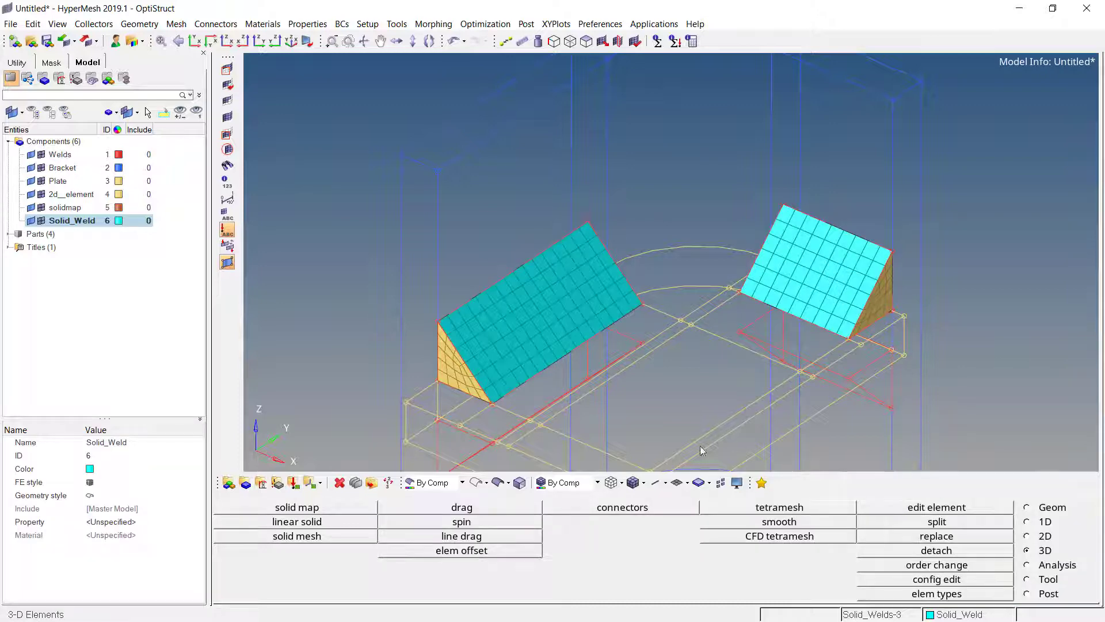
Restore the shaded geometry and start an automesh with surfaces as the entities to mesh.
left_click(495, 485)
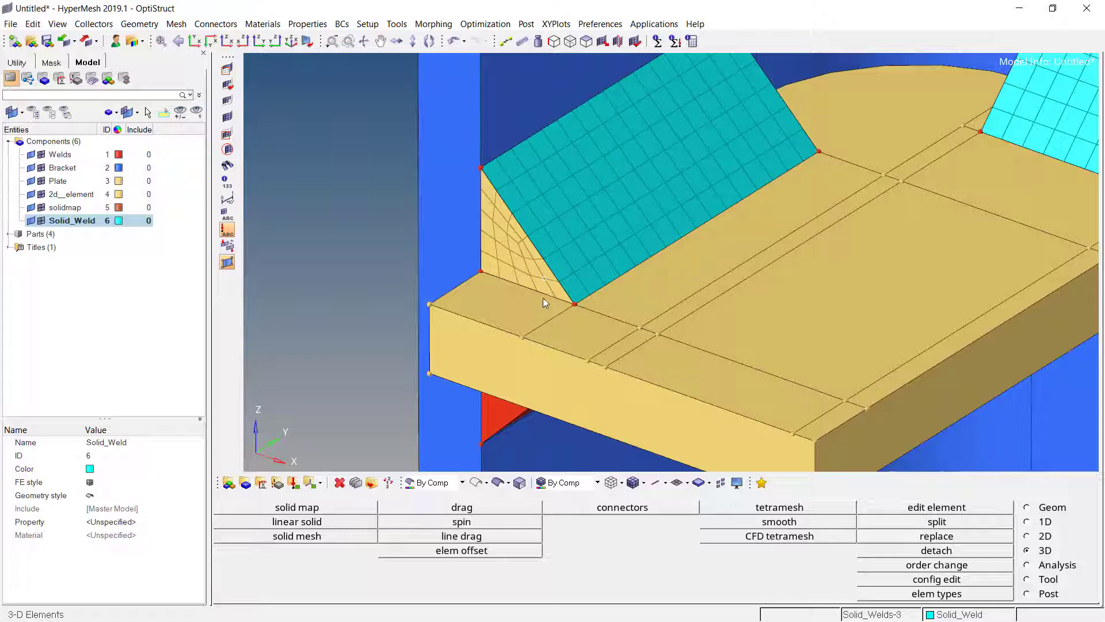
left_click_drag(553, 254, 471, 255, "ctrl")
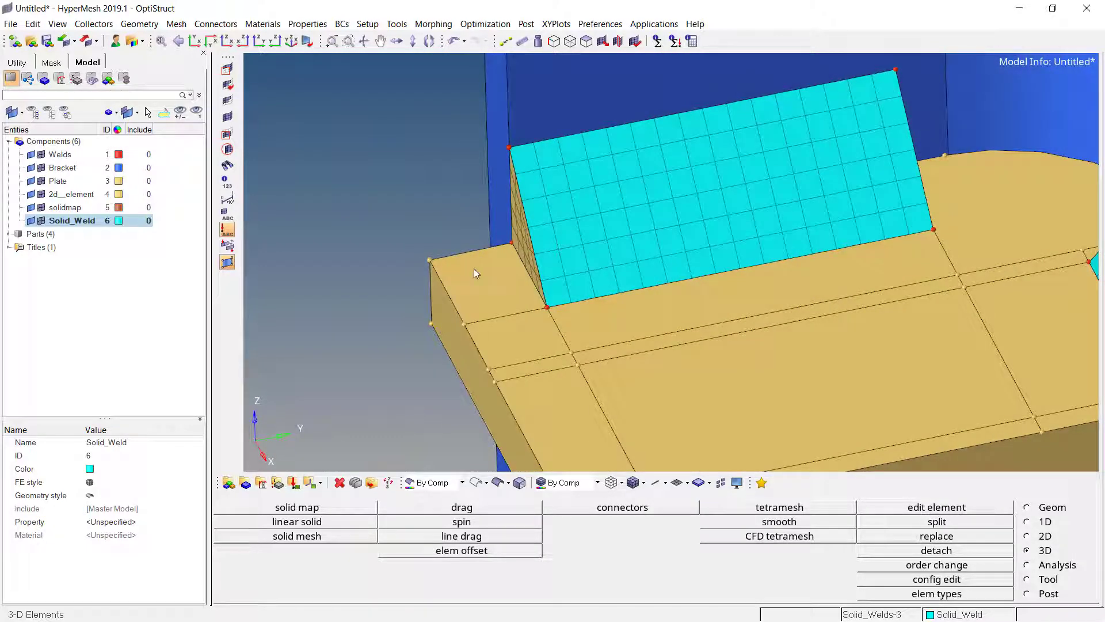
key("F12")
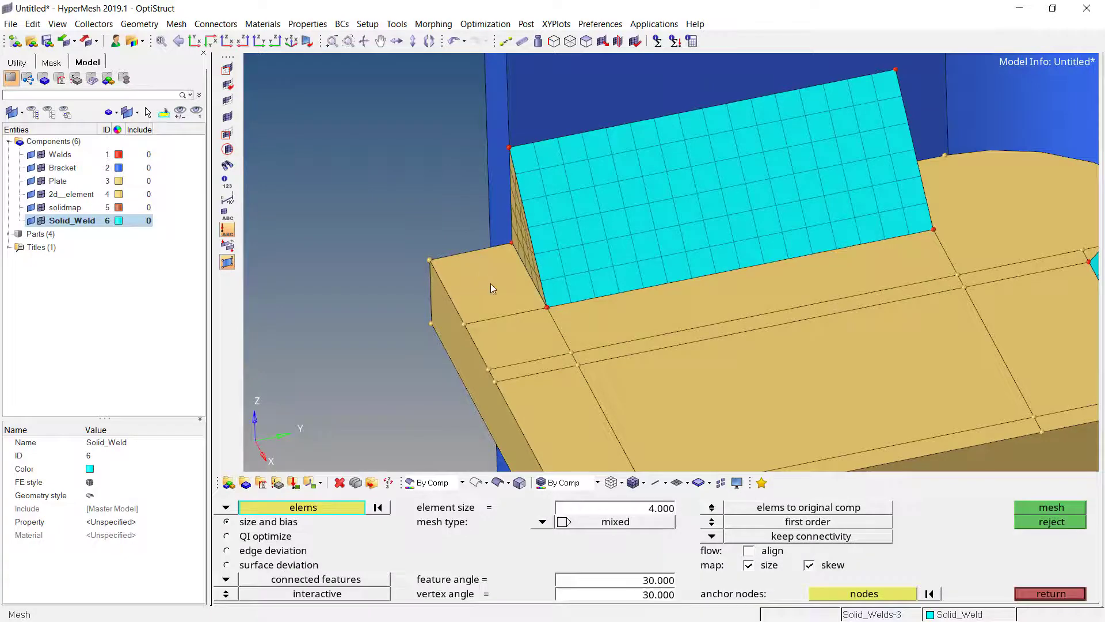
left_click(225, 506)
left_click(277, 537)
Select the plate's top surfaces around both welds and mesh them with mixed elements of size 4.
left_click(513, 308)
left_click(518, 340)
left_click(544, 371)
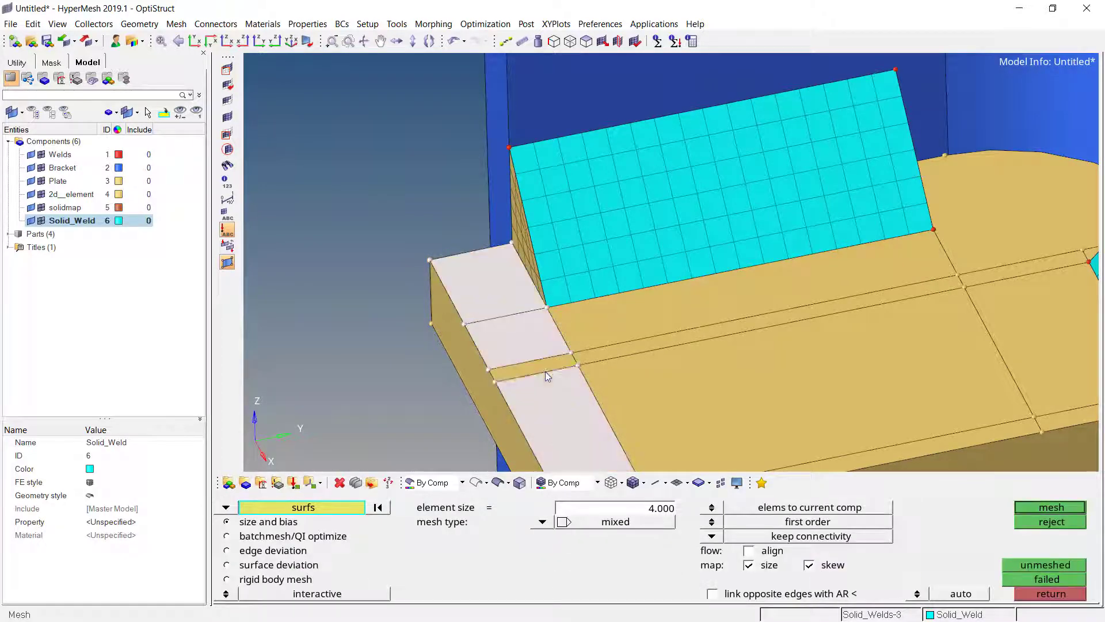
left_click_drag(545, 371, 563, 326, "ctrl")
left_click(638, 146)
left_click_drag(638, 145, 439, 332, "ctrl")
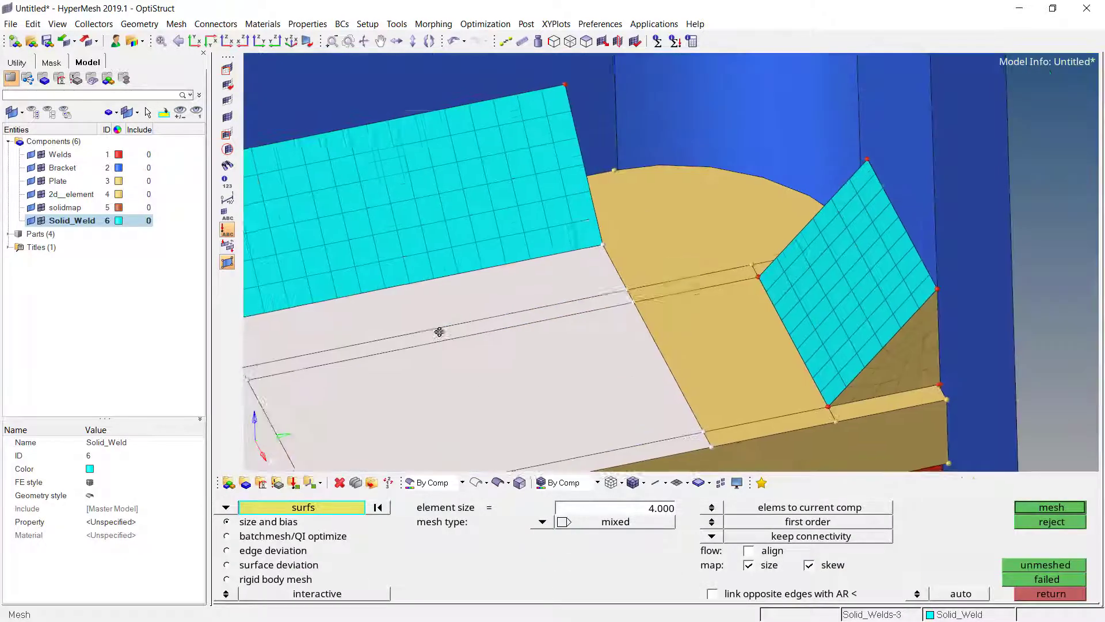
left_click(673, 231)
left_click(719, 346)
left_click(886, 406)
mouse_move(886, 406)
left_mouse_down("ctrl")
mouse_move(759, 255)
mouse_move(521, 281)
mouse_move(613, 287)
mouse_move(493, 288)
left_mouse_up("ctrl")
left_click(759, 255)
middle_click(427, 303)
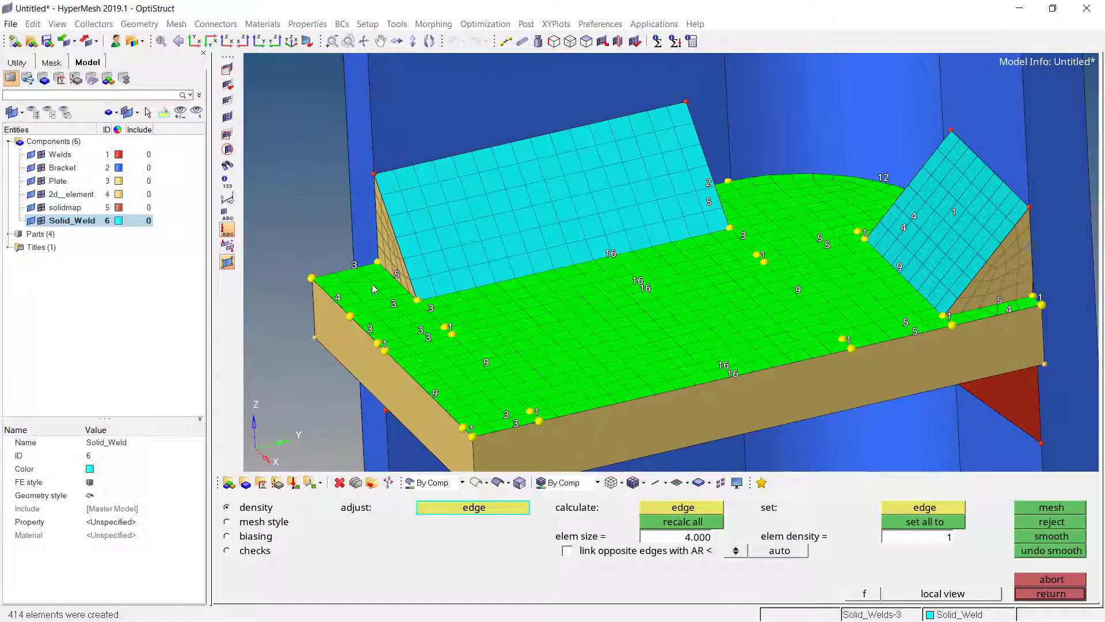
Set the density of the plate's outer edge opposite the first weld's end face to 5.
scroll(372, 292, "up", 3)
left_click_drag(368, 293, 510, 317, "ctrl")
left_click(522, 319)
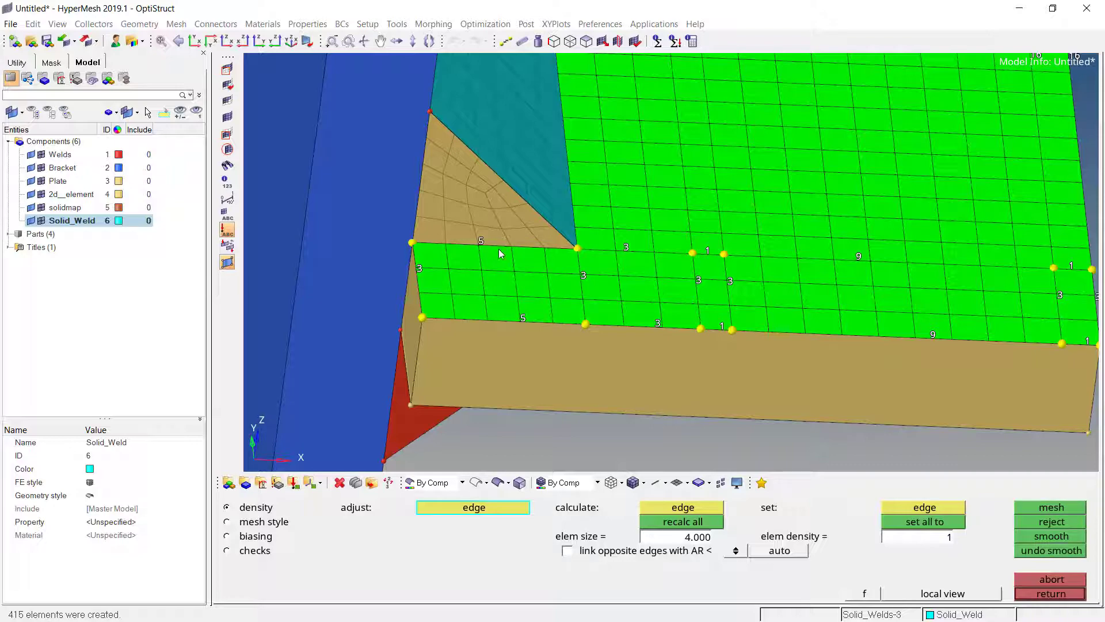
Link opposite edges and set the density of the narrow plate strip beside the second weld's outer end to 2.
mouse_move(495, 273)
left_mouse_down("ctrl")
mouse_move(458, 310)
mouse_move(673, 327)
mouse_move(806, 320)
mouse_move(854, 306)
mouse_move(840, 300)
mouse_move(704, 350)
mouse_move(850, 295)
left_mouse_up("ctrl")
left_click(850, 305)
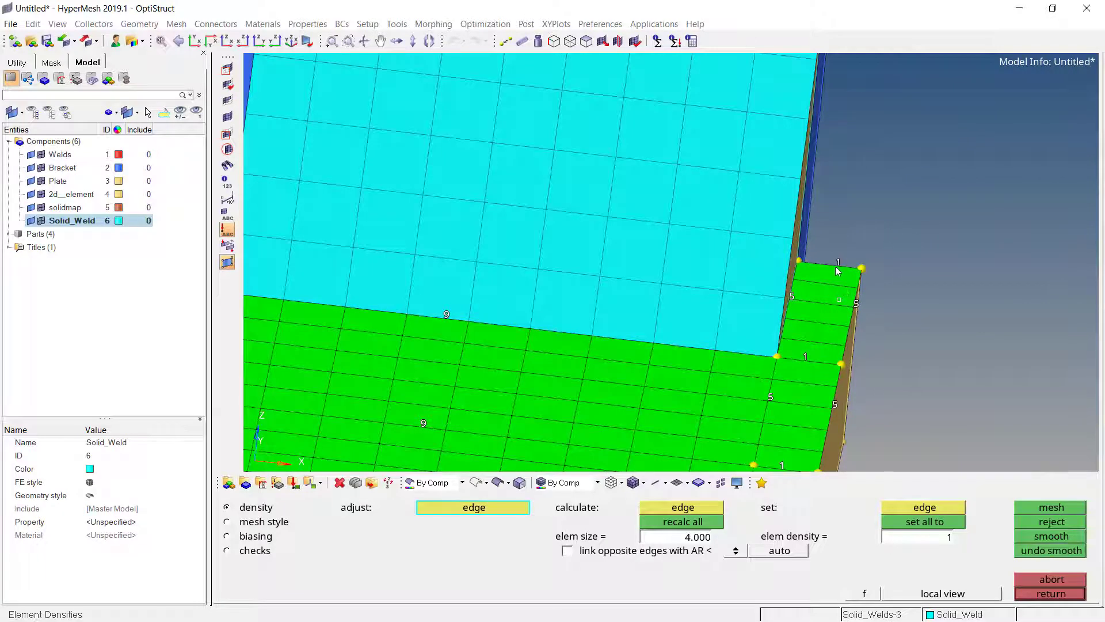
left_click(569, 552)
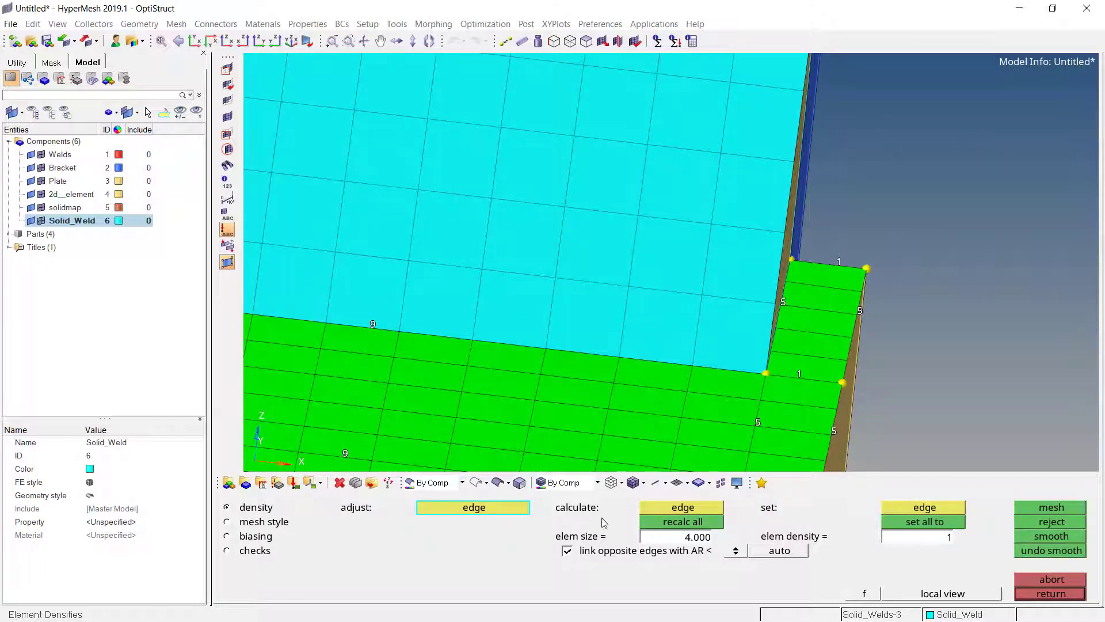
left_click(837, 260)
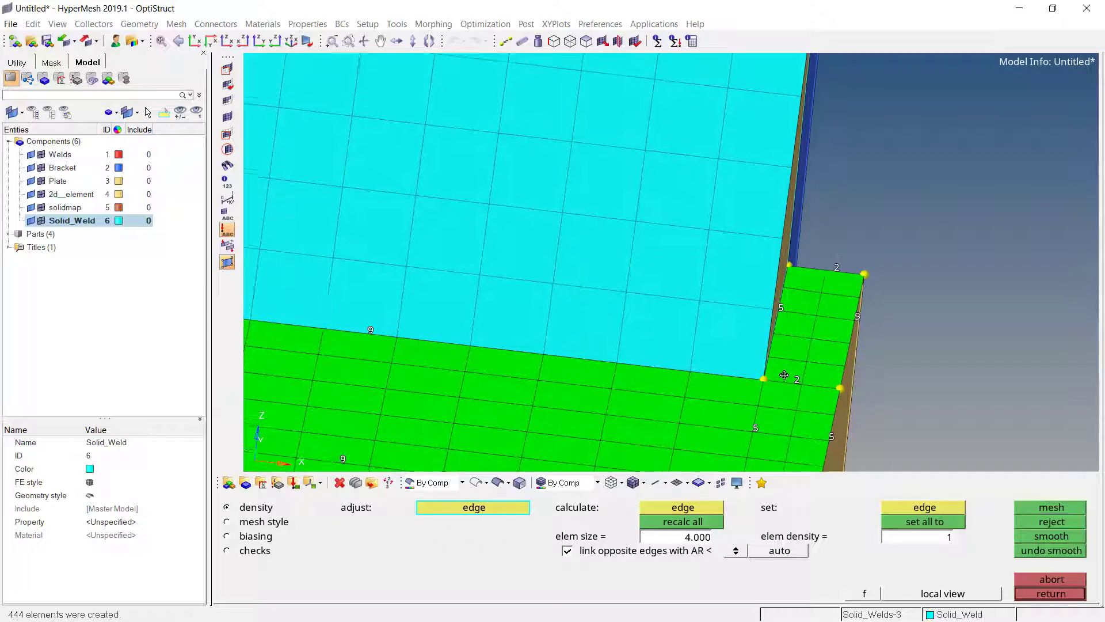
Set the density of the short plate edge at the second weld's inner end to 2 and remesh the surfaces.
scroll(784, 375, "down", 4, "ctrl")
right_click_drag(740, 465, 791, 255, "ctrl")
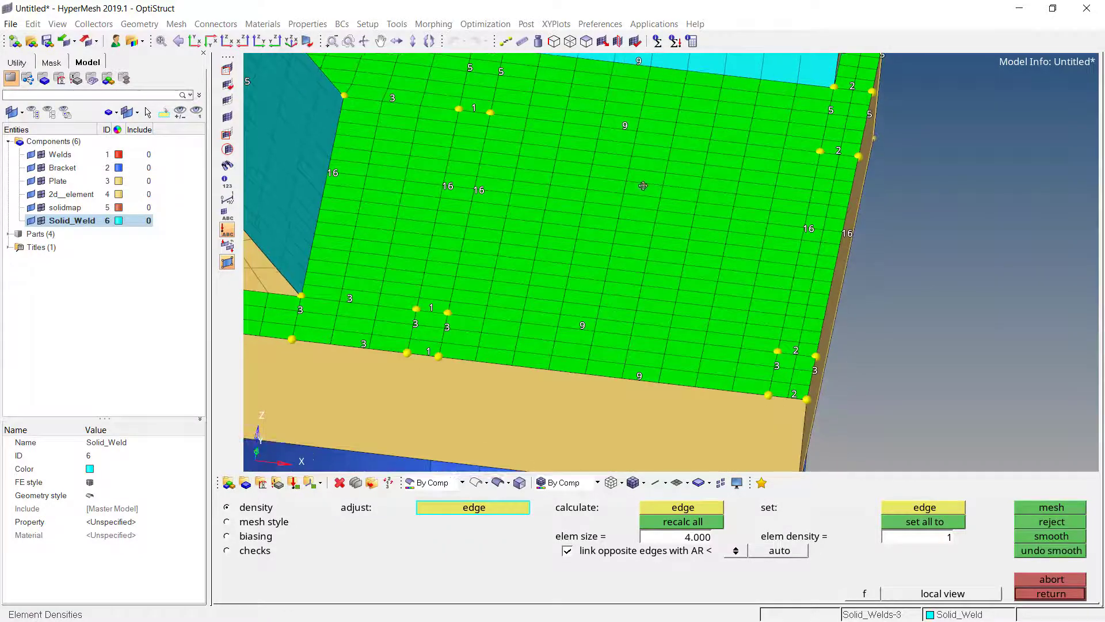
right_click_drag(633, 155, 653, 389, "ctrl")
scroll(565, 255, "up", 3, "ctrl")
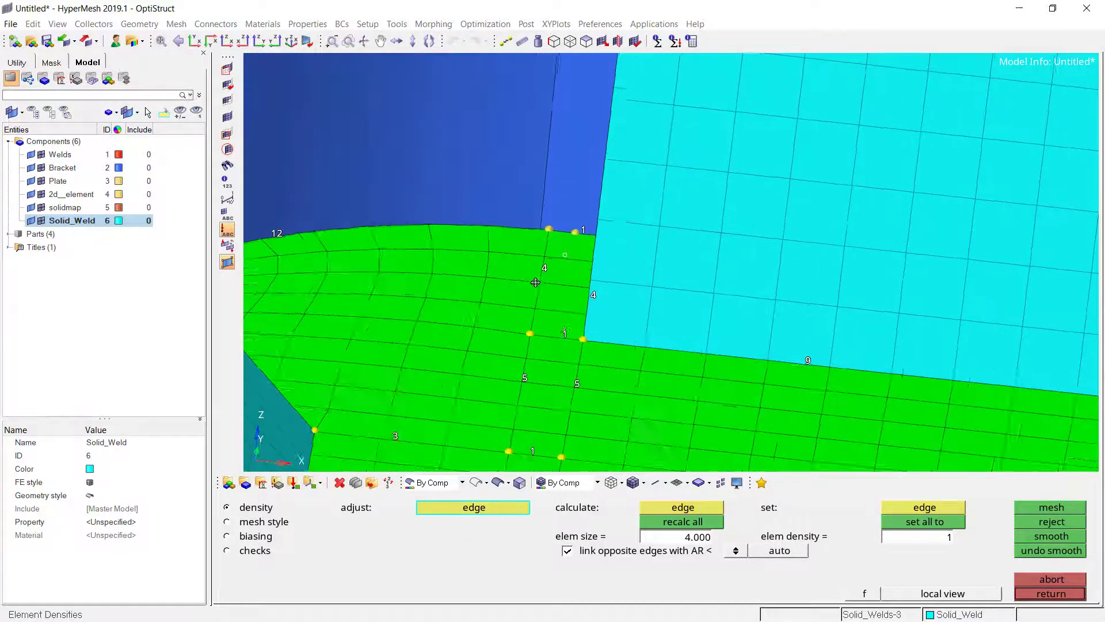
left_click_drag(535, 282, 558, 199, "ctrl")
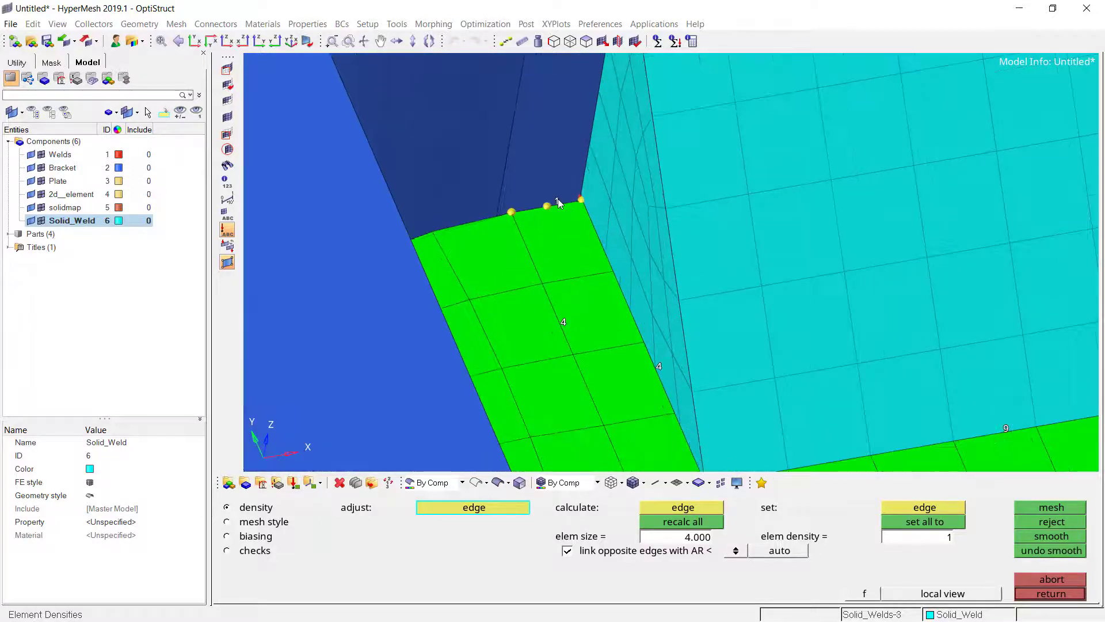
left_click(557, 200)
middle_click(529, 239)
scroll(524, 242, "down", 3, "ctrl")
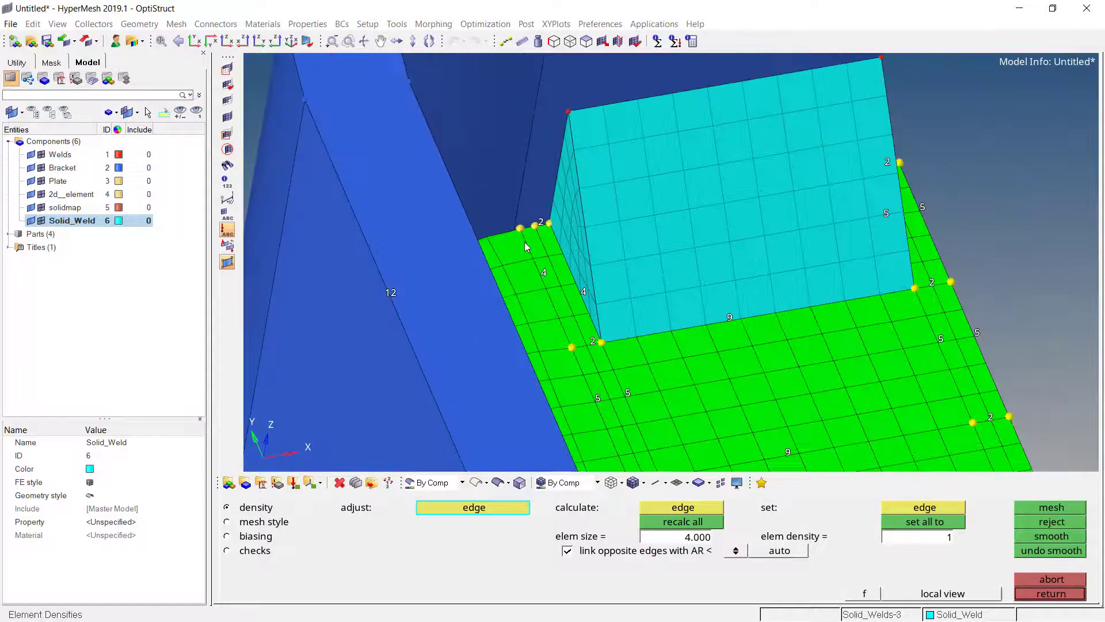
Try a density of 6 on the plate edge along the first weld's inner end and revert it.
left_click_drag(532, 263, 569, 364, "ctrl")
right_click_drag(783, 167, 684, 243, "ctrl")
scroll(684, 243, "up", 3, "ctrl")
left_click_drag(684, 243, 635, 284, "ctrl")
scroll(603, 250, "up", 2, "ctrl")
left_click(603, 250)
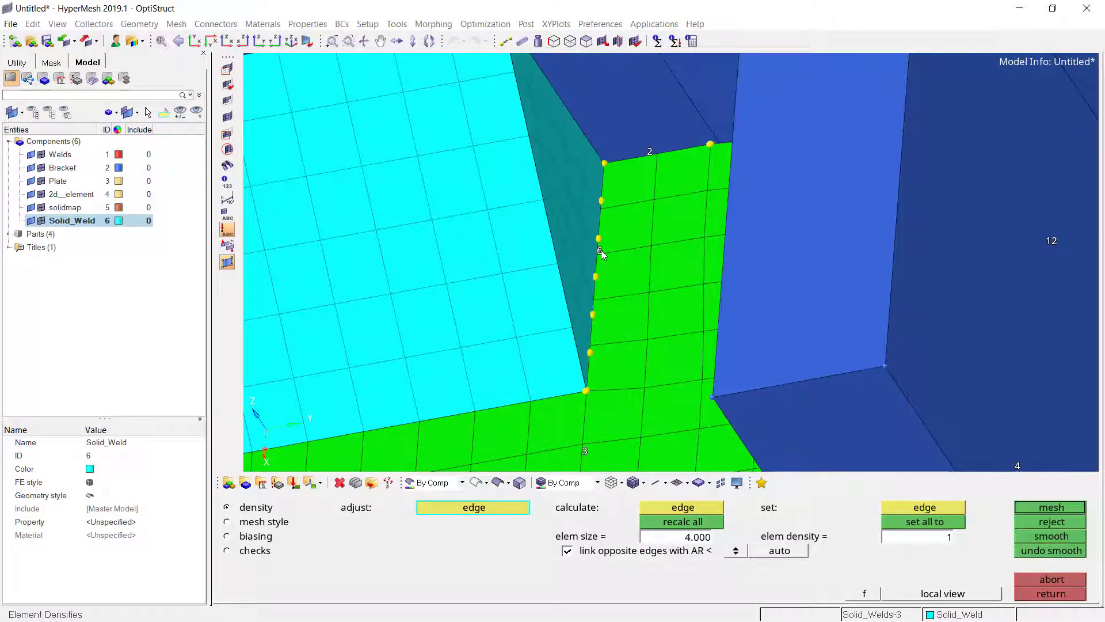
right_click(601, 250)
Check the plate mesh against the weld meshes and accept the adjusted surface mesh.
scroll(626, 244, "down", 2)
left_click_drag(627, 243, 920, 318, "ctrl")
left_click_drag(748, 311, 429, 346, "ctrl")
scroll(423, 339, "up", 5)
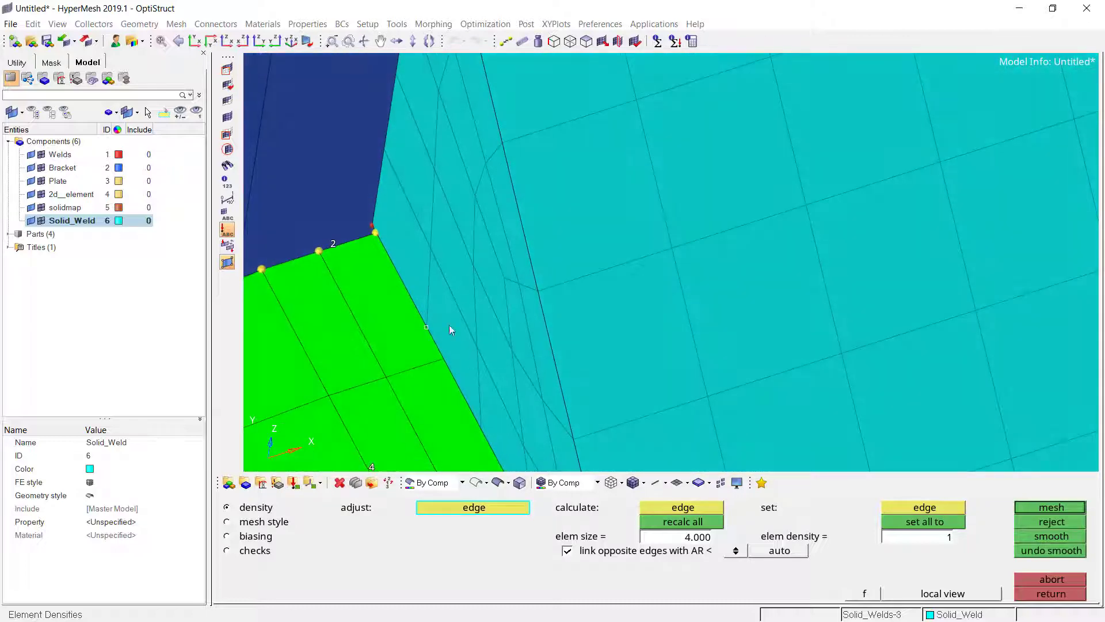
scroll(429, 283, "down", 3)
scroll(430, 282, "down", 3)
right_click_drag(443, 346, 470, 272, "ctrl")
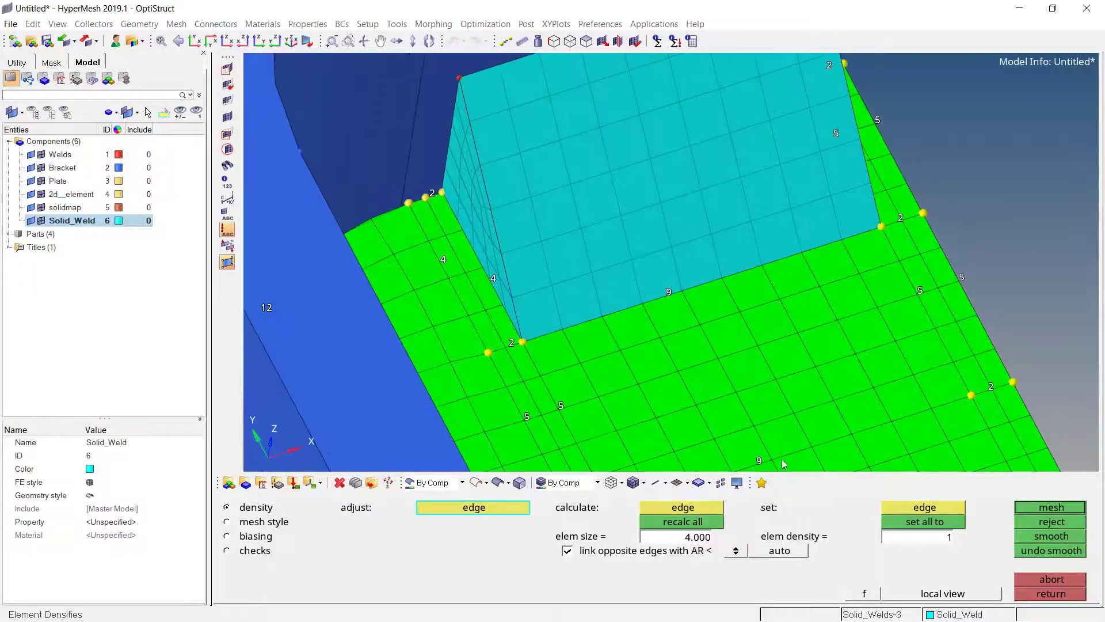
left_click(1051, 594)
scroll(435, 225, "up", 4)
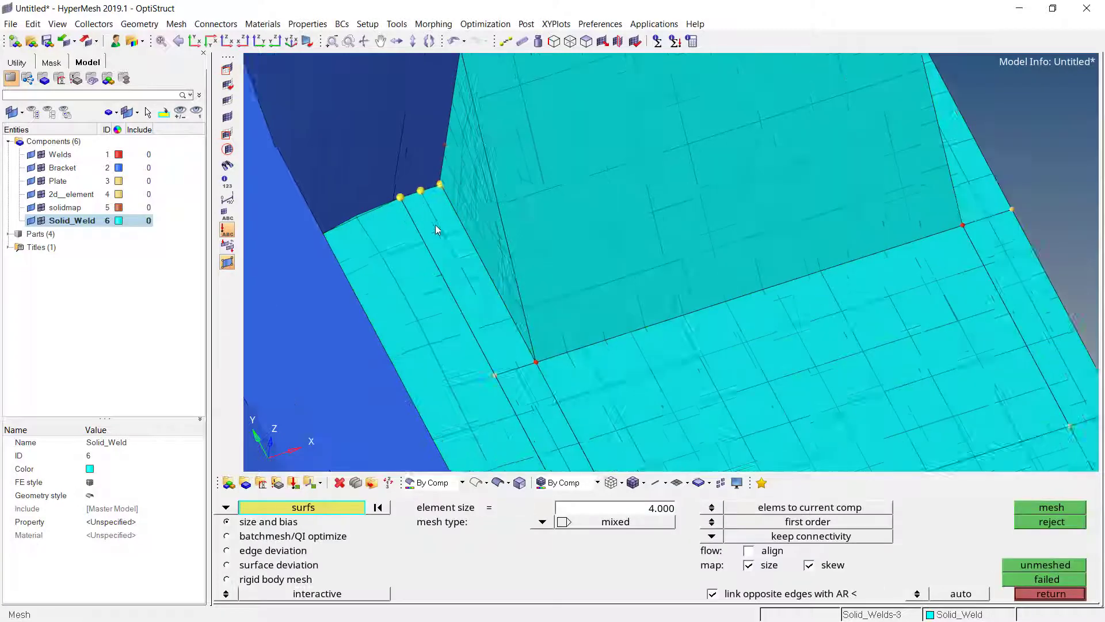
Save the close-up view of the plate nodes at the weld corner as the first saved view and leave the meshing panel.
scroll(483, 226, "up", 2)
right_click_drag(490, 227, 607, 321, "ctrl")
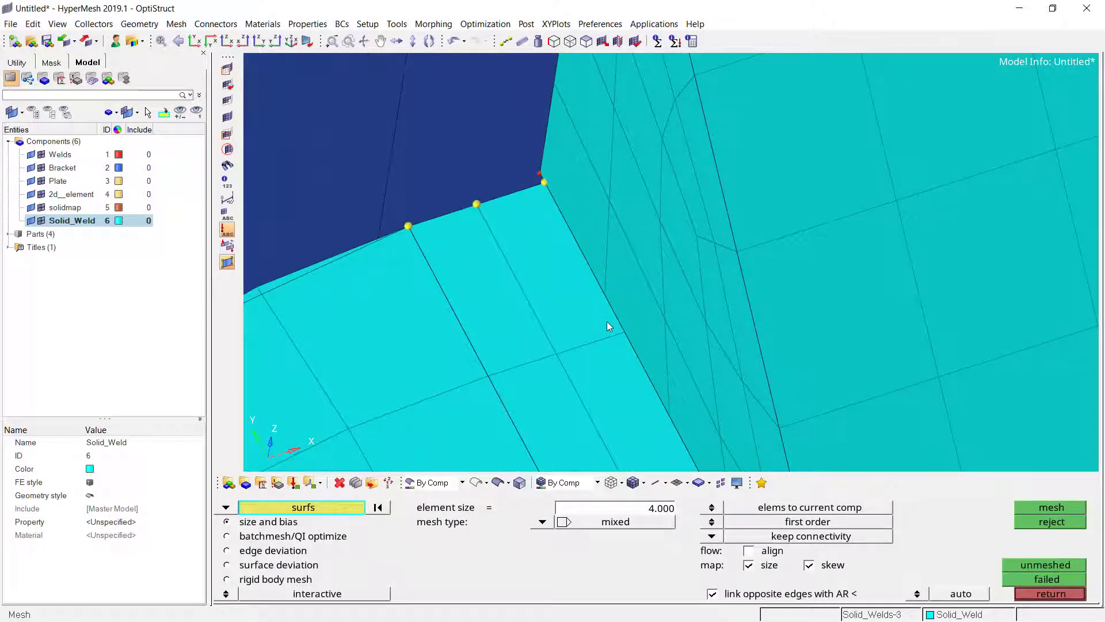
key("v")
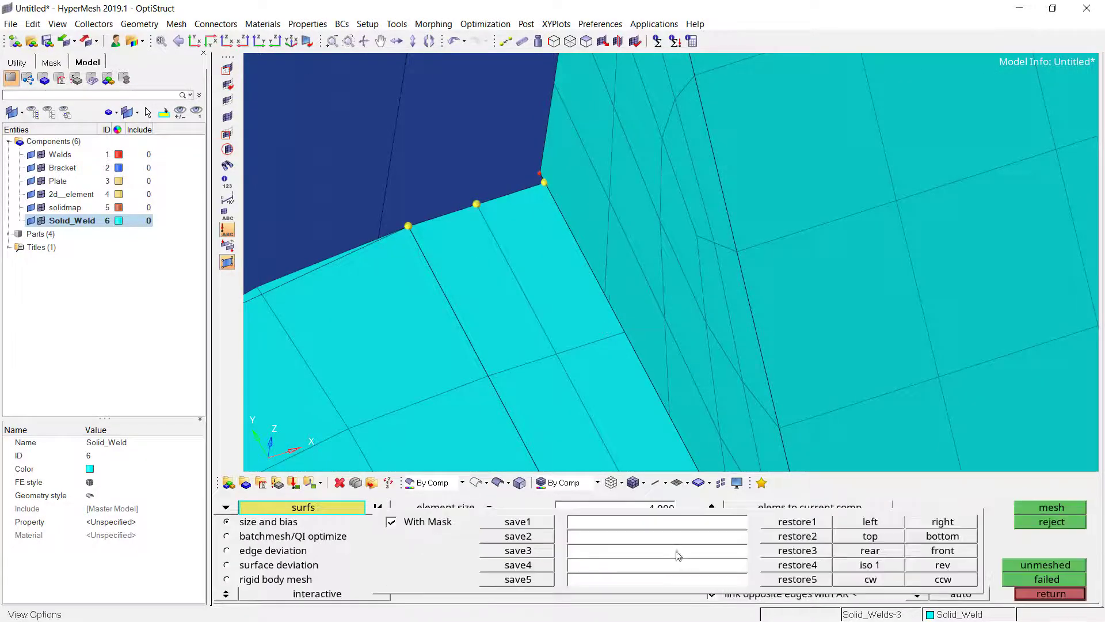
left_click(522, 524)
left_click(1051, 593)
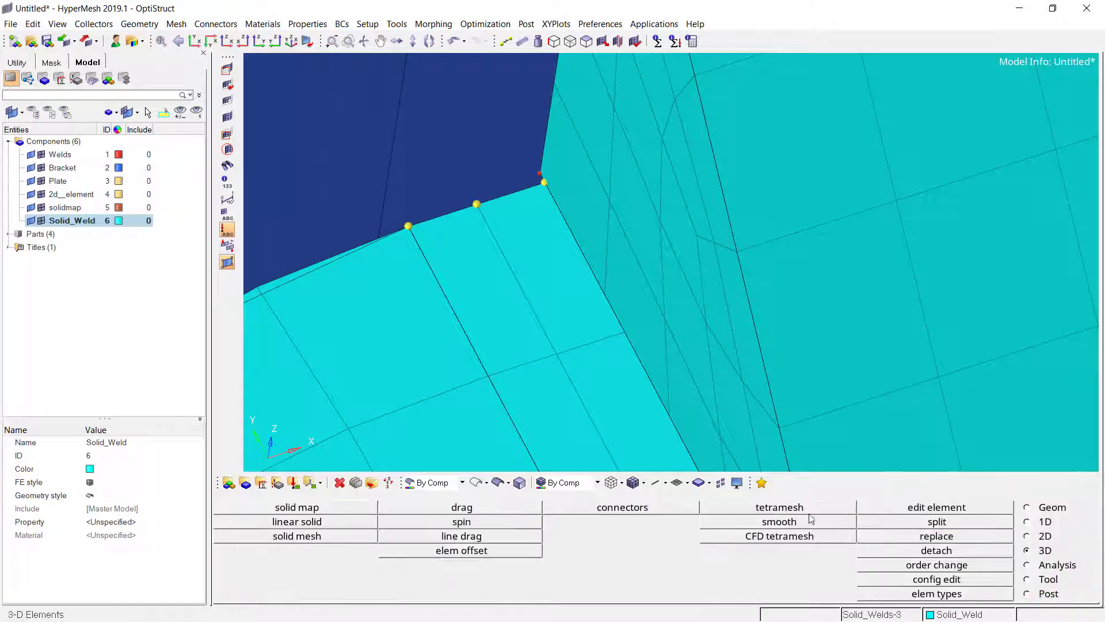
Hide the geometry of all components so only the element meshes are displayed.
key("d")
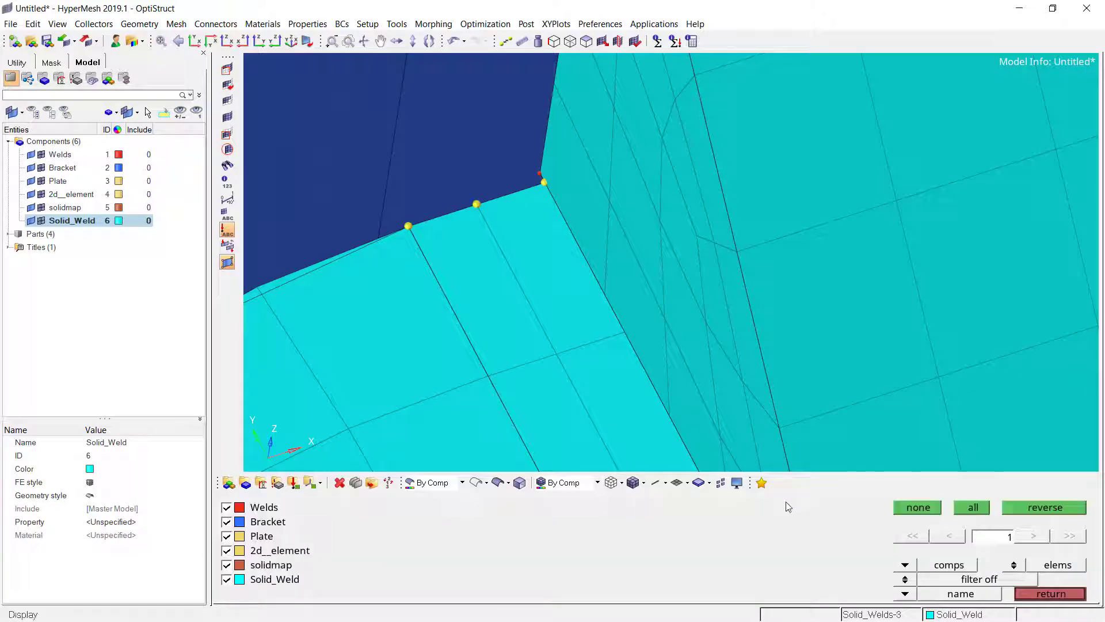
left_click(1014, 566)
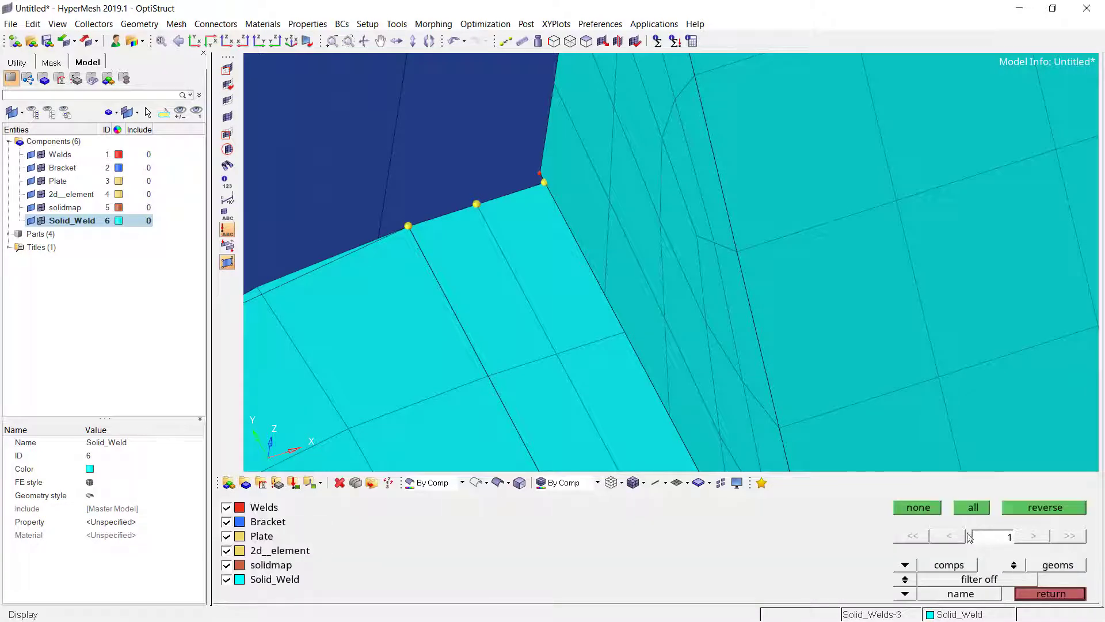
left_click(919, 508)
left_click(1026, 592)
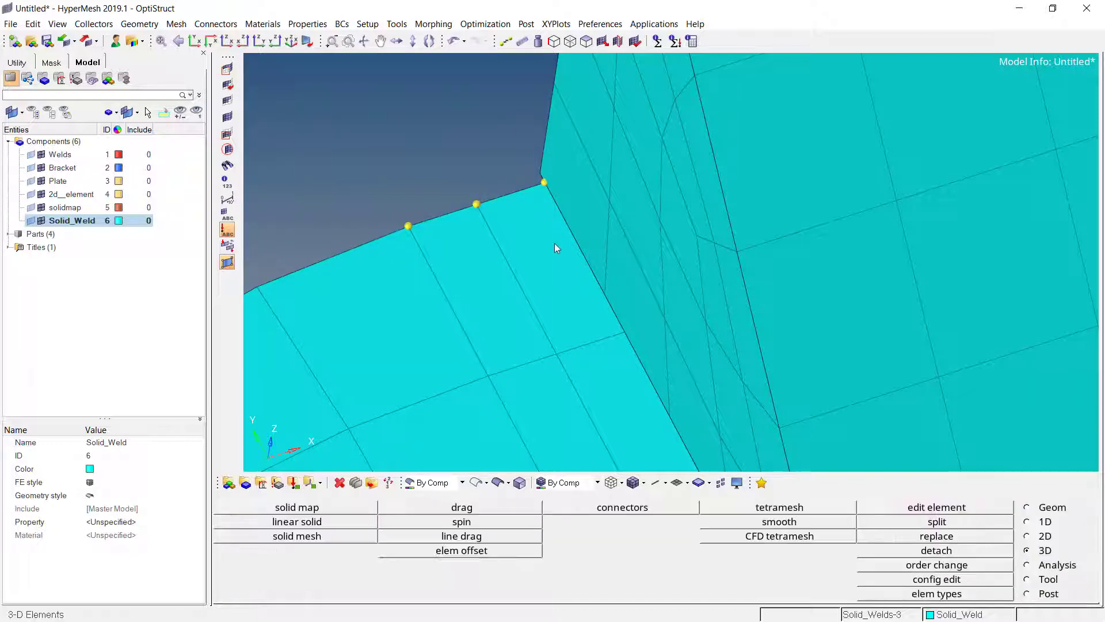
Replace the plate node at the outer end of the weld edge with the adjacent weld corner node, with equivalence on.
left_click_drag(485, 308, 557, 256, "ctrl")
key("F3")
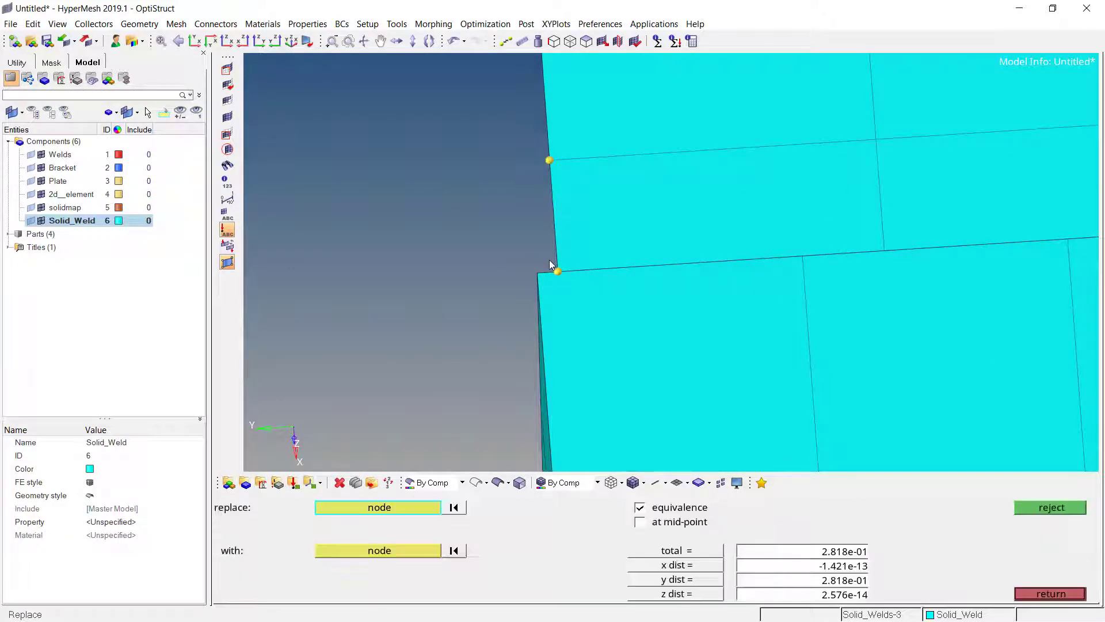
left_click(557, 271)
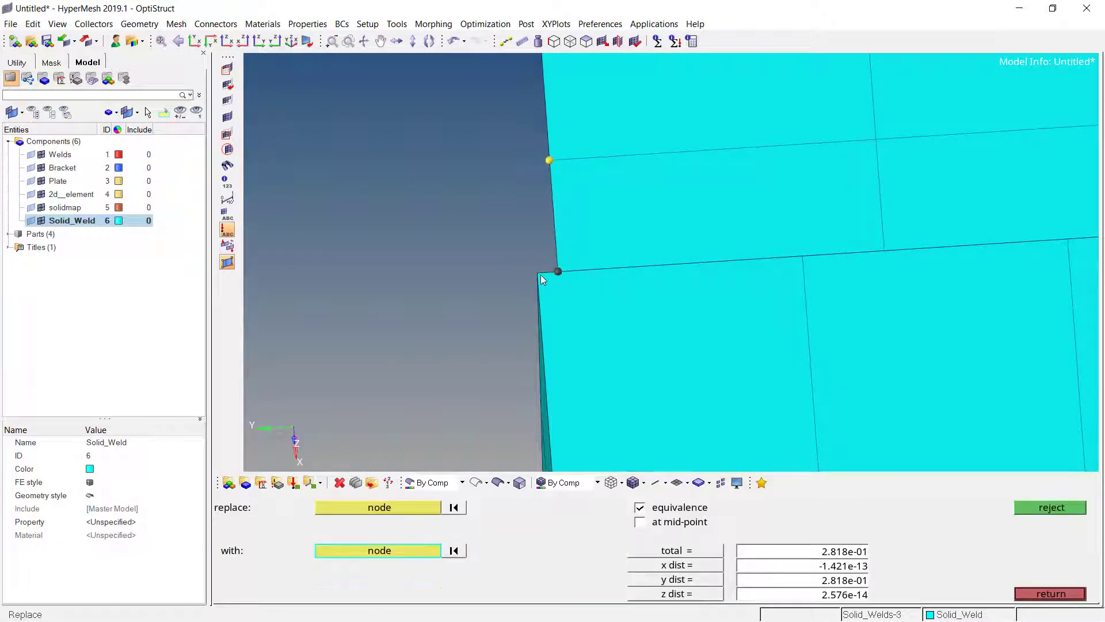
left_click(541, 275)
Try to replace the second plate node along the weld edge with the neighbouring weld node and undo the replacement.
left_click_drag(677, 289, 753, 258, "ctrl")
left_click(762, 286)
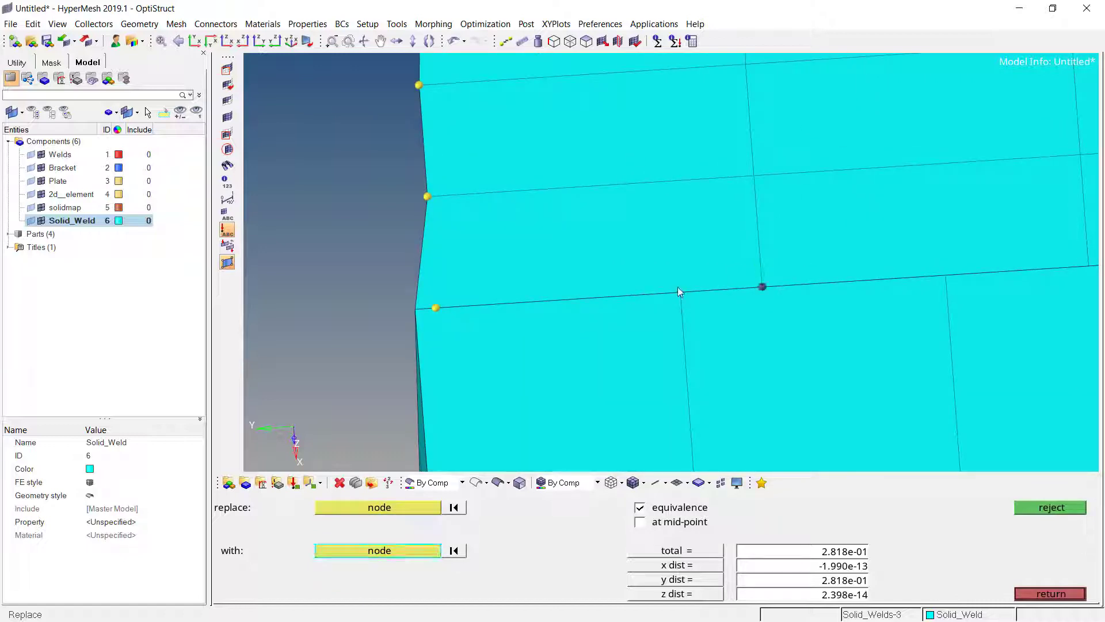
left_click(679, 289)
right_click_drag(745, 311, 654, 328, "ctrl")
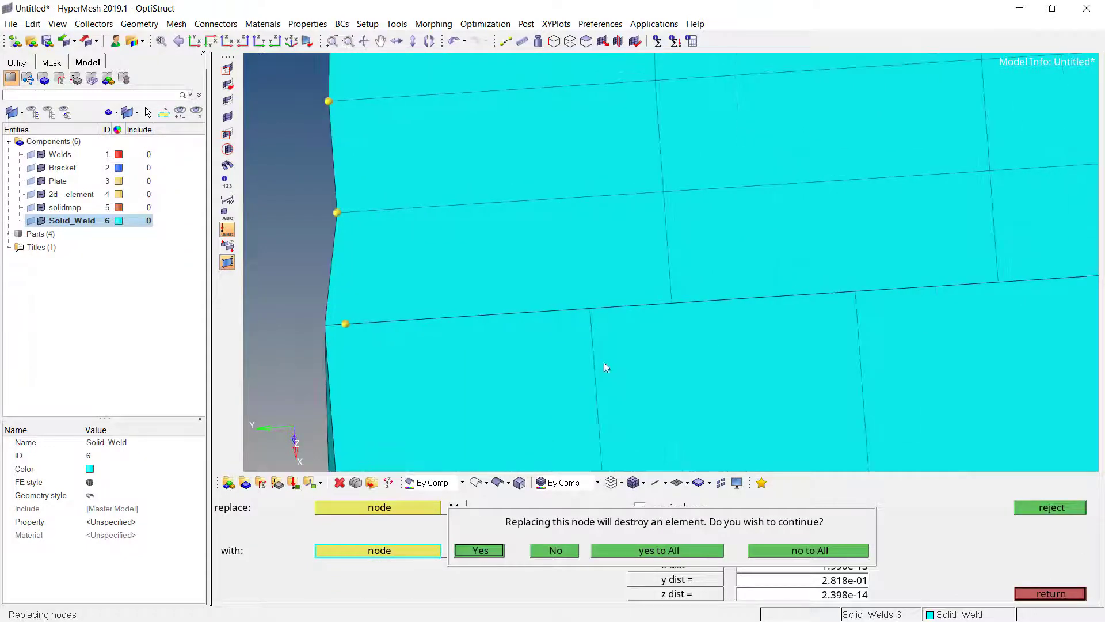
left_click(495, 550)
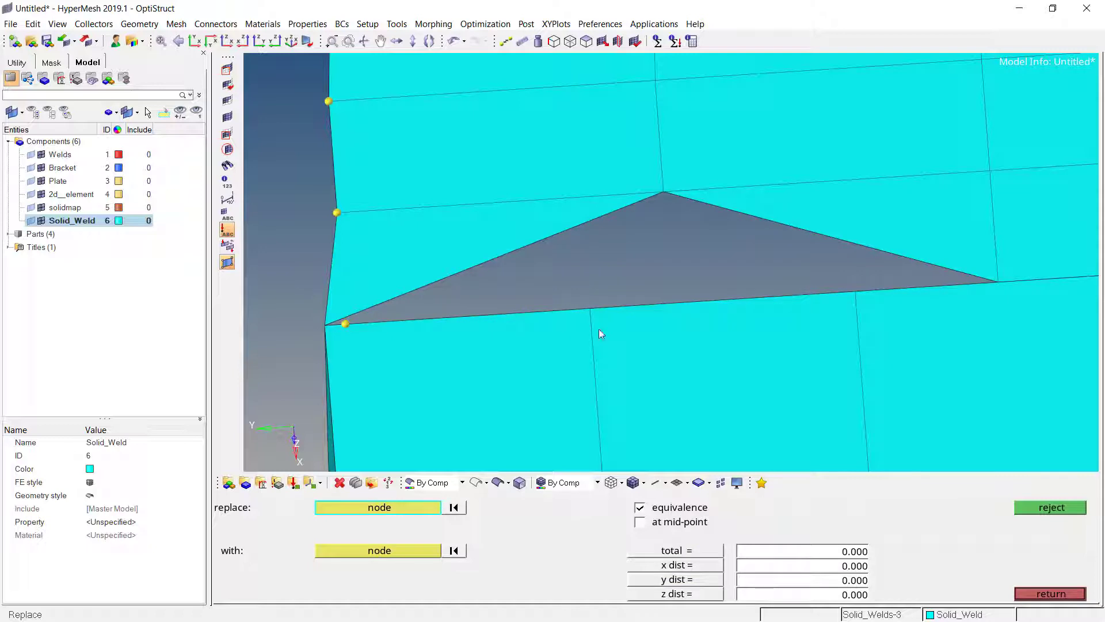
left_click(448, 43)
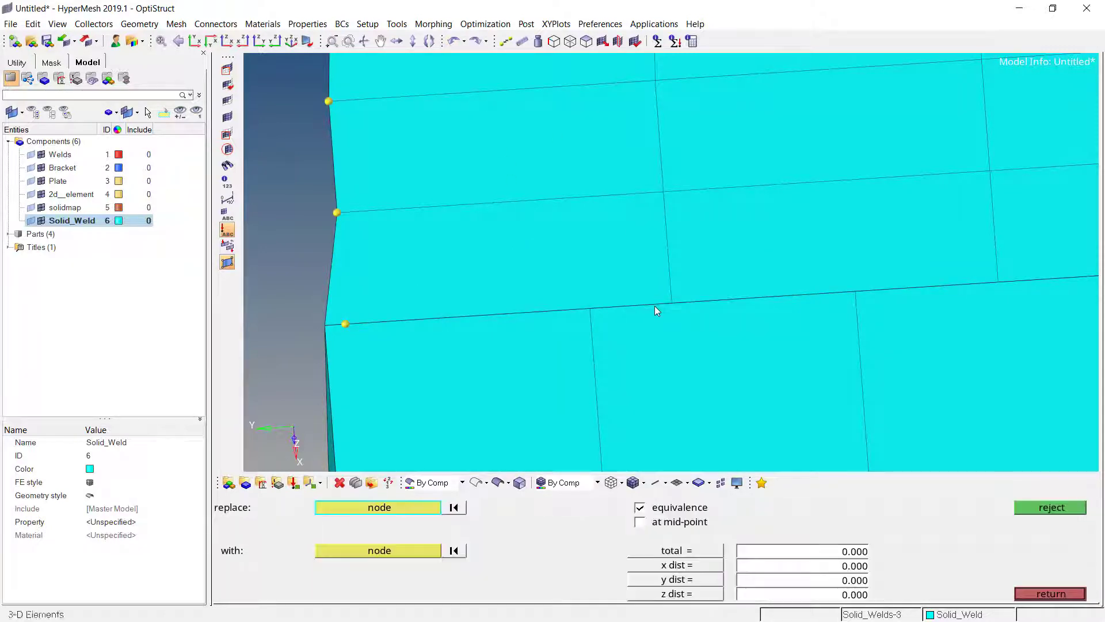
In wireframe display, replace the next two plate nodes along the weld edge with the neighbouring weld nodes, and restore shaded display.
left_click(611, 482)
scroll(668, 289, "up", 5)
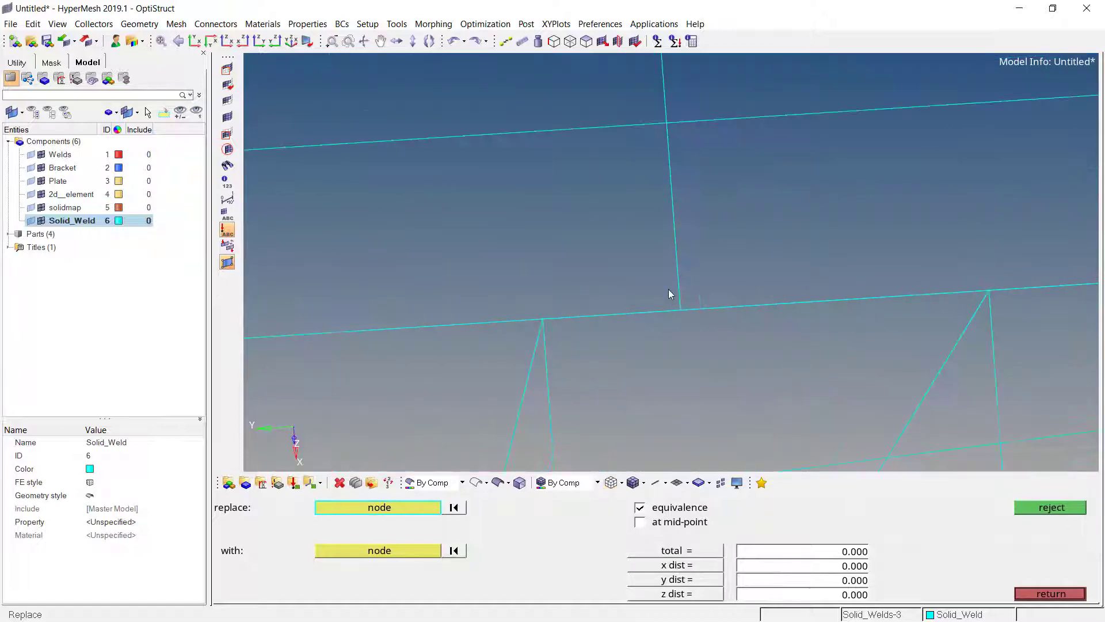
left_click(688, 323)
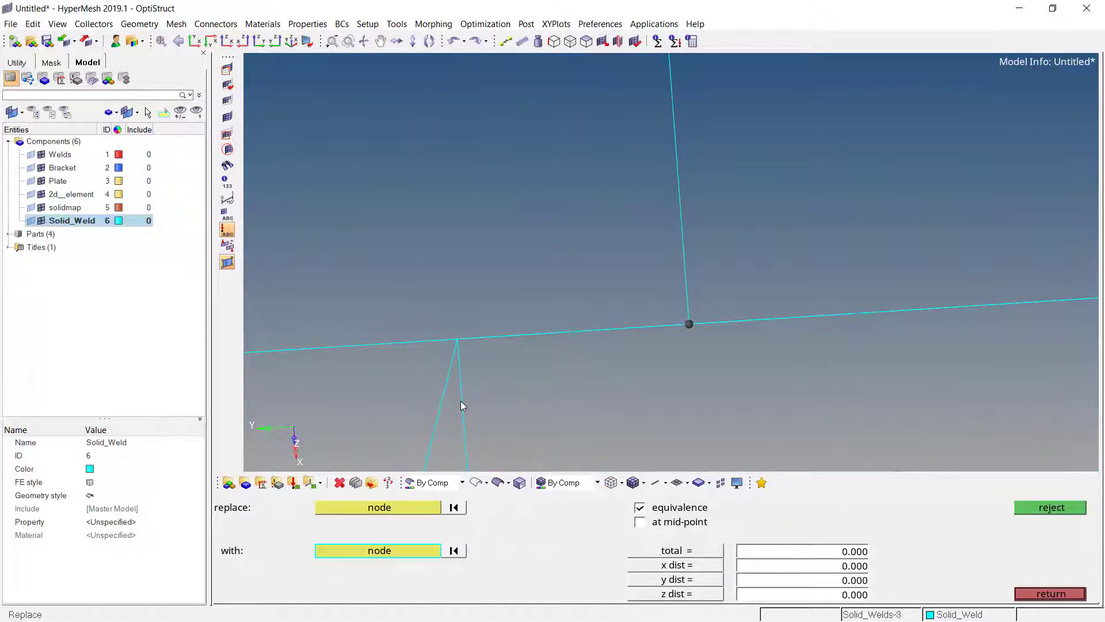
left_click(464, 379)
scroll(475, 374, "down", 4)
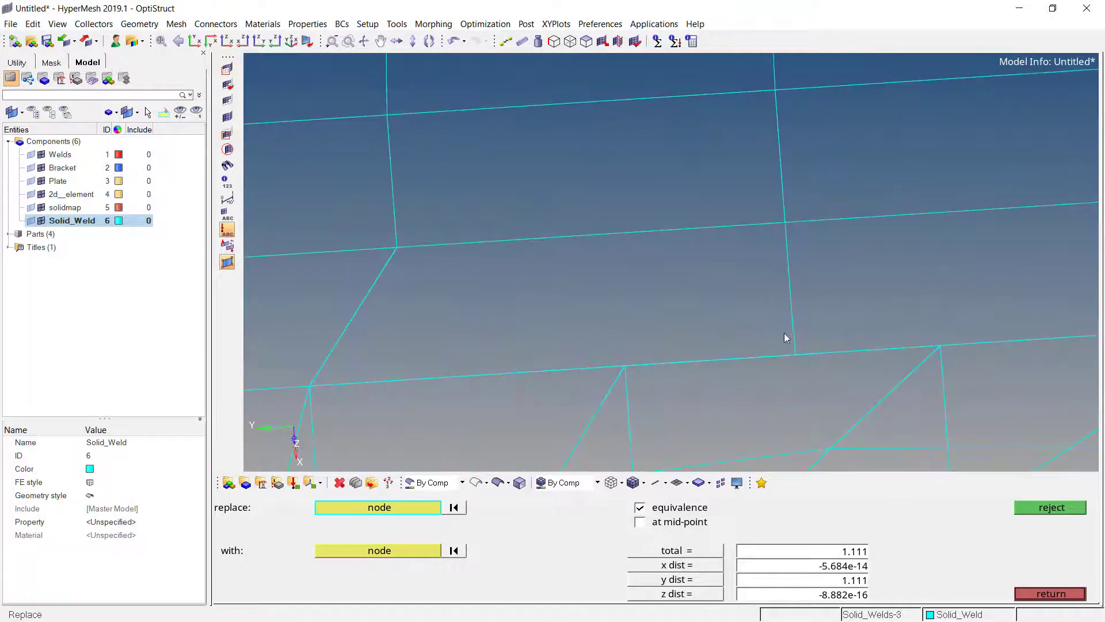
left_click(793, 342)
left_click(627, 384)
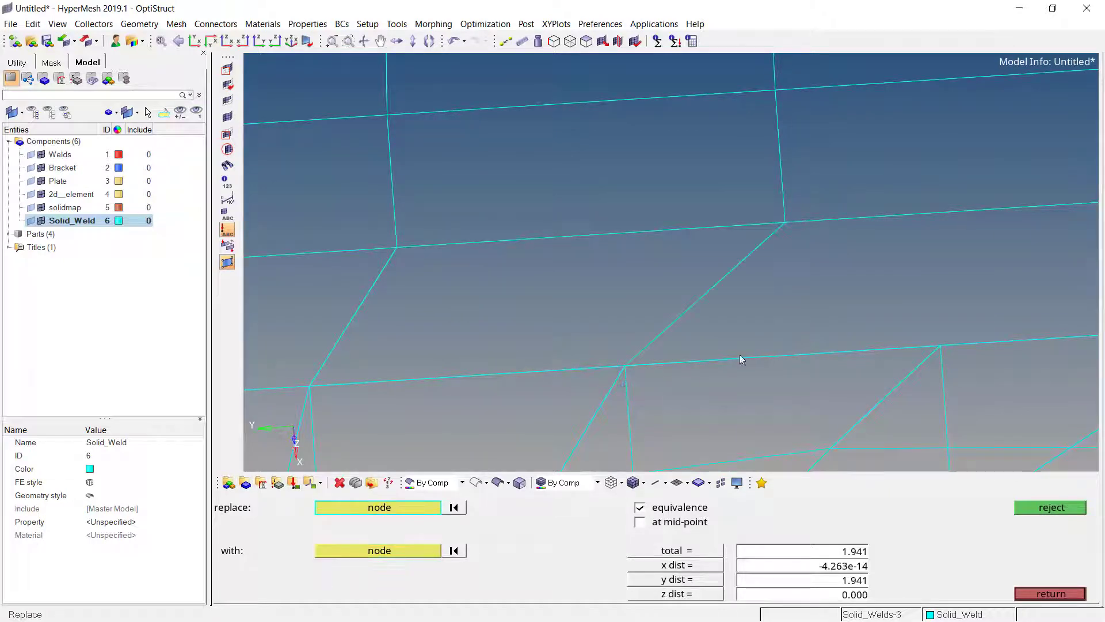
scroll(493, 370, "down", 3)
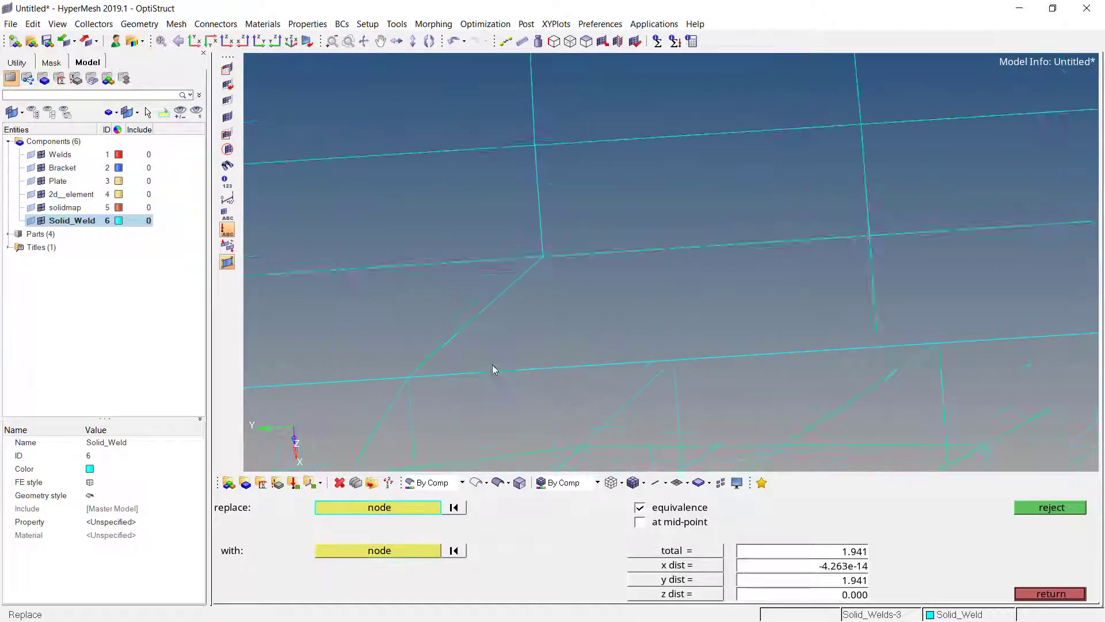
left_click(633, 482)
scroll(578, 318, "down", 2)
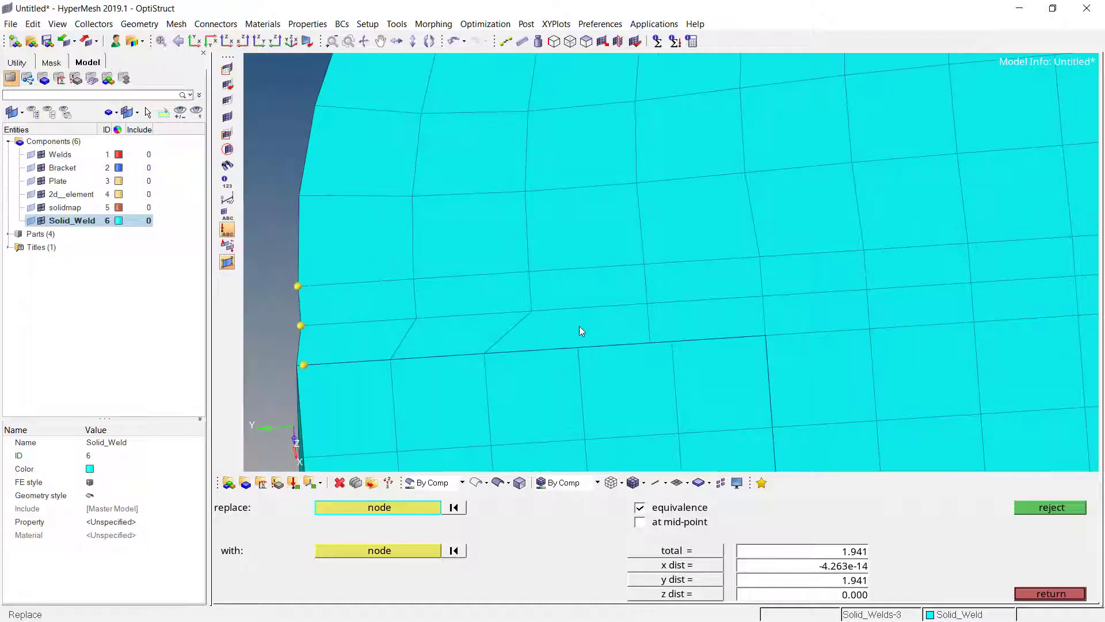
Remesh the six plate elements beside the unmatched weld nodes by element selection, with size 4, mixed type and density 3 along the weld edge.
scroll(579, 326, "up", 2)
key("F12")
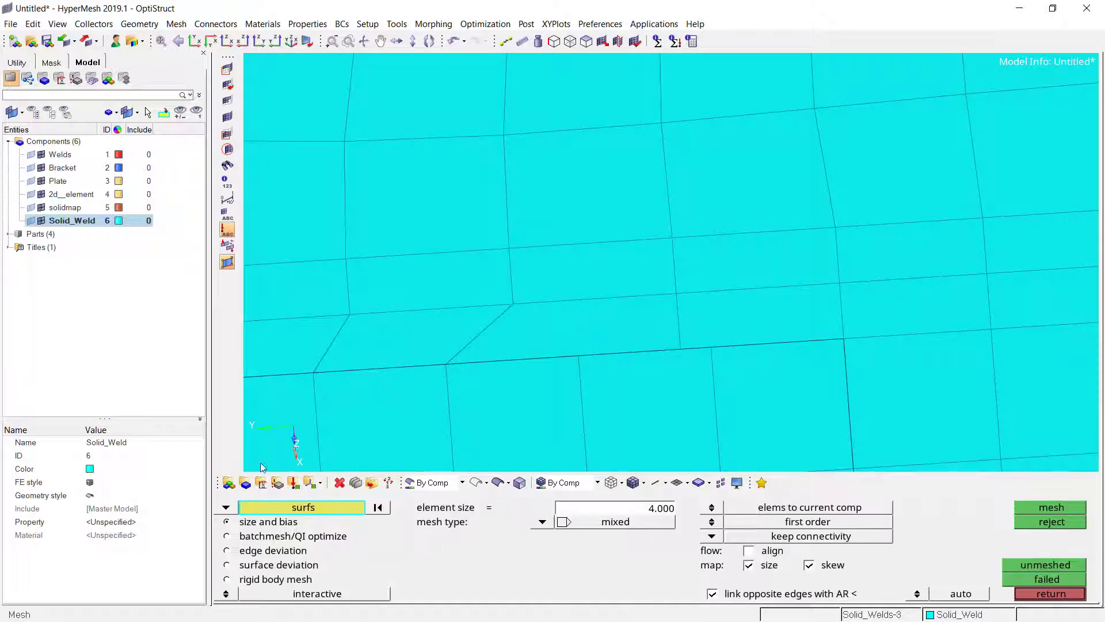
left_click(226, 507)
left_click(278, 524)
left_click(620, 327)
left_click(703, 309)
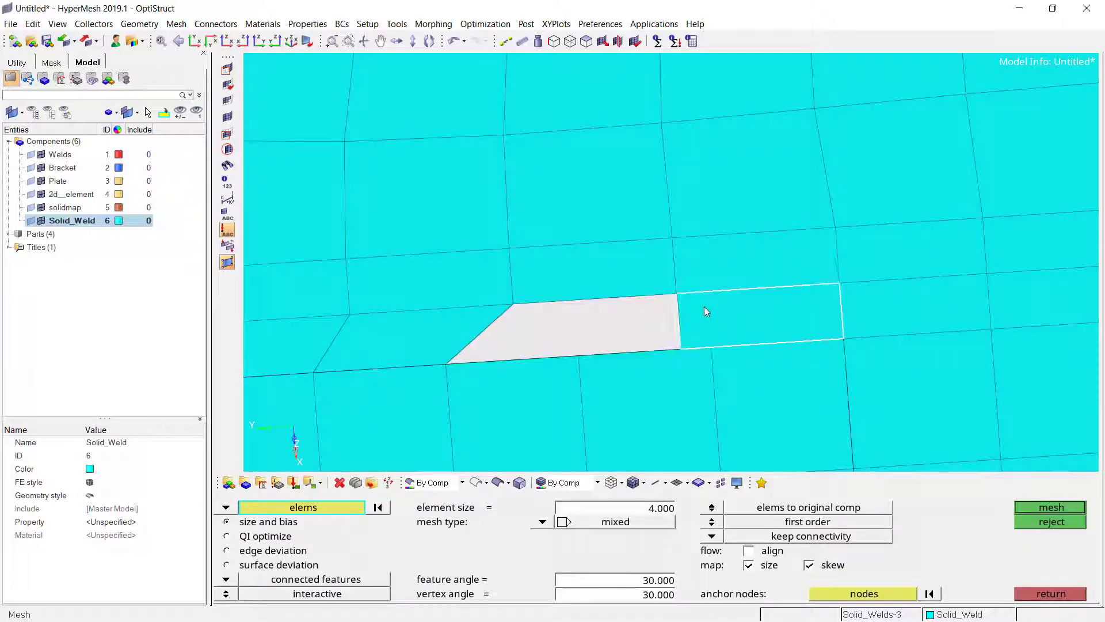
left_click(731, 264)
left_click(616, 262)
left_click(612, 216)
left_click(730, 208)
middle_click(681, 295)
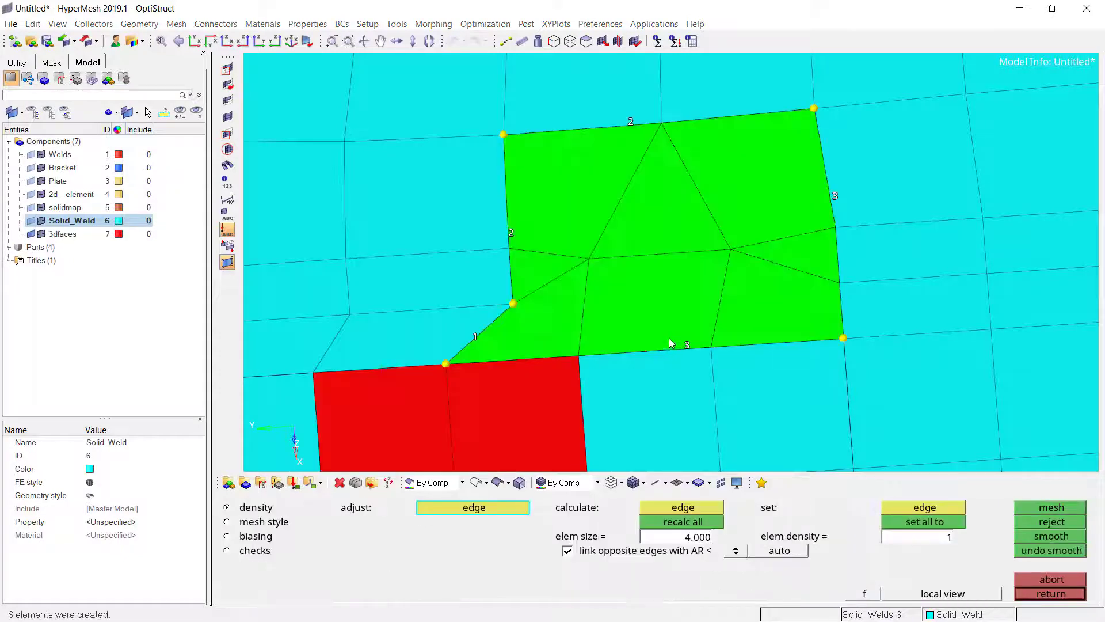
left_click(1030, 594)
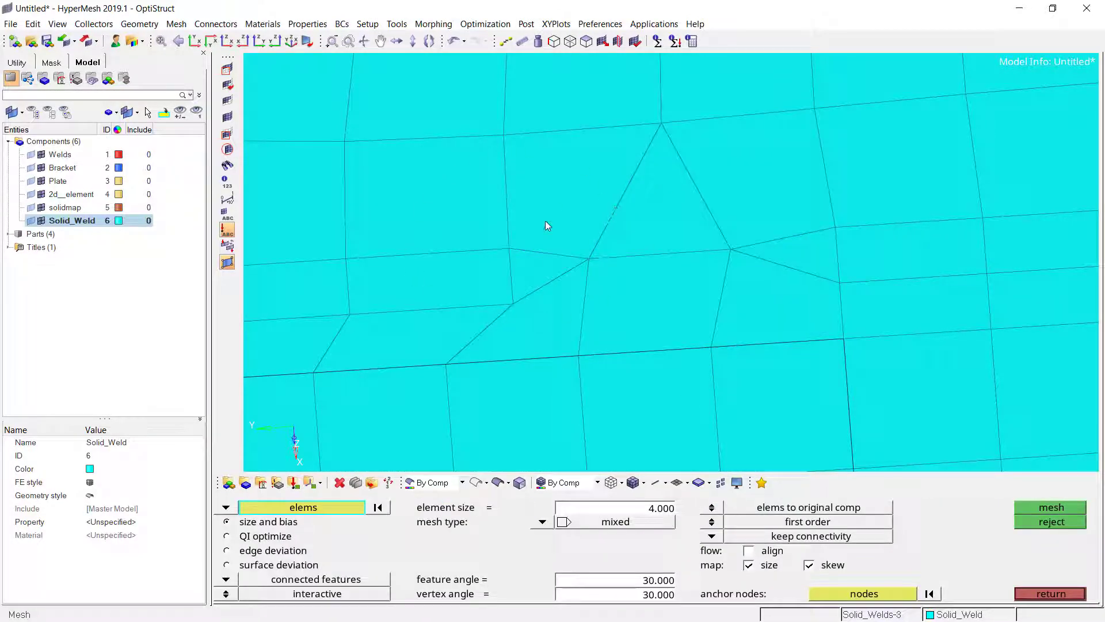
Preview and equivalence the coincident nodes between the remeshed plate elements and the adjoining weld elements with a tolerance of 0.010.
key("shift+F3")
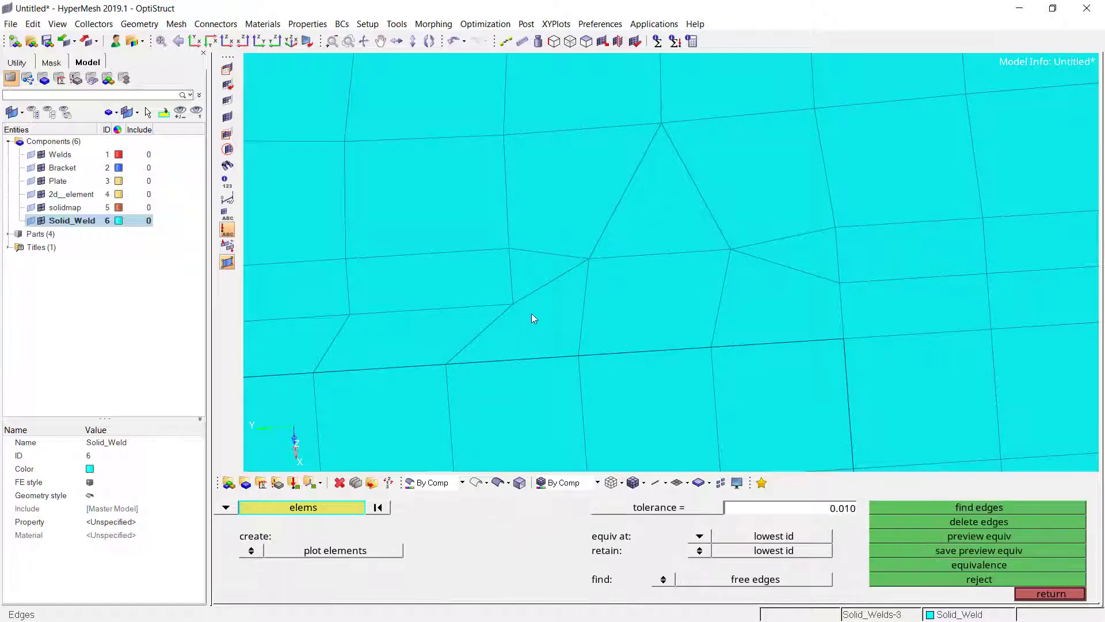
left_click(530, 313)
left_click(564, 385)
left_click(666, 371)
left_click(685, 337)
left_click(753, 314)
left_click(806, 397)
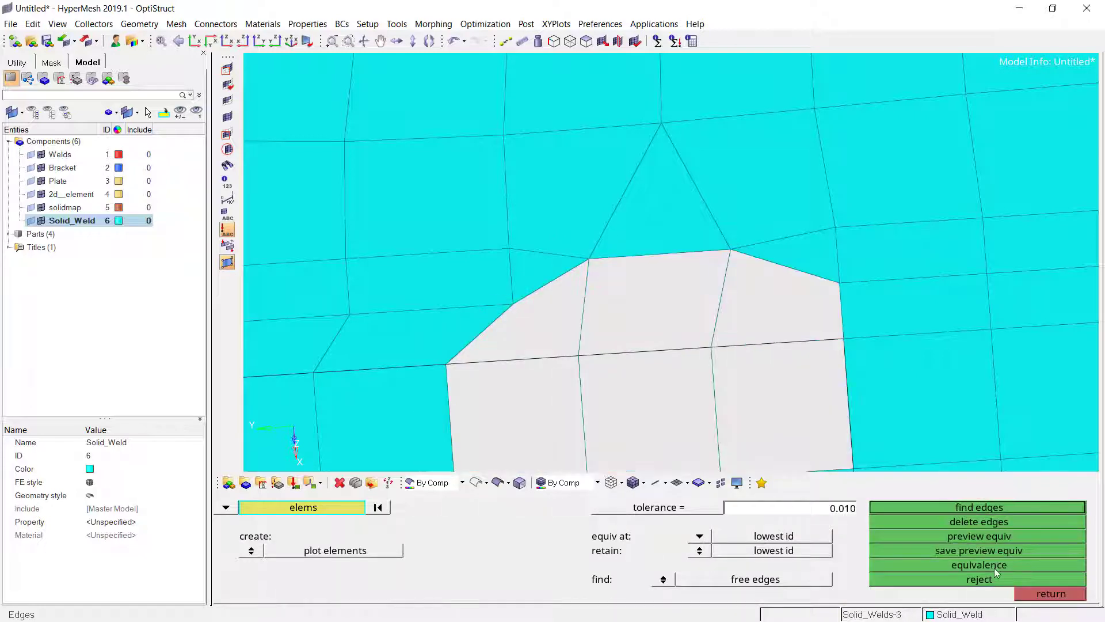
left_click(989, 538)
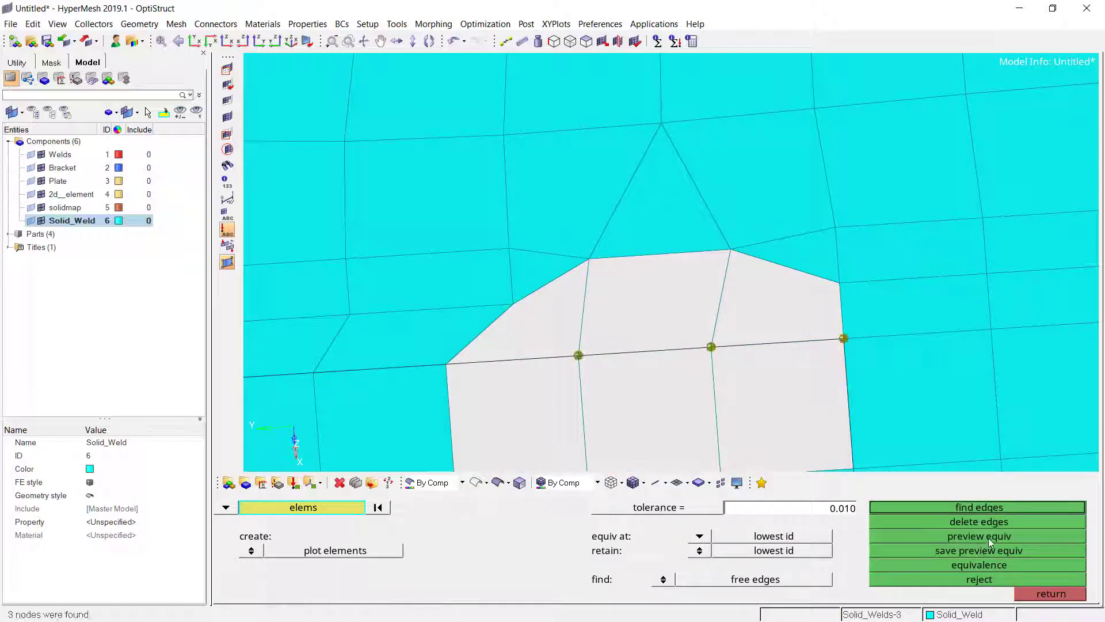
left_click(1007, 566)
Remesh a larger block of plate elements around the distorted transition beside the weld edge, with element size 4 and mixed type.
key("F3")
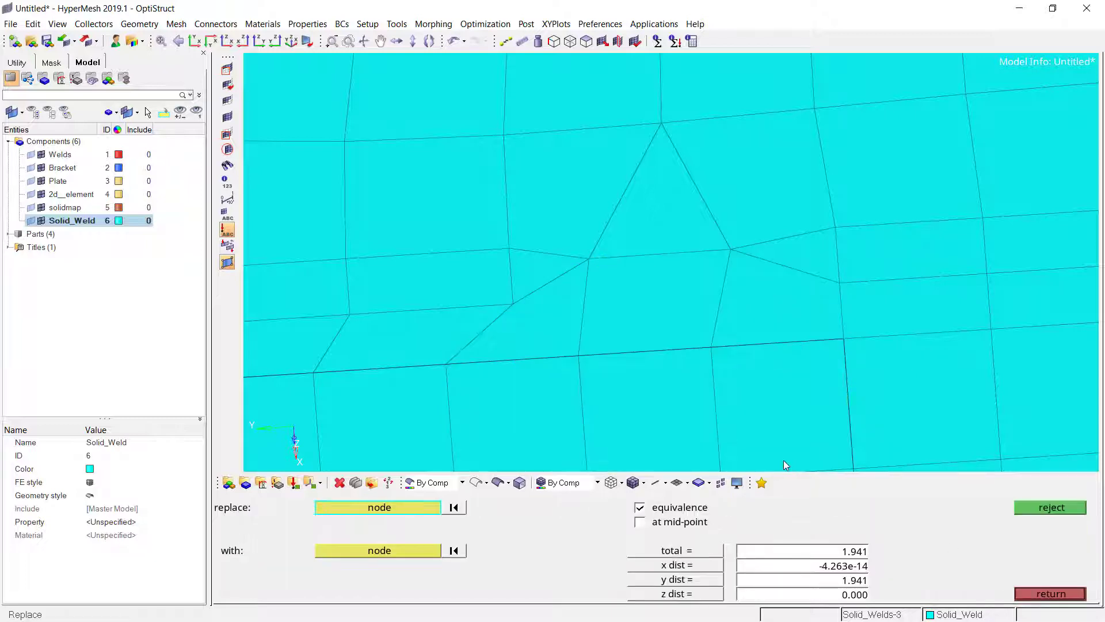
key("F12")
left_click_drag(407, 102, 575, 219, "shift")
left_click_drag(425, 117, 807, 341, "shift")
left_click(700, 108)
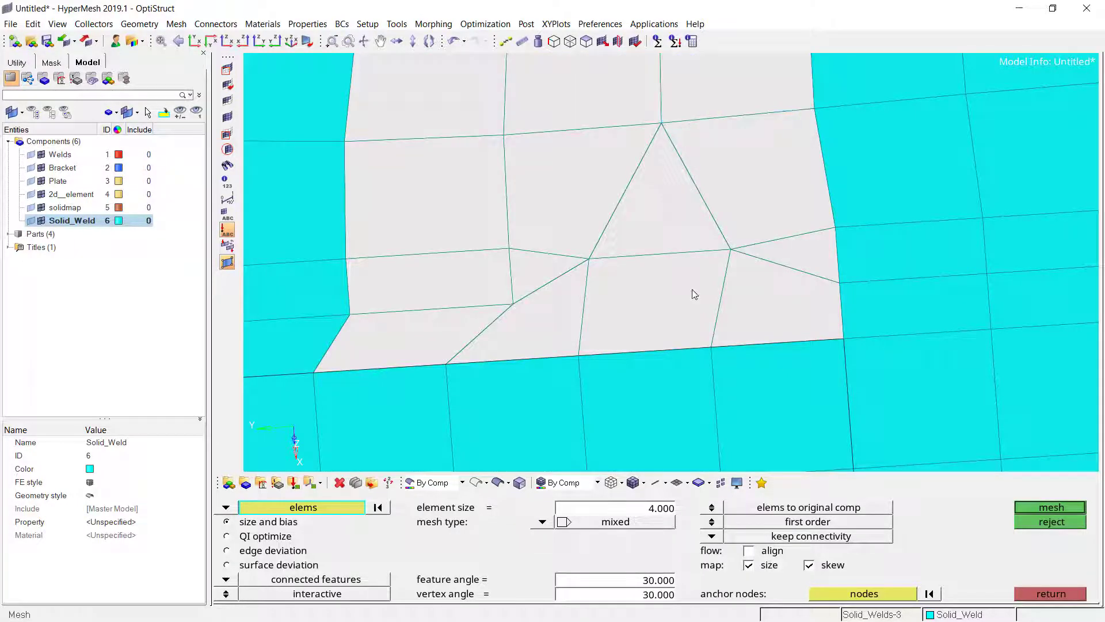
middle_click(691, 291)
middle_click(547, 270)
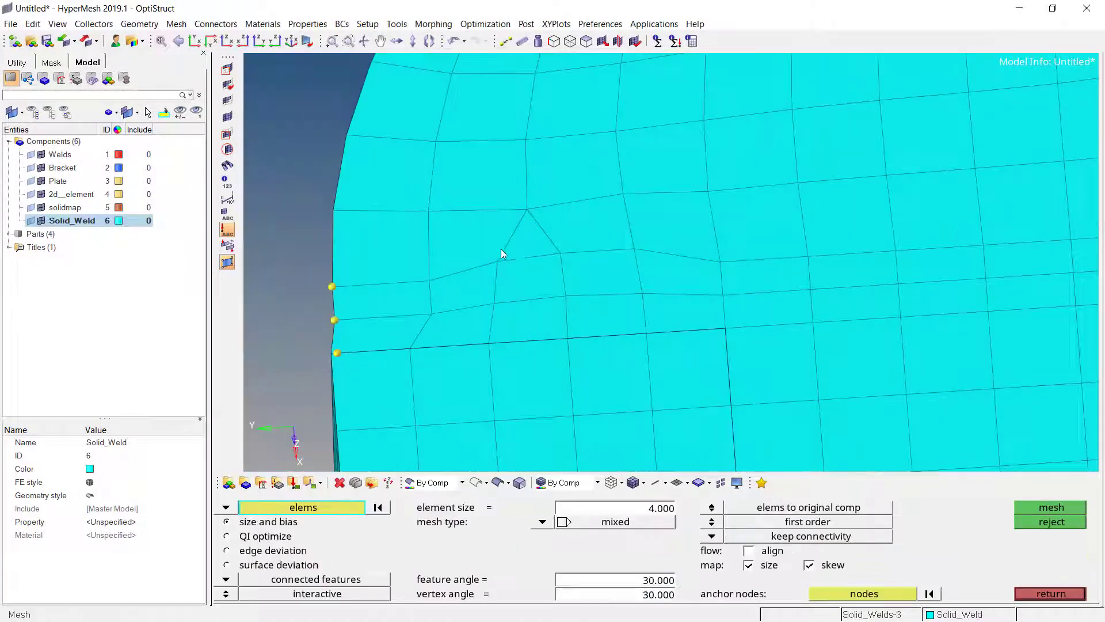
Align the middle plate edge node between the weld corner node and the plate node two rows above it.
scroll(576, 288, "up", 3)
scroll(484, 354, "up", 4)
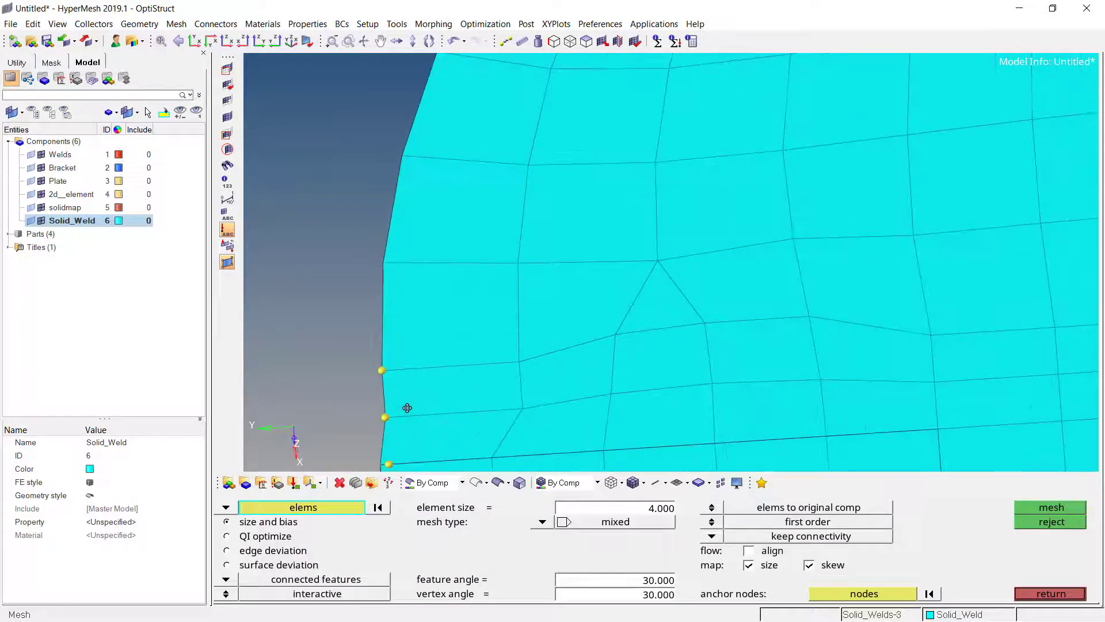
key("F3")
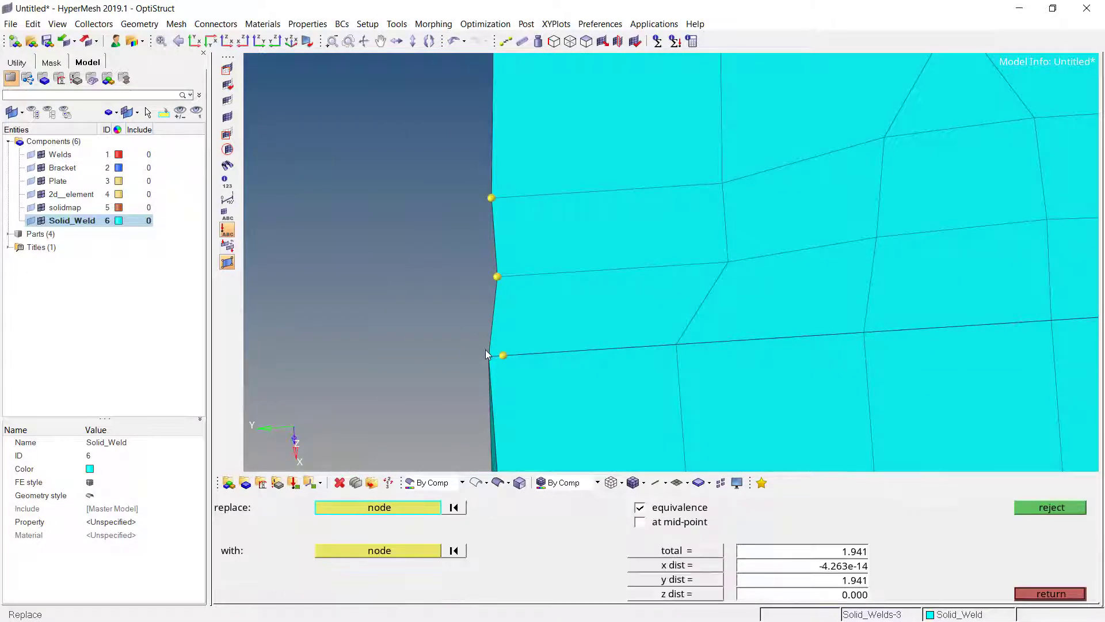
key("F7")
left_click(492, 357)
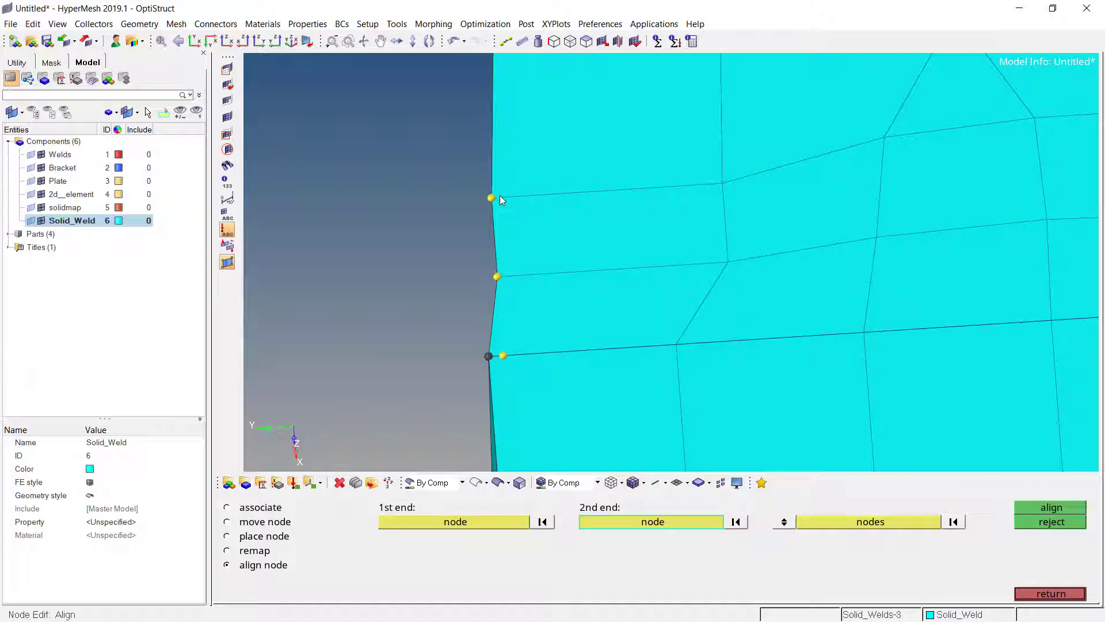
left_click(492, 198)
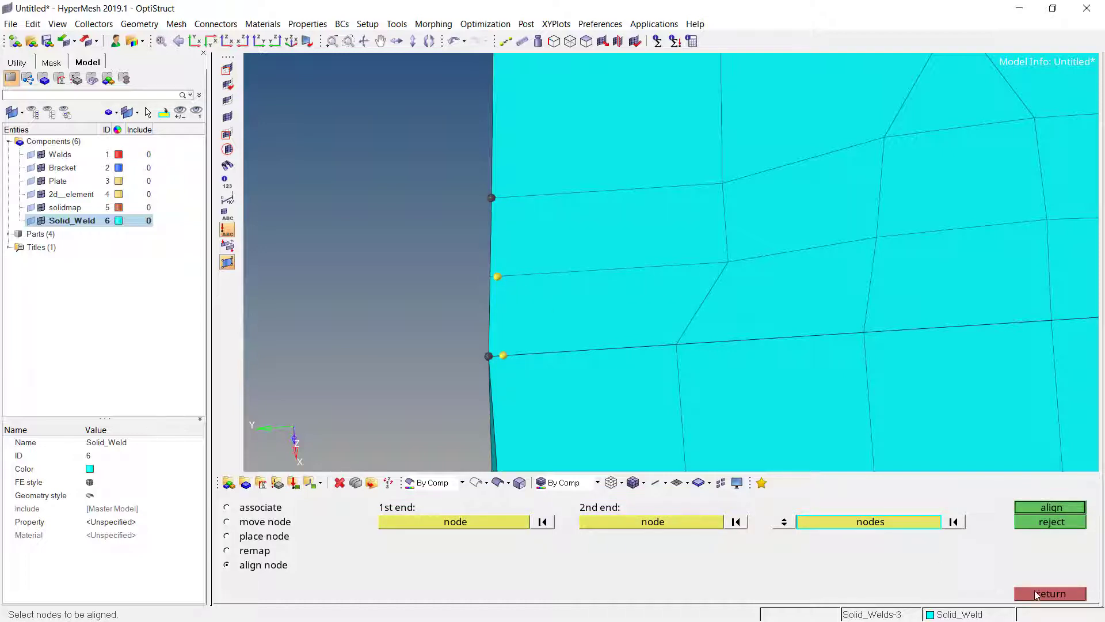
key("F3")
scroll(484, 274, "down", 3)
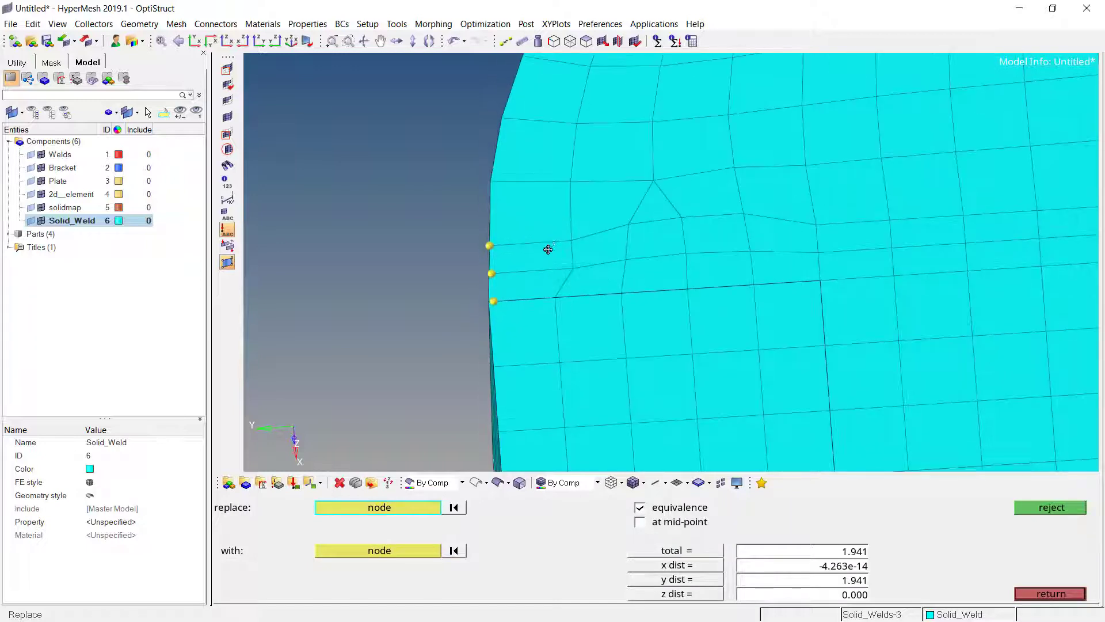
right_click_drag(548, 249, 541, 268, "ctrl")
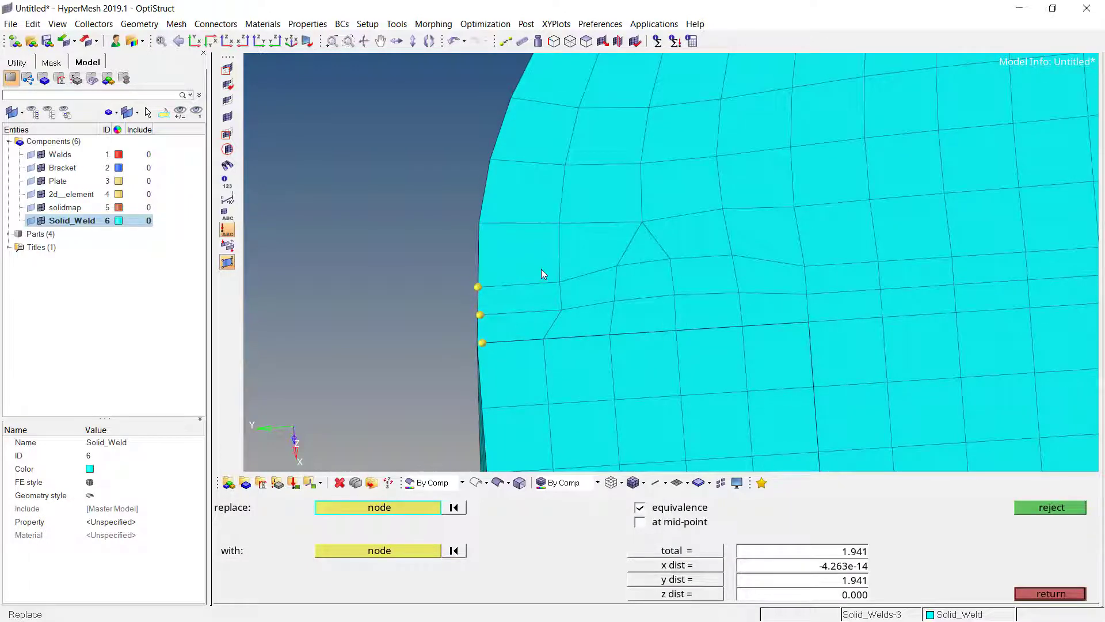
left_click(740, 288)
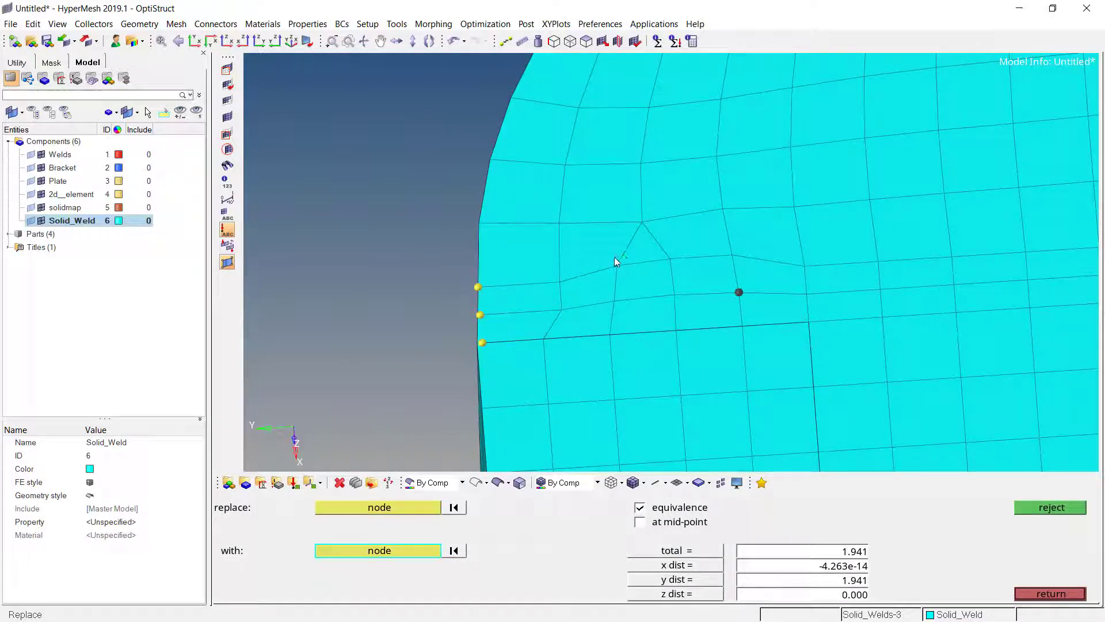
Smooth the plate elements around the distorted transition beside the weld edge and along the rounded corner, using autodecide with 1 iteration.
key("shift+F12")
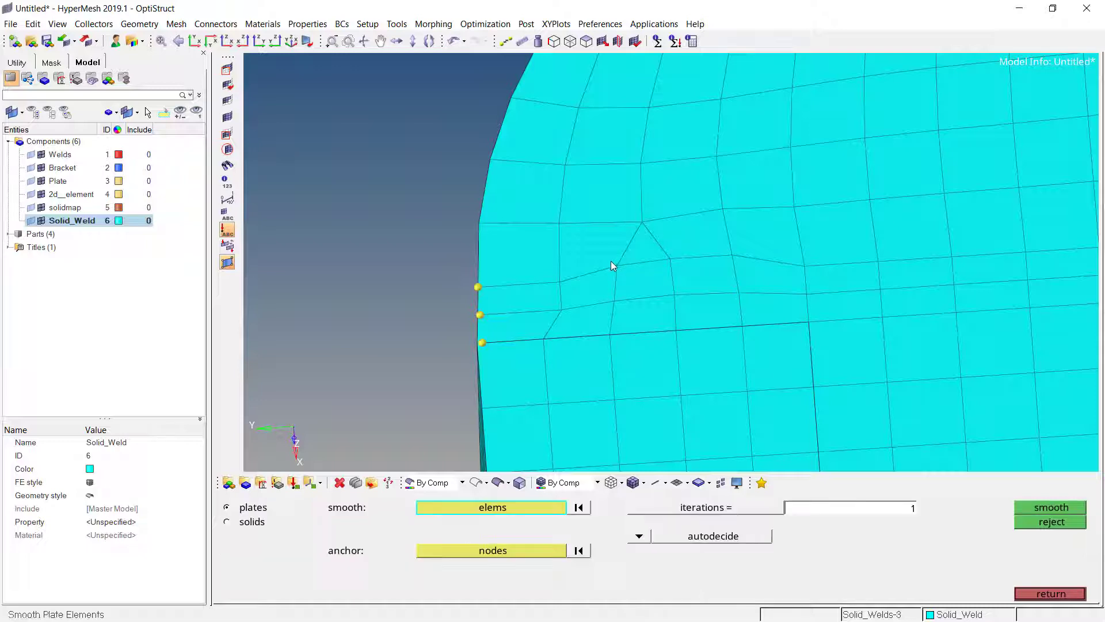
left_click_drag(435, 94, 800, 323, "shift")
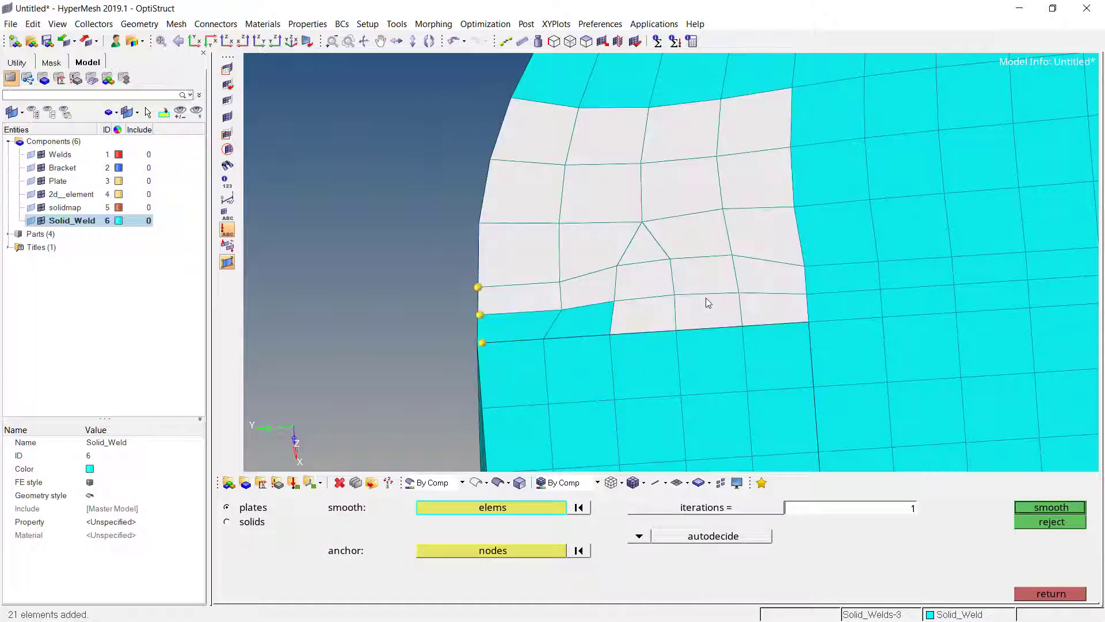
left_click_drag(643, 84, 956, 310, "shift")
right_click_drag(758, 236, 724, 358, "ctrl")
left_click_drag(476, 77, 823, 240, "shift")
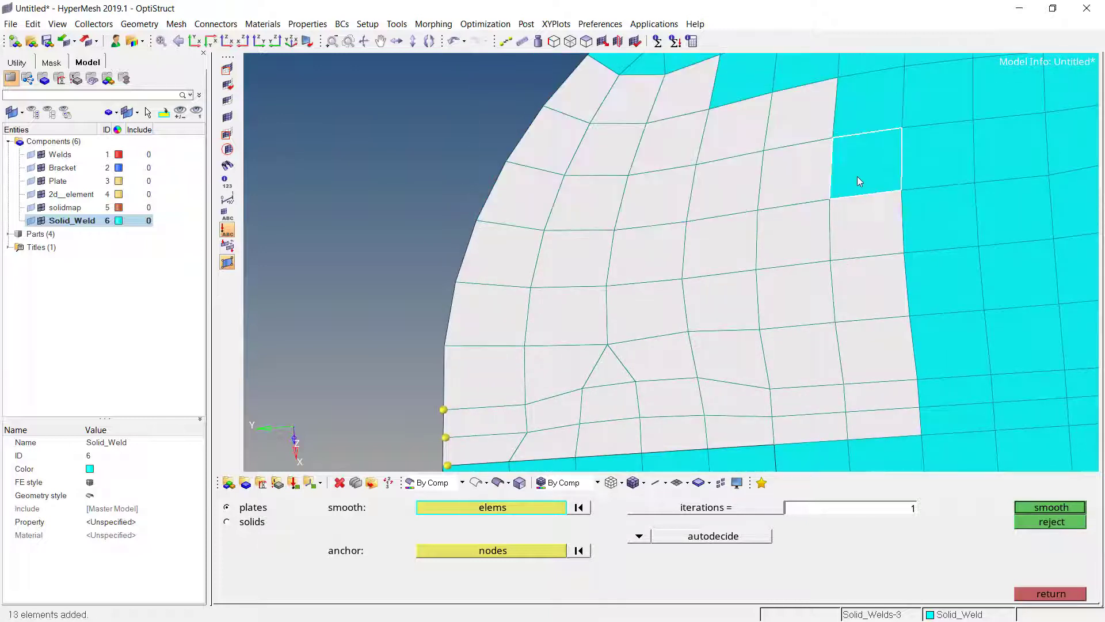
left_click(857, 175)
left_click(845, 90)
middle_click(724, 258)
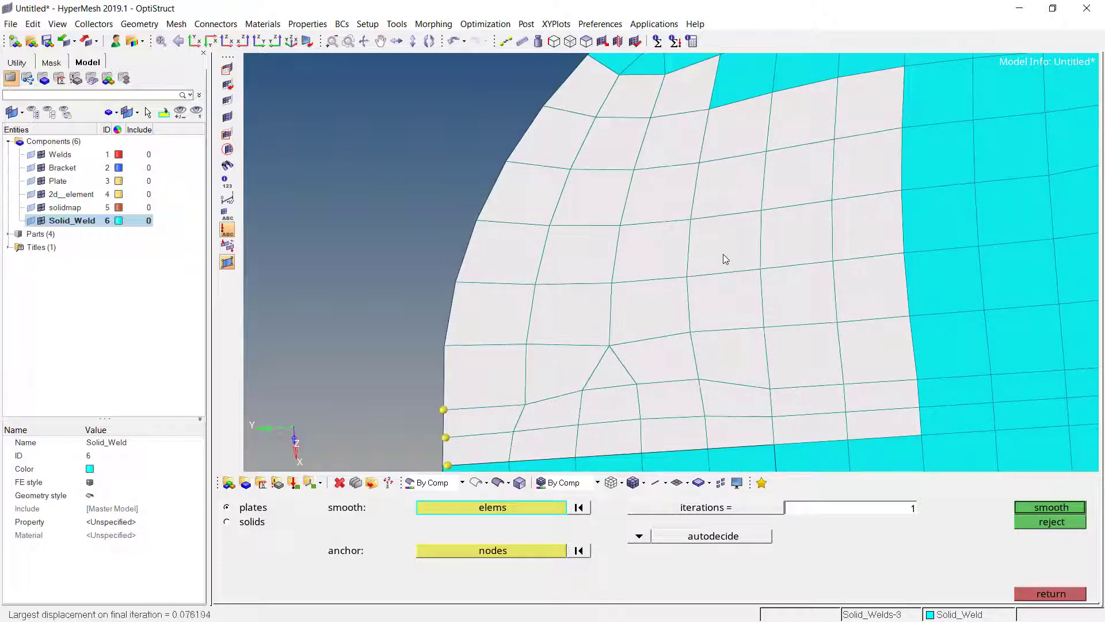
middle_click(724, 258)
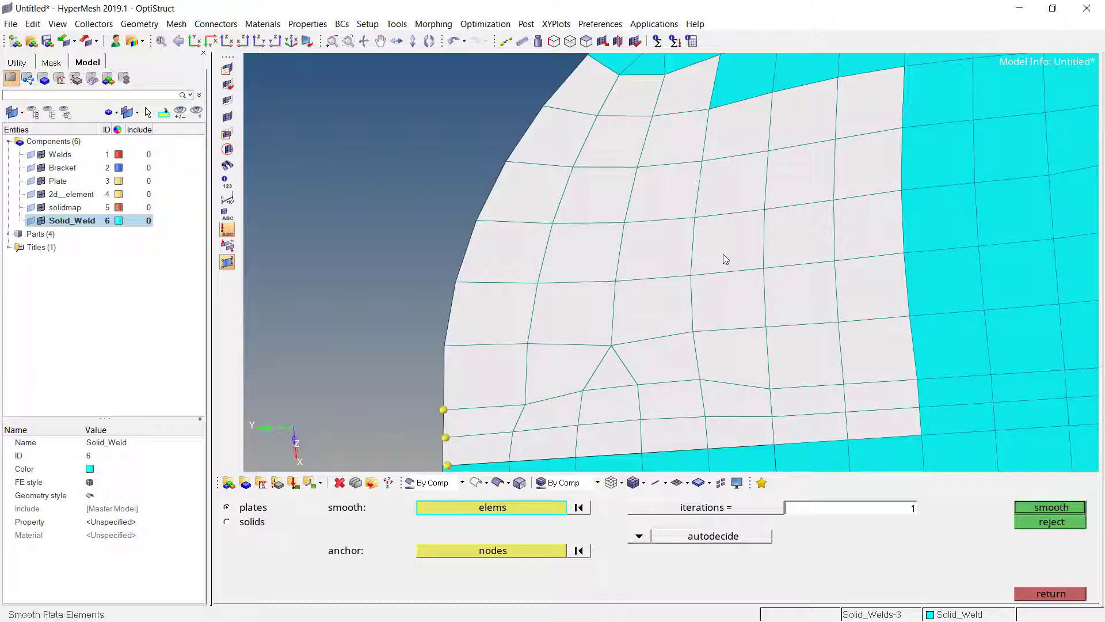
left_click(1039, 507)
left_click(1051, 594)
key("F3")
scroll(662, 257, "down", 5)
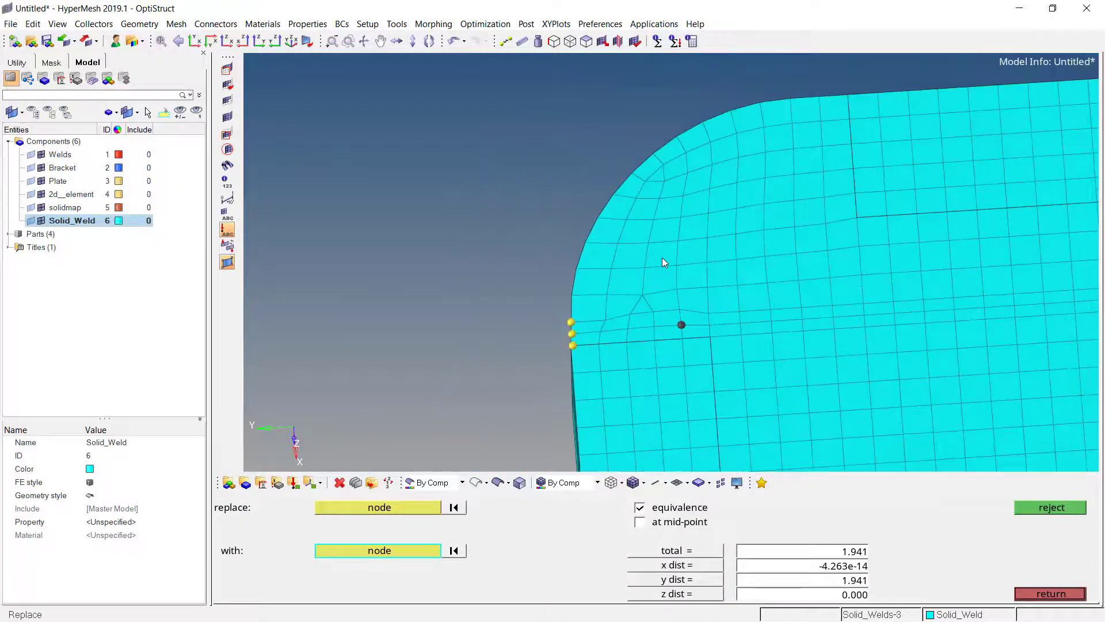
left_click_drag(695, 198, 612, 313, "ctrl")
scroll(612, 314, "up", 2)
left_click(1043, 594)
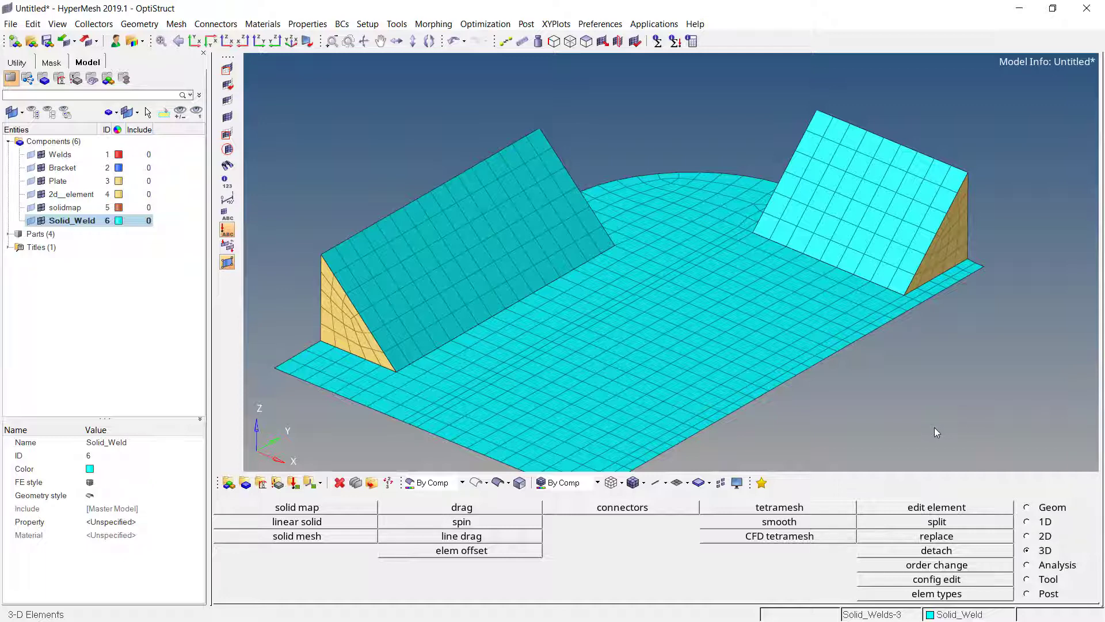
Preview the coincident nodes across all elements with a tolerance of 0.010.
key("shift+F3")
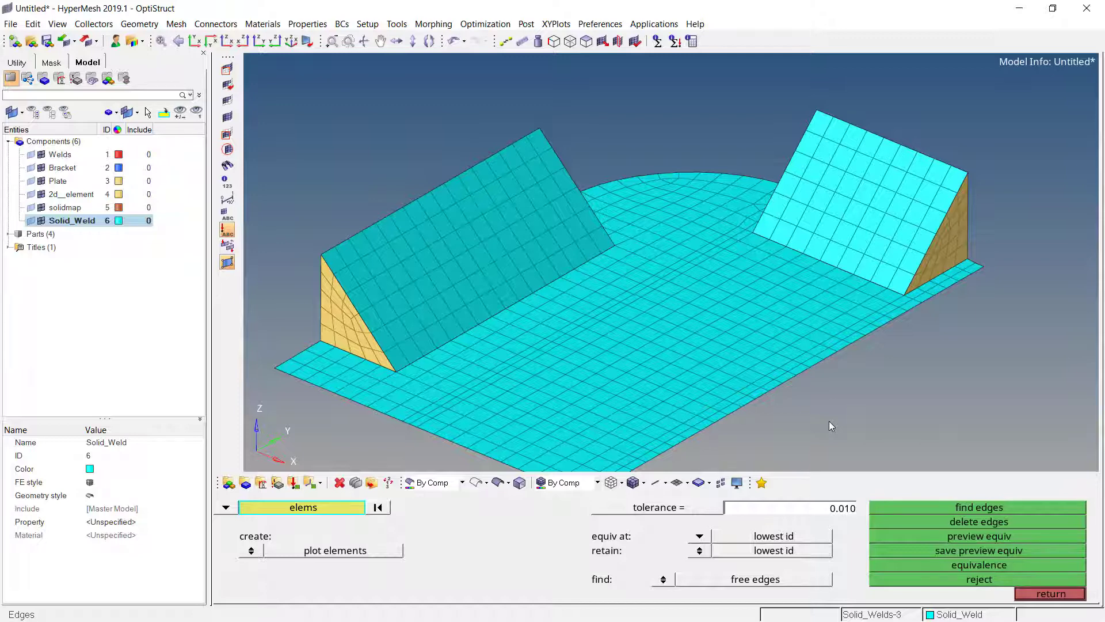
left_click(315, 511)
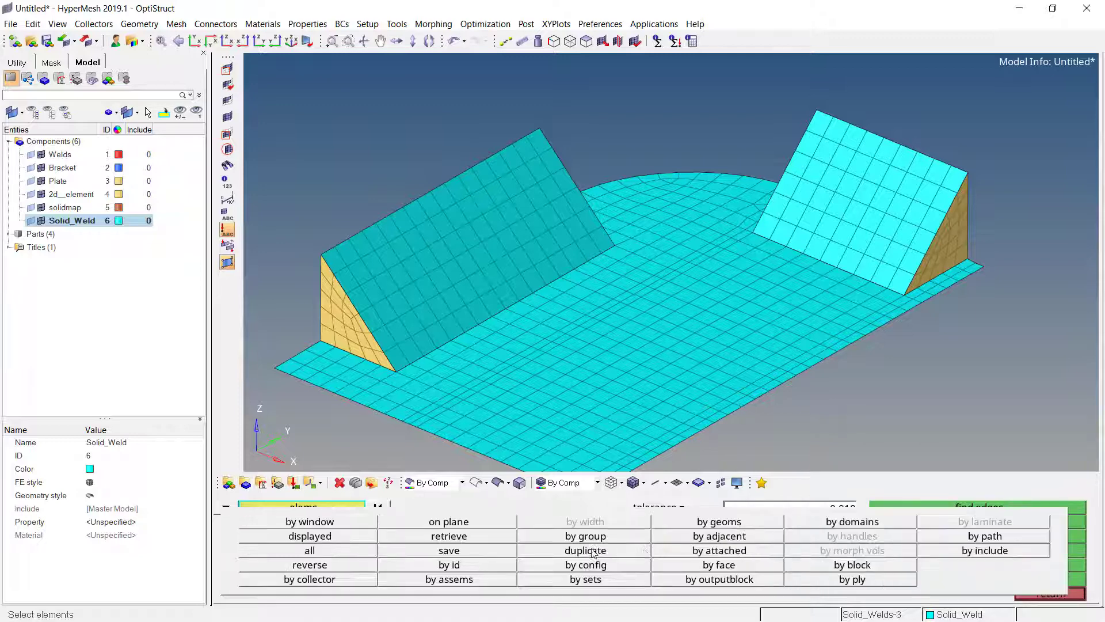
left_click(317, 546)
left_click(978, 537)
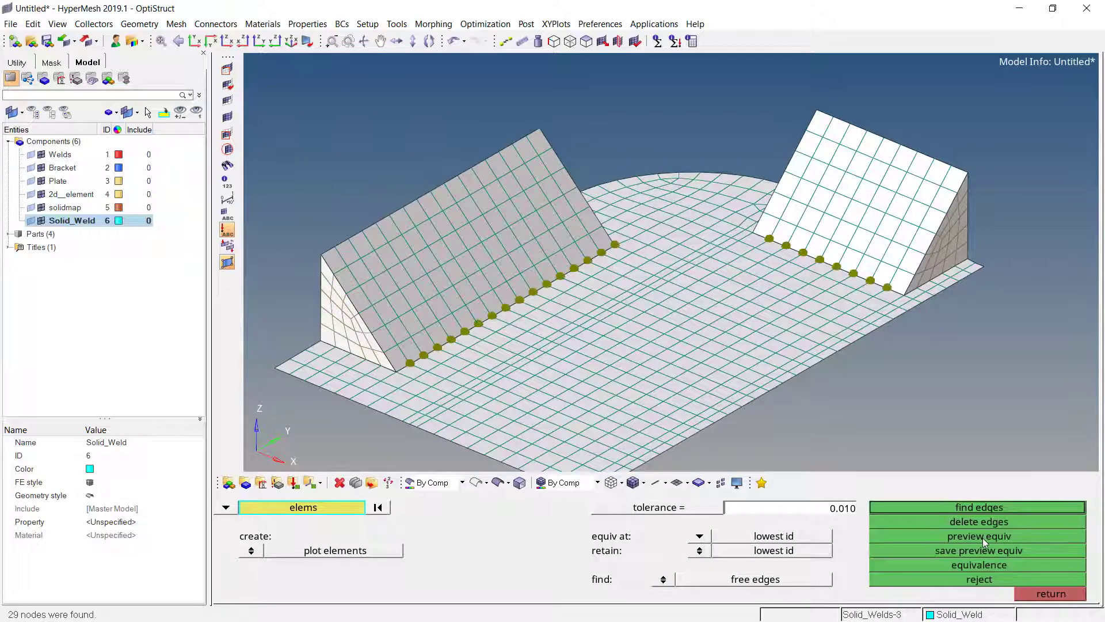
left_click(831, 510)
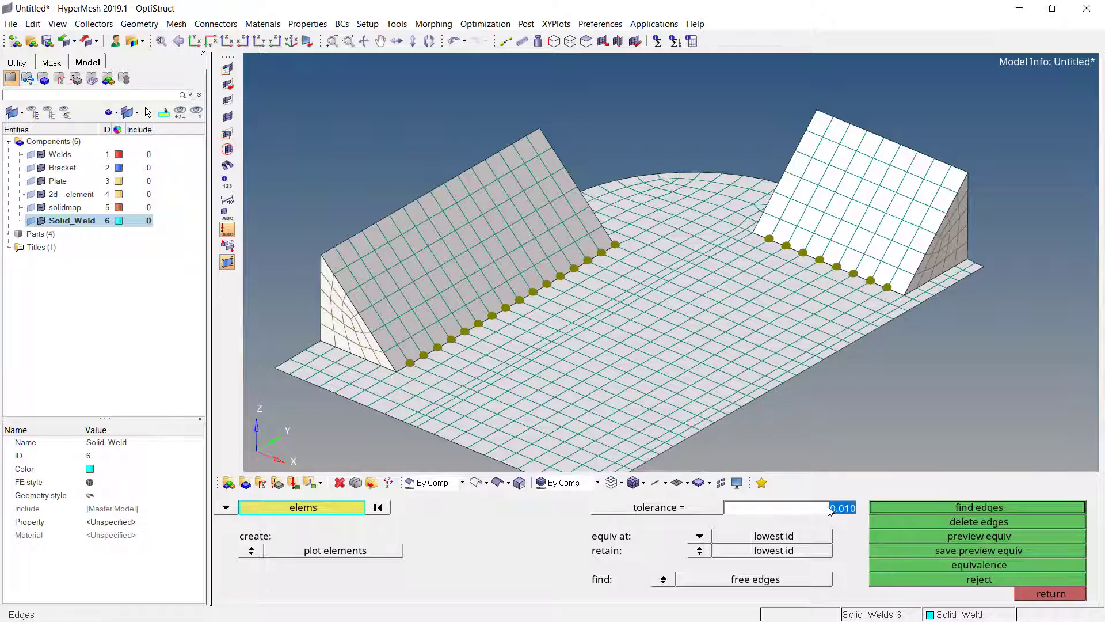
left_click(980, 537)
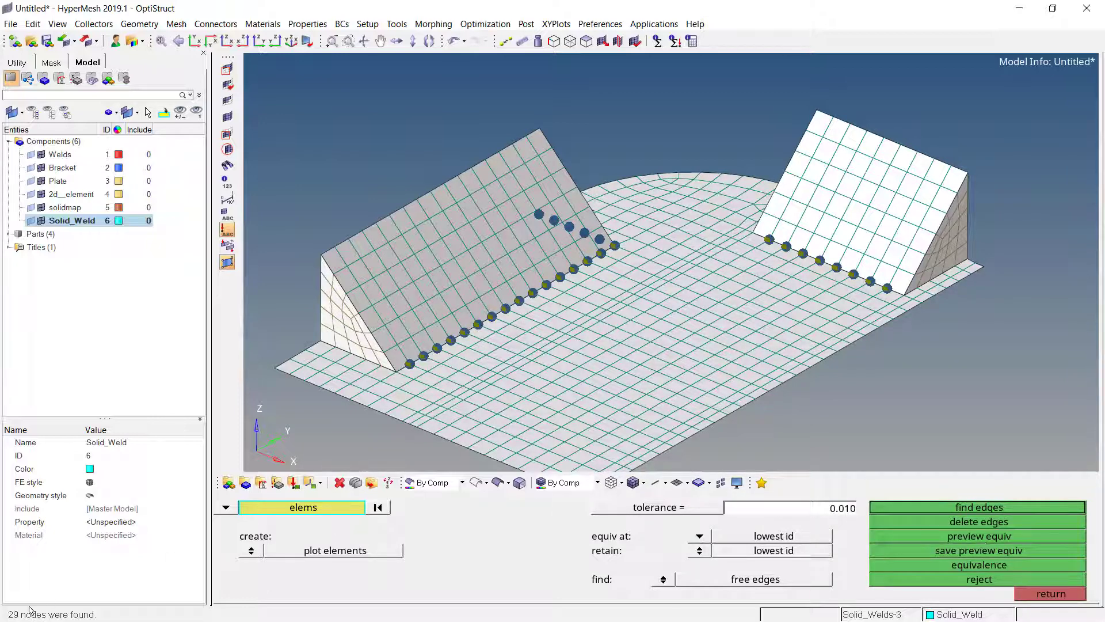
Set the equivalence tolerance to 0.1, then preview and equivalence the coincident nodes between the plate and weld meshes.
left_click(839, 510)
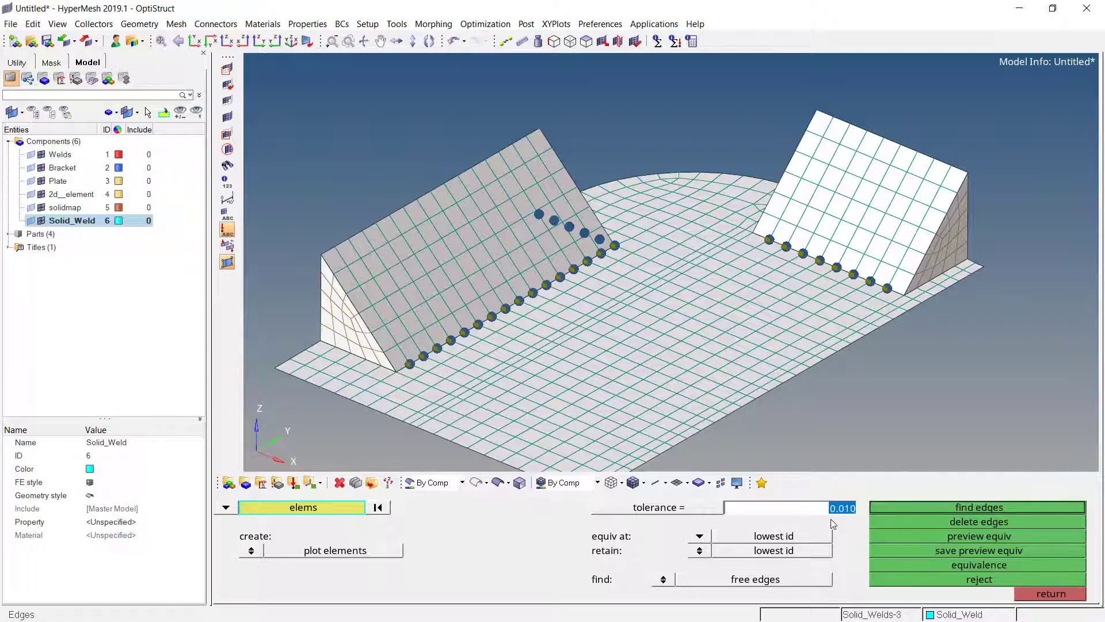
type("0.1")
key("Return")
left_click(965, 537)
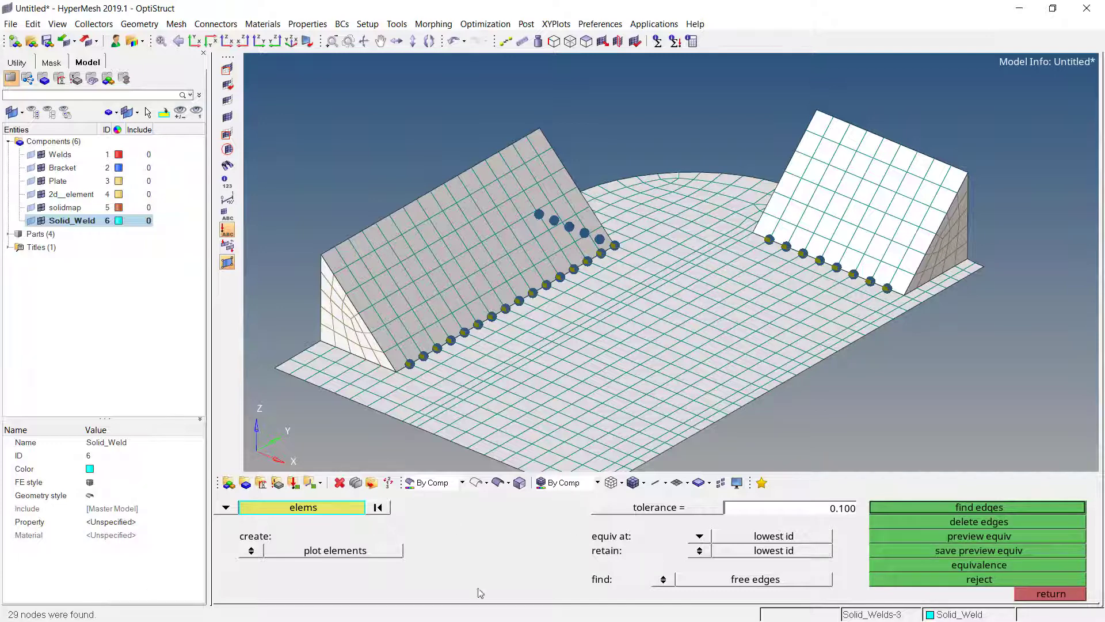
left_click(948, 563)
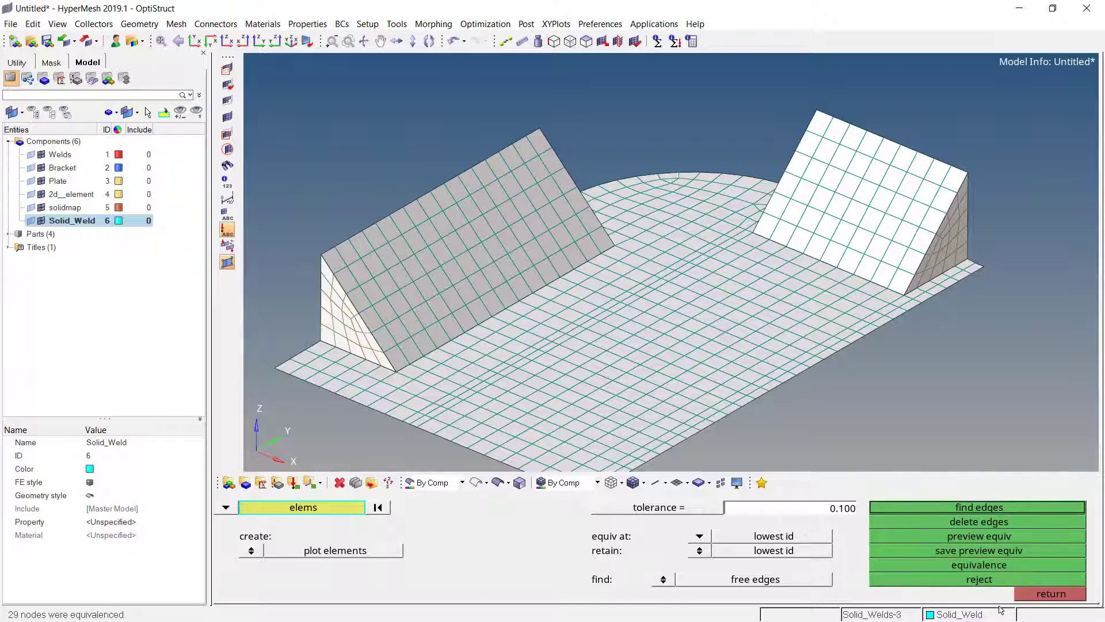
left_click(1050, 593)
Find the free edges of all displayed plate and weld elements.
scroll(773, 203, "up", 5)
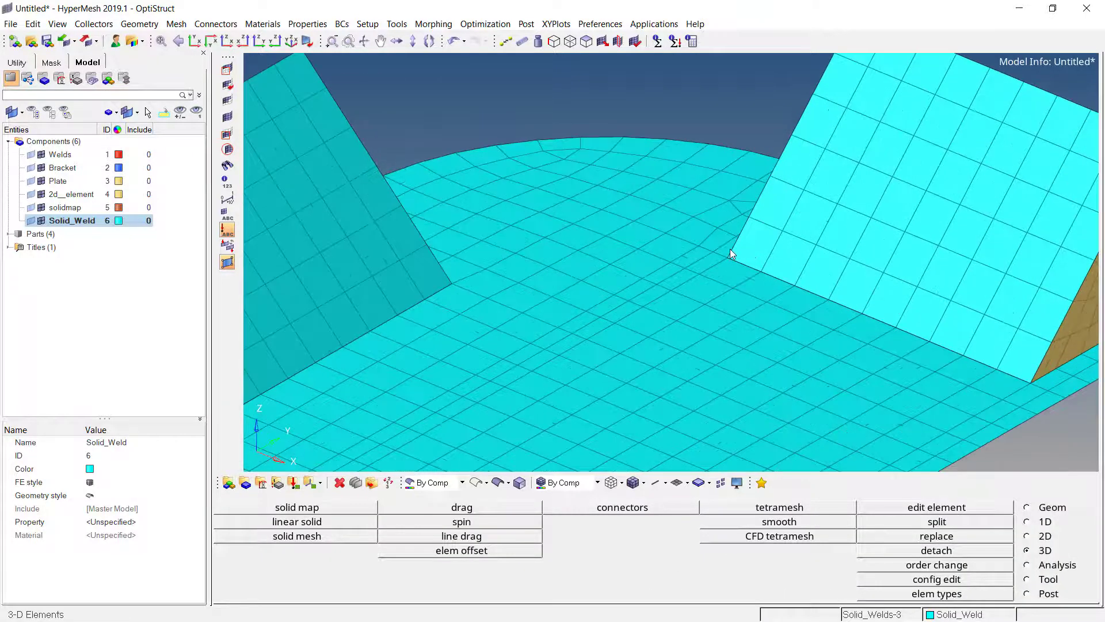
scroll(730, 248, "down", 2)
key("shift+F3")
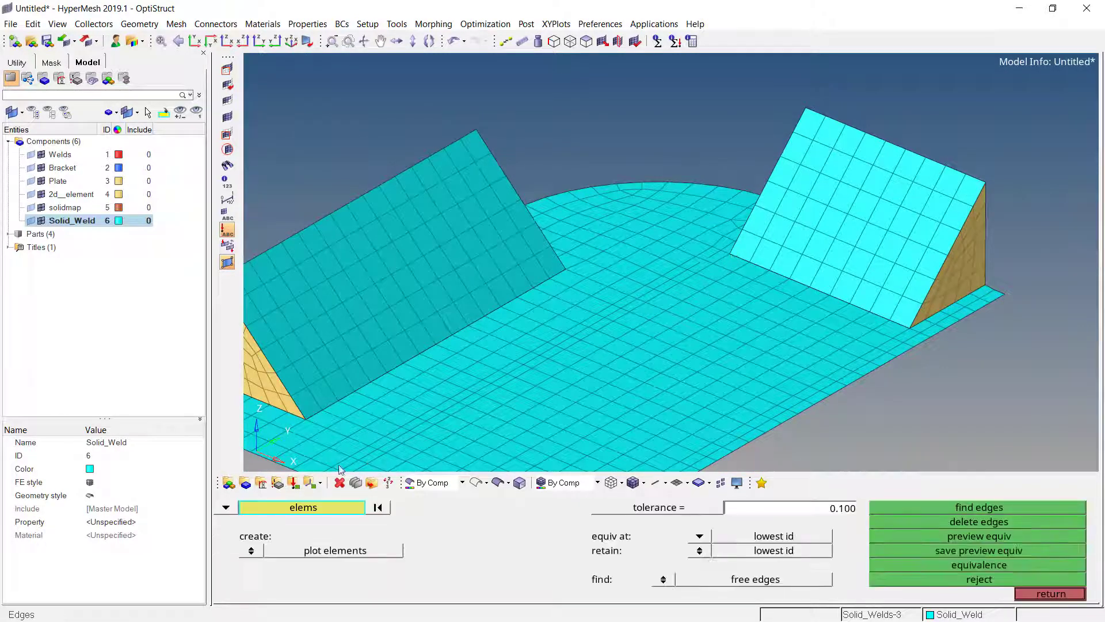
left_click(309, 508)
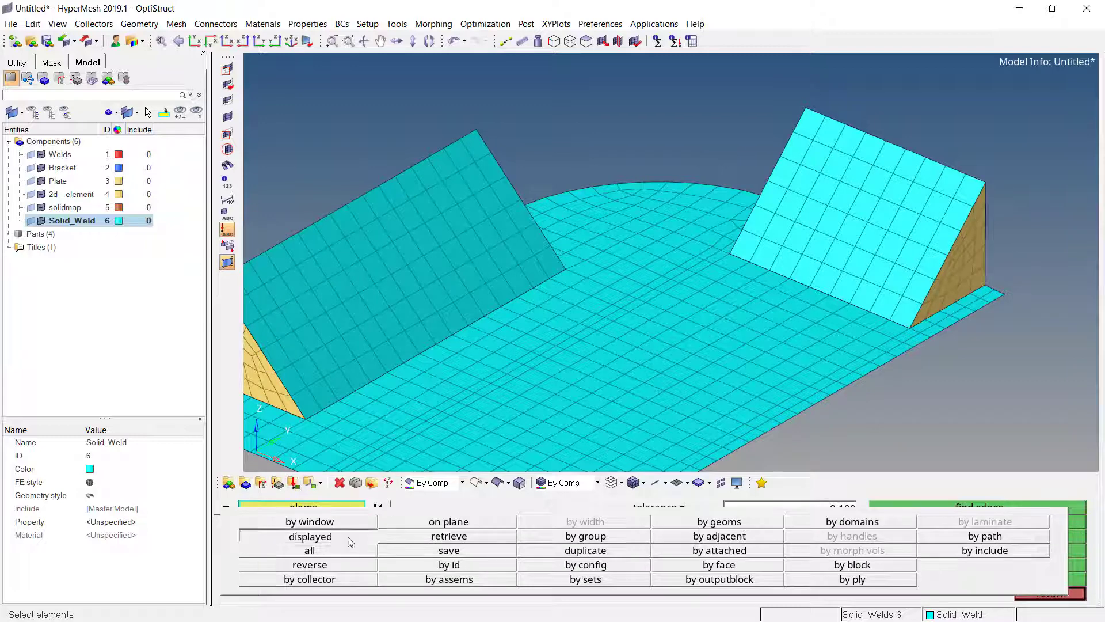
left_click(309, 536)
scroll(818, 344, "up", 2)
scroll(817, 344, "down", 2)
left_click(982, 508)
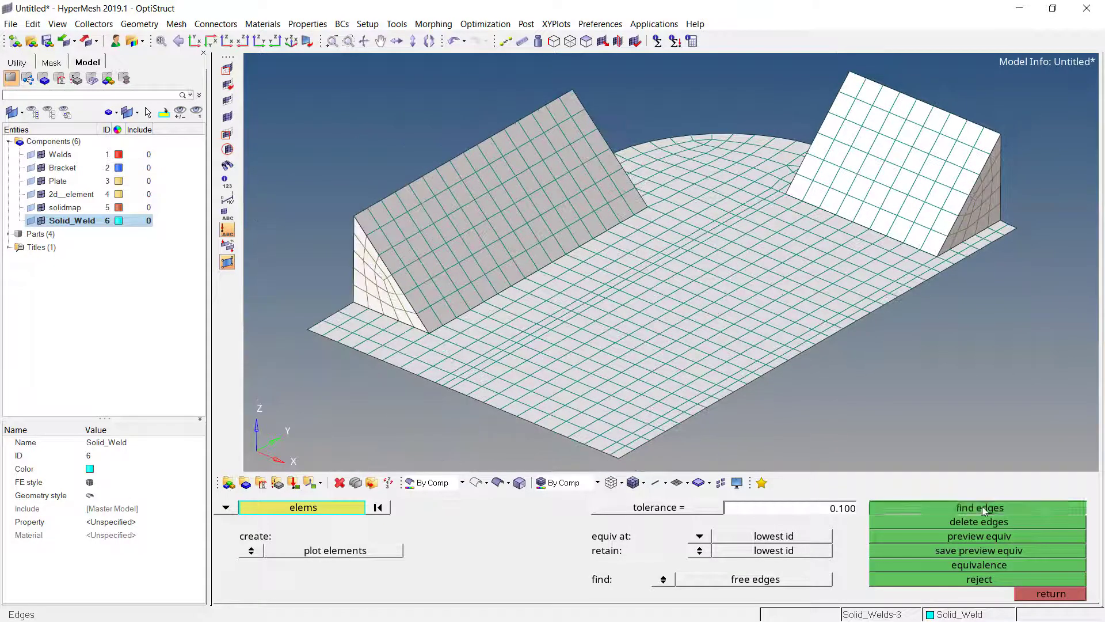
left_click(1044, 594)
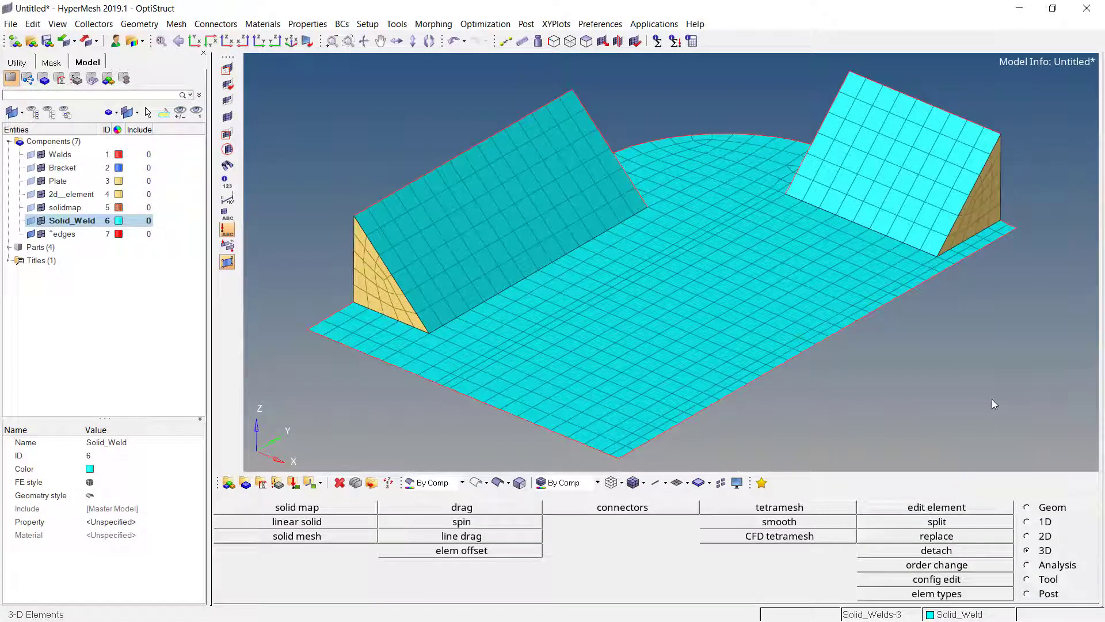
Review the ^edges component to check the plate-to-weld connection, and delete the found edges.
right_click(75, 235)
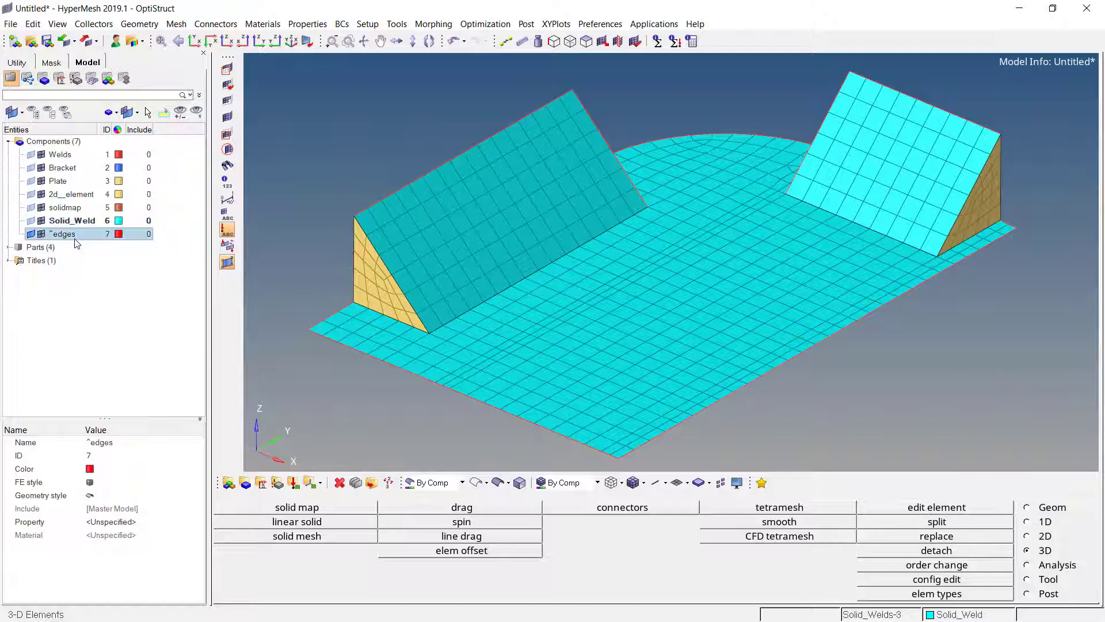
left_click(103, 340)
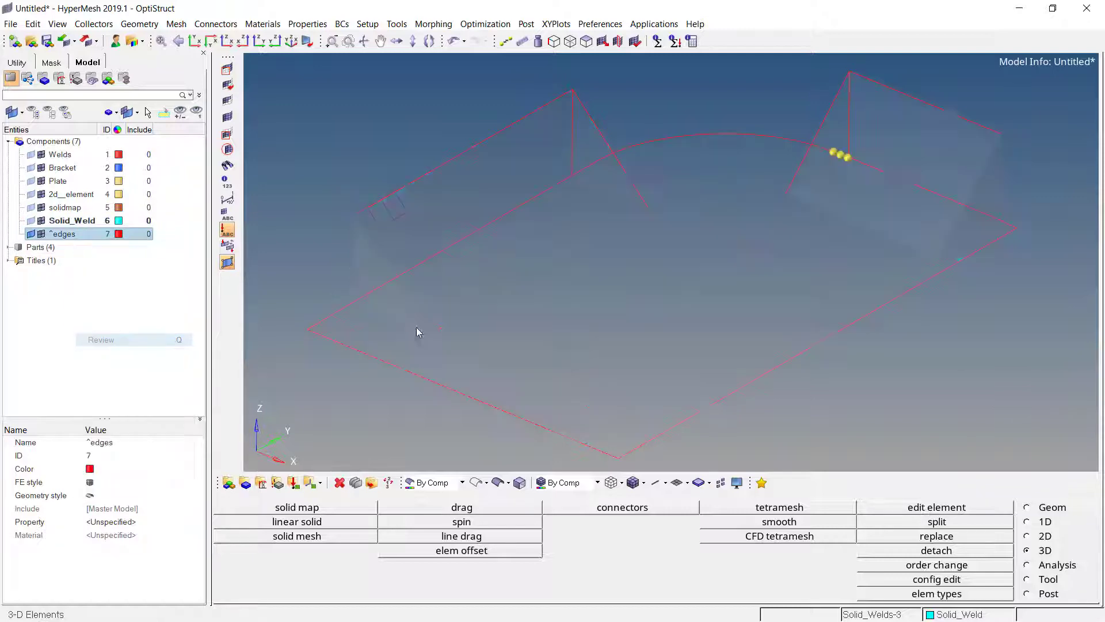
mouse_move(733, 229)
left_mouse_down("ctrl")
mouse_move(809, 225)
mouse_move(770, 249)
mouse_move(731, 180)
mouse_move(751, 234)
mouse_move(754, 214)
left_mouse_up("ctrl")
scroll(785, 228, "down", 2, "ctrl")
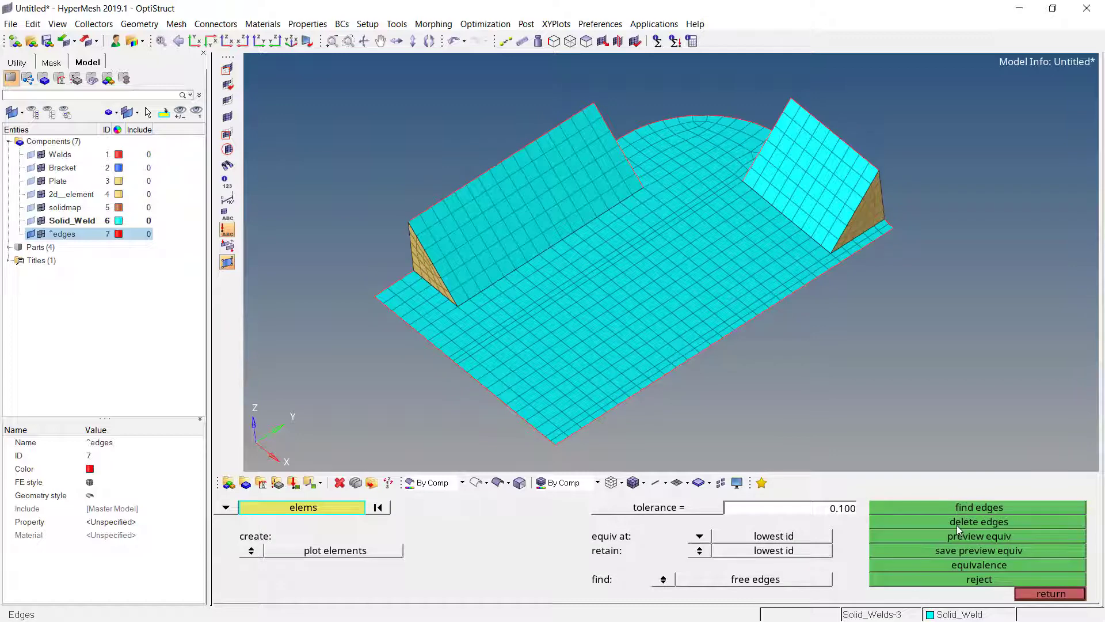
left_click(957, 525)
left_click(1031, 592)
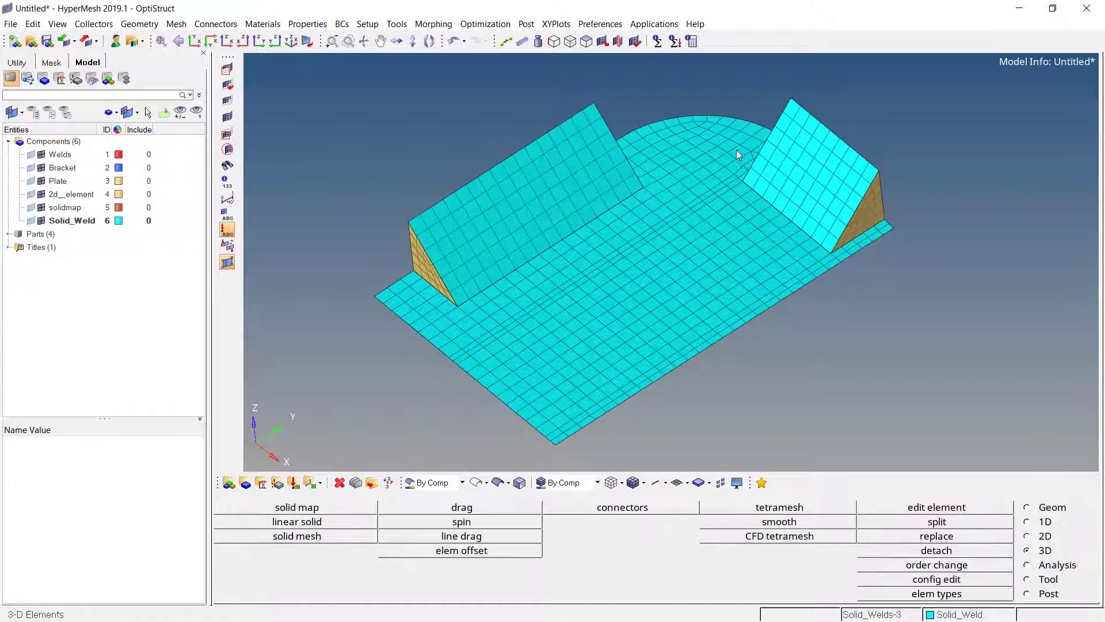
Remesh the plate elements in the rounded corner beside the weld with element size 4, setting the element type to quads for all surfaces.
scroll(710, 116, "up", 4)
scroll(687, 137, "up", 3, "ctrl")
left_click_drag(626, 147, 742, 201, "ctrl")
right_click_drag(703, 182, 638, 261, "ctrl")
key("F12")
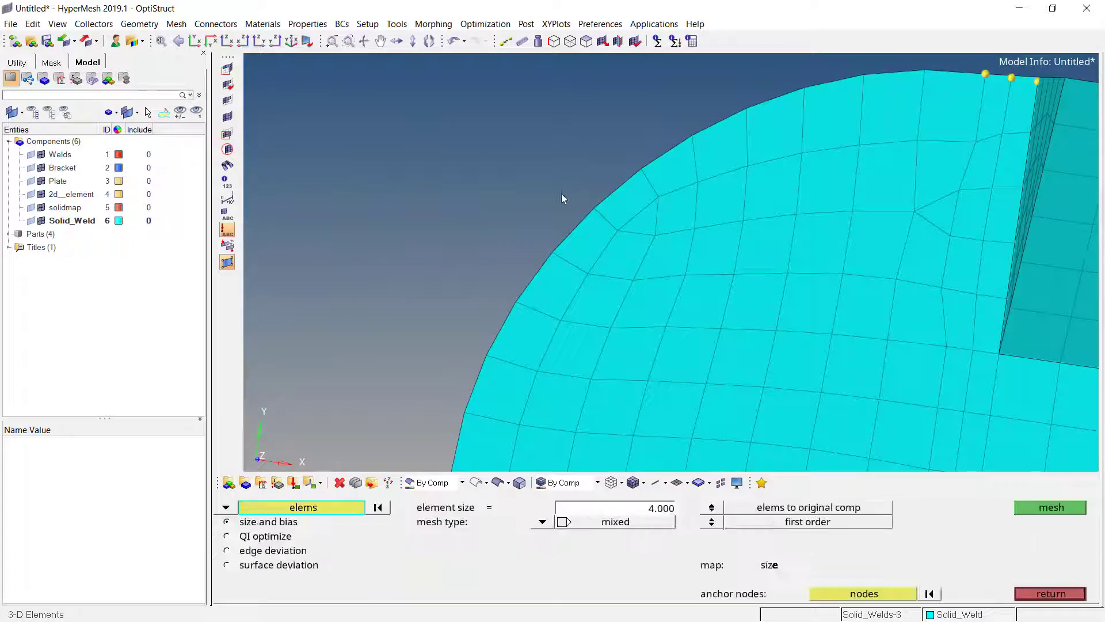
mouse_move(464, 91)
left_mouse_down("shift")
mouse_move(706, 170)
mouse_move(928, 324)
mouse_move(947, 356)
mouse_move(993, 107)
left_mouse_up("shift")
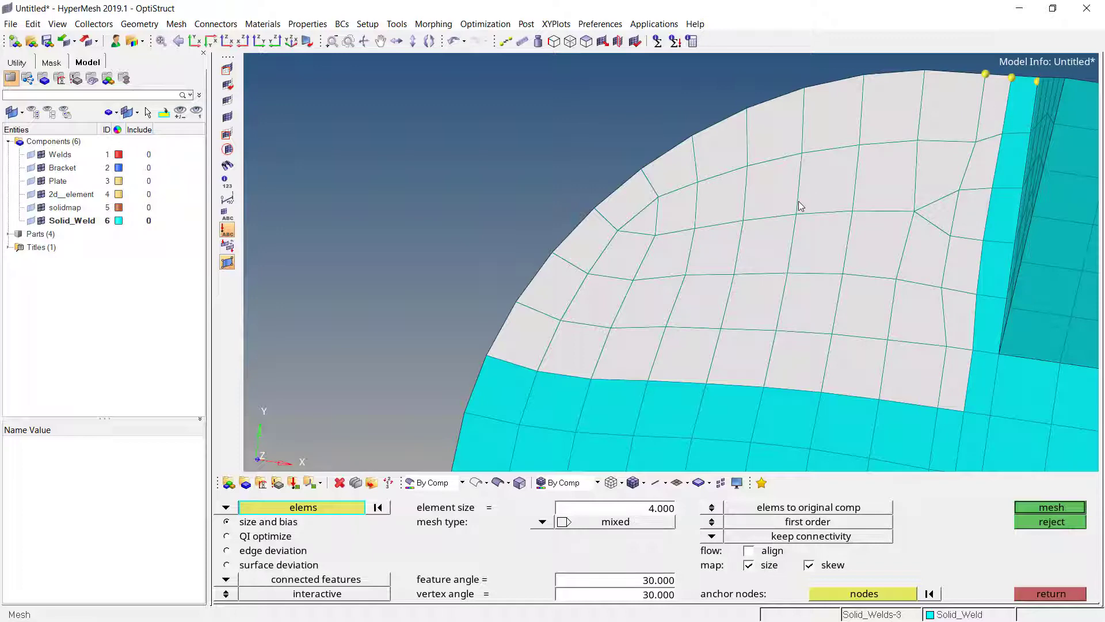
middle_click(800, 206)
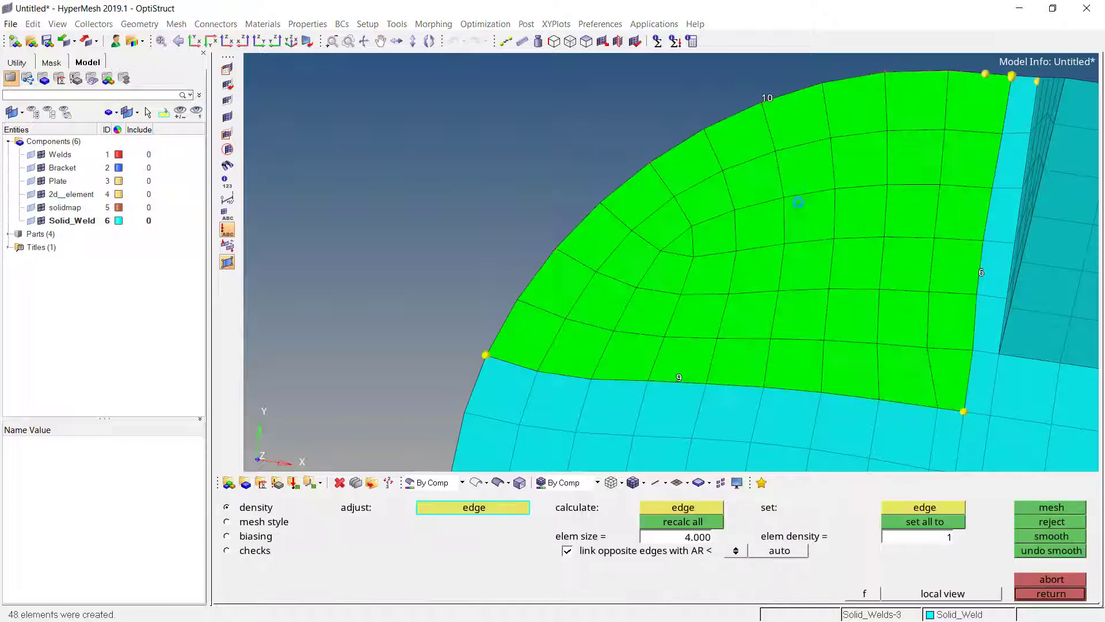
left_click(245, 521)
left_click(395, 567)
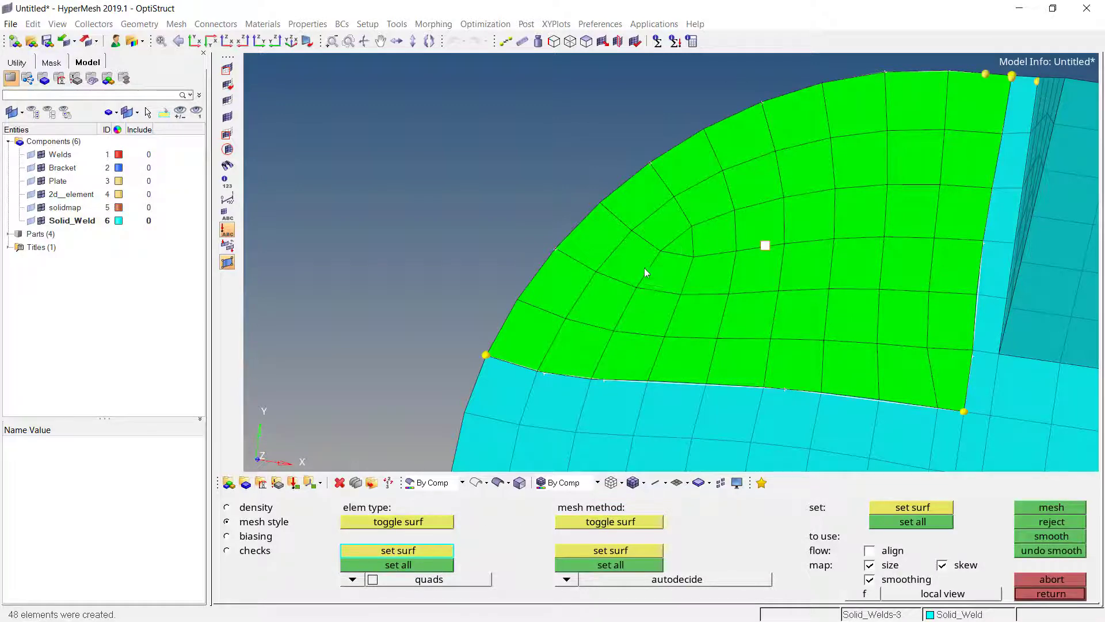
middle_click(621, 209)
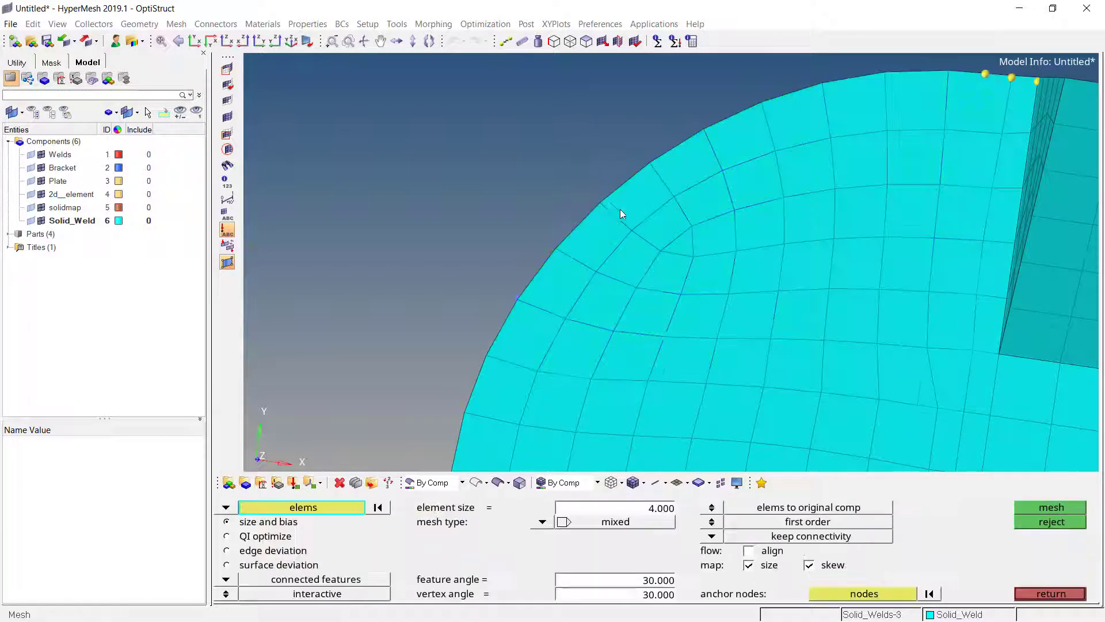
left_click(1043, 593)
Display the mesh by element quality and examine the remeshed plate corner for failed elements.
left_click(567, 482)
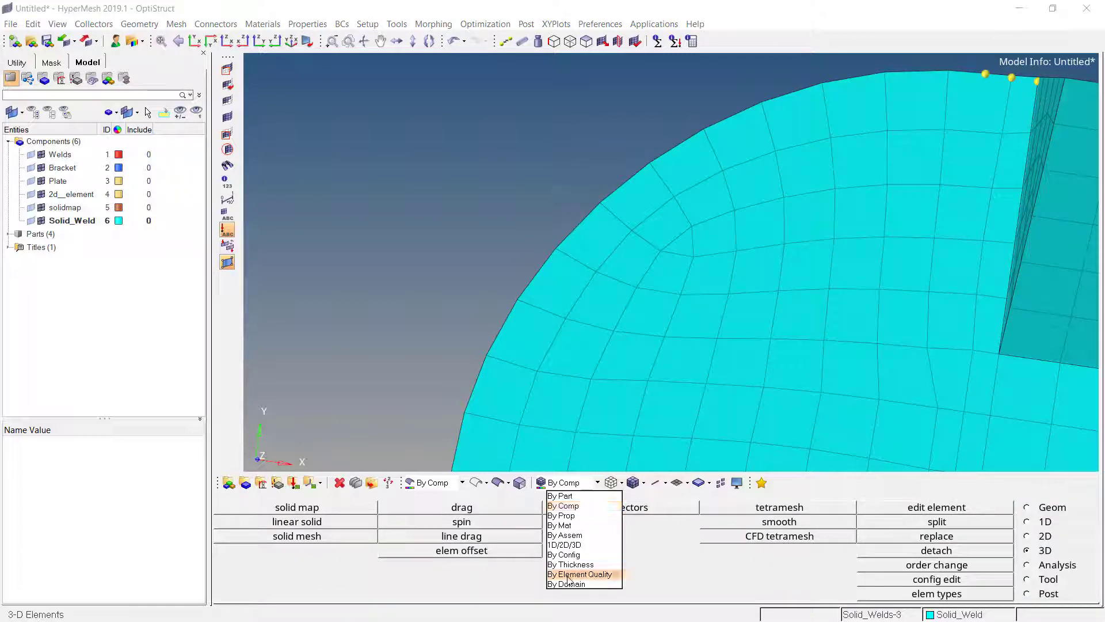
left_click(573, 574)
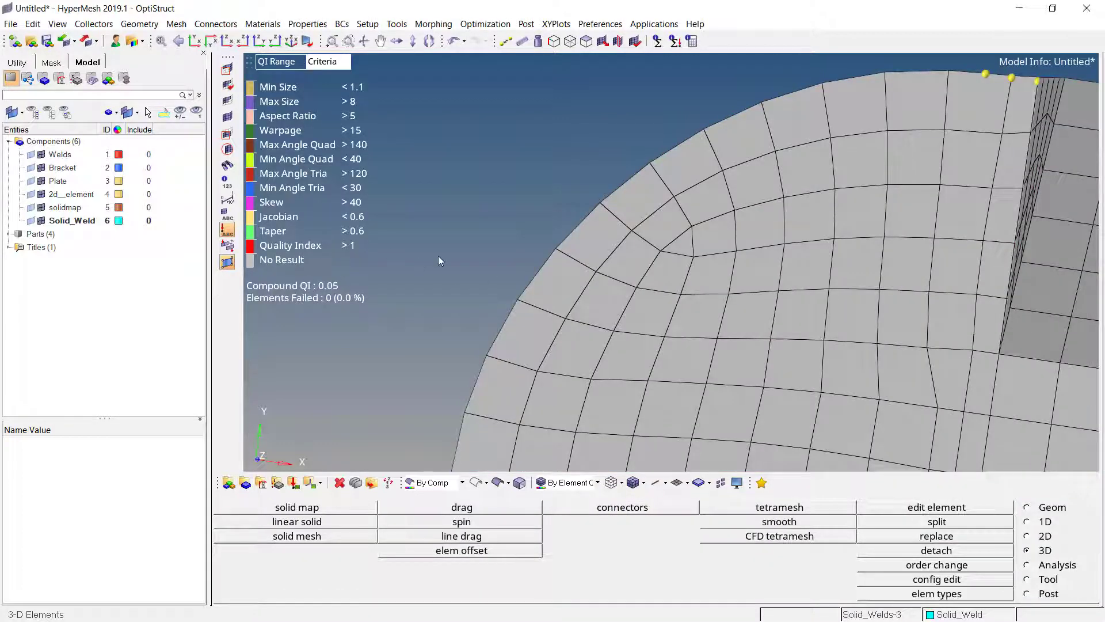
scroll(439, 260, "down", 2)
scroll(772, 307, "up", 2)
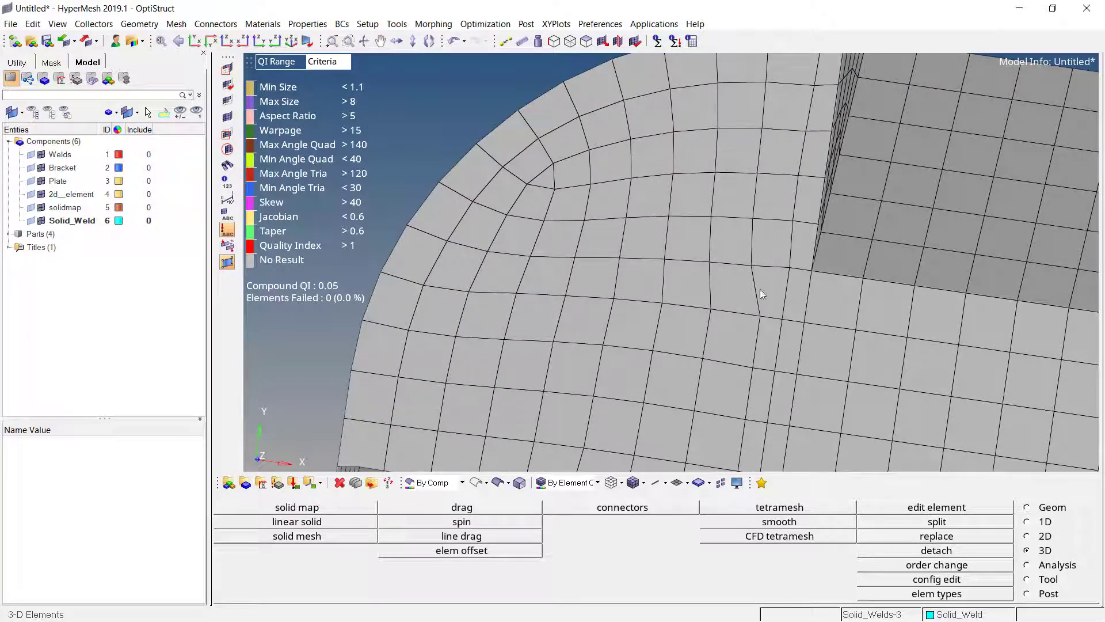
Optimize the distorted plate elements beside the weld corner with the quality index Element Optimize tool.
left_click(1028, 536)
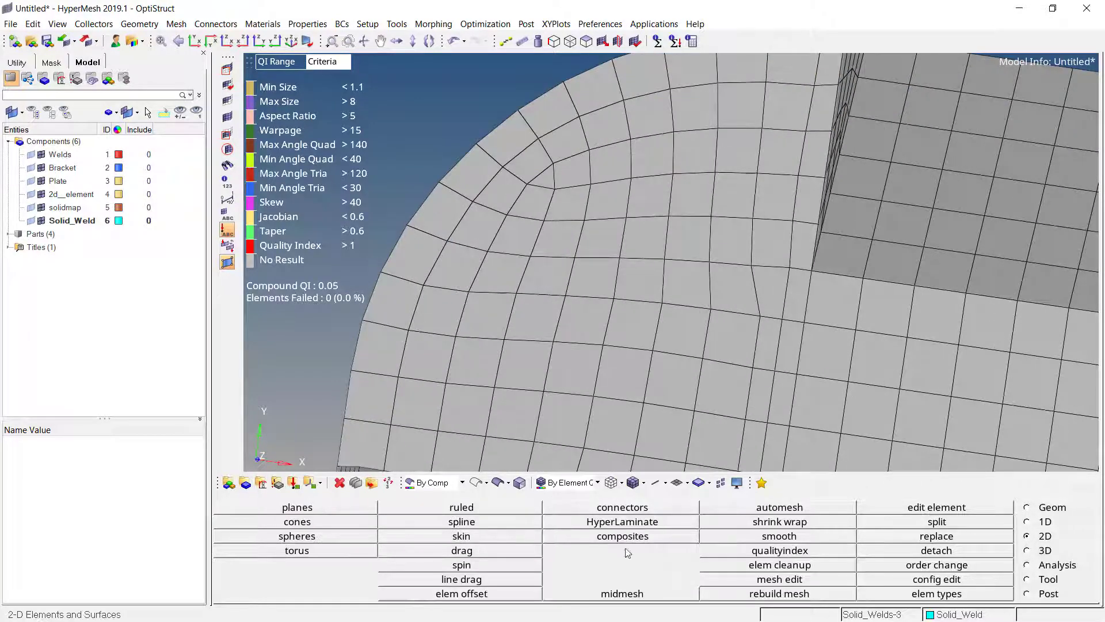
left_click(783, 554)
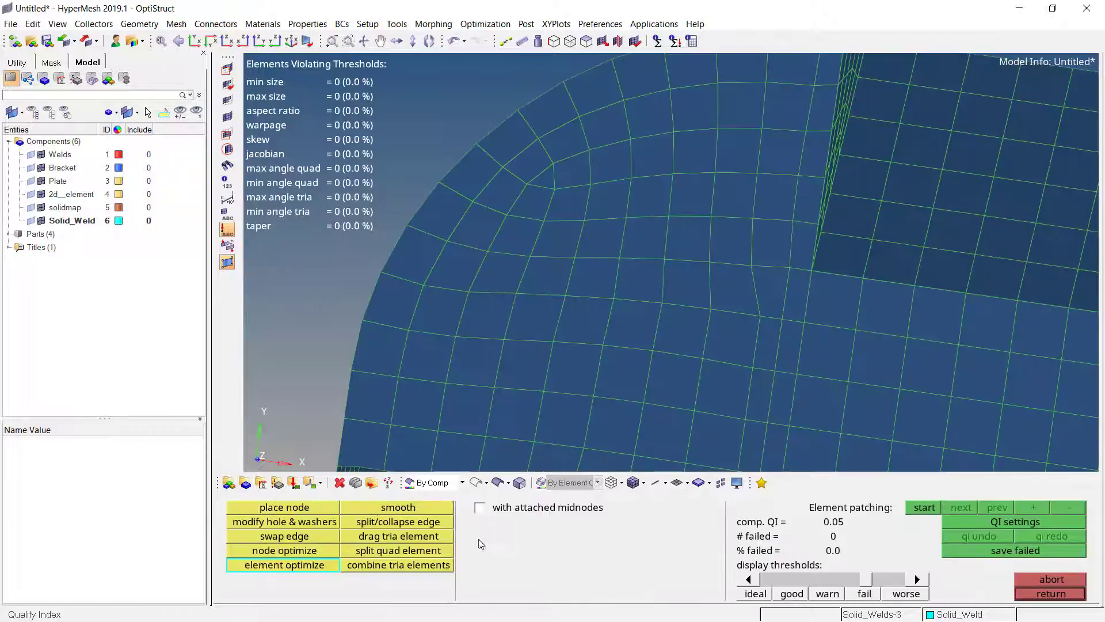
left_click(741, 283)
left_click(747, 305)
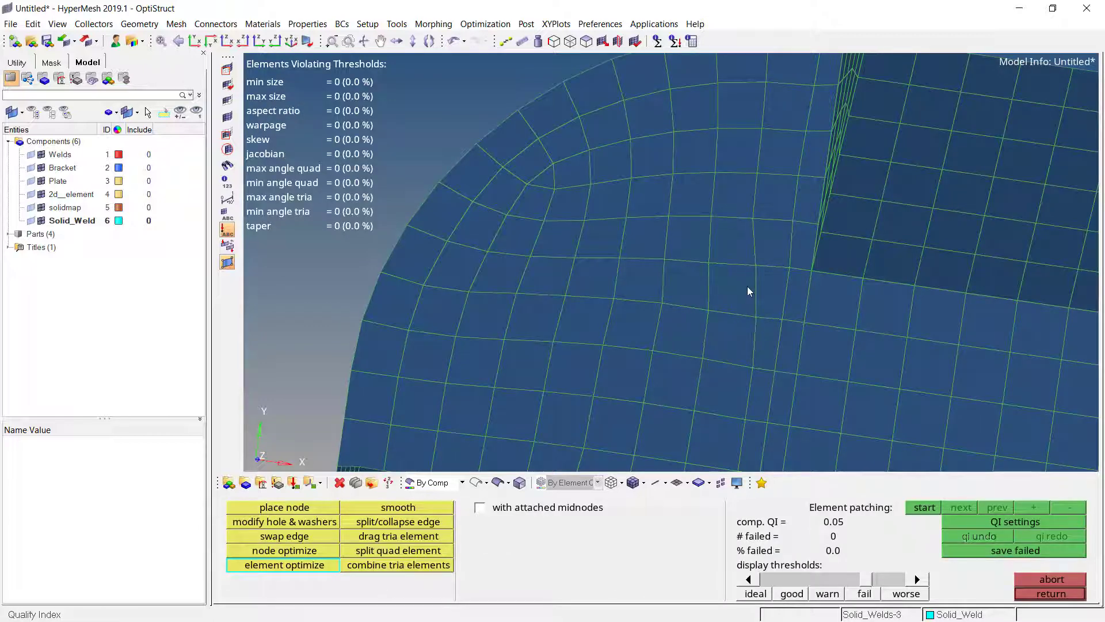
left_click(750, 245)
left_click(754, 187)
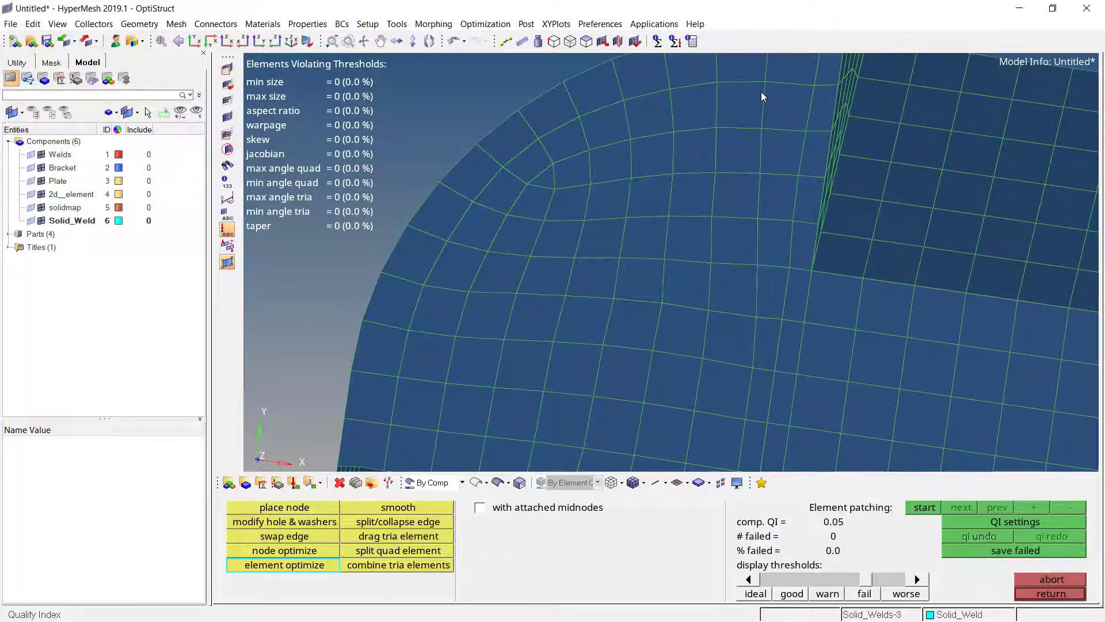
scroll(731, 184, "down", 2)
left_click(730, 187)
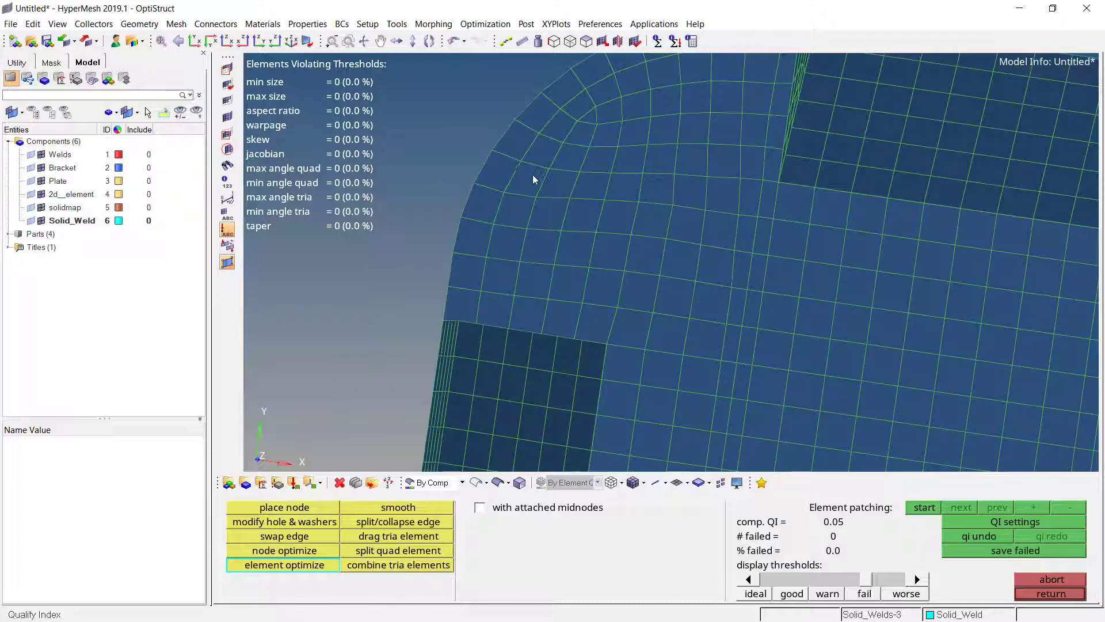
scroll(534, 175, "down", 2)
left_click_drag(611, 328, 519, 247, "ctrl")
scroll(519, 247, "up", 5)
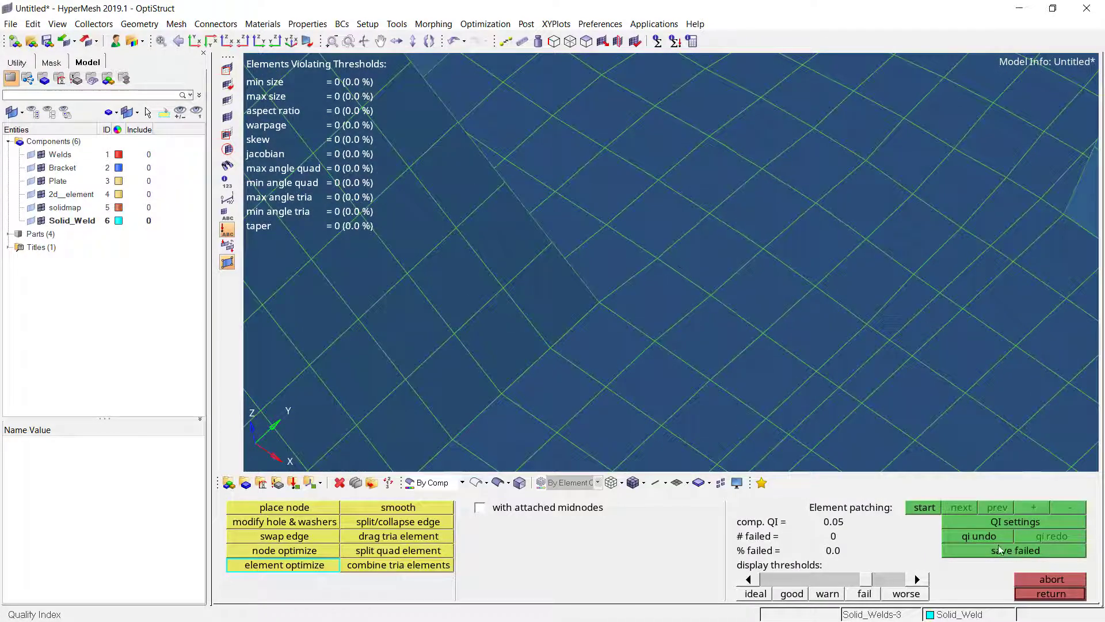
left_click(1044, 599)
Color the mesh by component and display the geometry of all components.
scroll(665, 266, "down", 3)
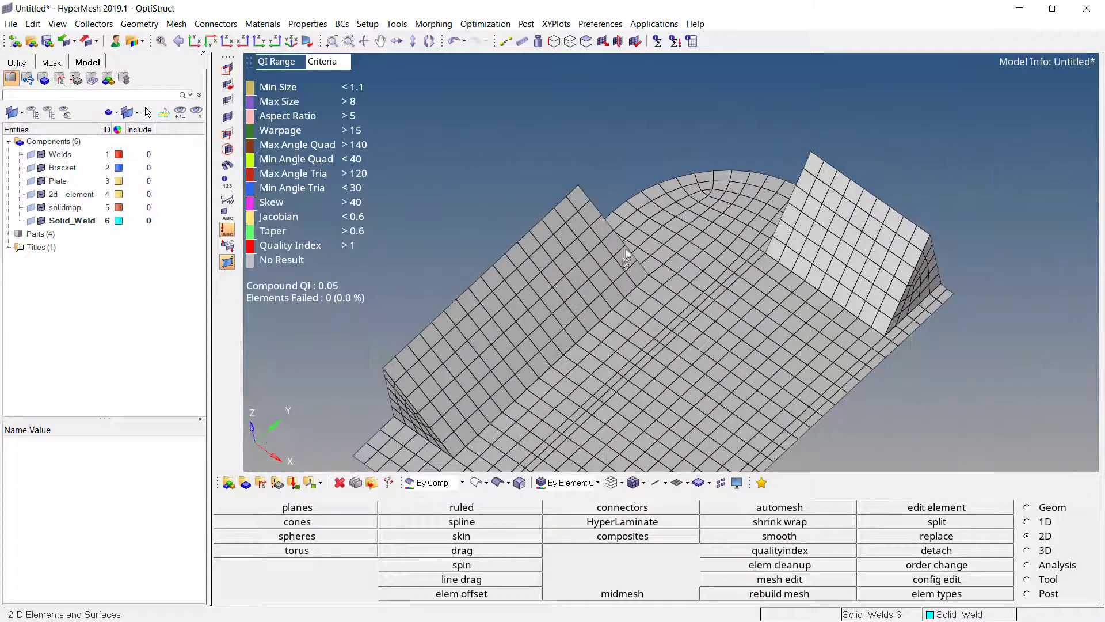
left_click(597, 483)
left_click(567, 498)
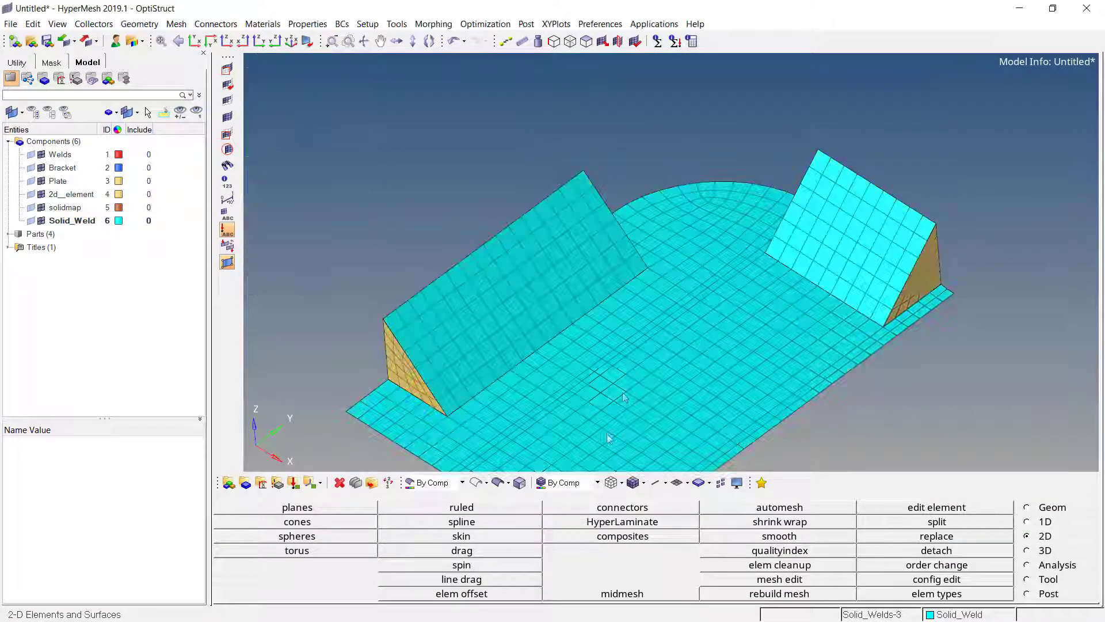
scroll(667, 297, "down", 2)
key("d")
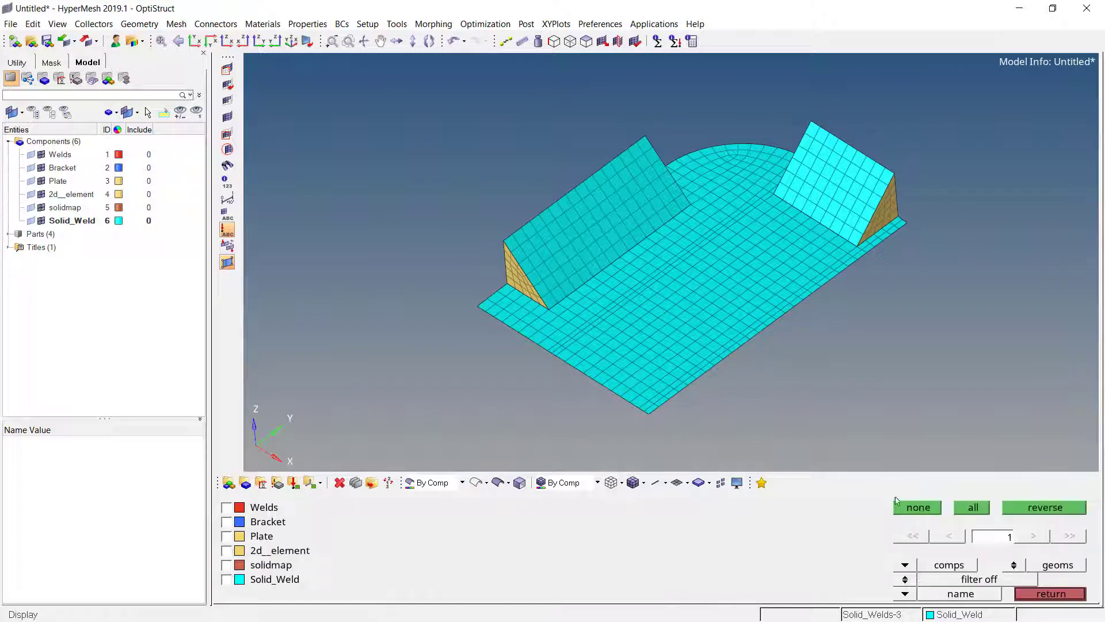
left_click(972, 507)
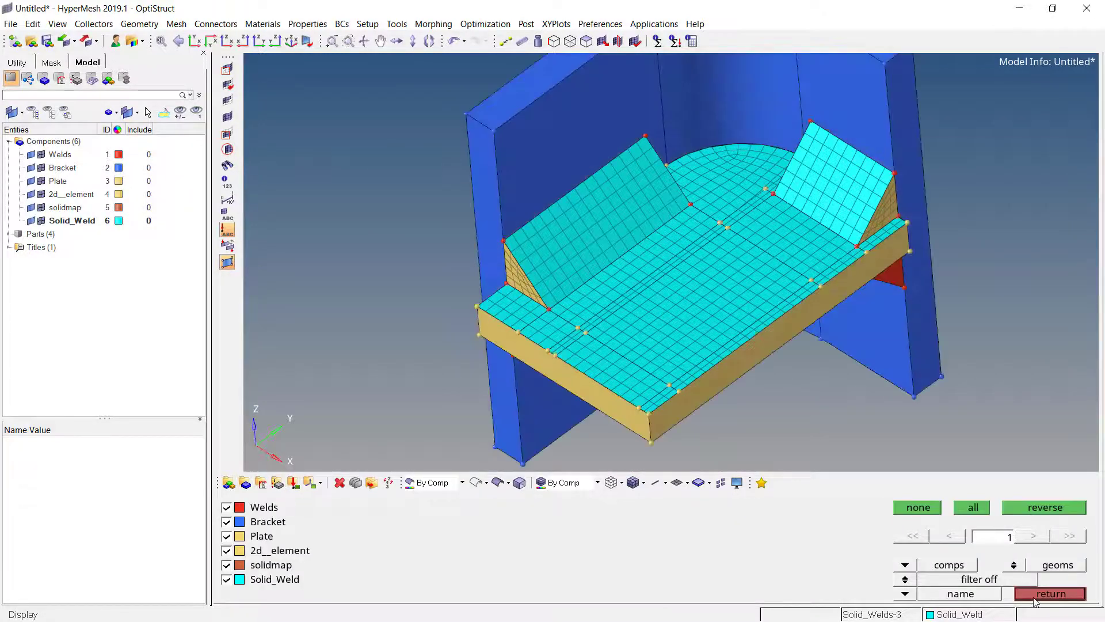
left_click(1036, 594)
Create 3 evenly spaced nodes along the vertical edge at the plate's front corner.
left_click_drag(602, 246, 581, 202, "ctrl")
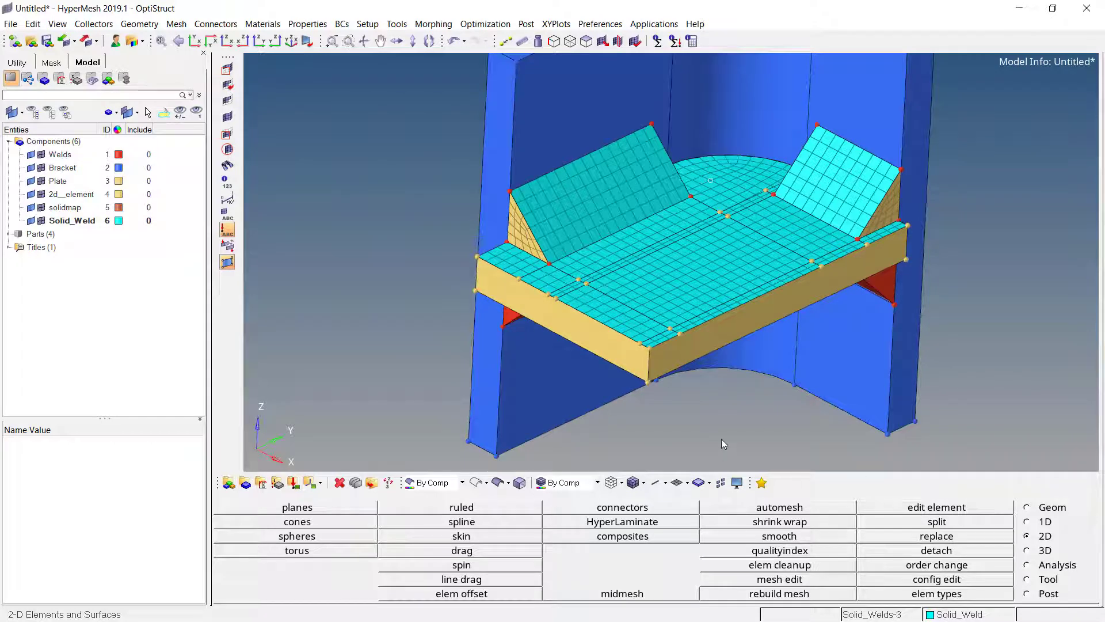
key("F8")
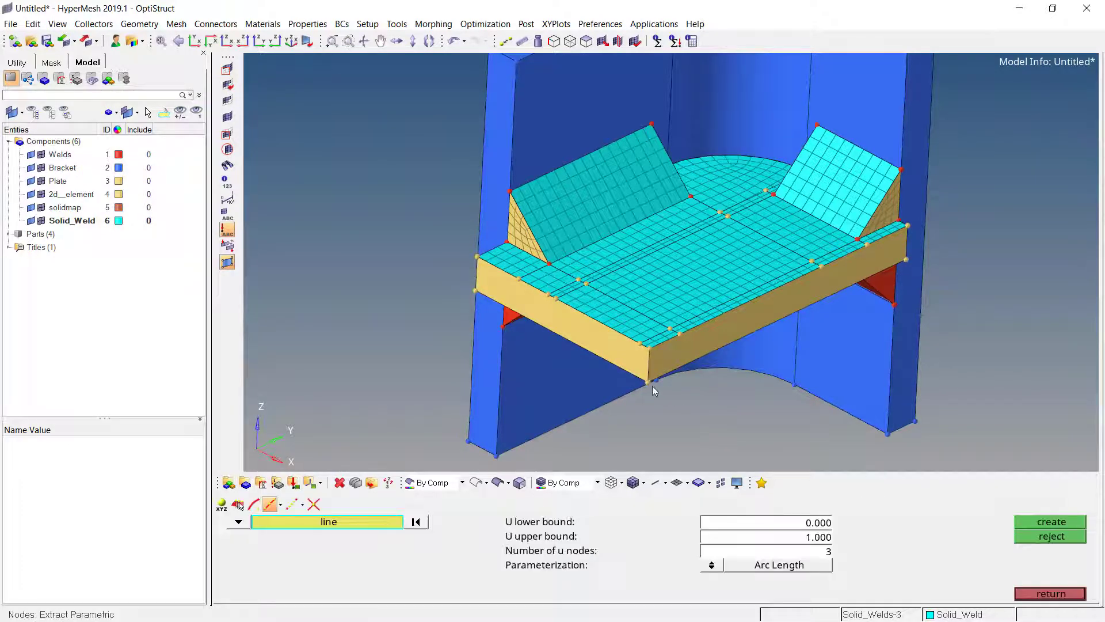
scroll(623, 372, "up", 3)
left_click(673, 369)
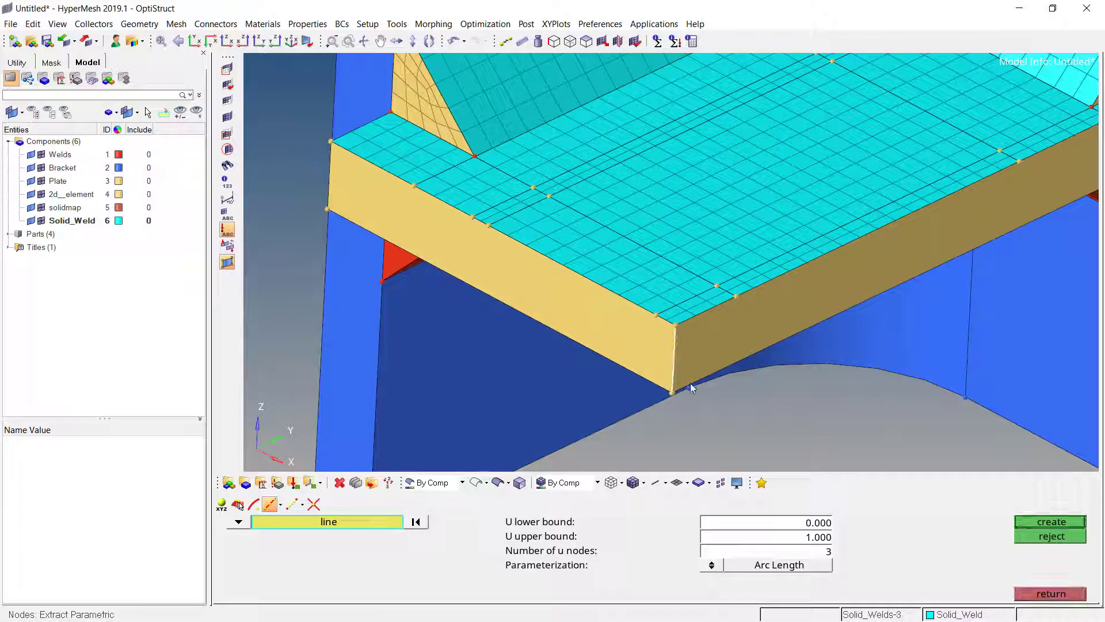
middle_click(690, 382)
left_click(1048, 593)
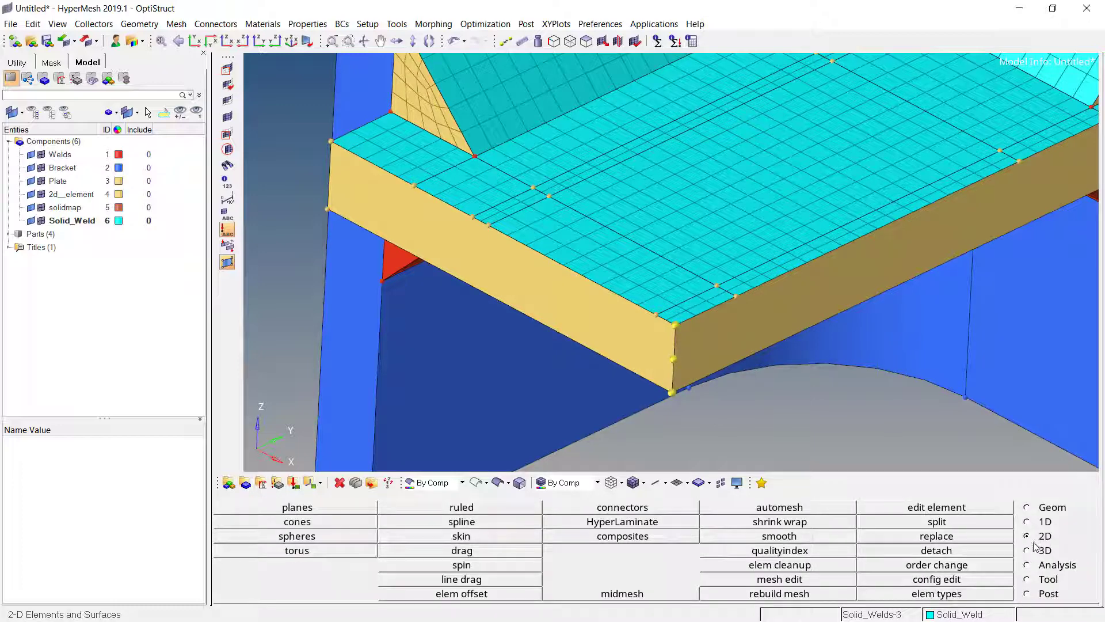
Set up Reflect for all elements attached to a plate element, using the z-axis and the vertical edge's middle node as base.
left_click(1035, 581)
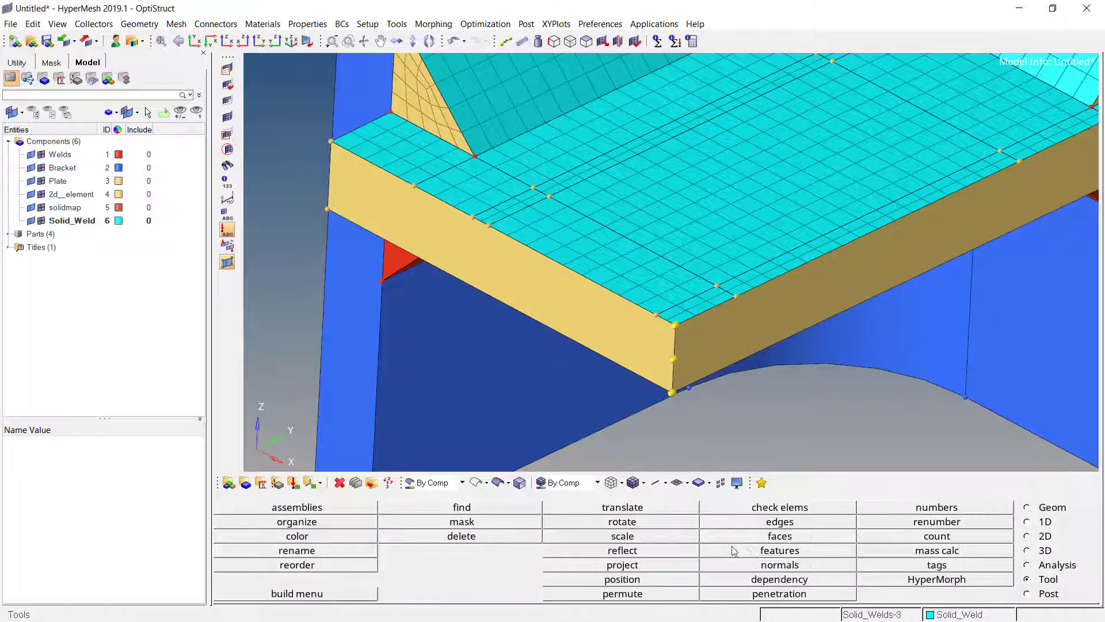
left_click(638, 551)
left_click(639, 259)
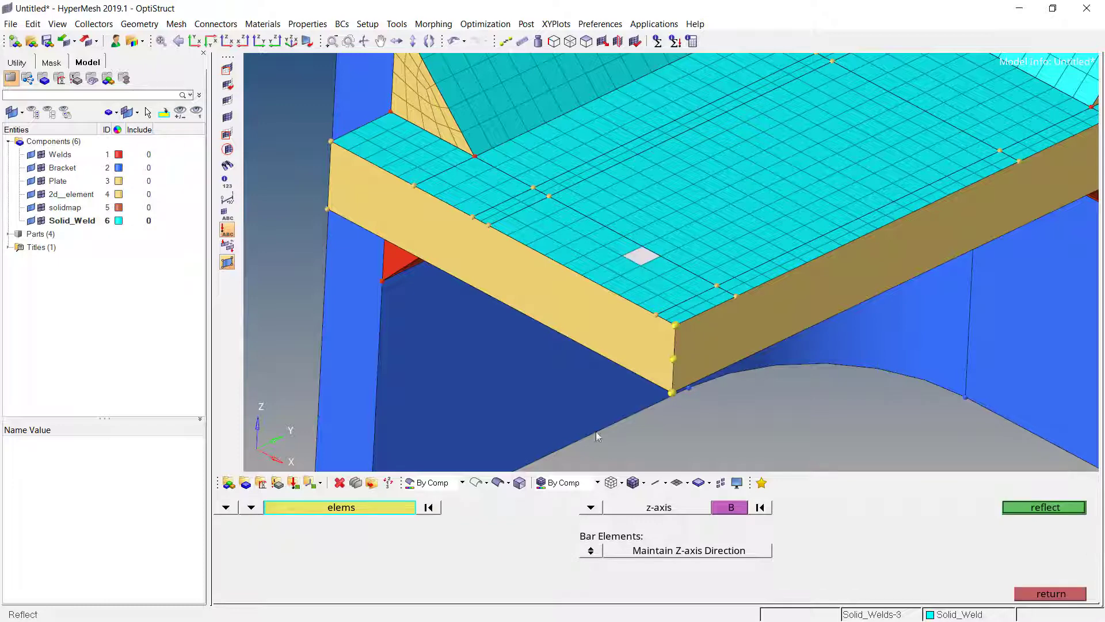
left_click(392, 510)
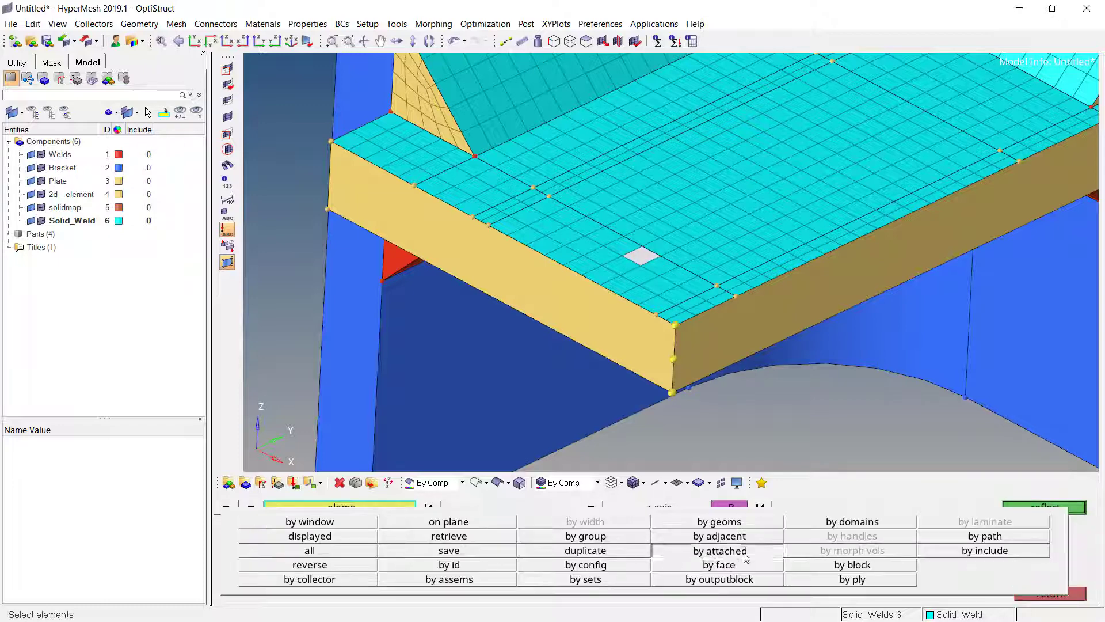
left_click(740, 552)
left_click(733, 507)
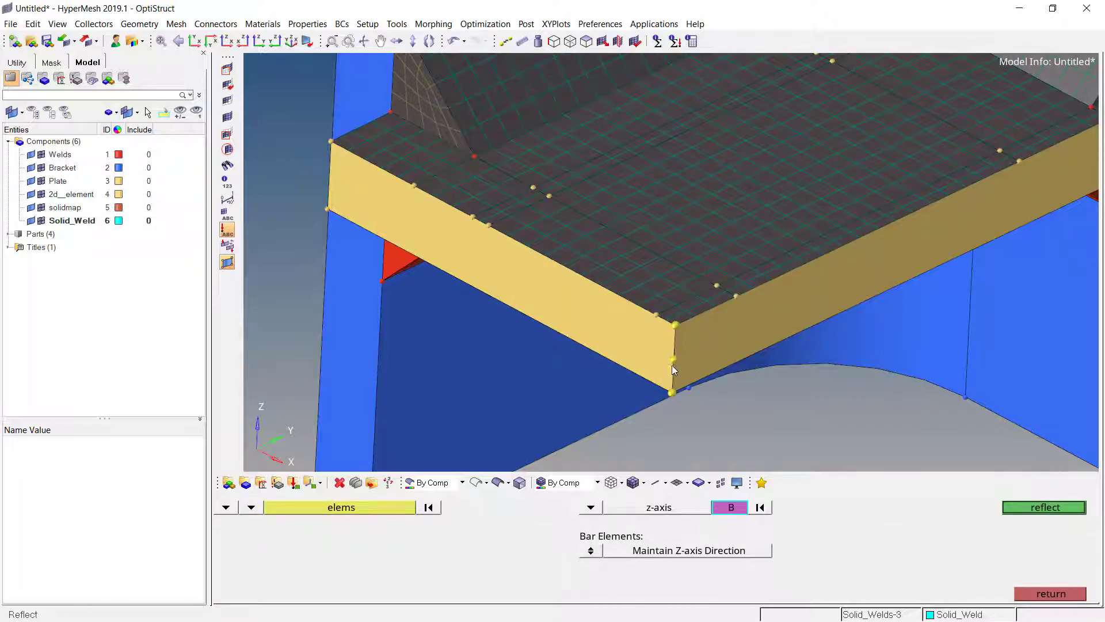
left_click(673, 359)
Duplicate the selected plate and weld elements into their original component and reflect the copies to the plate's underside.
left_click(357, 507)
left_click(358, 508)
left_click(610, 553)
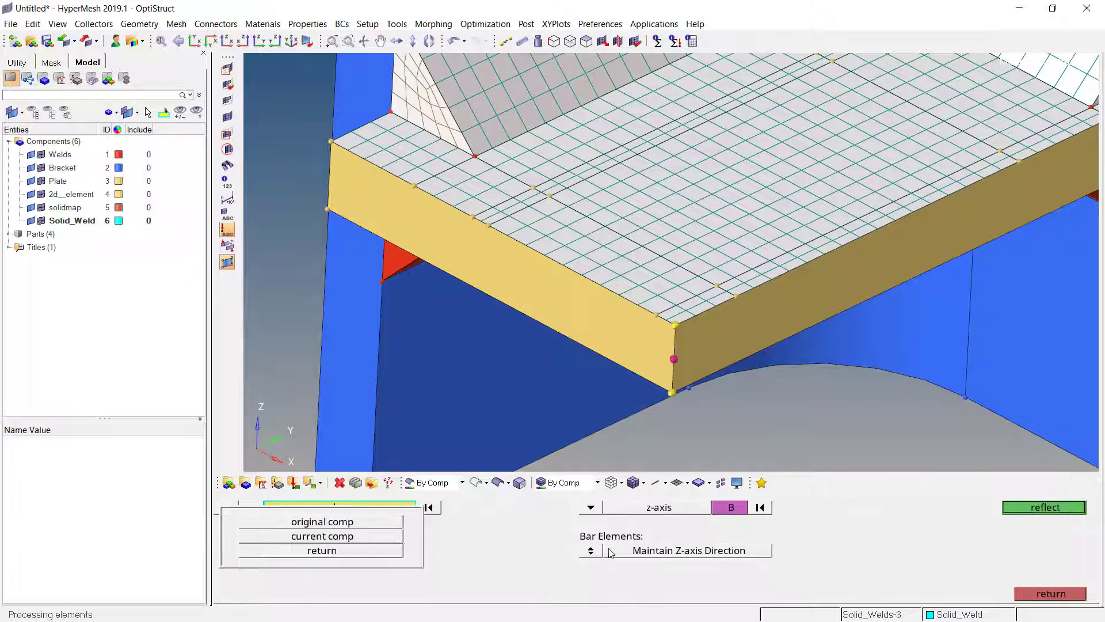
left_click(326, 522)
left_click(1053, 508)
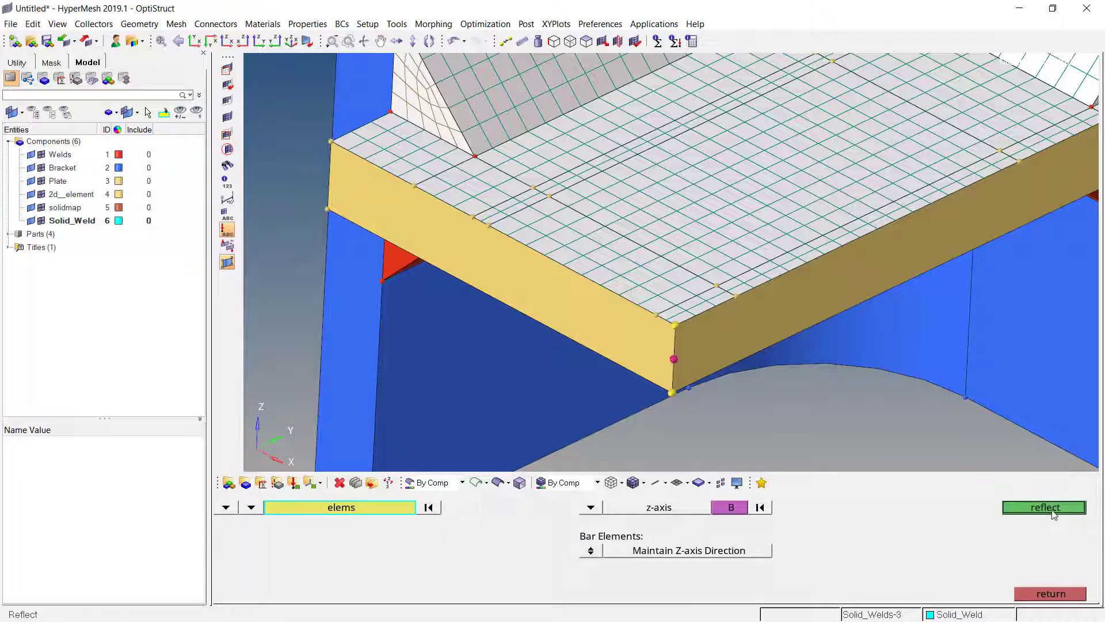
left_click(1049, 593)
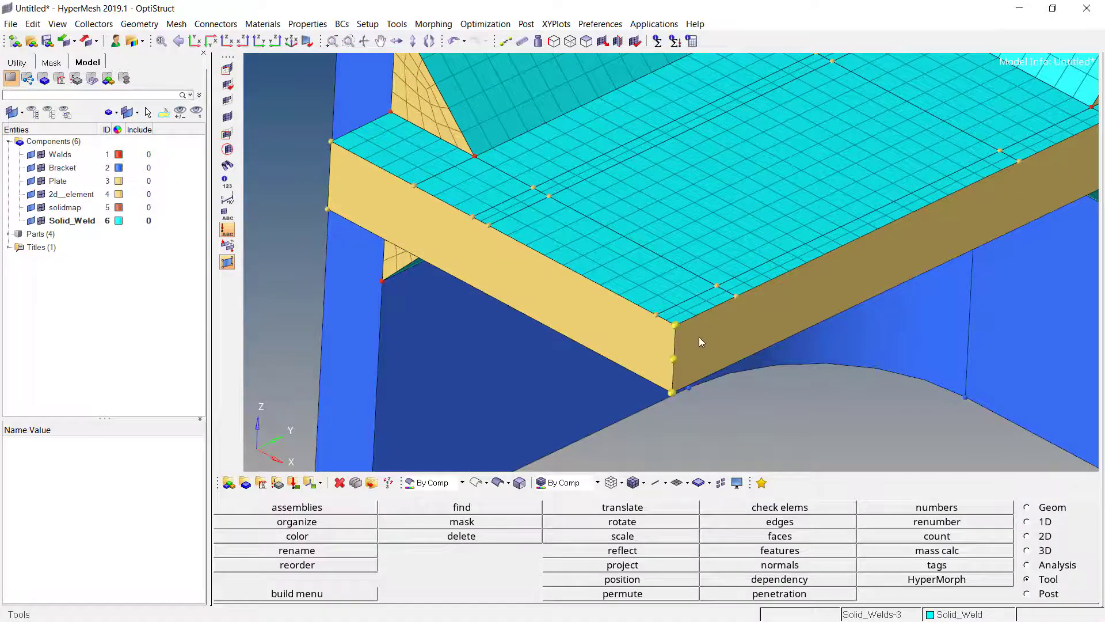
Examine the reflected mesh against the lower welds and plate underside, and show the geometry as wireframe.
left_click_drag(699, 337, 769, 266, "ctrl")
scroll(792, 271, "up", 3)
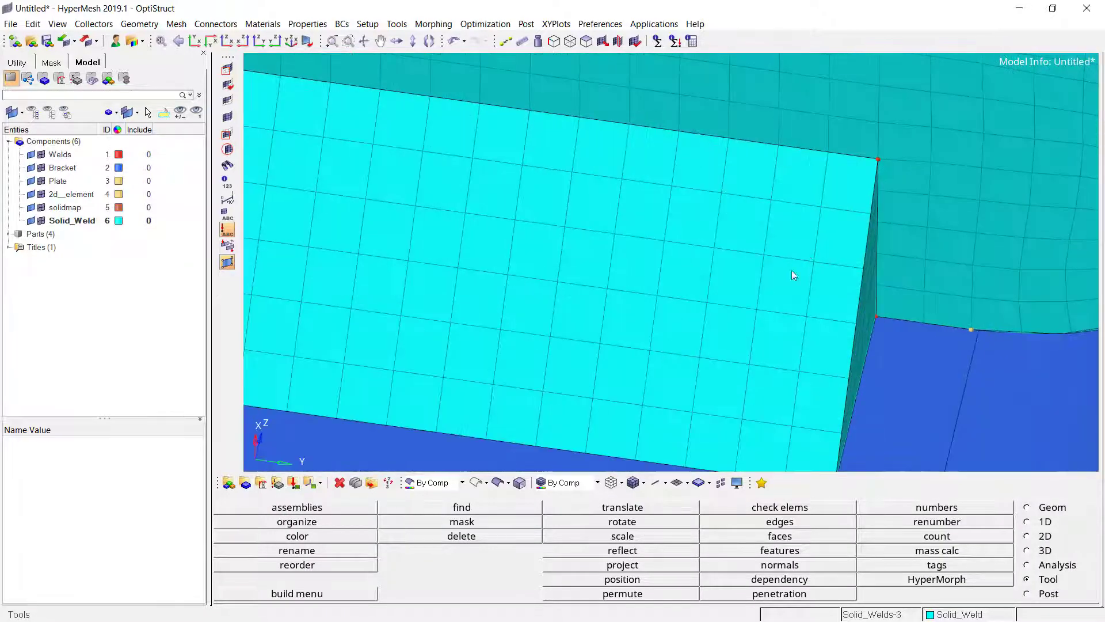
scroll(658, 336, "down", 1)
scroll(658, 336, "down", 2)
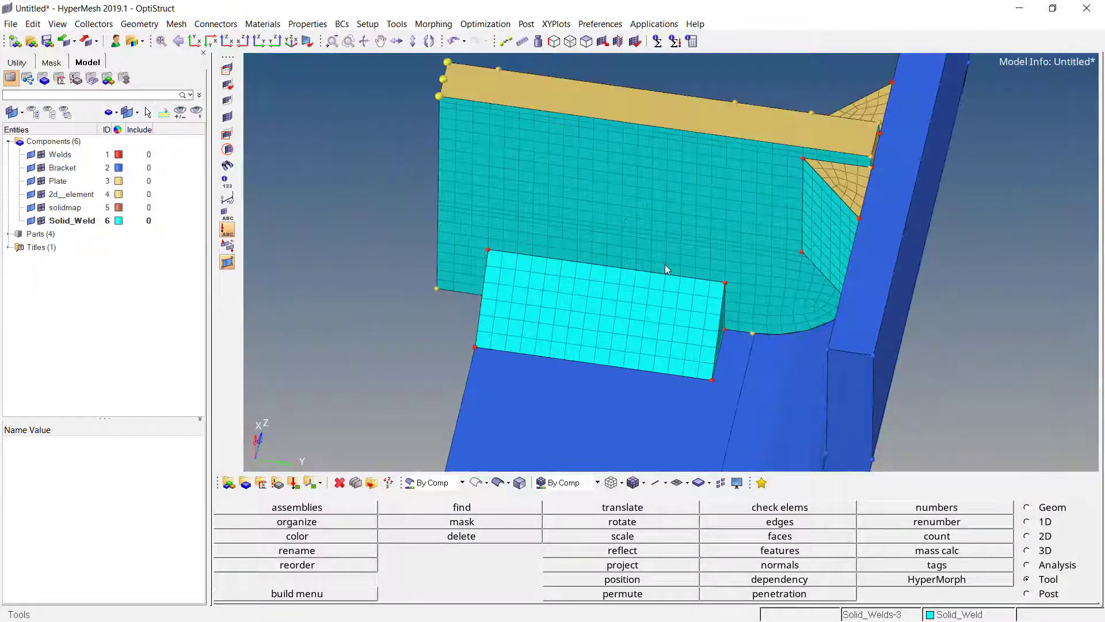
left_click_drag(665, 264, 599, 288, "ctrl")
scroll(746, 282, "up", 1)
mouse_move(598, 288)
right_mouse_down("ctrl")
mouse_move(745, 281)
mouse_move(579, 329)
mouse_move(620, 294)
right_mouse_up("ctrl")
scroll(655, 373, "up", 2)
left_click_drag(620, 294, 624, 250, "ctrl")
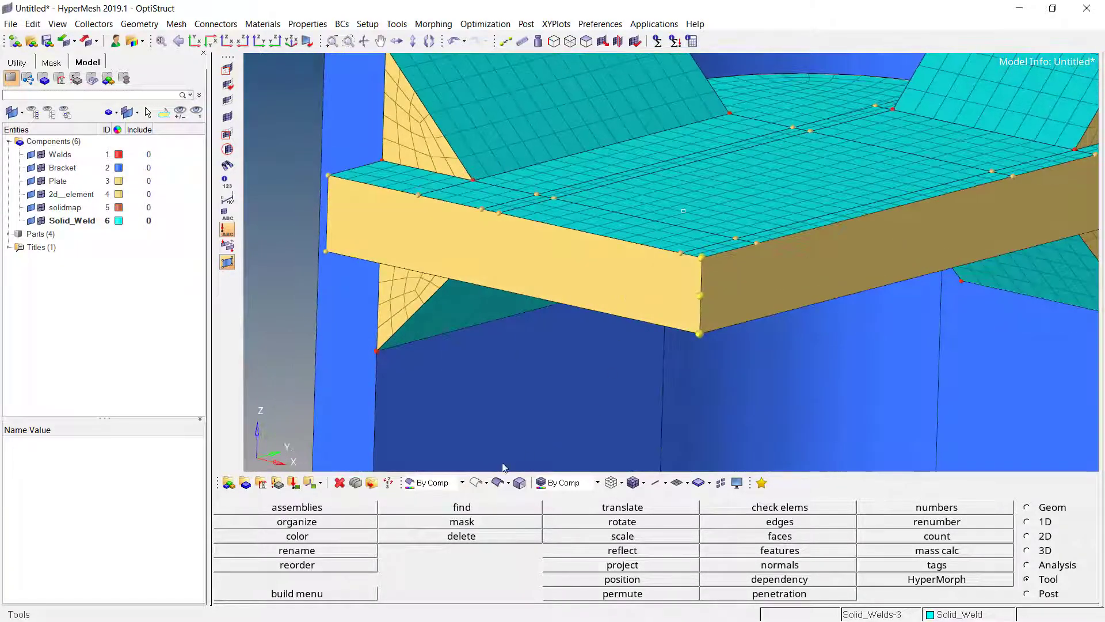
left_click(476, 483)
left_click_drag(530, 229, 606, 272, "ctrl")
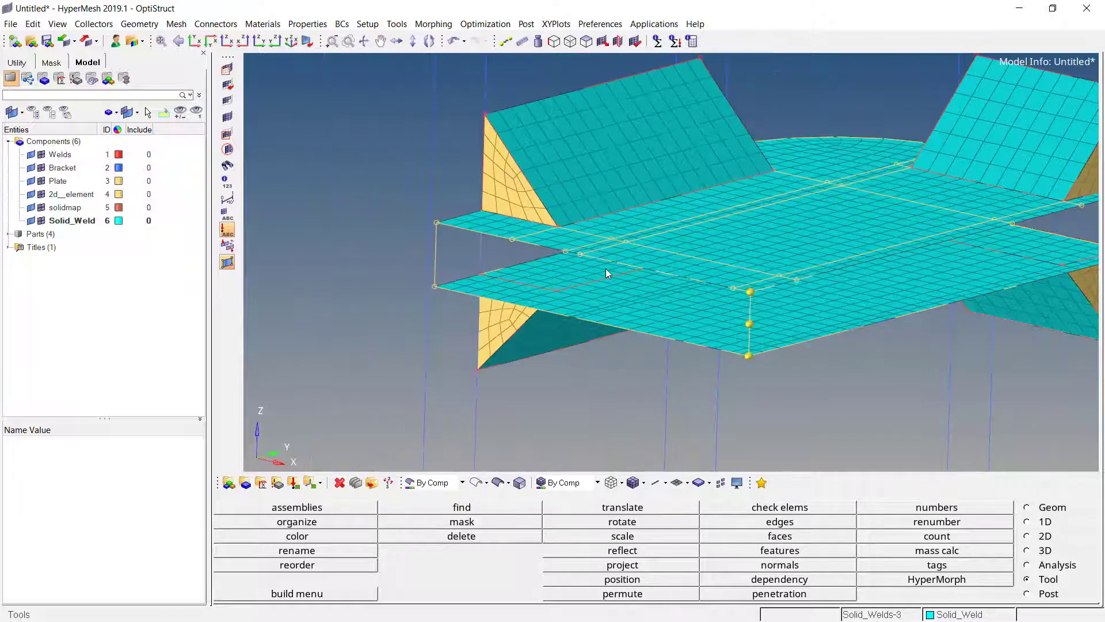
left_click(1035, 556)
left_click(317, 513)
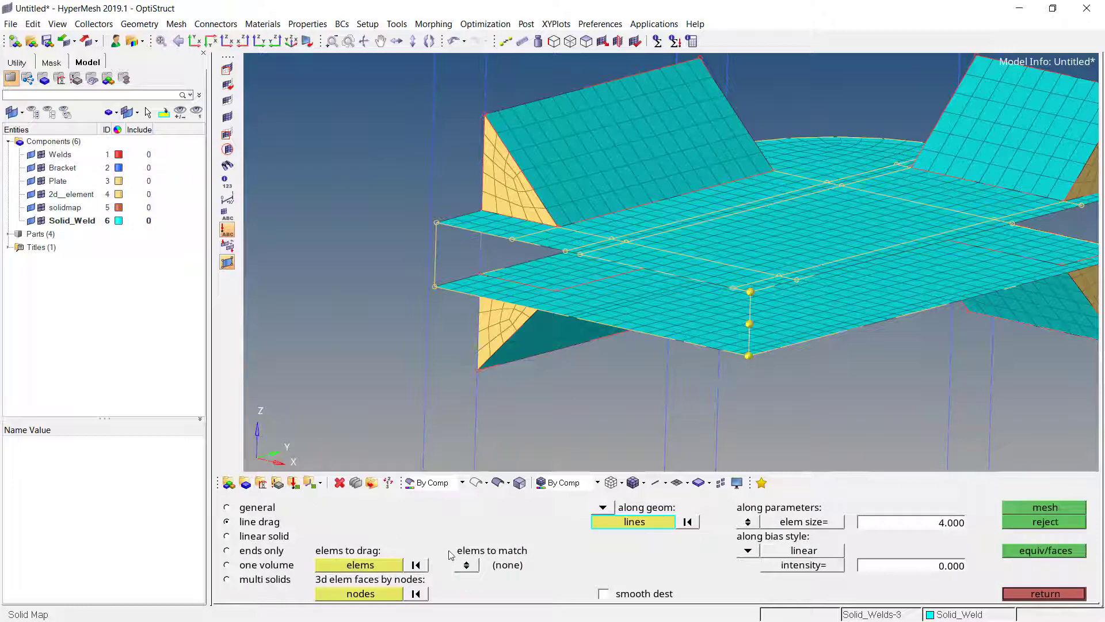
left_click(351, 564)
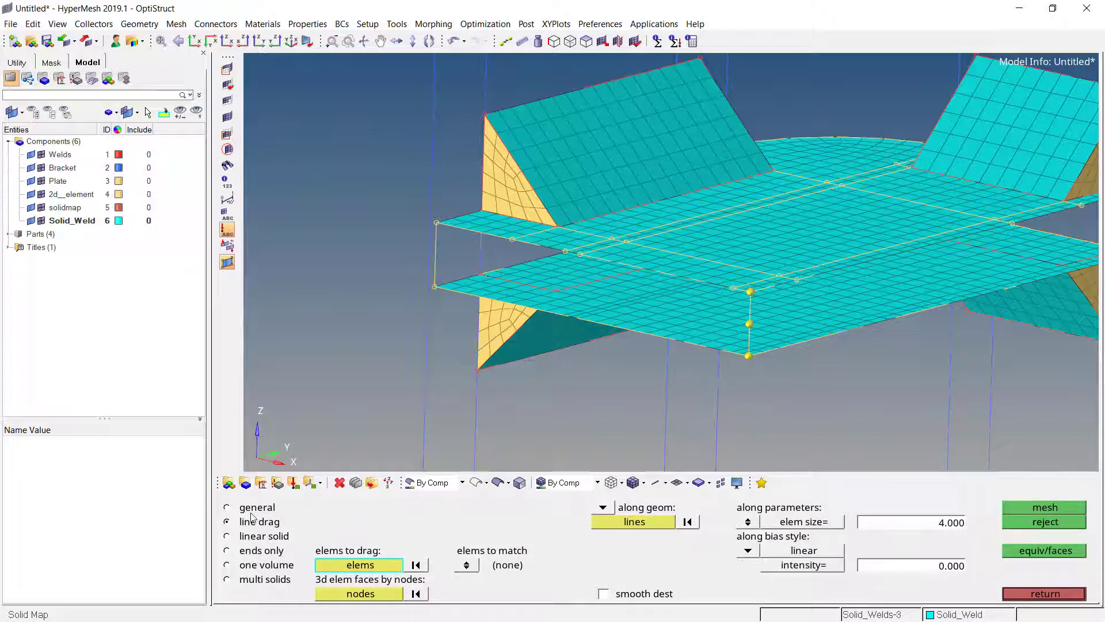
left_click(227, 506)
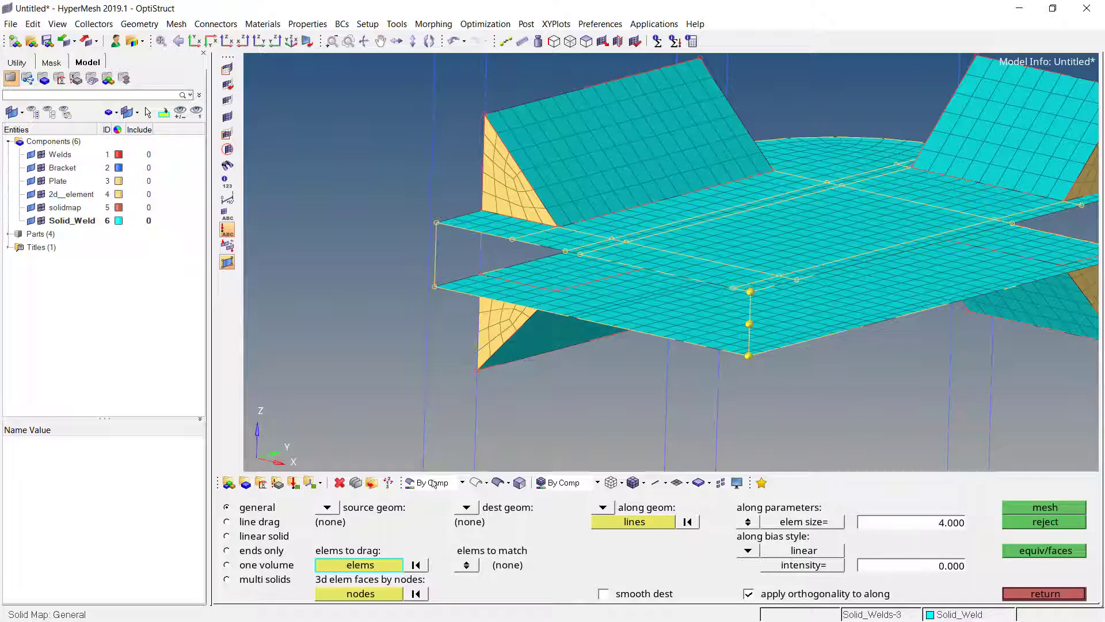
left_click_drag(603, 304, 614, 254, "ctrl")
left_click(574, 229)
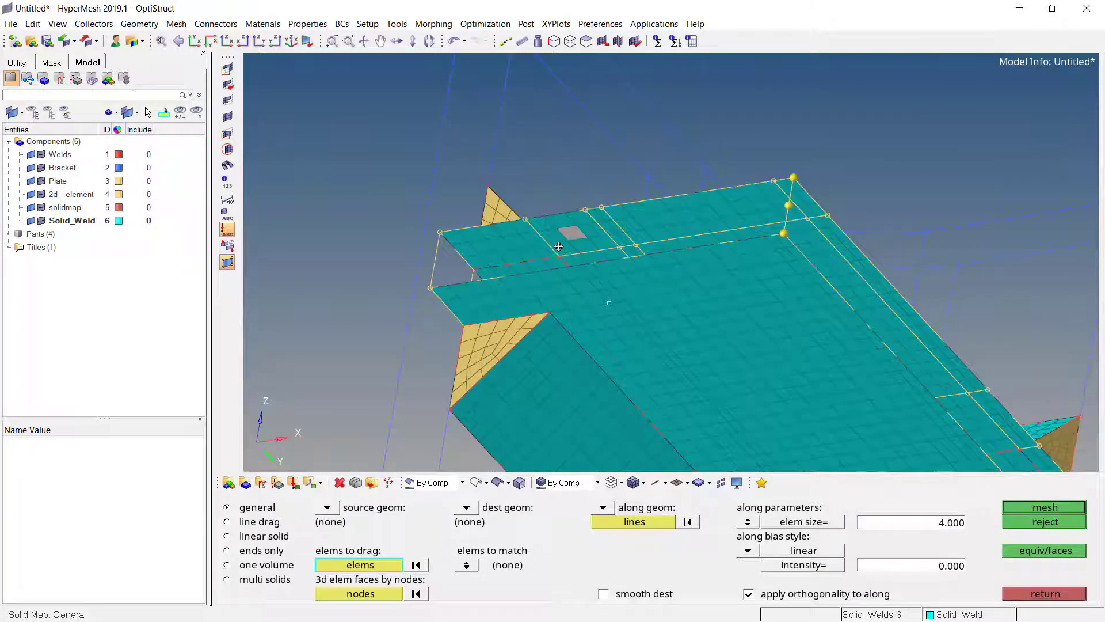
left_click_drag(573, 229, 531, 262, "ctrl")
left_click(529, 262)
right_click_drag(836, 313, 551, 288, "ctrl")
left_click_drag(551, 292, 729, 293, "ctrl")
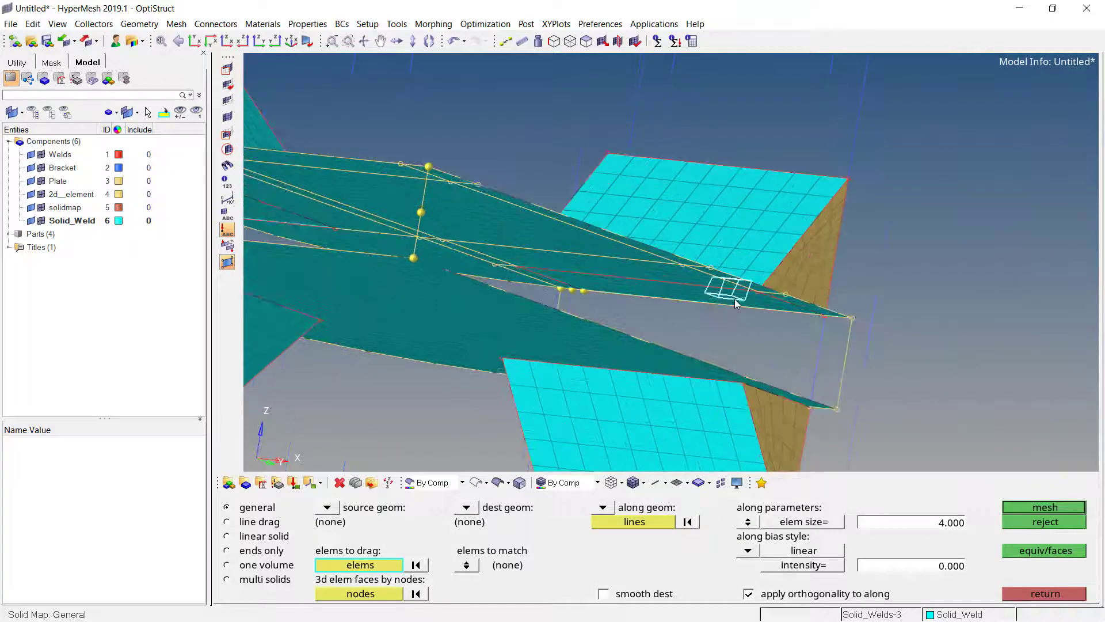
left_click(364, 565)
left_click(716, 567)
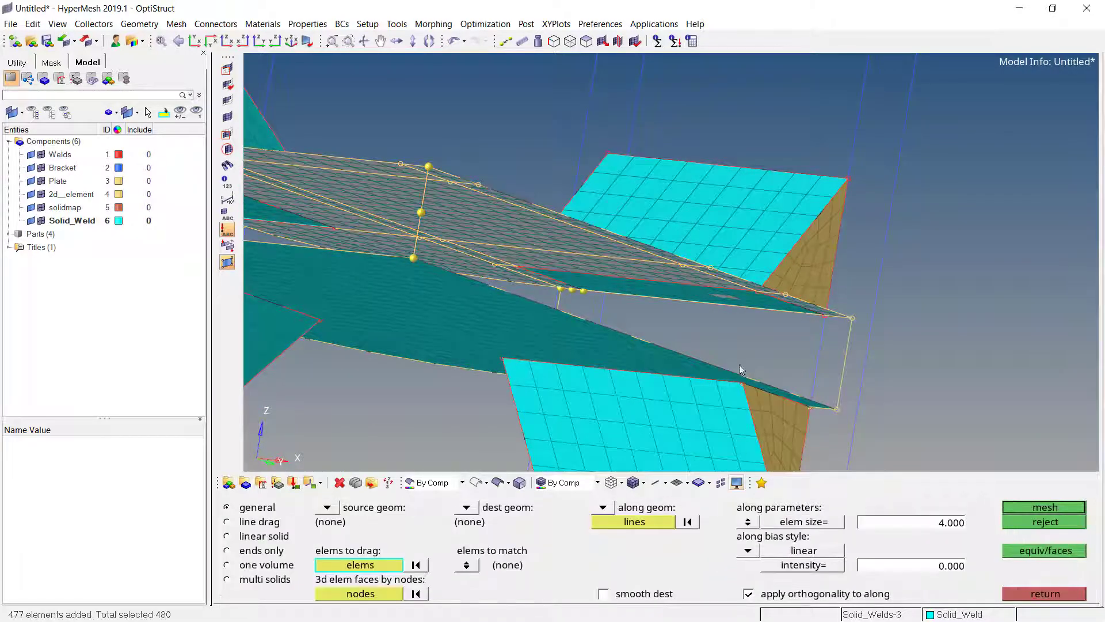
scroll(677, 289, "up", 3)
left_click_drag(677, 289, 742, 351, "ctrl")
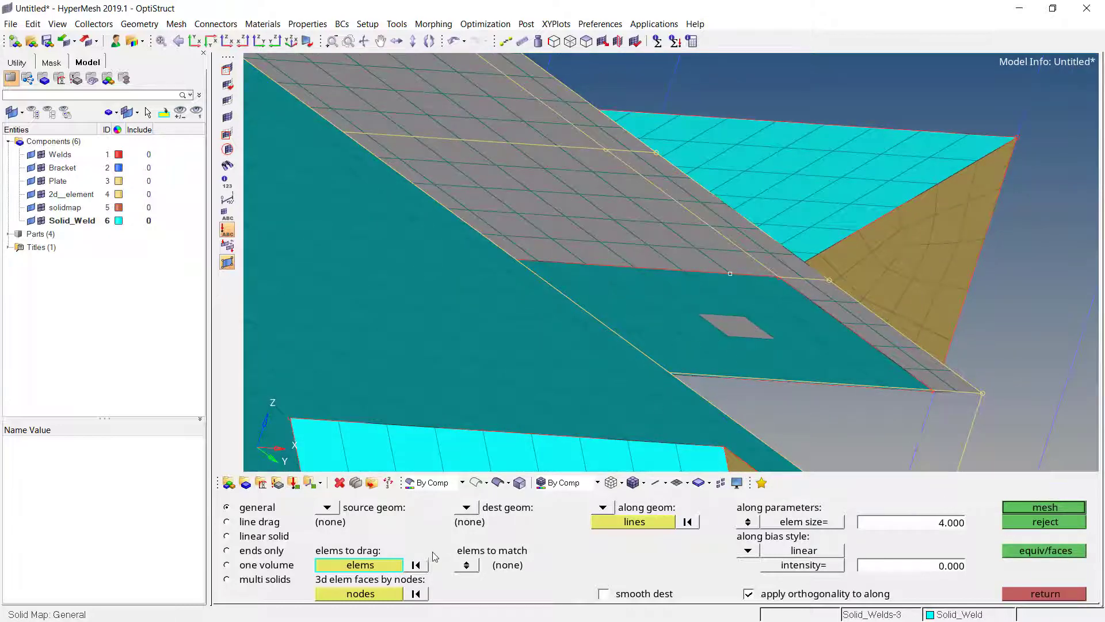
left_click(416, 564)
left_click(1046, 594)
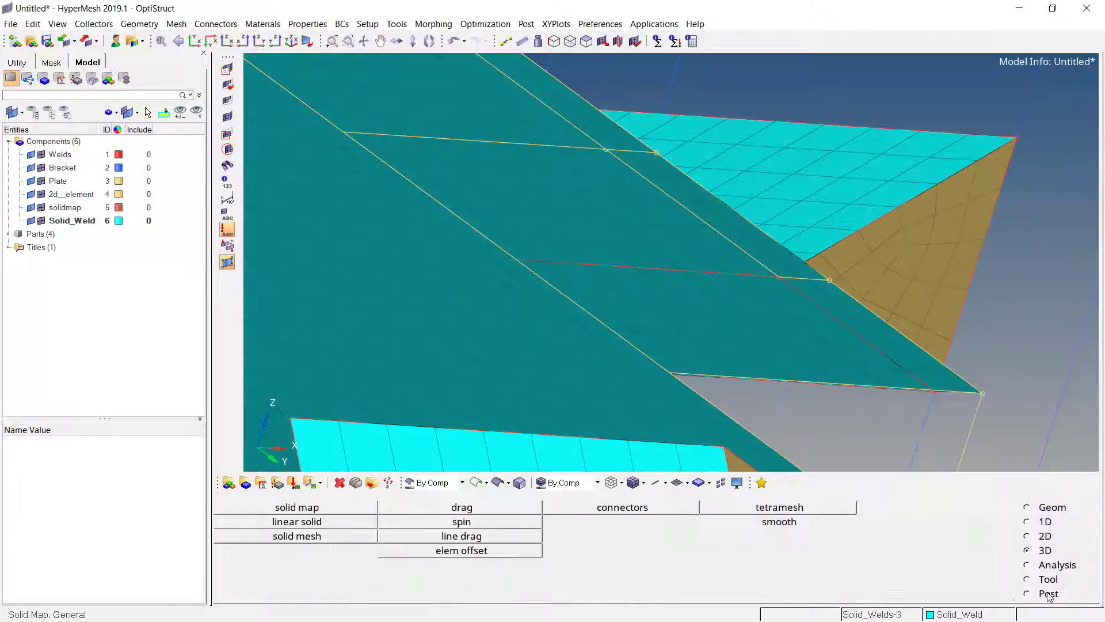
Open the Faces tool, hide the Checks toolbar and show it again.
left_click(588, 43)
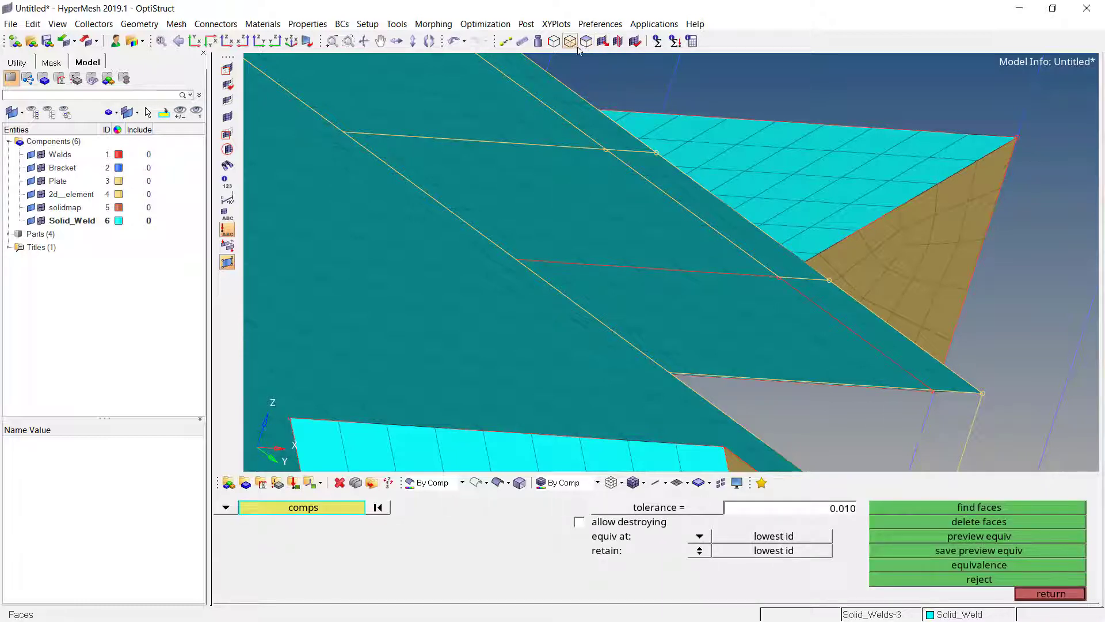
left_click(62, 26)
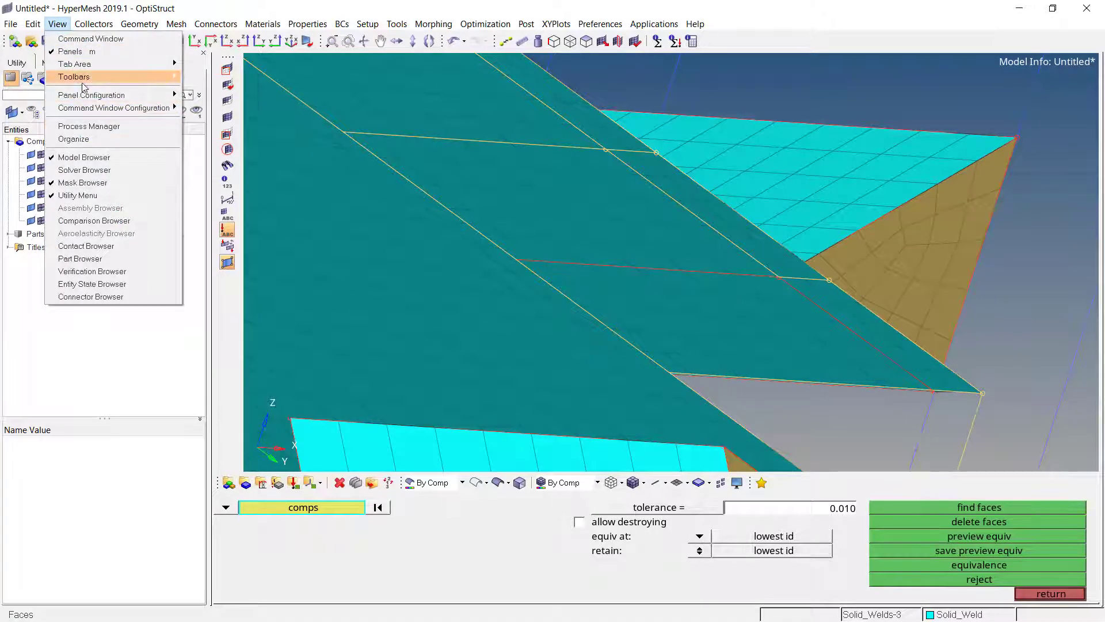
mouse_move(101, 82)
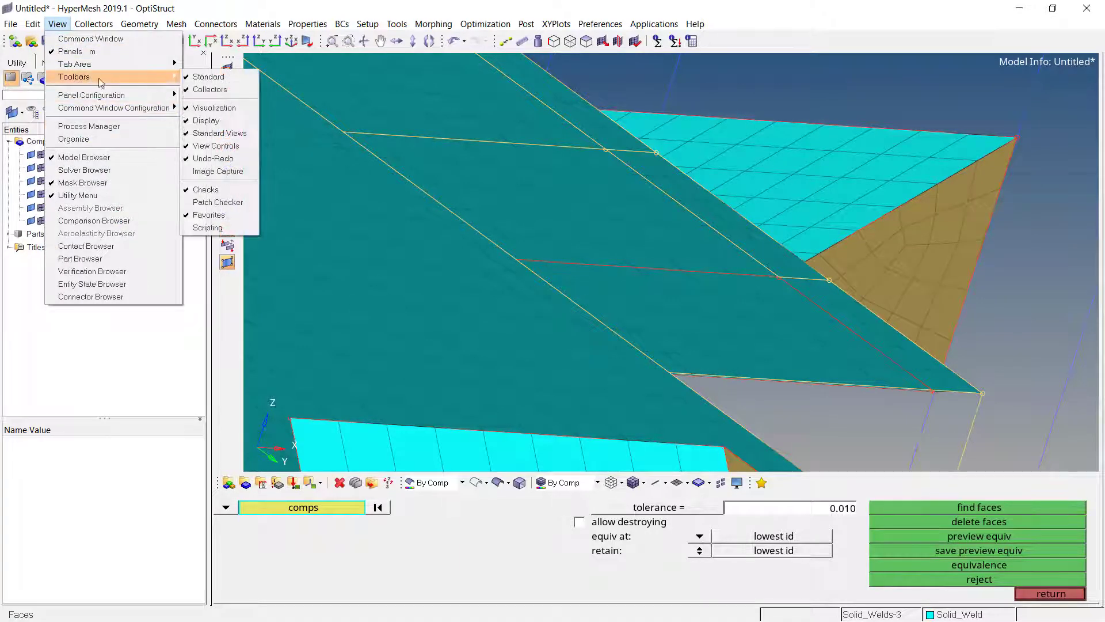
left_click(208, 190)
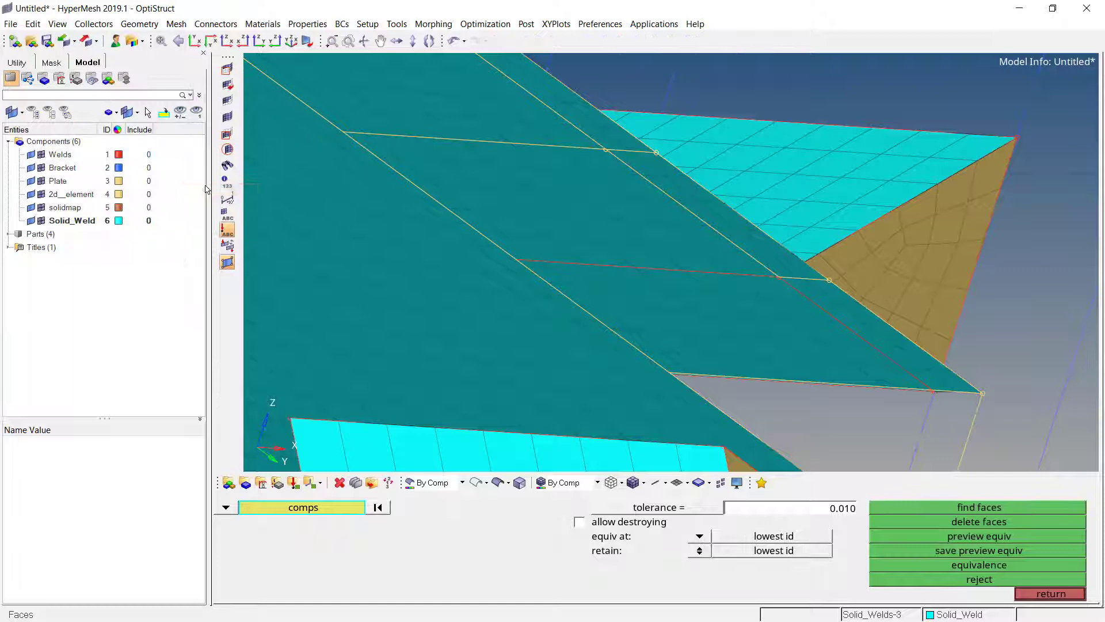
left_click(58, 23)
mouse_move(97, 83)
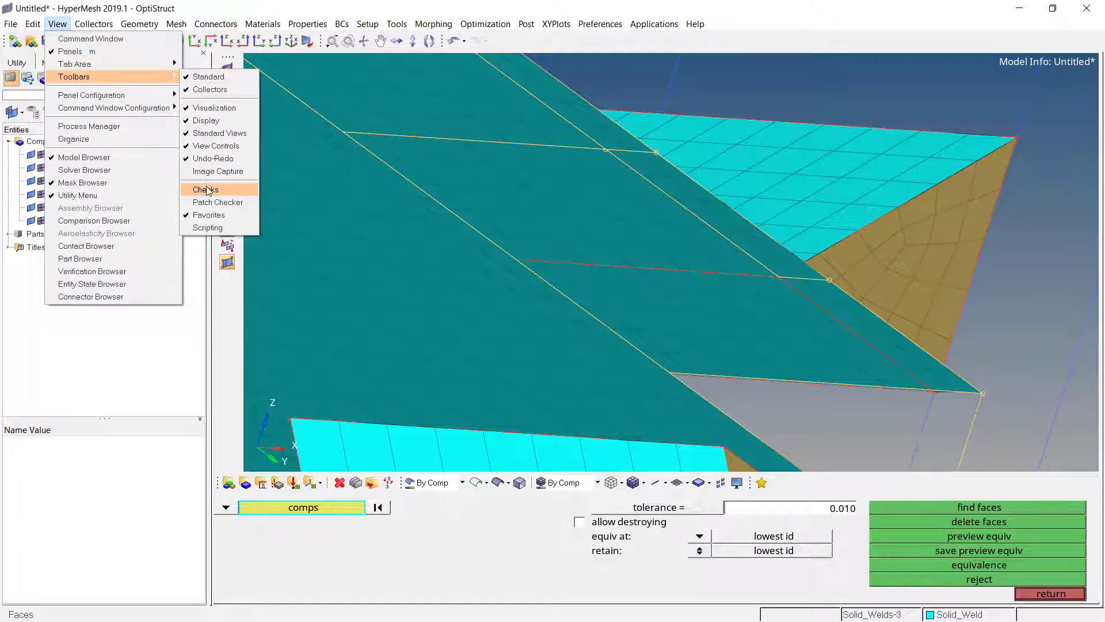
left_click(208, 190)
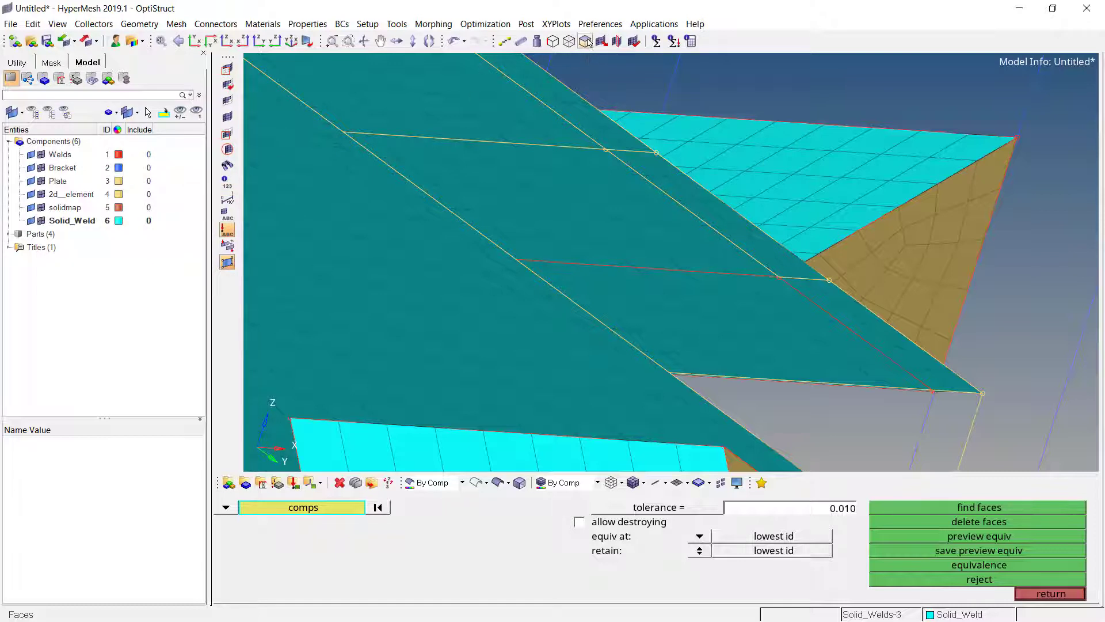
Try to find faces on the weld component beside the plate, and leave the Faces tool.
left_click(961, 521)
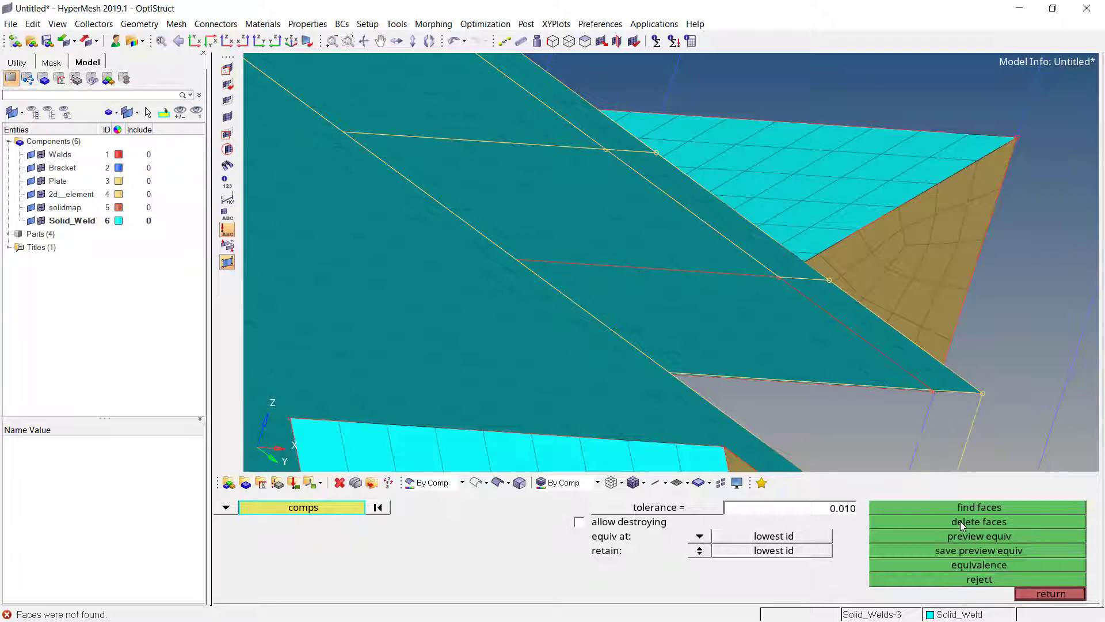
left_click(960, 507)
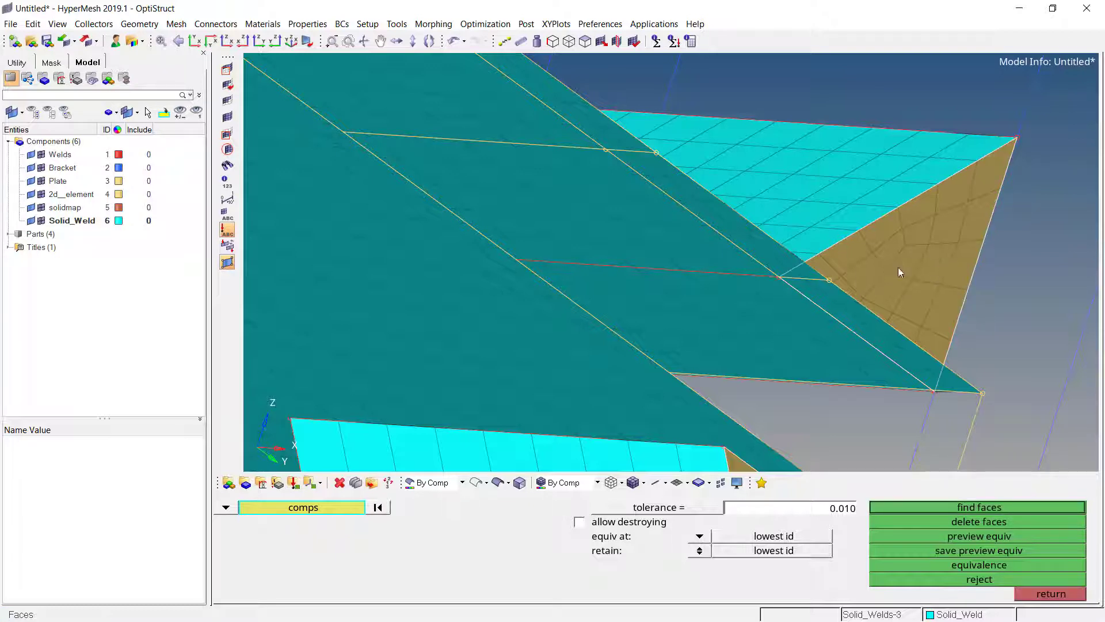
left_click(979, 507)
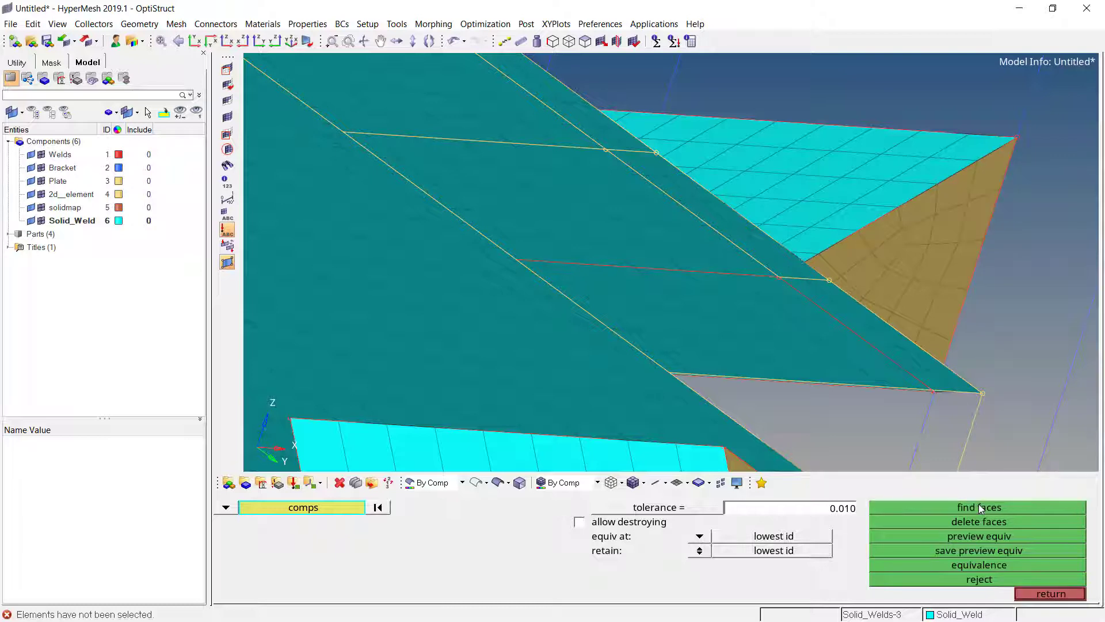
left_click(1045, 594)
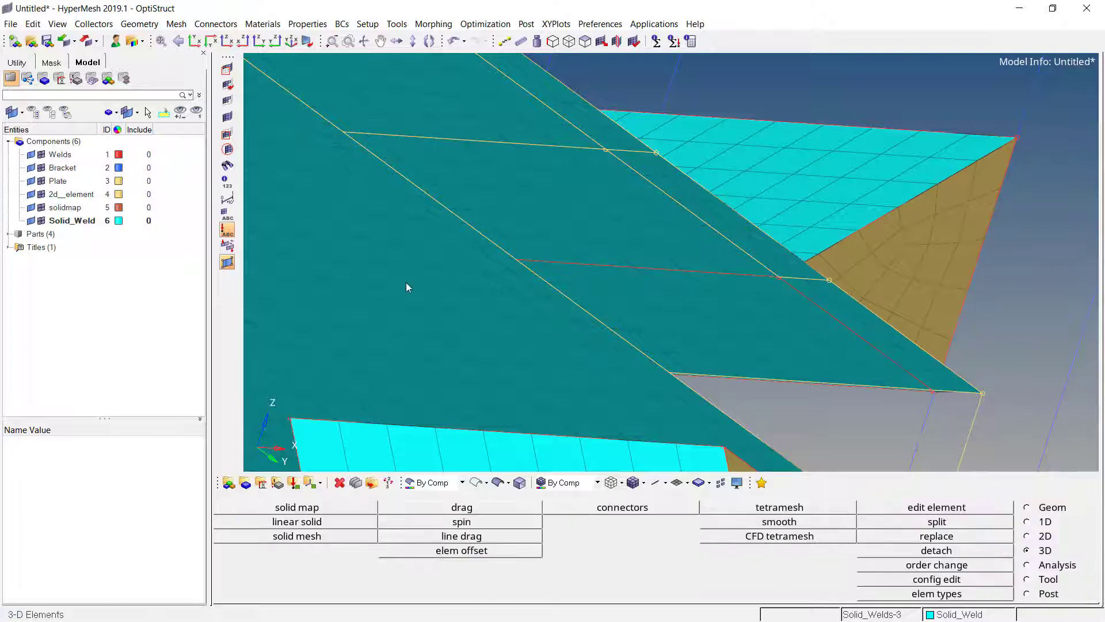
Find the faces of the solid weld elements in the Solid_Weld component and close the Faces tool.
key("shift+F3")
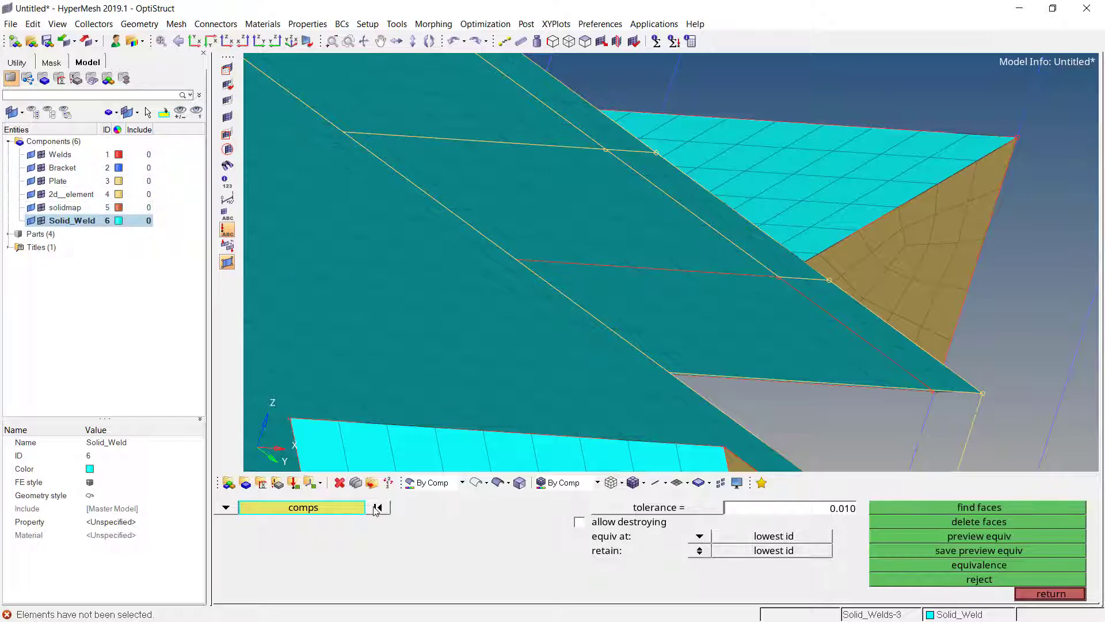
left_click(785, 150)
middle_click(738, 164)
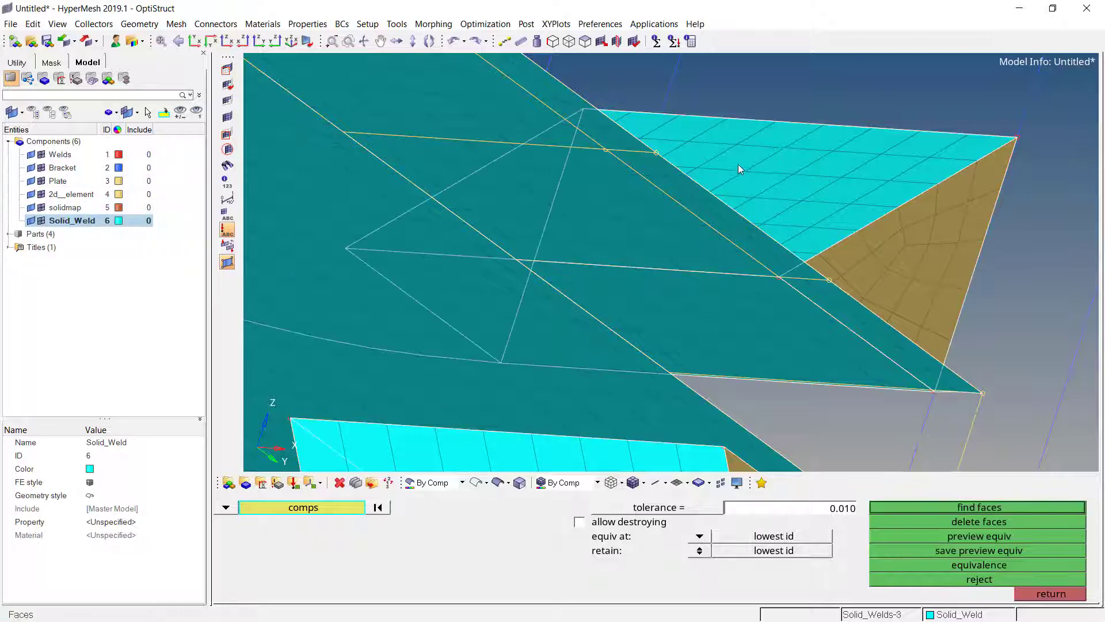
left_click(957, 507)
left_click(1029, 599)
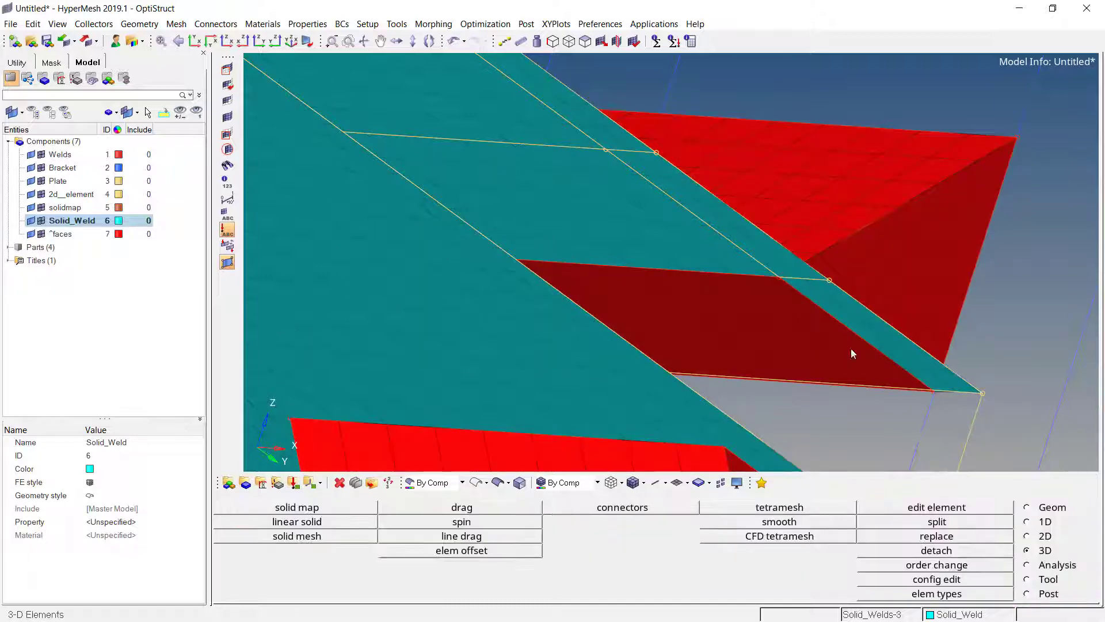
Start a general Solid Map for the plate between its upper and lower surface meshes.
left_click_drag(852, 352, 806, 345, "ctrl")
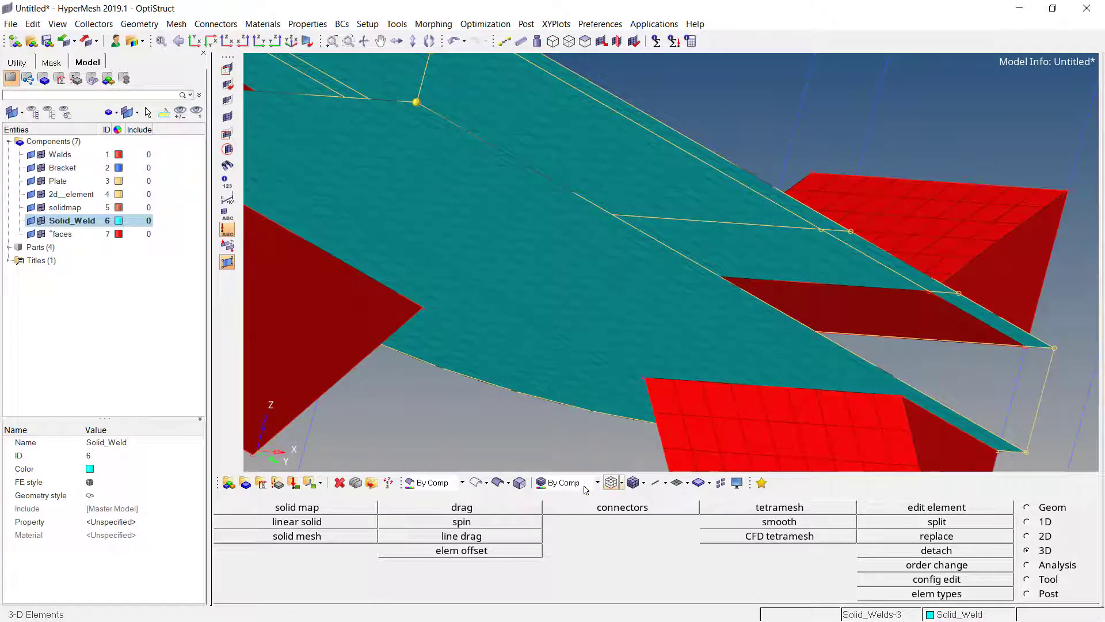
left_click(326, 510)
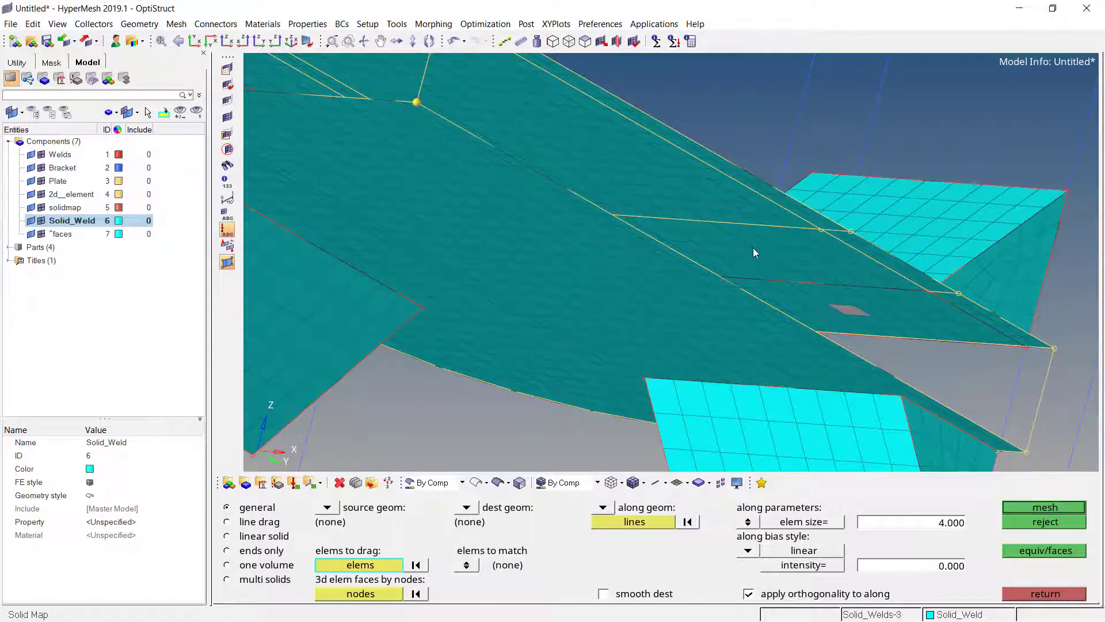
scroll(578, 286, "down", 3)
scroll(533, 236, "up", 3)
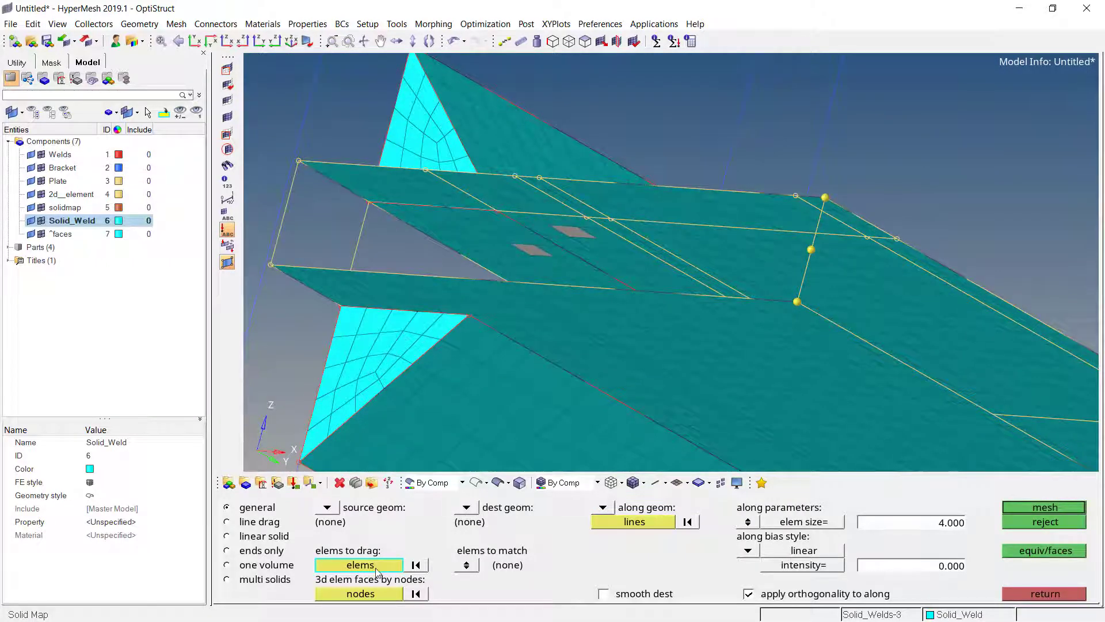
Select all elements on the plate's upper face as the elements to drag, using selection by face.
left_click(377, 572)
left_click(742, 568)
left_click(575, 322)
left_click_drag(576, 322, 615, 313, "ctrl")
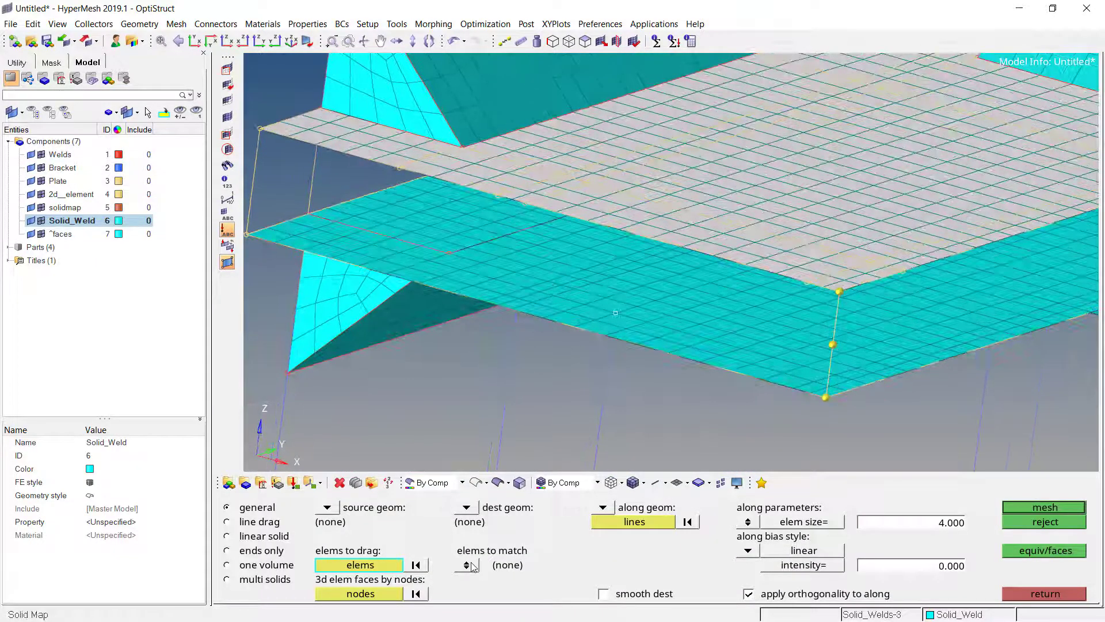
Enable elements to match and select all elements on the plate's lower face, extending the selection by face.
left_click(469, 565)
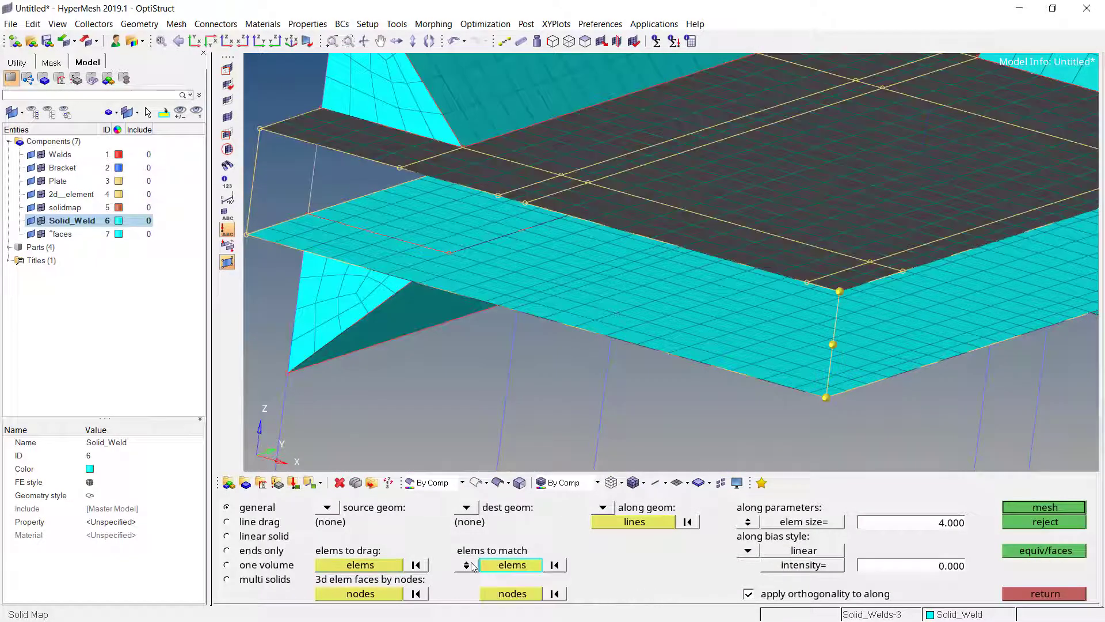
left_click(474, 221)
left_click_drag(647, 302, 945, 244, "ctrl")
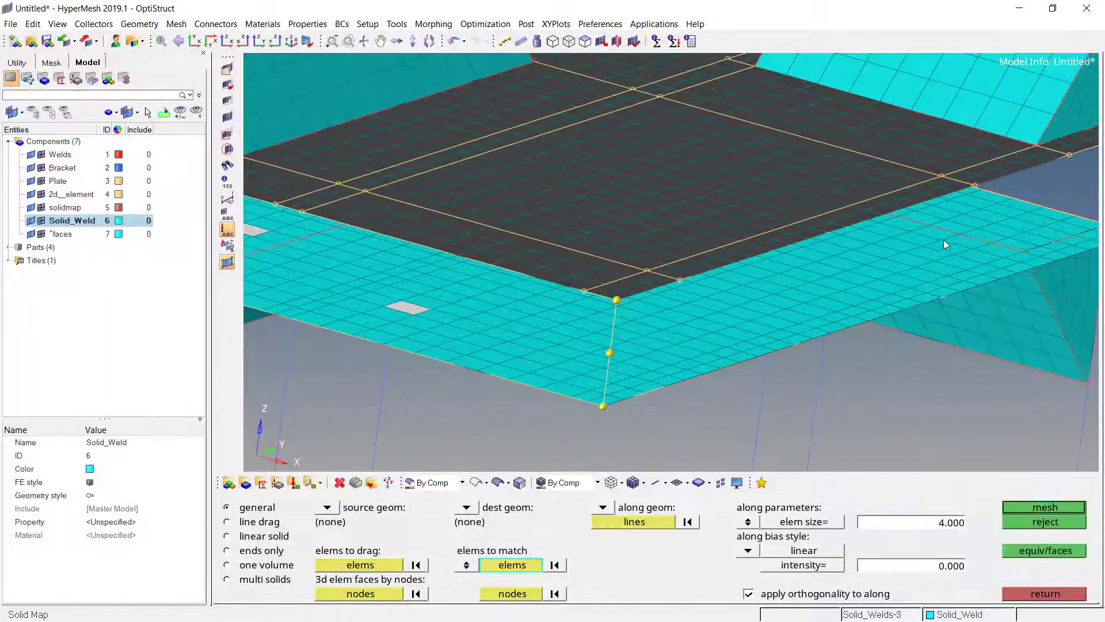
left_click(974, 226)
left_click(511, 565)
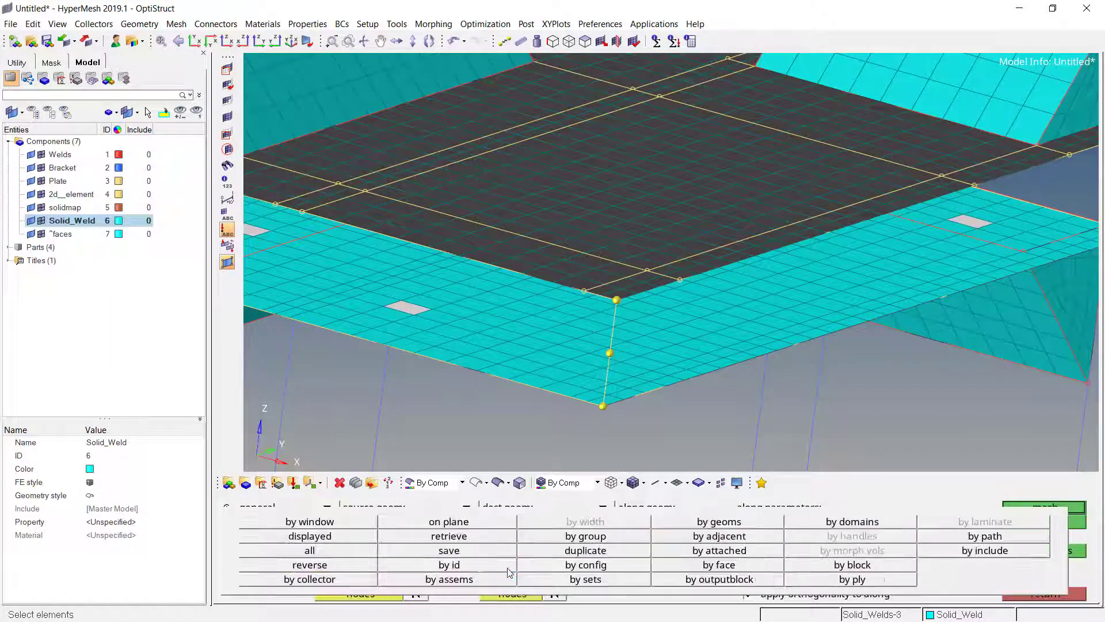
left_click(699, 566)
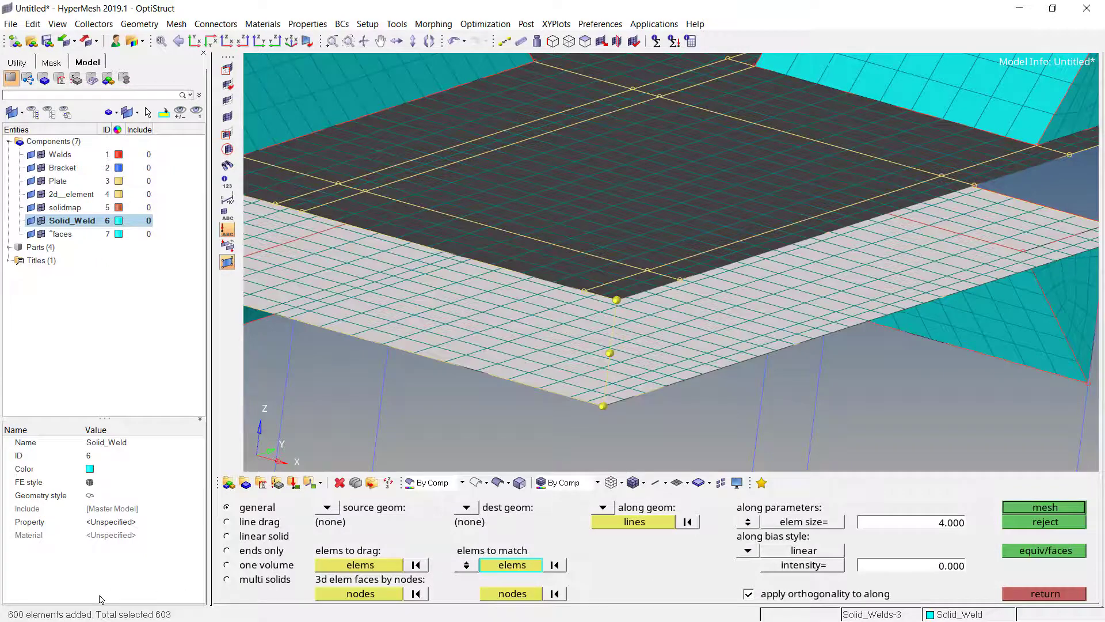
left_click_drag(755, 431, 728, 384, "ctrl")
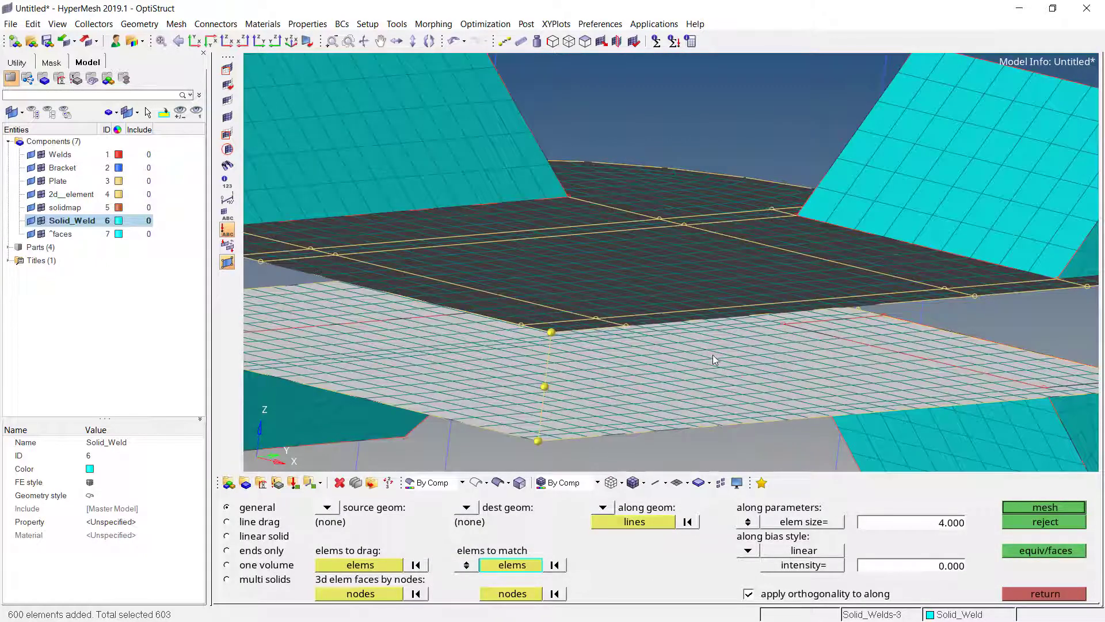
scroll(644, 355, "down", 3, "ctrl")
mouse_move(602, 345)
left_mouse_down("ctrl")
mouse_move(606, 274)
mouse_move(605, 328)
left_mouse_up("ctrl")
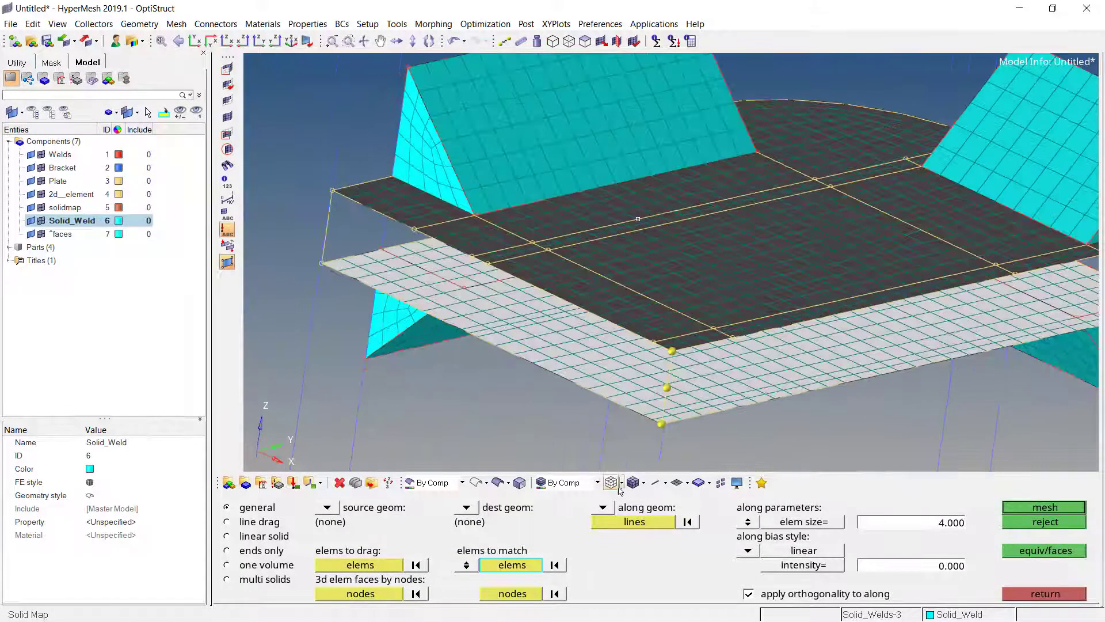
Generate the plate's solid map mesh with along geometry set to none and an along density of 4.
left_click(606, 510)
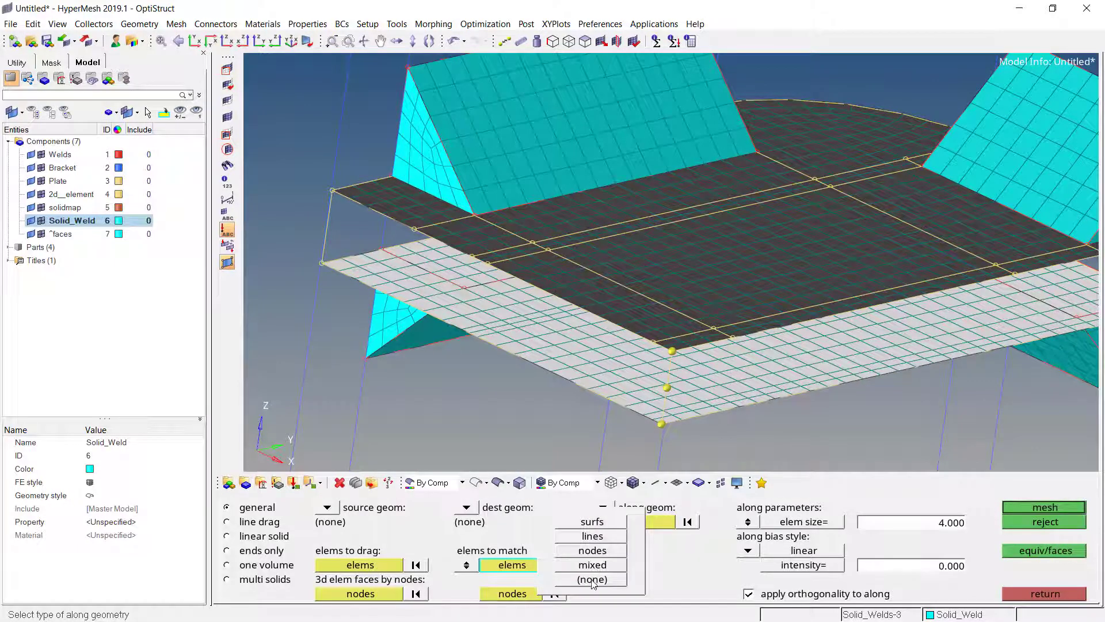
left_click(593, 579)
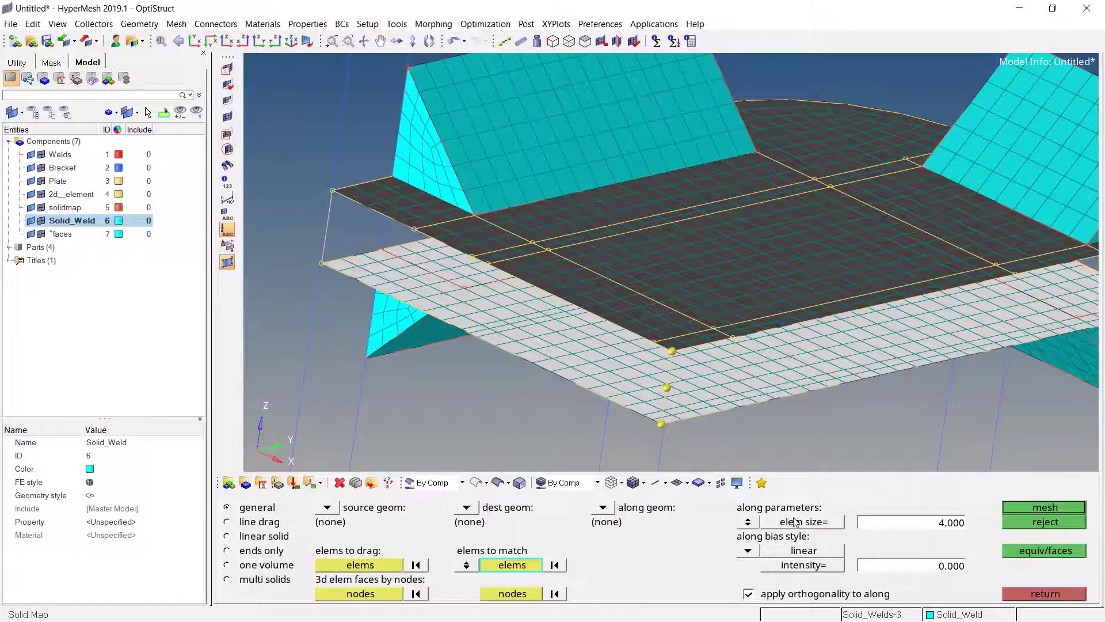
left_click(749, 523)
left_click(1039, 509)
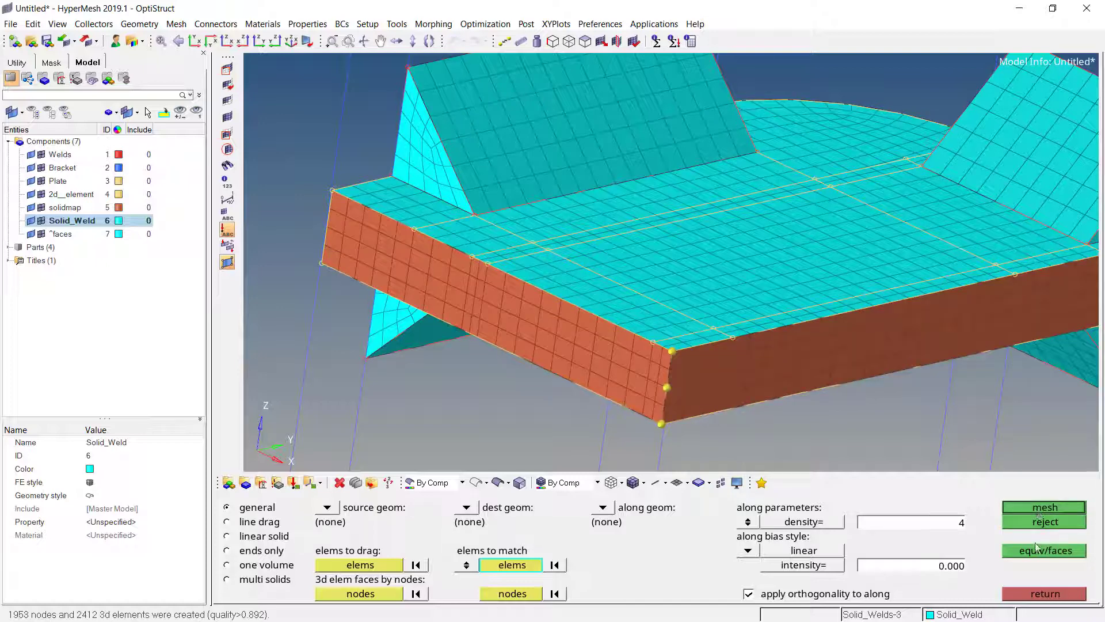
left_click(1033, 594)
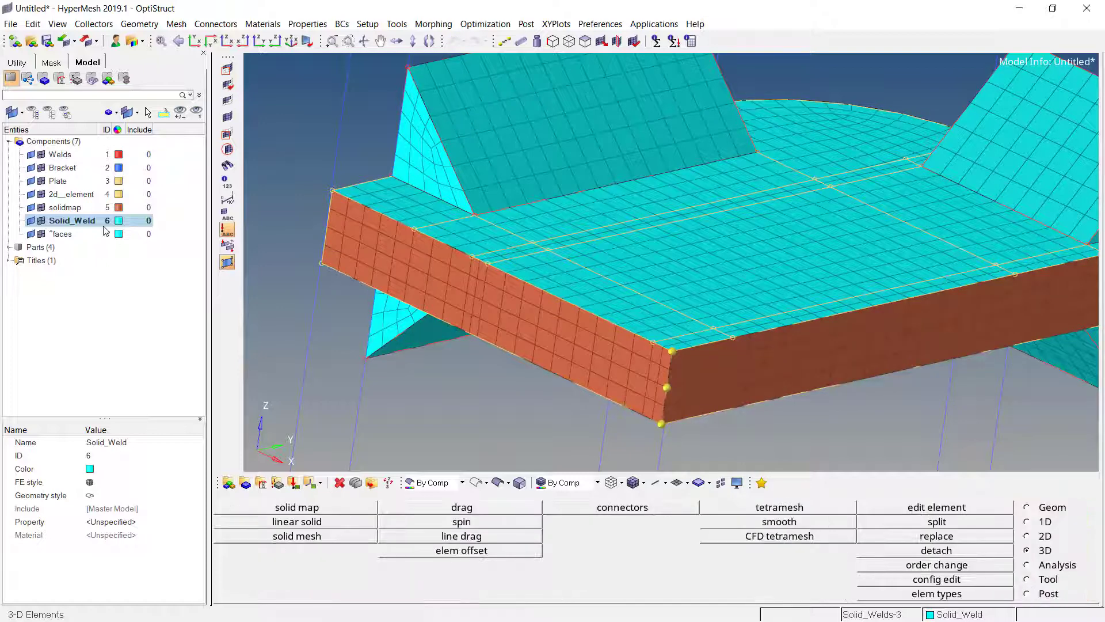
Make Plate the current component.
left_click(60, 181)
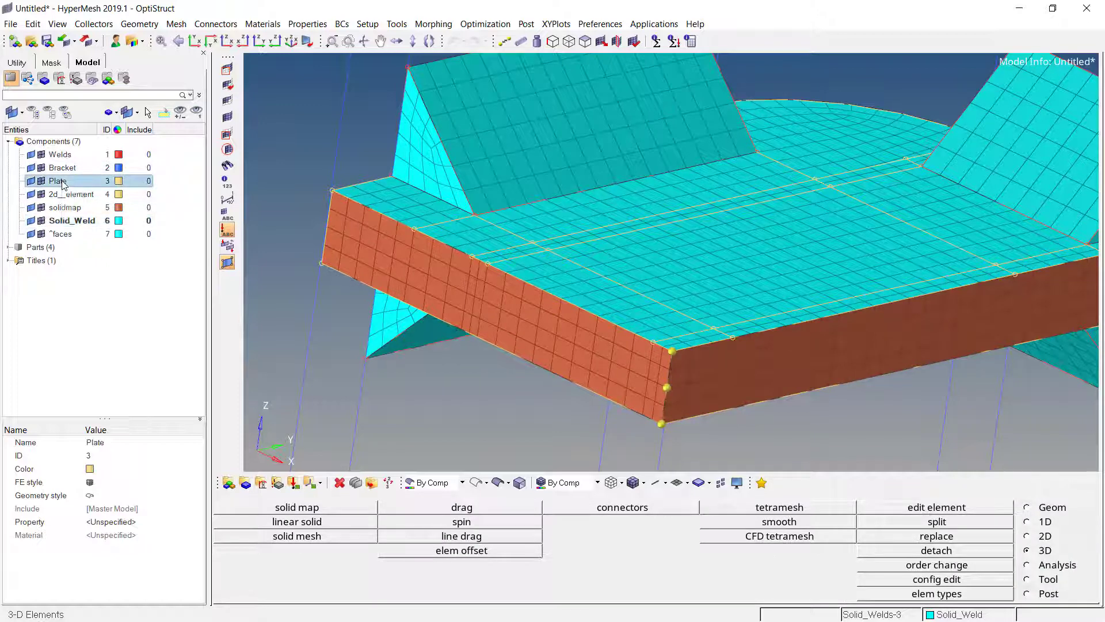
right_click(64, 183)
left_click(81, 210)
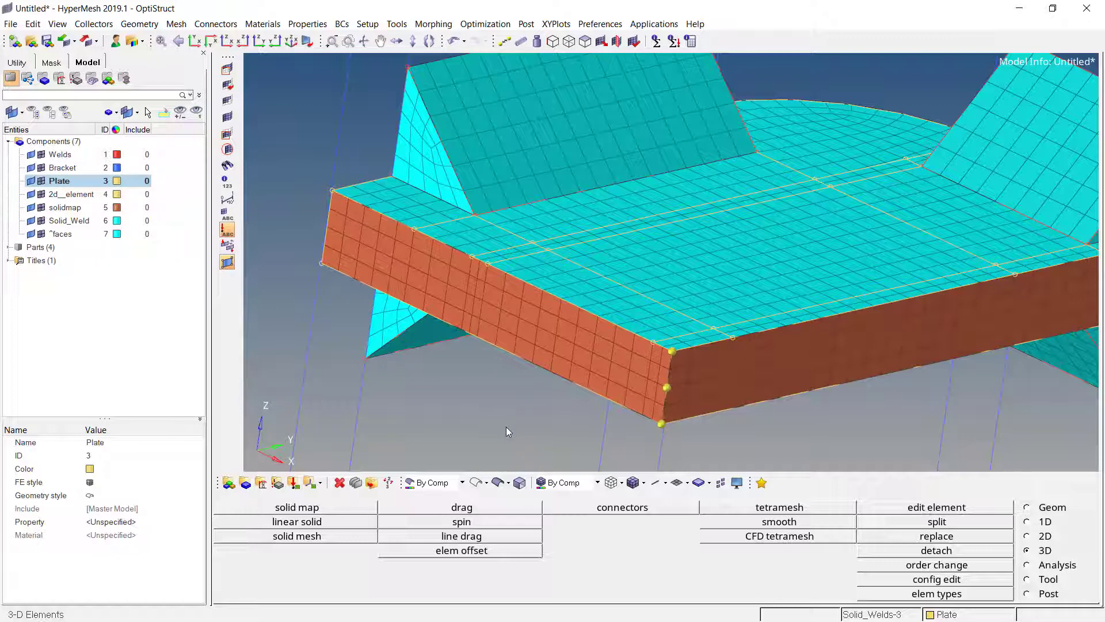
Move all elements of the solidmap component into the Plate component.
key("shift+F11")
left_click(454, 508)
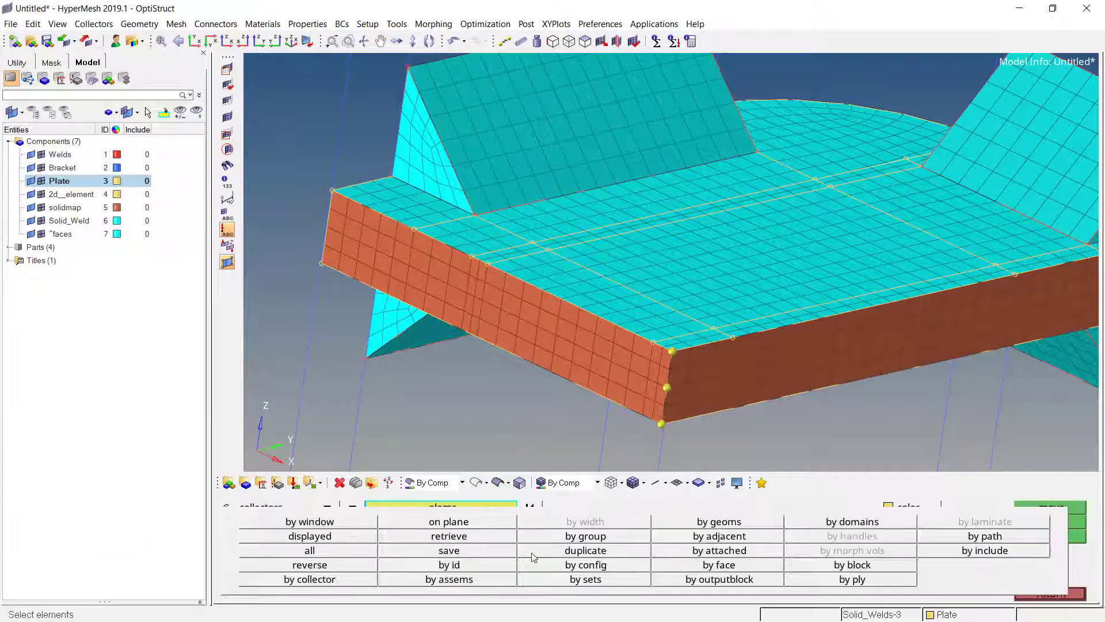
left_click(299, 581)
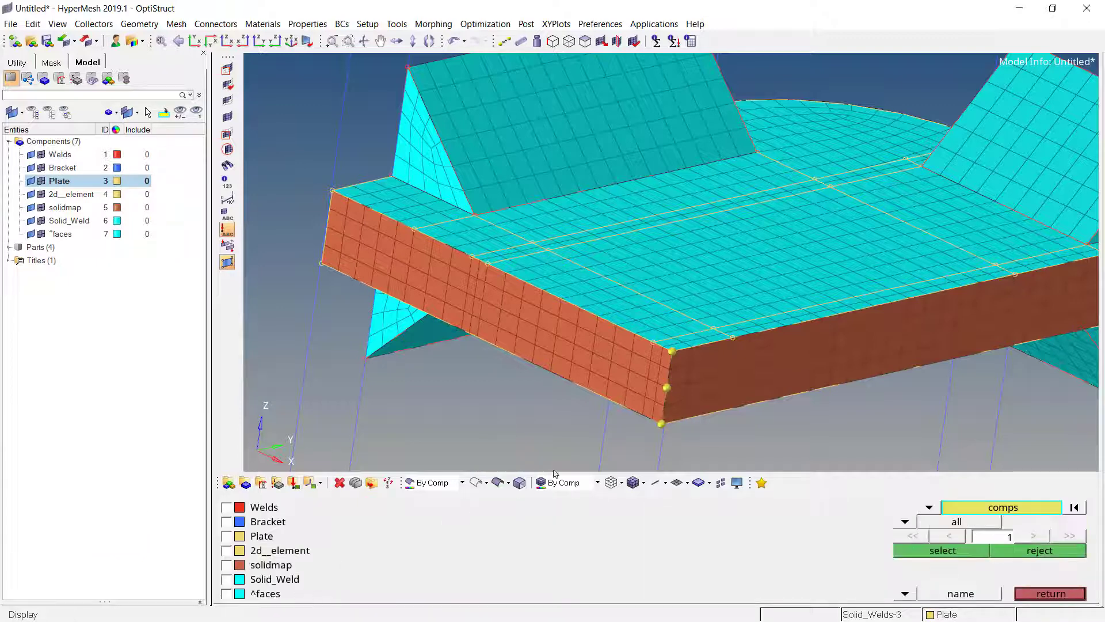
left_click(604, 340)
middle_click(599, 440)
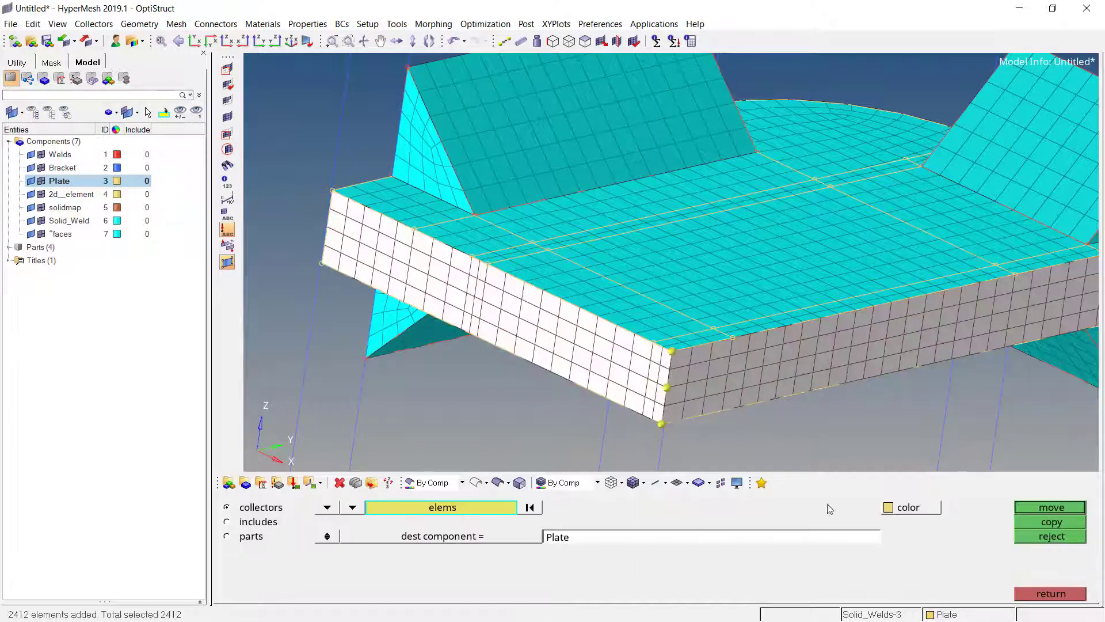
left_click(1051, 508)
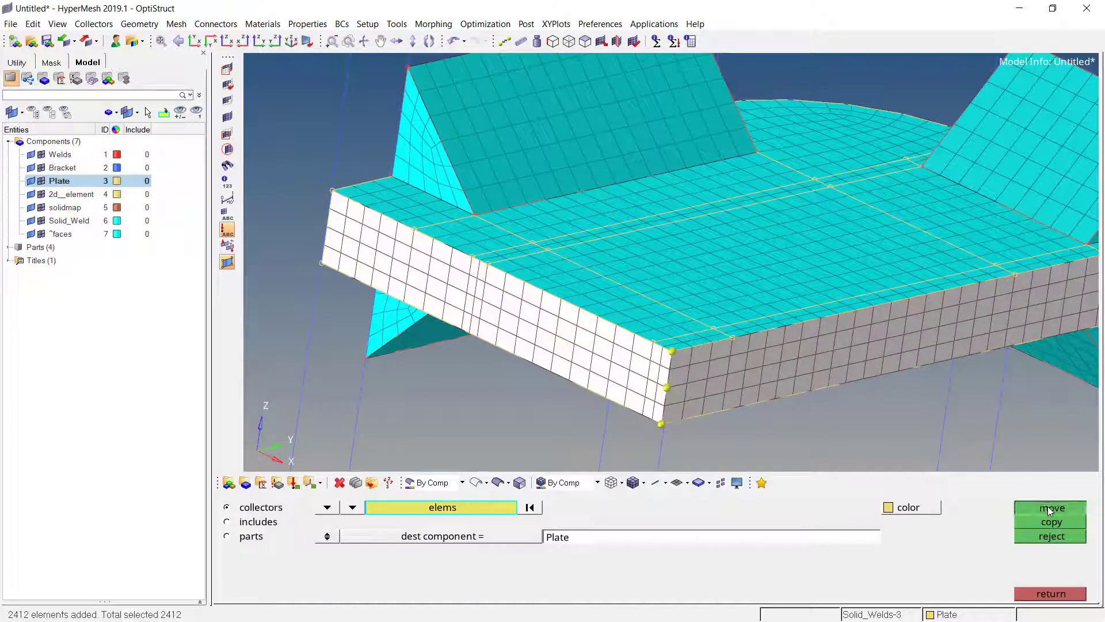
left_click(1050, 593)
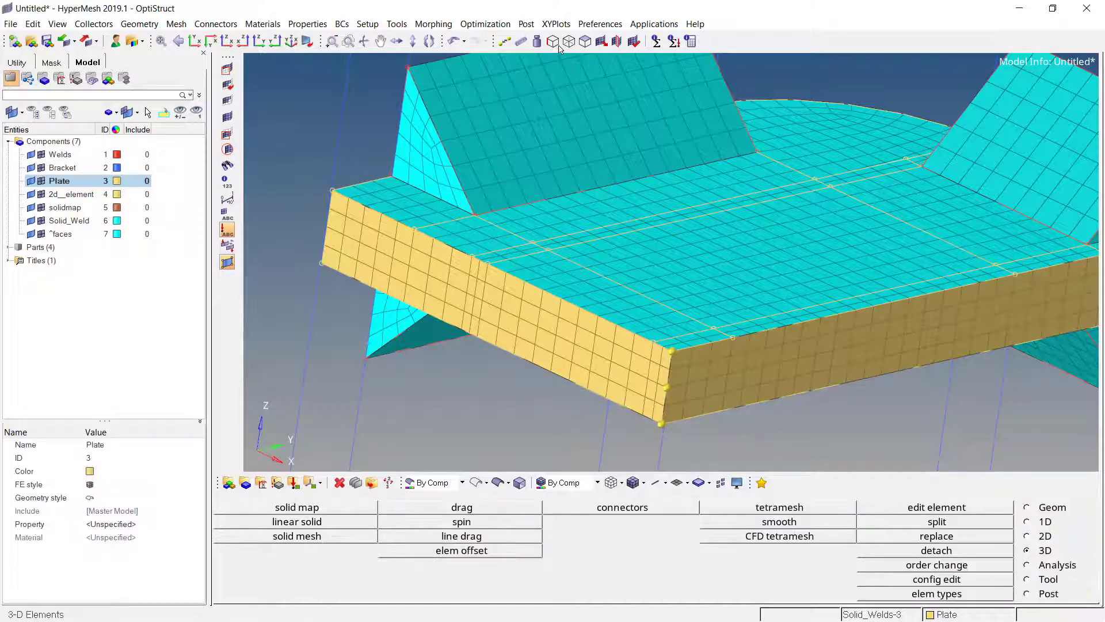
Delete the temporary face elements stored in the ^faces component.
key("shift+F11")
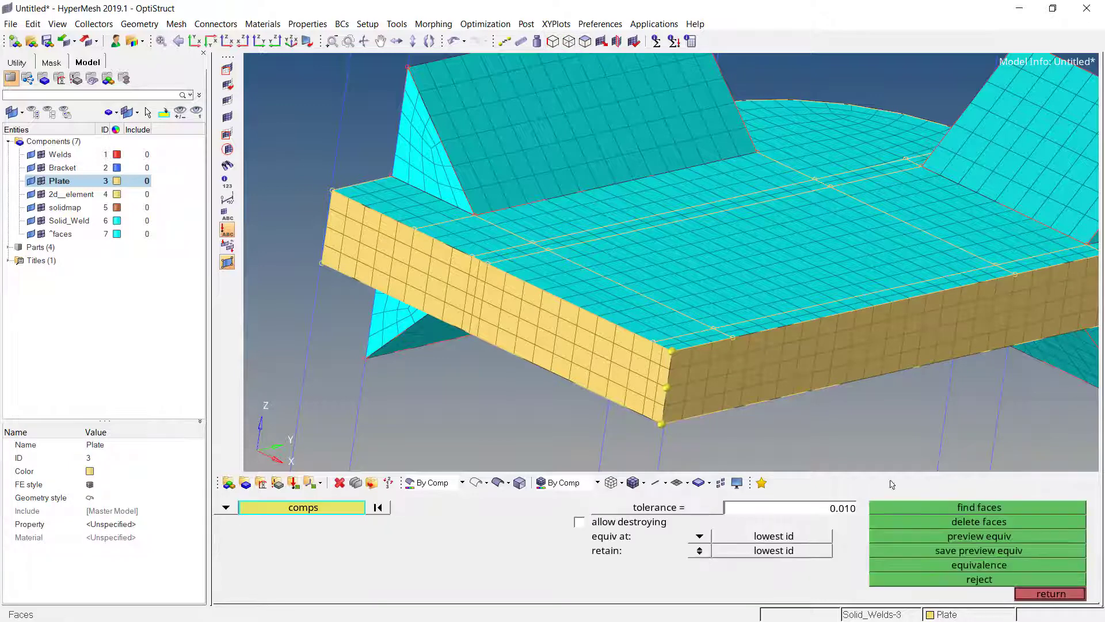
left_click(979, 524)
left_click(1050, 594)
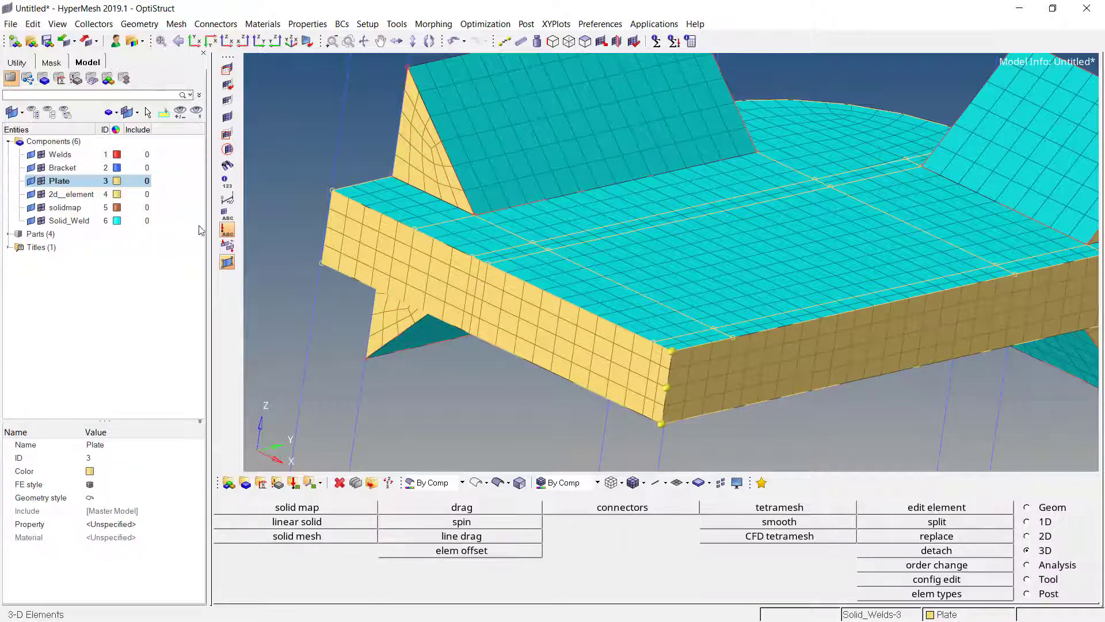
Recolor the Solid_Weld component purple and display the geometry with shaded surfaces.
left_click(117, 222)
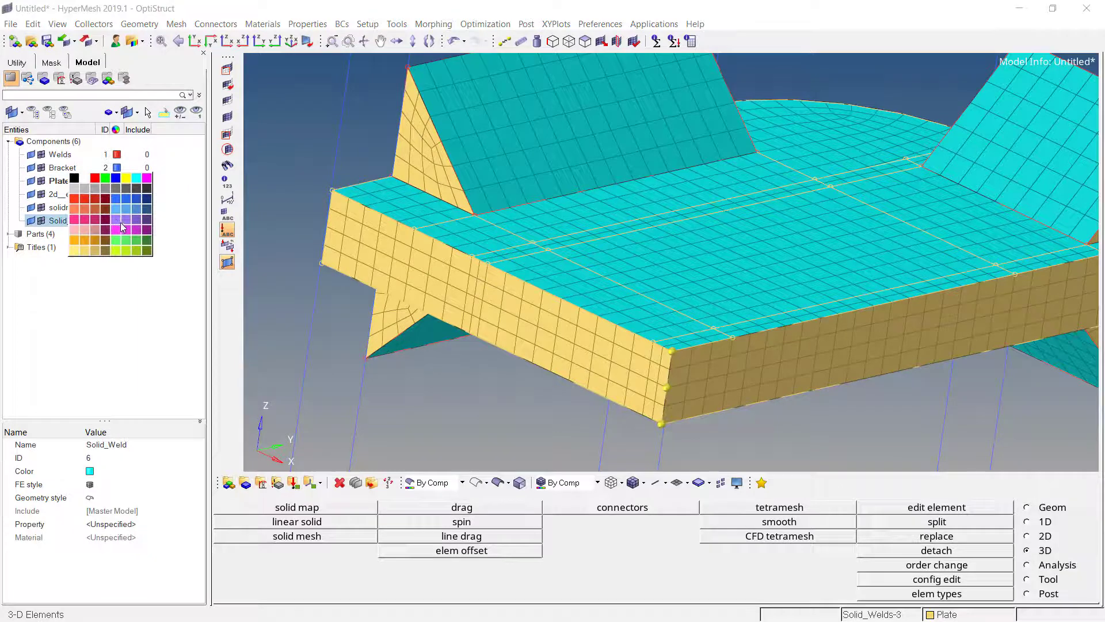
left_click(127, 222)
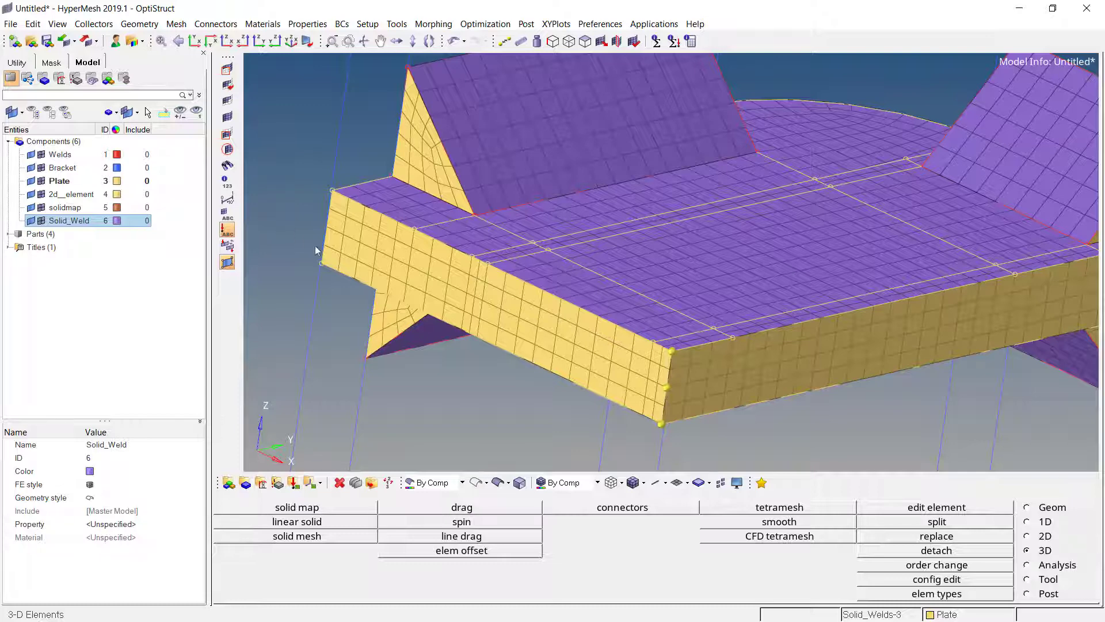
left_click(496, 481)
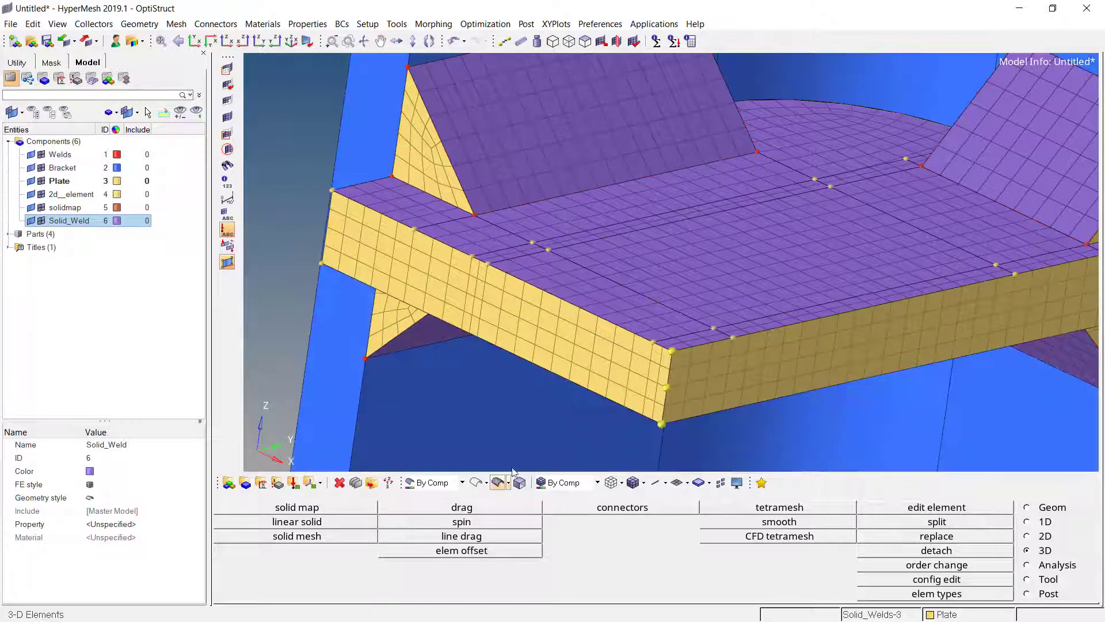
Split the bracket's flat inner wall from the first upper weld's inner top corner up to the wall's top edge.
scroll(565, 310, "down", 5)
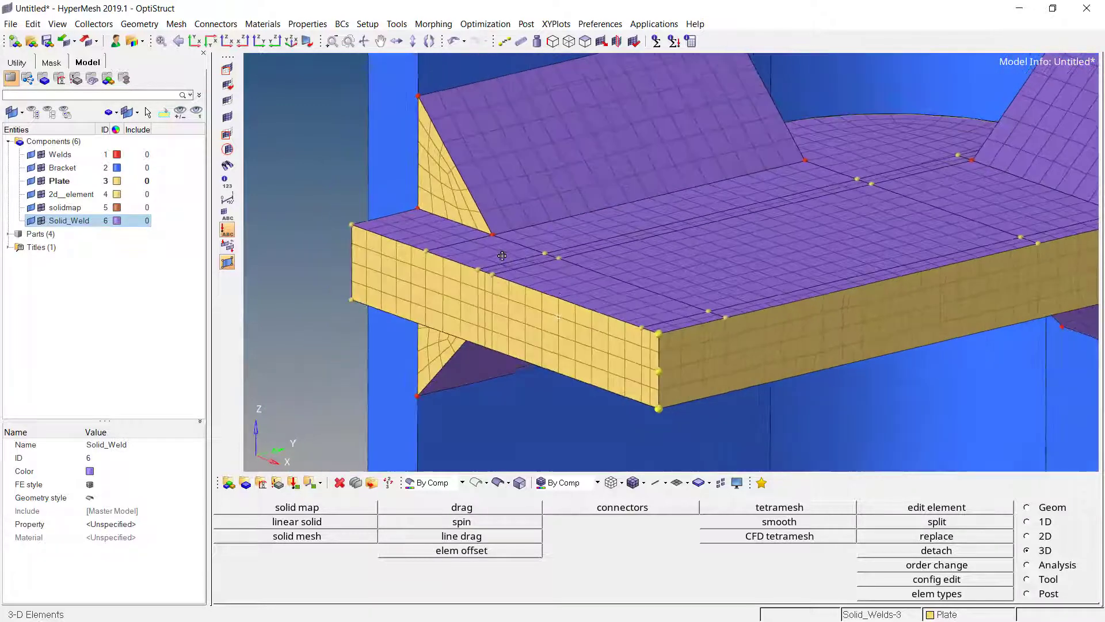
scroll(575, 267, "down", 3)
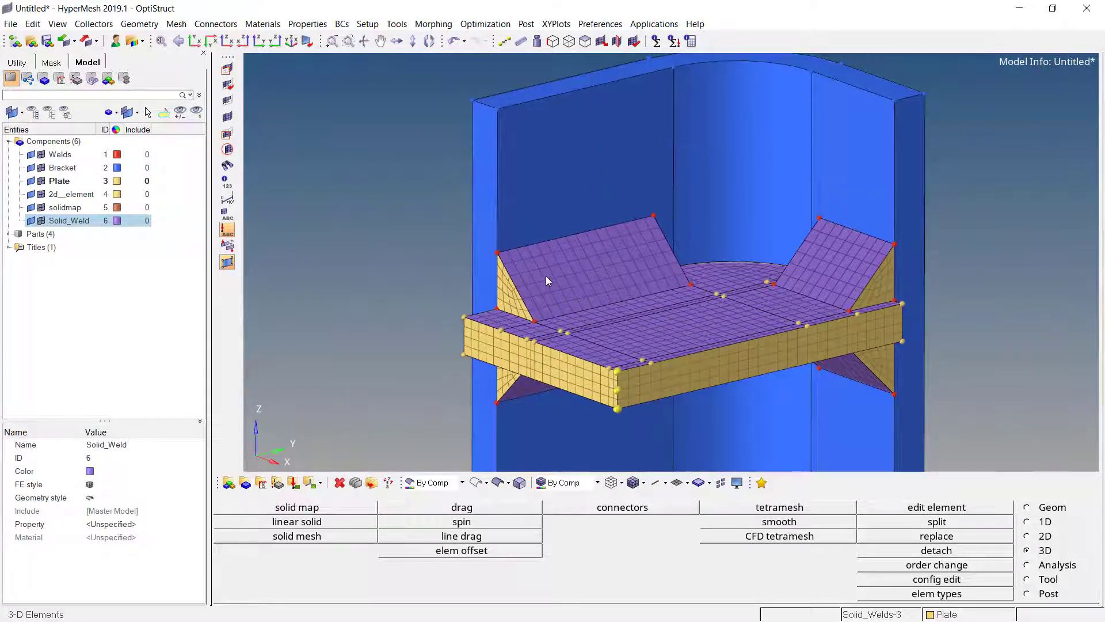
scroll(637, 238, "up", 5)
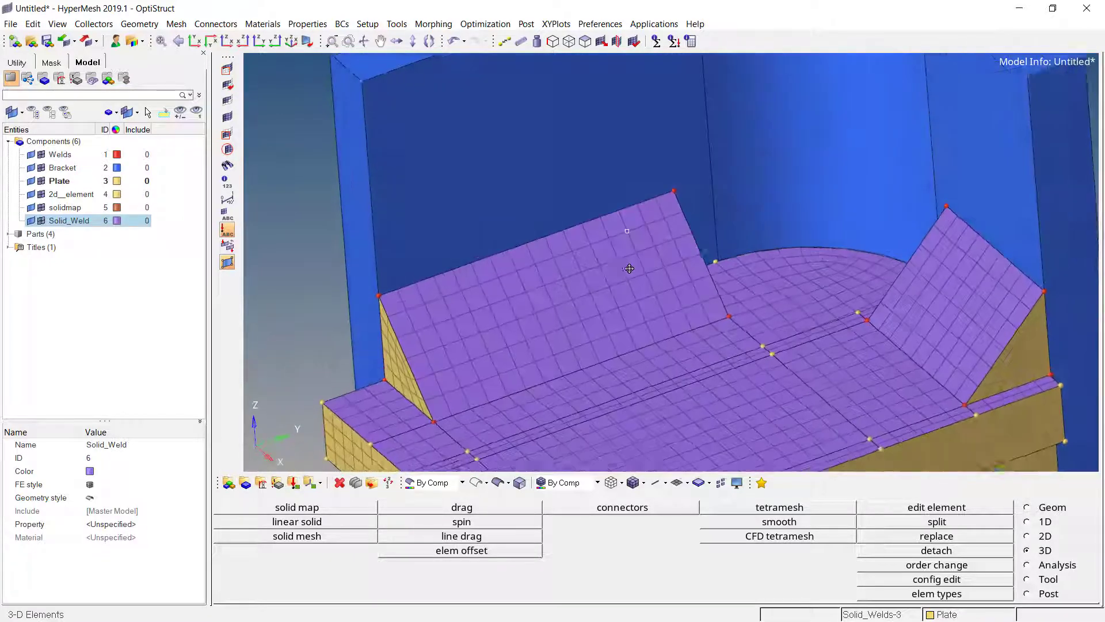
left_click_drag(629, 268, 593, 265, "ctrl")
key("F11")
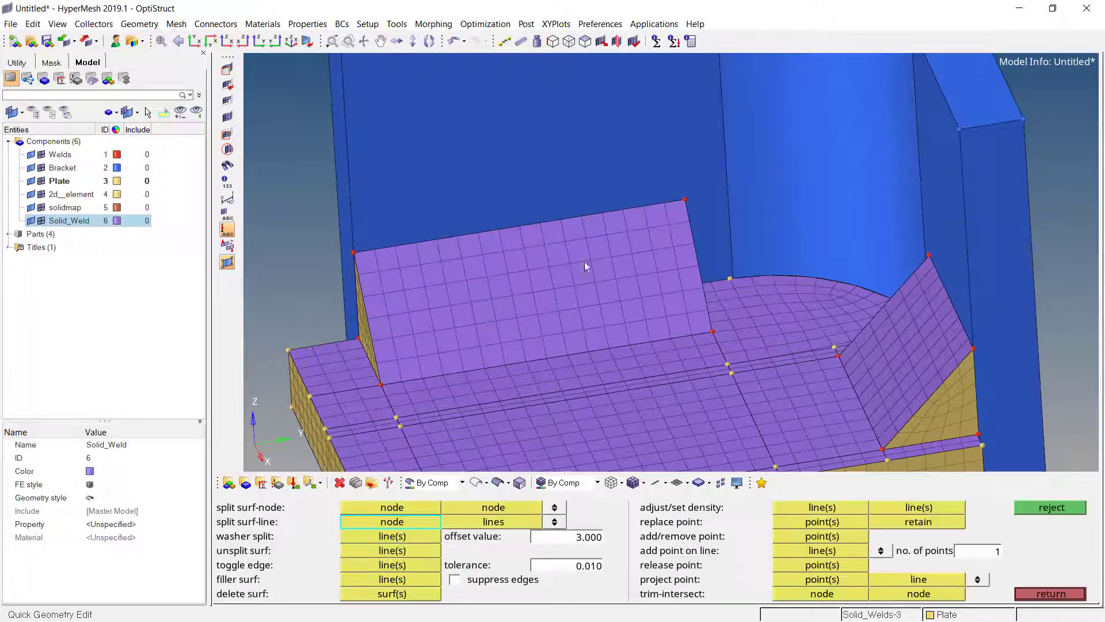
left_click_drag(604, 423, 665, 327, "ctrl")
left_click(679, 316)
left_click(624, 64)
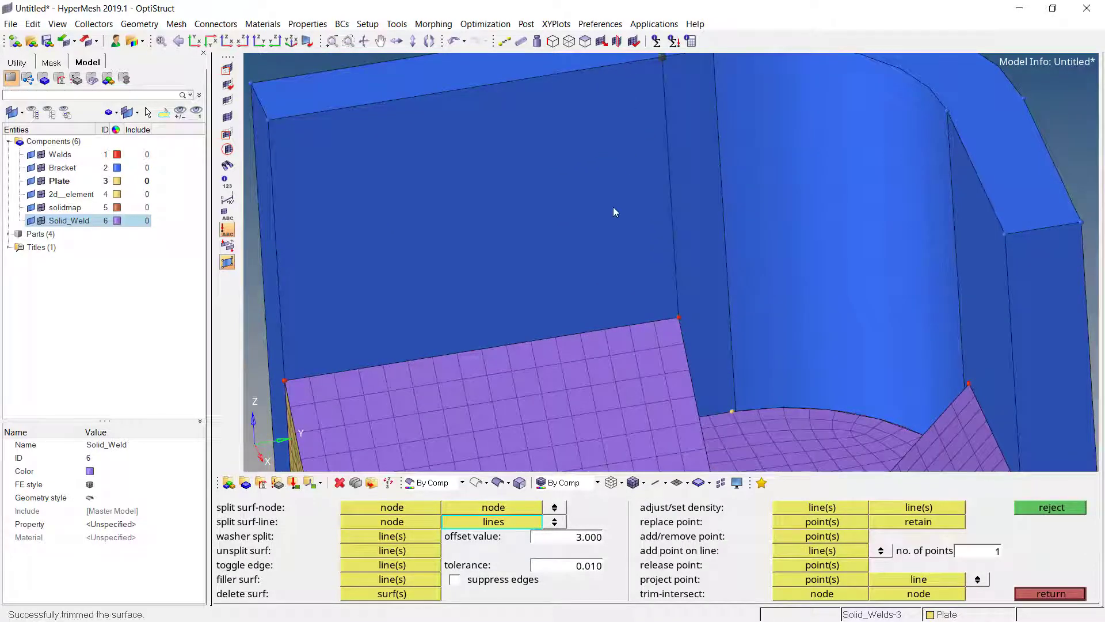
Split the opposite inner wall of the bracket from the other upper weld's inner top corner up to the top edge.
scroll(646, 286, "up", 2, "ctrl")
scroll(646, 287, "down", 4, "ctrl")
left_click_drag(646, 285, 728, 327, "ctrl")
left_click(704, 326)
left_click(743, 59)
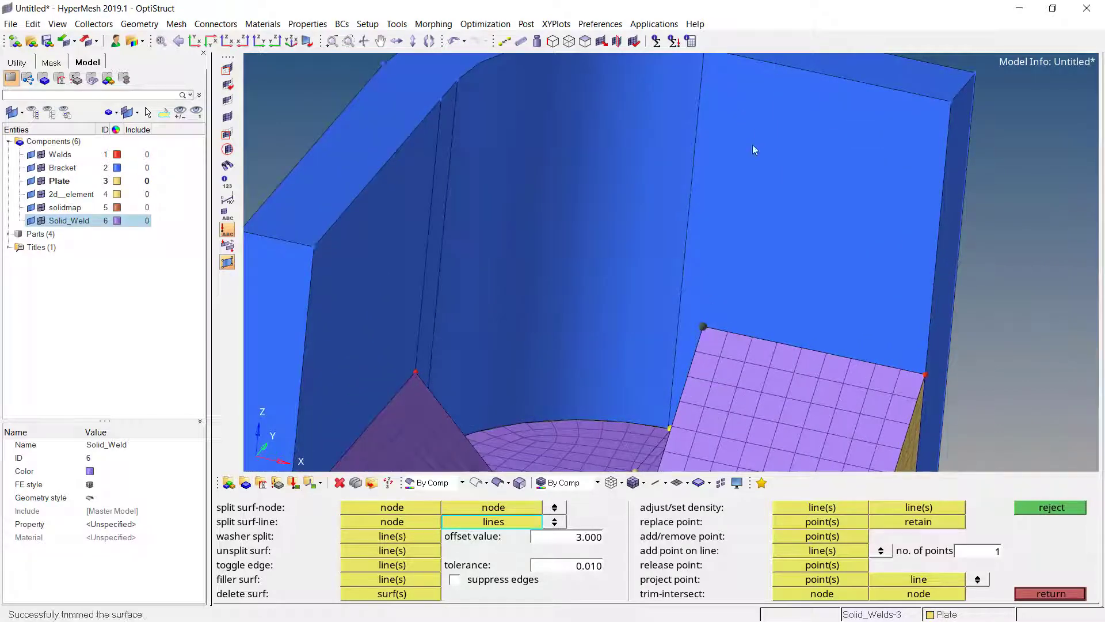
Split the bracket's inner surfaces horizontally between the two welds' top corners, across the narrow strips and the curved wall.
left_click(703, 327)
left_click(678, 322)
left_click(429, 346)
left_click(415, 348)
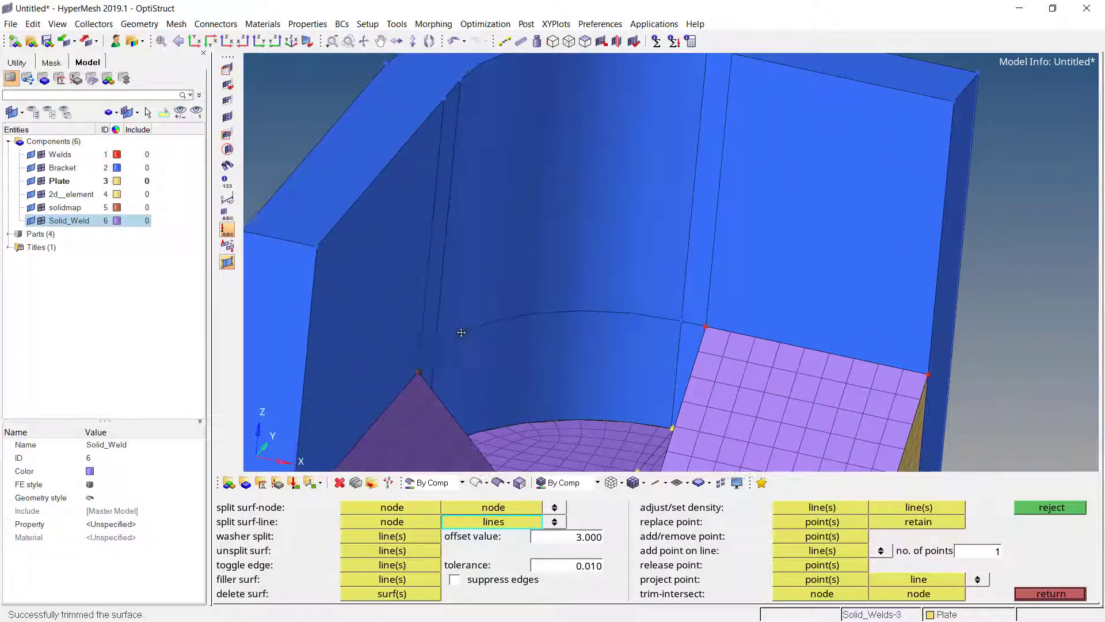
scroll(459, 330, "down", 3, "ctrl")
left_click_drag(459, 330, 569, 327, "ctrl")
left_click(570, 332)
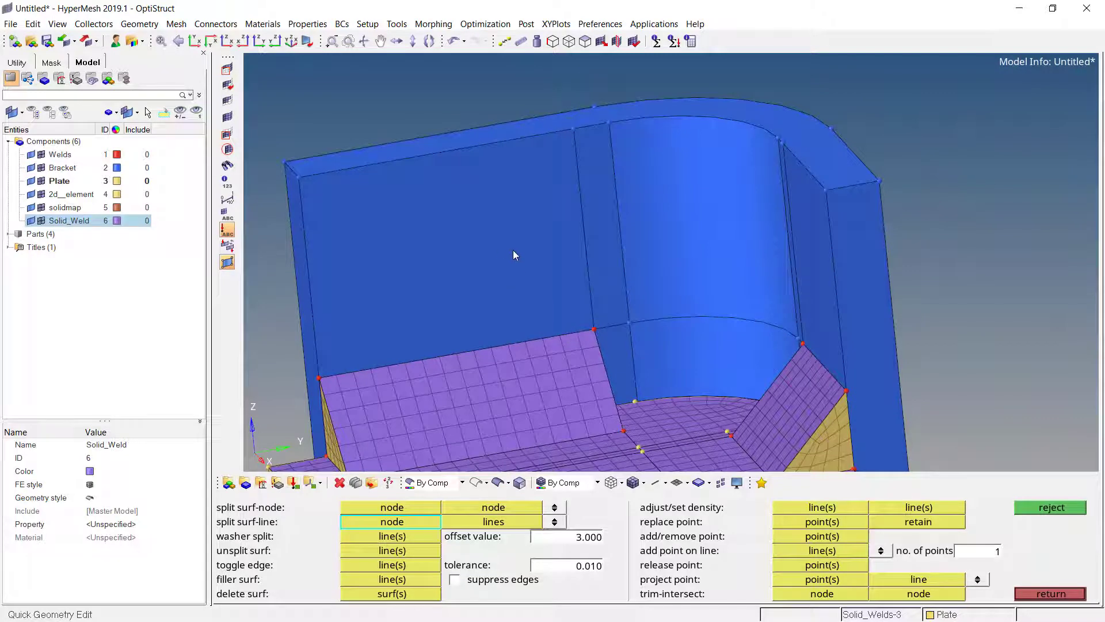
Mesh the bracket's flat inner wall surface above the first upper weld with mixed elements at element size 4.
right_click_drag(448, 248, 558, 244, "ctrl")
left_click_drag(558, 240, 537, 227, "ctrl")
key("F12")
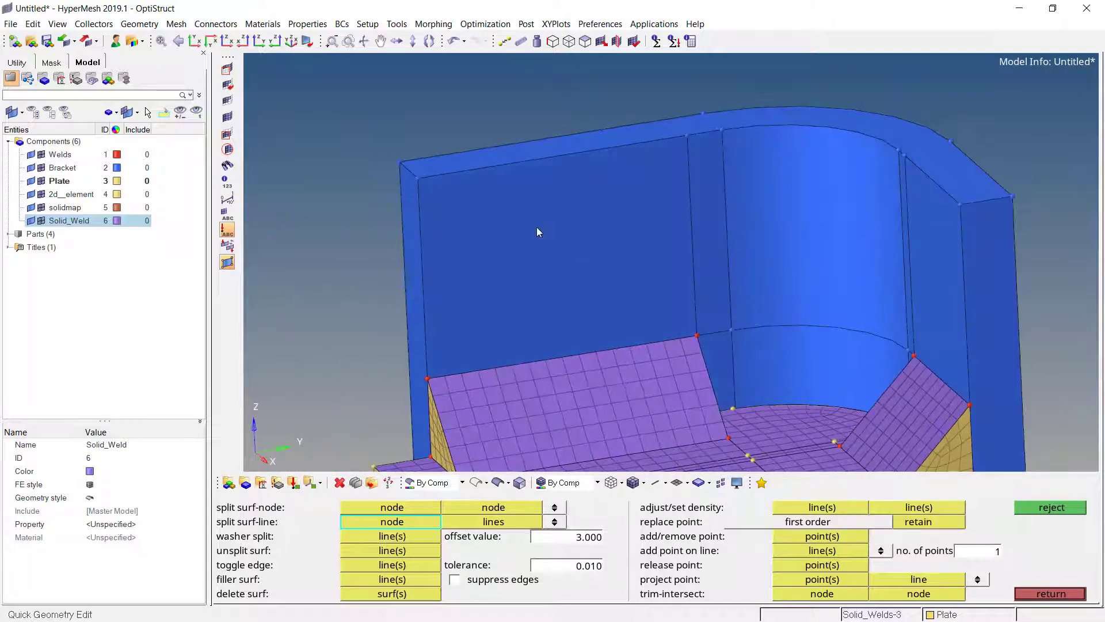
left_click(226, 506)
left_click(231, 516)
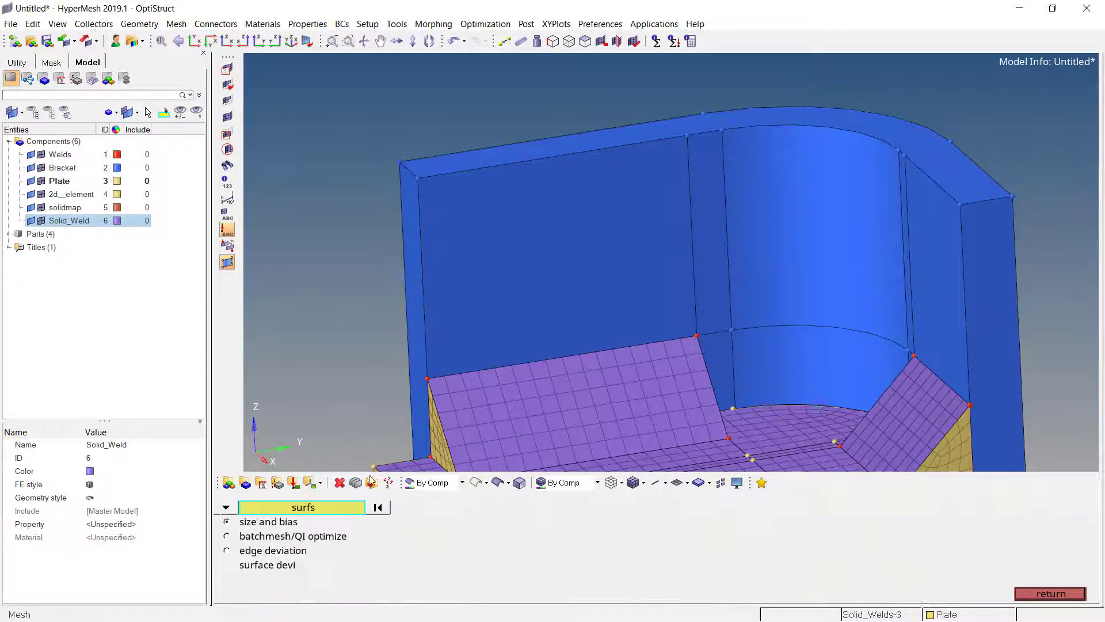
left_click(487, 315)
middle_click(488, 318)
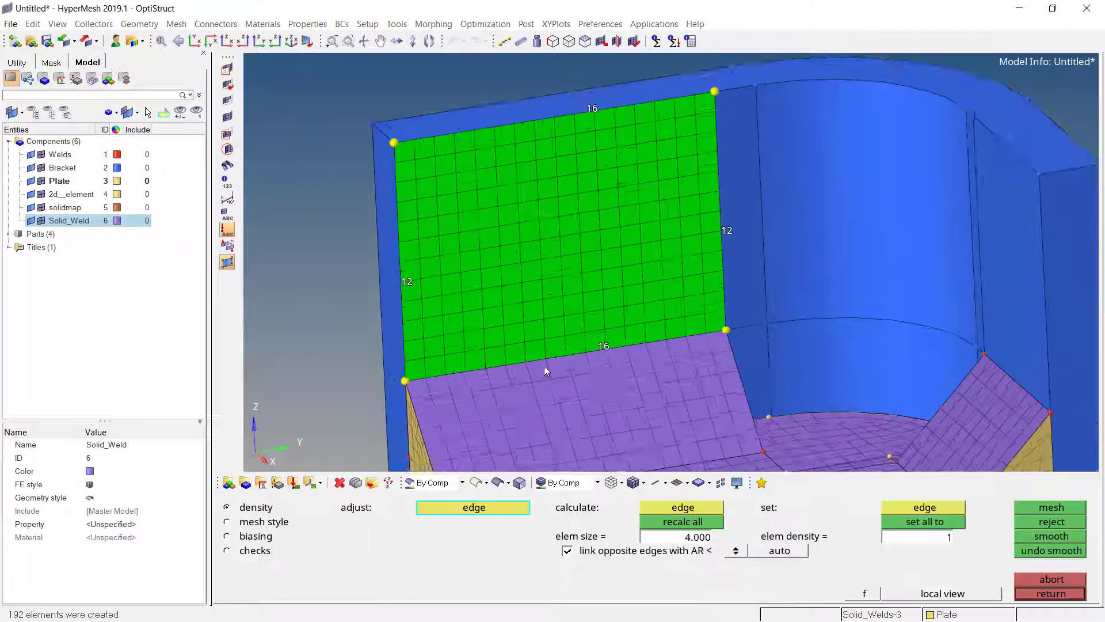
scroll(544, 365, "up", 3)
middle_click(751, 356)
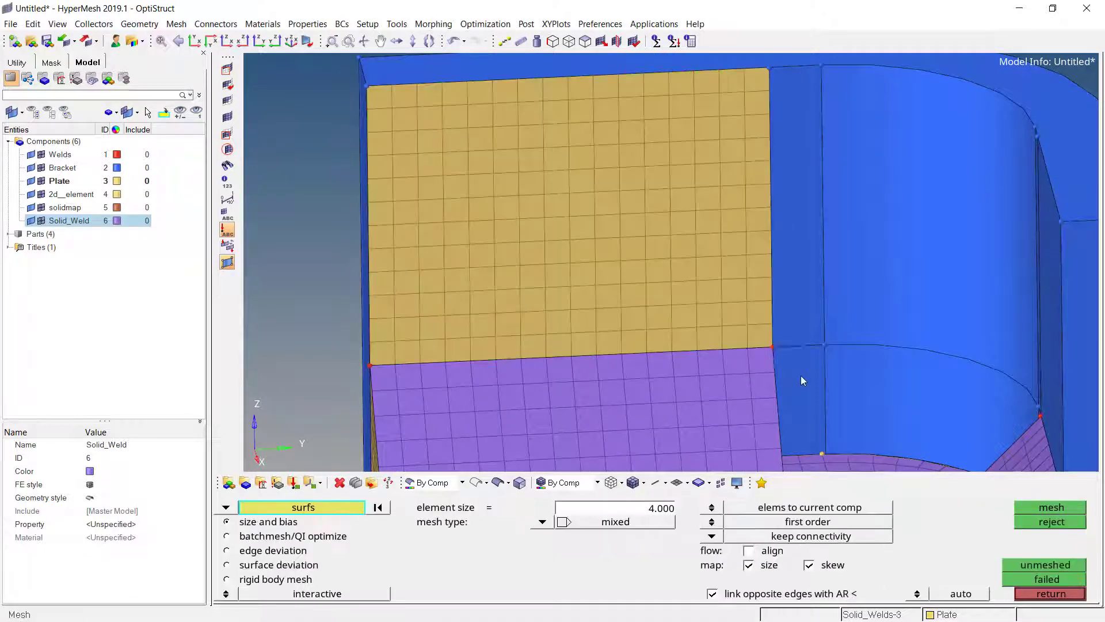
left_click(800, 375)
mouse_move(780, 375)
left_mouse_down("ctrl")
mouse_move(743, 386)
mouse_move(793, 378)
left_mouse_up("ctrl")
right_click(793, 378)
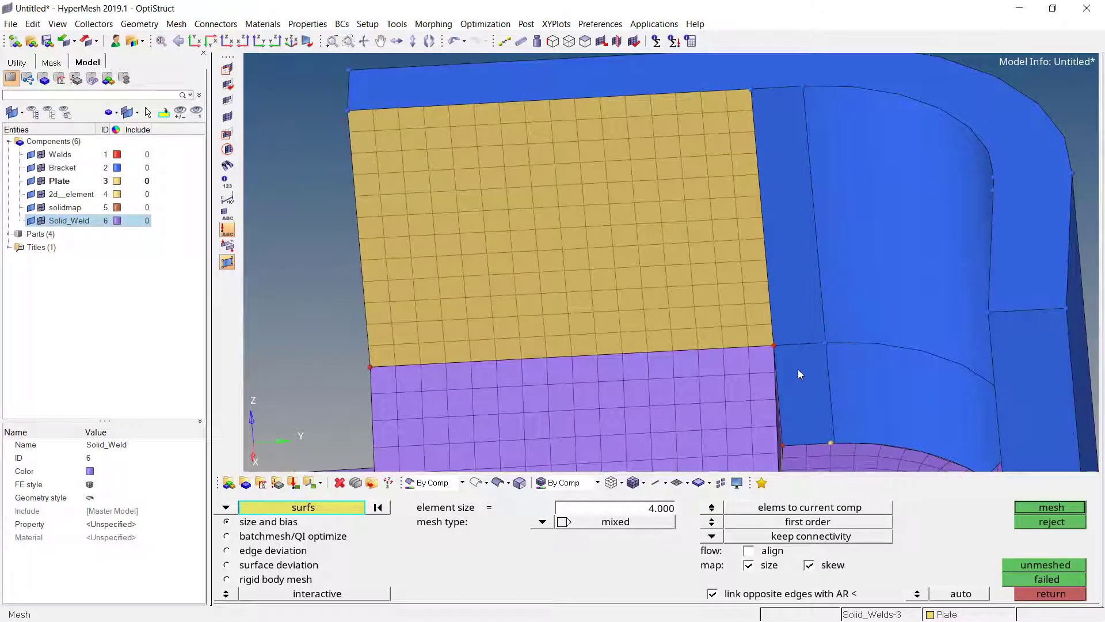
left_click(798, 371)
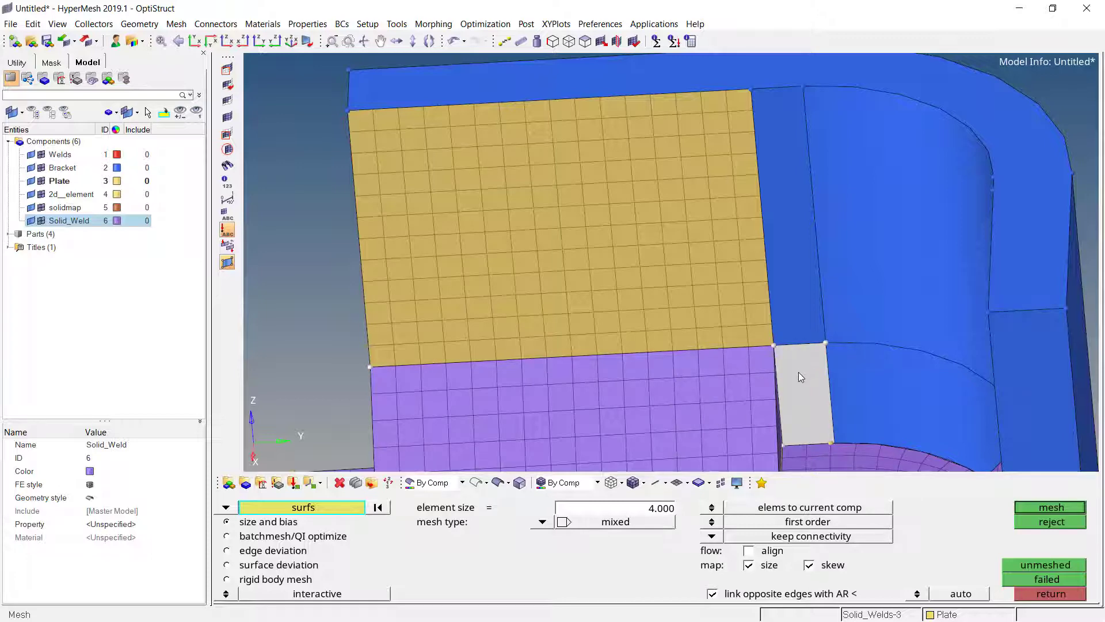
left_click_drag(799, 372, 675, 335, "ctrl")
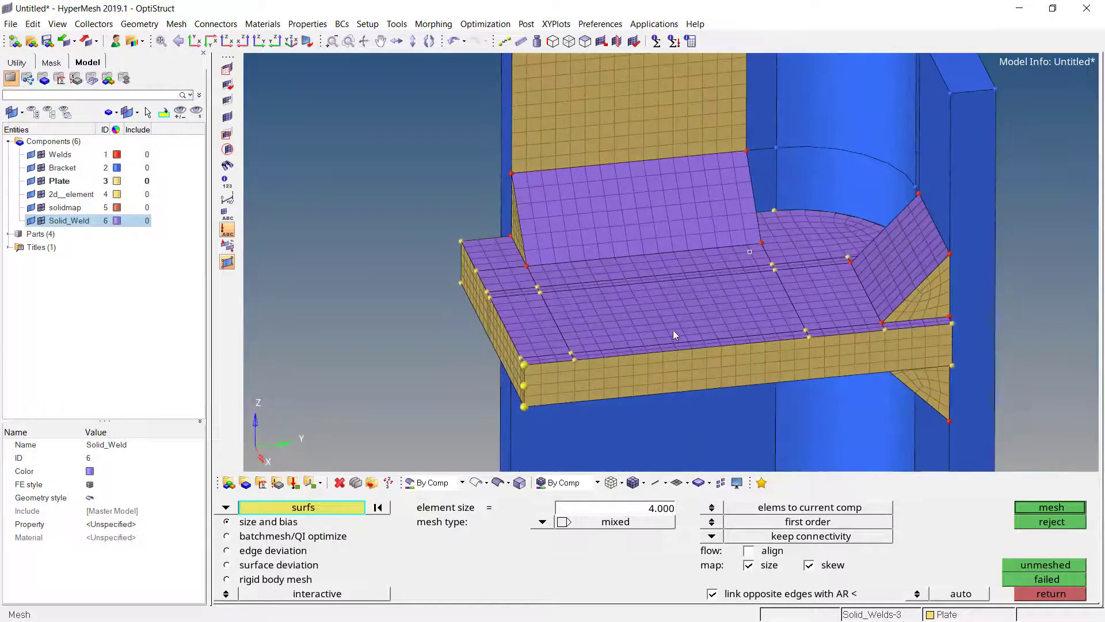
Toggle the display of the Plate component's elements to check which meshes belong to it.
left_click(42, 181)
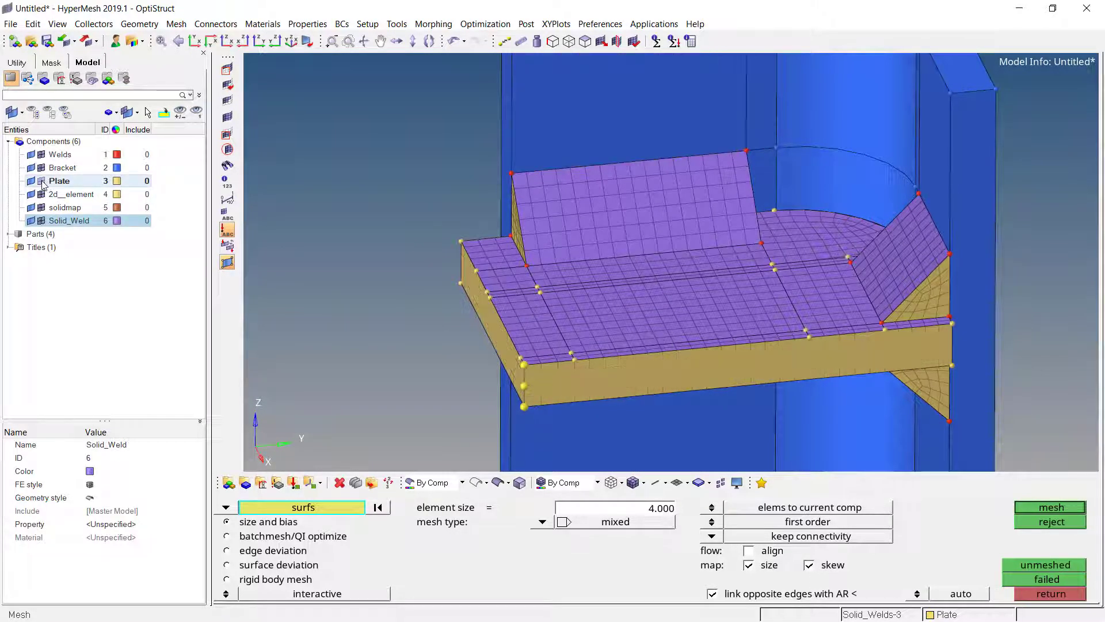
left_click(42, 181)
left_click(42, 182)
left_click_drag(489, 197, 383, 208, "ctrl")
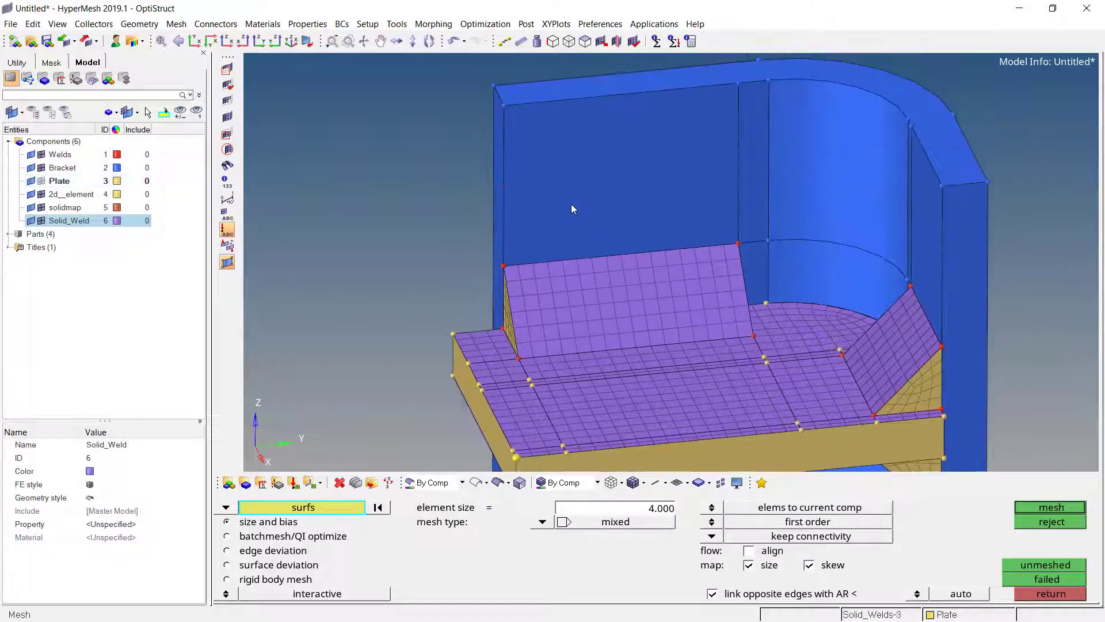
left_click(41, 182)
Recolour the 2d__element component dark olive green and make it the current component.
left_click(105, 196)
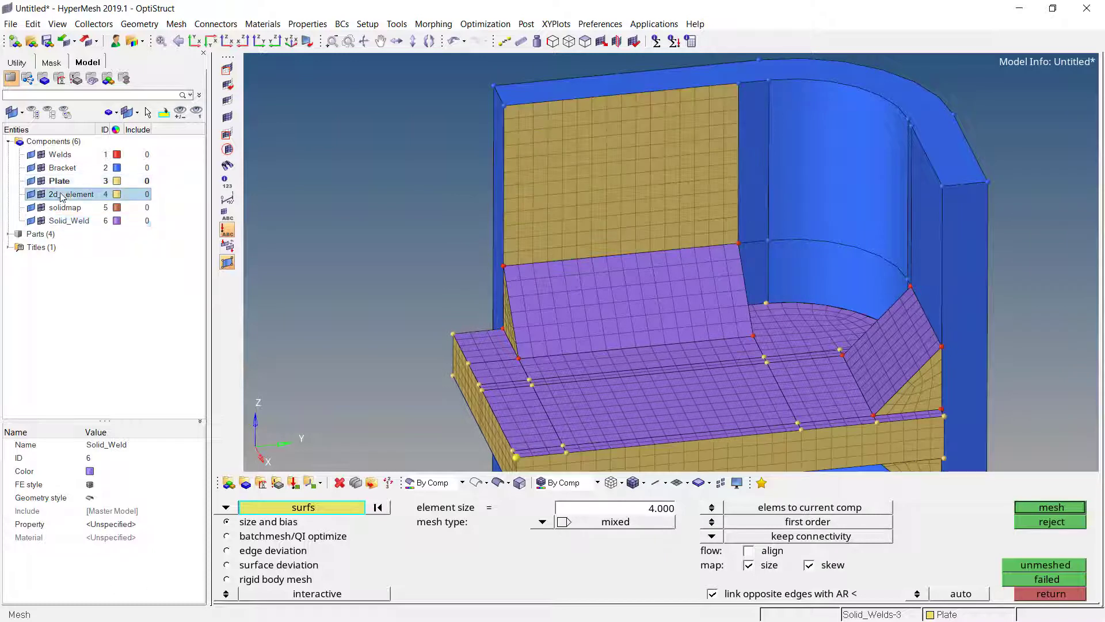
left_click(117, 194)
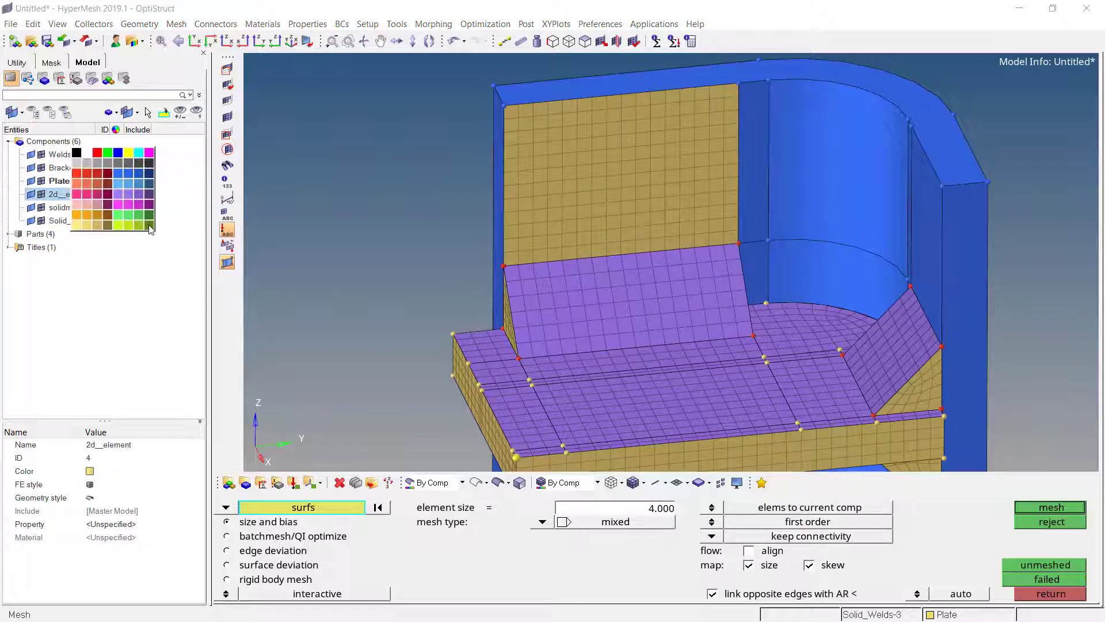
left_click(151, 229)
right_click(69, 195)
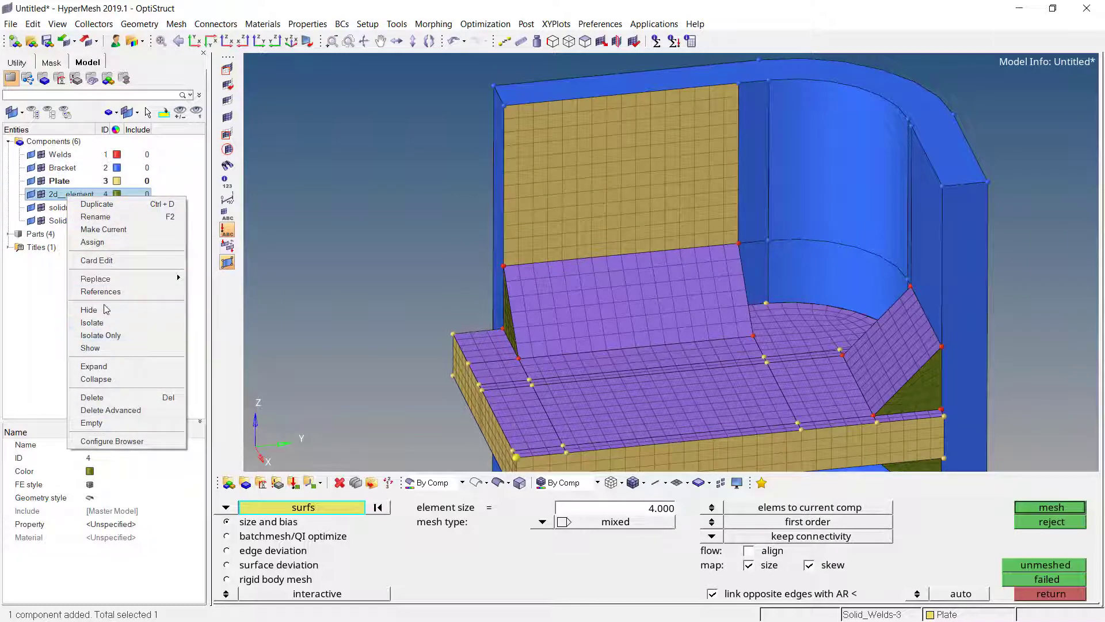
left_click(103, 229)
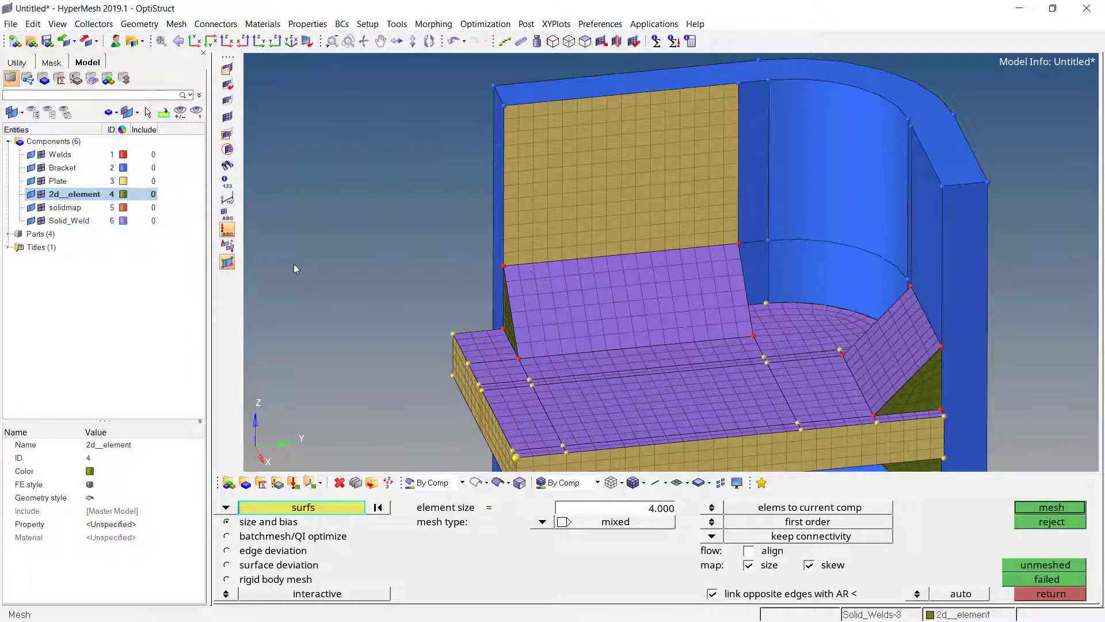
Move the mesh on the bracket's flat inner wall above the first upper weld into the 2d__element component.
key("shift+F11")
mouse_move(443, 68)
left_mouse_down("shift")
mouse_move(633, 155)
mouse_move(745, 182)
mouse_move(745, 232)
left_mouse_up("shift")
scroll(535, 237, "up", 3)
left_click_drag(470, 189, 635, 266, "shift")
left_click_drag(625, 211, 866, 249, "shift")
left_click_drag(721, 247, 627, 266, "shift")
left_click(509, 266)
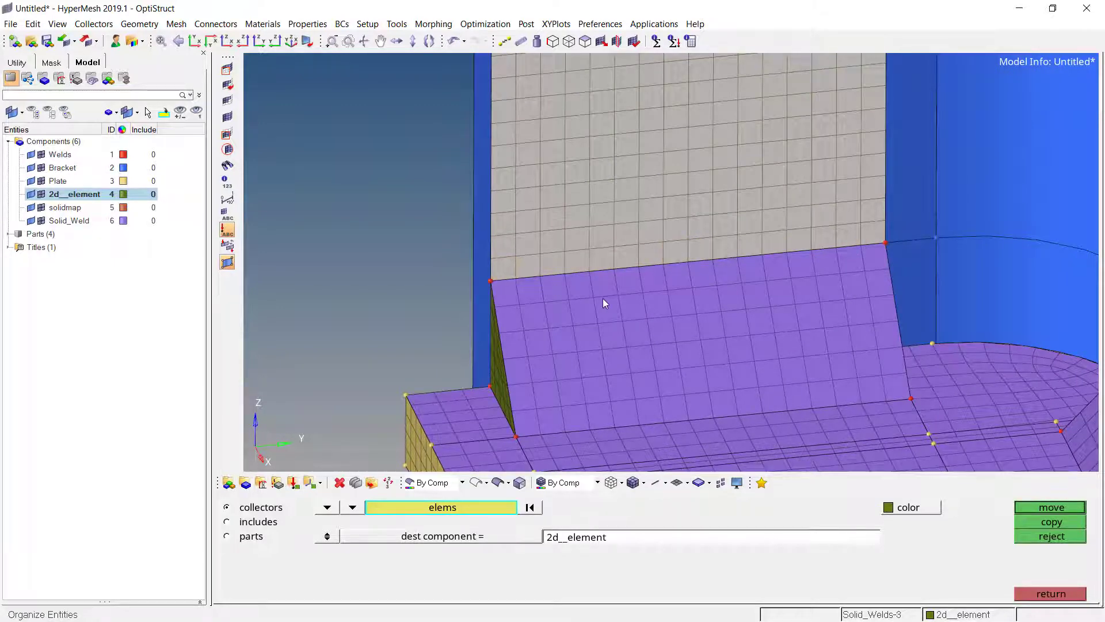
left_click(1052, 509)
scroll(578, 256, "down", 3)
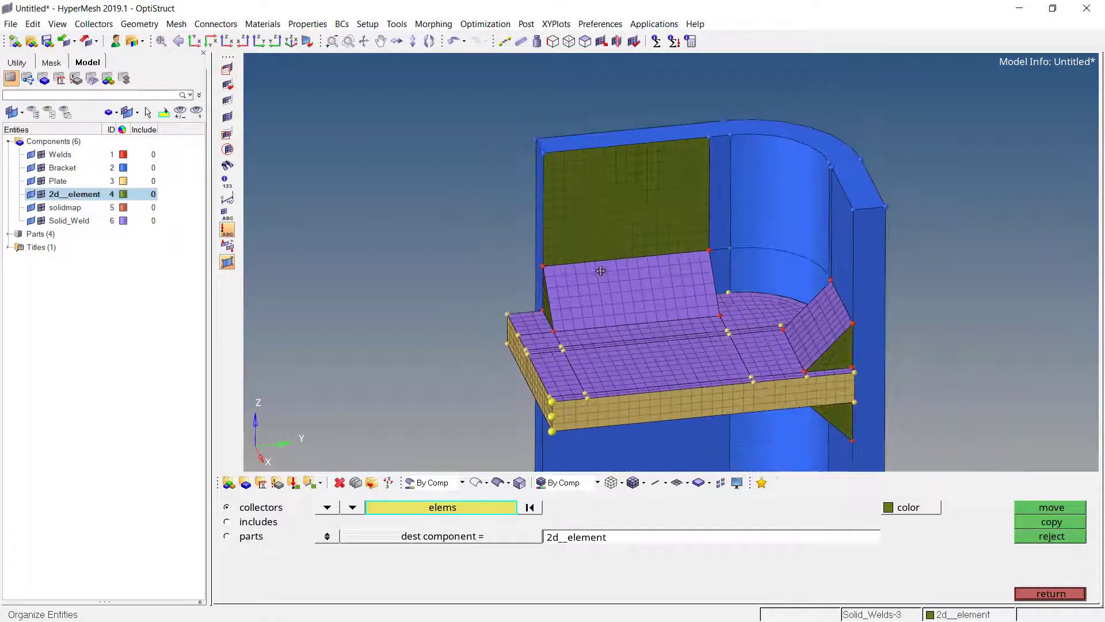
Hide the Plate component's elements and display the surface geometry as wireframe.
left_click(42, 181)
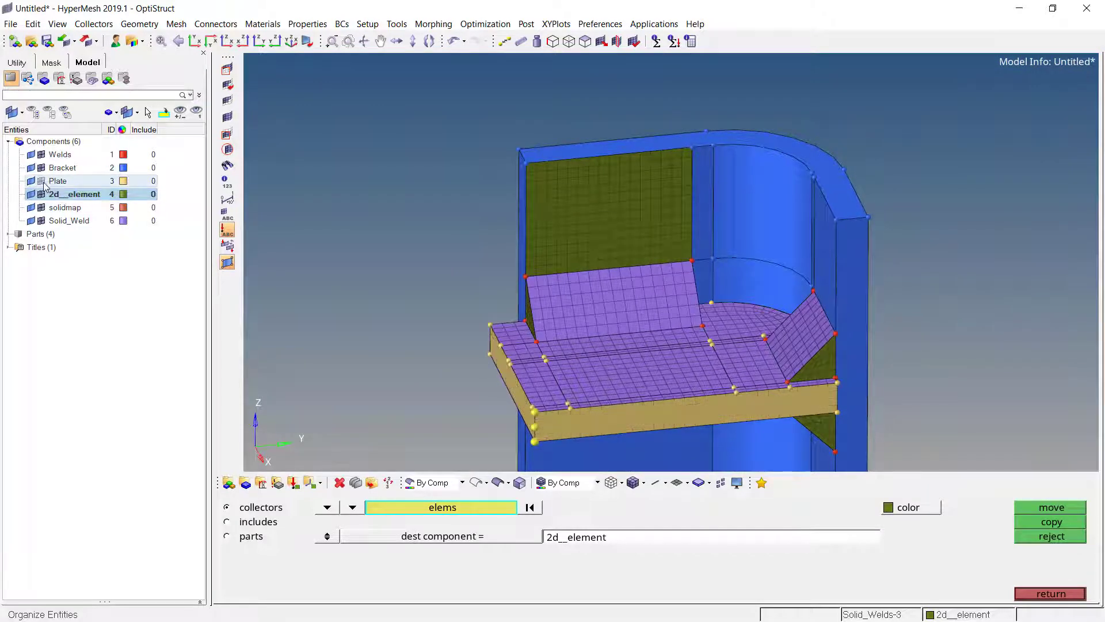
key("F11")
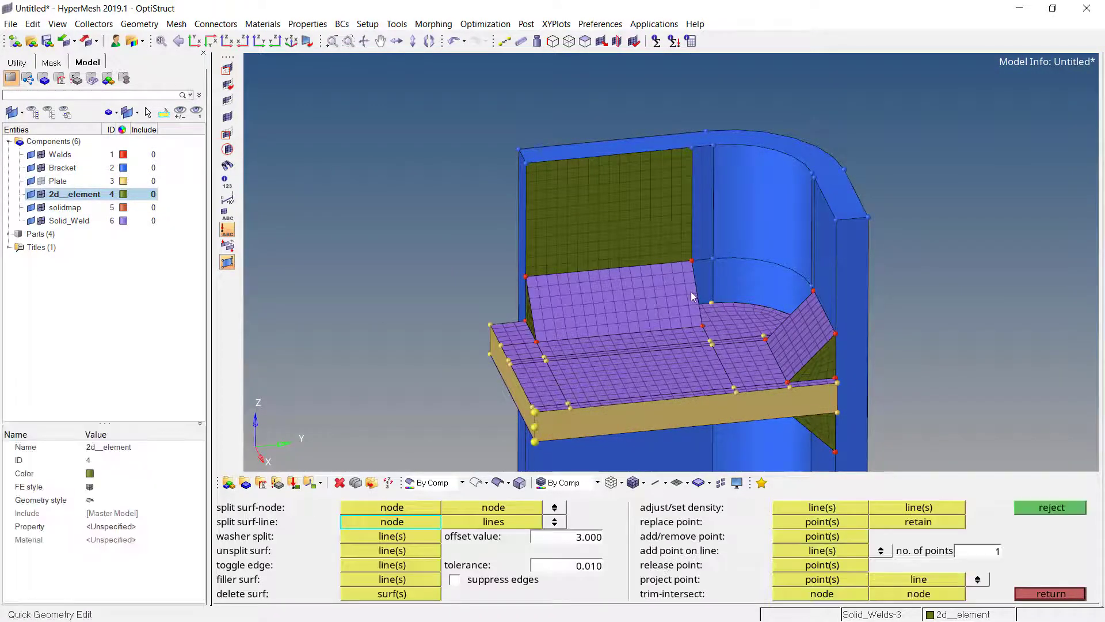
scroll(700, 274, "up", 4)
right_click_drag(712, 307, 715, 196, "ctrl")
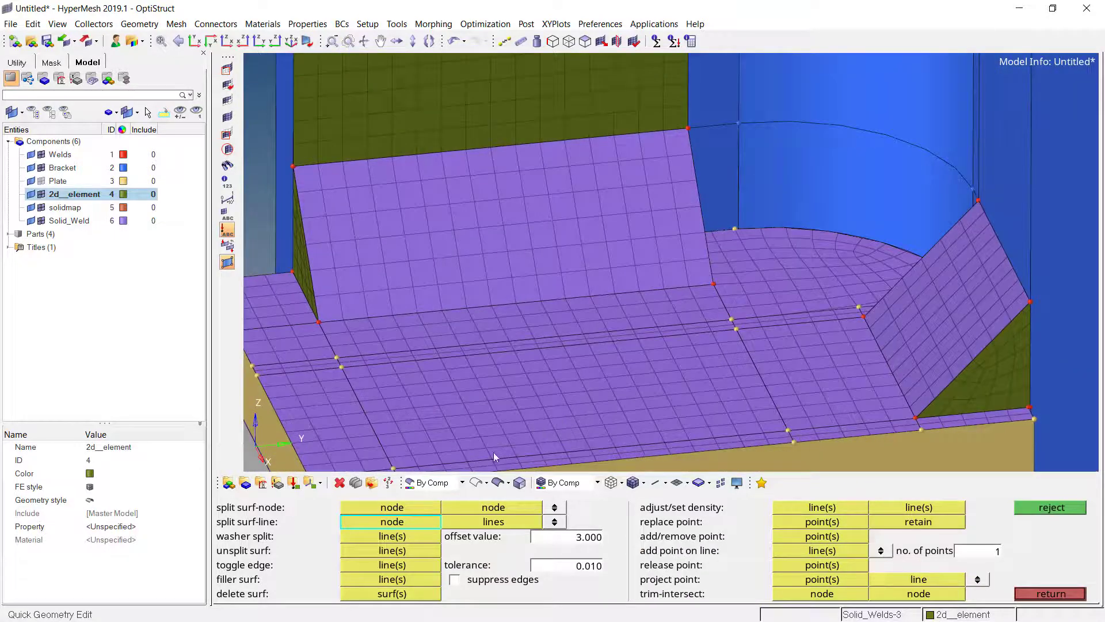
left_click(479, 483)
left_click_drag(599, 379, 795, 469, "ctrl")
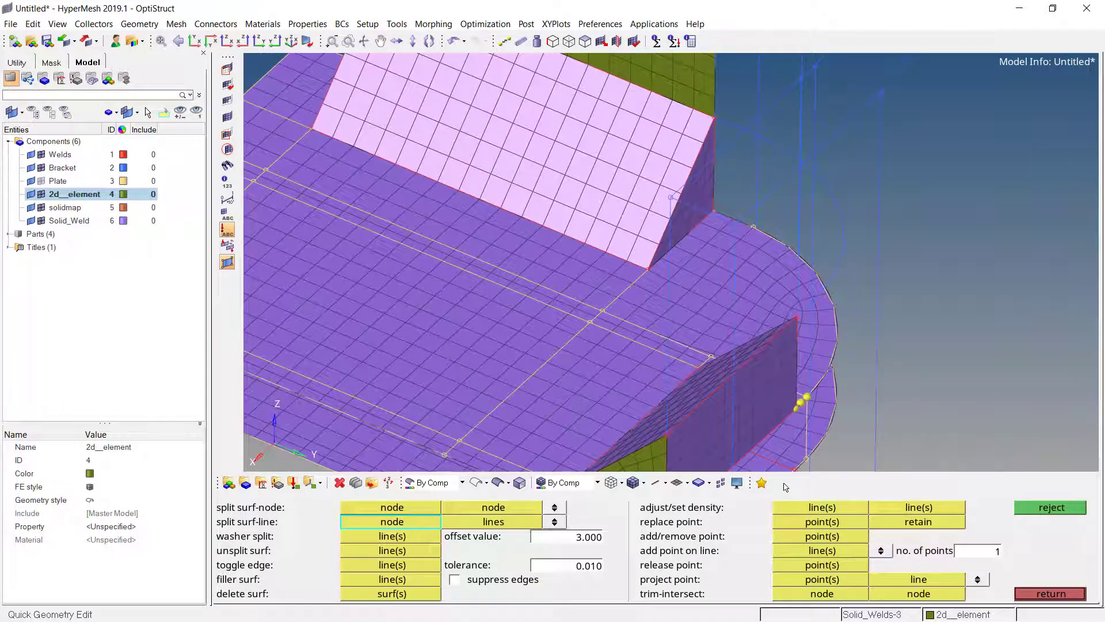
Set up a ruled mesh between the node path down the first upper weld's vertical inner edge and the neighbouring vertical bracket line.
left_click(1039, 593)
left_click(1028, 536)
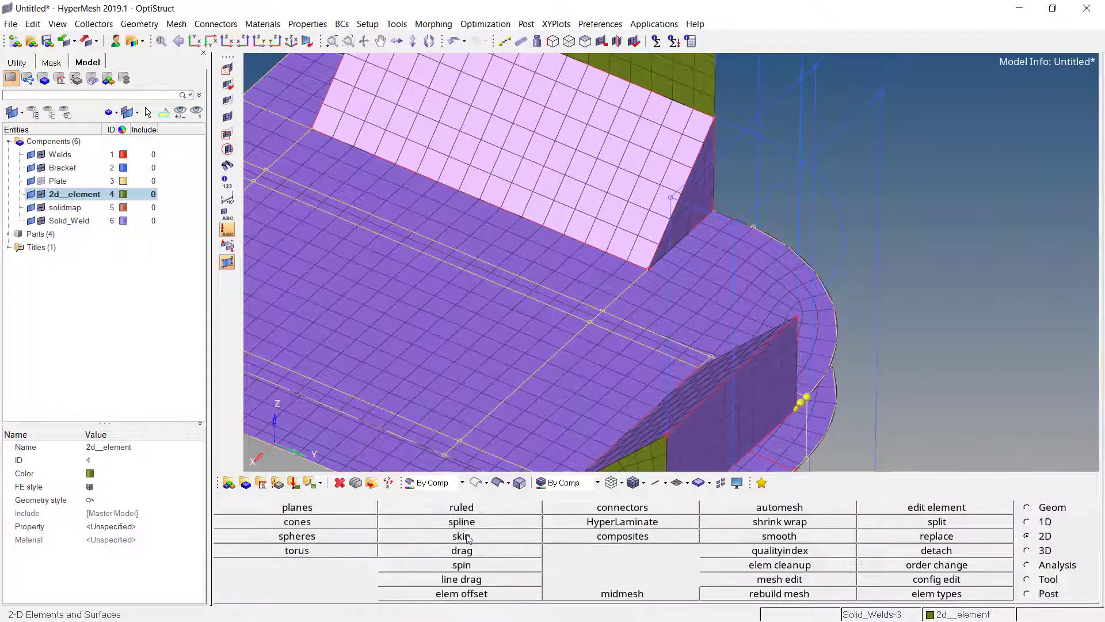
left_click(476, 509)
scroll(714, 143, "up", 3)
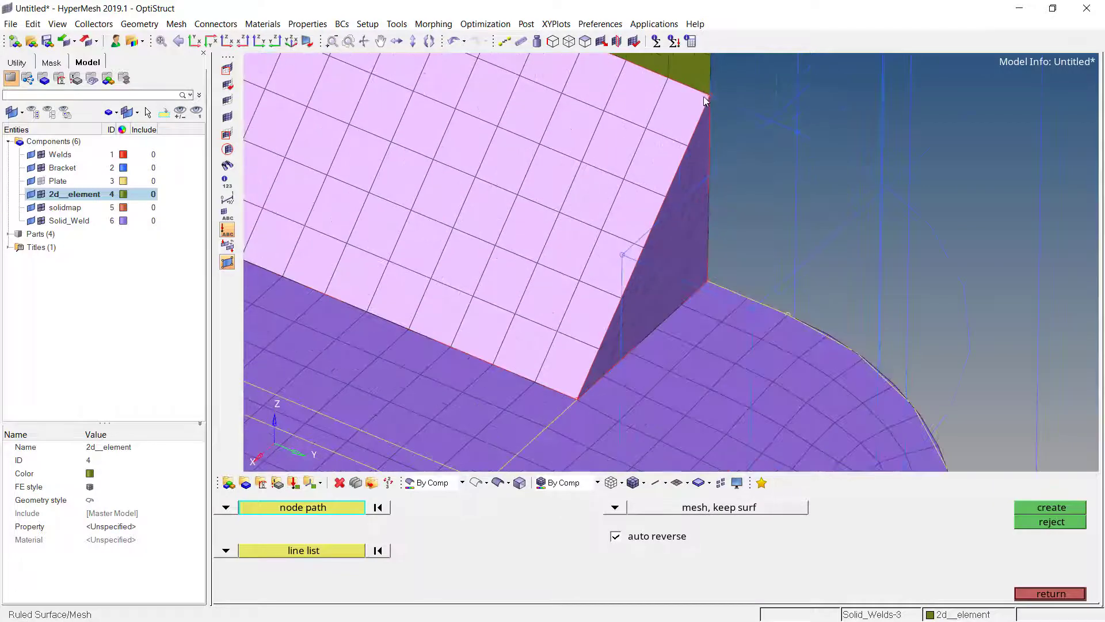
left_click(709, 96)
left_click(709, 134)
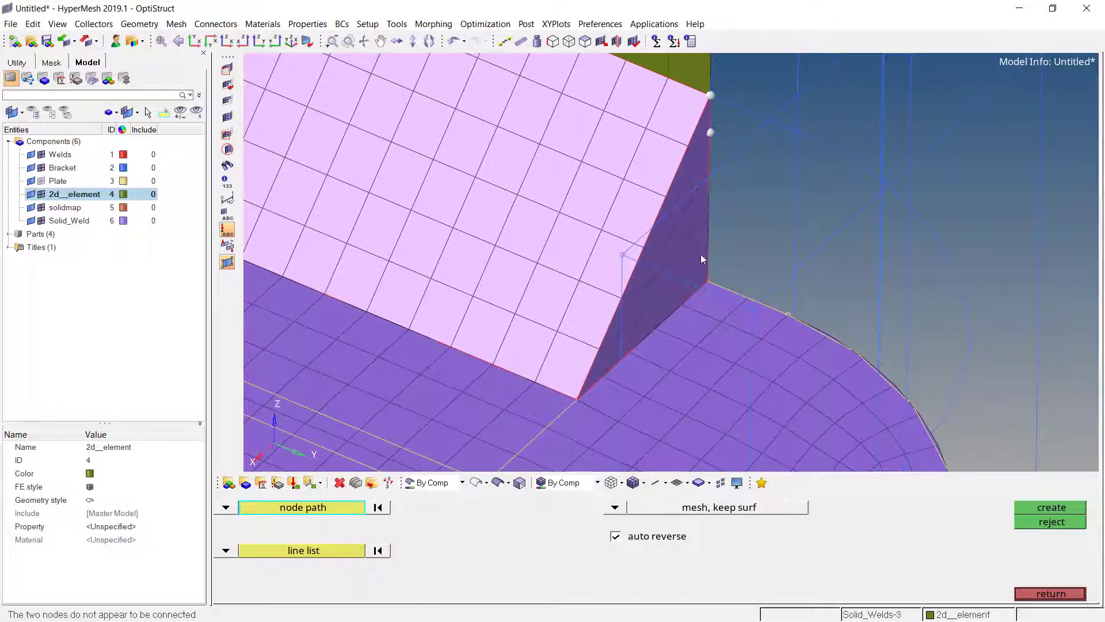
left_click(708, 282)
left_click(318, 553)
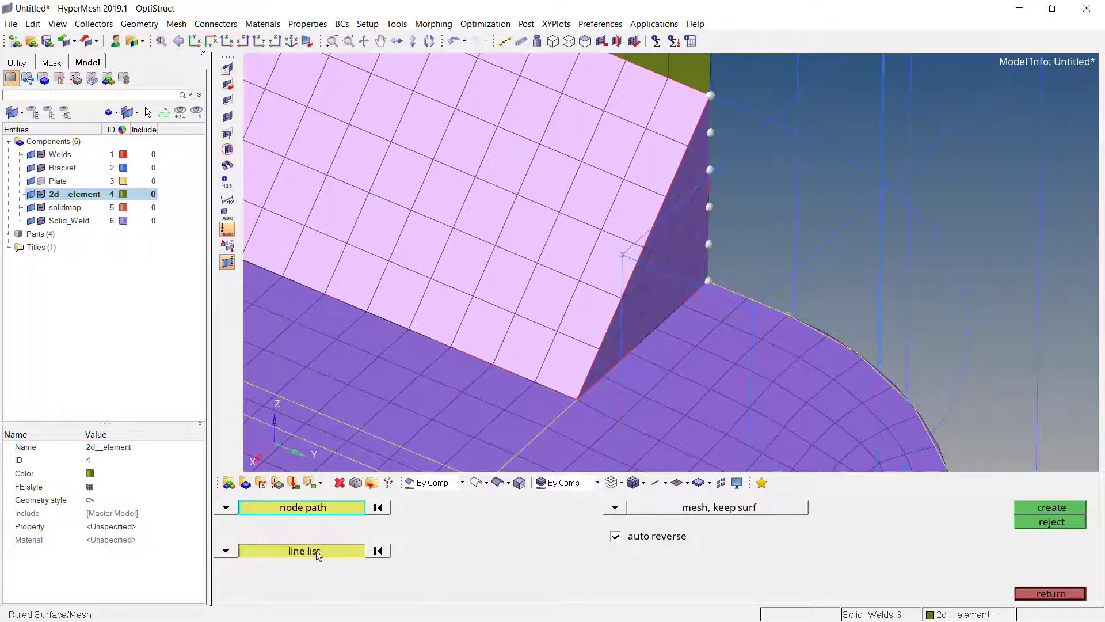
left_click(801, 216)
left_click_drag(766, 212, 734, 274, "ctrl")
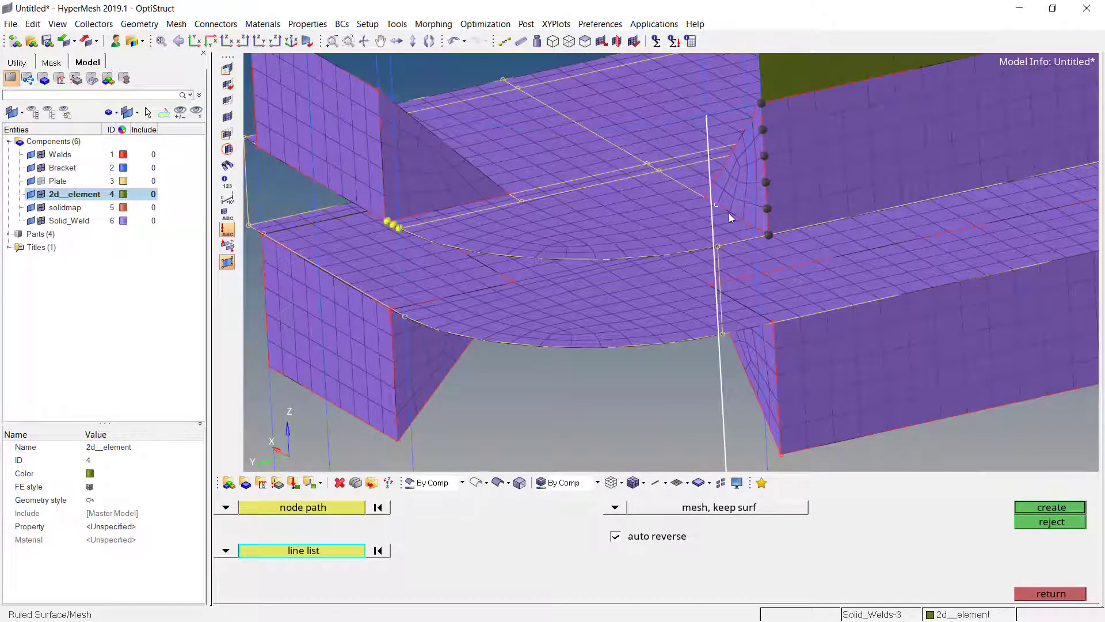
scroll(716, 118, "up", 5)
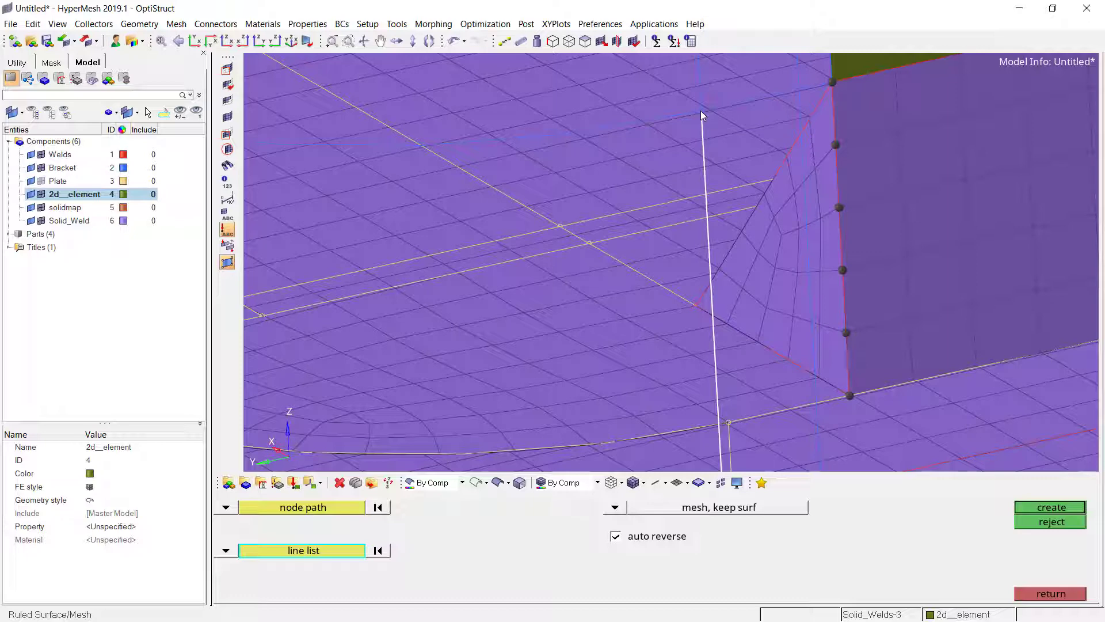
scroll(712, 307, "up", 5)
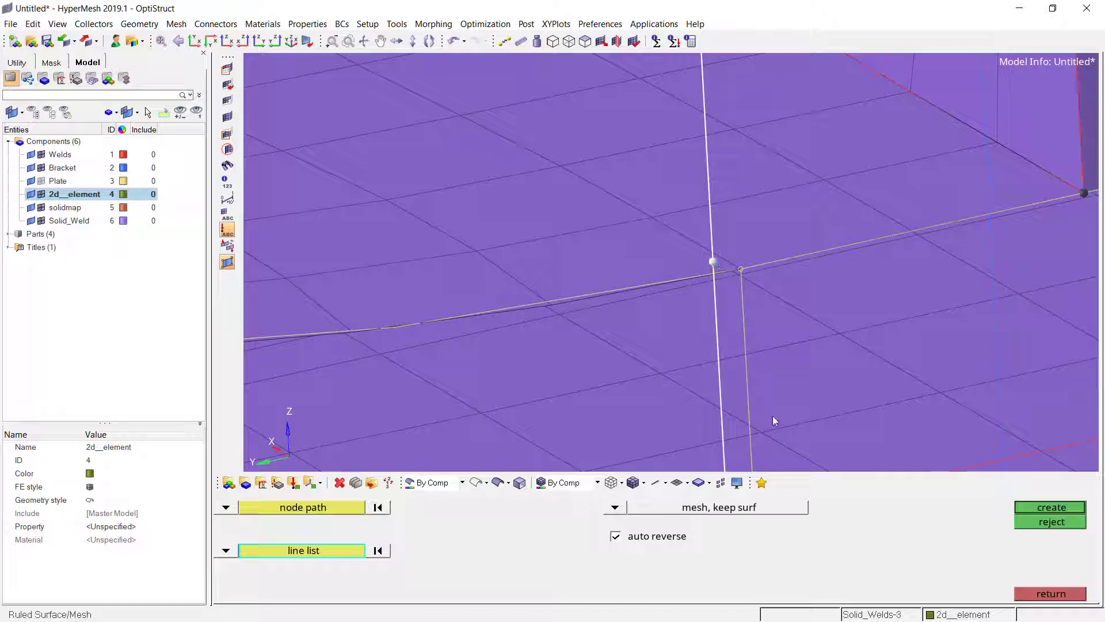
Create the ruled mesh beside the weld with the mesh, dele surf option and a density of 5 on the edge opposite the weld.
left_click(624, 513)
left_click(618, 538)
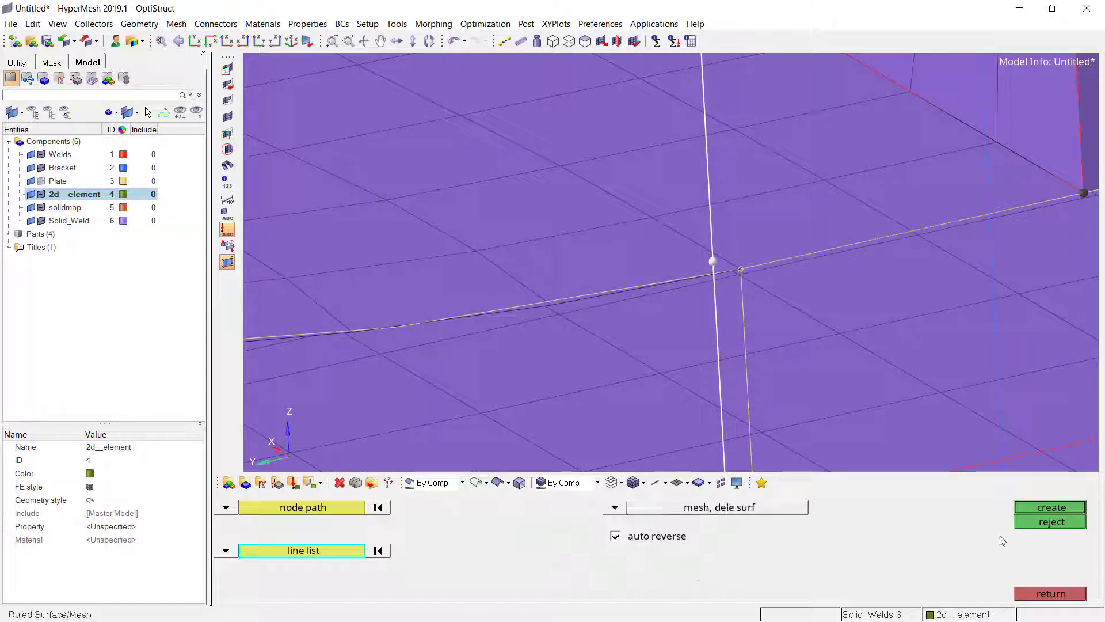
left_click(1052, 508)
scroll(776, 347, "down", 3)
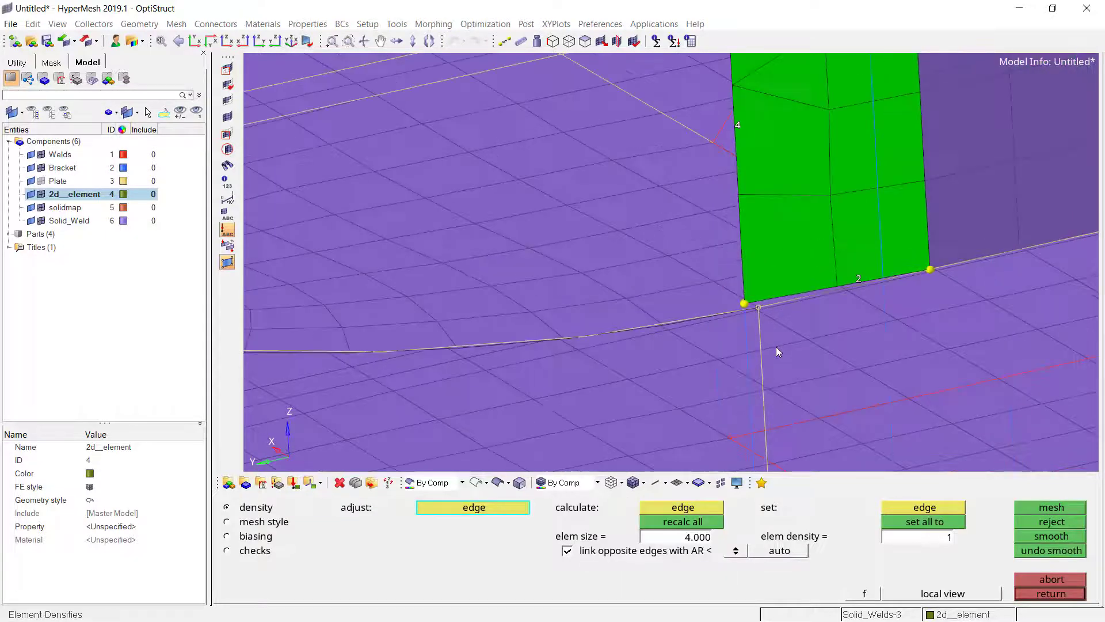
left_click(764, 277)
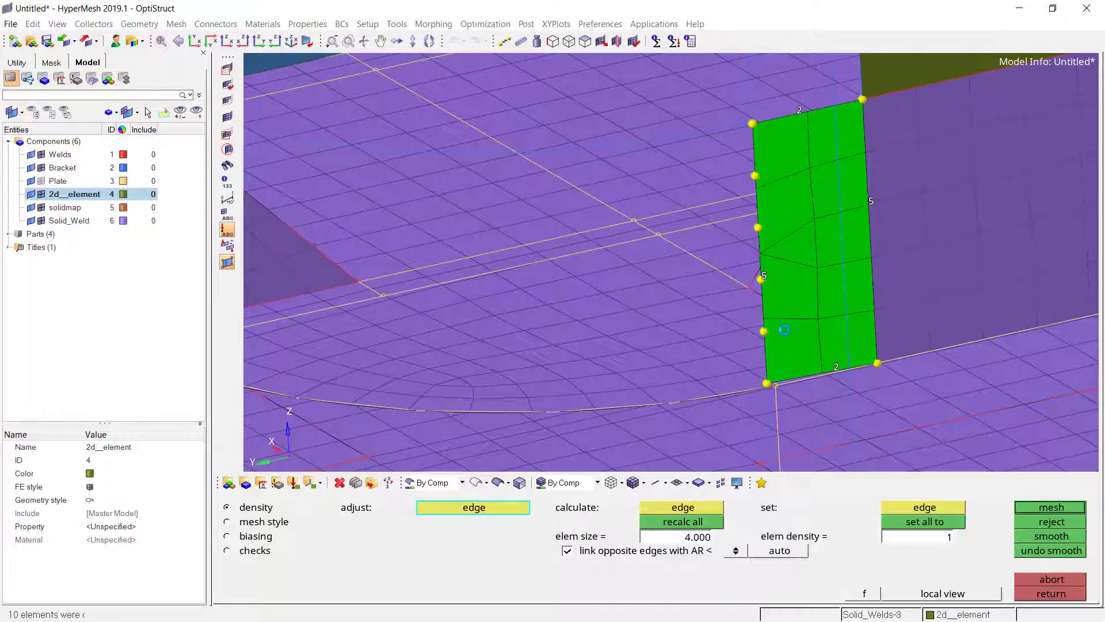
scroll(783, 345, "down", 3)
left_click_drag(786, 316, 732, 415, "ctrl")
scroll(732, 415, "down", 3)
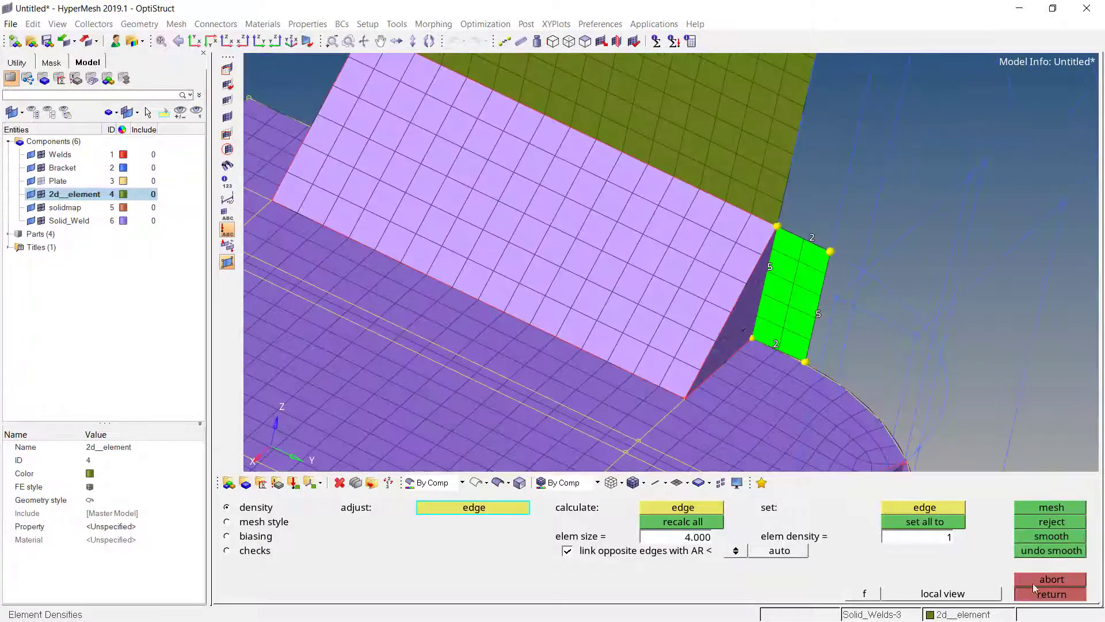
left_click(1050, 594)
Return the geometry display to shaded around the weld's inner top corner.
left_click_drag(730, 232, 691, 381, "ctrl")
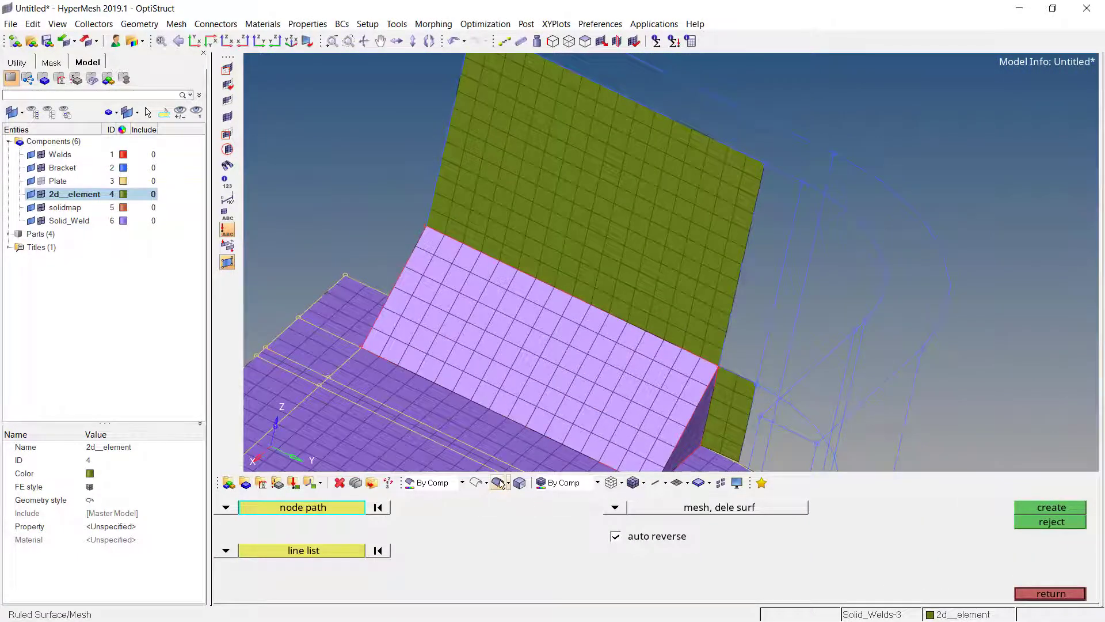
left_click_drag(515, 469, 727, 377, "ctrl")
scroll(727, 378, "up", 2)
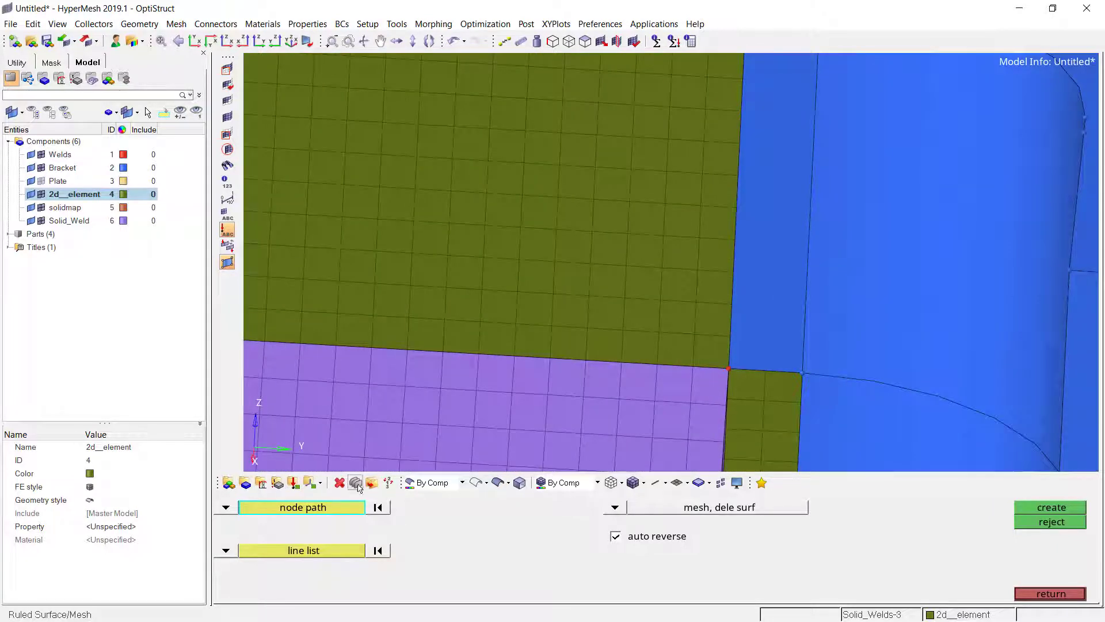
left_click(765, 371)
left_click(727, 368)
left_click(729, 399)
left_click_drag(728, 374, 733, 341, "ctrl")
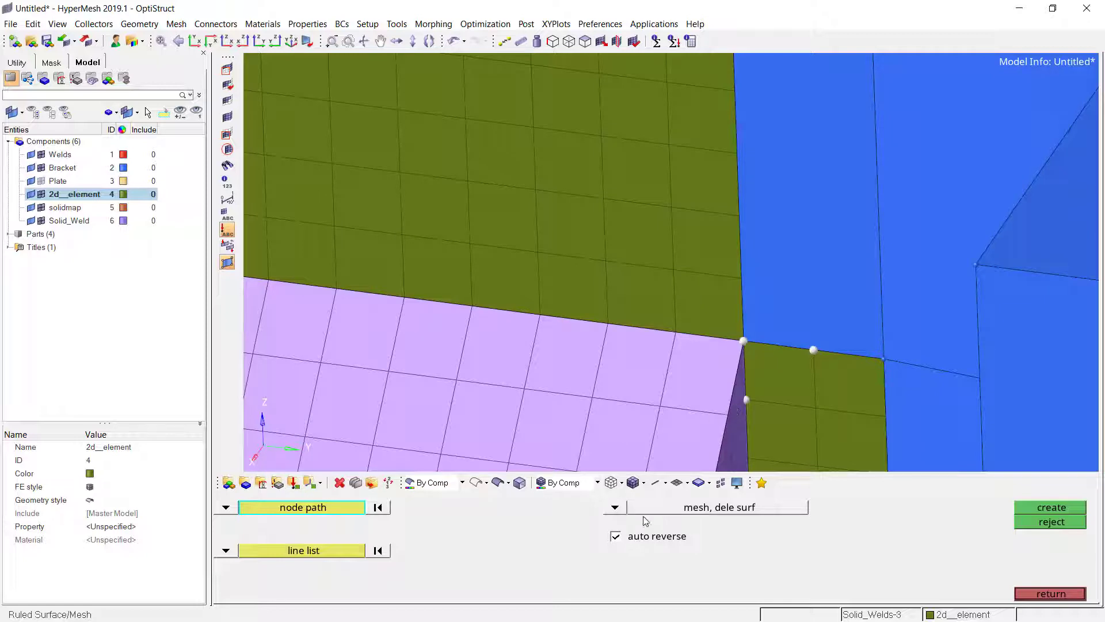
left_click(1026, 591)
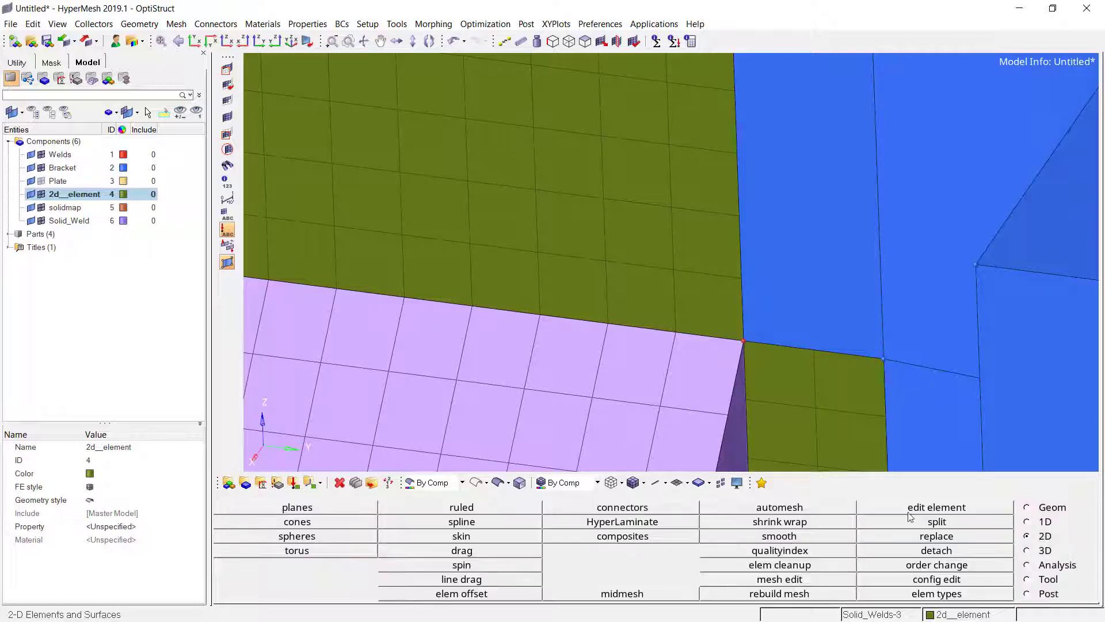
Preview and equivalence the coincident nodes of the elements around the first upper weld's inner top corner with tolerance 0.1.
key("shift+F3")
left_click_drag(630, 224, 845, 441, "shift")
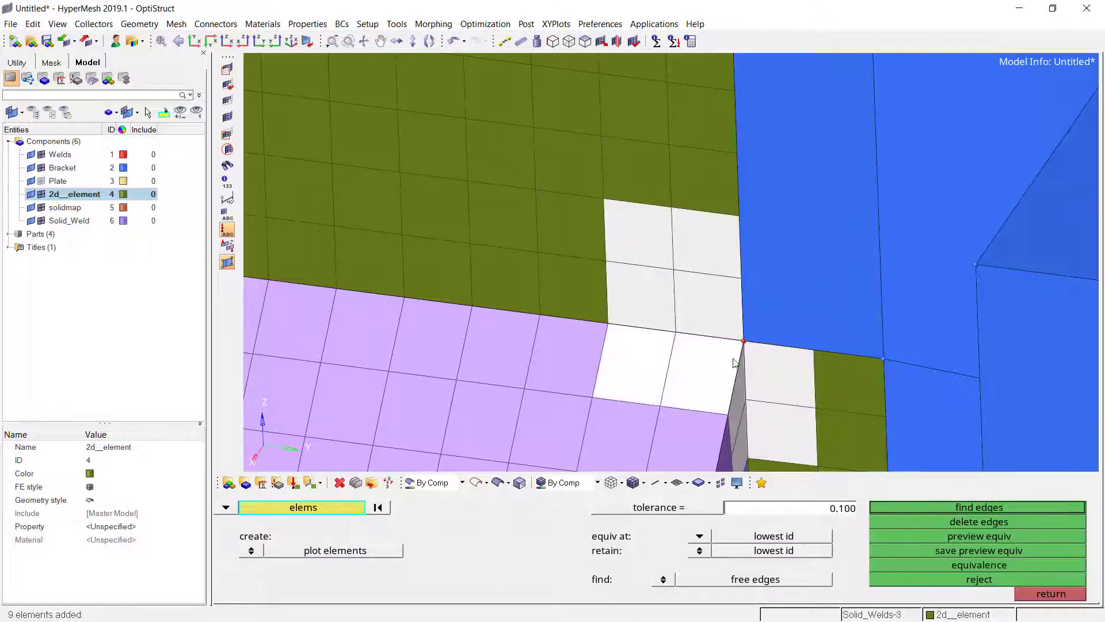
left_click(962, 538)
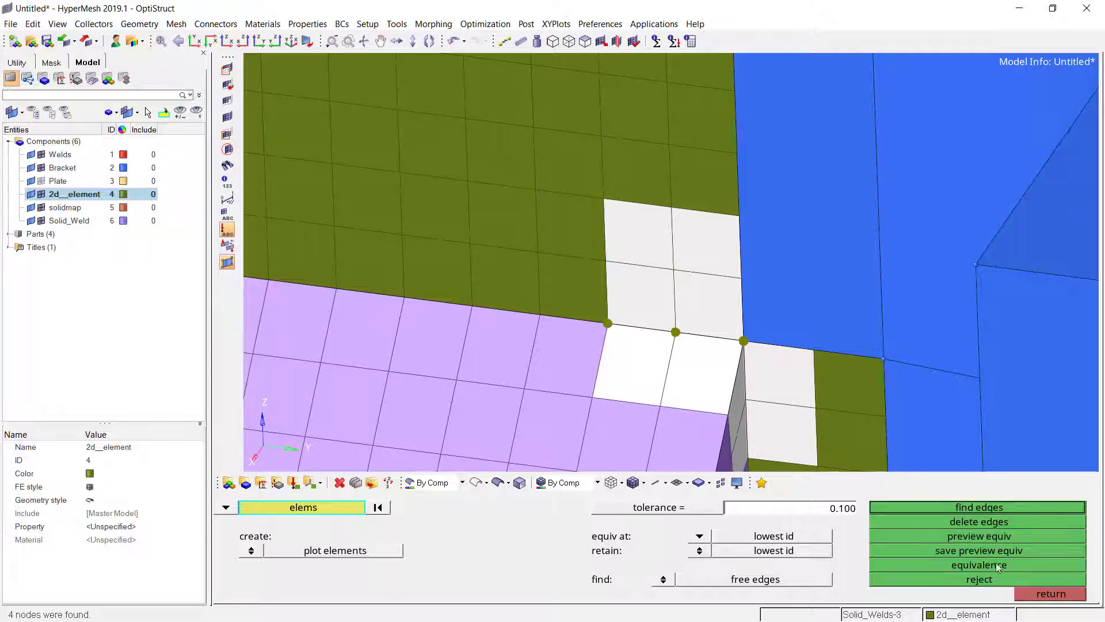
left_click(1013, 566)
left_click(1051, 593)
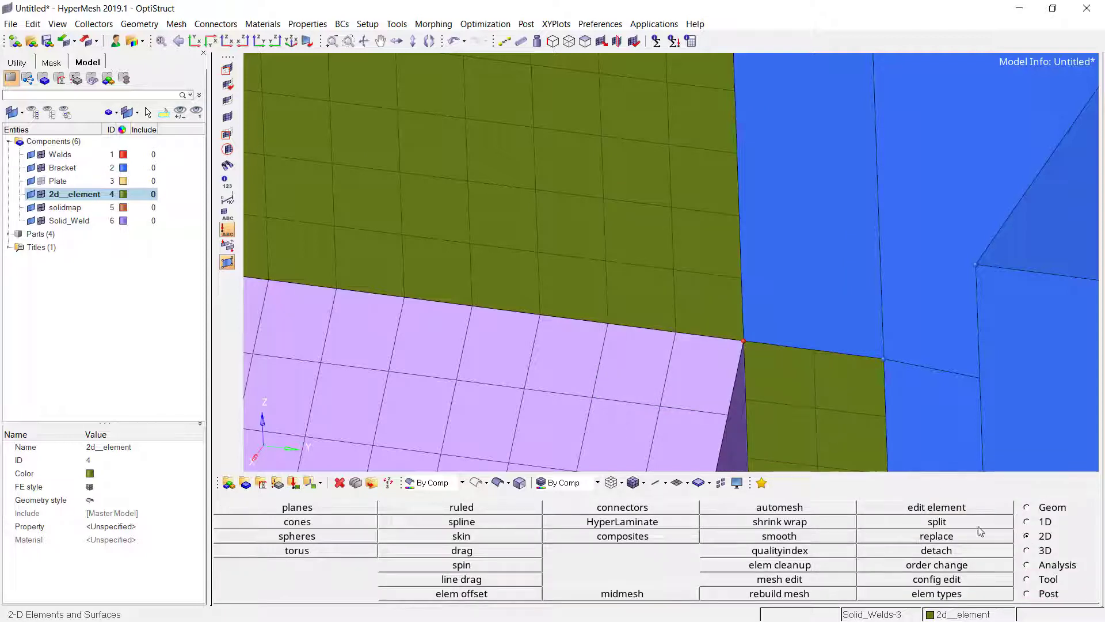
Create a ruled mesh with mesh, dele surf between the node path up the meshed face's inner edge above the first upper weld and the neighbouring vertical bracket line.
left_click(492, 509)
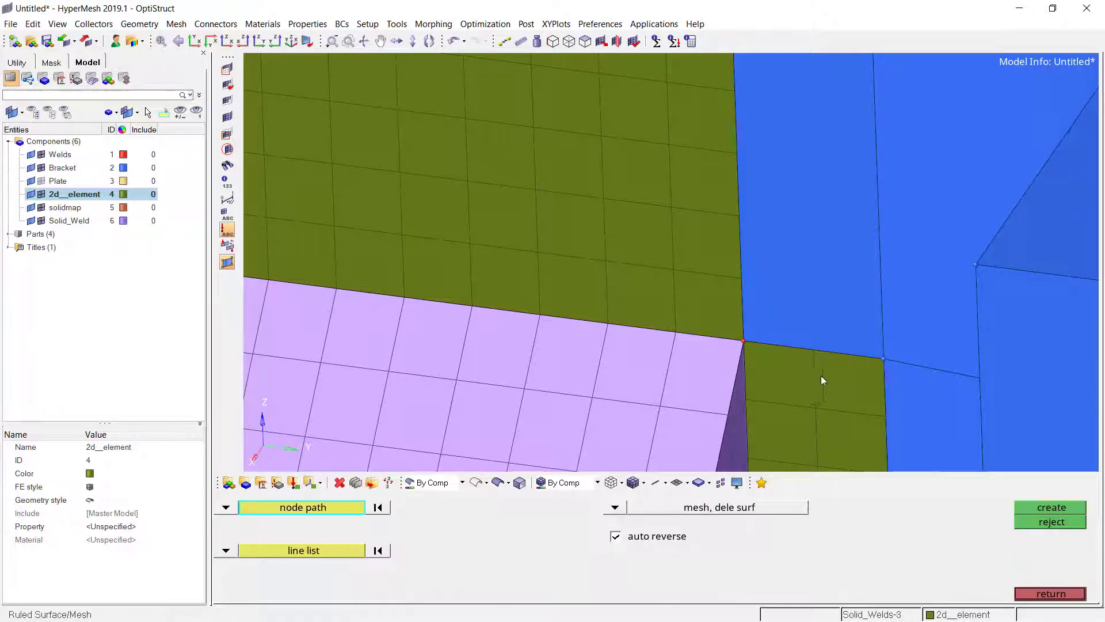
left_click(815, 351)
left_click(758, 345)
scroll(668, 403, "down", 5)
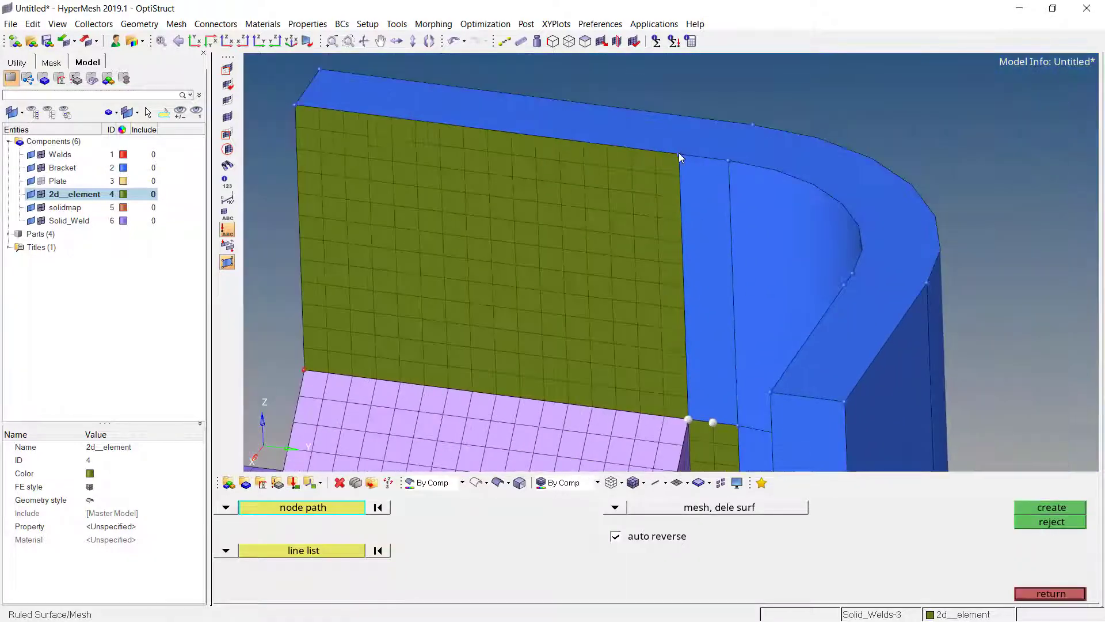
left_click(679, 153)
middle_click(669, 438)
left_click(734, 422)
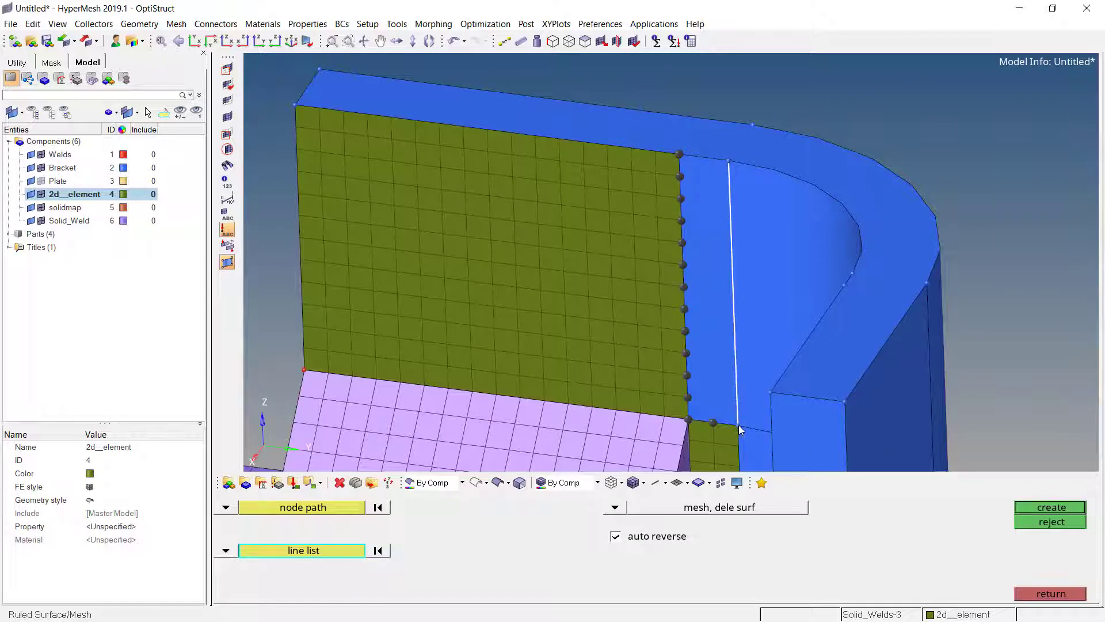
middle_click(727, 160)
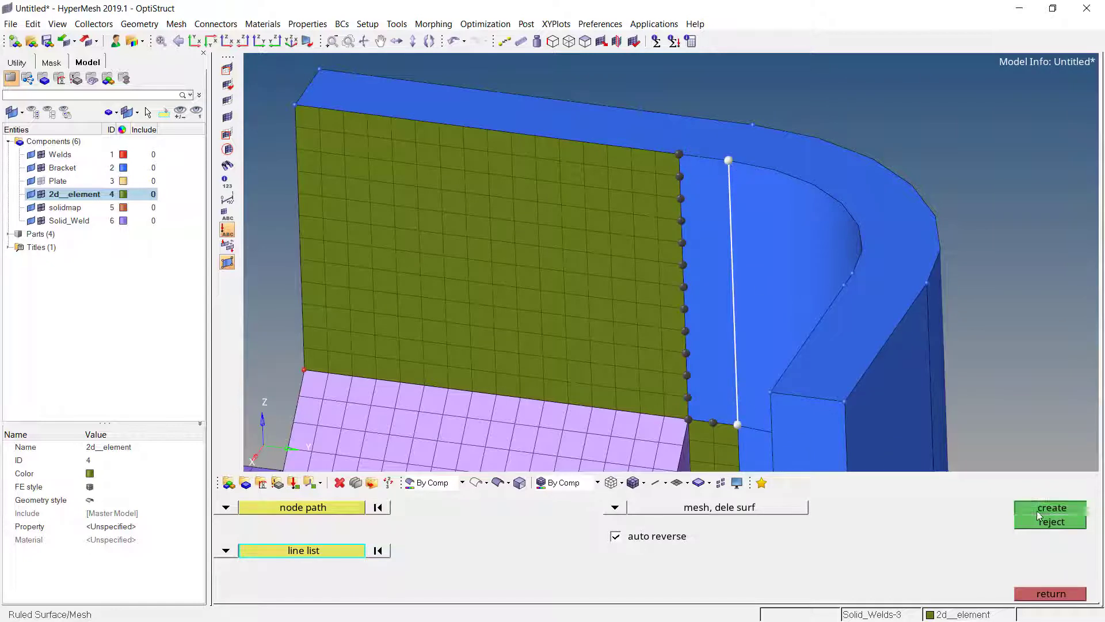
left_click(748, 262)
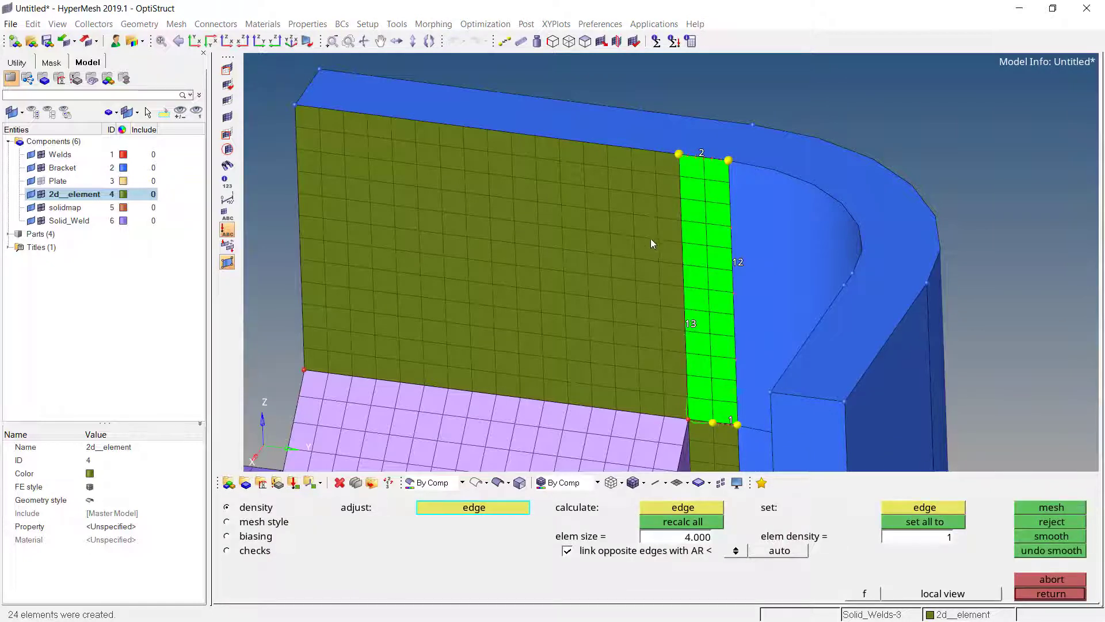
left_click(1043, 596)
Try to split the bracket surface from the lower weld's inner corner node to the surface's opposite edge line, and reject the split.
left_click_drag(702, 264, 808, 270, "ctrl")
scroll(808, 271, "up", 2)
key("F11")
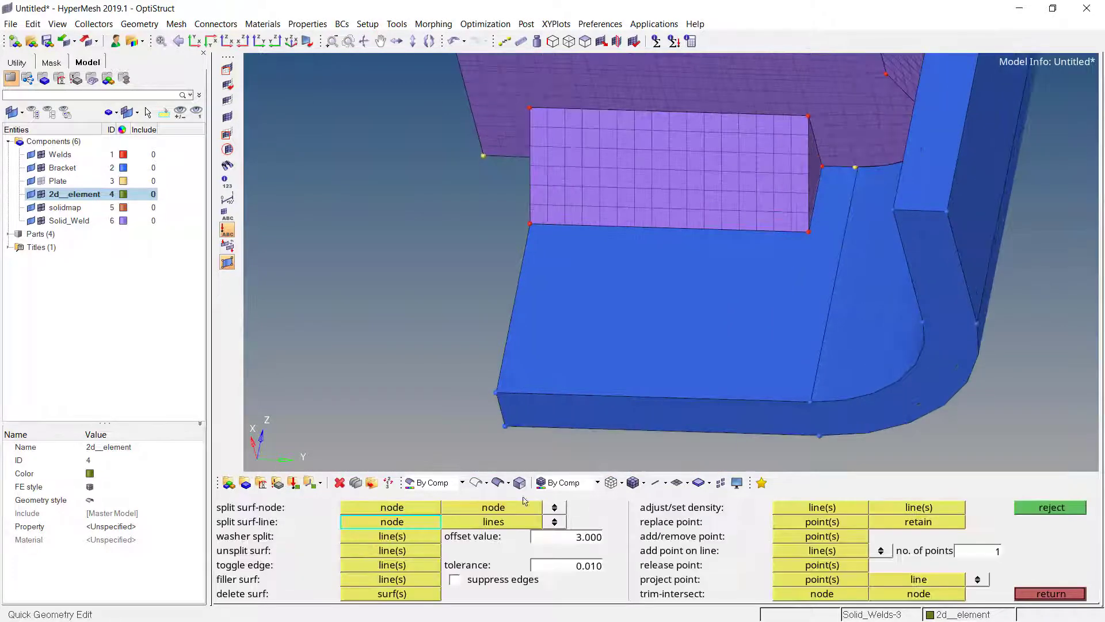
left_click(444, 521)
scroll(802, 225, "up", 2)
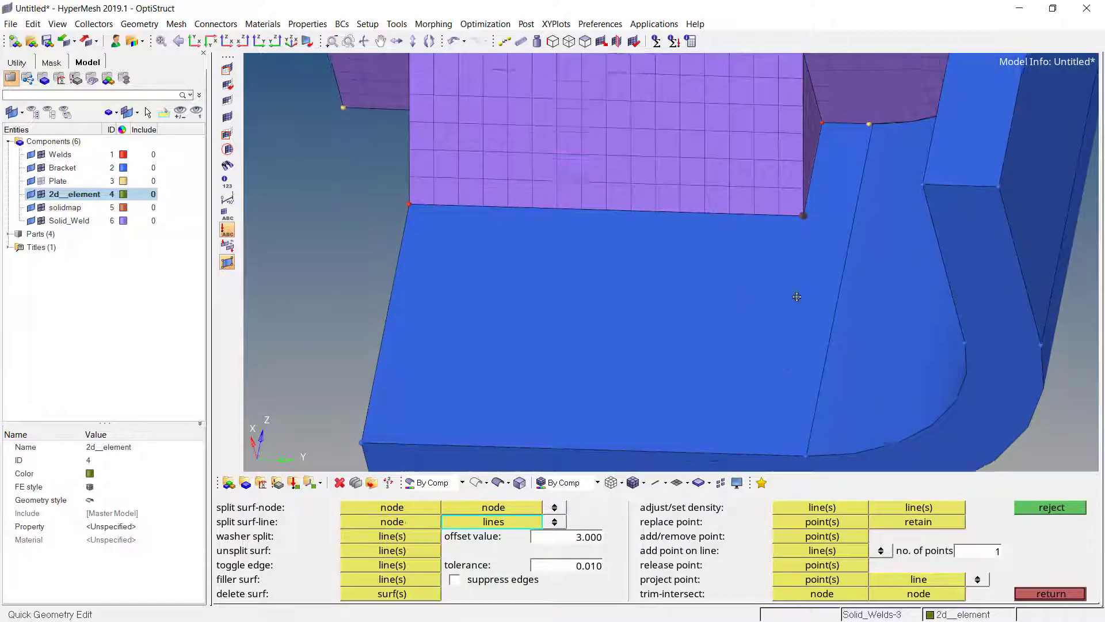
scroll(796, 297, "down", 2)
left_click(806, 228)
left_click_drag(806, 228, 795, 150, "ctrl")
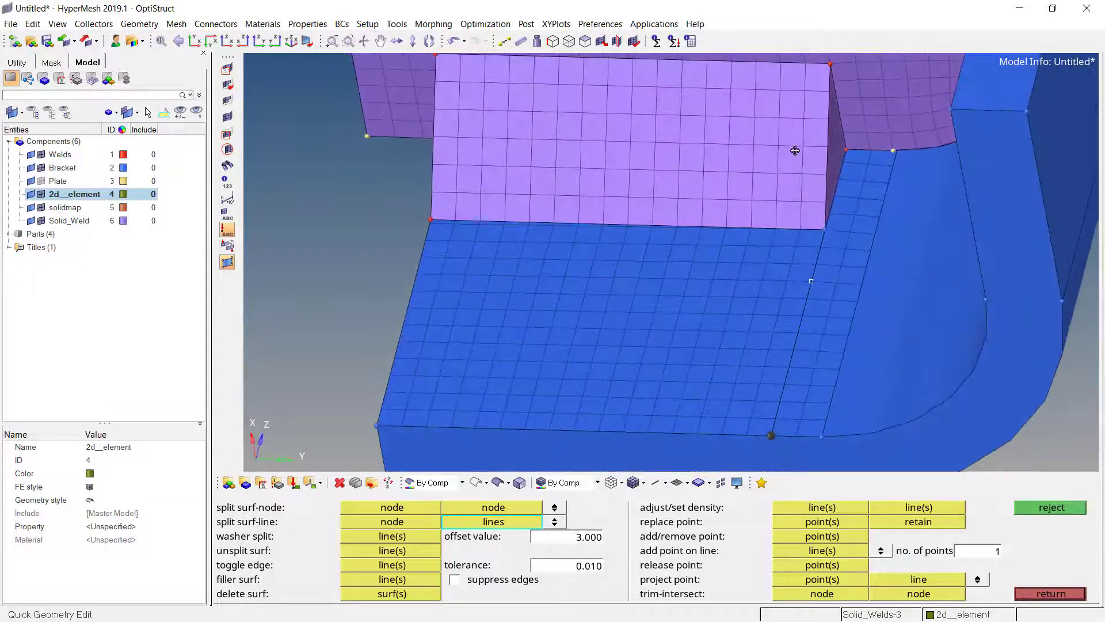
left_click(1050, 509)
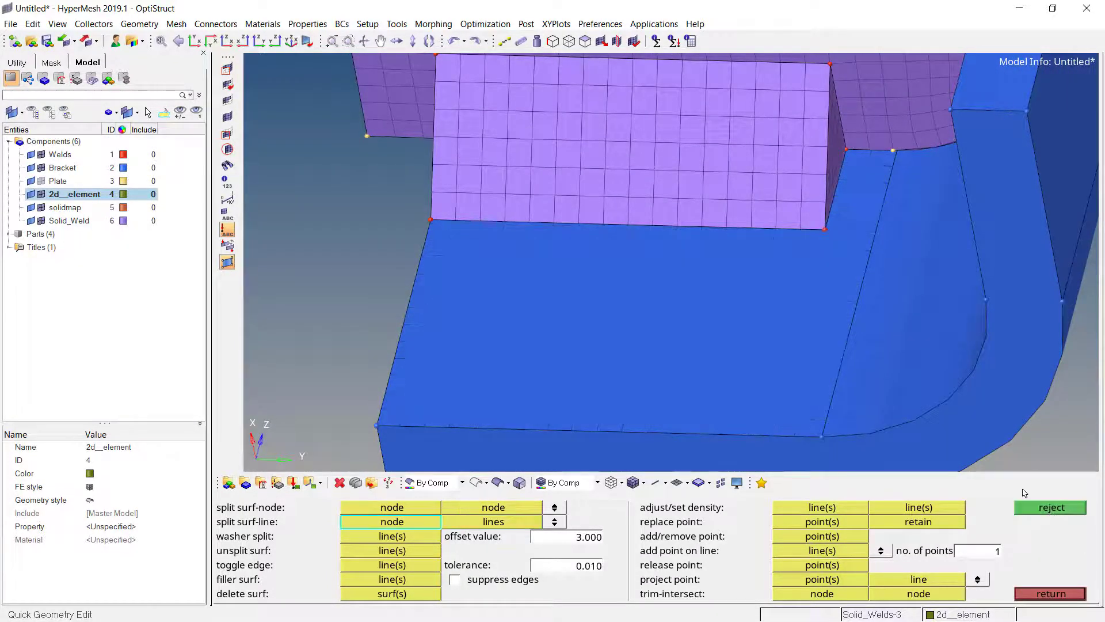
Set the topology revision option of the mesh settings to keep mesh.
key("o")
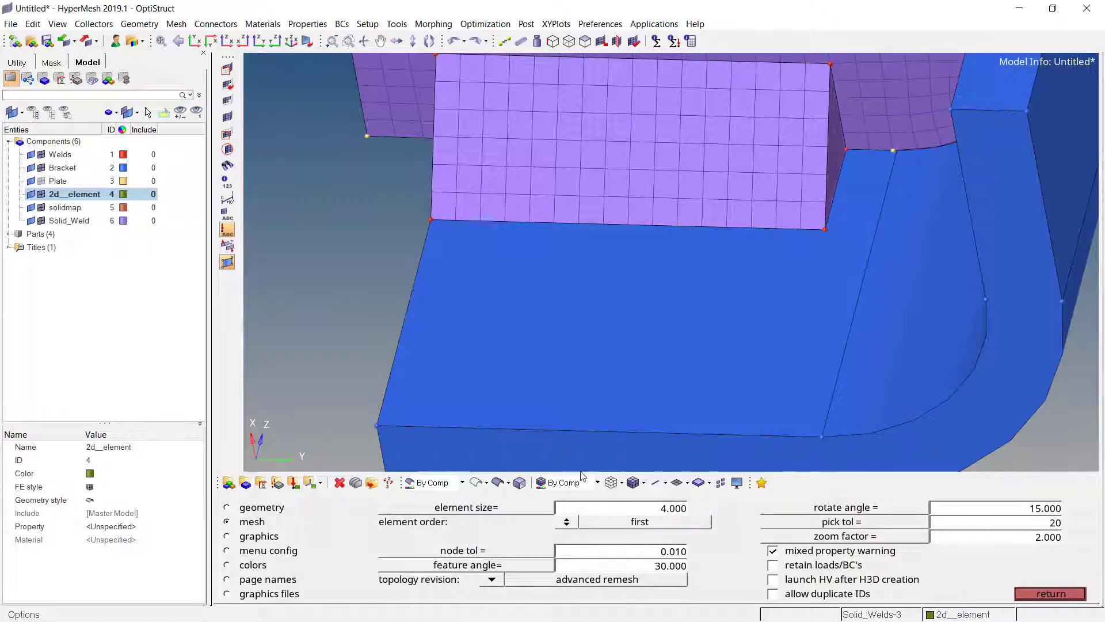
left_click(488, 579)
left_click(536, 582)
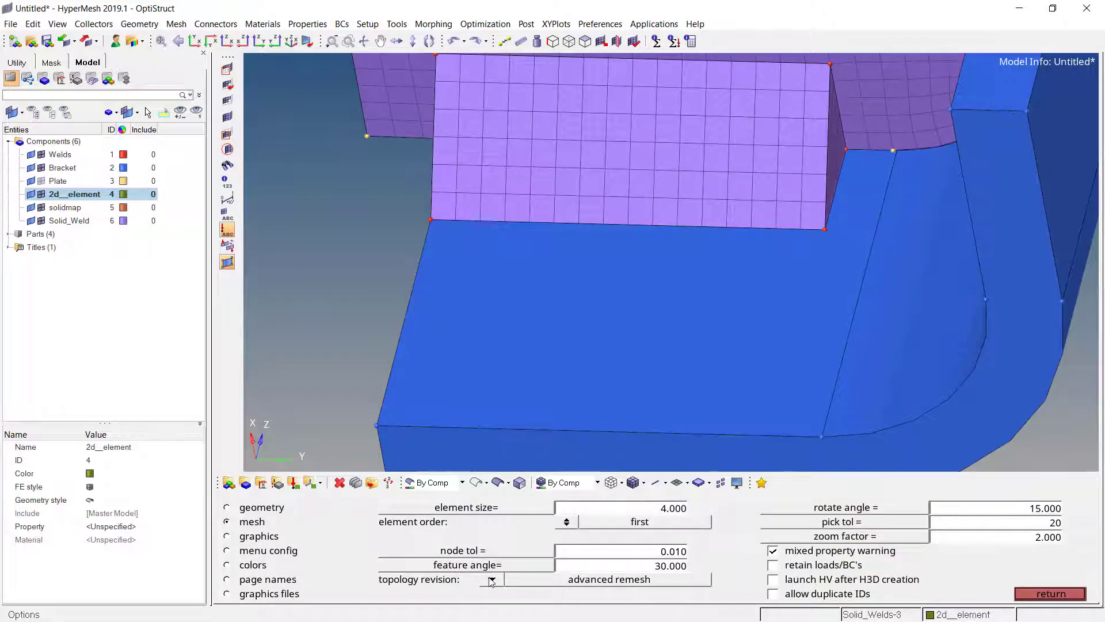
left_click(492, 579)
left_click(485, 521)
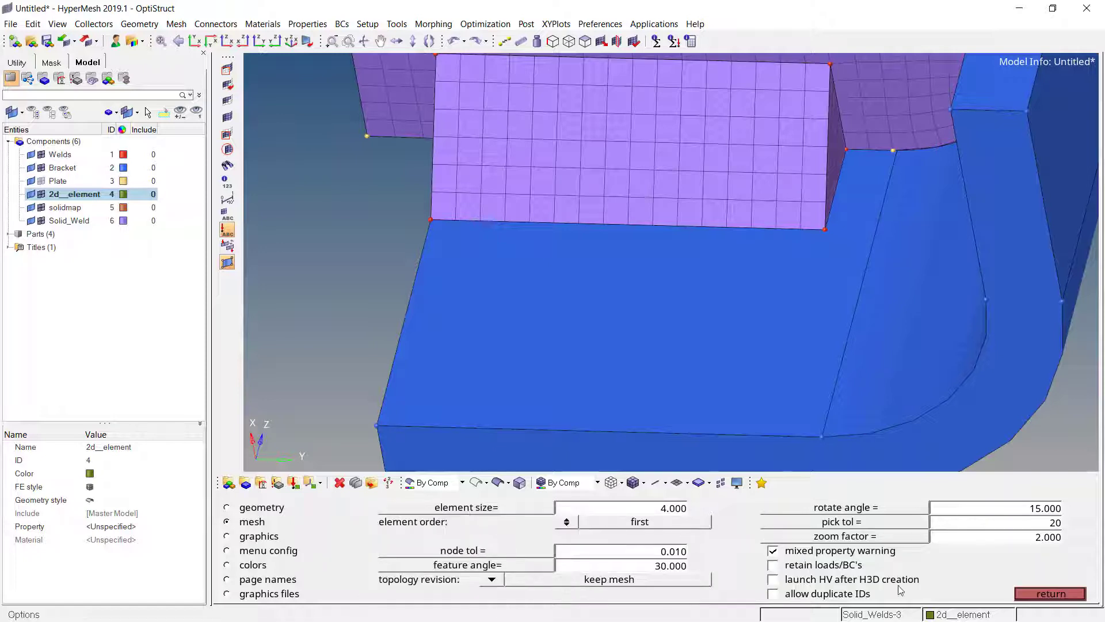
left_click(1015, 594)
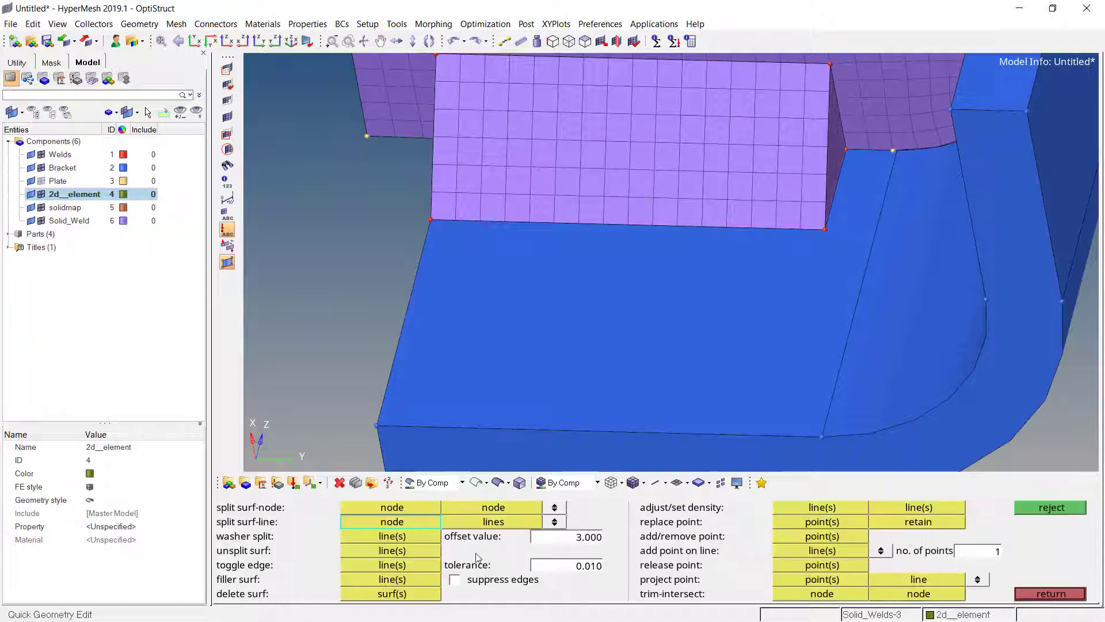
Split the bracket surface from the lower weld's inner corner to the opposite edge, and create a ruled mesh between the weld's edge nodes and that edge.
left_click(822, 227)
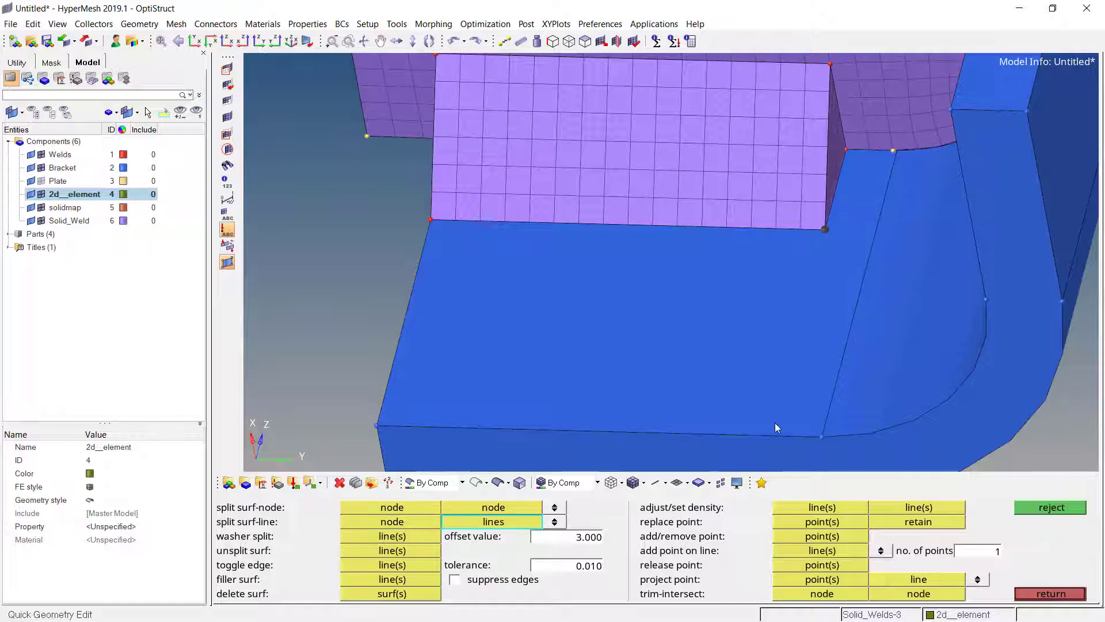
left_click(771, 435)
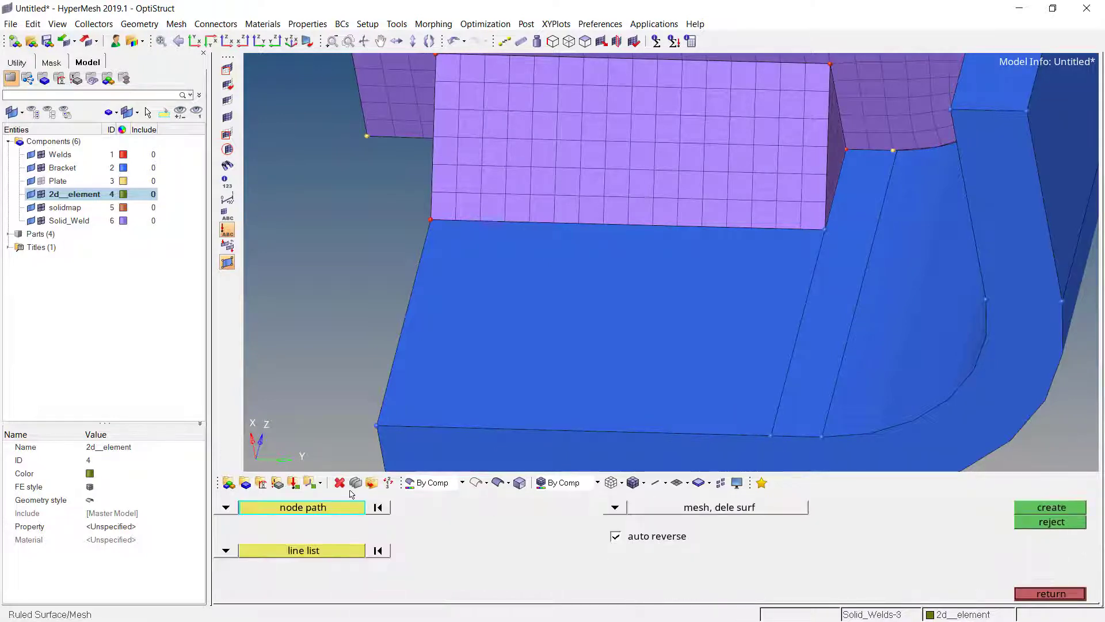
left_click(431, 220)
left_click(823, 229)
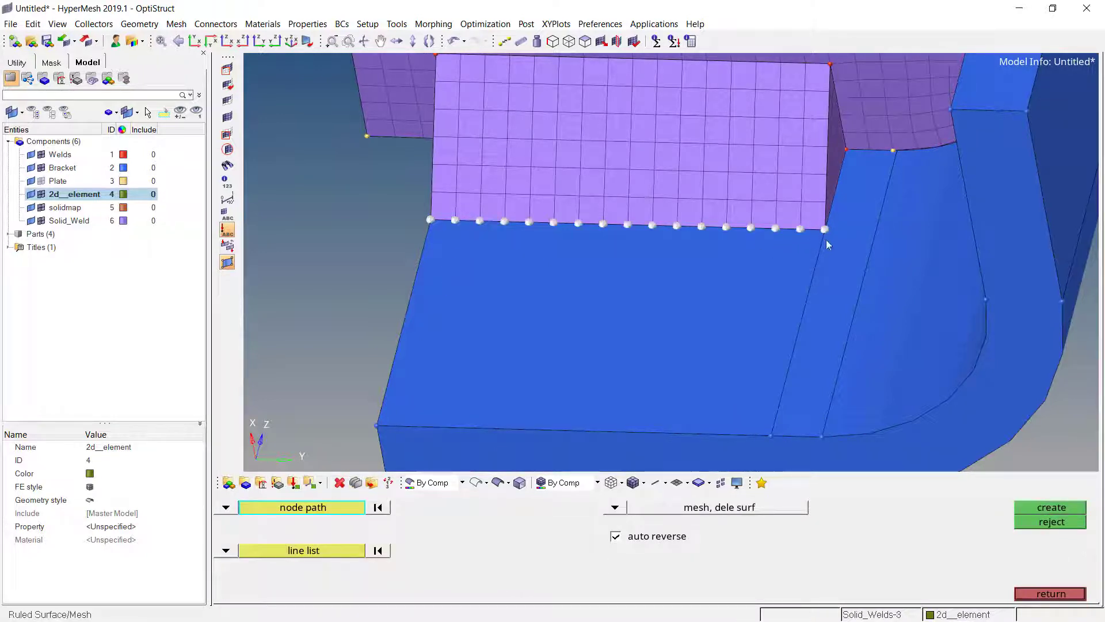
middle_click(689, 357)
left_click(544, 427)
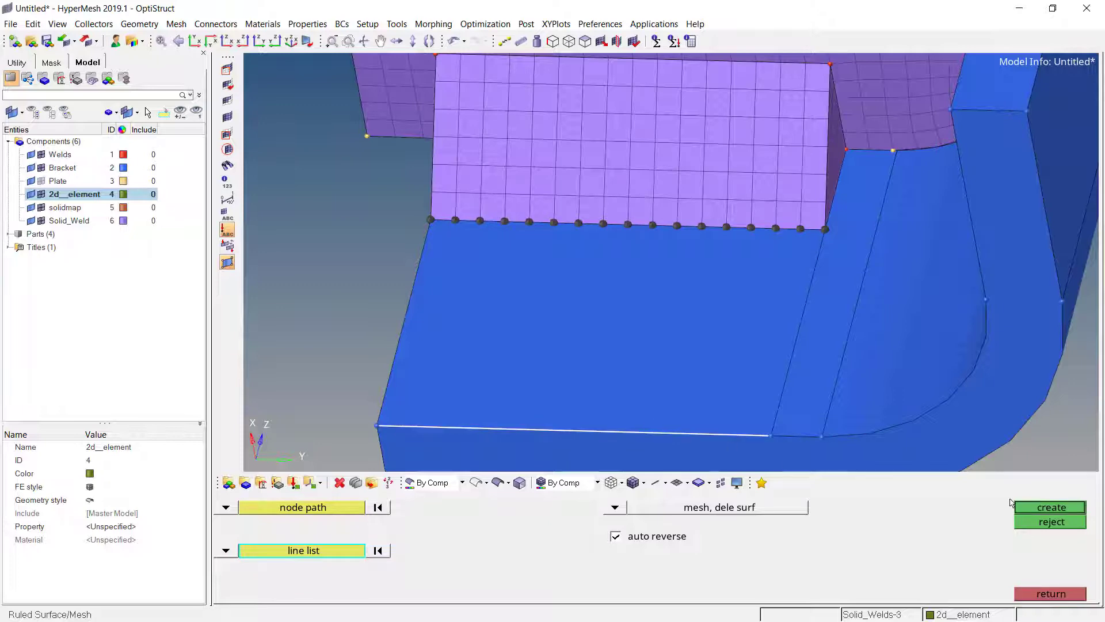
left_click(1030, 507)
middle_click(659, 317)
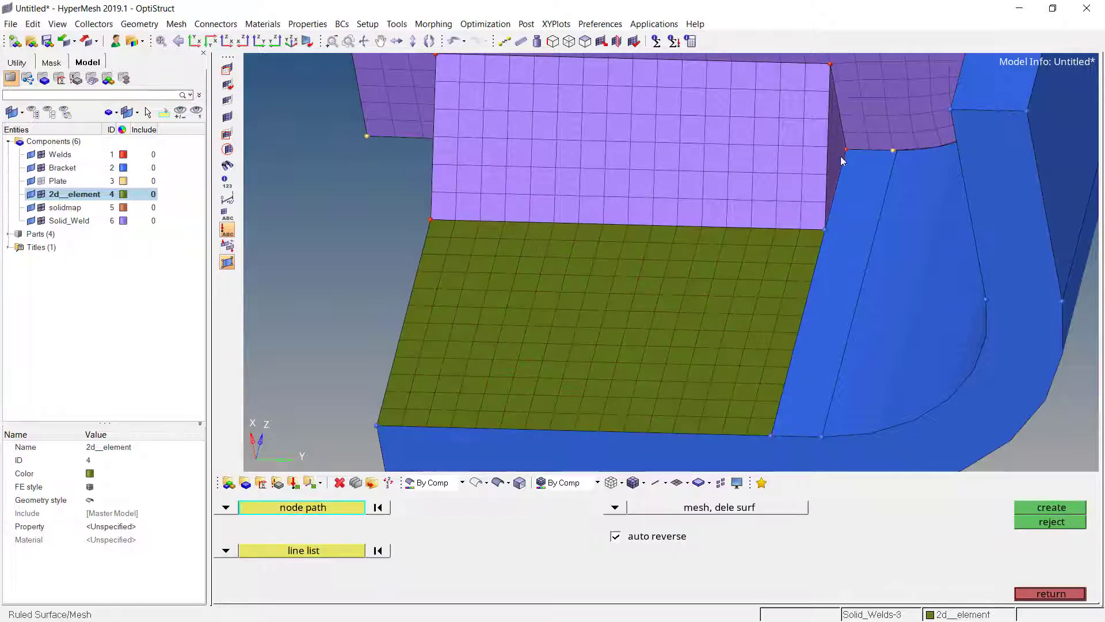
Set up a ruled mesh between the node path along the new mesh's inner edge and the lower weld's side edge, and the neighbouring bracket line.
left_click_drag(816, 208, 804, 192, "ctrl")
left_click(737, 392)
scroll(832, 211, "up", 2, "ctrl")
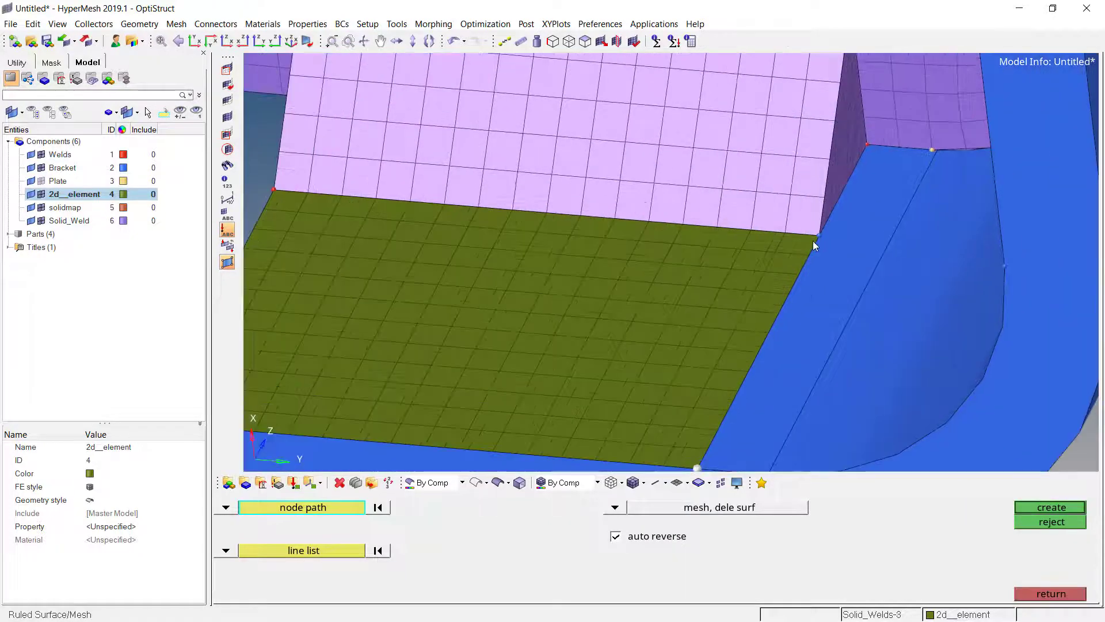
left_click(813, 241)
scroll(829, 214, "up", 3, "ctrl")
left_click(832, 209)
right_click_drag(912, 62, 872, 167, "ctrl")
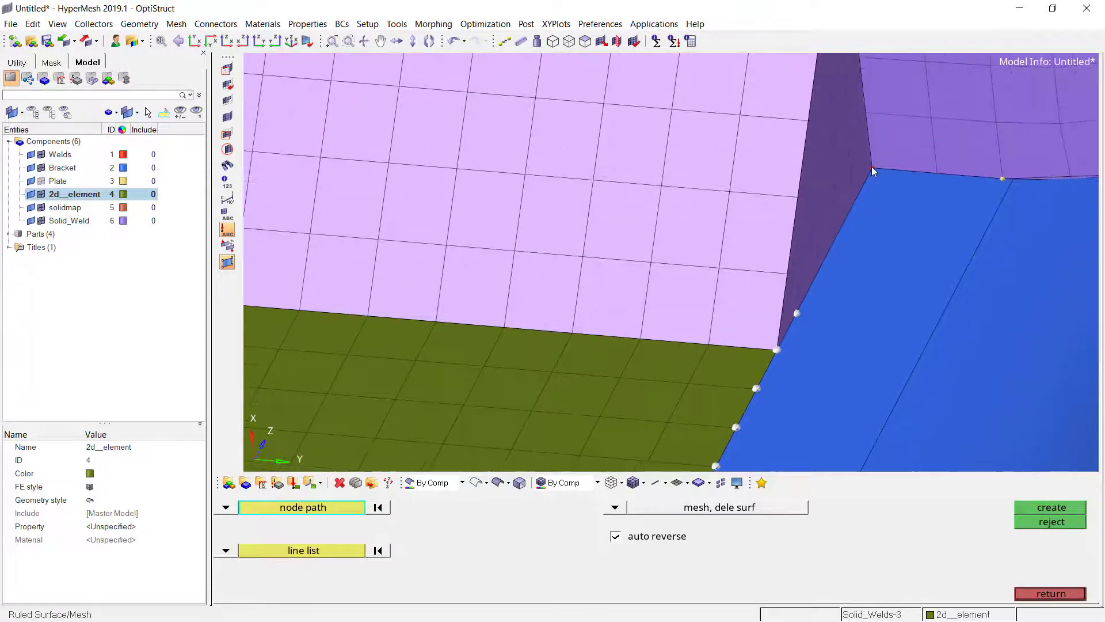
left_click(873, 168)
scroll(832, 203, "down", 2, "ctrl")
left_click_drag(831, 202, 844, 194, "ctrl")
middle_click(918, 261)
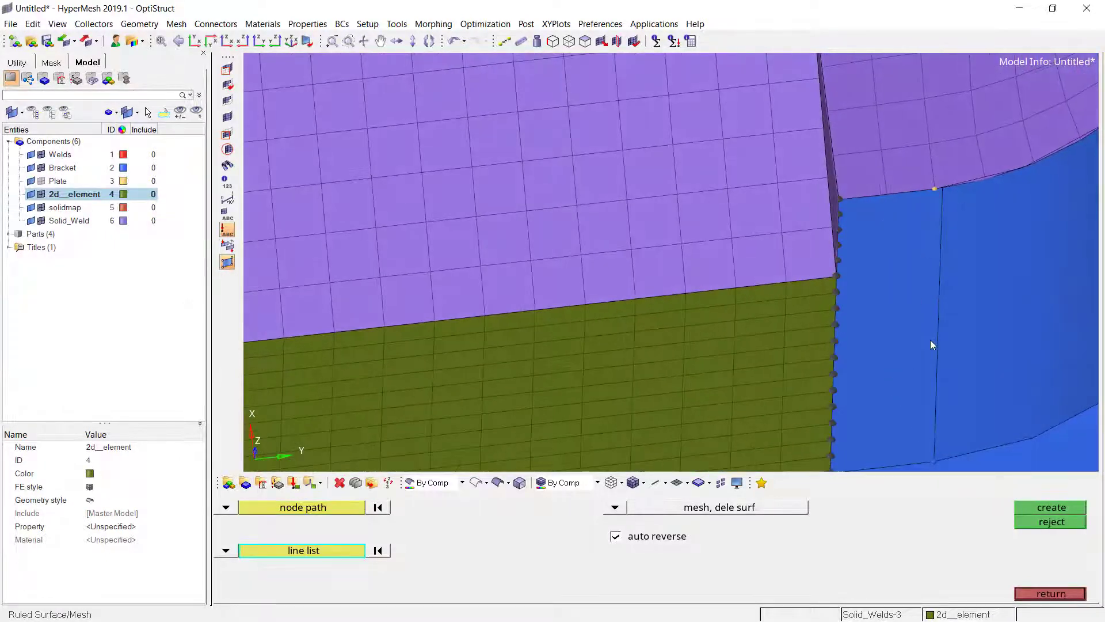
left_click(931, 339)
Switch the geometry display to wireframe and examine both ends of the bracket line selected for the ruled mesh.
scroll(816, 330, "down", 2, "ctrl")
left_click_drag(815, 331, 881, 247, "ctrl")
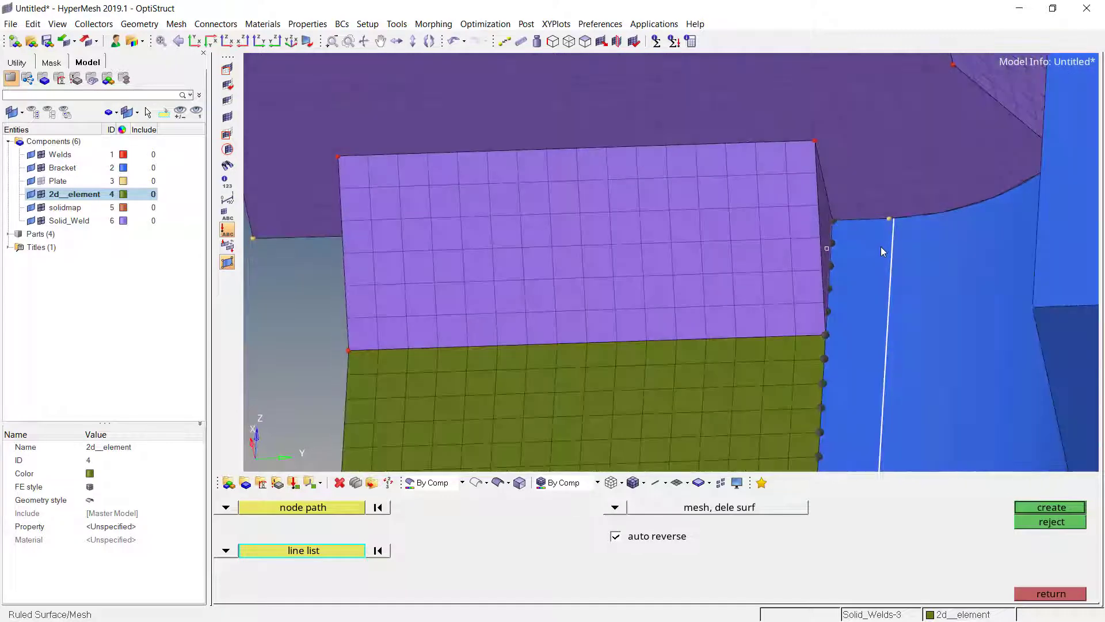
scroll(872, 237, "up", 3, "ctrl")
right_click_drag(845, 295, 830, 204, "ctrl")
scroll(830, 205, "down", 2, "ctrl")
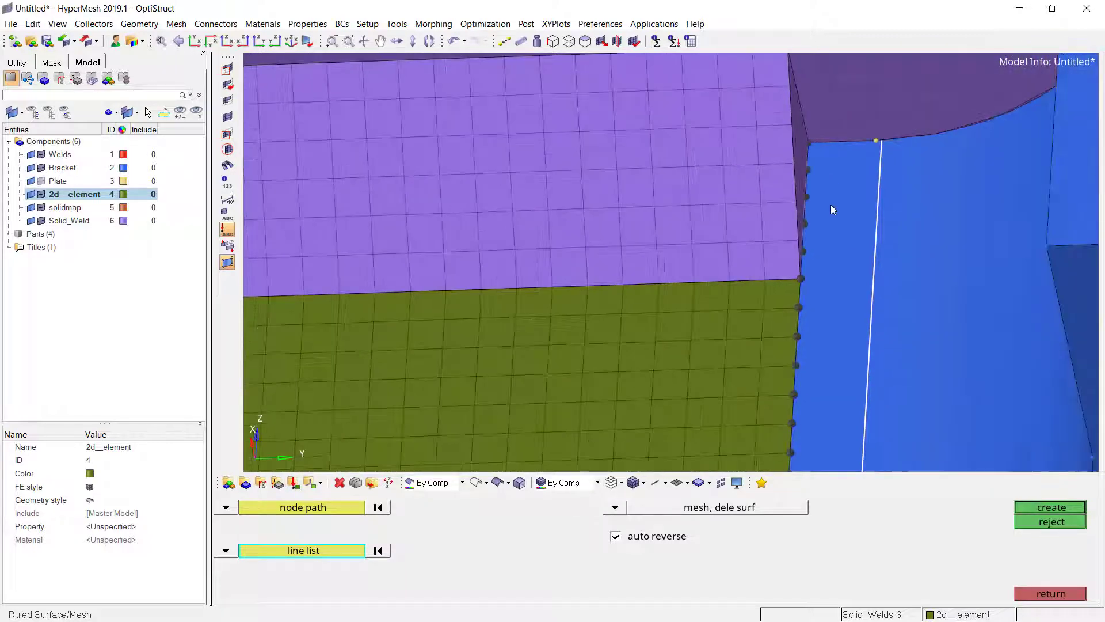
left_click(802, 187, "ctrl")
left_click(498, 483)
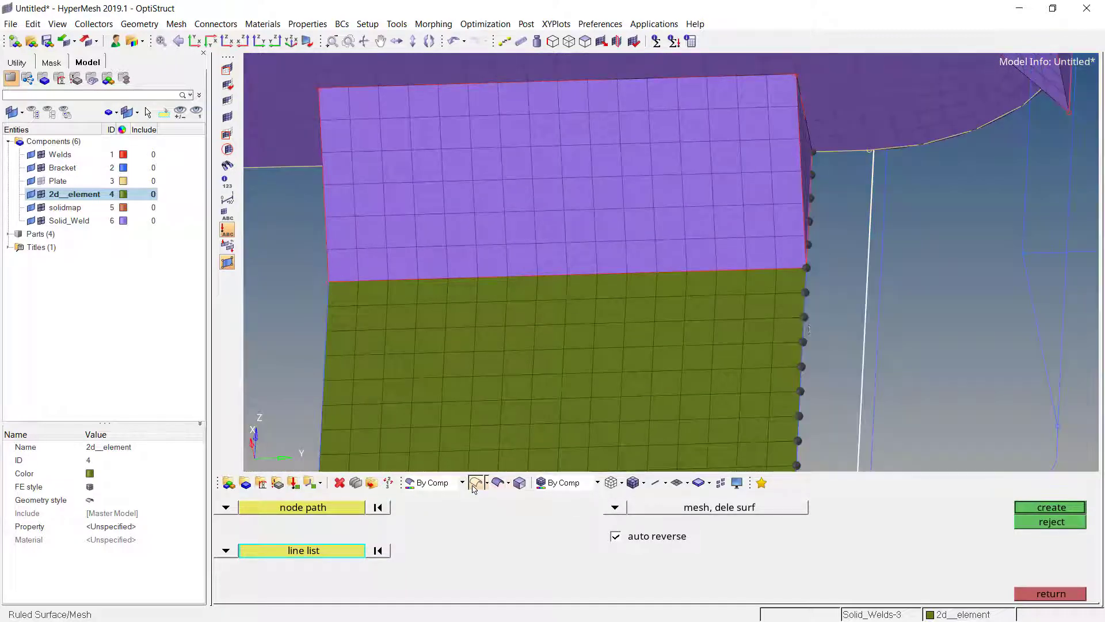
scroll(868, 193, "up", 3)
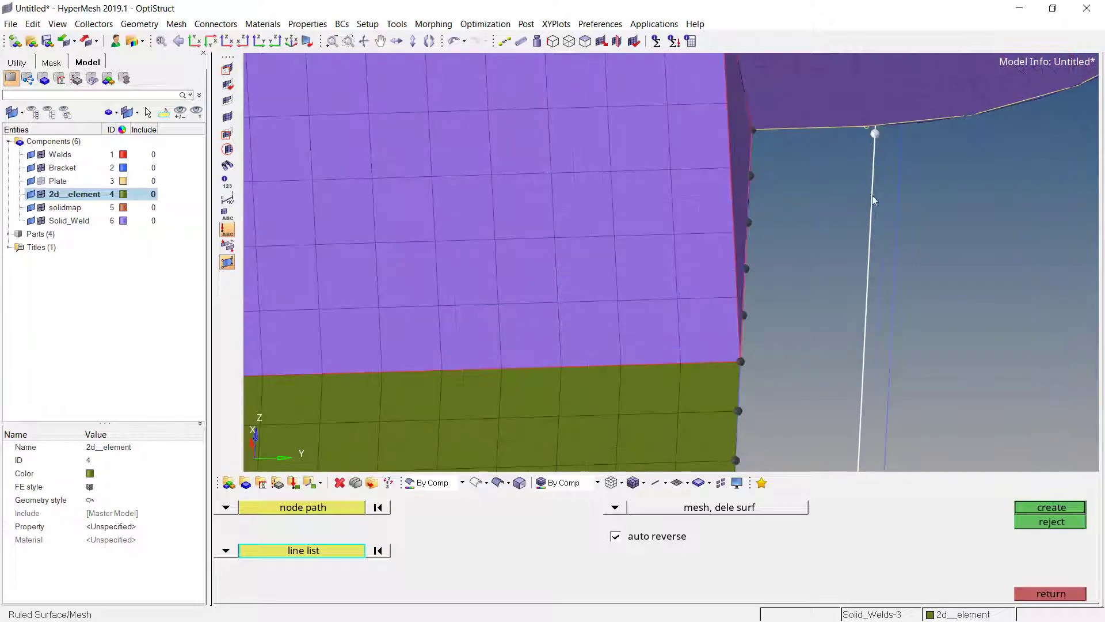
left_click_drag(856, 310, 779, 307, "ctrl")
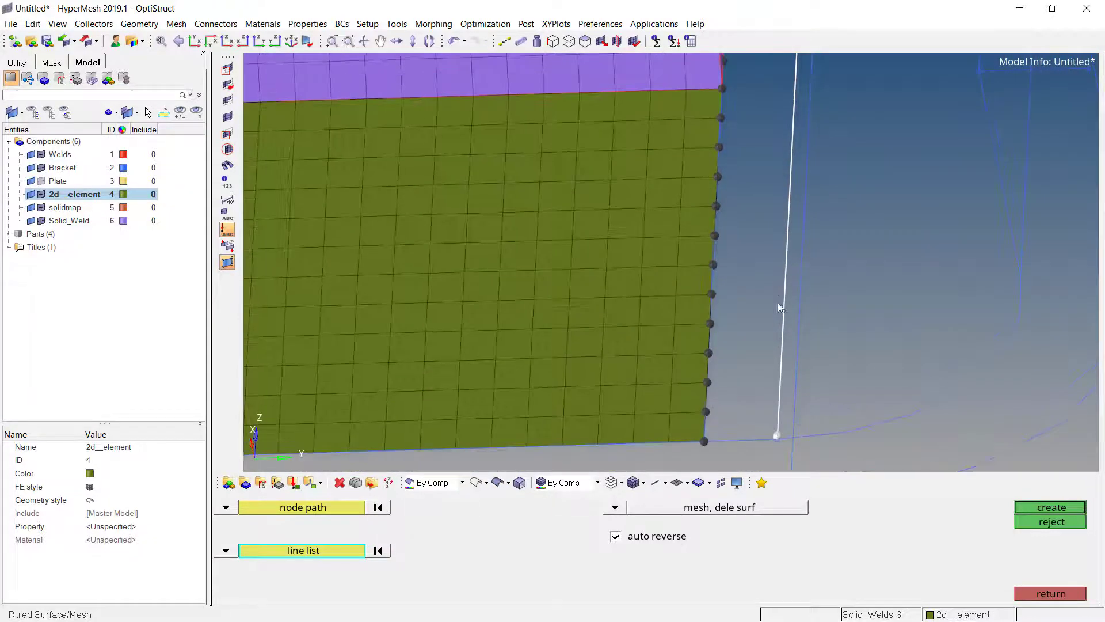
Try to create the ruled mesh on the narrow strip beside the lower weld with the default edge densities, and reject it.
left_click(1037, 509)
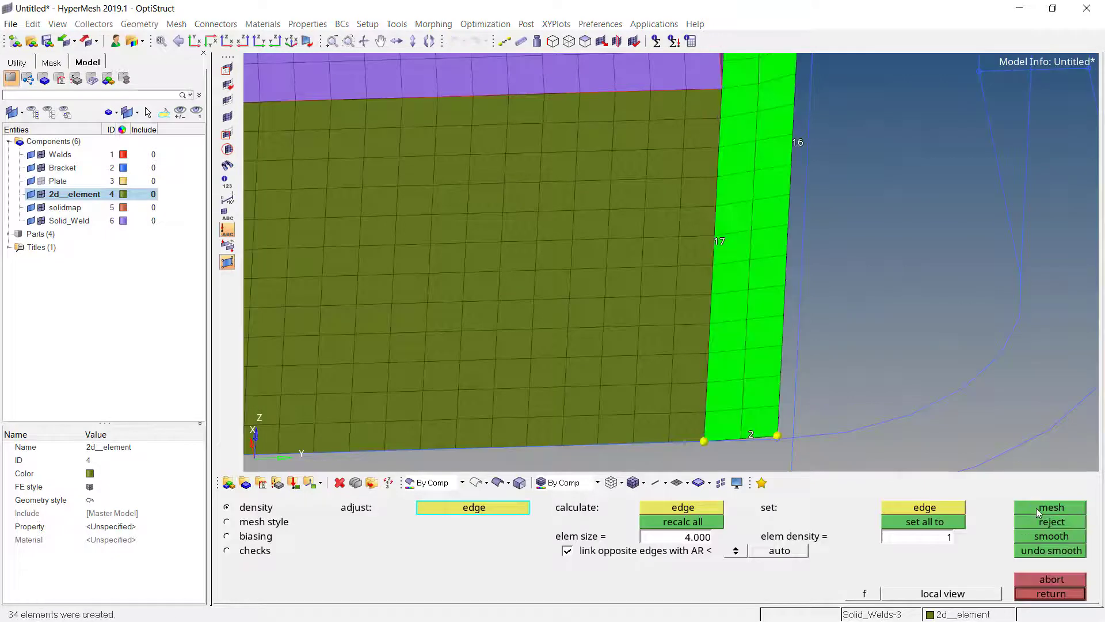
left_click(1051, 594)
left_click_drag(743, 426, 740, 387, "ctrl")
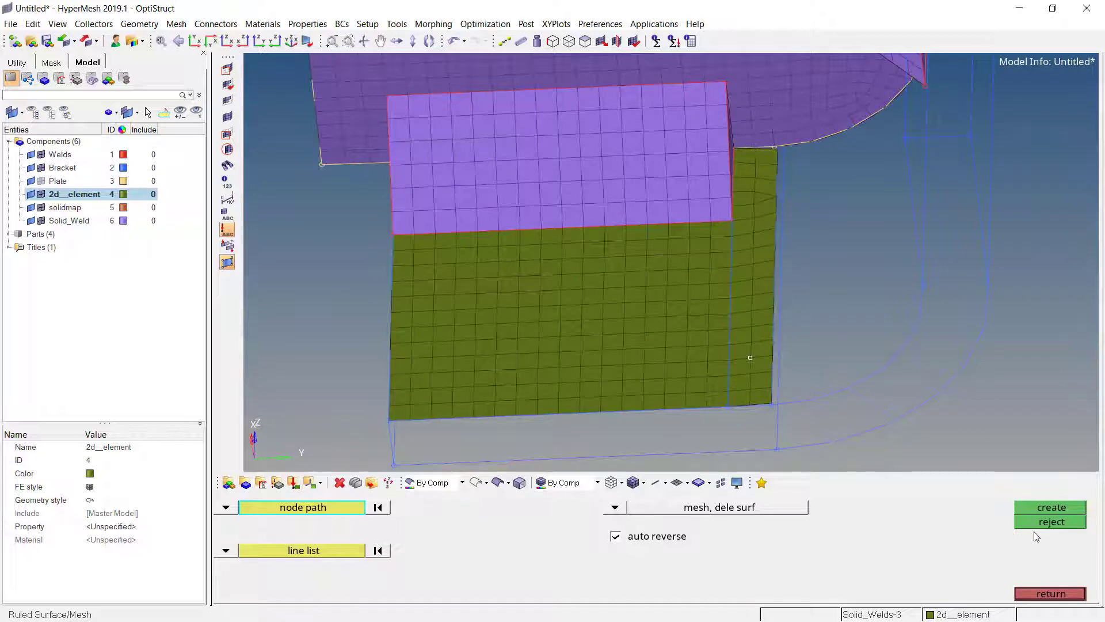
left_click(1051, 524)
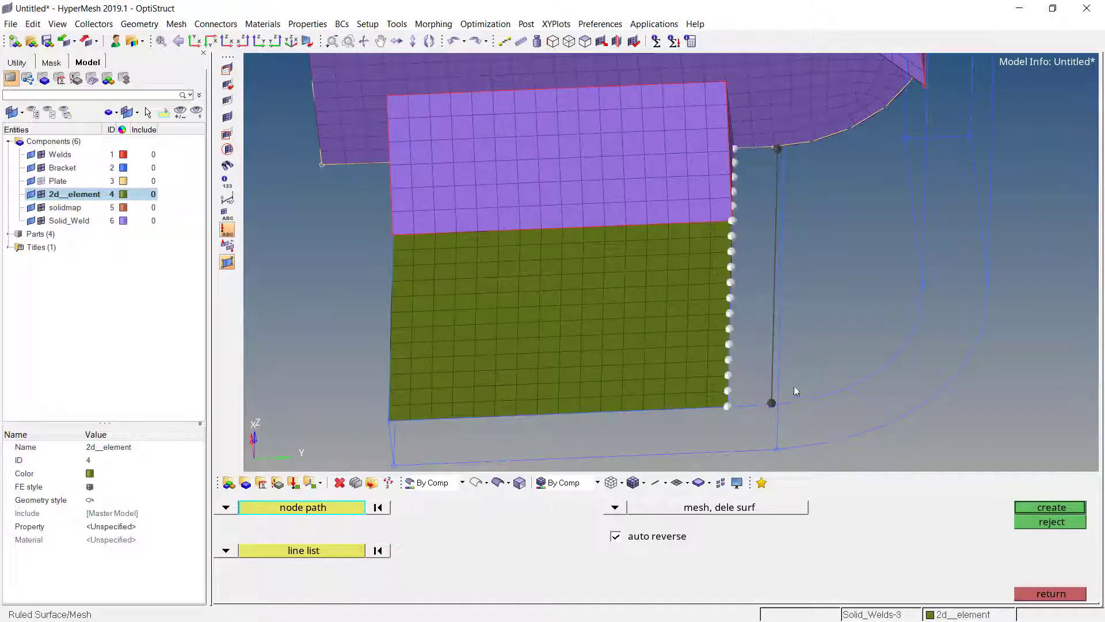
Create the ruled mesh on the strip beside the lower weld with a density of 17 on the bracket line edge.
left_click(1050, 507)
scroll(775, 242, "up", 2)
left_click(775, 240)
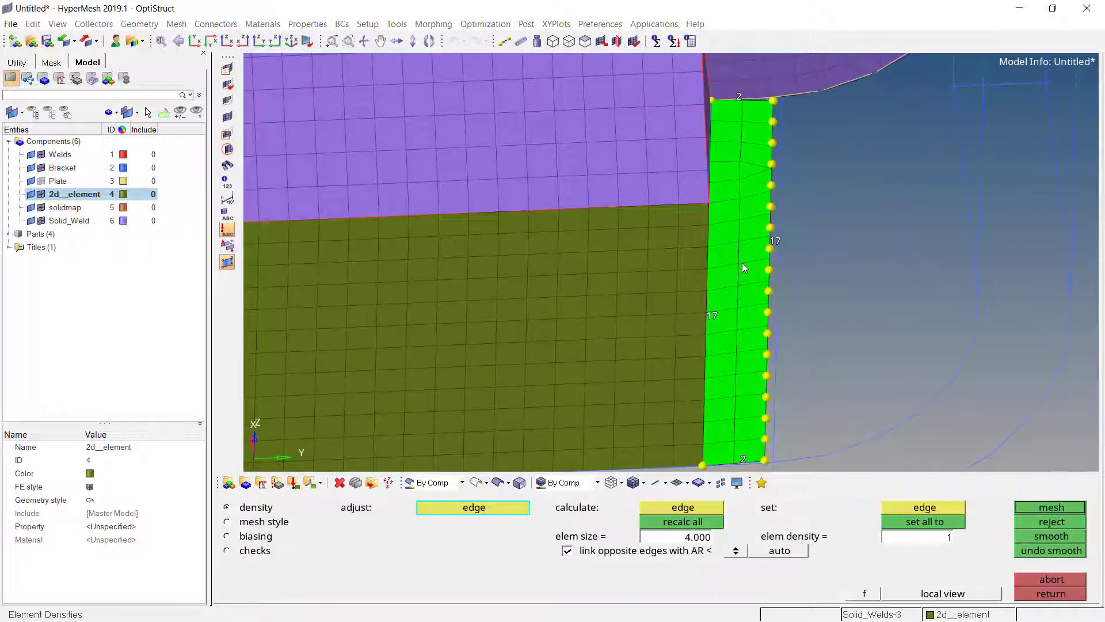
left_click(1044, 595)
Replace the outer corner node of the new ruled strip with the bracket's corner node, keeping equivalence on.
scroll(718, 346, "down", 2)
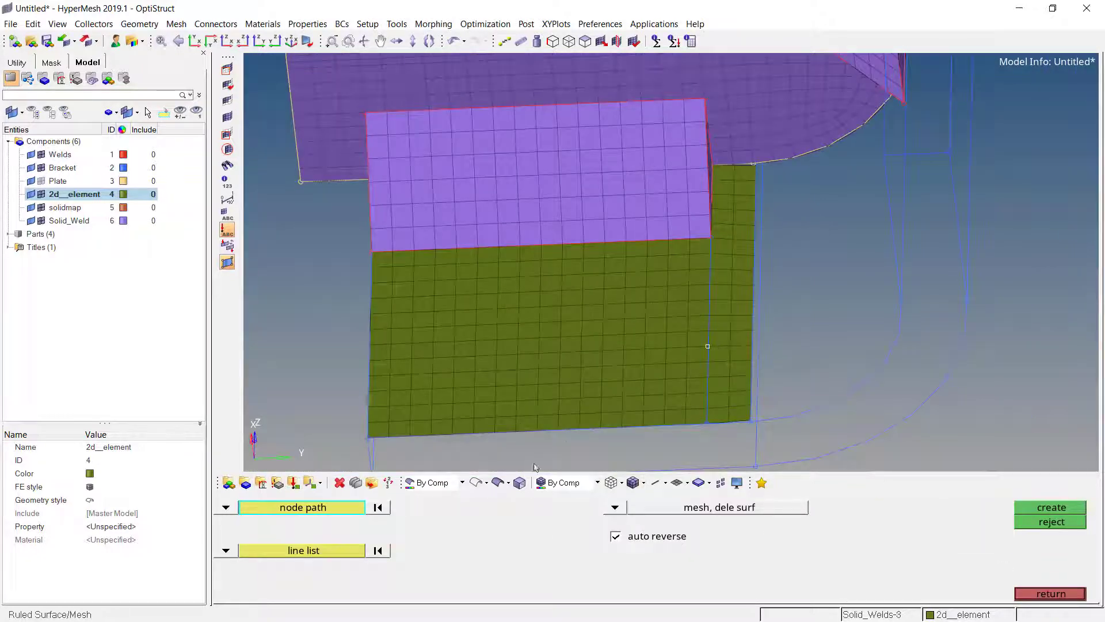
scroll(590, 409, "down", 2)
left_click_drag(731, 412, 642, 341, "ctrl")
scroll(625, 262, "up", 3)
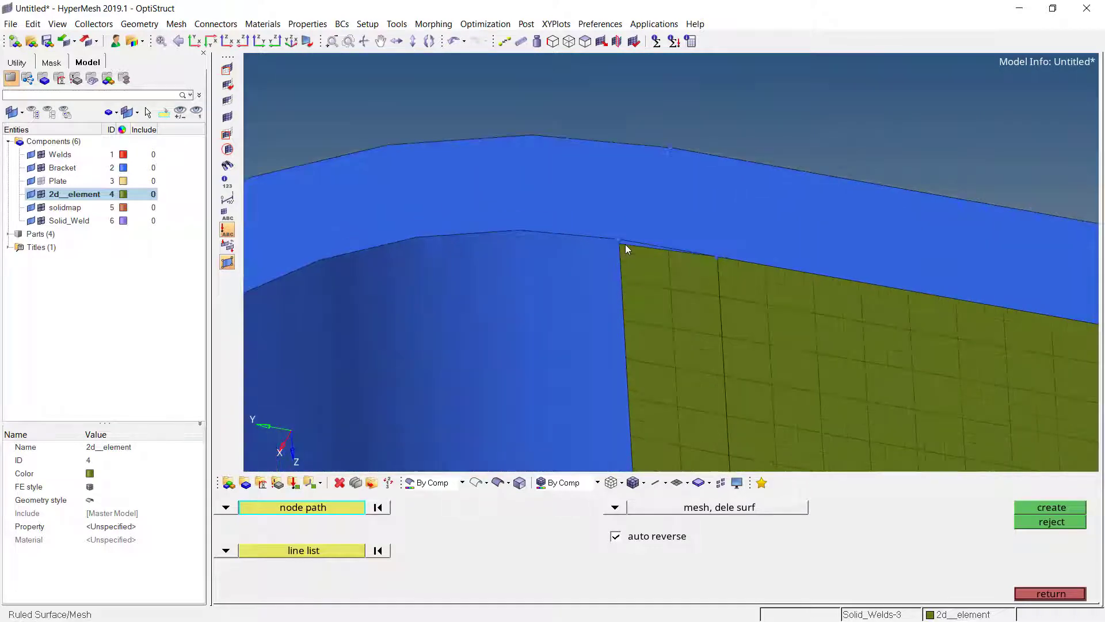
scroll(625, 245, "up", 4)
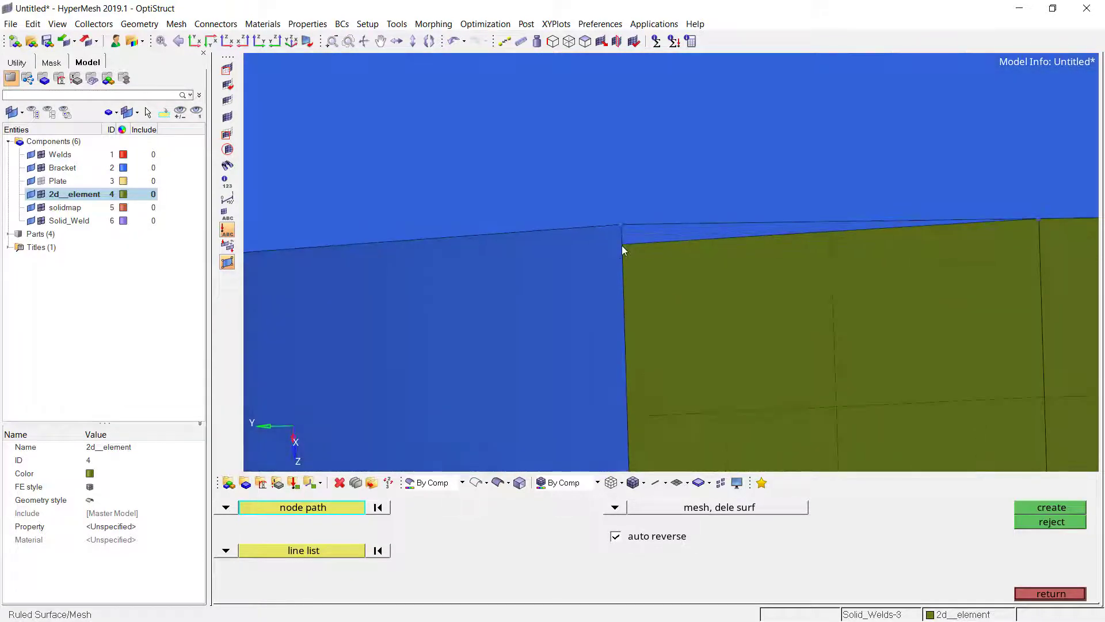
key("F3")
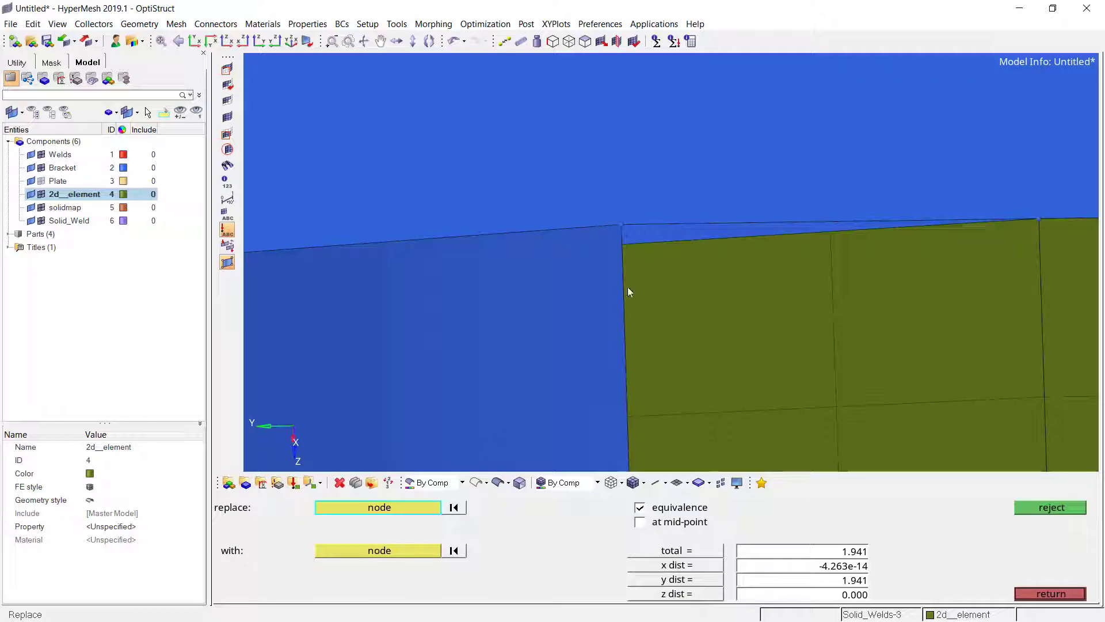
left_click(627, 247)
scroll(638, 234, "up", 2)
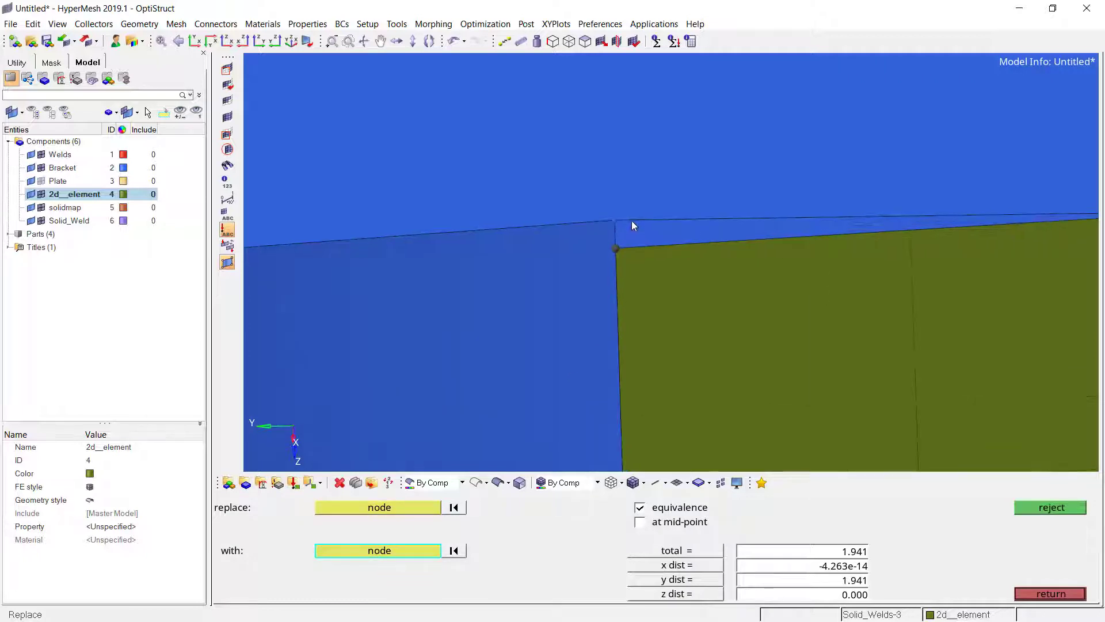
left_click(619, 220)
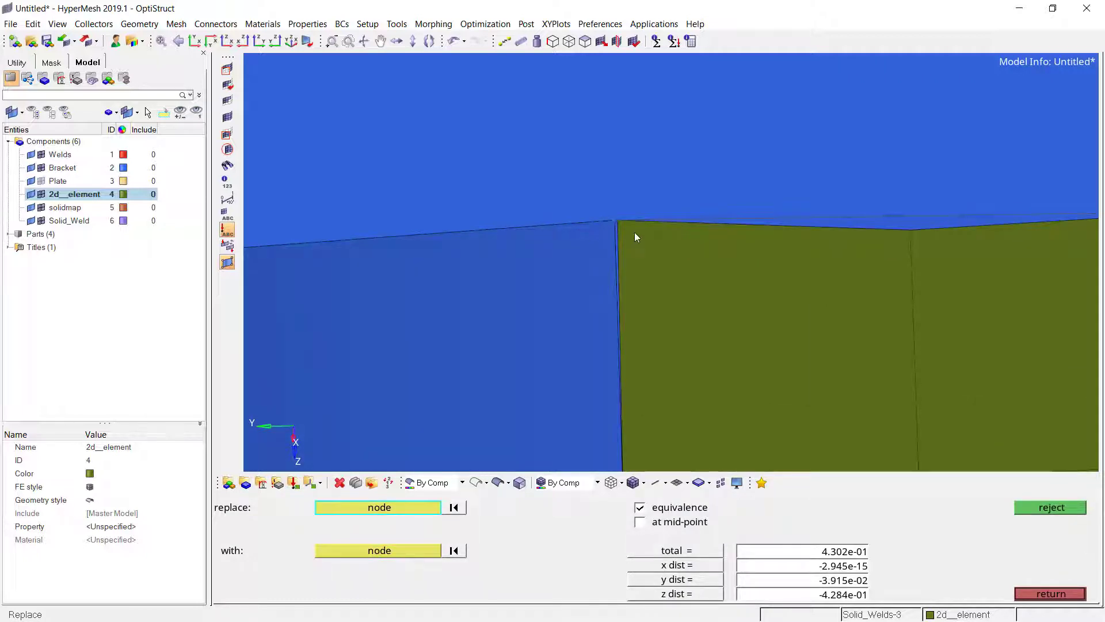
left_click_drag(617, 227, 657, 271, "ctrl")
key("Escape")
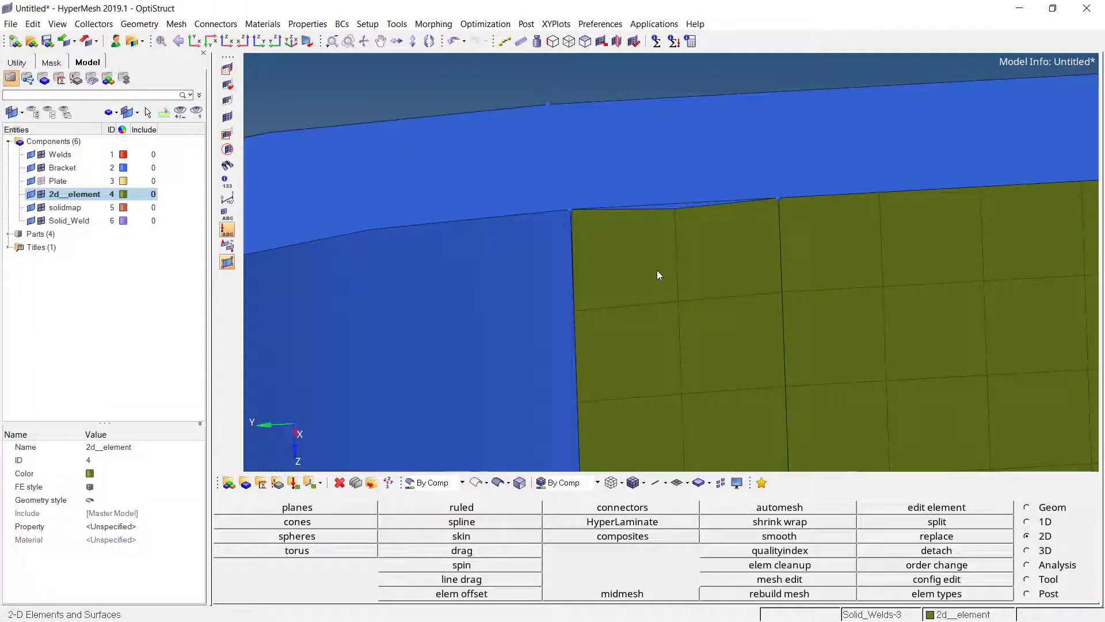
Create 3 nodes by arc length on each of the two bracket lines meeting at the ruled strip's outer corner.
scroll(671, 213, "up", 5)
left_click_drag(674, 228, 673, 231, "ctrl")
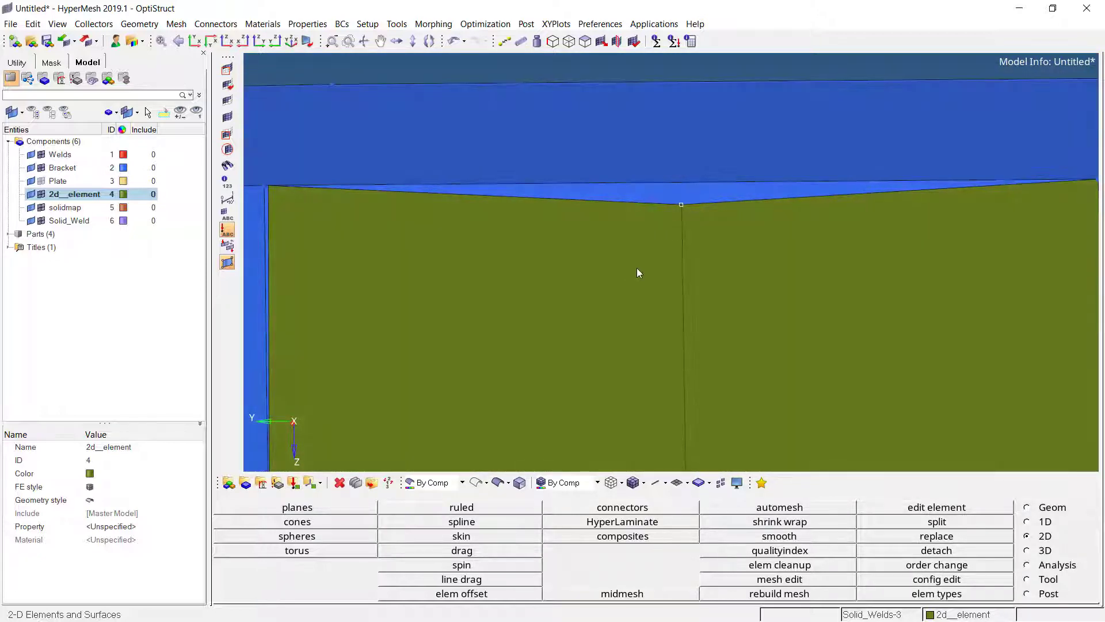
mouse_move(637, 273)
left_mouse_down("ctrl")
mouse_move(748, 222)
mouse_move(659, 235)
left_mouse_up("ctrl")
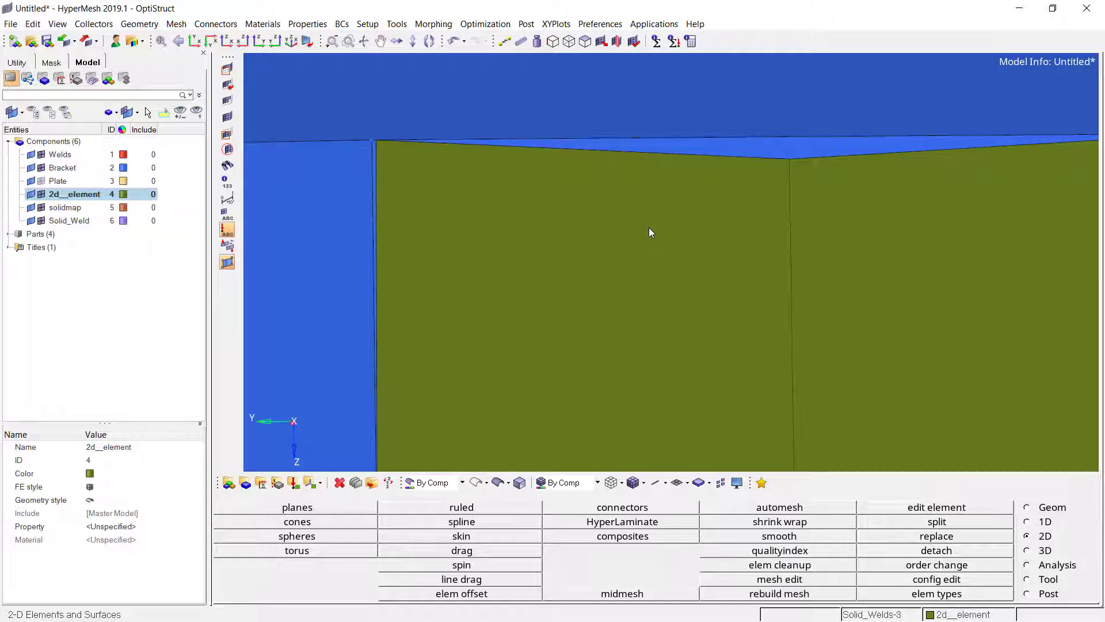
key("F8")
left_click(652, 144)
middle_click(645, 198)
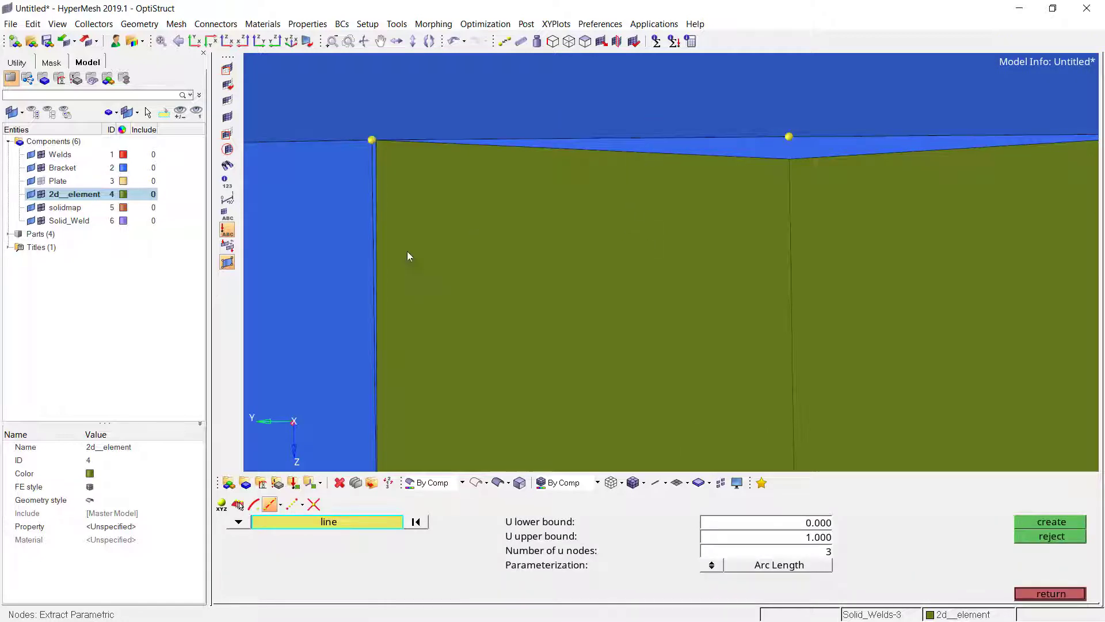
left_click(370, 289)
middle_click(455, 307)
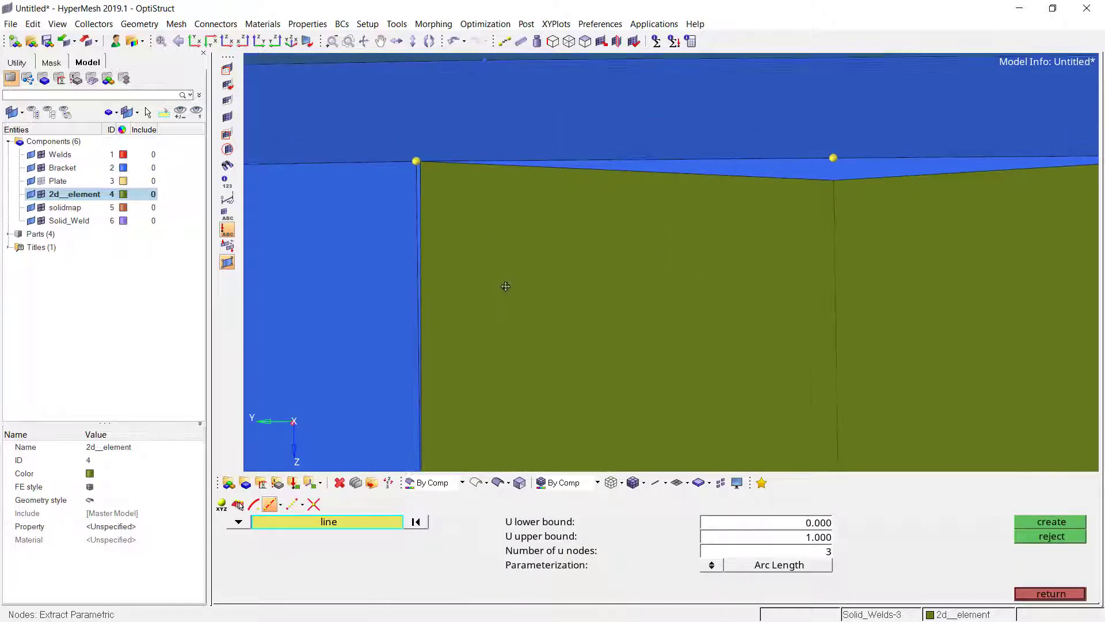
right_click_drag(447, 259, 506, 283, "ctrl")
key("Escape")
Replace the ruled strip's corner node and mid-edge node with the new nodes on the bracket edge.
key("F3")
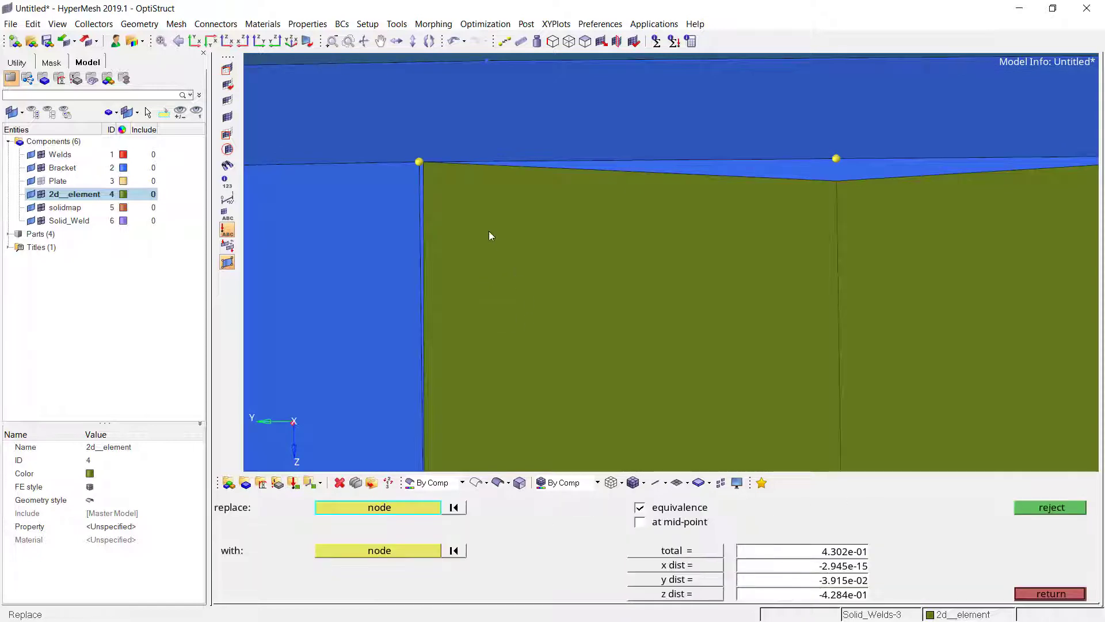
left_click(433, 168)
left_click(419, 162)
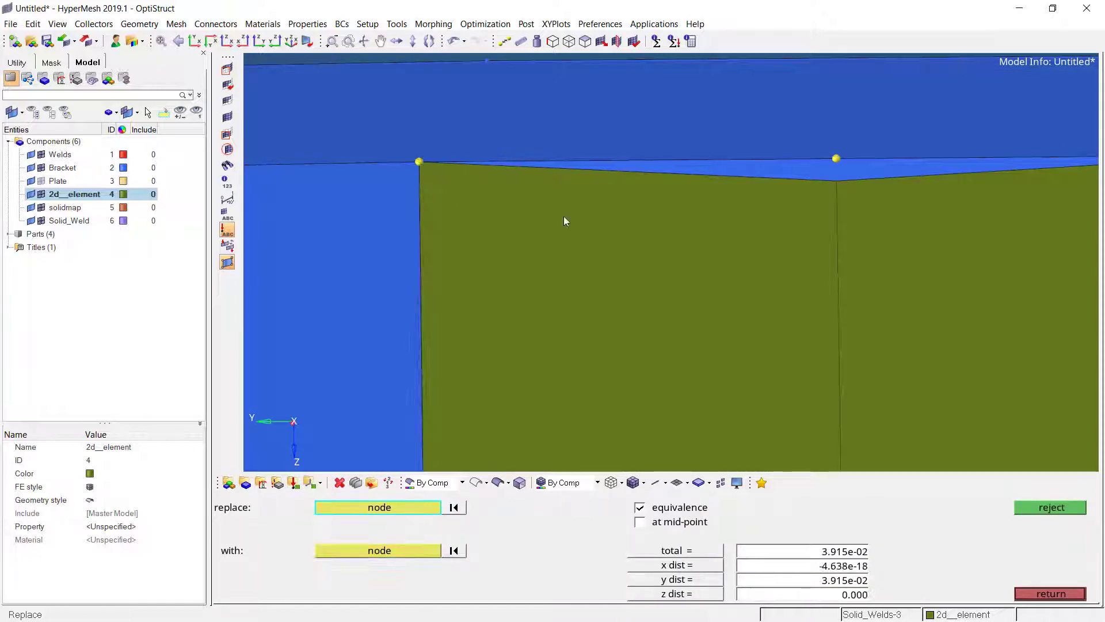
left_click(836, 181)
left_click(835, 159)
scroll(721, 202, "down", 5)
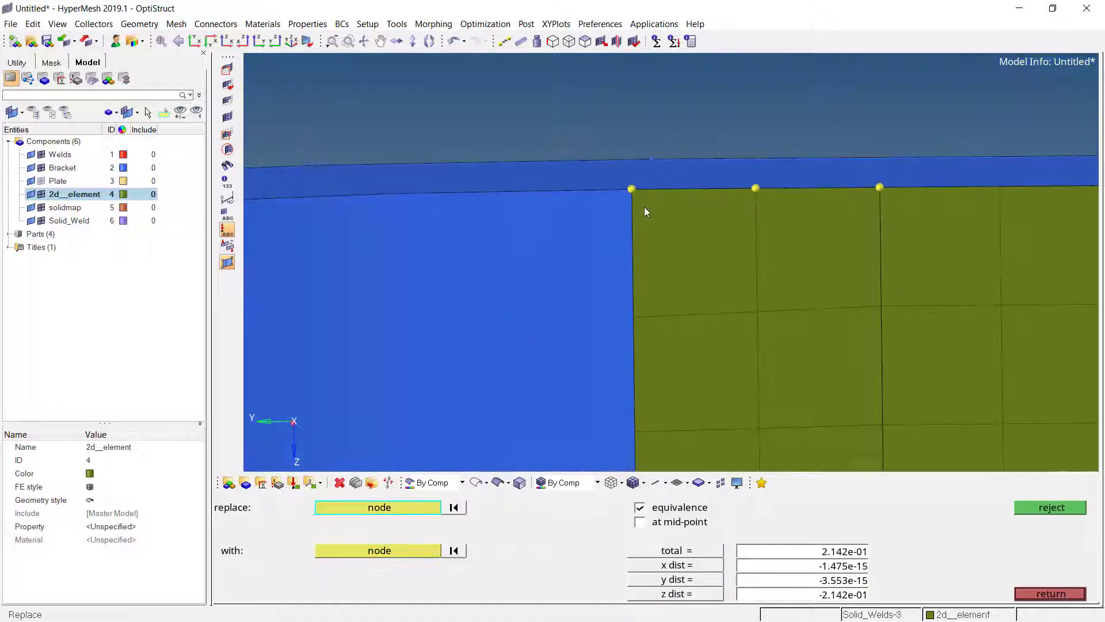
scroll(731, 219, "down", 10)
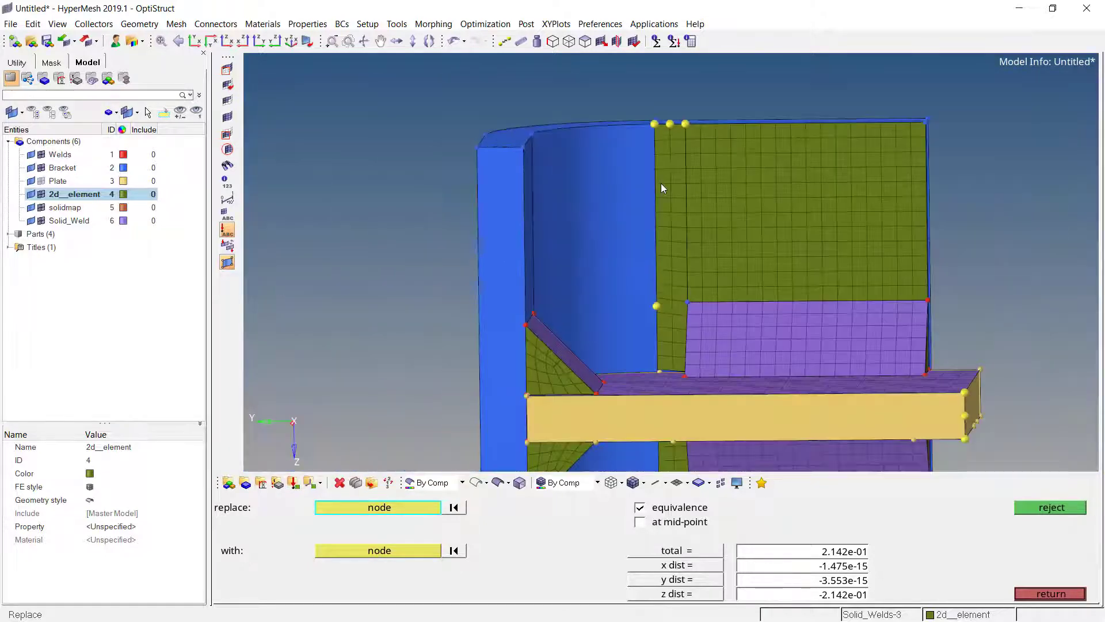
Mask the elements covering the plate's visible large face, extending the selection by face from one element.
left_click_drag(666, 288, 720, 245, "ctrl")
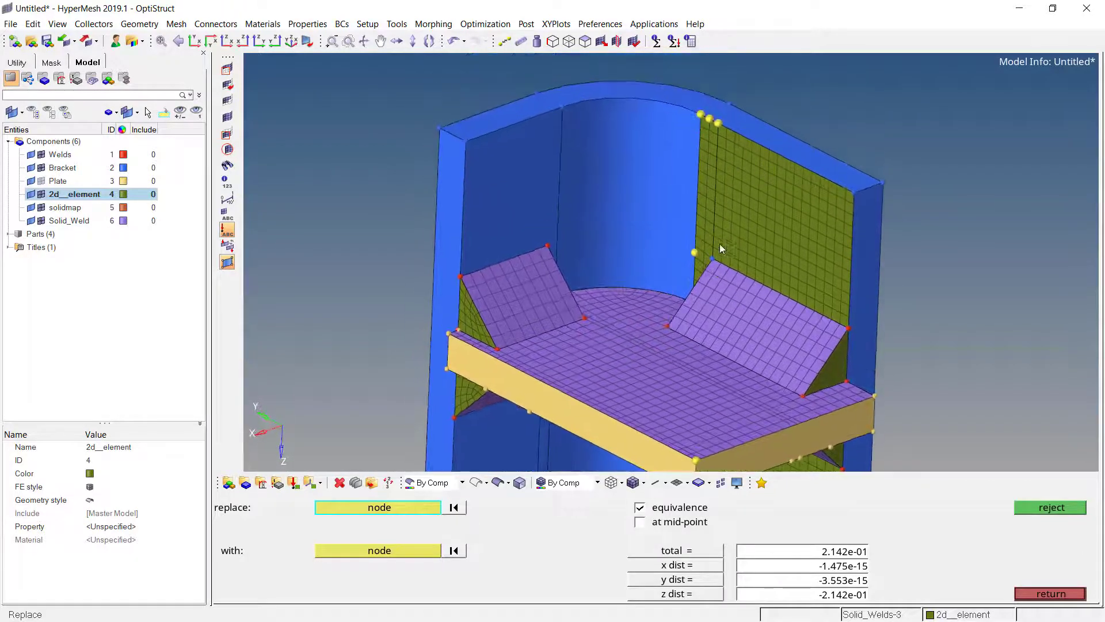
right_click_drag(721, 267, 755, 214, "ctrl")
key("Escape")
key("F5")
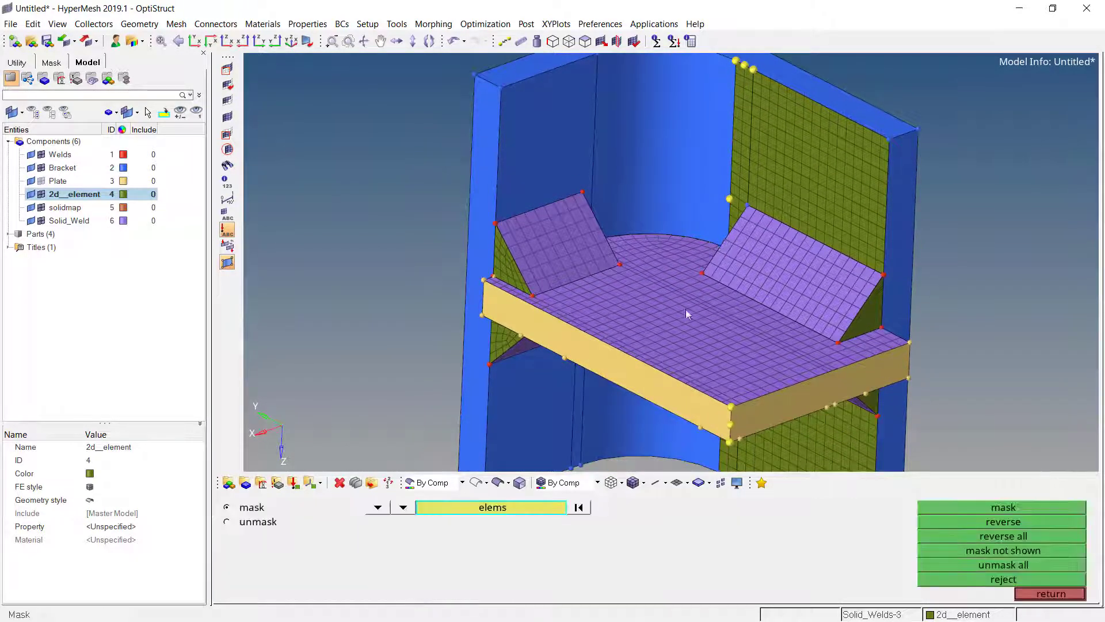
left_click(688, 312)
left_click(554, 507)
left_click(741, 576)
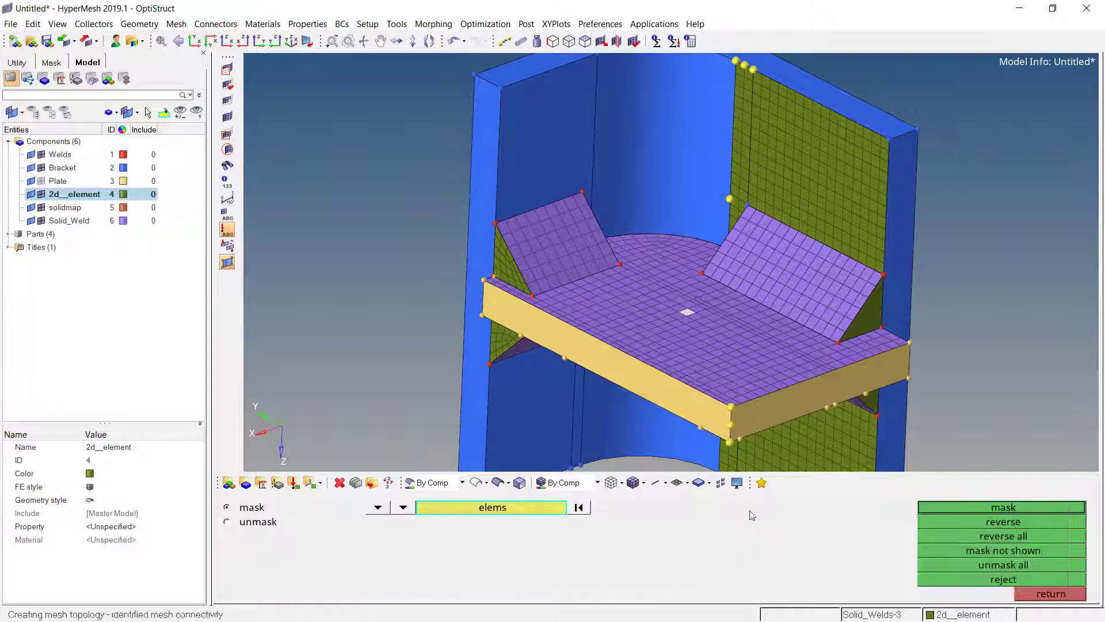
middle_click(690, 282)
Hide the Plate geometry and examine the exposed bracket gap between the opposite welds.
left_click_drag(755, 297, 727, 301, "ctrl")
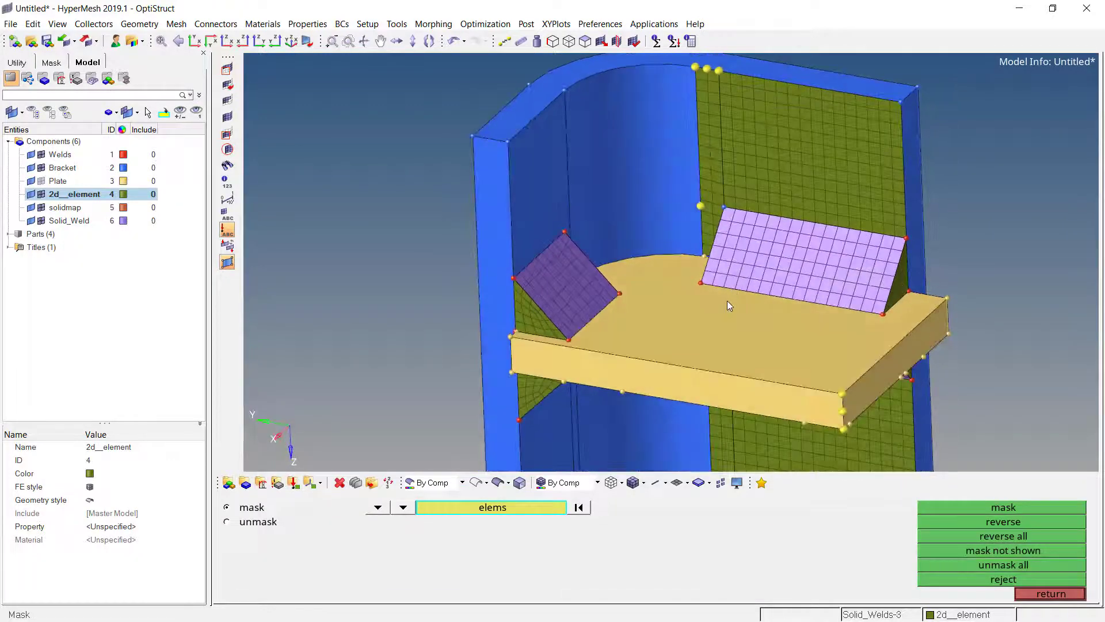
key("d")
left_click(660, 361)
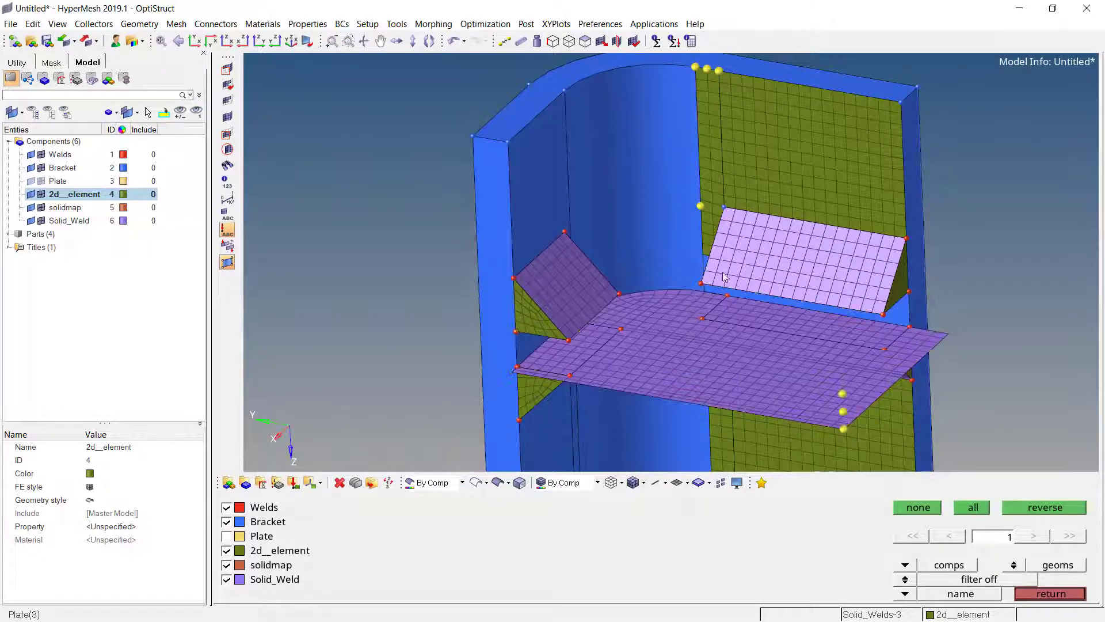
key("F5")
left_click_drag(730, 271, 800, 212, "ctrl")
scroll(723, 311, "down", 3)
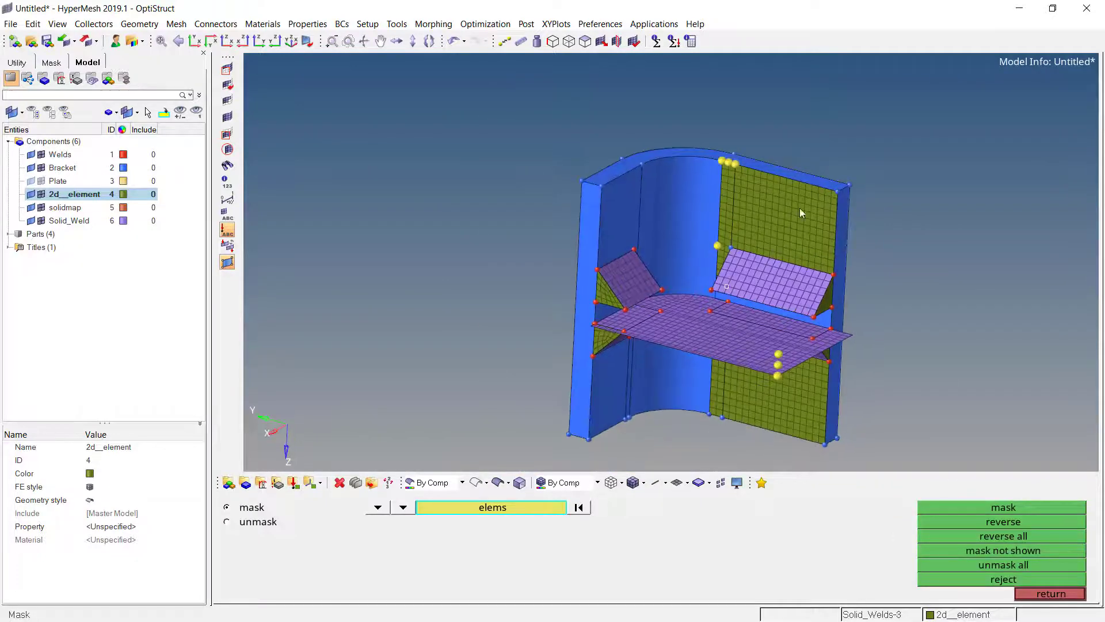
scroll(727, 314, "up", 3)
mouse_move(727, 314)
left_mouse_down("ctrl")
mouse_move(701, 258)
mouse_move(686, 263)
mouse_move(697, 270)
left_mouse_up("ctrl")
scroll(695, 254, "up", 2)
left_click(1059, 596)
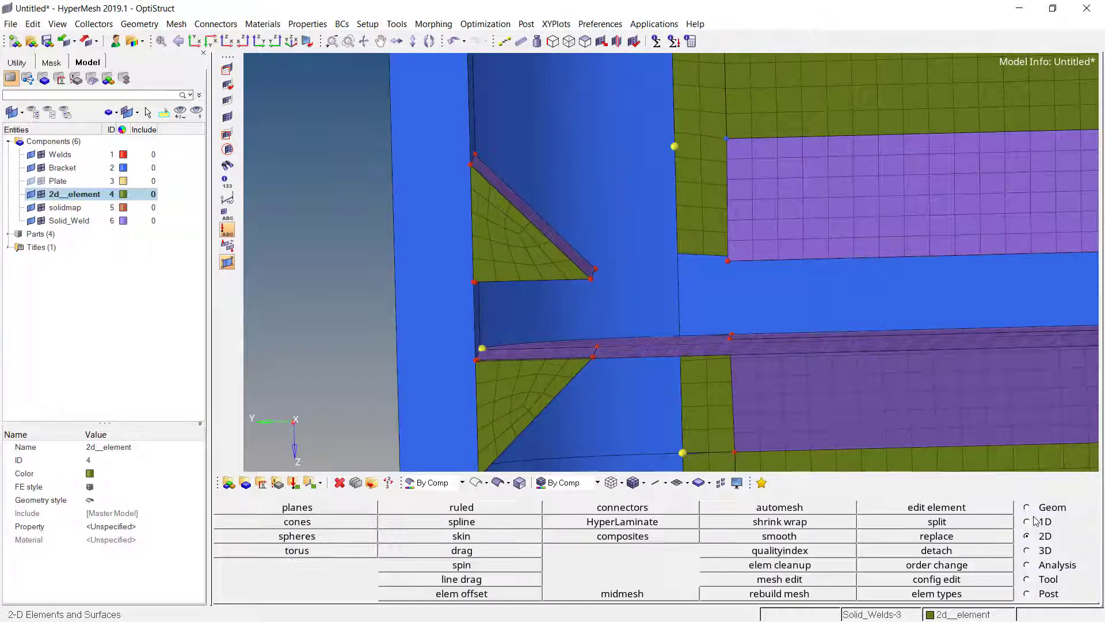
Preview and equivalence the coincident nodes of all displayed elements with a tolerance of 0.100.
left_click(461, 507)
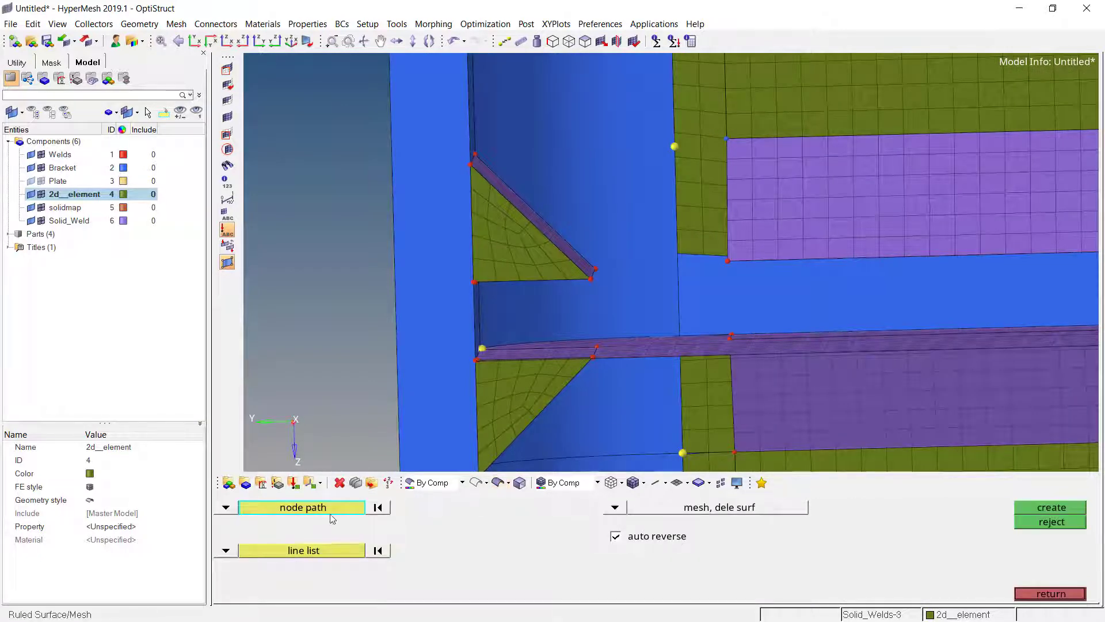
left_click_drag(680, 269, 692, 265, "ctrl")
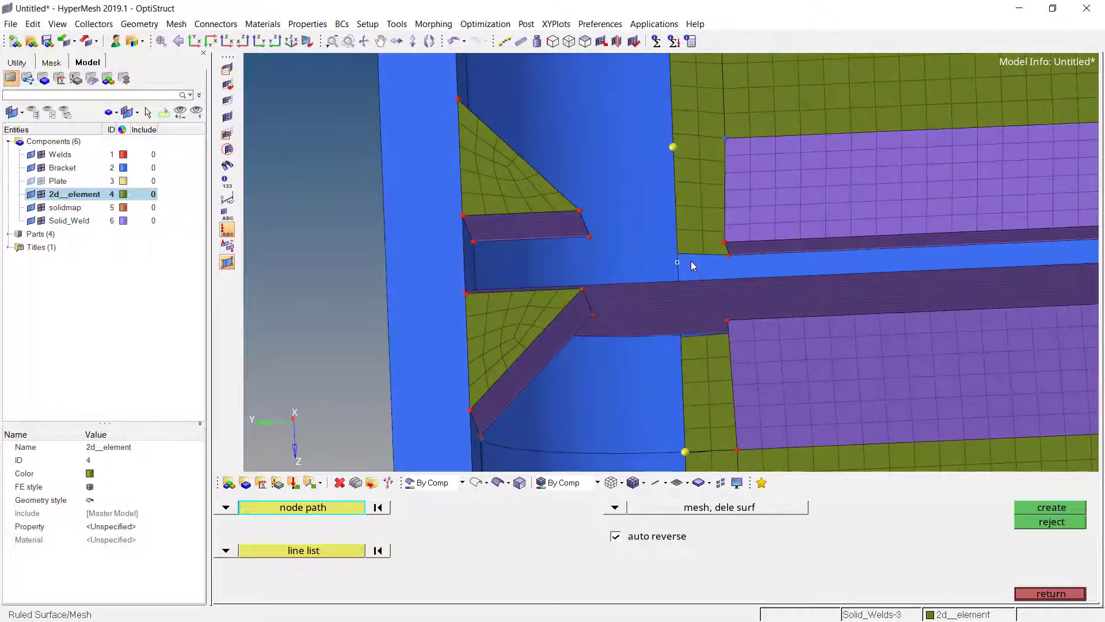
key("shift+F3")
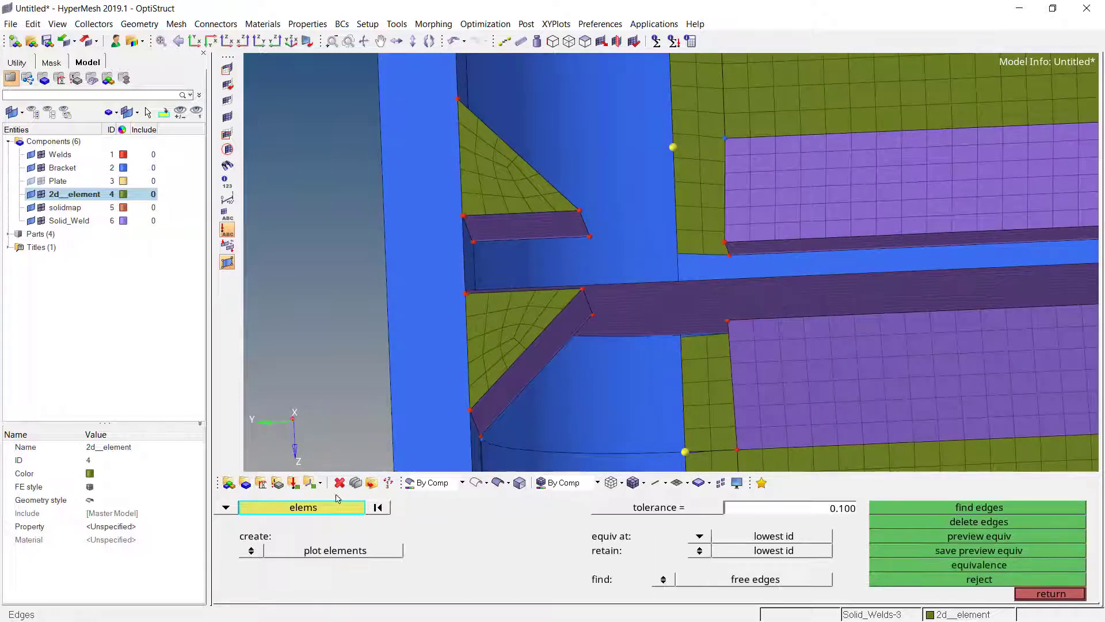
left_click(326, 513)
left_click(363, 531)
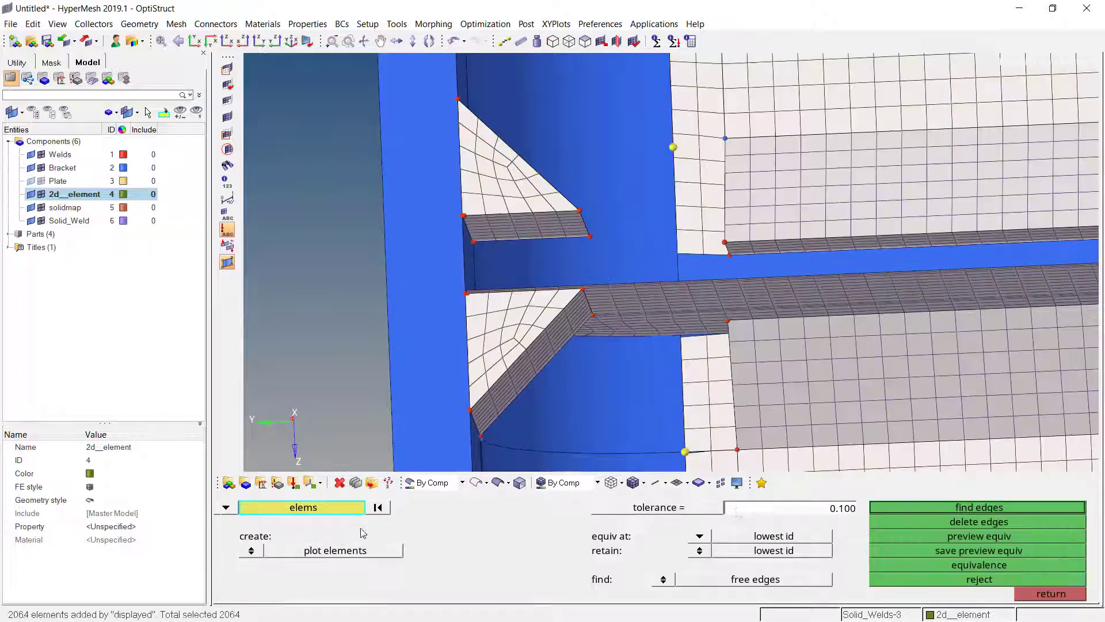
left_click(971, 535)
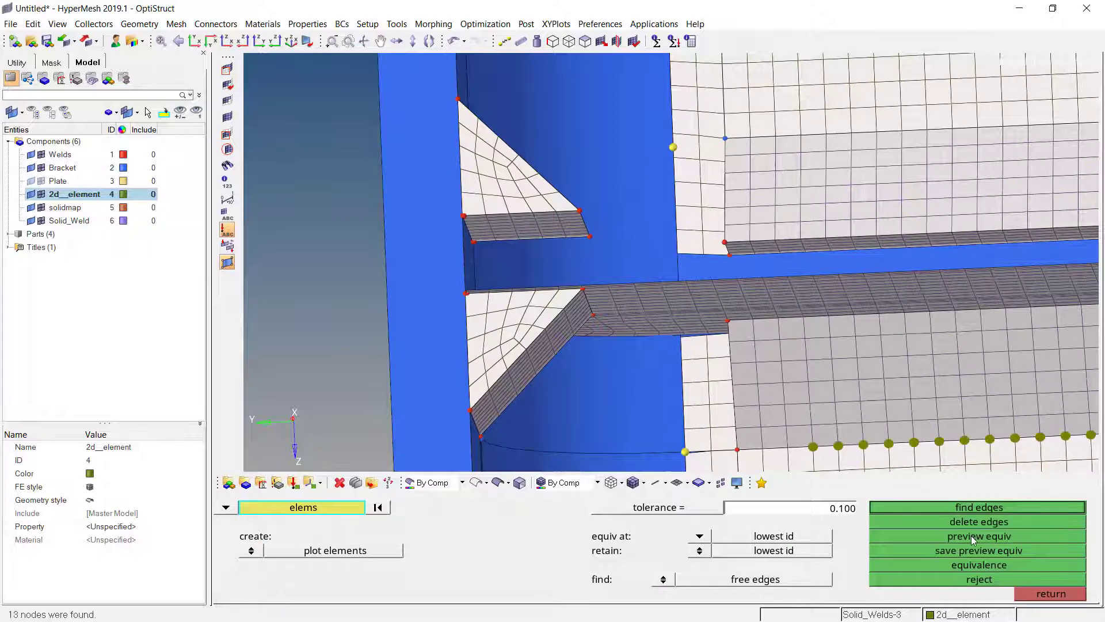
left_click(991, 566)
key("shift+F3")
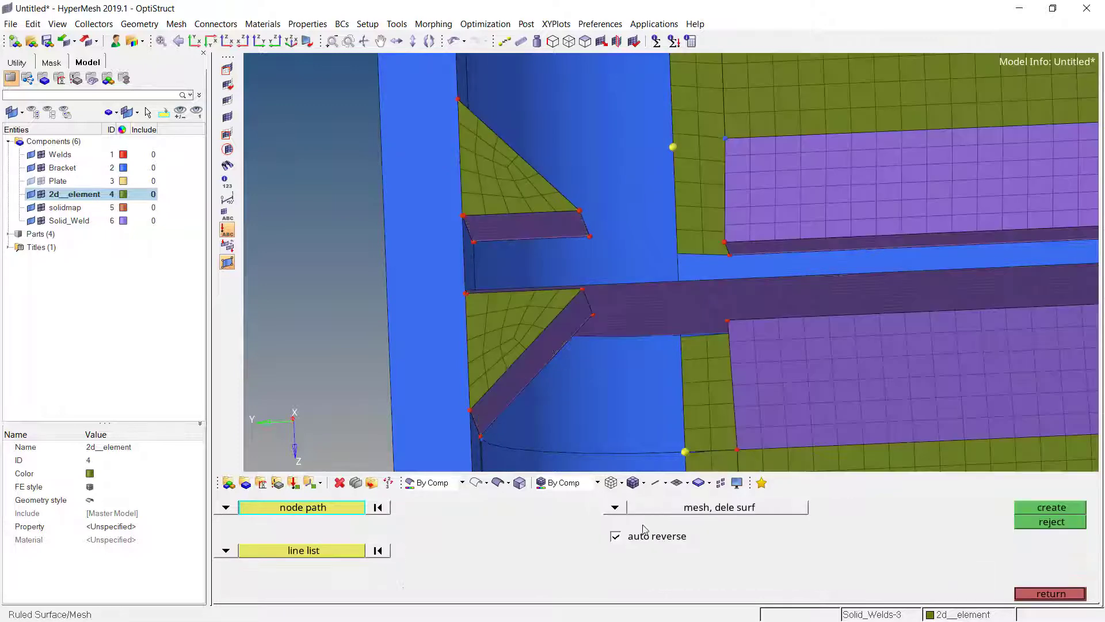
Select the ruled mesh's first node path along the strip and weld edge facing the plate gap, and make the second input a node path.
left_click(855, 251)
right_click_drag(855, 251, 516, 251, "ctrl")
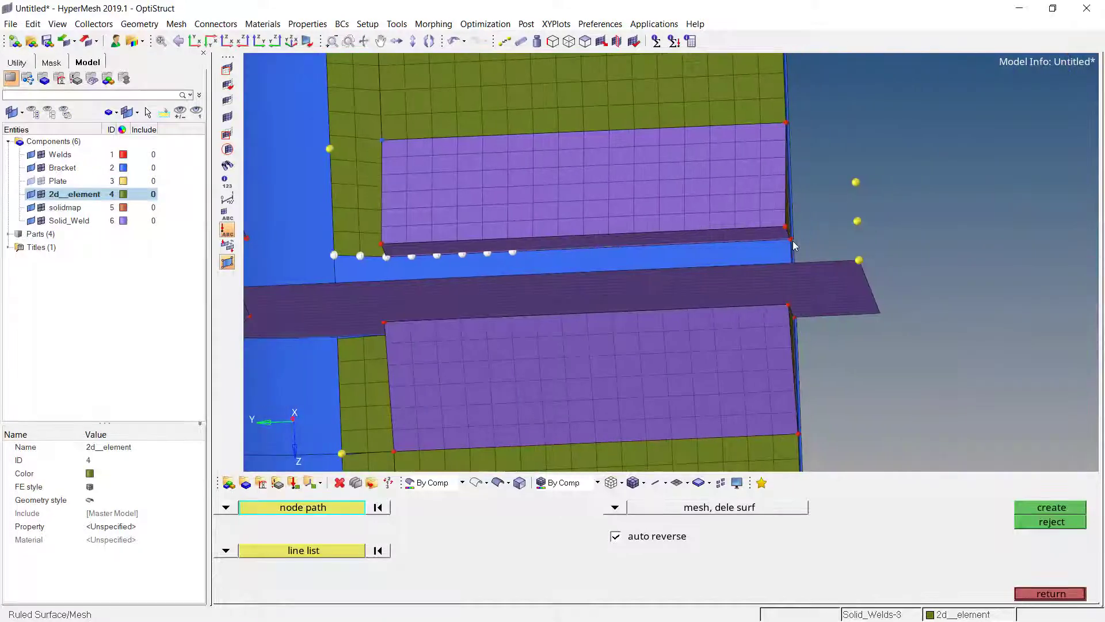
left_click(793, 241)
left_click_drag(765, 240, 414, 323, "ctrl")
left_click(311, 555)
left_click(297, 567)
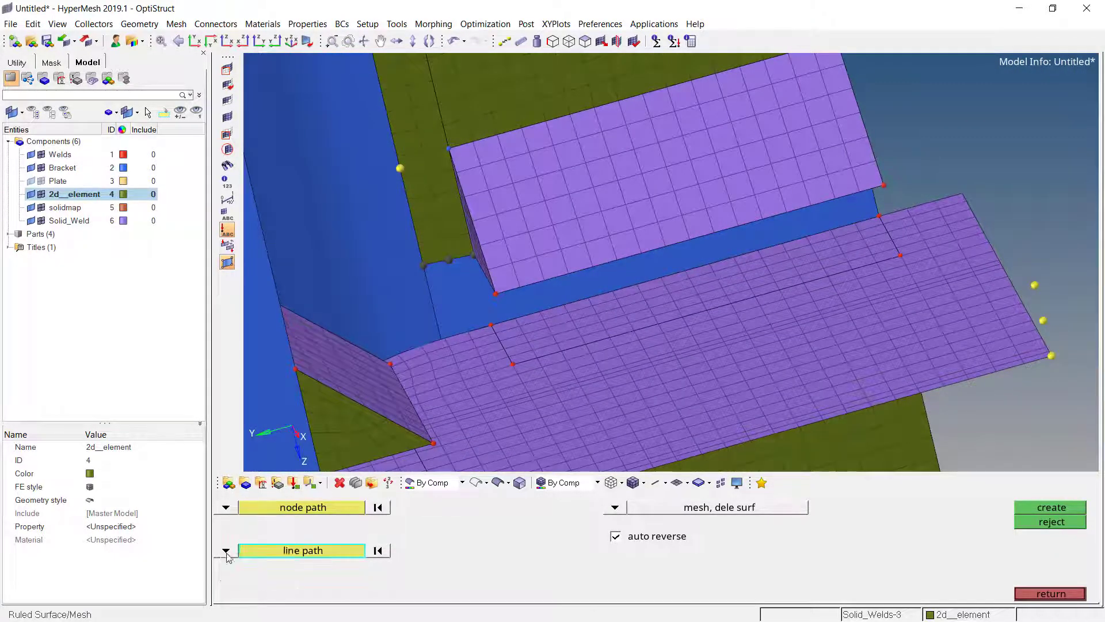
left_click(228, 554)
left_click(293, 554)
left_click(311, 554)
left_click(343, 555)
scroll(454, 314, "up", 4, "ctrl")
left_click_drag(453, 313, 467, 254, "ctrl")
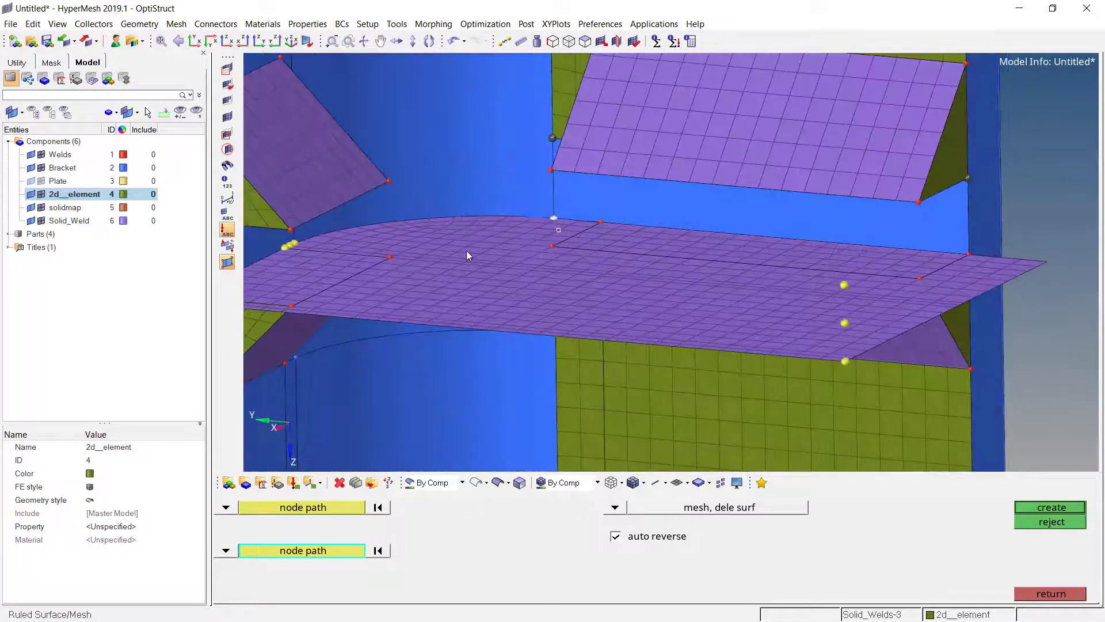
Mask the remaining plate face elements between the welds, extending the selection by face from one element.
key("F5")
left_click(429, 246)
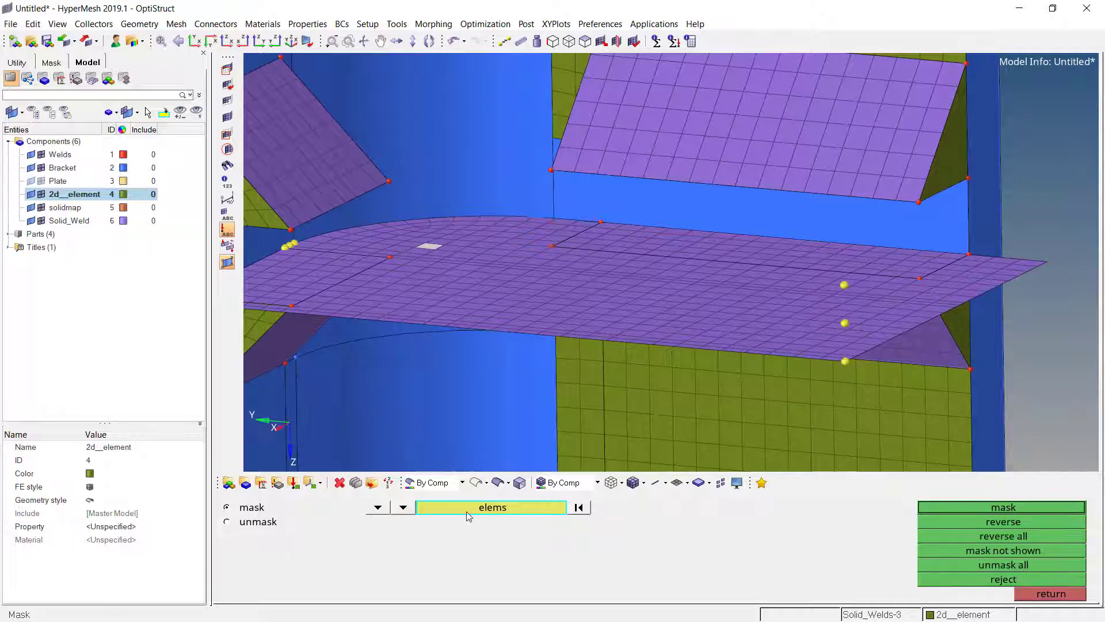
left_click(470, 508)
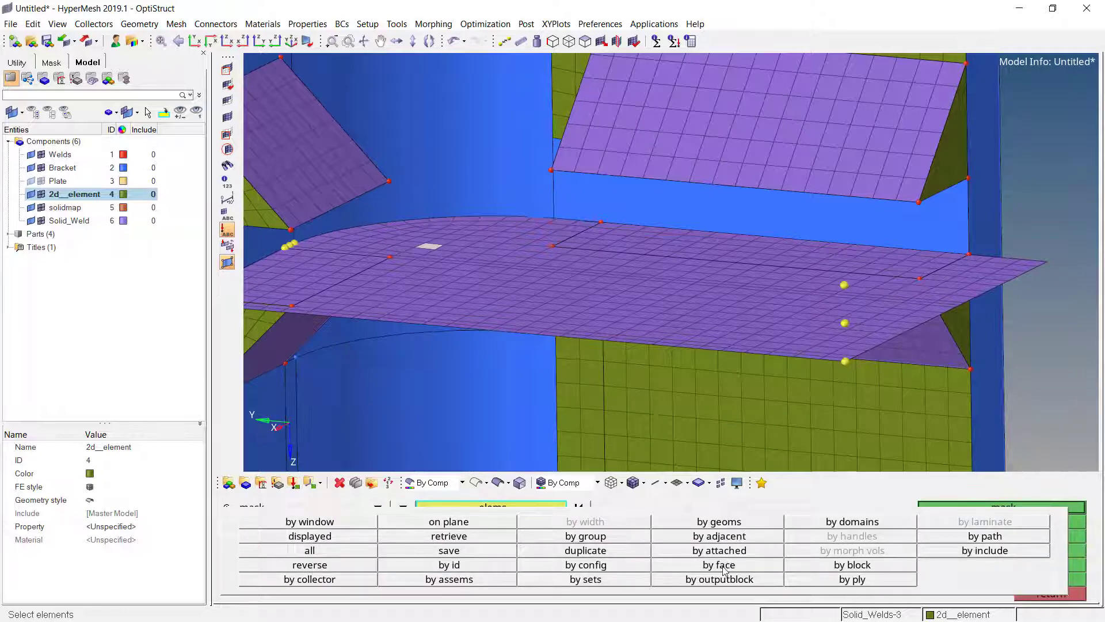
left_click(724, 570)
left_click(1019, 509)
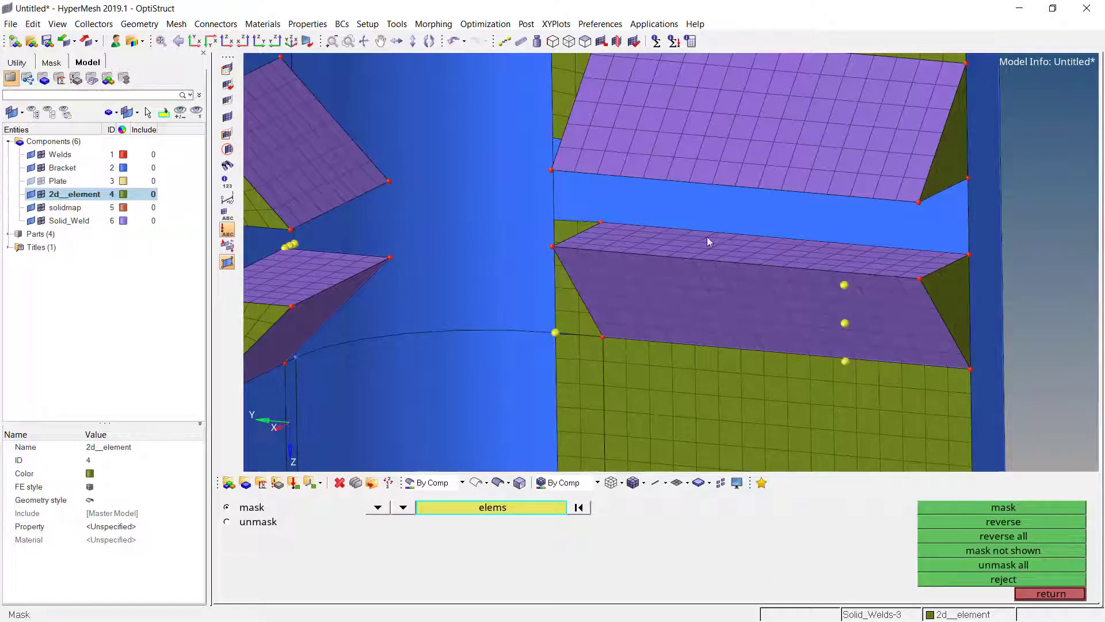
left_click_drag(605, 233, 638, 240, "ctrl")
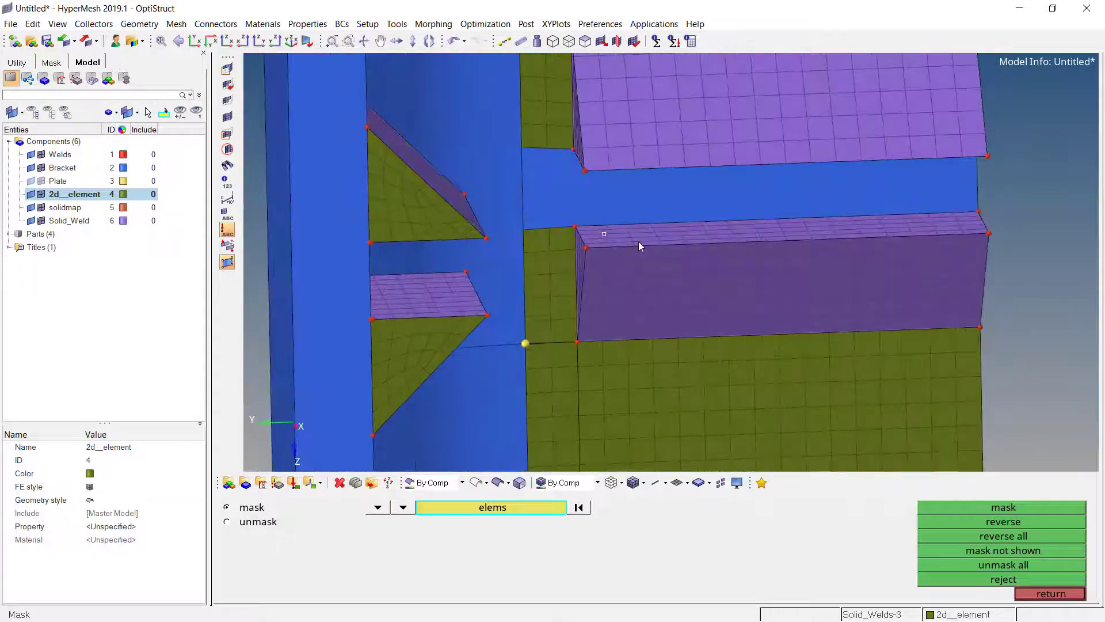
Replace the separated node at the narrow bracket strip's lower corner with the adjacent corner node, with equivalence on and mid-point off.
key("Escape")
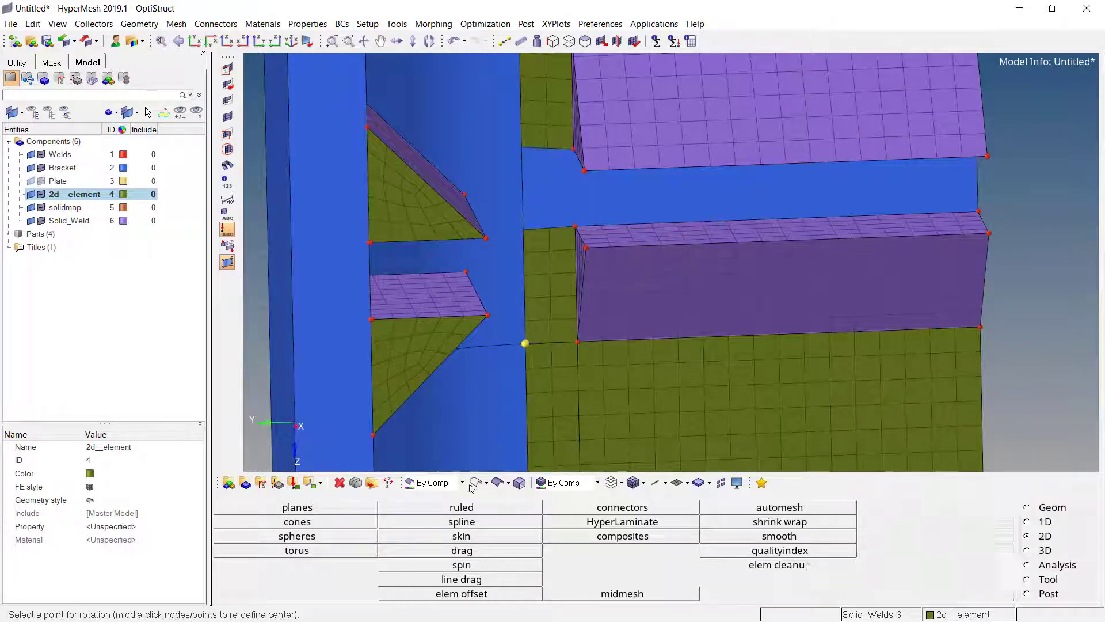
scroll(537, 353, "up", 3)
key("F3")
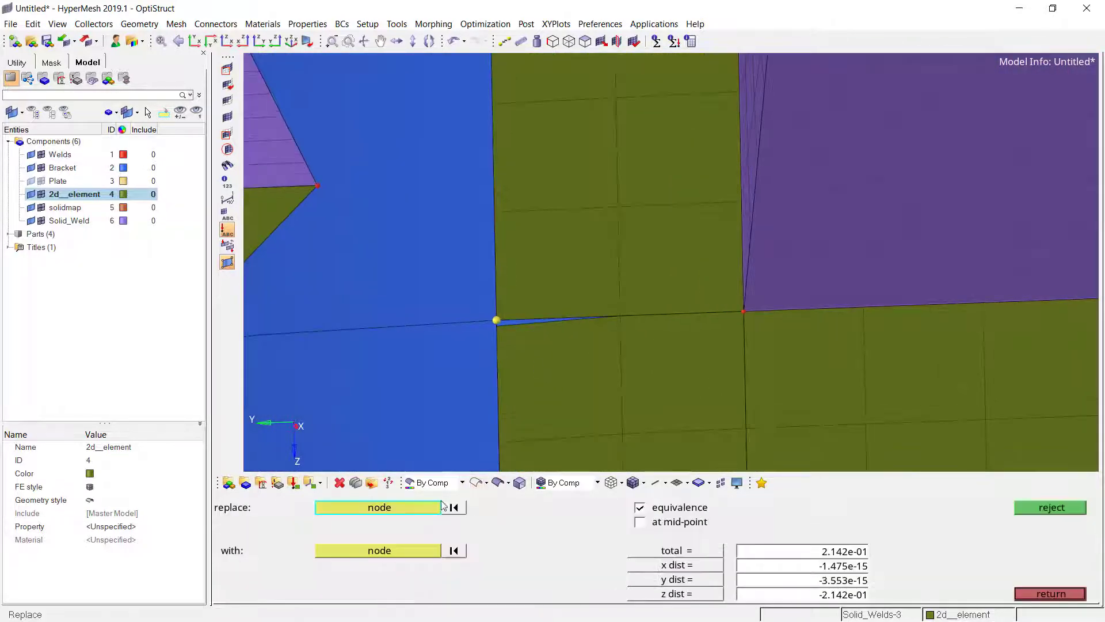
left_click(640, 522)
left_click(499, 324)
left_click(504, 334)
scroll(498, 319, "up", 2)
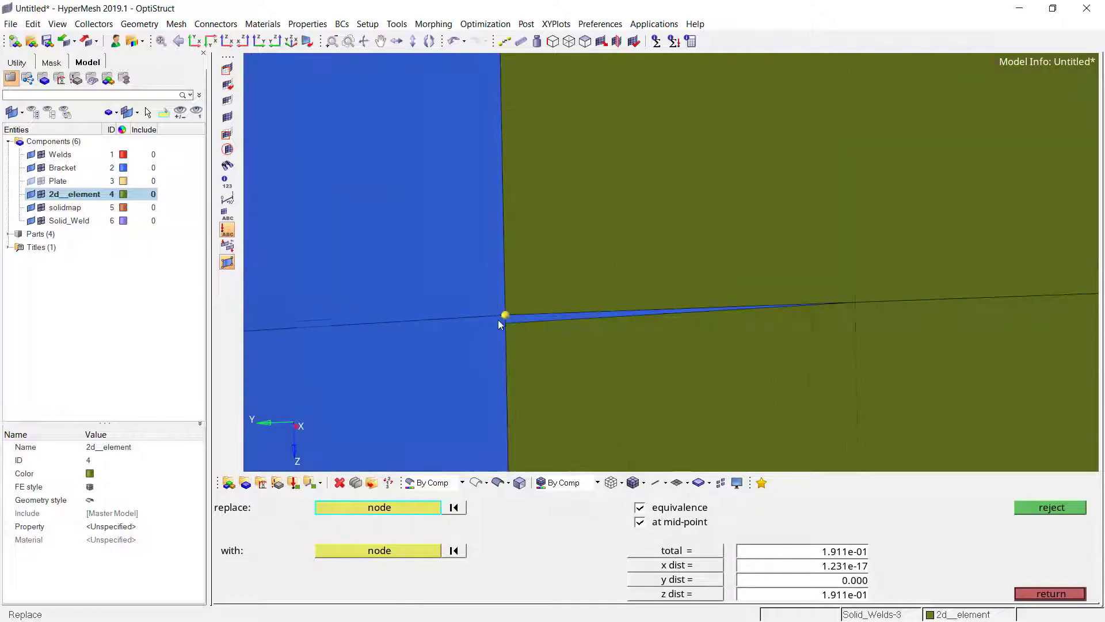
left_click(550, 291)
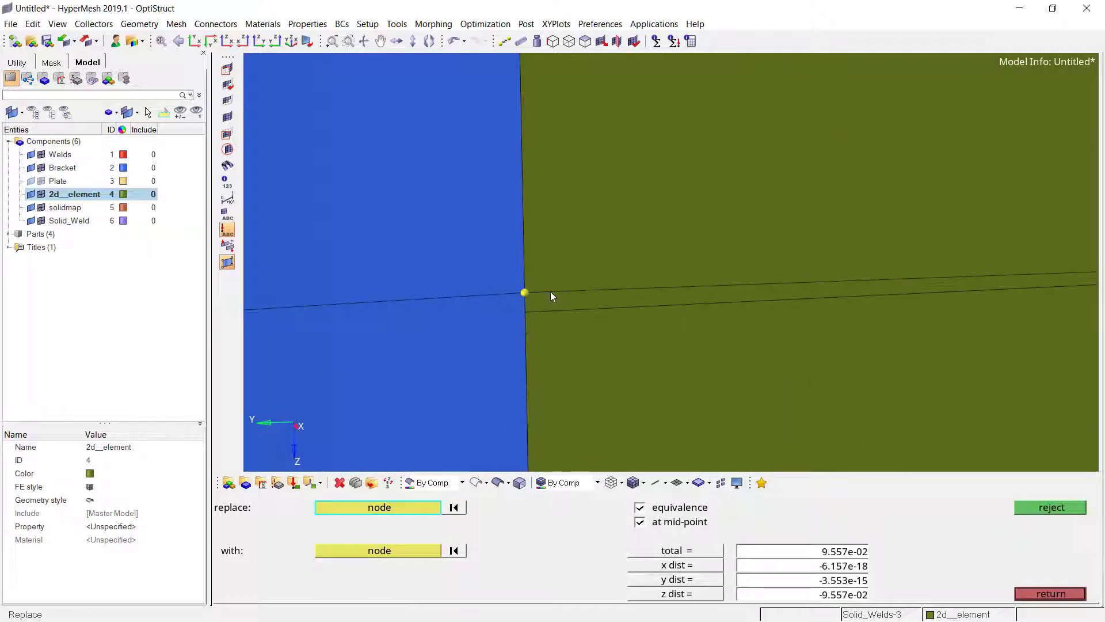
left_click(1051, 507)
left_click(549, 312)
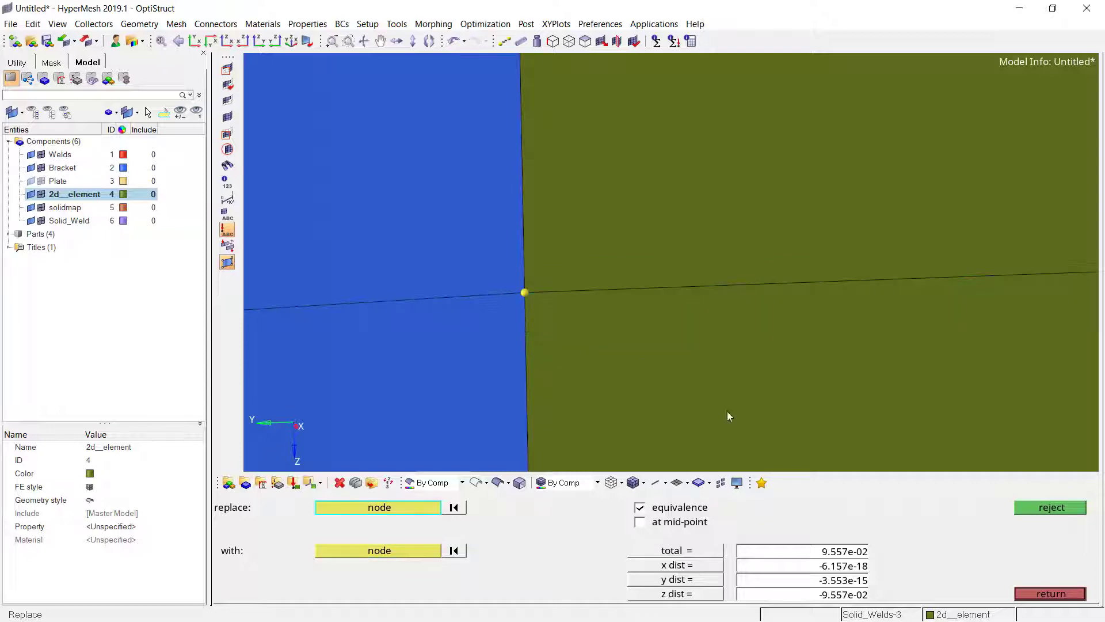
left_click(1050, 593)
Create a ruled mesh between two node paths along the facing weld and strip edges, filling the bracket gap and deleting the surface.
scroll(633, 318, "down", 5)
mouse_move(687, 217)
left_mouse_down("ctrl")
mouse_move(659, 264)
mouse_move(989, 557)
left_mouse_up("ctrl")
left_click(458, 508)
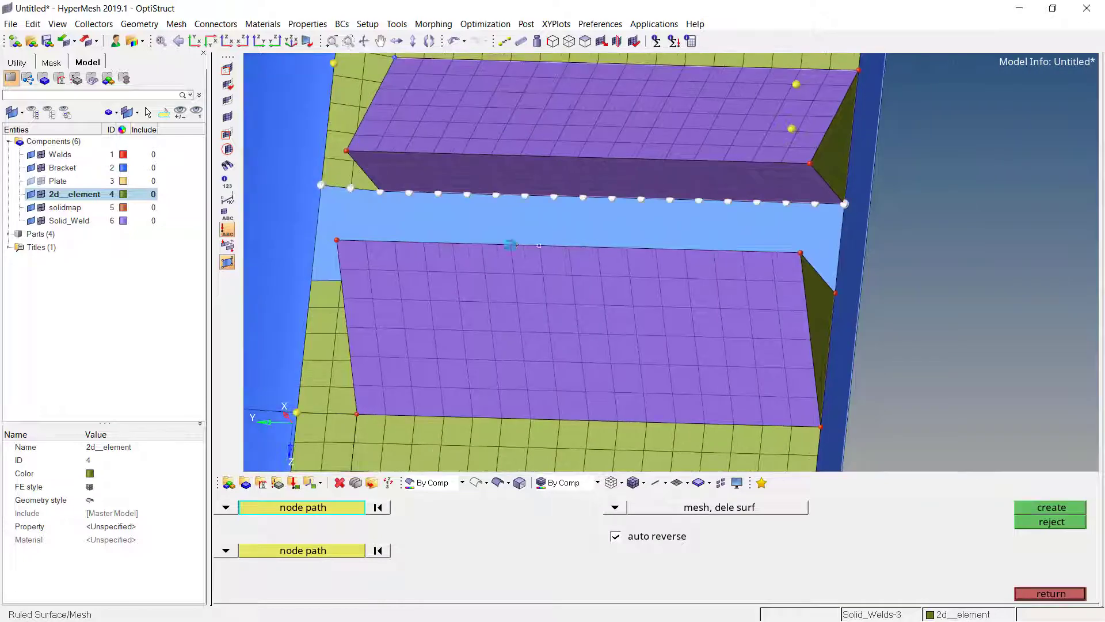
left_click_drag(510, 244, 493, 249, "ctrl")
middle_click(494, 249)
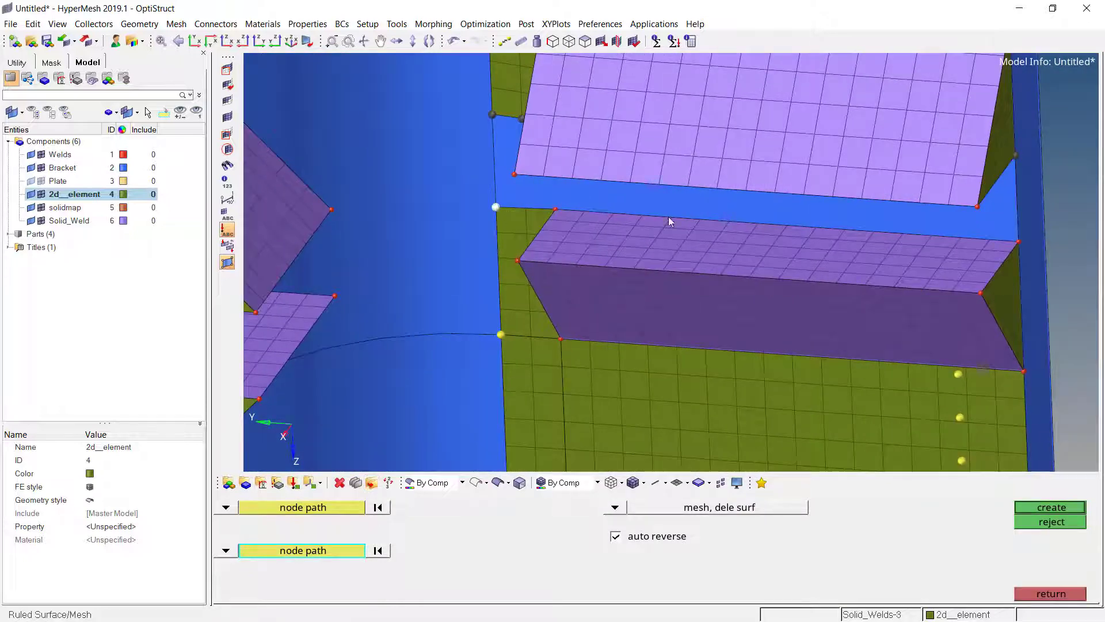
left_click(1019, 241)
middle_click(1024, 239)
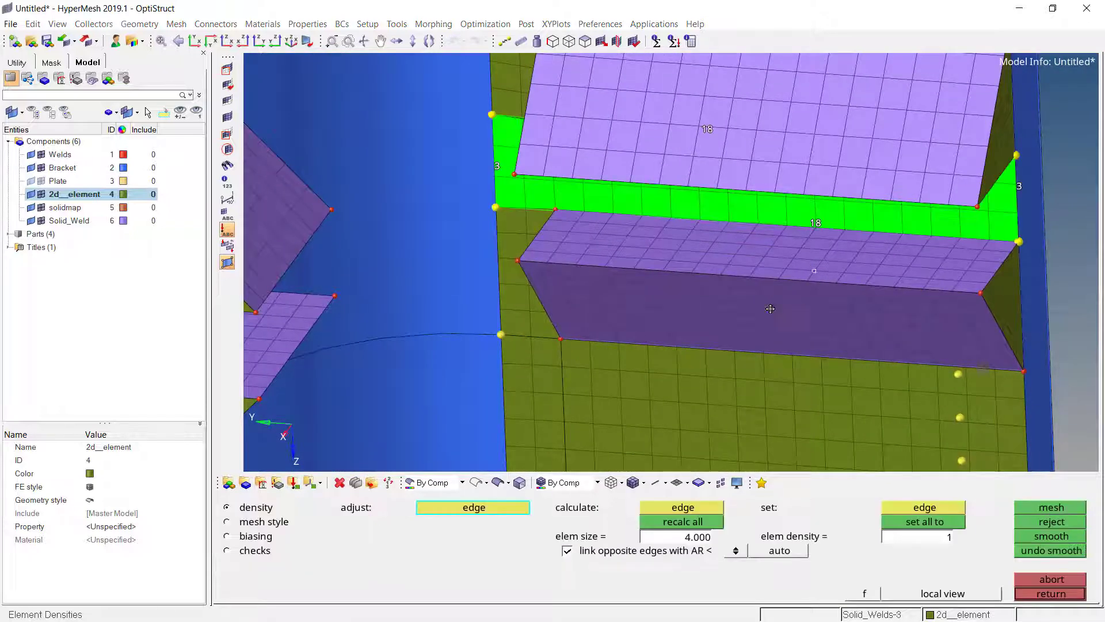
left_click_drag(770, 308, 728, 364, "ctrl")
middle_click(648, 259)
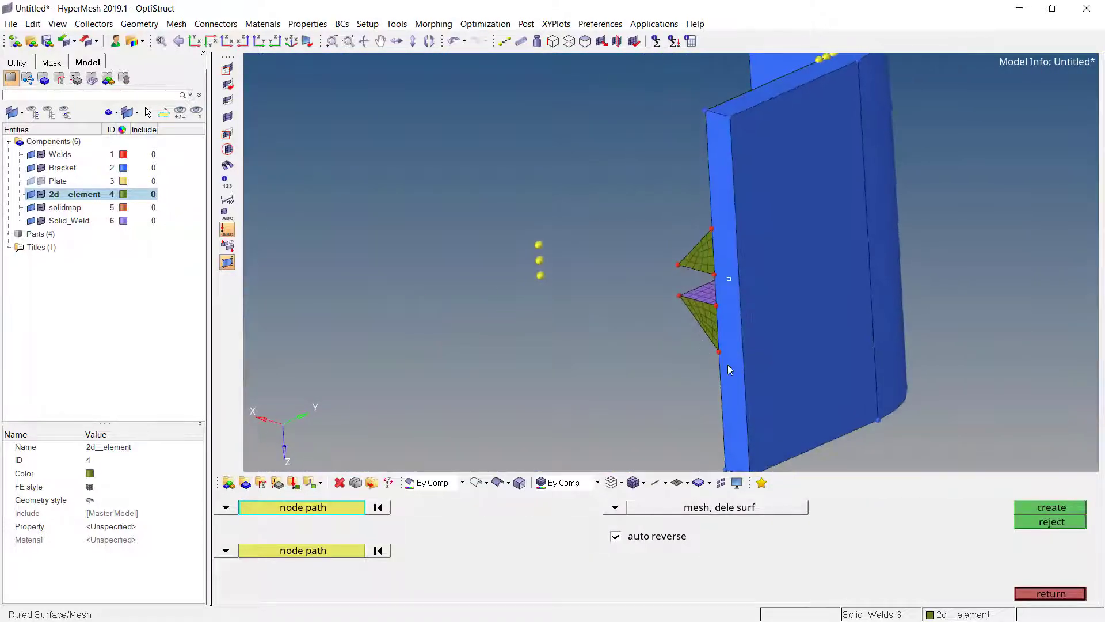
Show the geometry as wireframe and find the faces of the displayed components with a tolerance of 0.010.
right_click_drag(727, 365, 666, 154, "ctrl")
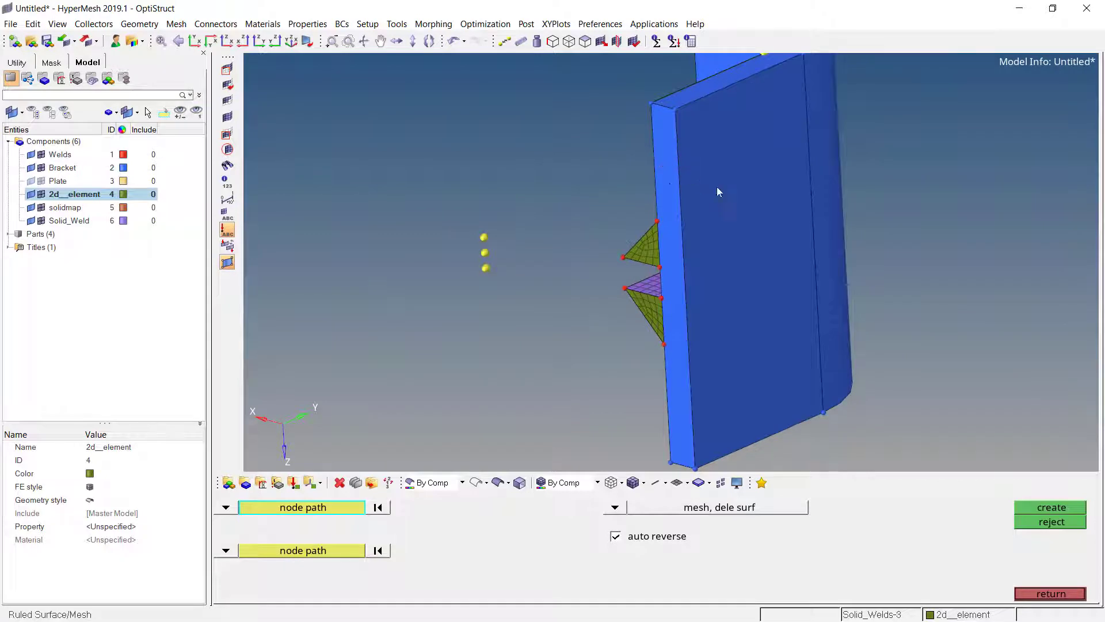
left_click(479, 484)
left_click_drag(736, 251, 703, 290, "ctrl")
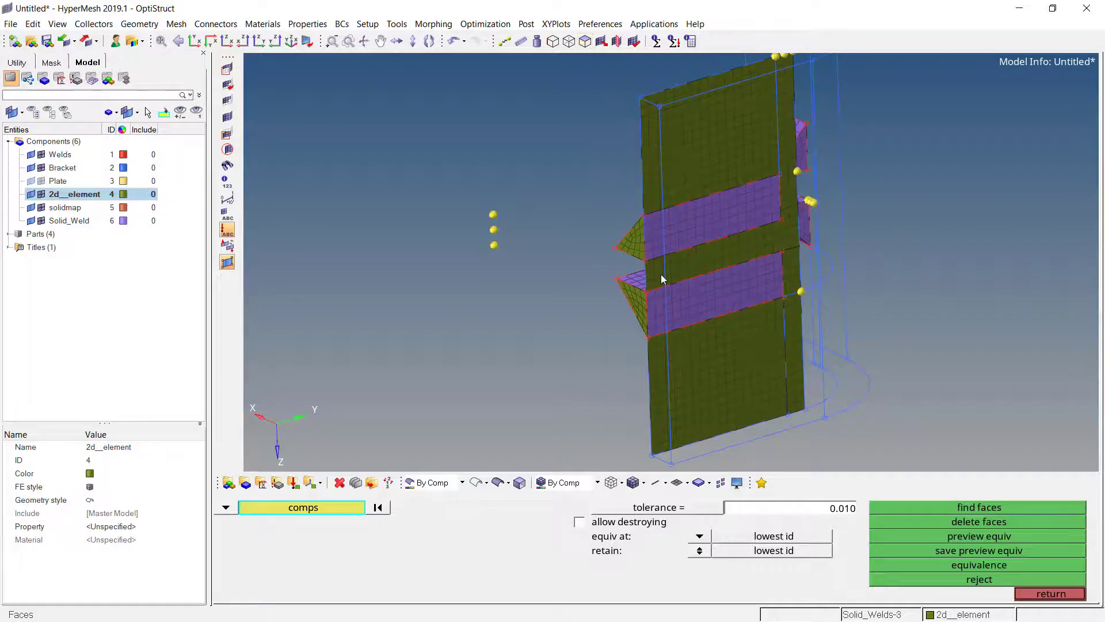
scroll(661, 274, "up", 3)
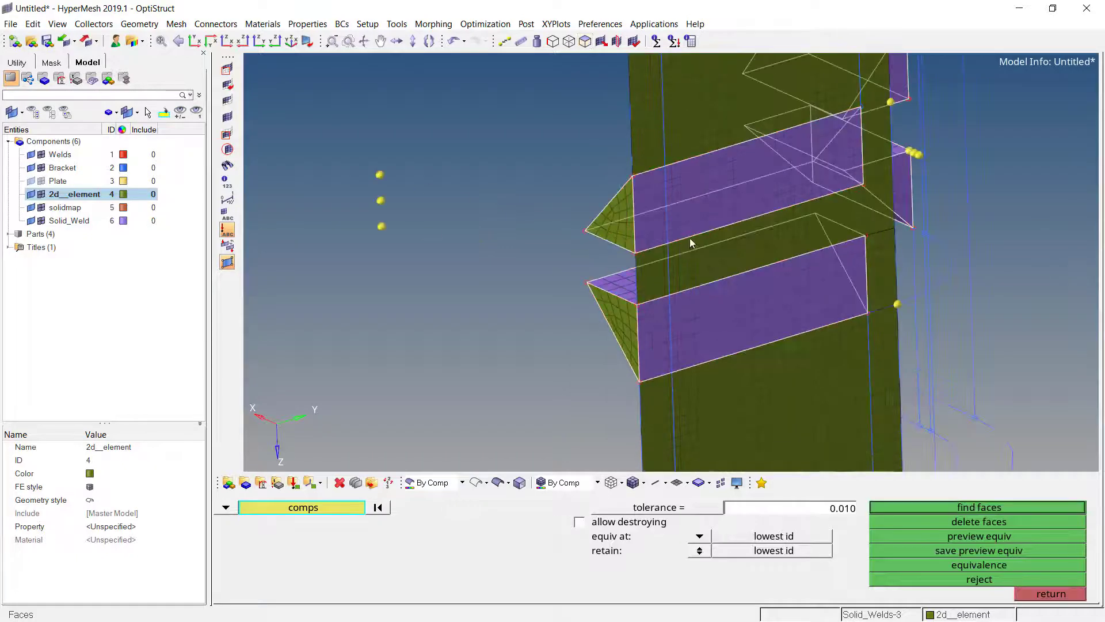
left_click(1045, 596)
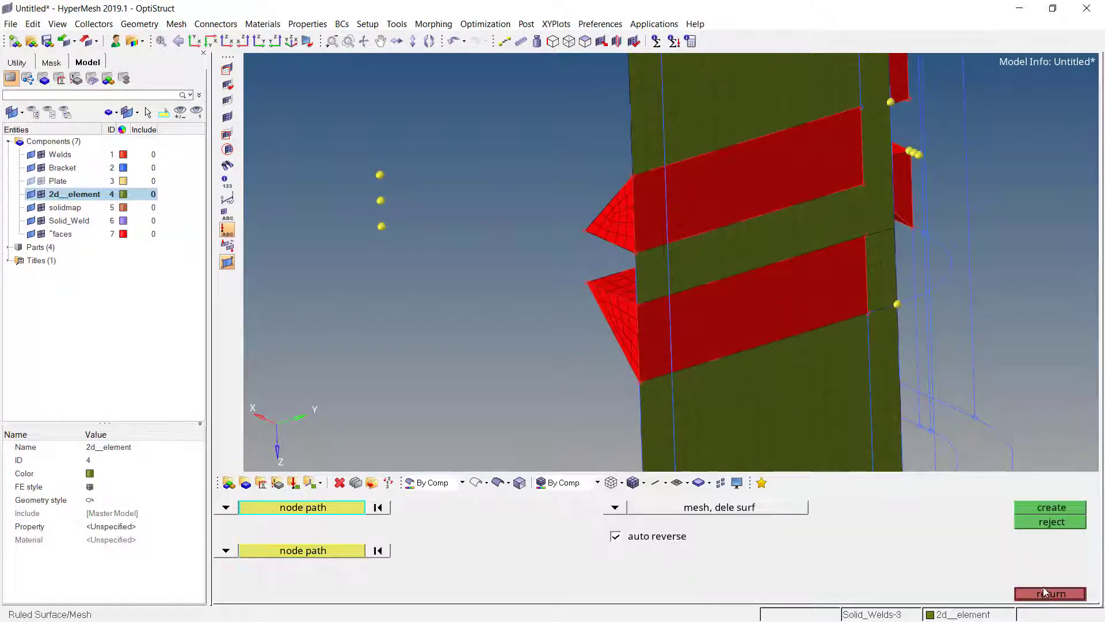
Set up a line-drag solid map and select all elements on the bracket's flat welded face as the elements to drag.
left_click(1047, 594)
left_click(1027, 551)
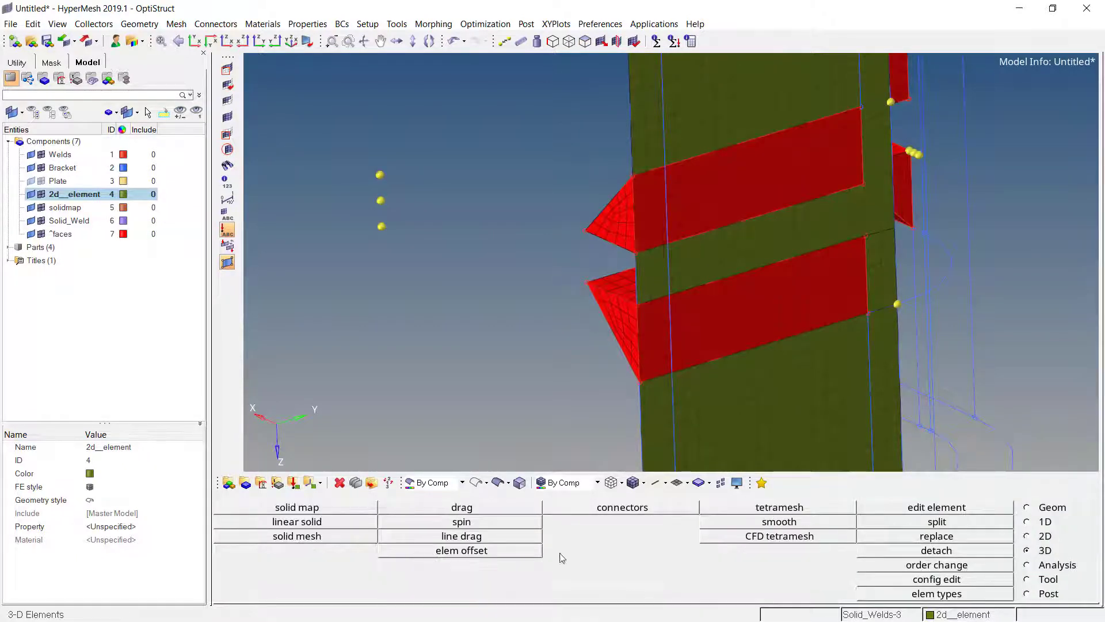
left_click(316, 509)
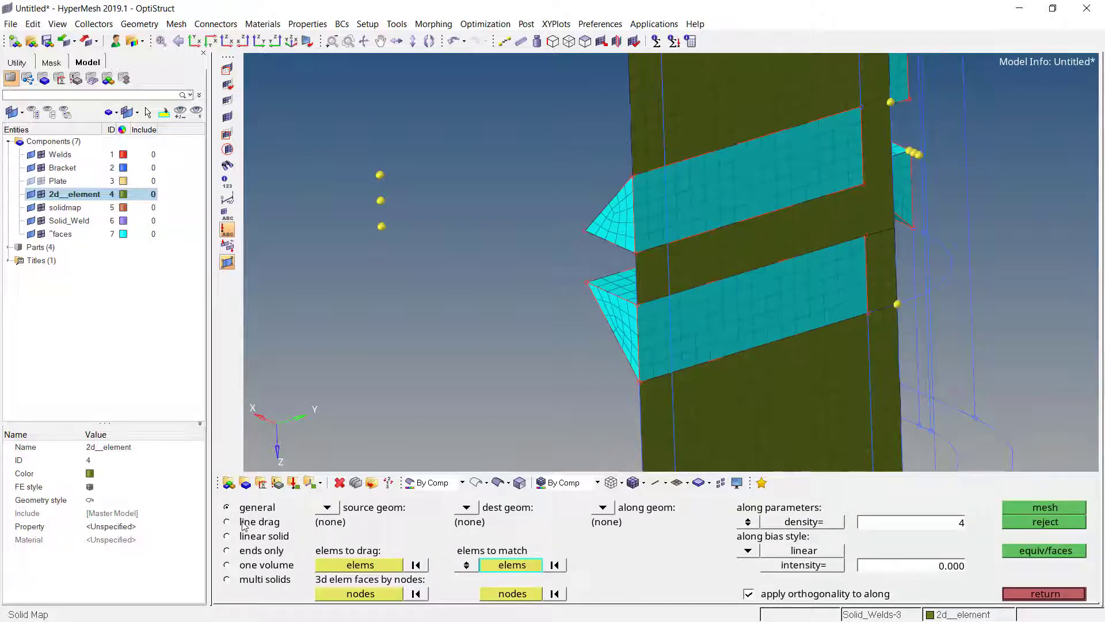
left_click(244, 523)
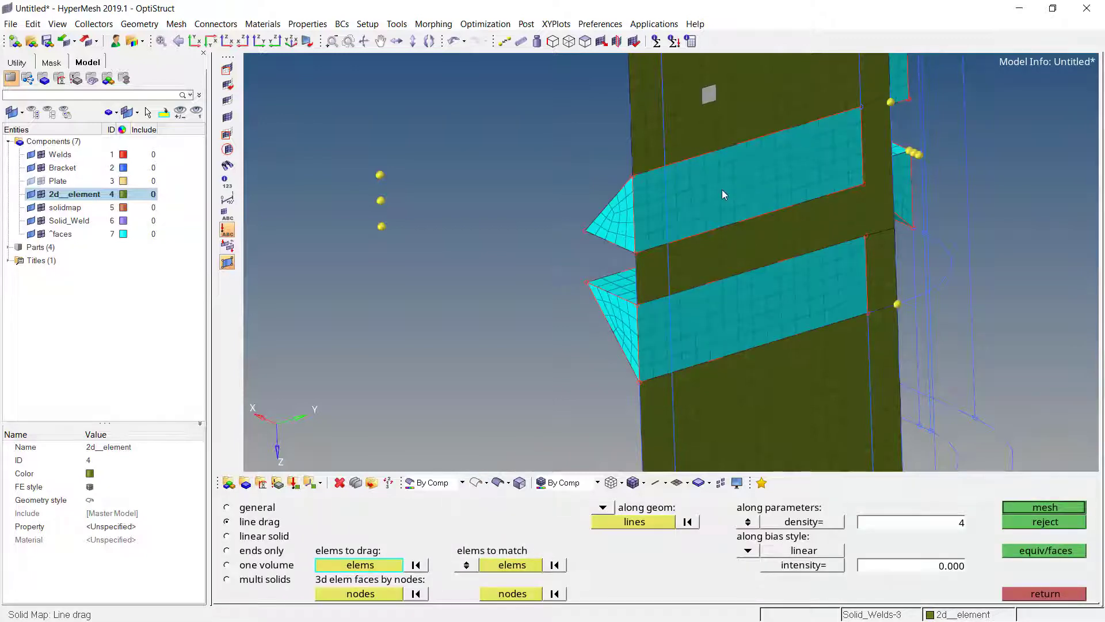
left_click(374, 570)
left_click(736, 568)
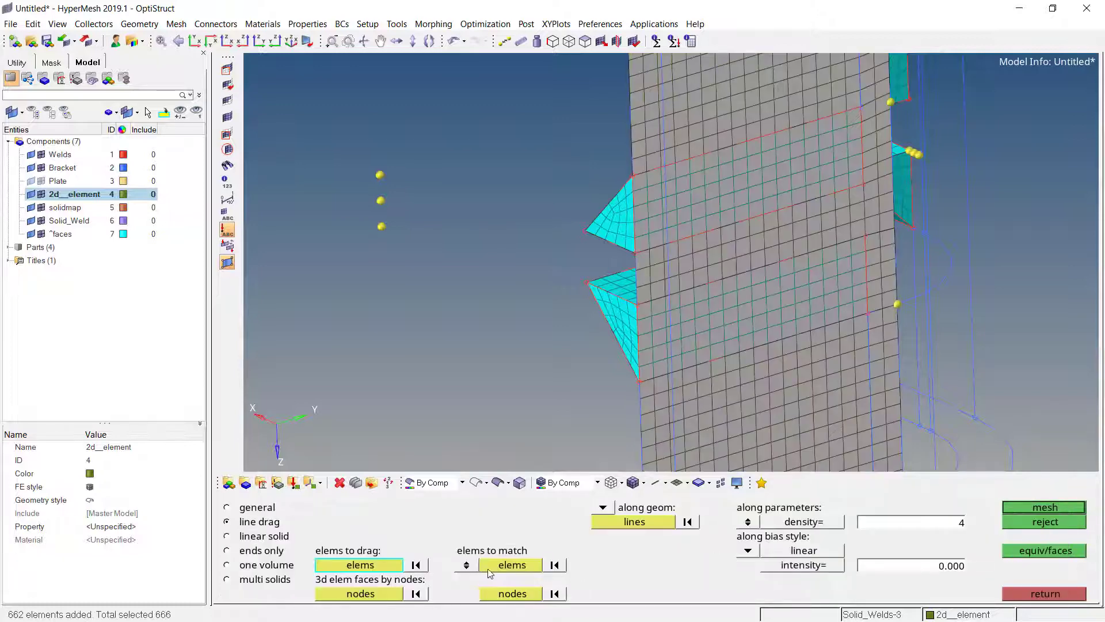
Solid map the selected elements along the bracket's thickness edge with density 4 and no elements to match.
left_click(466, 565)
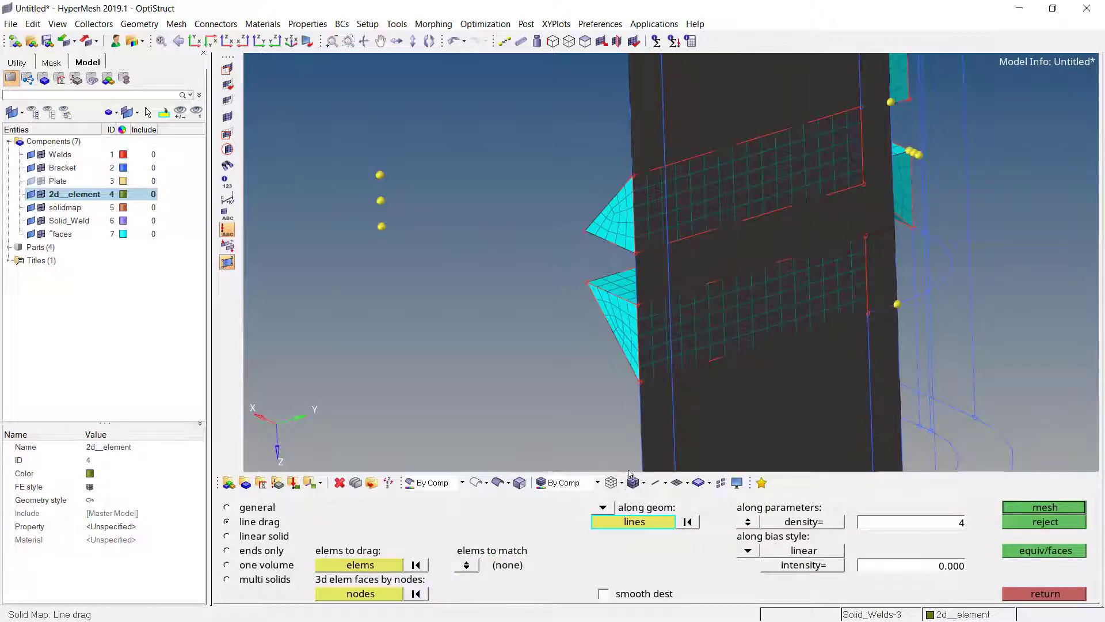
left_click_drag(629, 471, 717, 381, "ctrl")
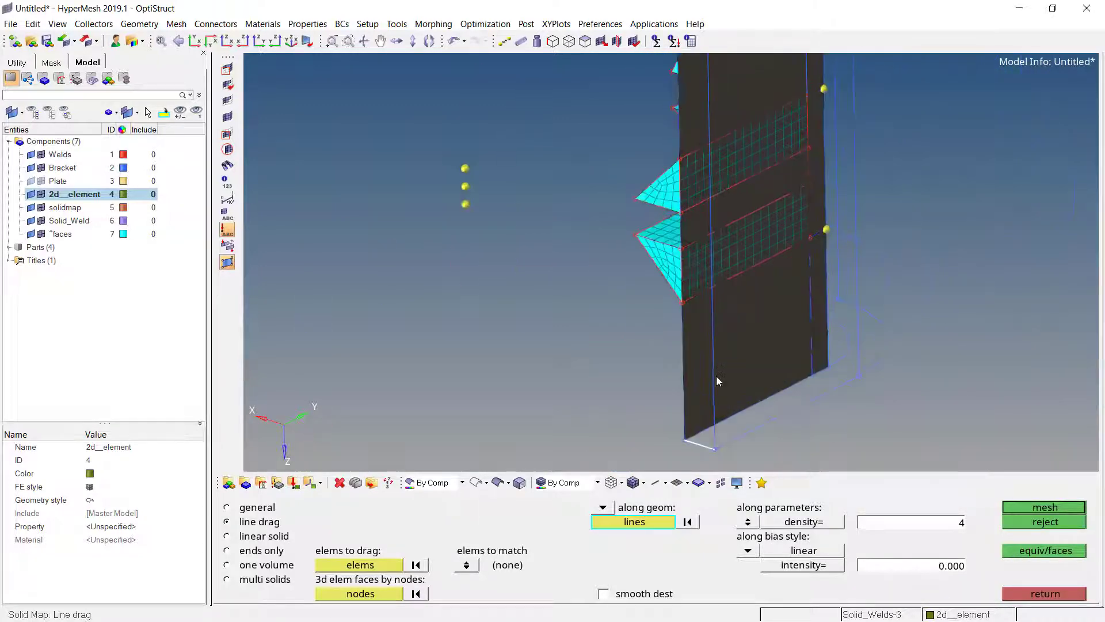
left_click(1055, 511)
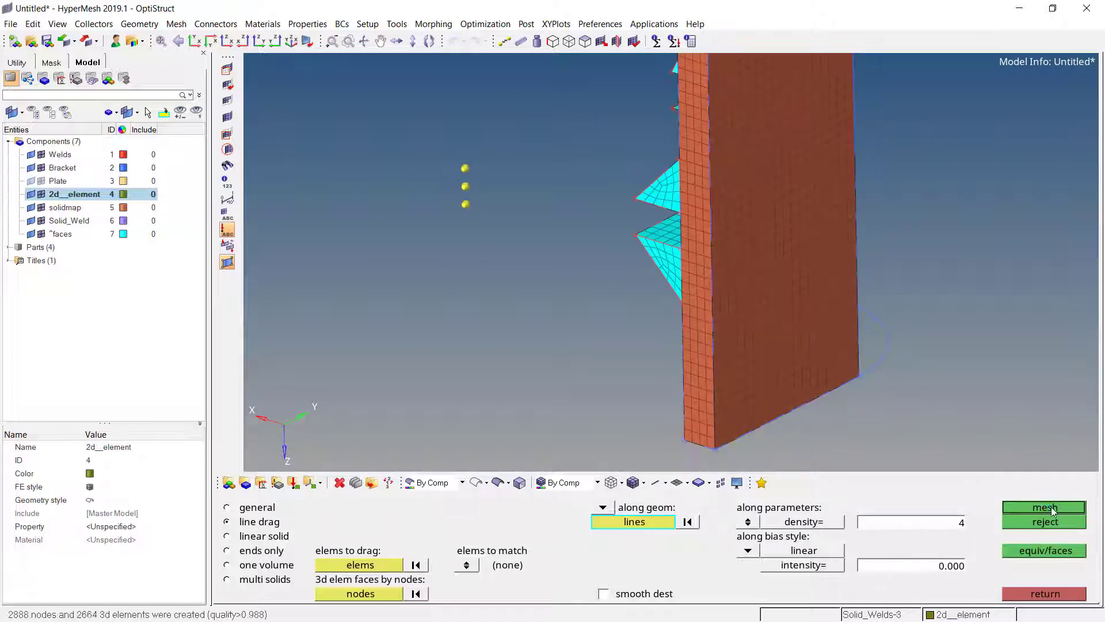
left_click(1029, 596)
Shade the geometry and display the elements of all components, including the plate.
left_click_drag(795, 334, 655, 238, "ctrl")
right_click_drag(701, 249, 770, 282, "ctrl")
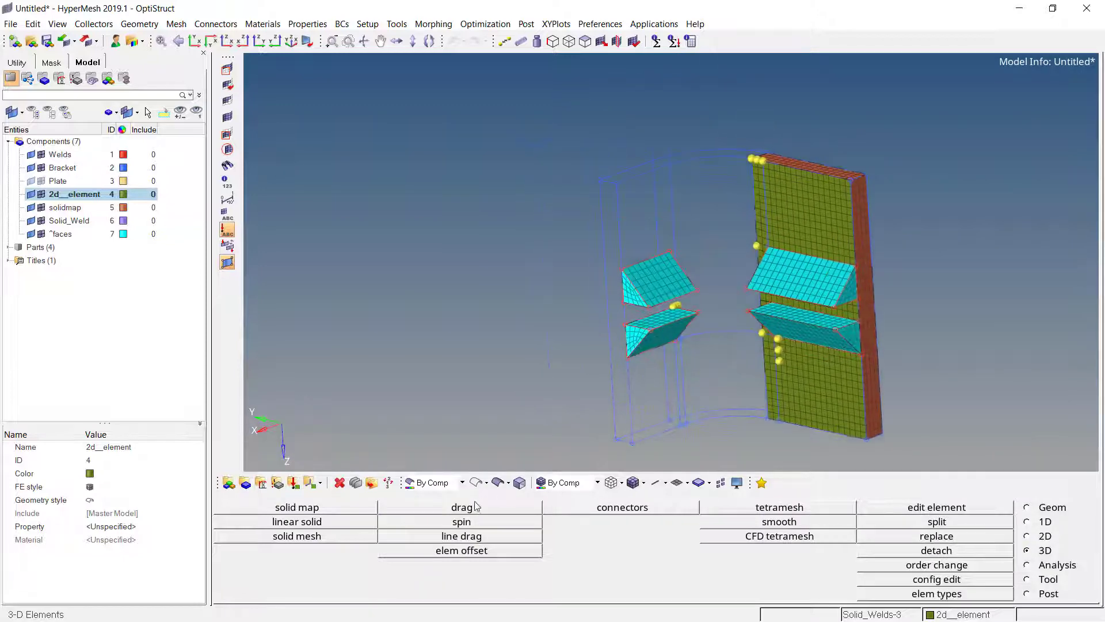
left_click(495, 483)
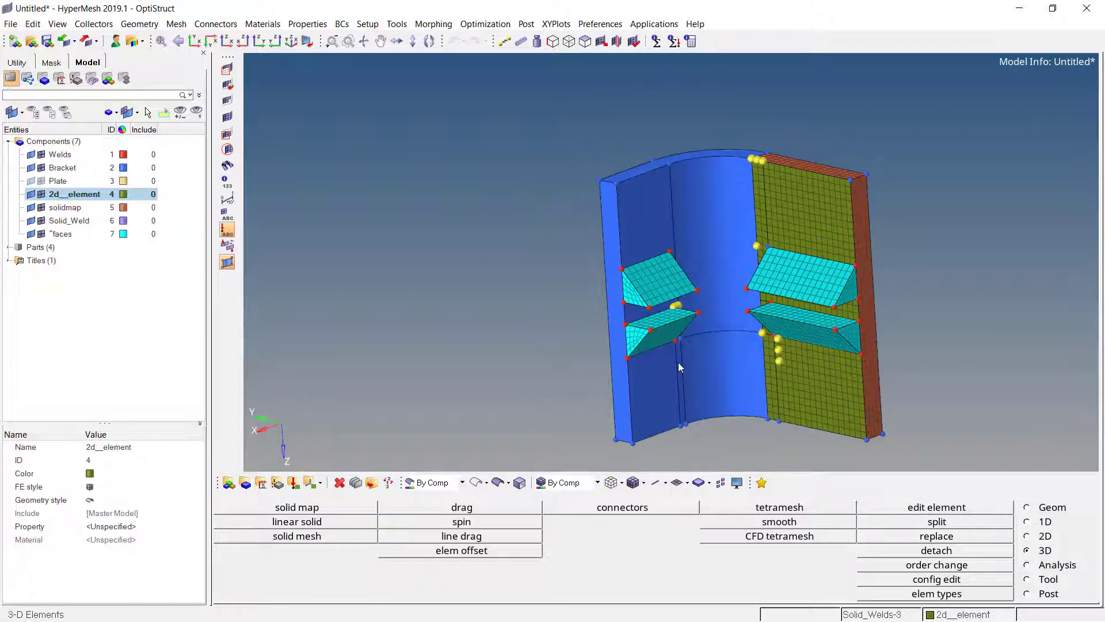
left_click_drag(678, 361, 632, 298, "ctrl")
scroll(632, 298, "up", 2)
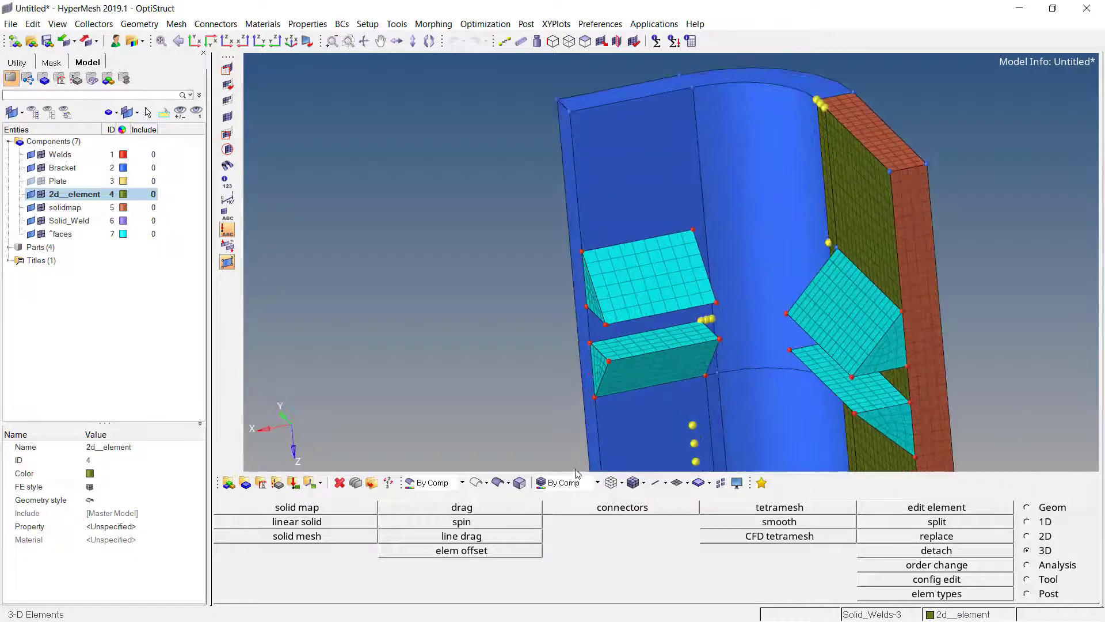
left_click(623, 485)
left_click(651, 500)
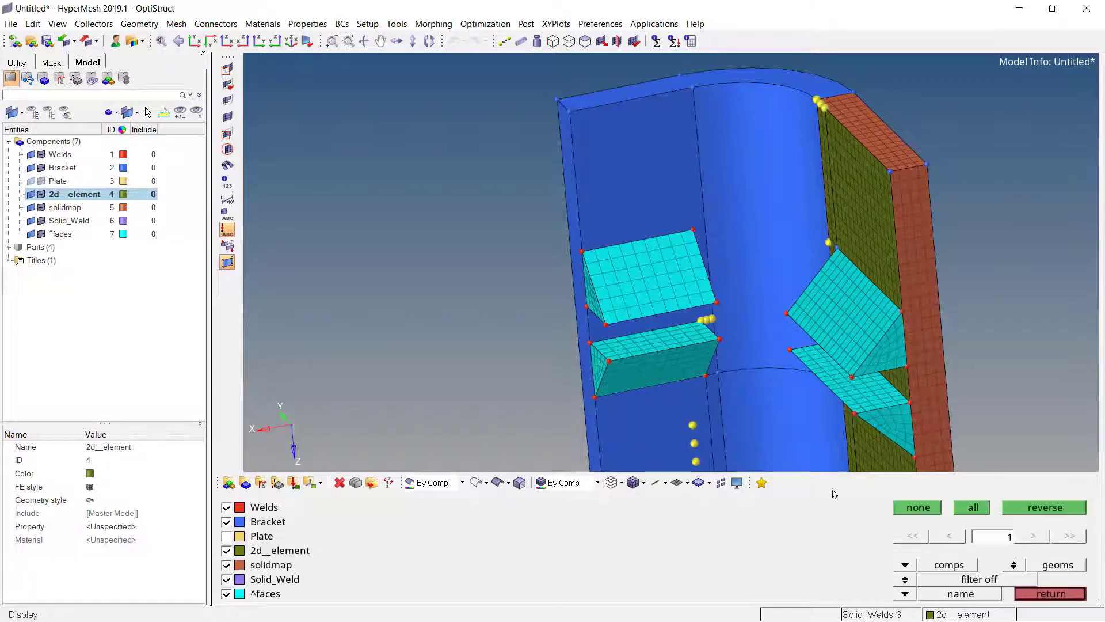
left_click(973, 507)
left_click(1051, 594)
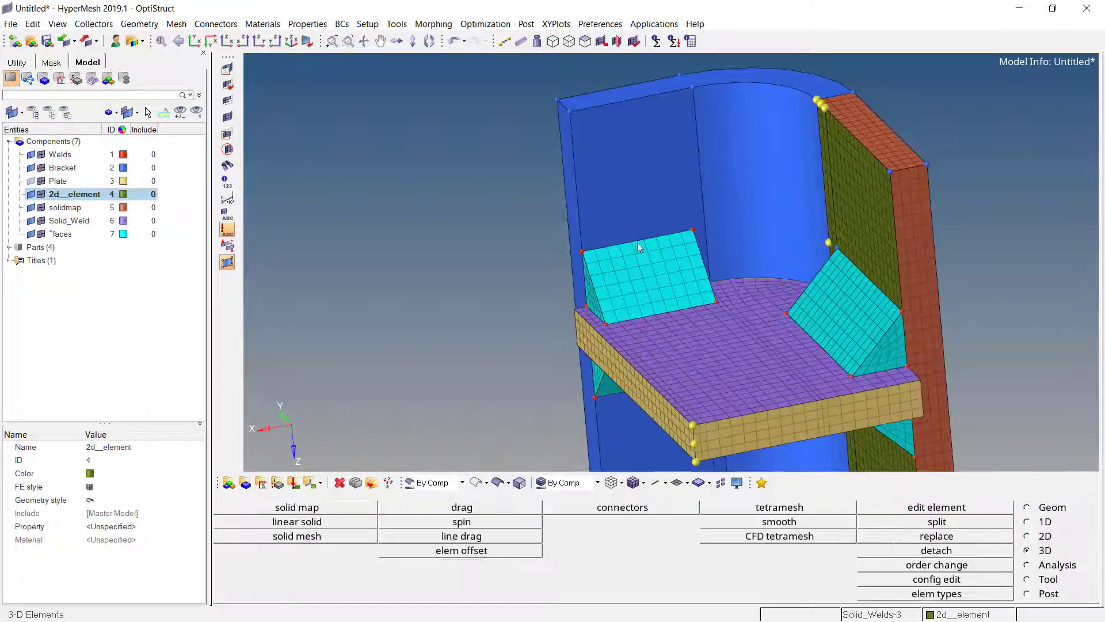
Split the unmeshed bracket arm's inner surface from the upper weld's corner point to the arm's top edge.
scroll(735, 268, "up", 3)
right_click_drag(735, 268, 658, 337, "ctrl")
key("F11")
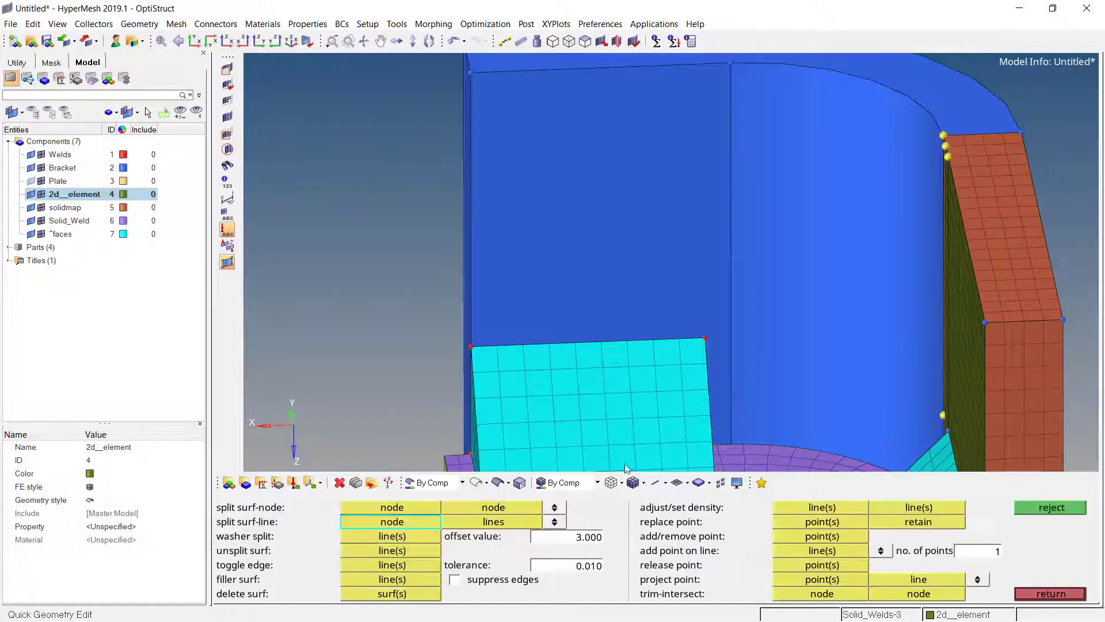
left_click(707, 335)
left_click(683, 66)
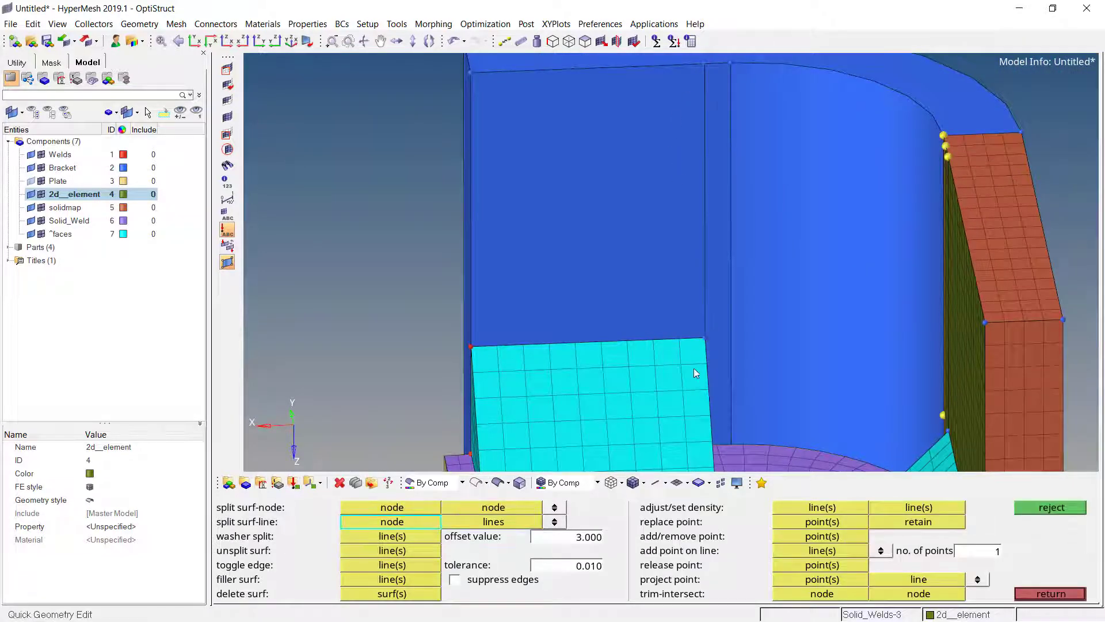
Mask the element layer covering the plate's top face and hide the Plate component's elements.
scroll(674, 429, "down", 3, "ctrl")
right_click_drag(669, 439, 661, 284, "ctrl")
key("Escape")
key("F5")
left_click_drag(673, 314, 685, 222, "ctrl")
left_click(494, 507)
left_click(718, 564)
left_click(691, 213)
key("d")
right_click(670, 205)
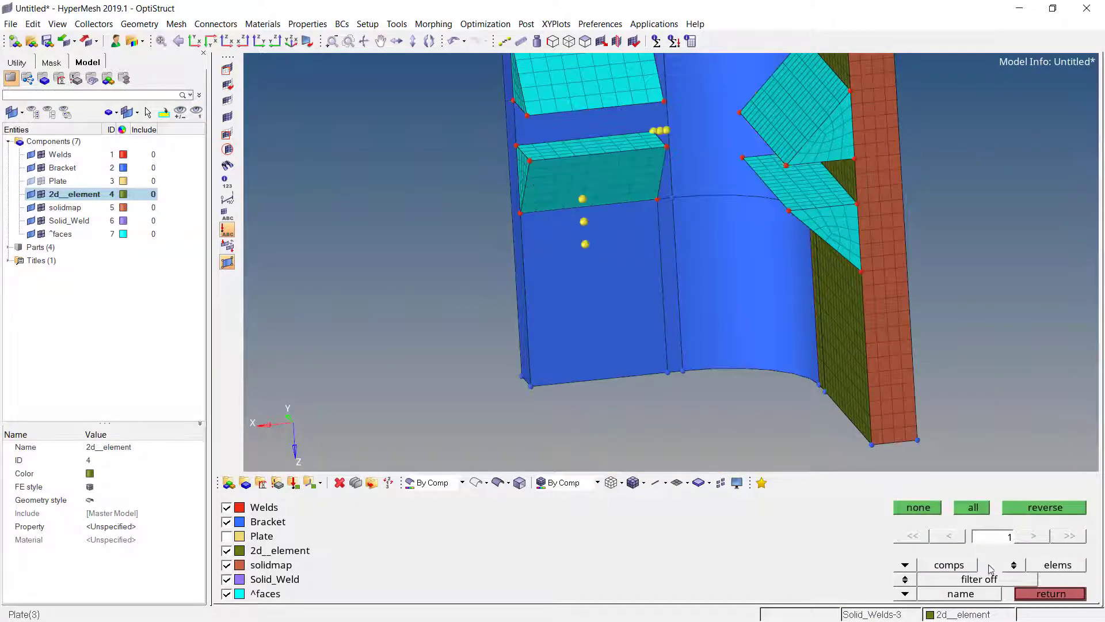
Split the bracket arm's surface node to node between the facing corners of the upper and lower welds across the gap.
left_click_drag(595, 130, 654, 271, "ctrl")
scroll(654, 272, "up", 5)
key("F11")
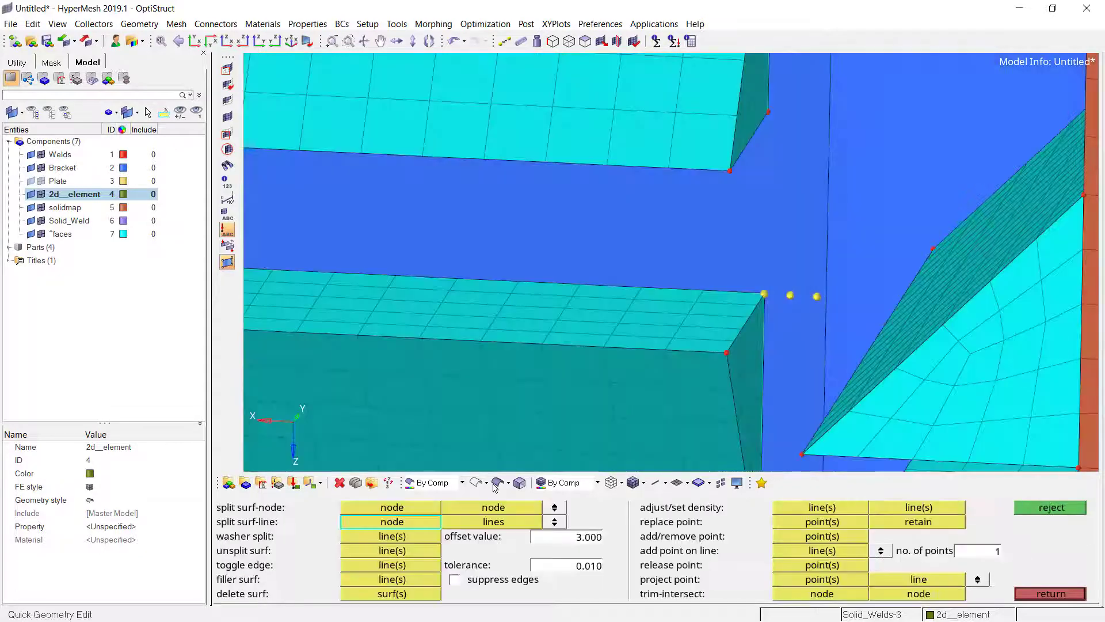
scroll(782, 329, "up", 3)
left_click(744, 156)
right_click_drag(744, 155, 732, 263, "ctrl")
left_click_drag(731, 264, 714, 325, "ctrl")
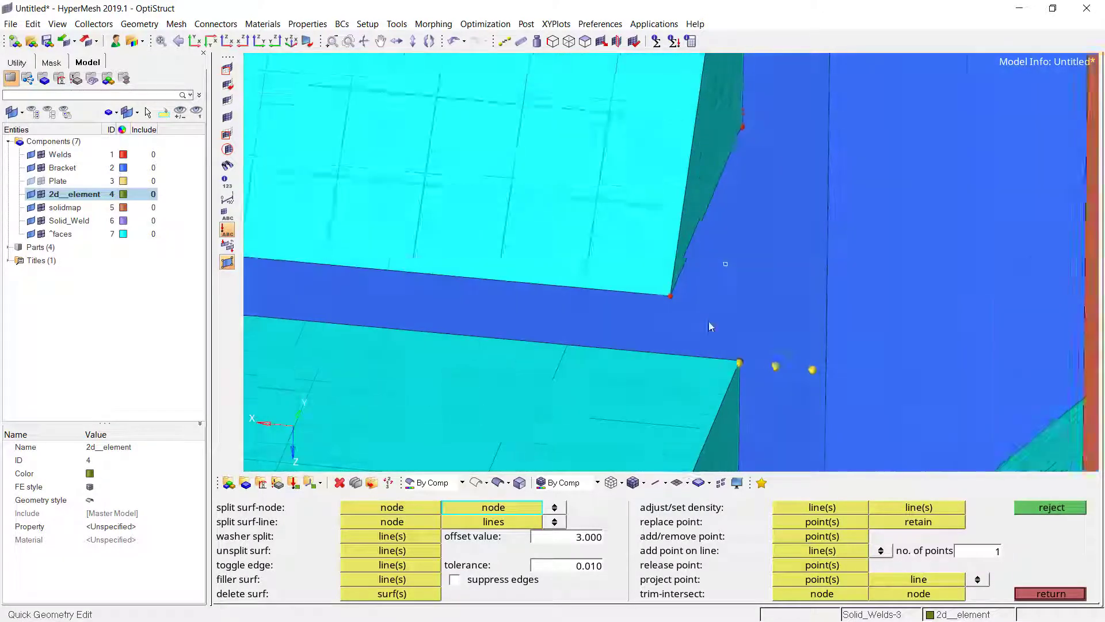
scroll(734, 366, "up", 7)
scroll(743, 320, "down", 9)
scroll(717, 124, "up", 2)
left_click(722, 106)
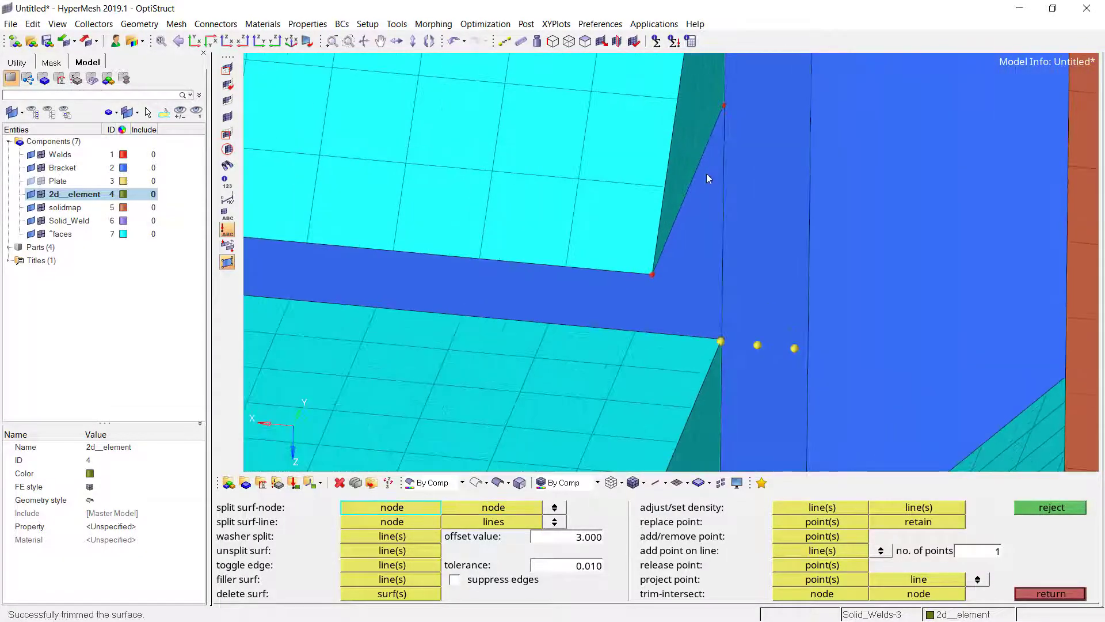
scroll(707, 175, "down", 3)
left_click_drag(681, 257, 708, 192, "ctrl")
right_click_drag(508, 146, 572, 225, "ctrl")
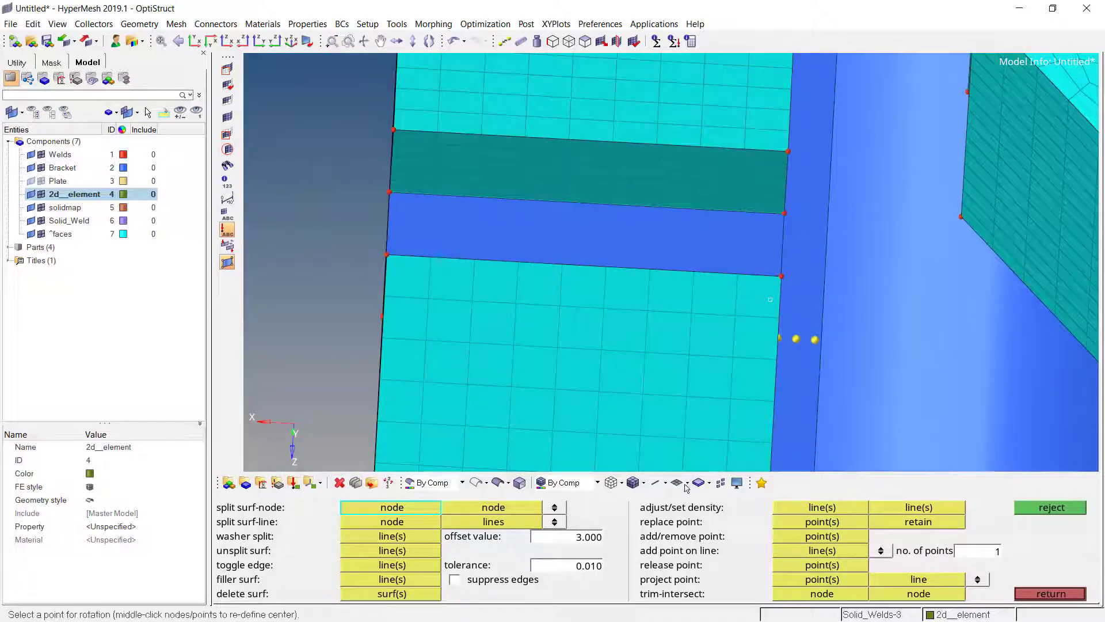
left_click(1051, 593)
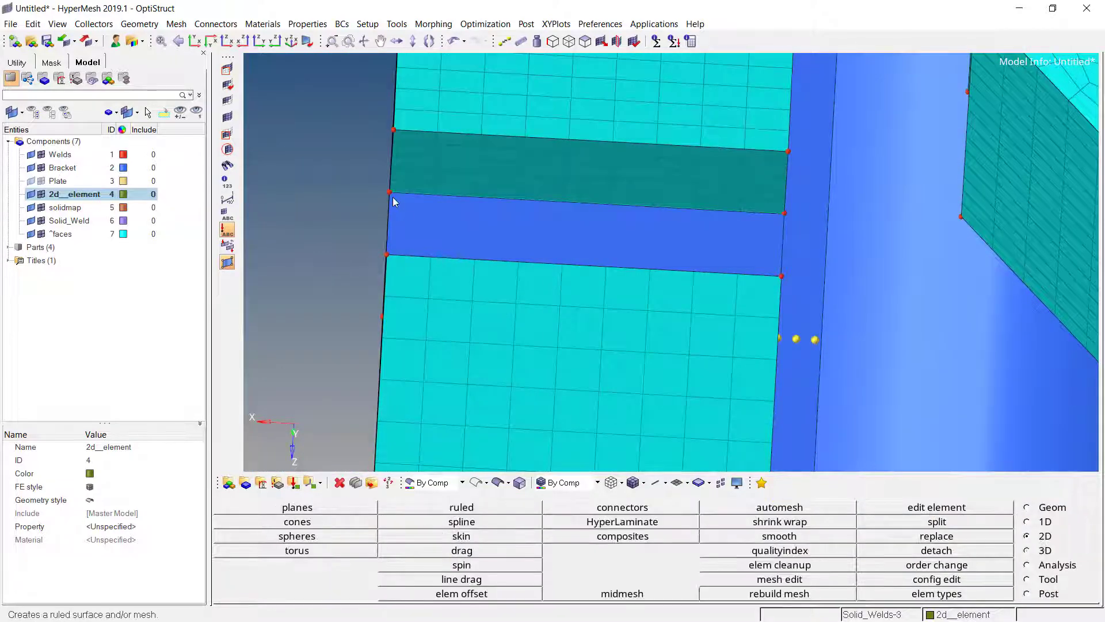
Create a ruled mesh on the bracket arm across the gap, between the node paths along the facing edges of the upper and lower welds.
left_click(400, 508)
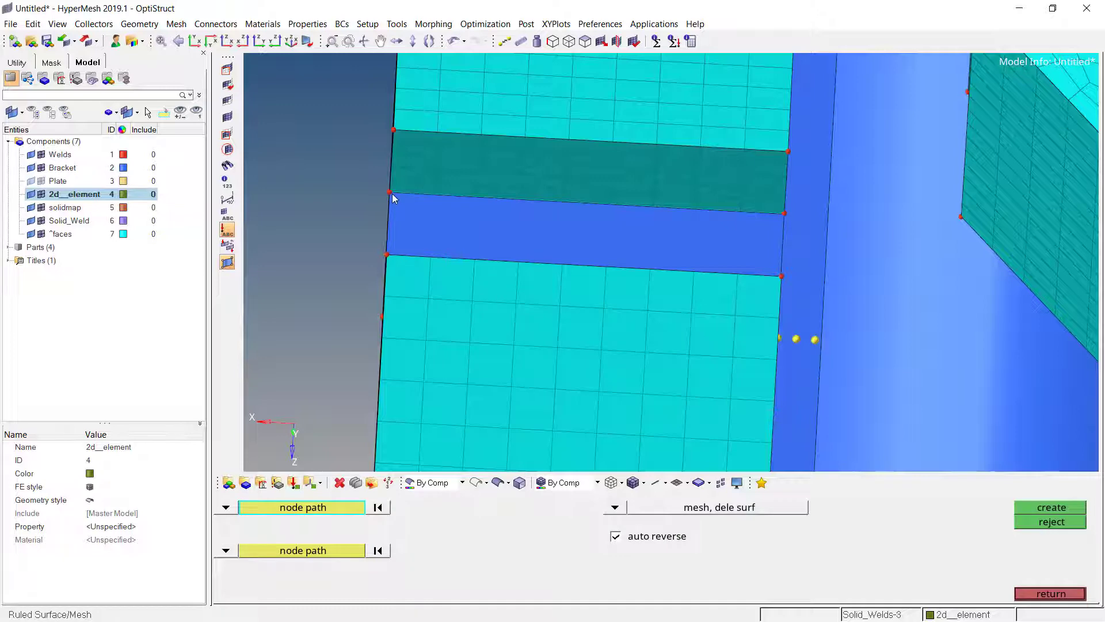
left_click(788, 215)
left_click(346, 554)
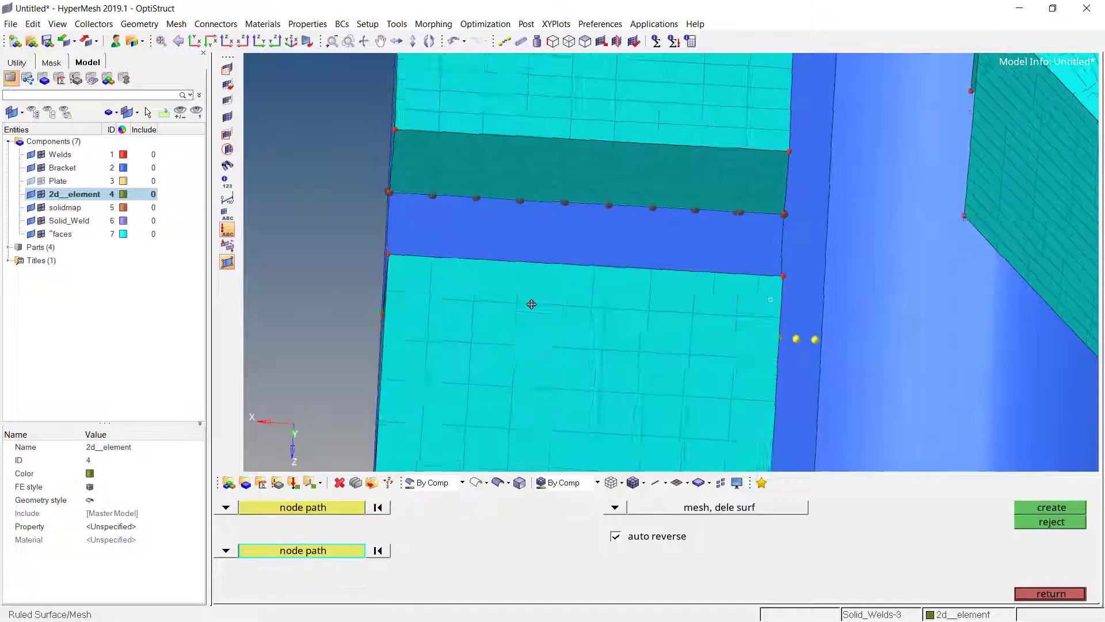
left_click_drag(531, 304, 795, 251, "ctrl")
scroll(793, 247, "up", 2)
left_click(874, 229)
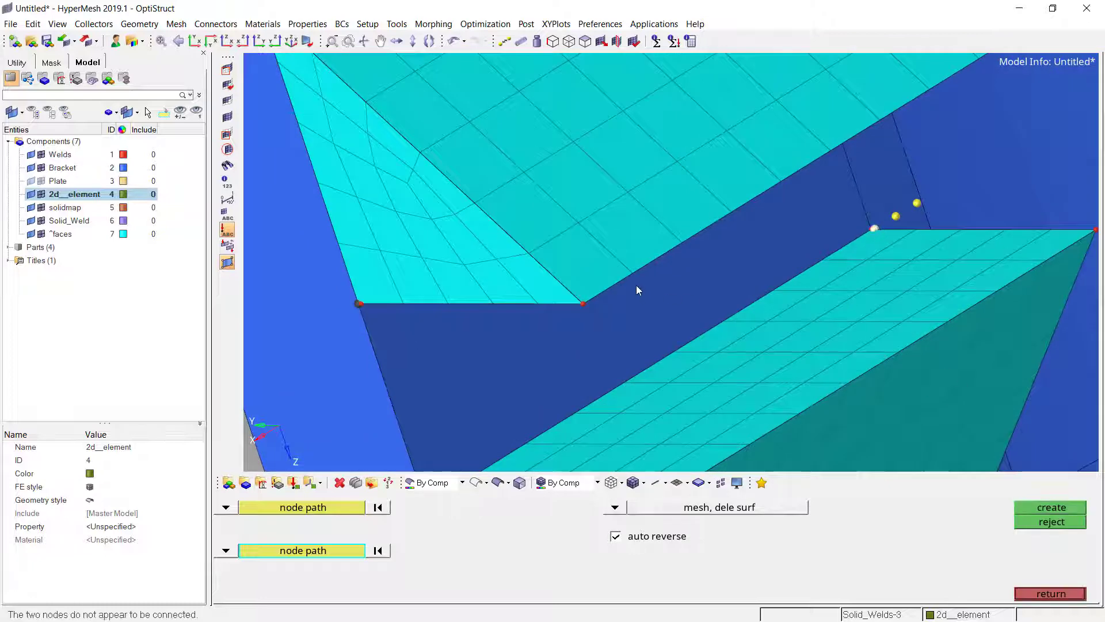
scroll(637, 285, "down", 2)
scroll(520, 415, "up", 5)
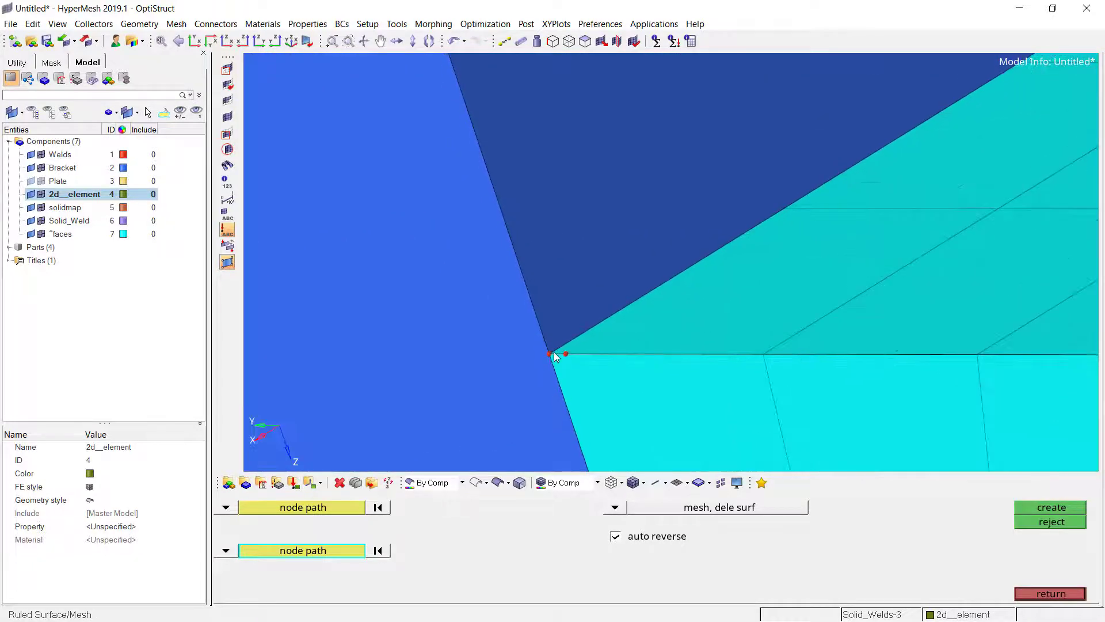
left_click(784, 204)
scroll(703, 292, "down", 5)
scroll(829, 219, "up", 4)
left_click(842, 201)
scroll(776, 240, "down", 5)
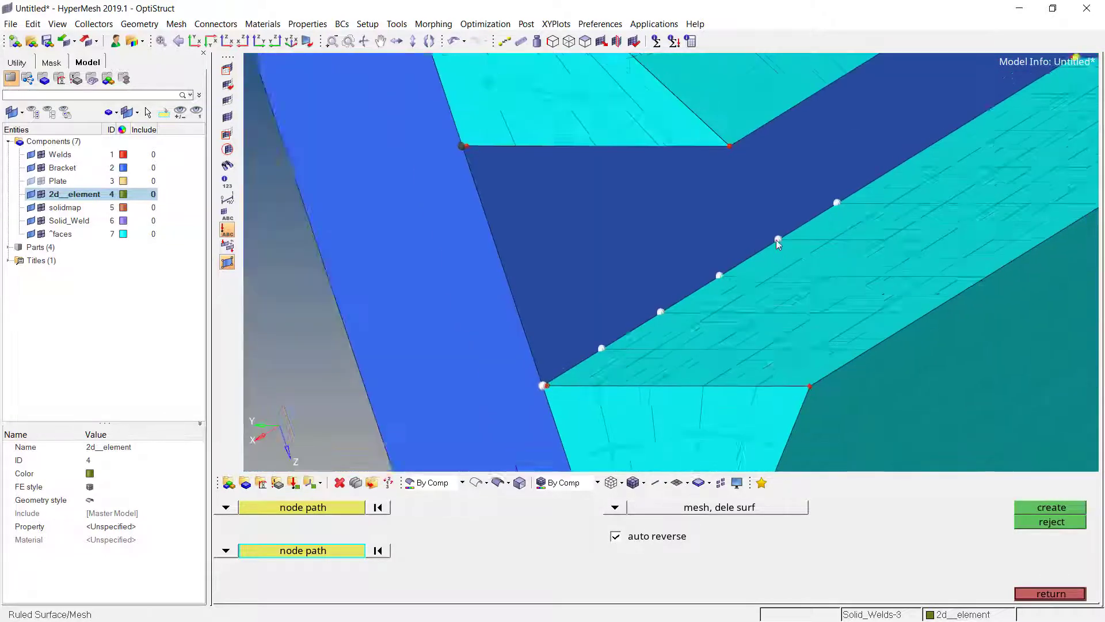
scroll(805, 247, "up", 4)
scroll(817, 240, "up", 6)
left_click(844, 215)
scroll(708, 256, "down", 3)
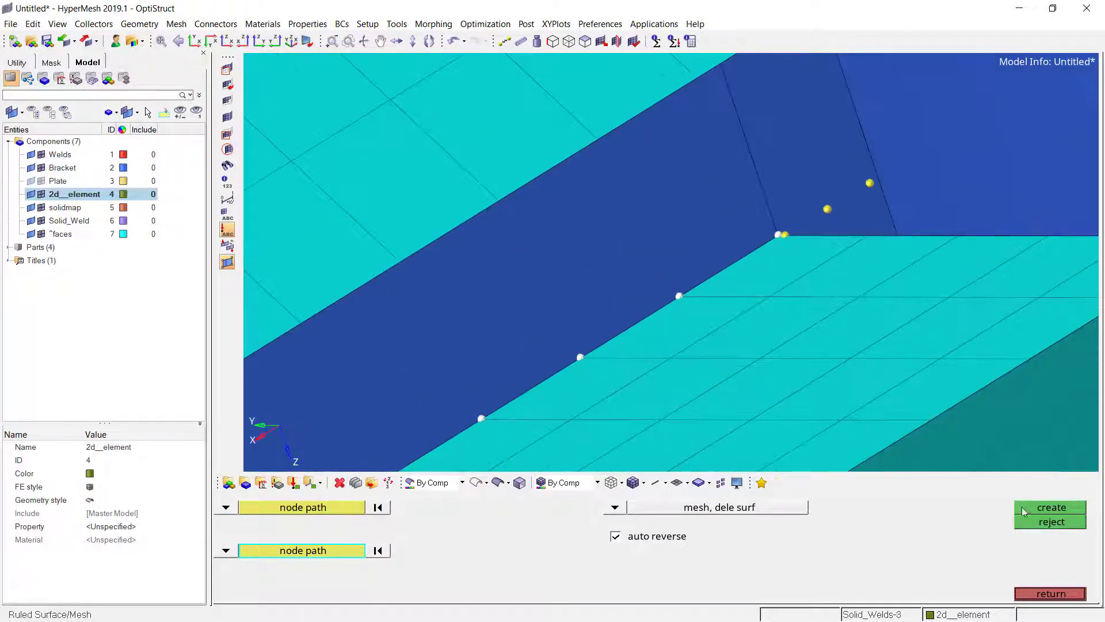
left_click(1024, 506)
scroll(627, 311, "down", 4)
left_click_drag(572, 310, 496, 296, "ctrl")
scroll(535, 282, "down", 5)
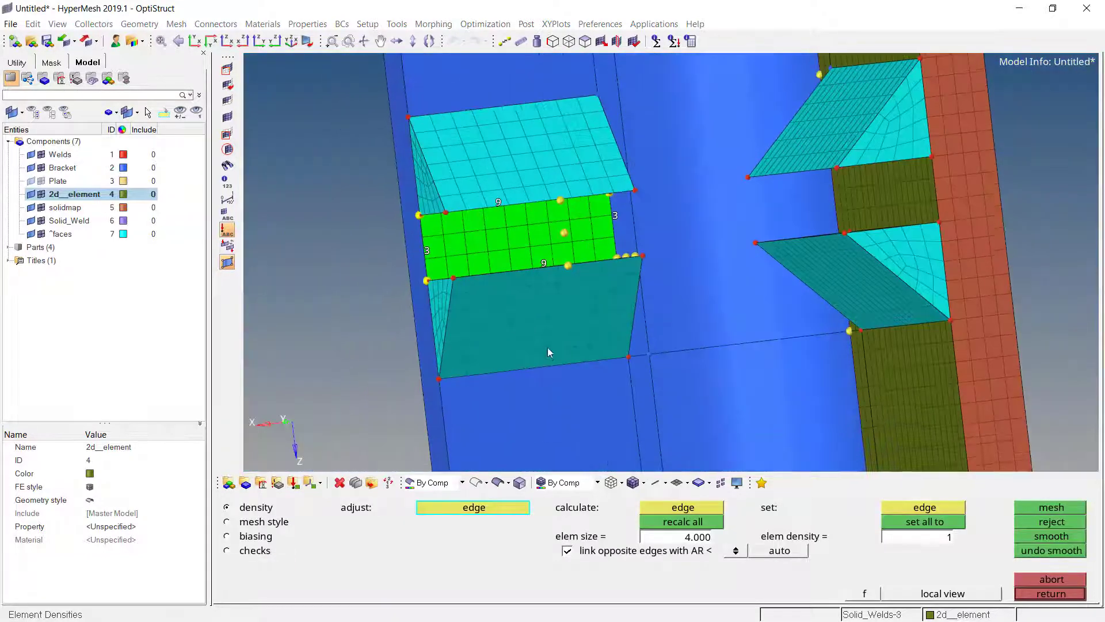
key("Escape")
Create a ruled mesh from the node path along the lower weld's outer edge to the arm's bottom edge line.
right_click_drag(548, 348, 570, 202, "ctrl")
left_click(464, 242)
left_click(655, 221)
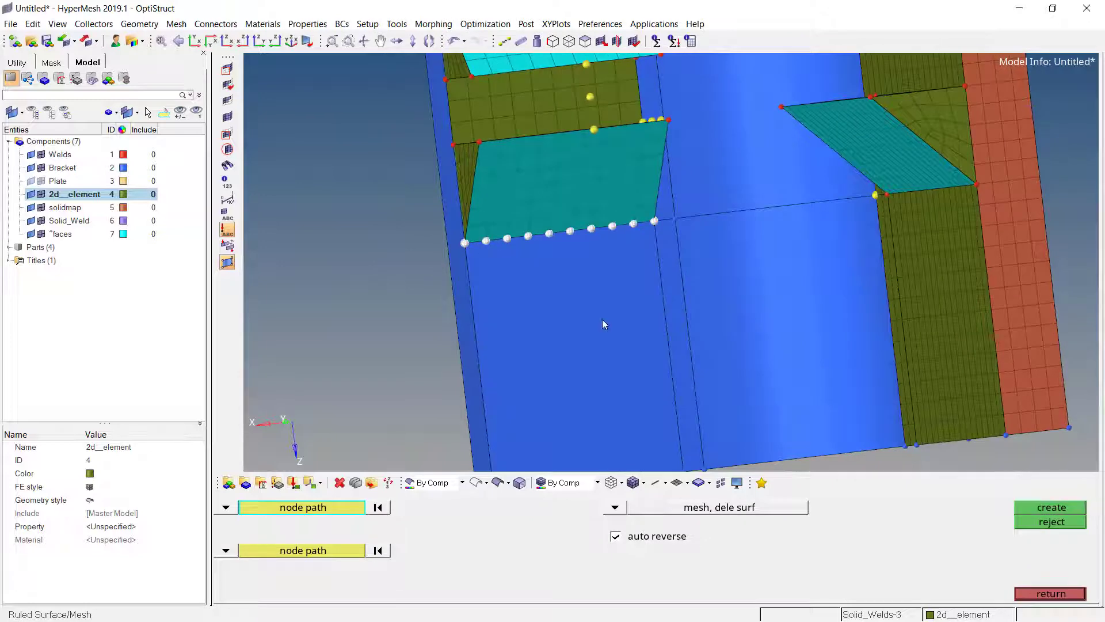
right_click_drag(605, 324, 600, 245, "ctrl")
left_click(229, 552)
left_click(288, 559)
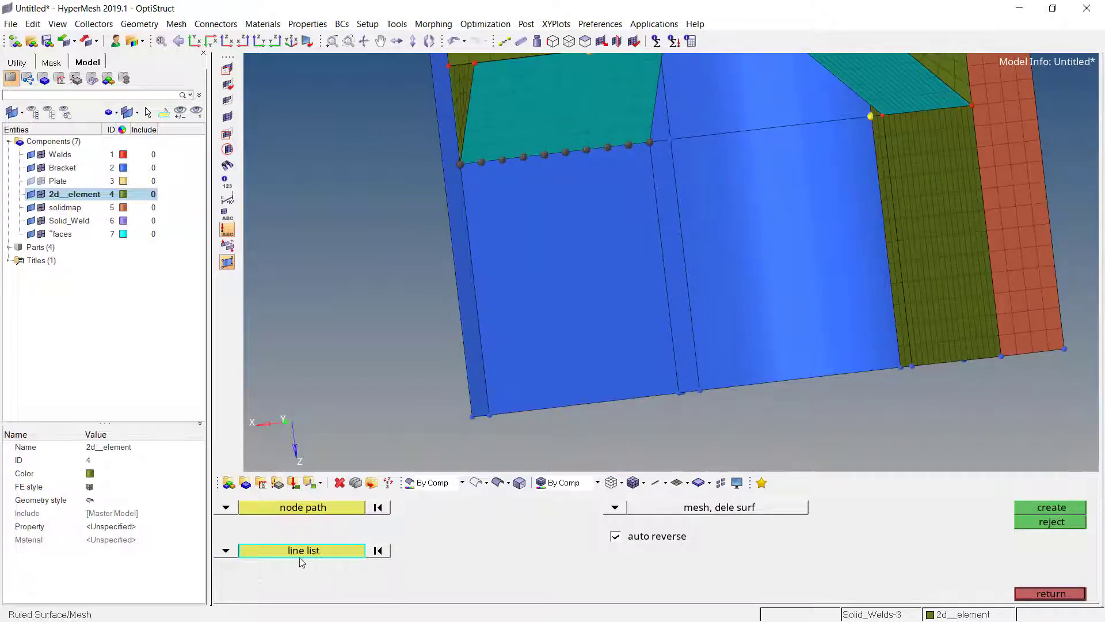
left_click(532, 413)
left_click(1055, 512)
left_click_drag(668, 238, 680, 323, "ctrl")
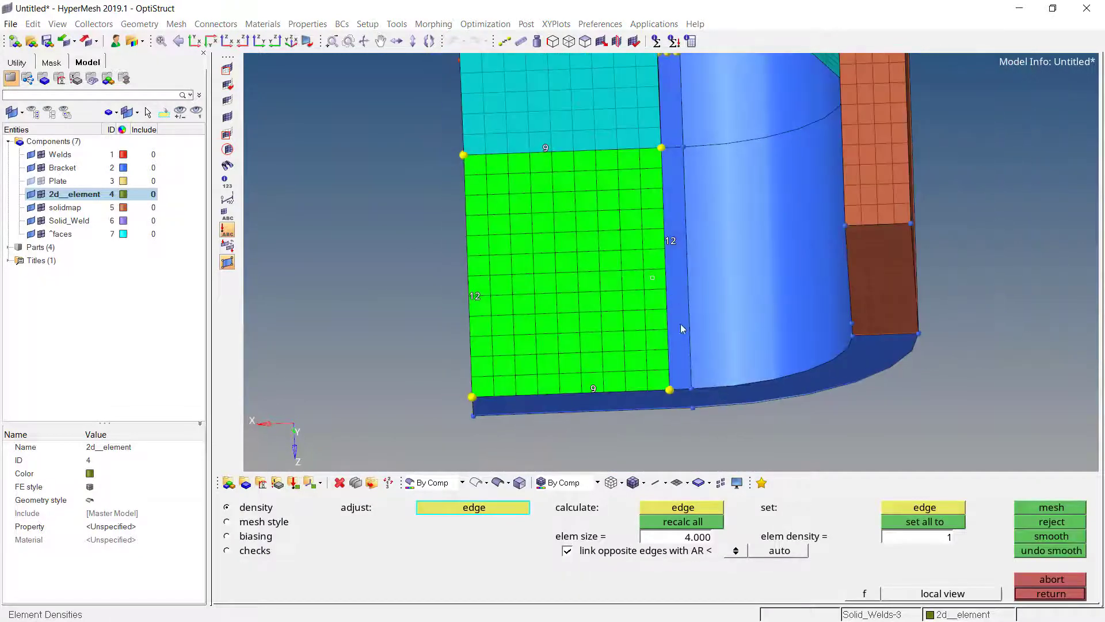
key("Escape")
Create a ruled mesh from the node path along the upper weld's outer edge to the arm's top edge line.
scroll(653, 337, "down", 3, "ctrl")
left_click_drag(616, 179, 601, 154, "ctrl")
right_click_drag(601, 153, 629, 352, "ctrl")
scroll(560, 270, "up", 3, "ctrl")
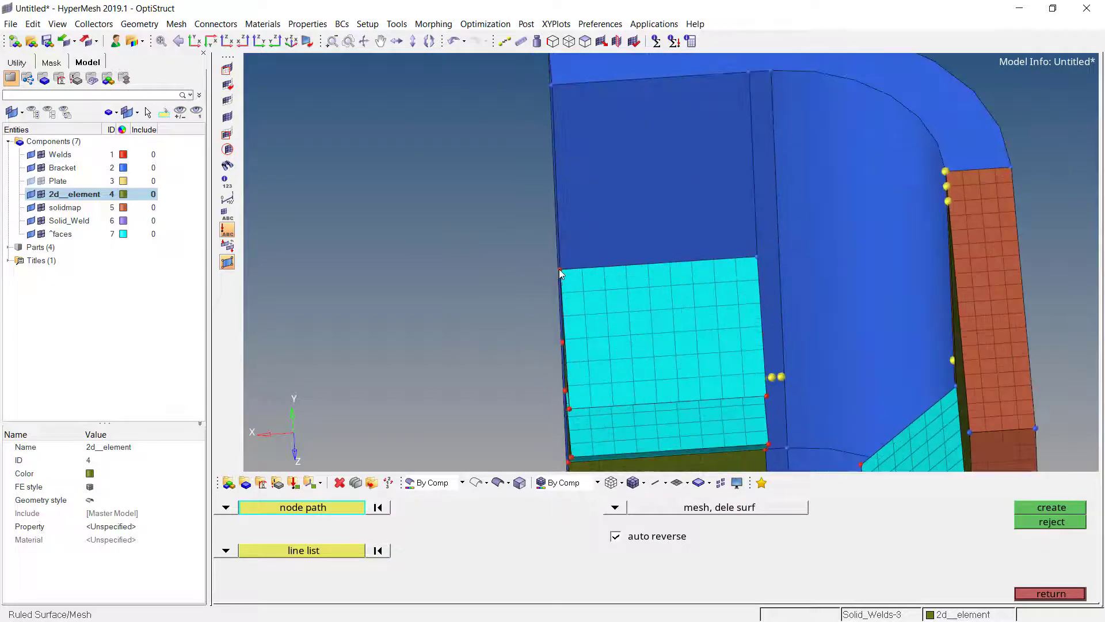
left_click(758, 258)
left_click(303, 551)
left_click(652, 81)
left_click(1047, 511)
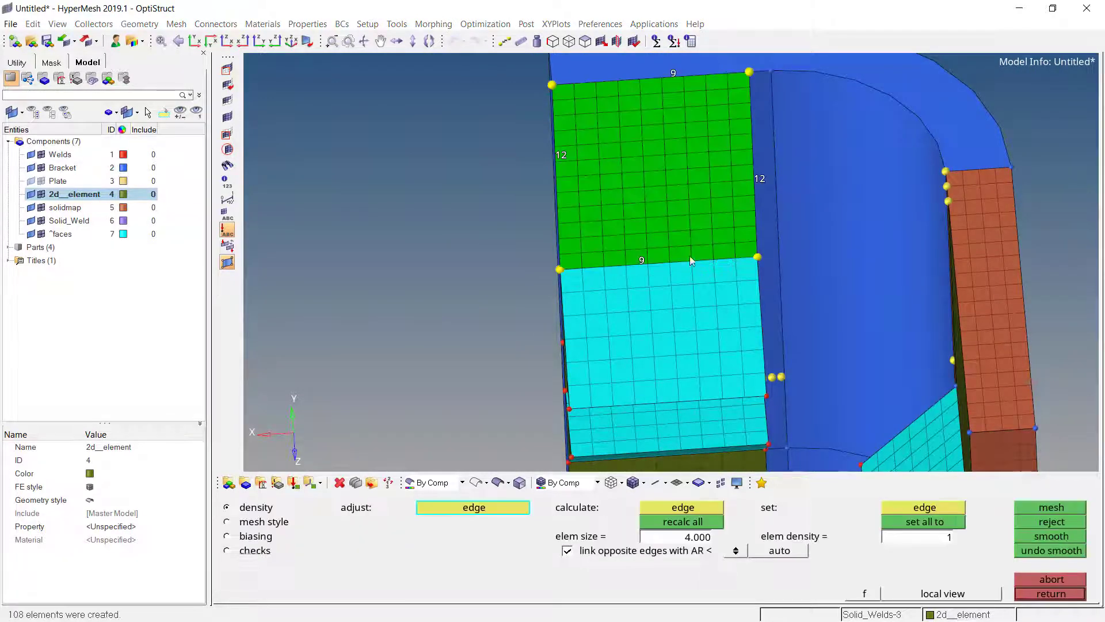
key("Escape")
Create a ruled mesh on the narrow strip beside the bend, from the arm mesh's full-height node path to the strip's far line.
left_click(757, 257)
right_click_drag(737, 351, 716, 243, "ctrl")
left_click_drag(717, 325, 697, 239, "ctrl")
right_click_drag(715, 350, 713, 318, "ctrl")
left_click_drag(723, 356, 683, 311, "ctrl")
left_click(720, 353)
right_click_drag(726, 360, 724, 183, "ctrl")
left_click(672, 386)
left_click(303, 550)
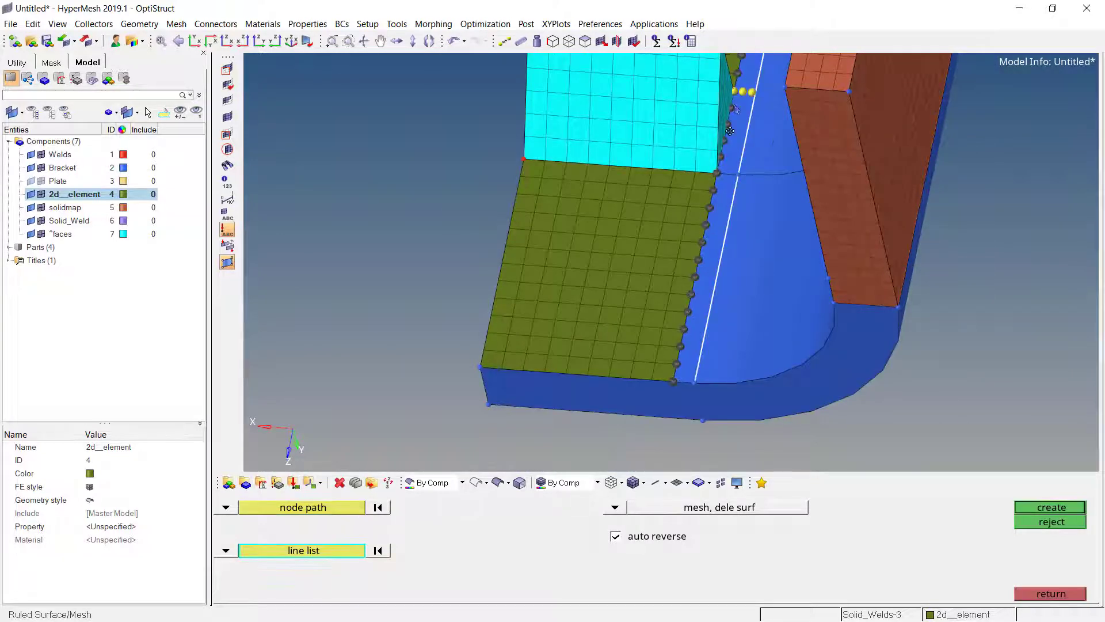
right_click_drag(730, 131, 725, 230, "ctrl")
left_click_drag(737, 247, 709, 326, "ctrl")
right_click_drag(709, 326, 701, 414, "ctrl")
left_click(1061, 508)
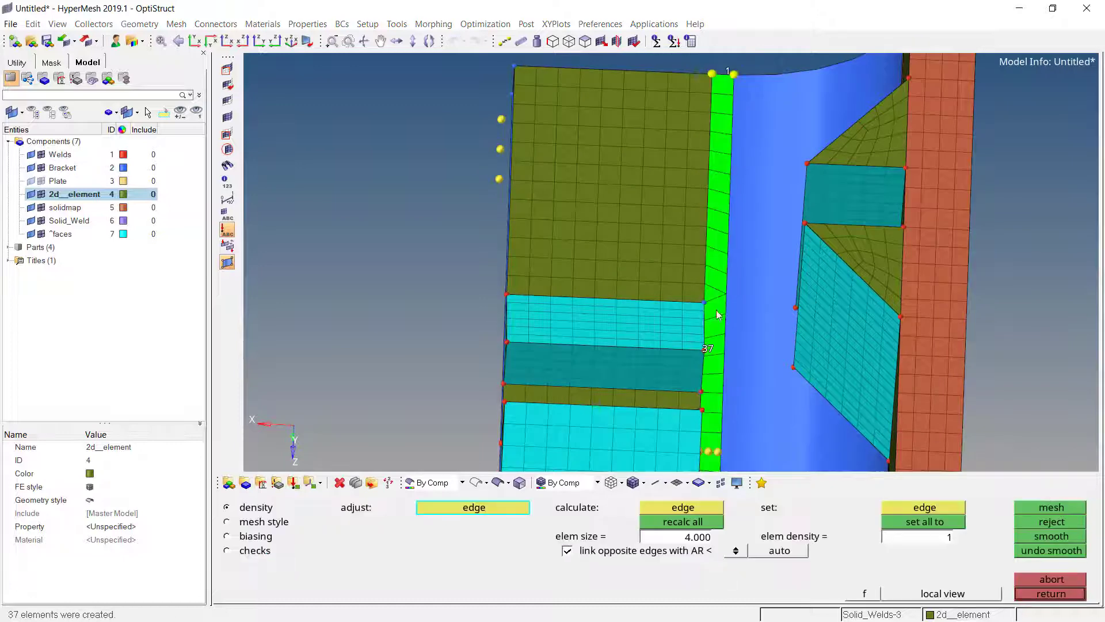
right_click_drag(713, 358, 716, 219, "ctrl")
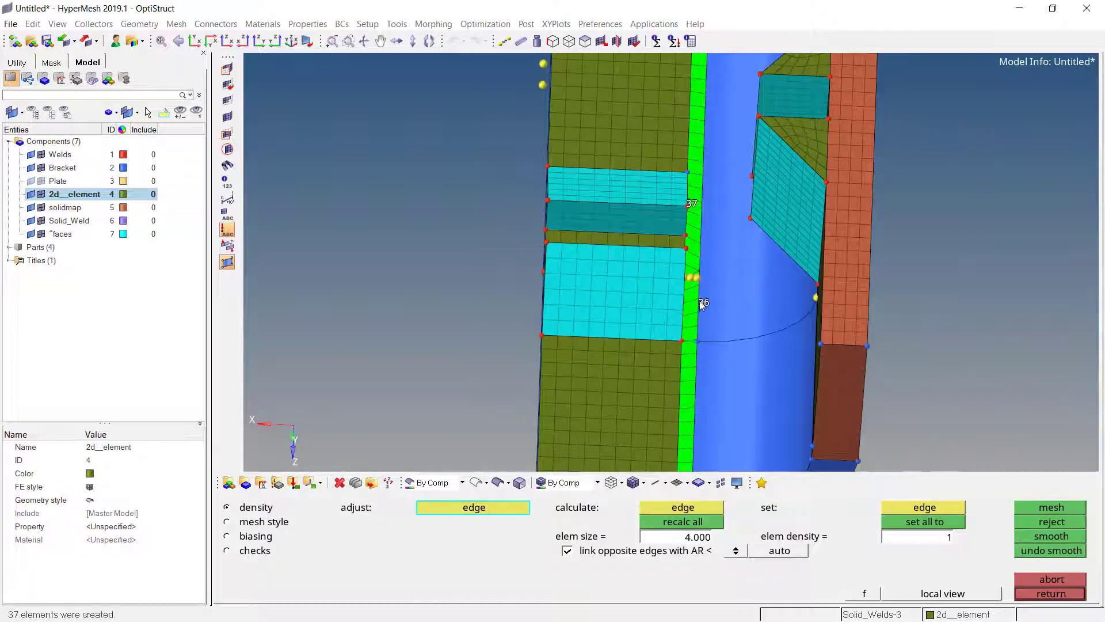
scroll(713, 332, "down", 3)
scroll(685, 436, "up", 6)
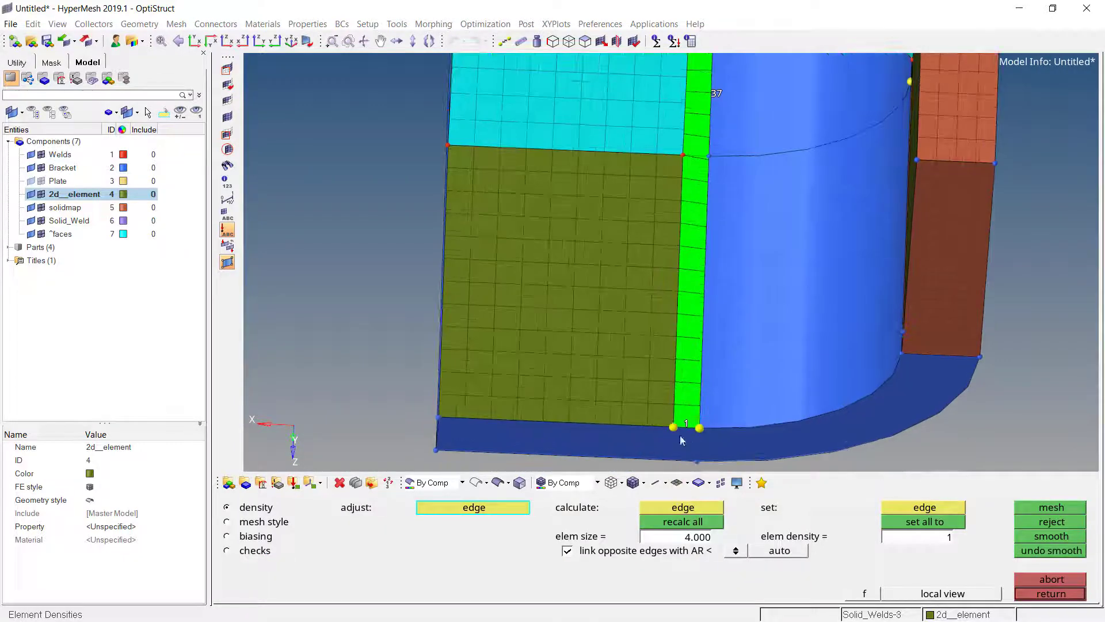
scroll(690, 433, "down", 3, "ctrl")
right_click_drag(707, 254, 691, 391, "ctrl")
left_click_drag(669, 298, 693, 339, "ctrl")
key("Escape")
Switch the geometry display to wireframe and turn the model to expose the second arm's 2D elements.
scroll(648, 327, "down", 3, "ctrl")
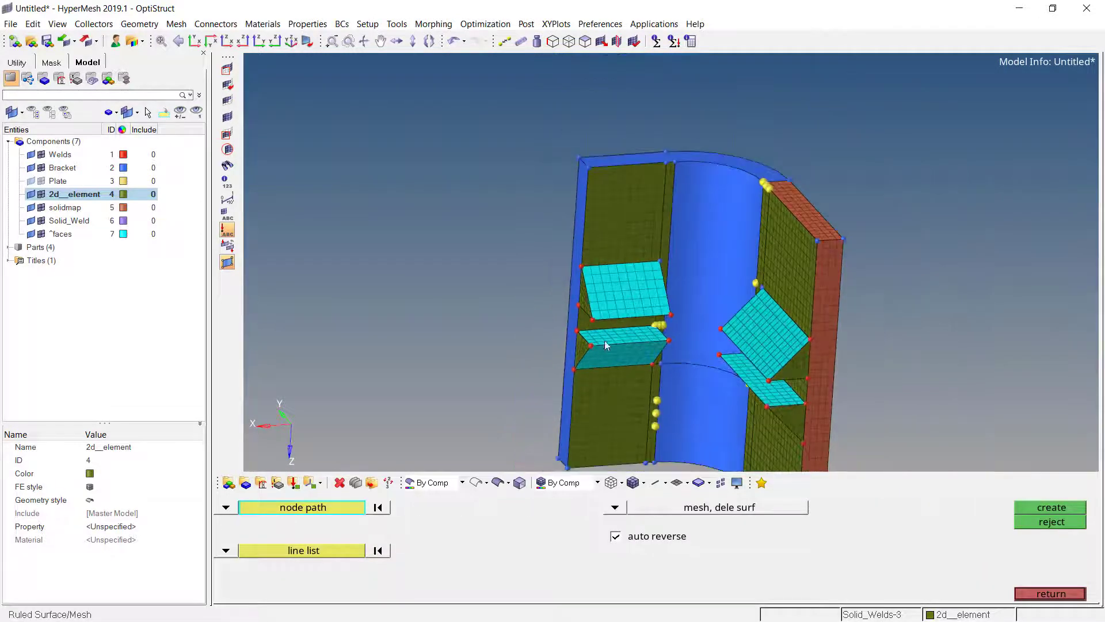
left_click_drag(605, 340, 638, 375, "ctrl")
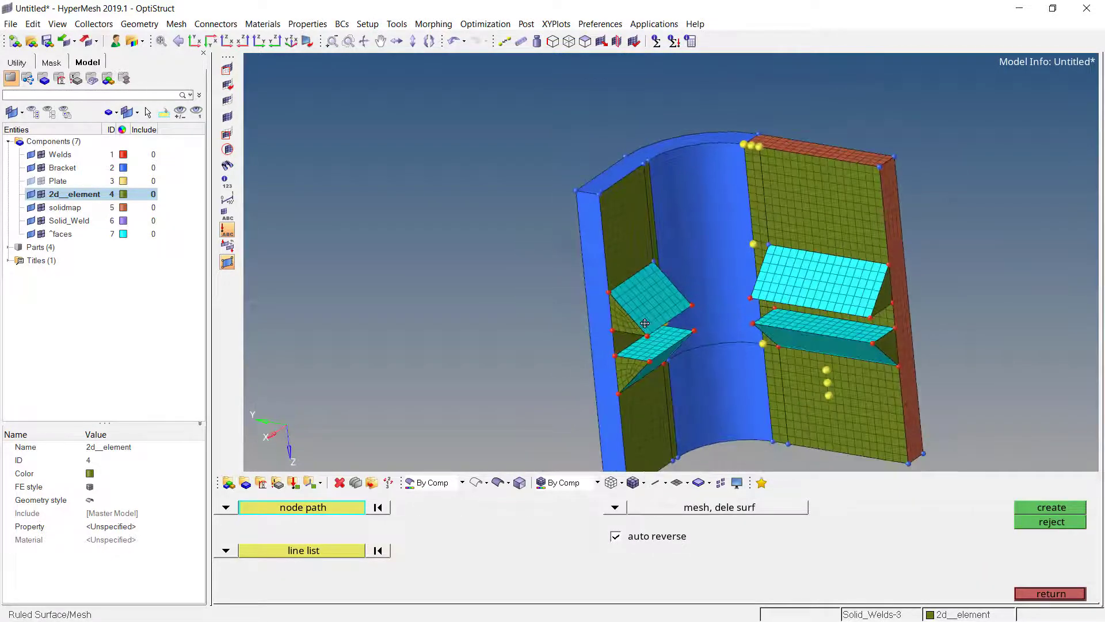
right_click_drag(637, 375, 637, 297, "ctrl")
left_click_drag(637, 297, 654, 298, "ctrl")
left_click(477, 483)
left_click_drag(597, 353, 732, 357, "ctrl")
Solid map the second arm's 2D elements by line drag along the arm's thickness edge, with a density of 4.
left_click(1050, 594)
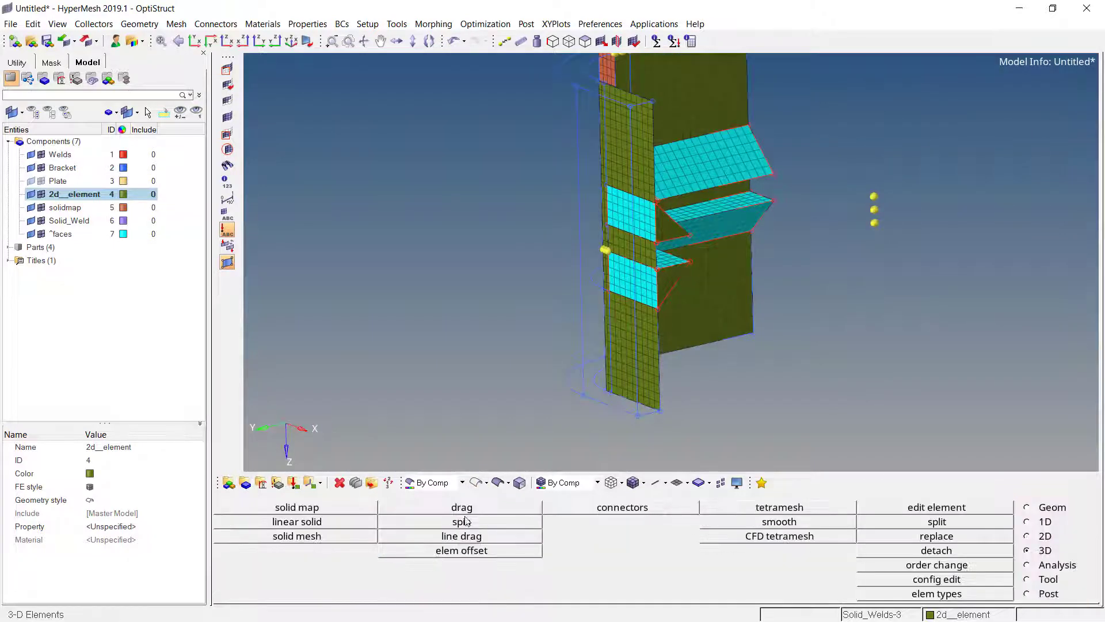
left_click(297, 507)
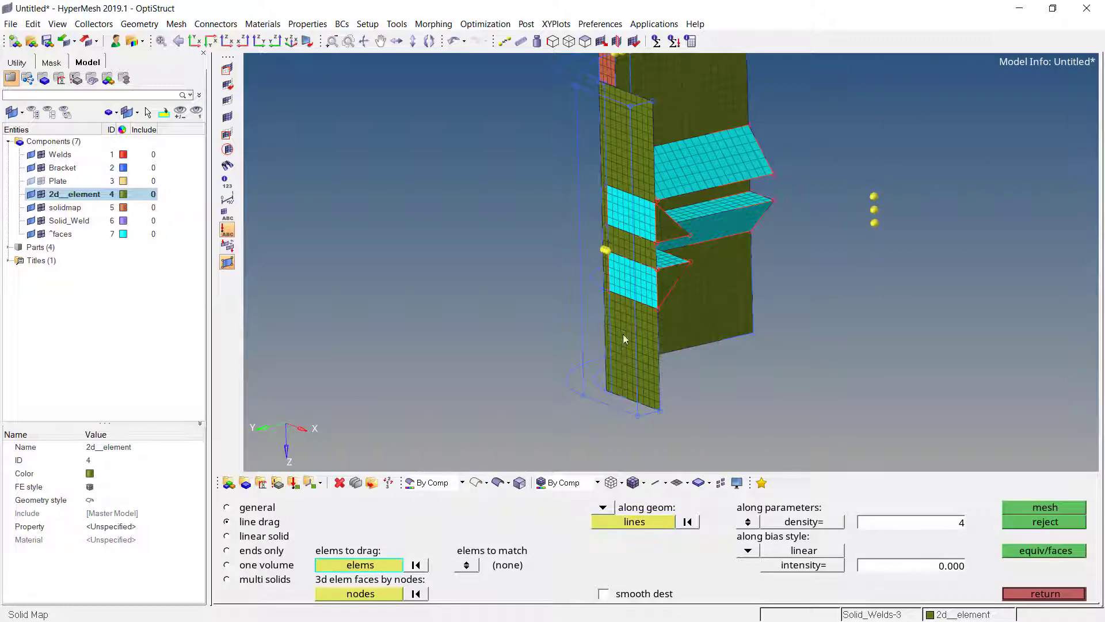
left_click(371, 570)
left_click(717, 566)
left_click(614, 525)
left_click(508, 483)
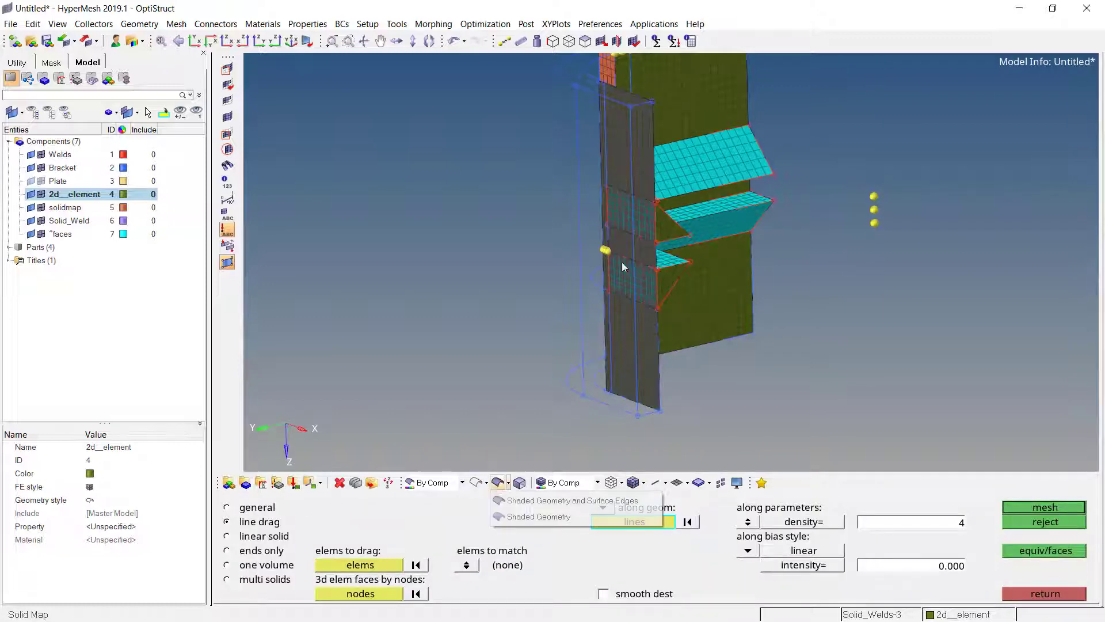
left_click(646, 412)
scroll(647, 417, "up", 2)
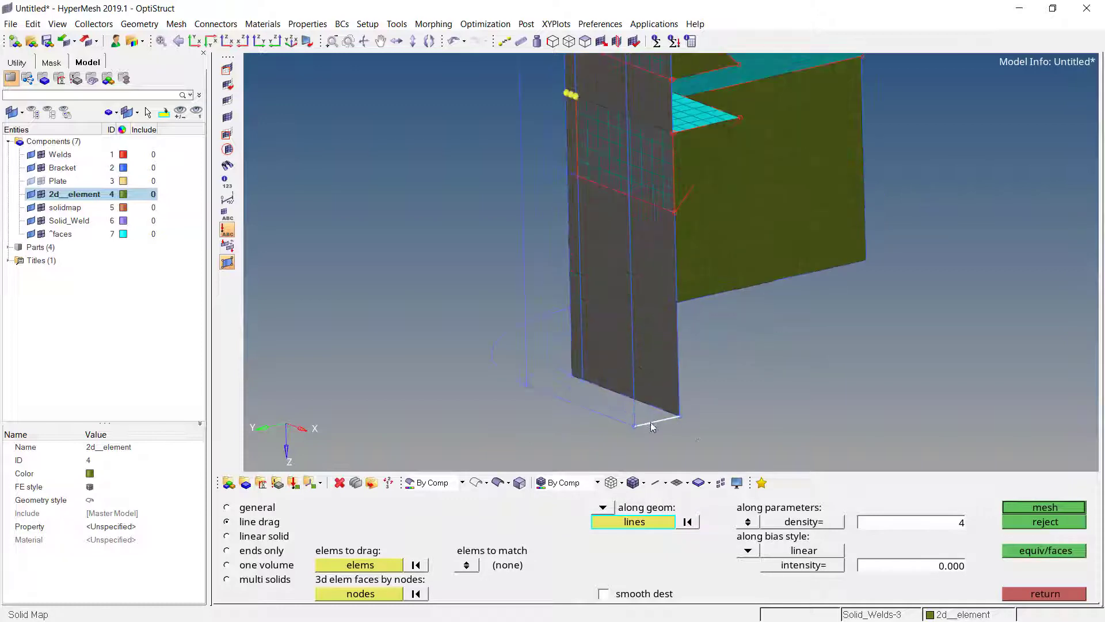
left_click(1018, 512)
left_click(1045, 593)
left_click_drag(658, 337, 606, 462, "ctrl")
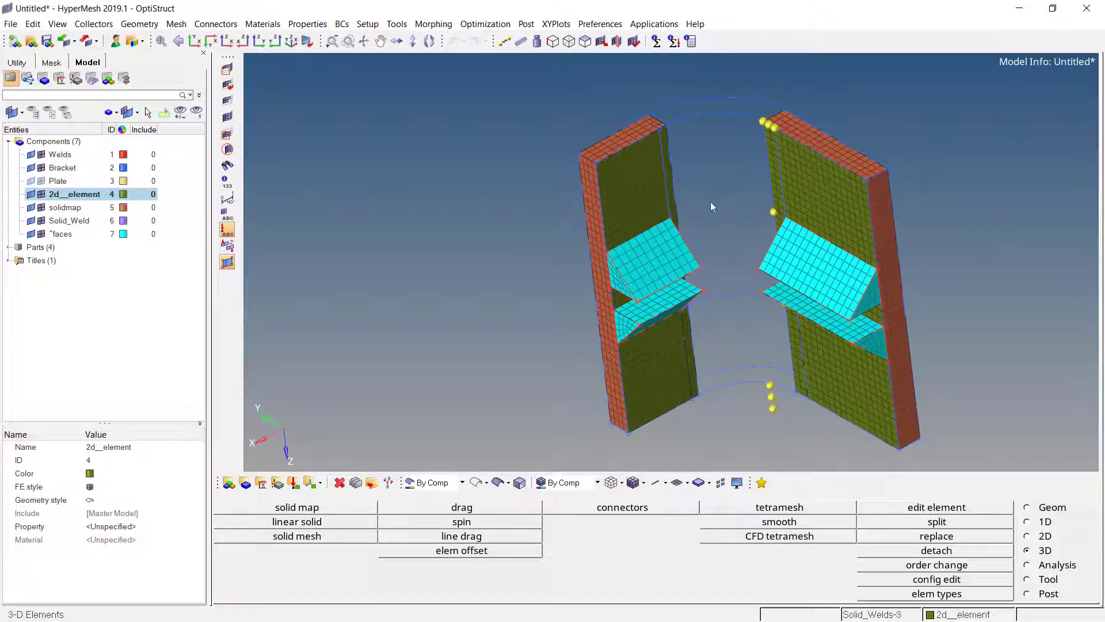
Shade the geometry and split the bracket's top face node to node at both ends of the bend, where it meets the meshed arms.
scroll(711, 202, "up", 4)
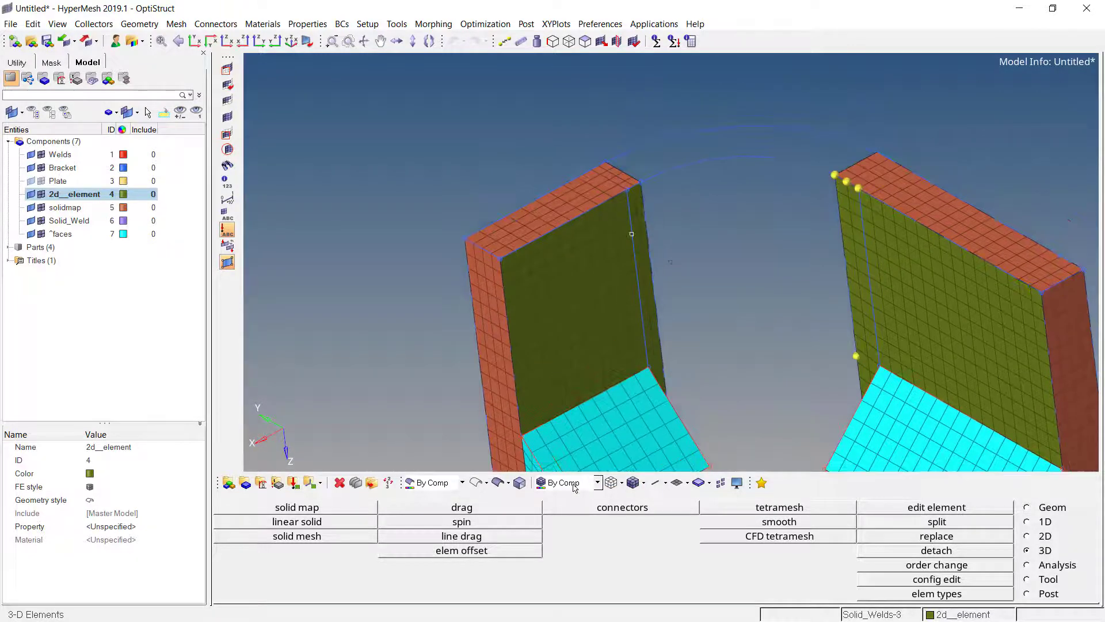
left_click(502, 485)
left_click_drag(650, 294, 575, 447, "ctrl")
key("F11")
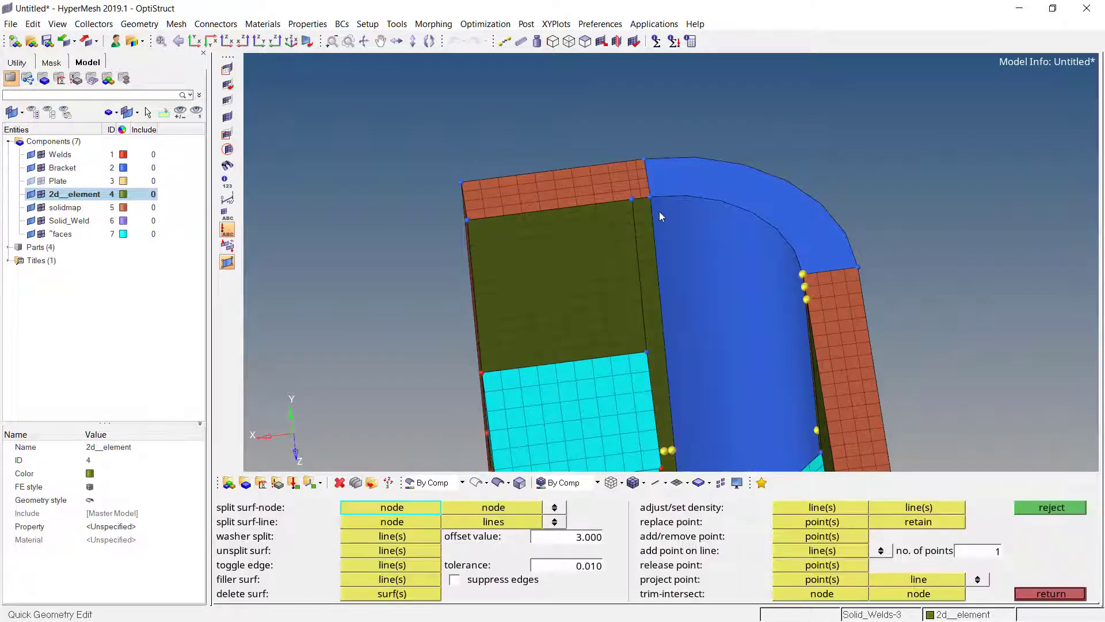
scroll(661, 217, "up", 5)
left_click(651, 183)
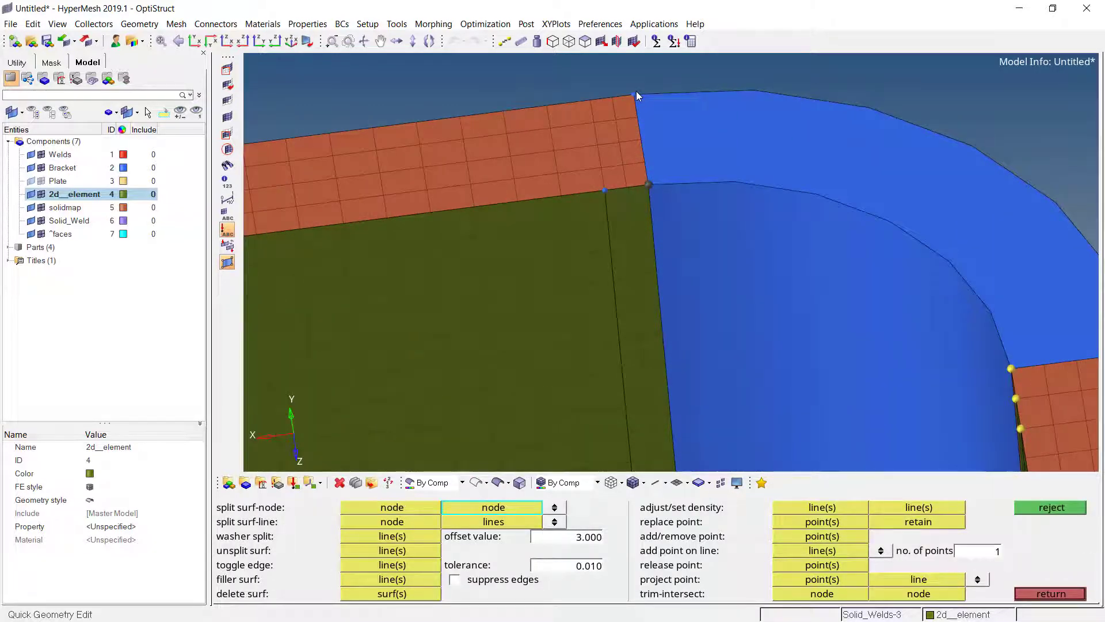
left_click(636, 91)
left_click(802, 343)
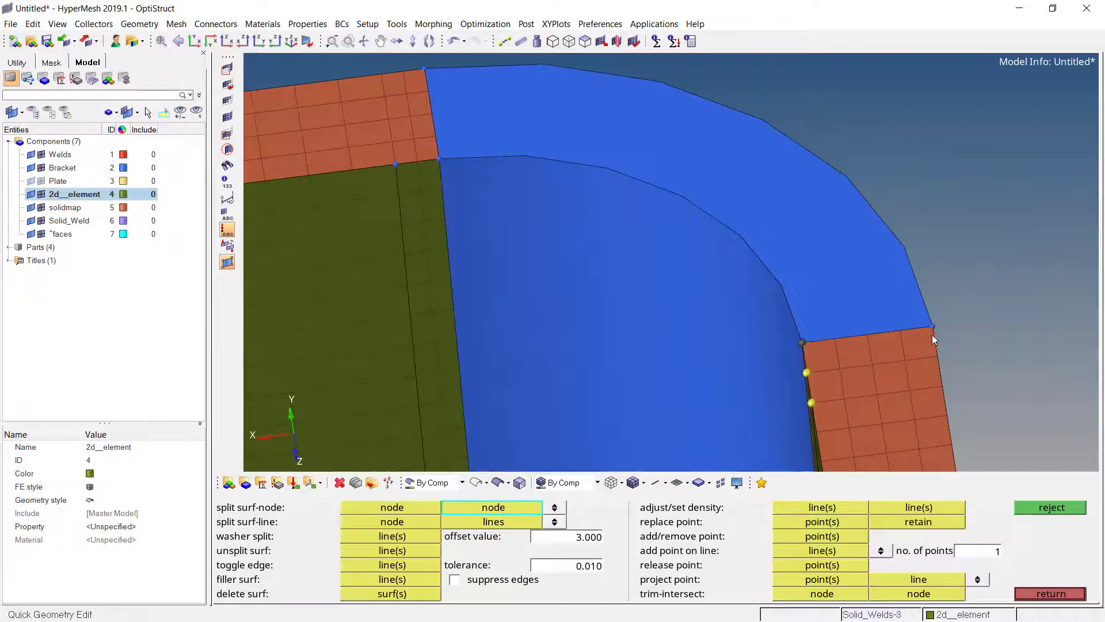
left_click(935, 328)
scroll(691, 288, "down", 2)
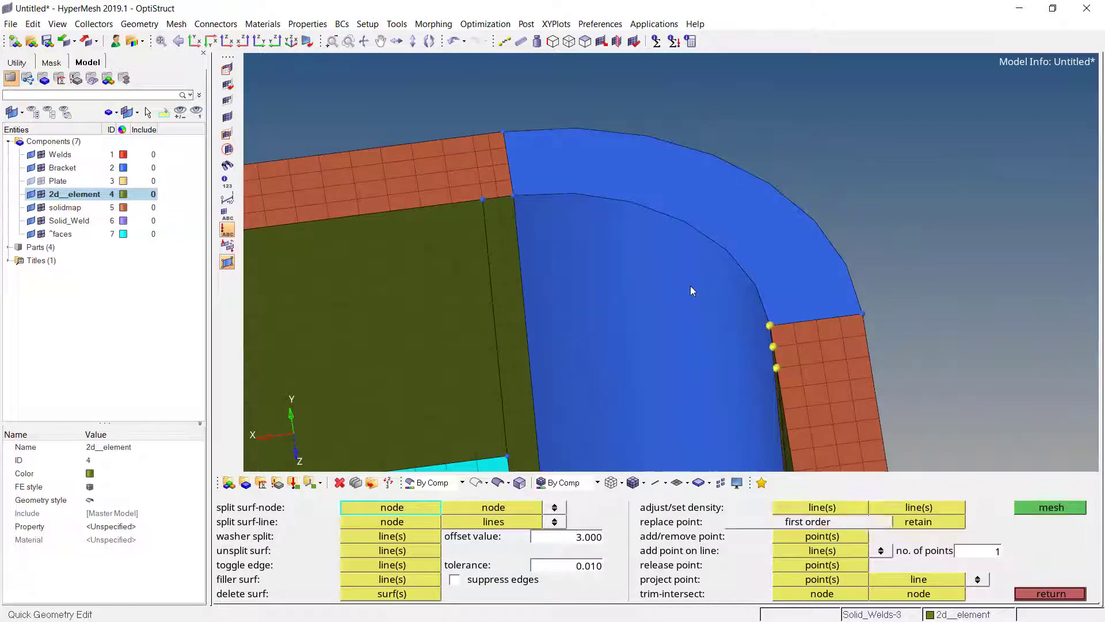
Automesh the bend's top face with an element size of 4 and four elements across the thickness.
key("F12")
left_click(615, 185)
middle_click(610, 240)
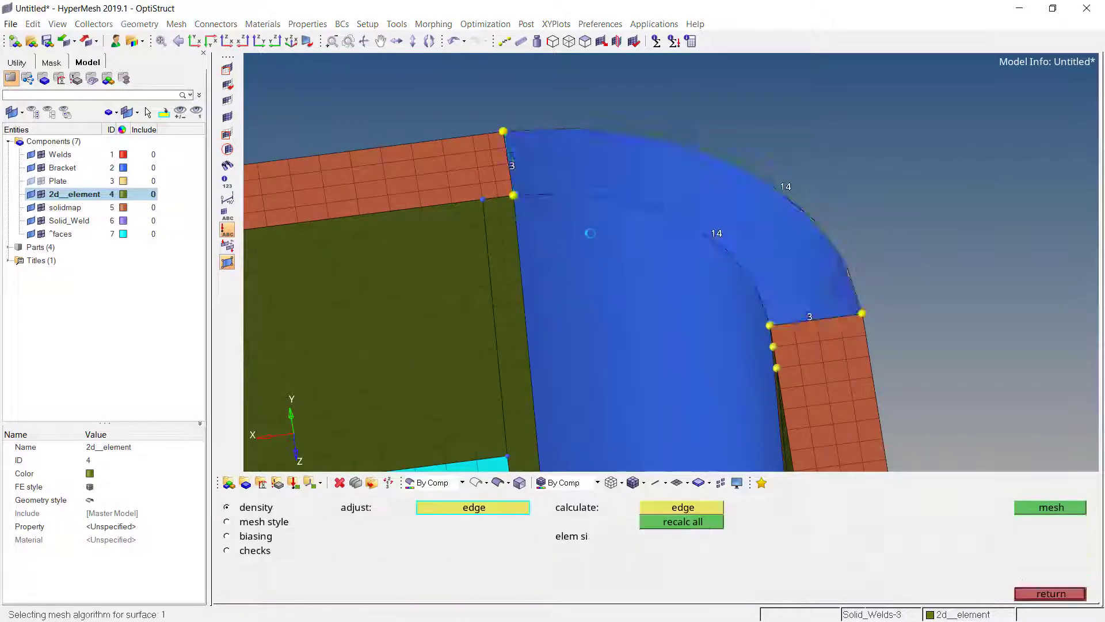
left_click(512, 167)
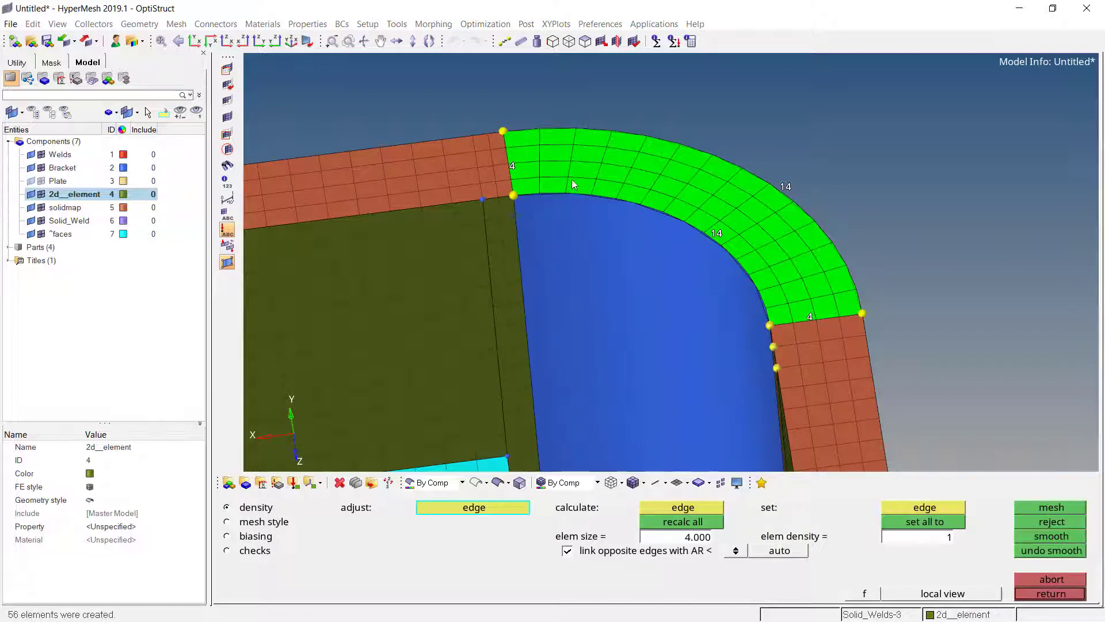
left_click(1046, 598)
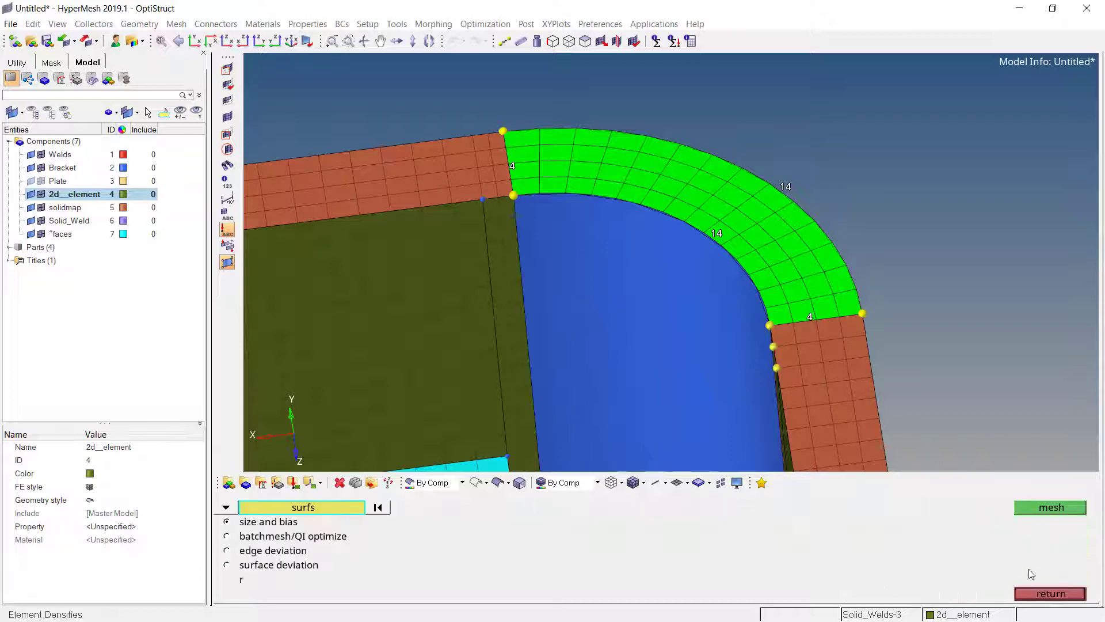
Equivalence the nodes of the elements around both ends of the bend's top face, using a tolerance of 0.100.
key("shift+F3")
left_click_drag(447, 96, 515, 205, "shift")
left_click_drag(712, 266, 867, 352, "shift")
left_click_drag(427, 78, 545, 223, "shift")
left_click(966, 537)
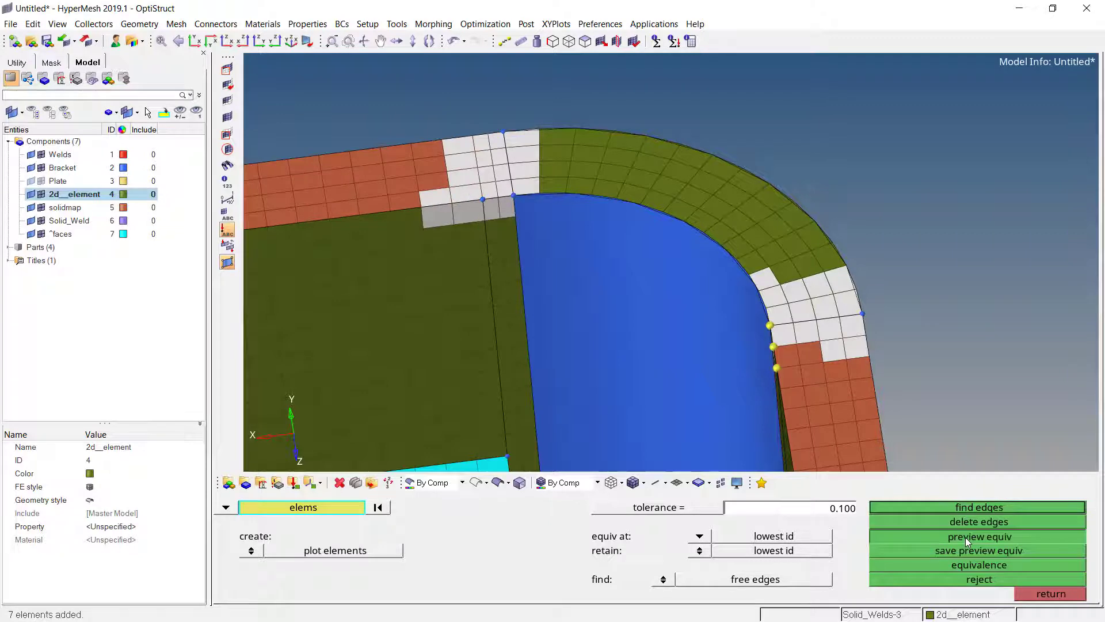
left_click(989, 565)
Split the bracket's bottom face node to node at both ends of the bend, where it meets the meshed arms.
scroll(670, 258, "down", 3)
left_click_drag(665, 268, 659, 330, "ctrl")
key("F11")
scroll(714, 214, "up", 2)
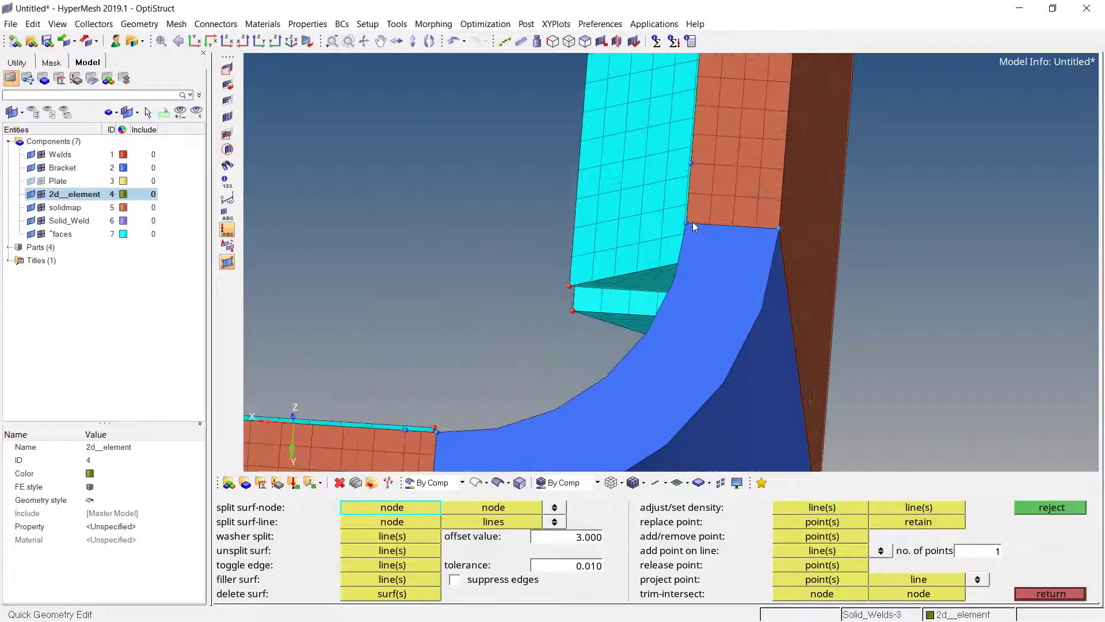
left_click(692, 223)
left_click(779, 228)
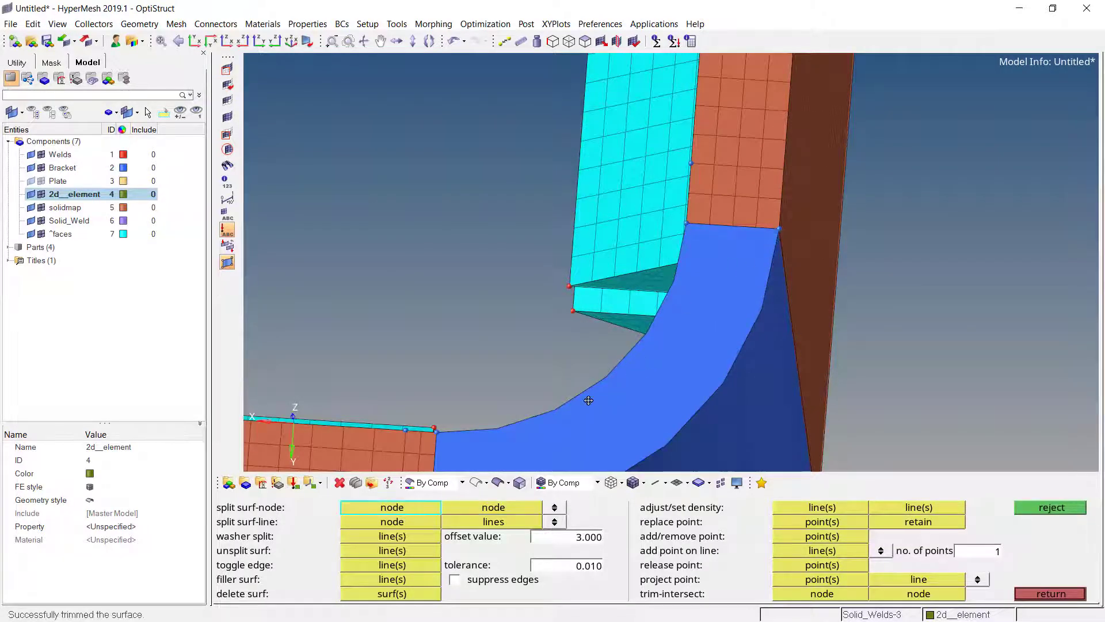
left_click_drag(588, 400, 548, 405, "ctrl")
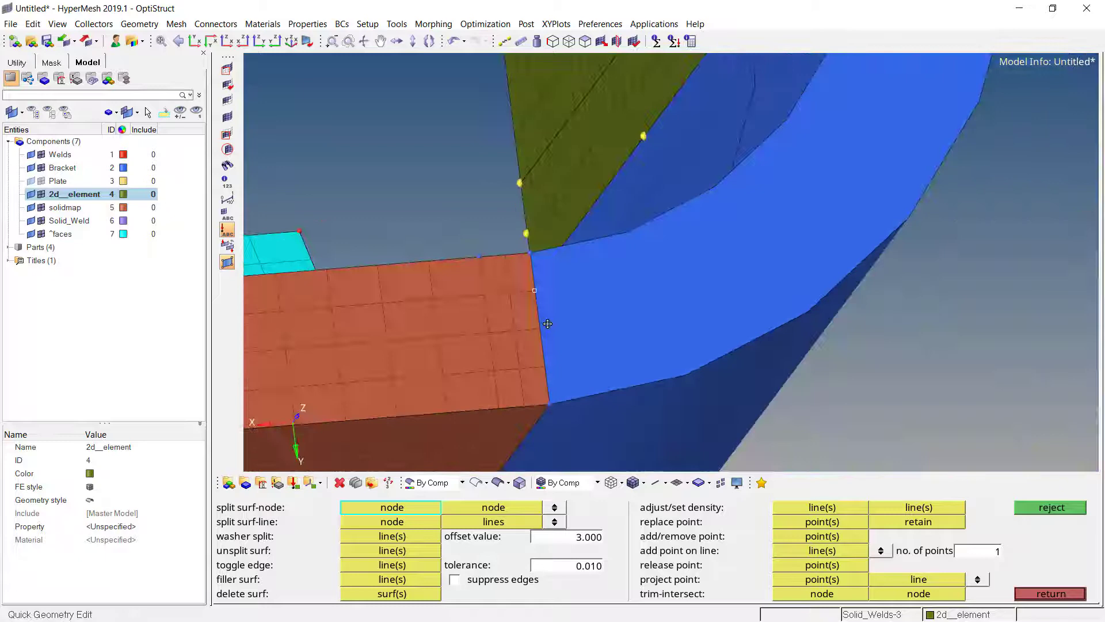
left_click(549, 404)
left_click(616, 355)
Automesh the bend's bottom face with an element size of 4 and the mixed mesh type.
key("F12")
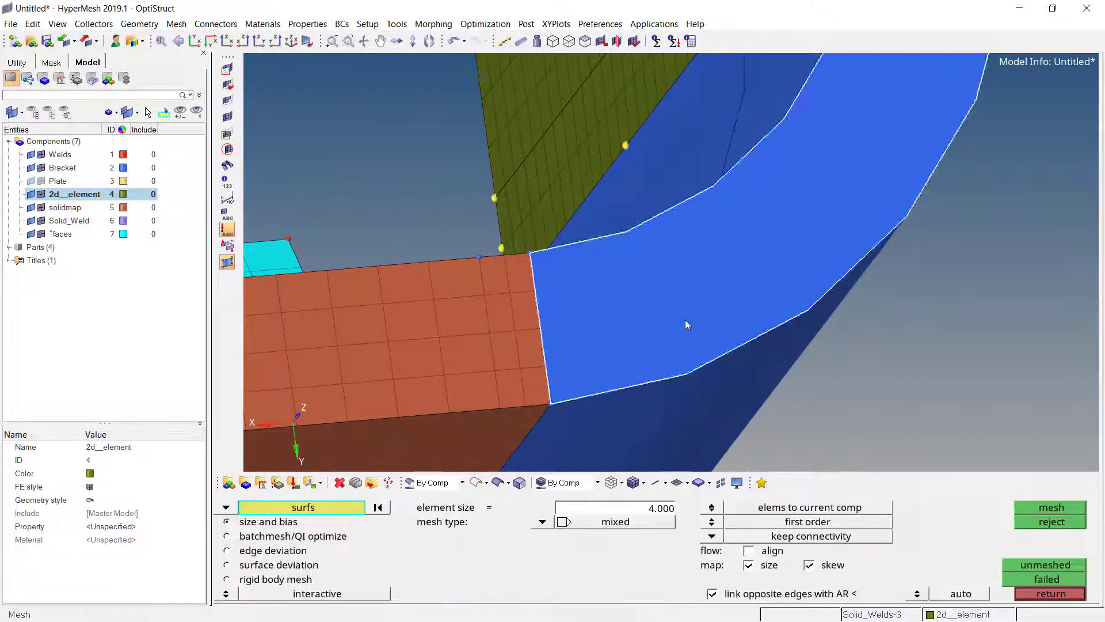
left_click(686, 319)
middle_click(566, 350)
left_click_drag(566, 349, 770, 374, "ctrl")
middle_click(710, 284)
Equivalence the nodes of the elements around both ends of the bend's bottom face, using a tolerance of 0.100.
key("shift+F3")
left_click_drag(662, 270, 795, 388, "shift")
left_click_drag(479, 303, 528, 349, "shift")
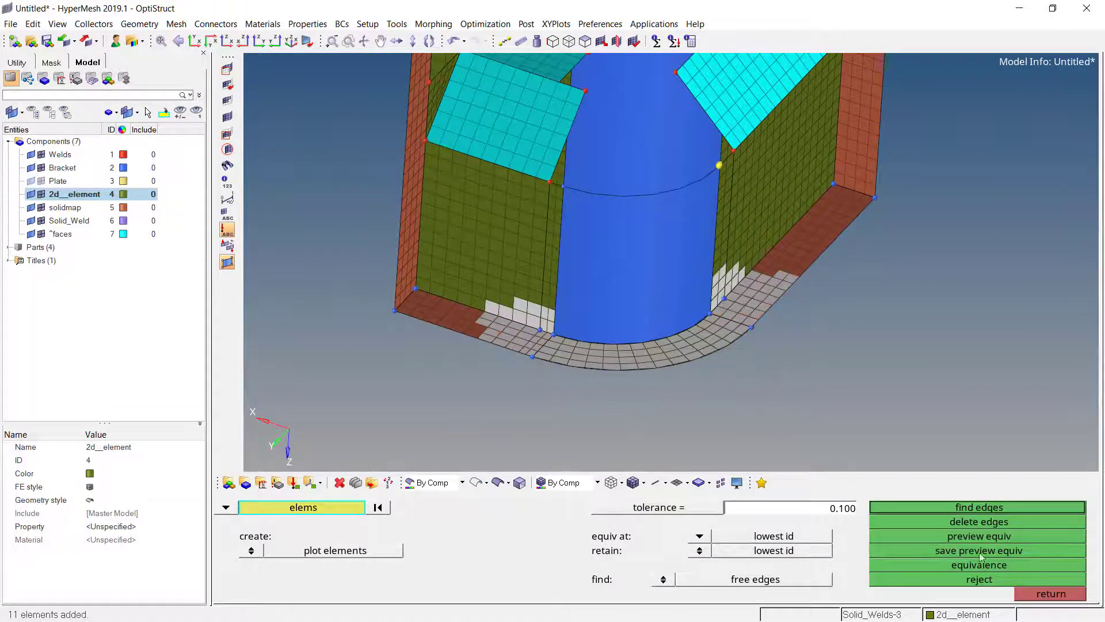
left_click(958, 536)
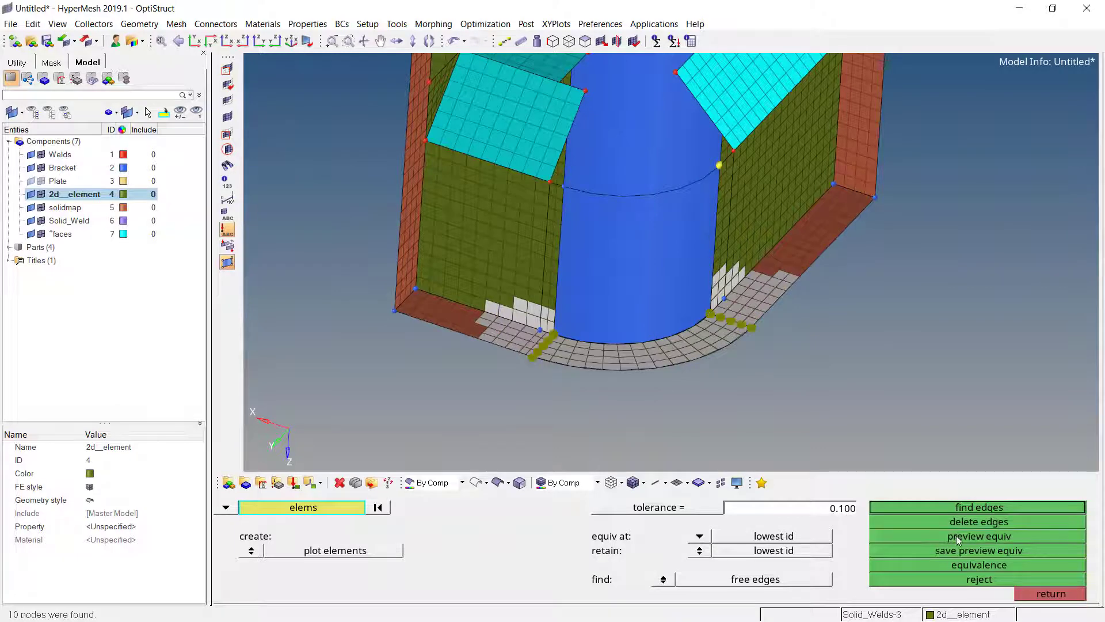
left_click(1007, 568)
Show the geometry as wireframe and find the faces of all displayed components.
key("F11")
left_click_drag(749, 403, 622, 166, "ctrl")
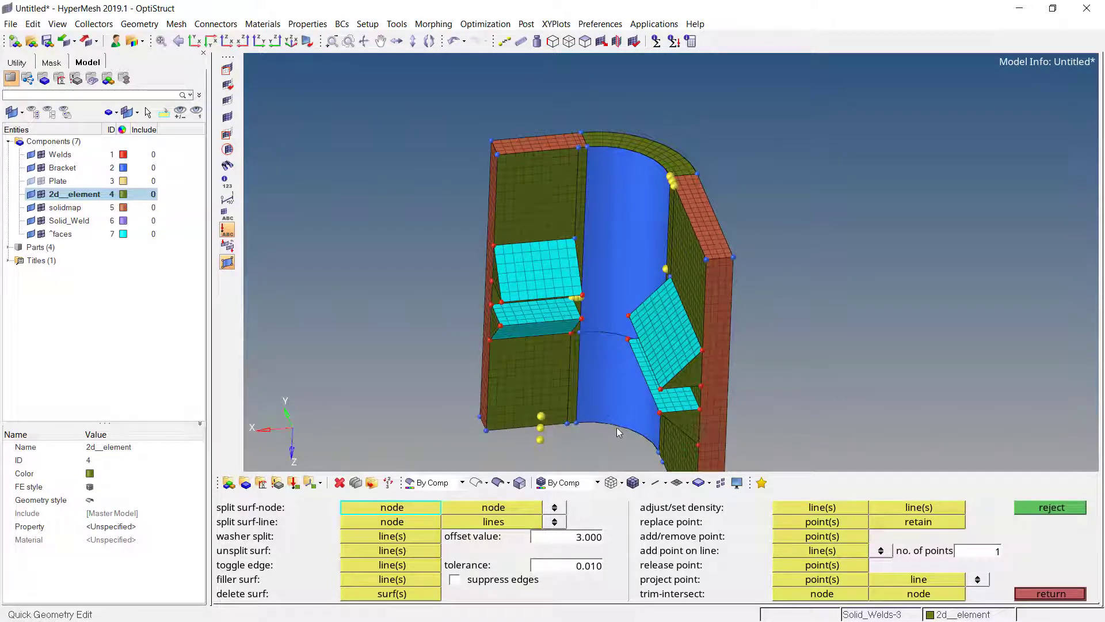
left_click_drag(580, 257, 521, 259, "ctrl")
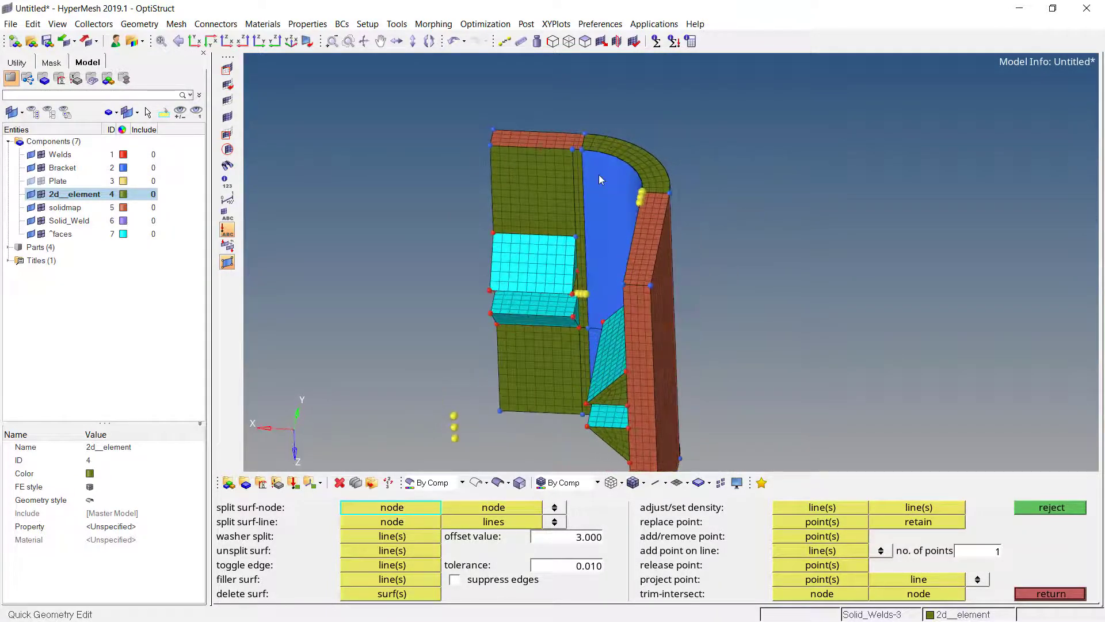
left_click(475, 482)
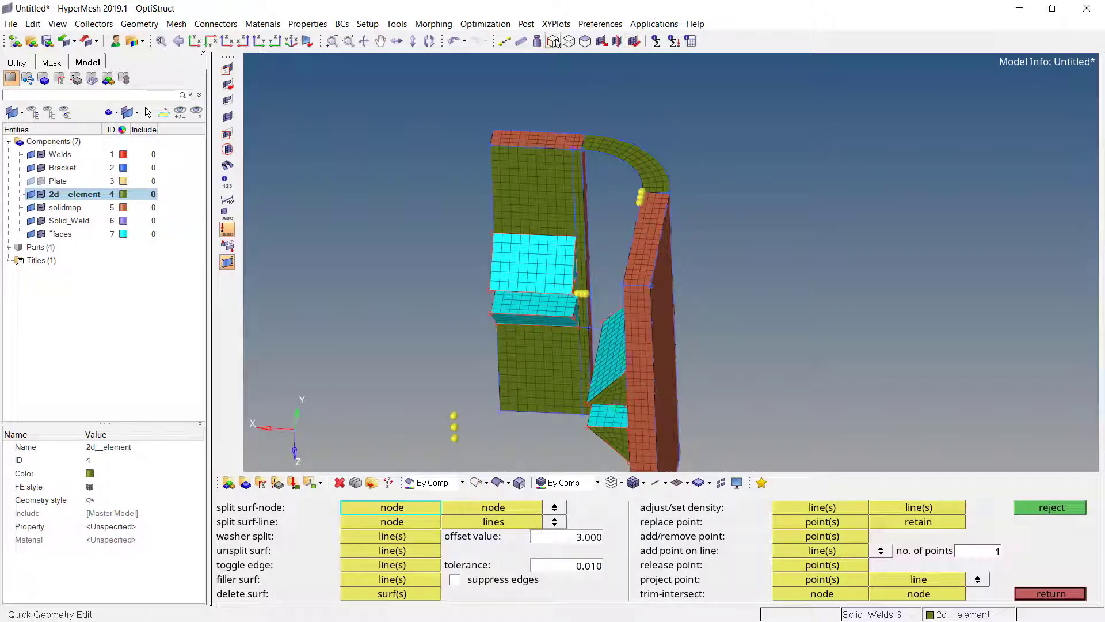
left_click(585, 41)
scroll(659, 259, "up", 3)
middle_click(630, 285)
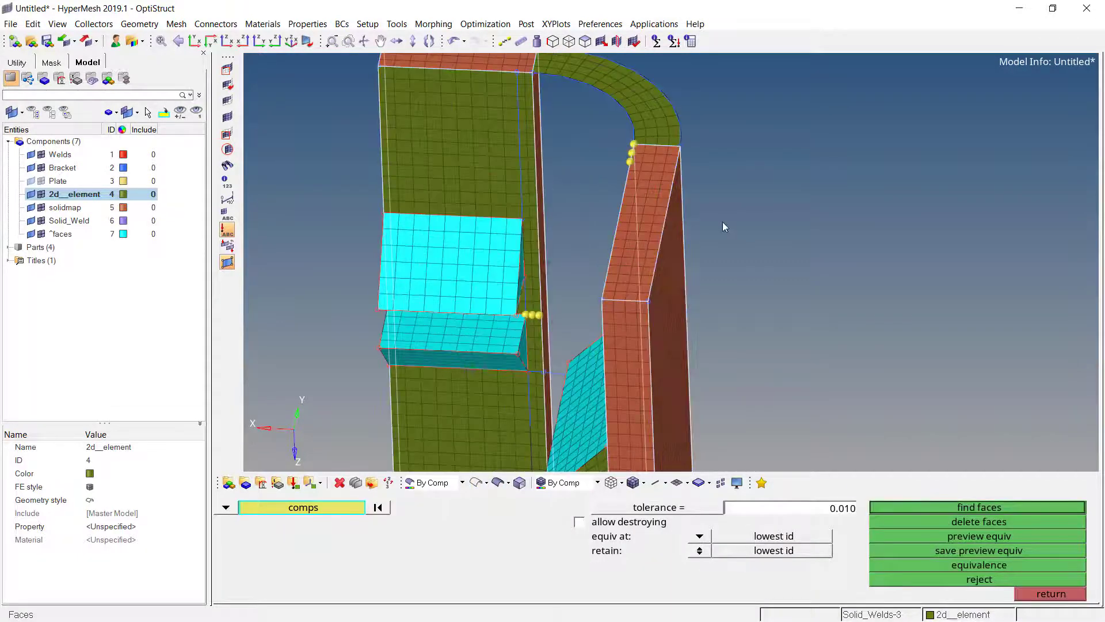
left_click(1056, 595)
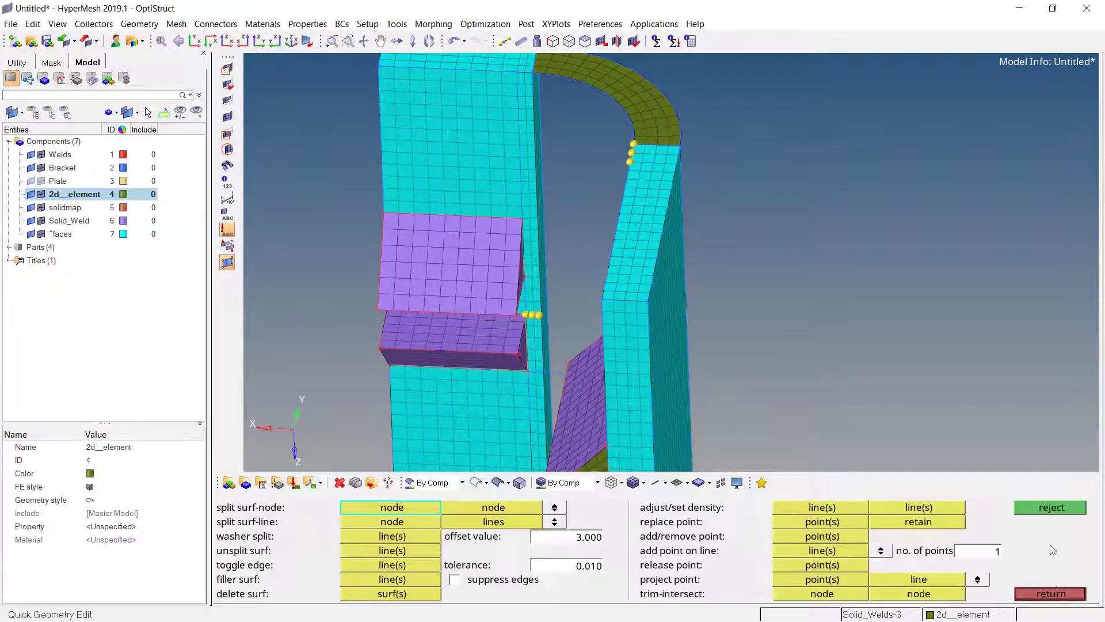
left_click(1049, 594)
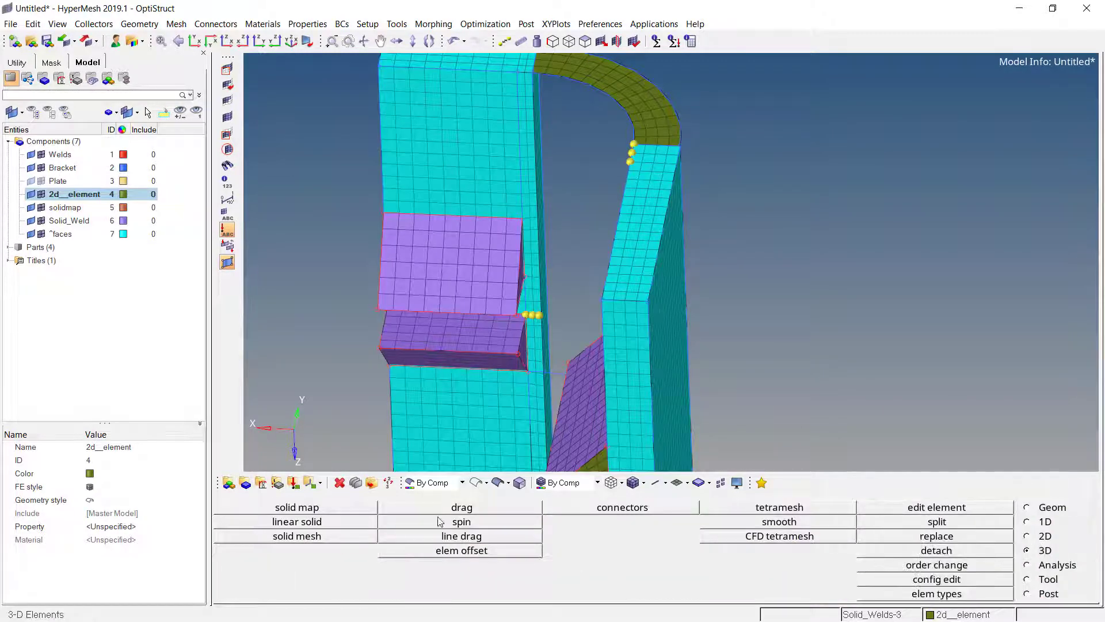
Set up a general solid map with the bend's top-face elements, selected by face, as the elements to drag.
left_click(316, 508)
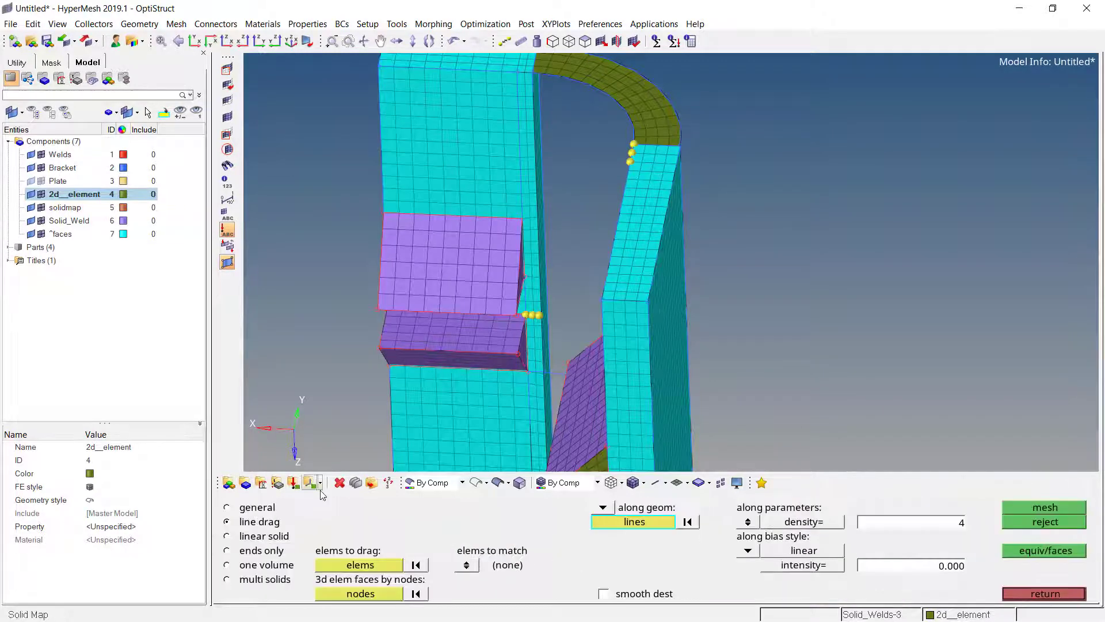
left_click(468, 566)
left_click(257, 508)
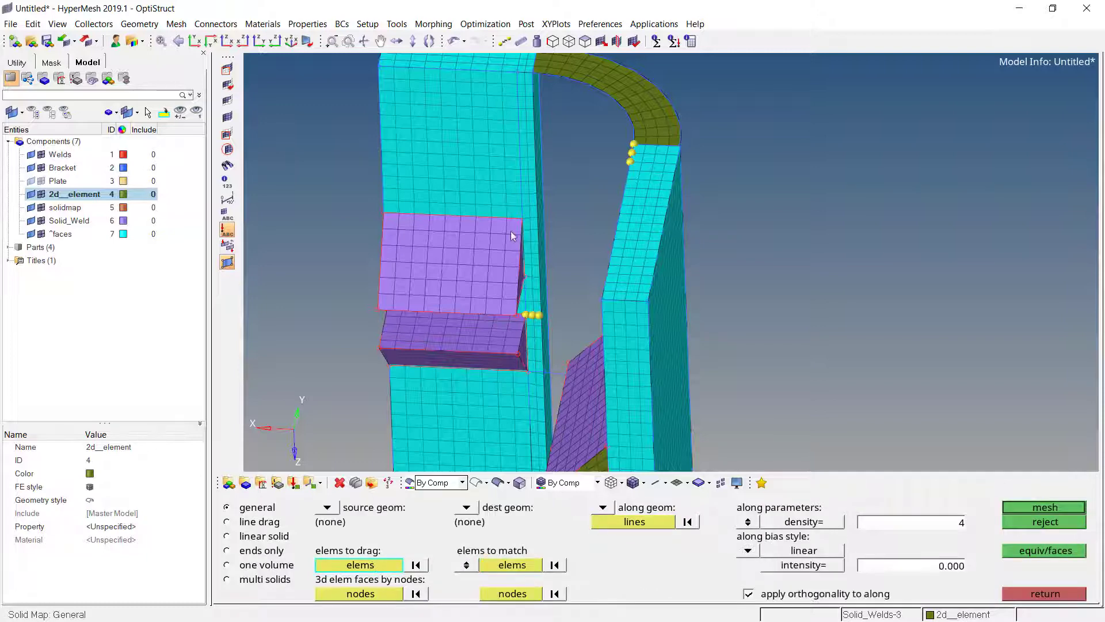
scroll(652, 255, "up", 3)
left_click(651, 250)
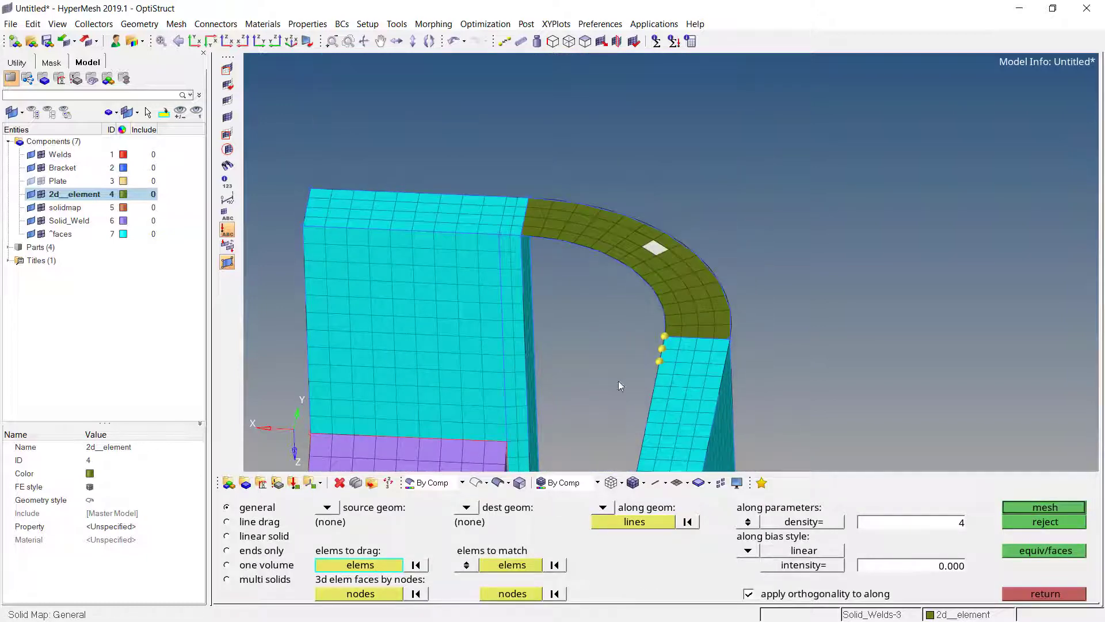
right_click_drag(618, 381, 618, 277, "ctrl")
left_click(360, 564)
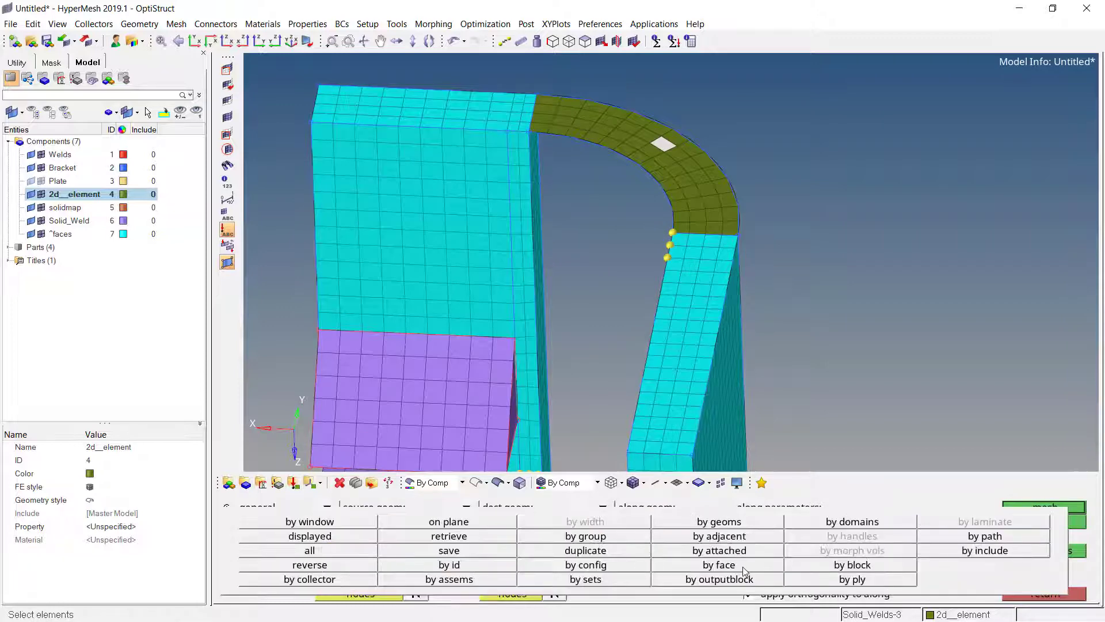
left_click(719, 565)
left_click_drag(667, 370, 514, 610, "ctrl")
Select the 2D elements of the bend's bottom face, by face, as the elements to match.
left_click(518, 565)
left_click_drag(657, 288, 660, 174, "ctrl")
left_click_drag(601, 274, 543, 239, "ctrl")
scroll(530, 253, "up", 3)
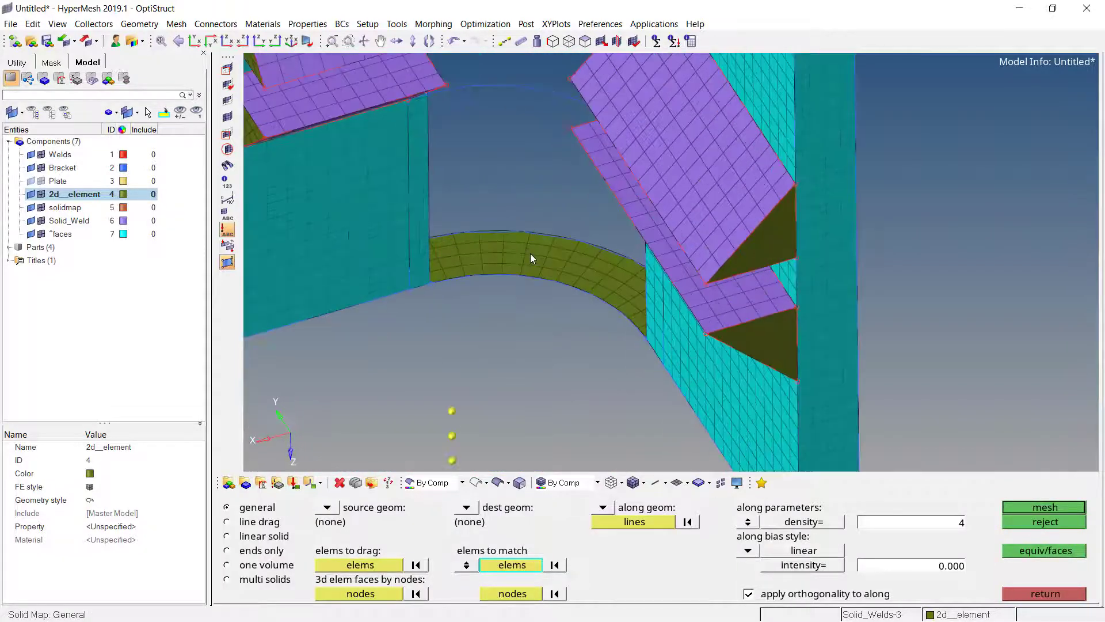
left_click(513, 564)
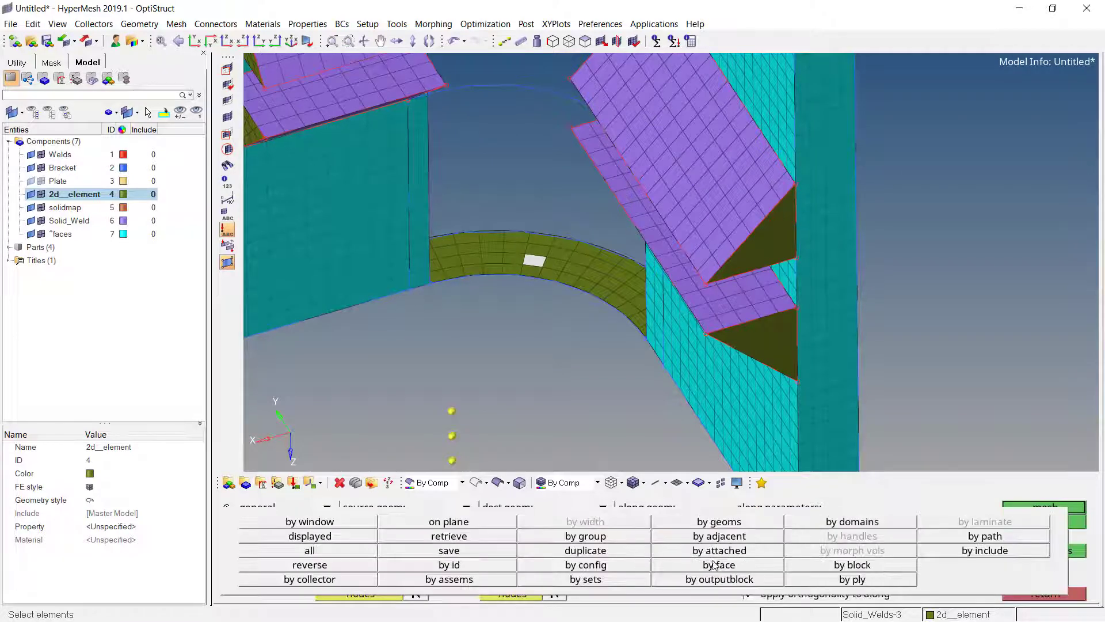
left_click(718, 566)
left_click_drag(562, 257, 506, 322, "ctrl")
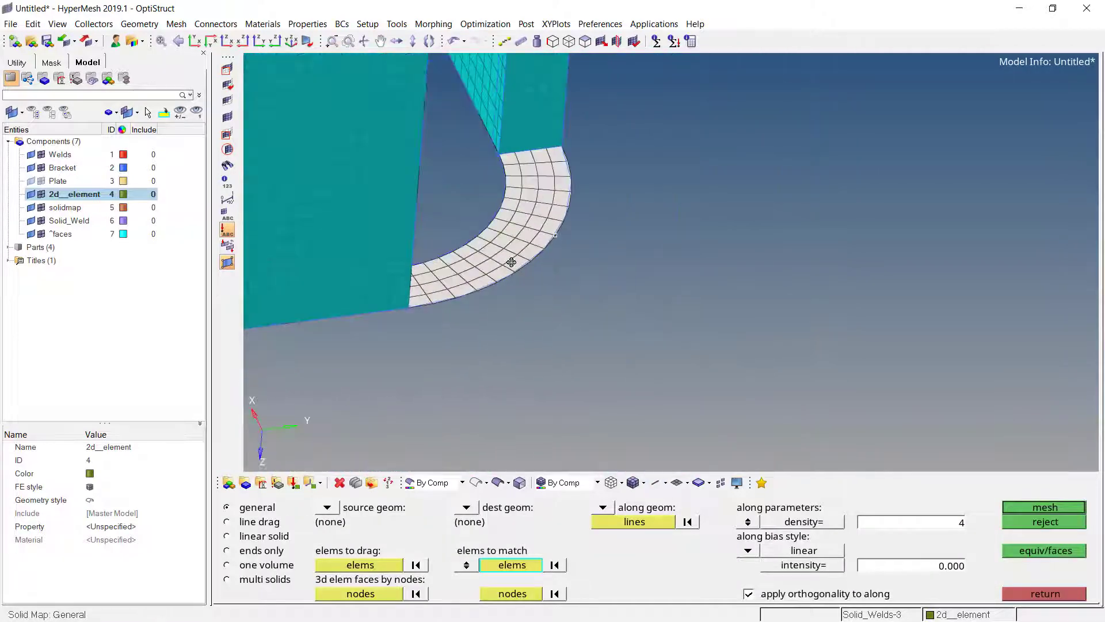
Solid map the bend along mixed geometry, using the face elements on both arms' ends adjoining the bend, selected by face.
left_click(611, 521)
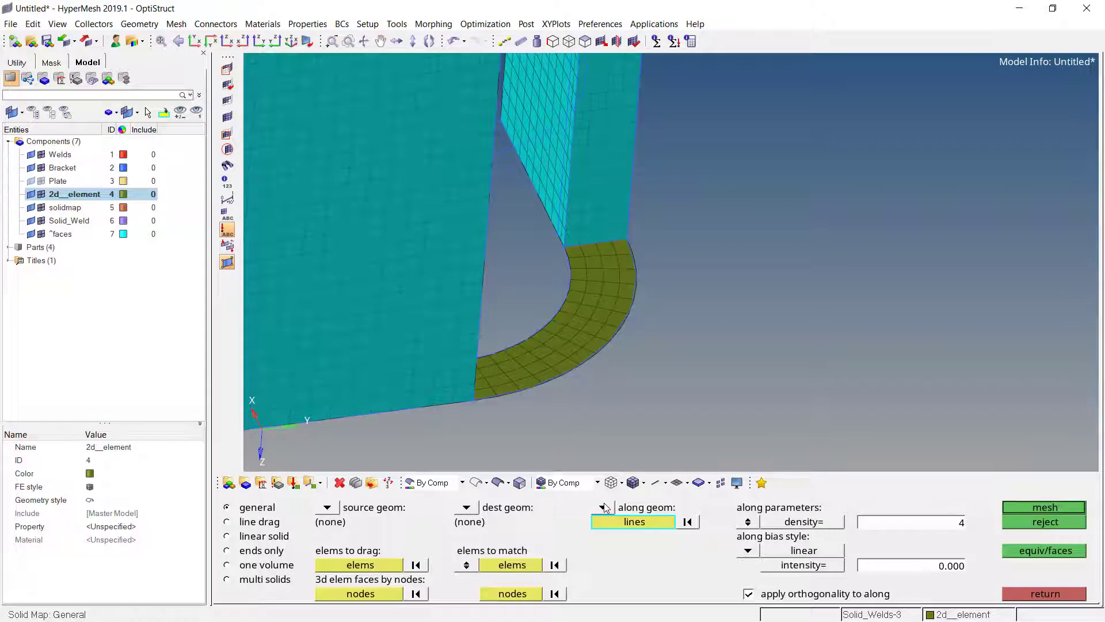
left_click(603, 508)
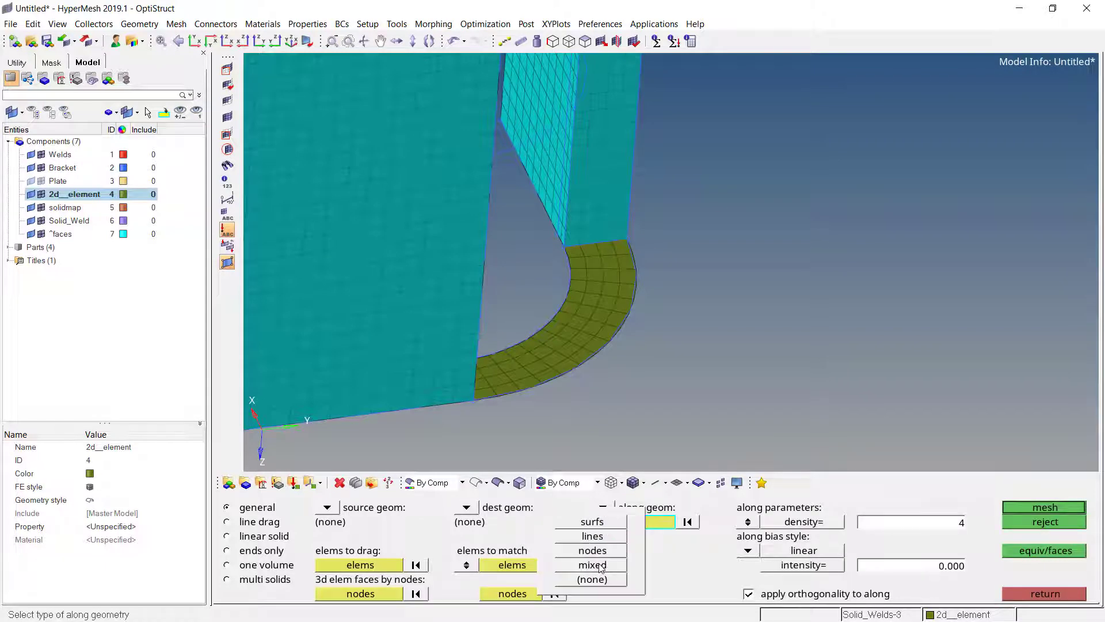
left_click(601, 565)
left_click_drag(606, 207, 613, 328, "ctrl")
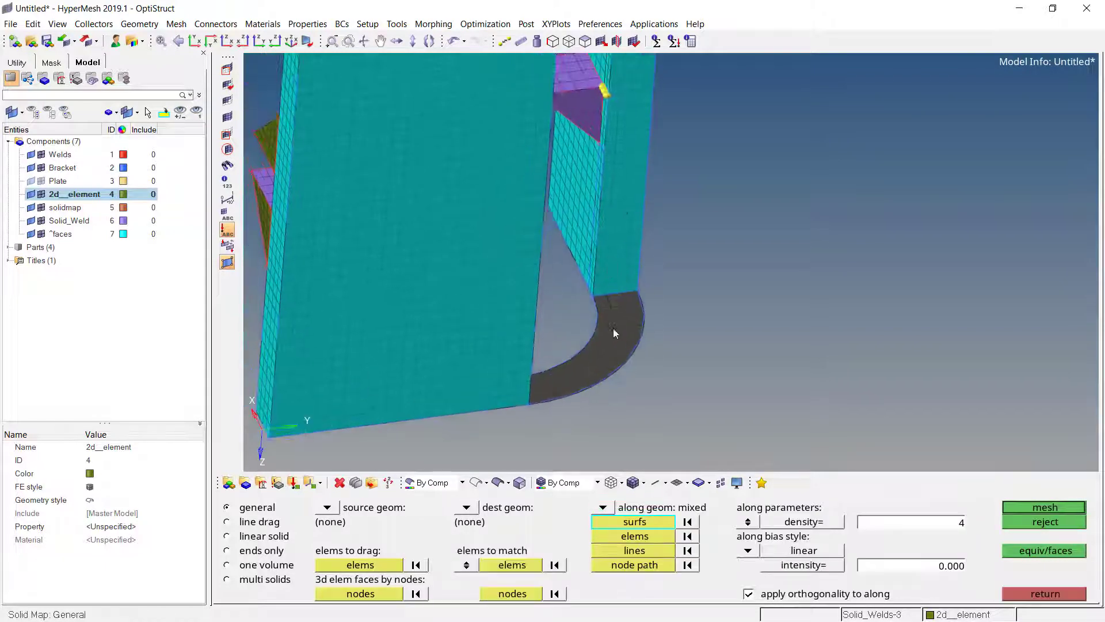
left_click(634, 538)
left_click_drag(621, 250, 420, 254, "ctrl")
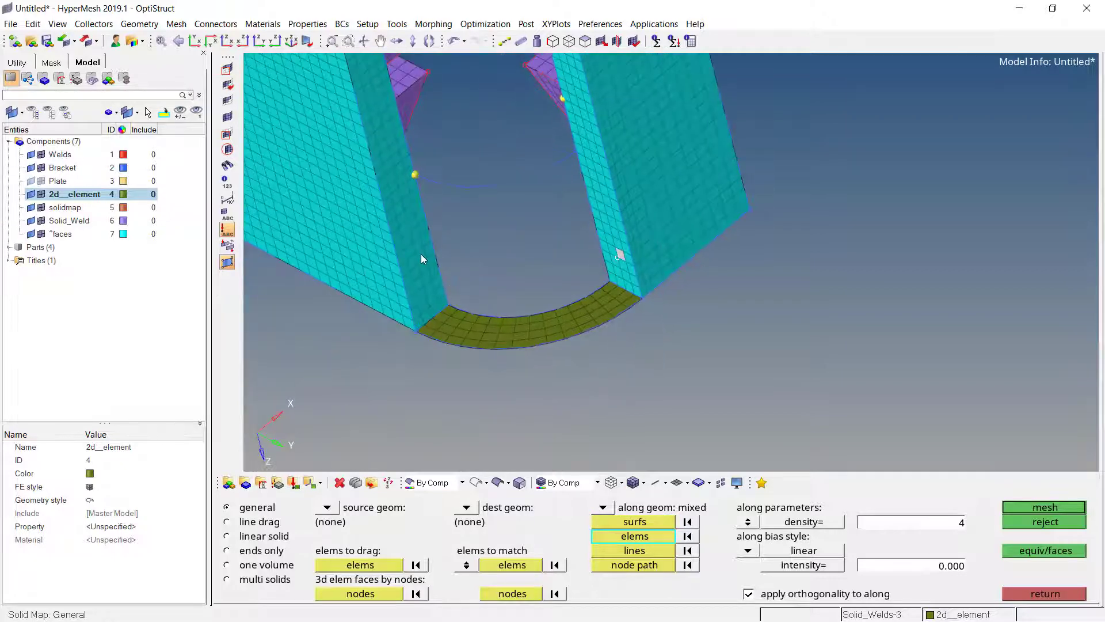
left_click(634, 536)
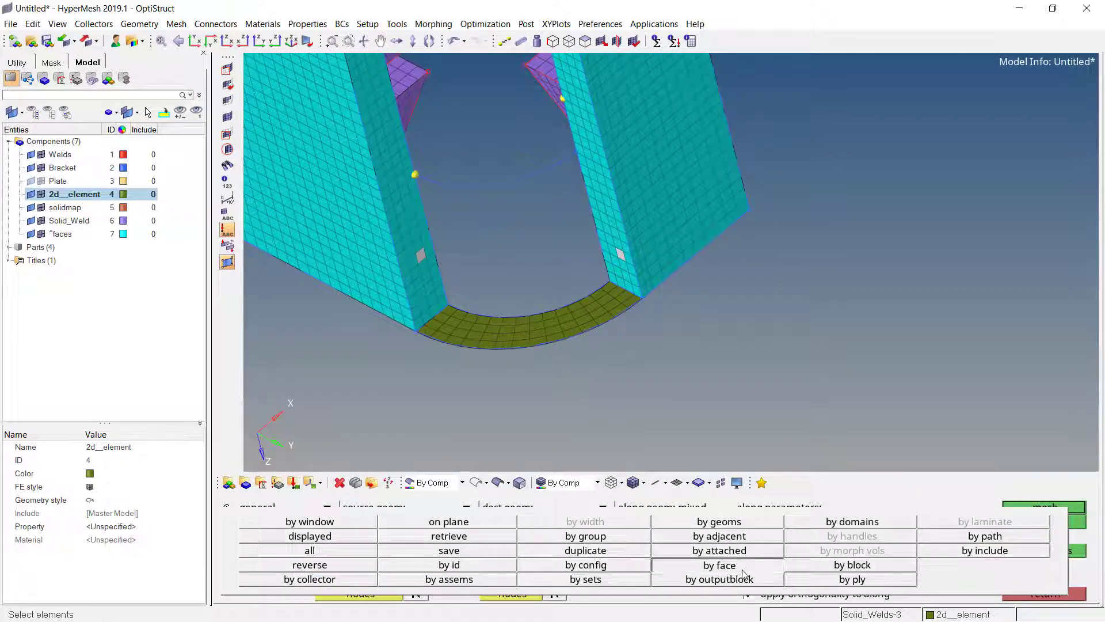
left_click(743, 570)
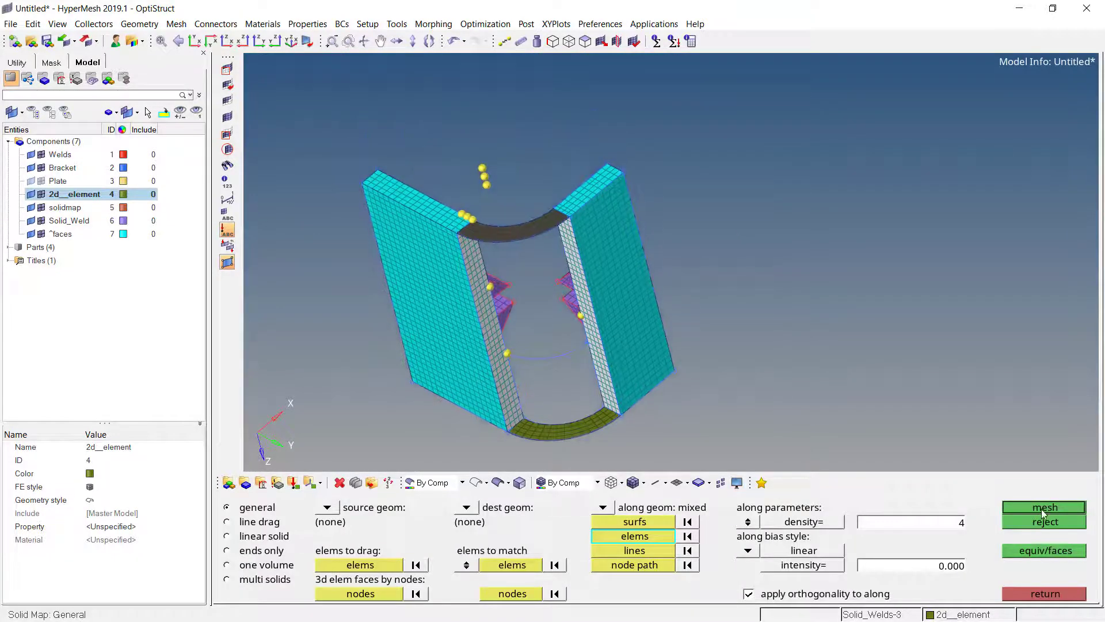
left_click(1045, 508)
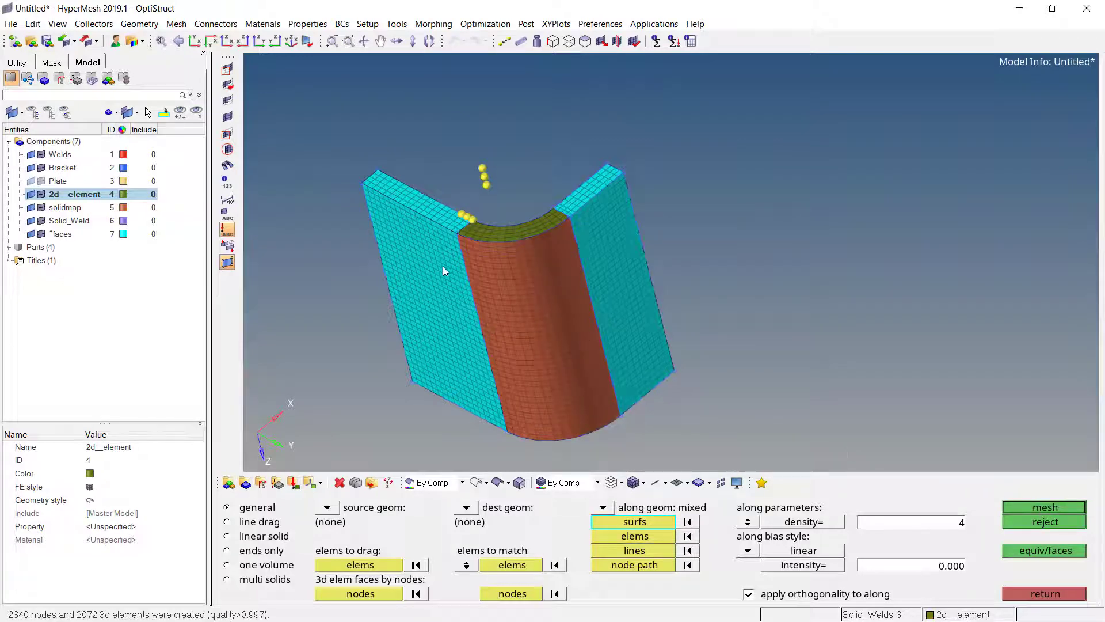
Delete the temporary faces and show the model in isometric view.
mouse_move(443, 271)
left_mouse_down("ctrl")
mouse_move(474, 231)
mouse_move(473, 321)
mouse_move(729, 195)
mouse_move(731, 207)
left_mouse_up("ctrl")
scroll(479, 261, "down", 3)
left_click(1045, 551)
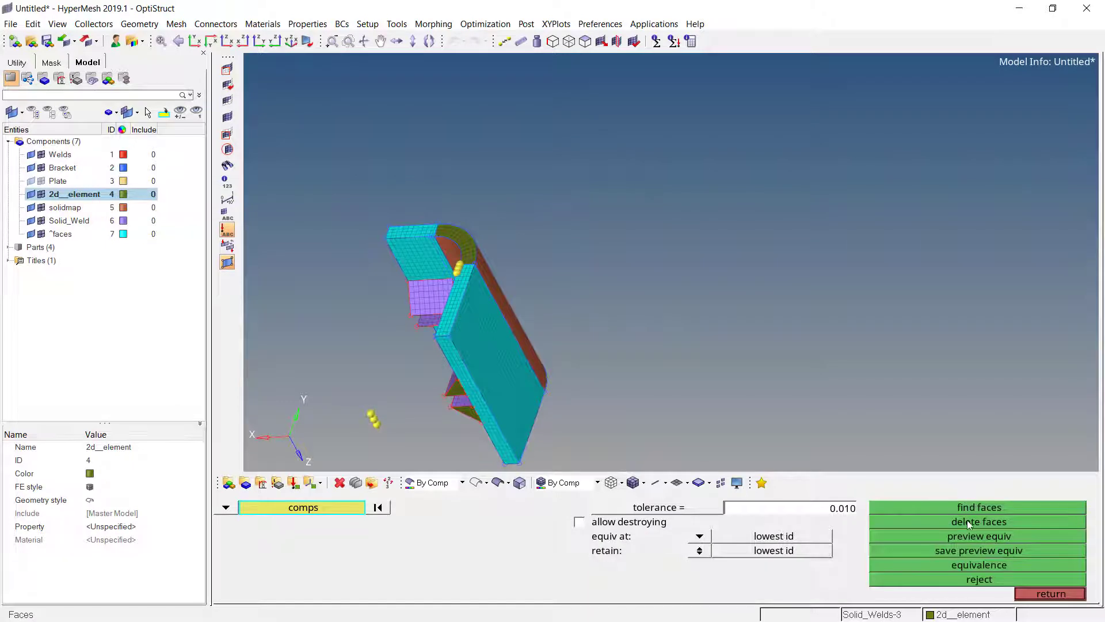
left_click(969, 523)
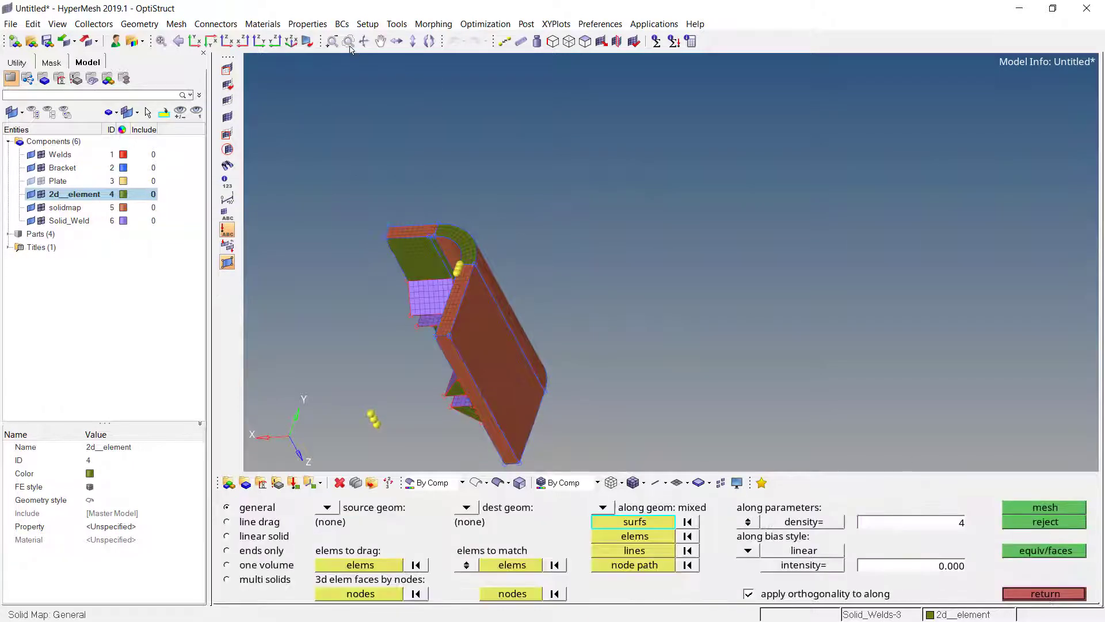
left_click(292, 41)
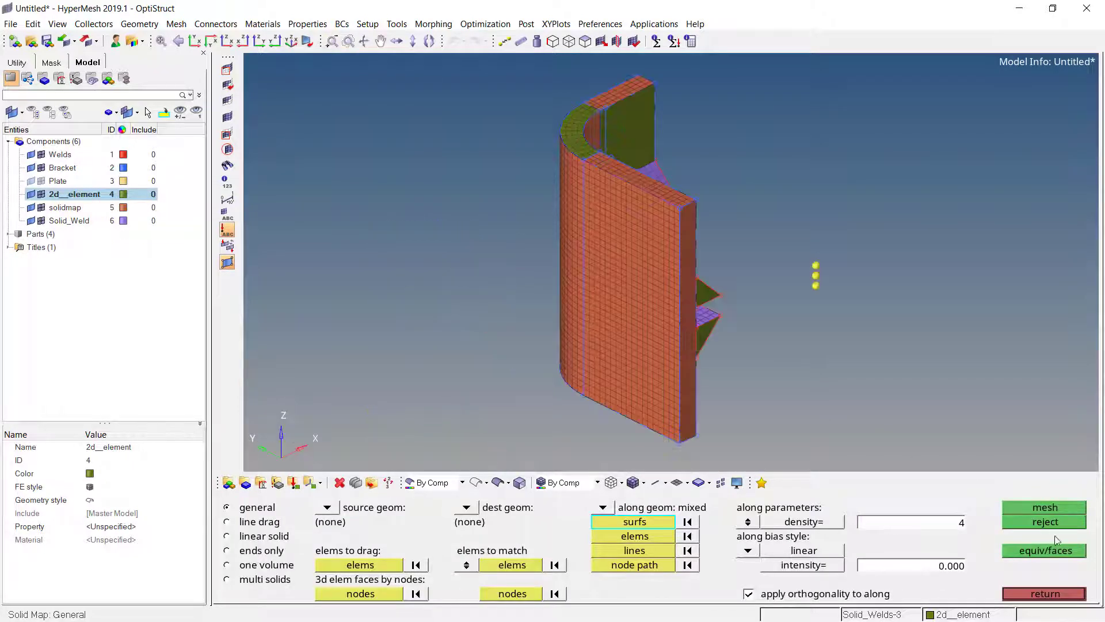
left_click(1059, 594)
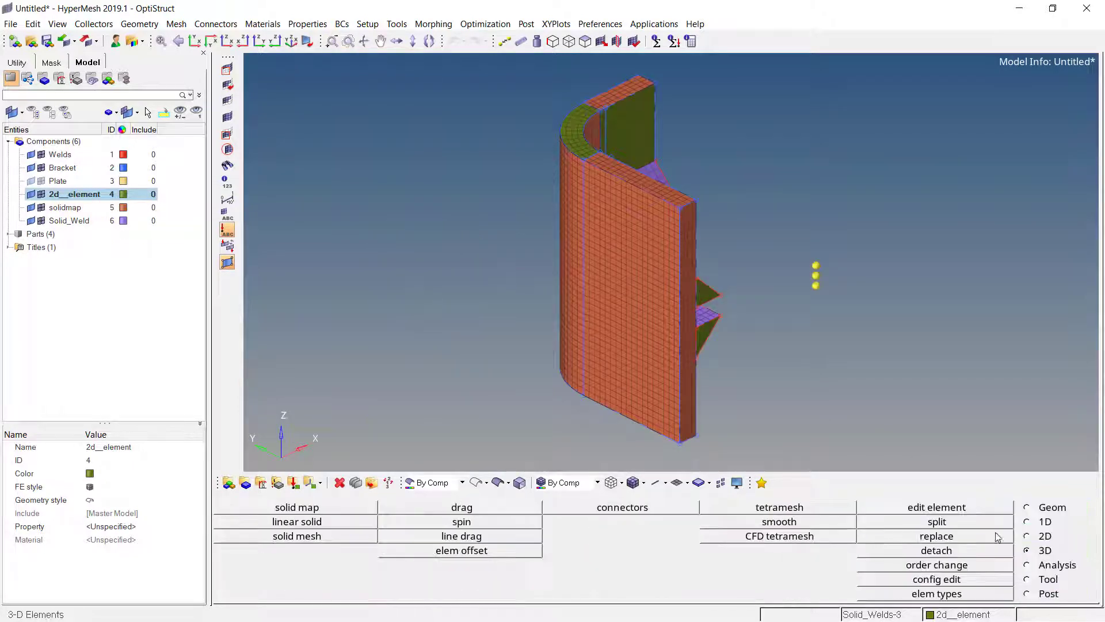
Make the Bracket component current.
left_click(63, 168)
right_click(63, 168)
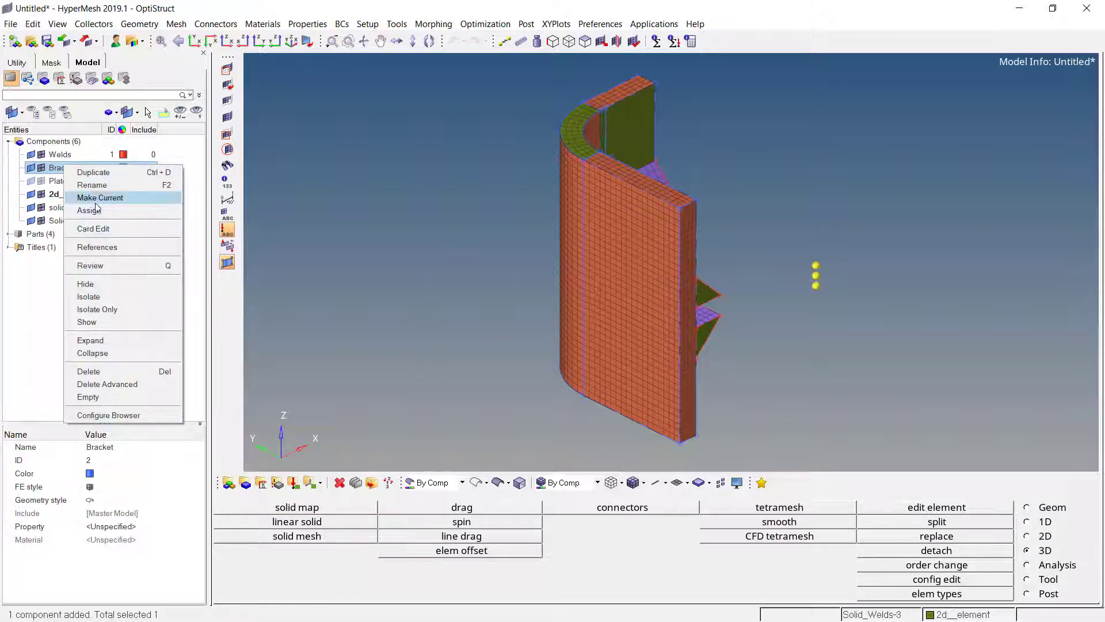
left_click(99, 199)
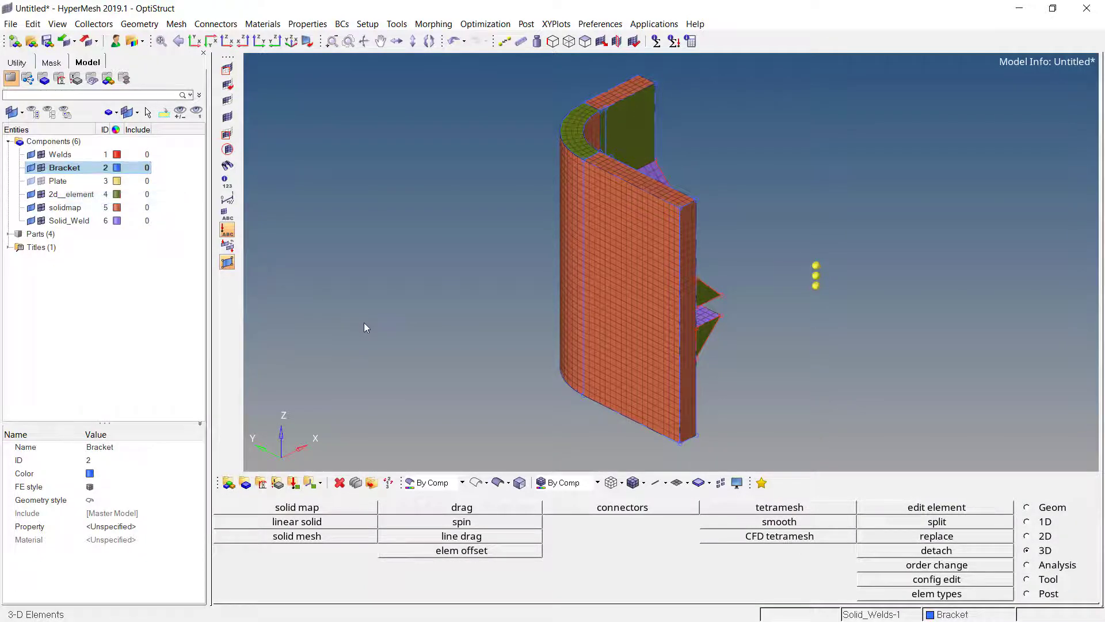
Move all elements of the solidmap component into the Bracket component.
key("shift+F11")
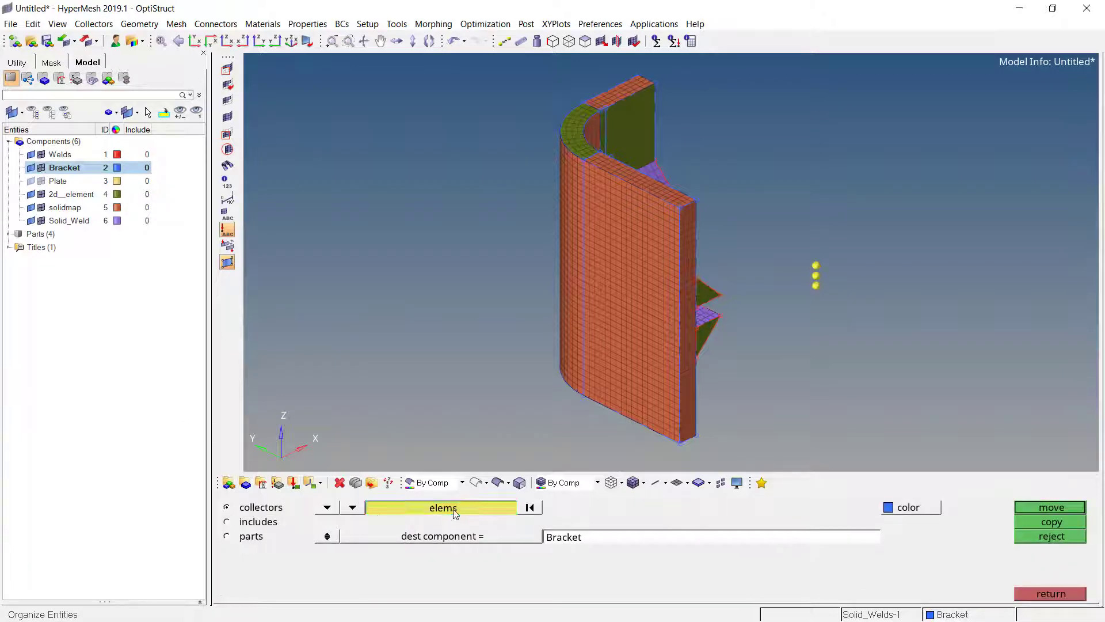
left_click(442, 505)
left_click(308, 580)
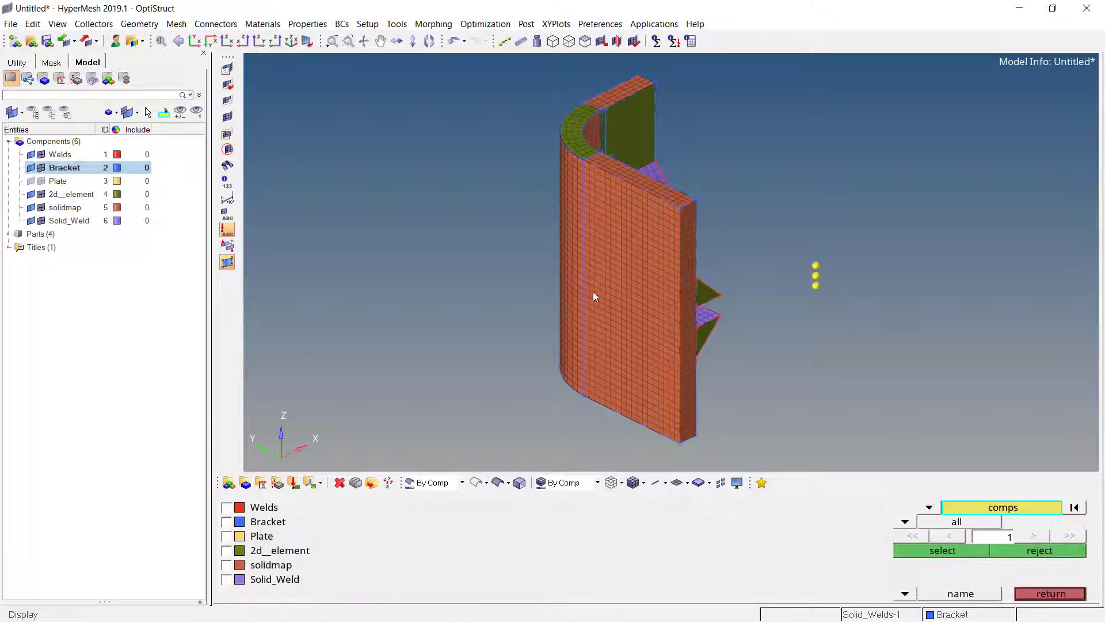
left_click(572, 348)
left_click(1073, 509)
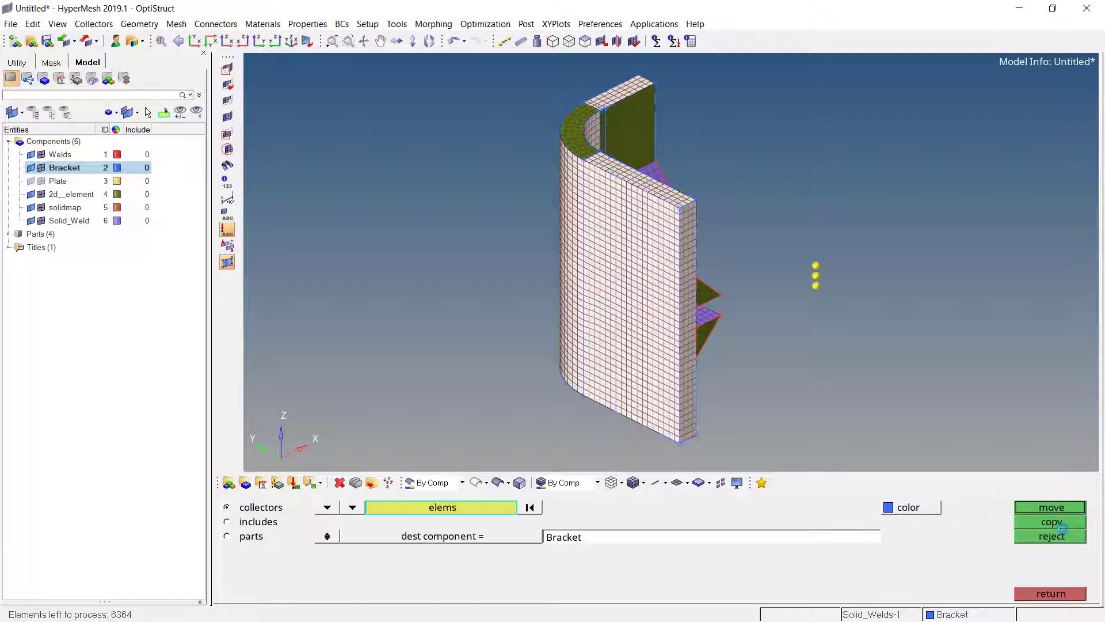
Isolate the Welds, Bracket and Solid_Weld components in the display.
left_click(1050, 594)
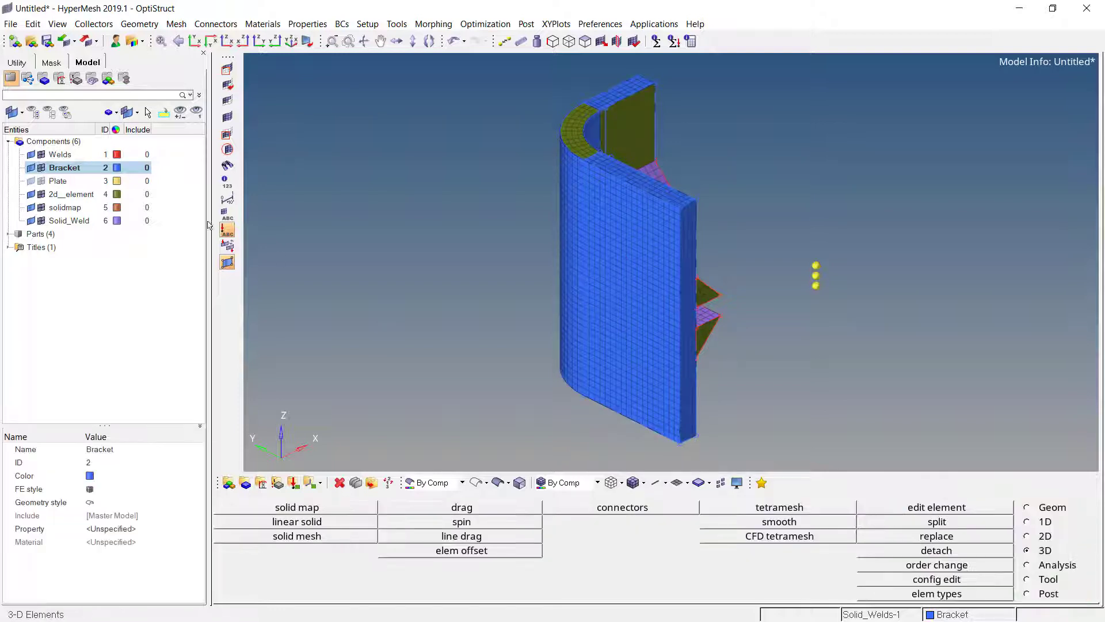
left_click(73, 157)
left_click(71, 167, "ctrl")
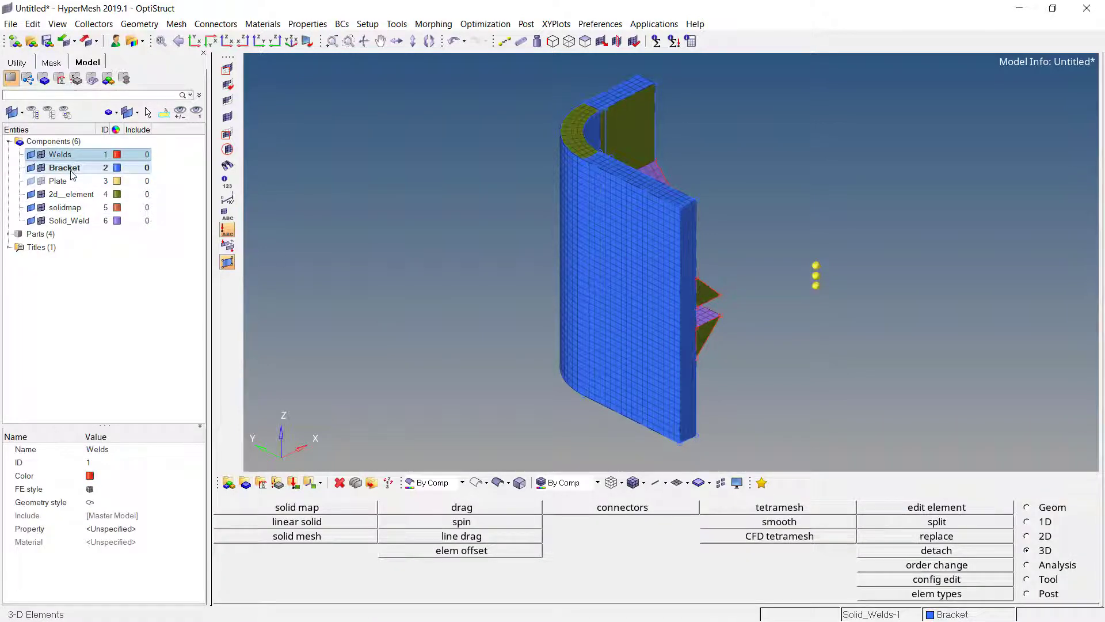
left_click(70, 222, "ctrl")
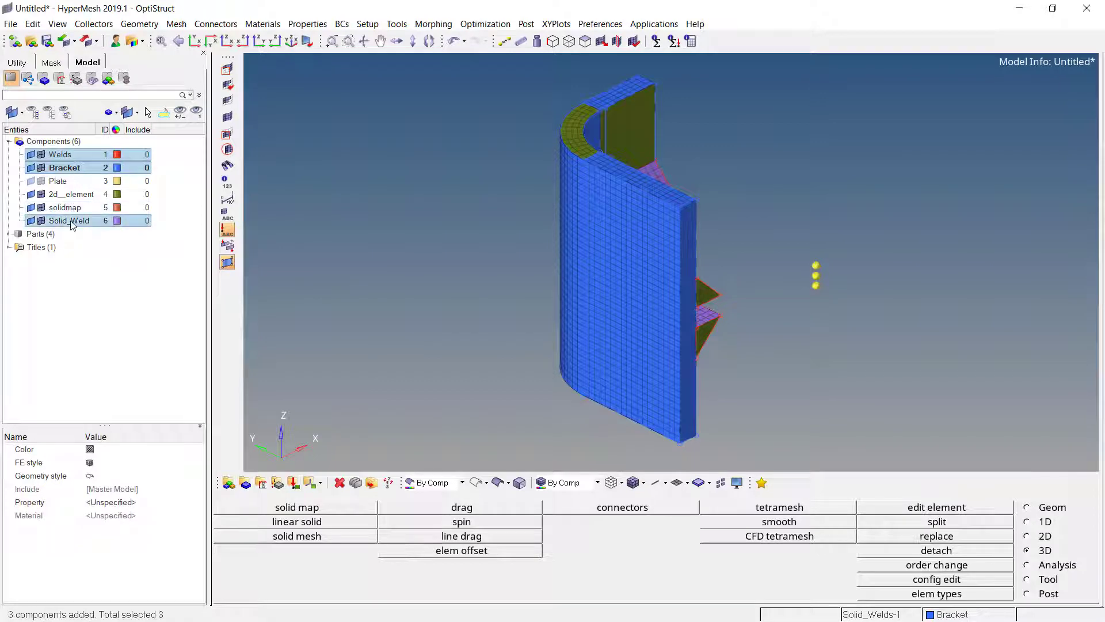
right_click(72, 225)
left_click(92, 340)
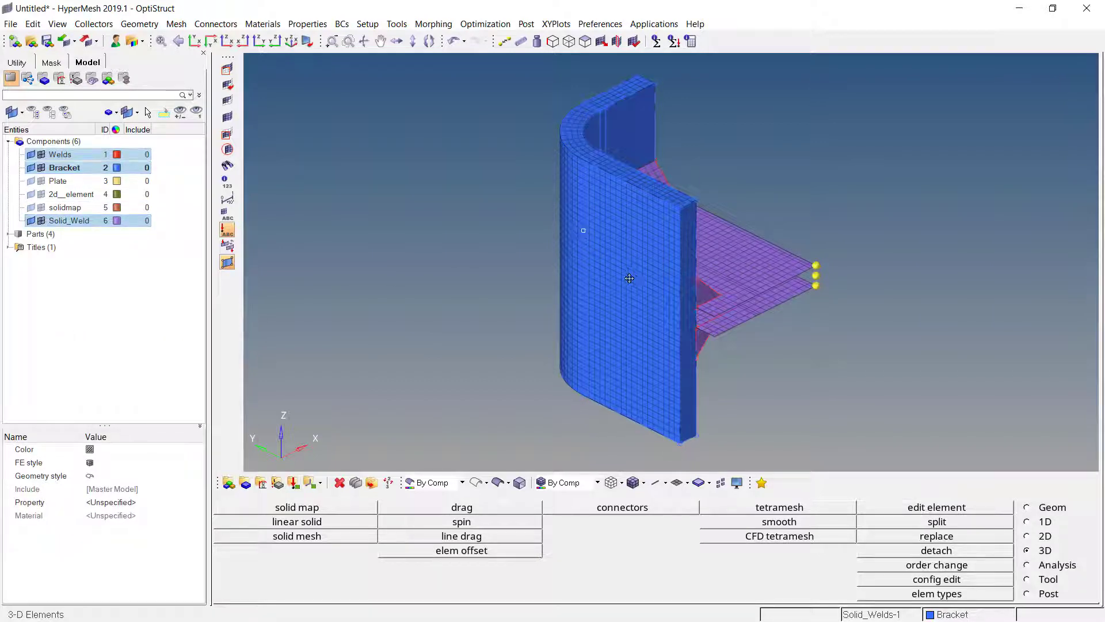
Show the elements of the Plate component together with the bracket and welds.
left_click_drag(585, 232, 421, 212, "ctrl")
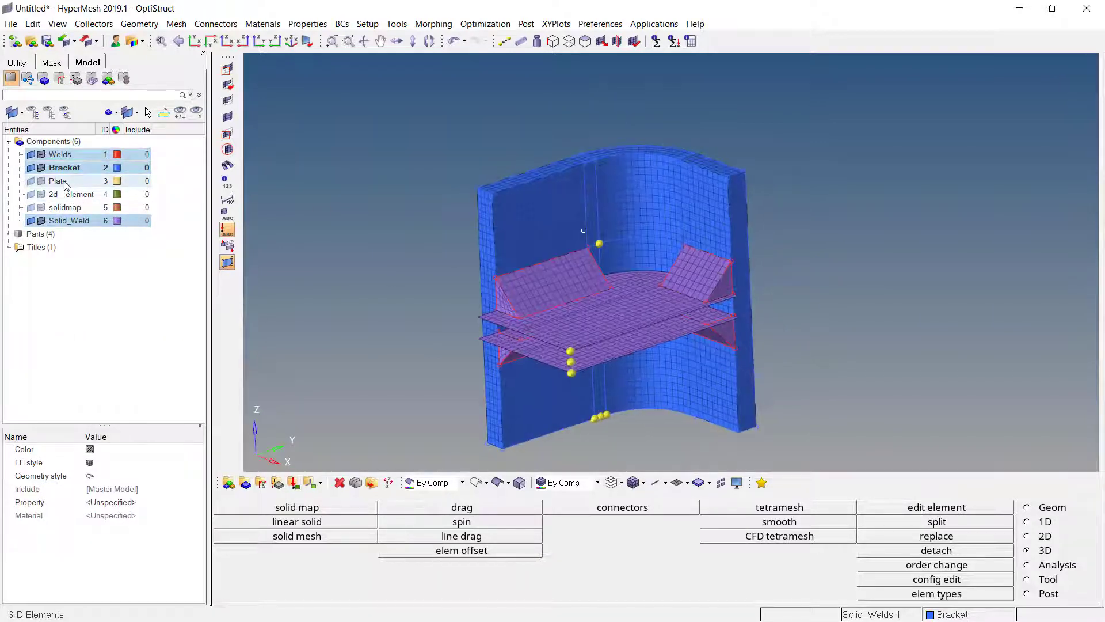
left_click(46, 182)
left_click(42, 181)
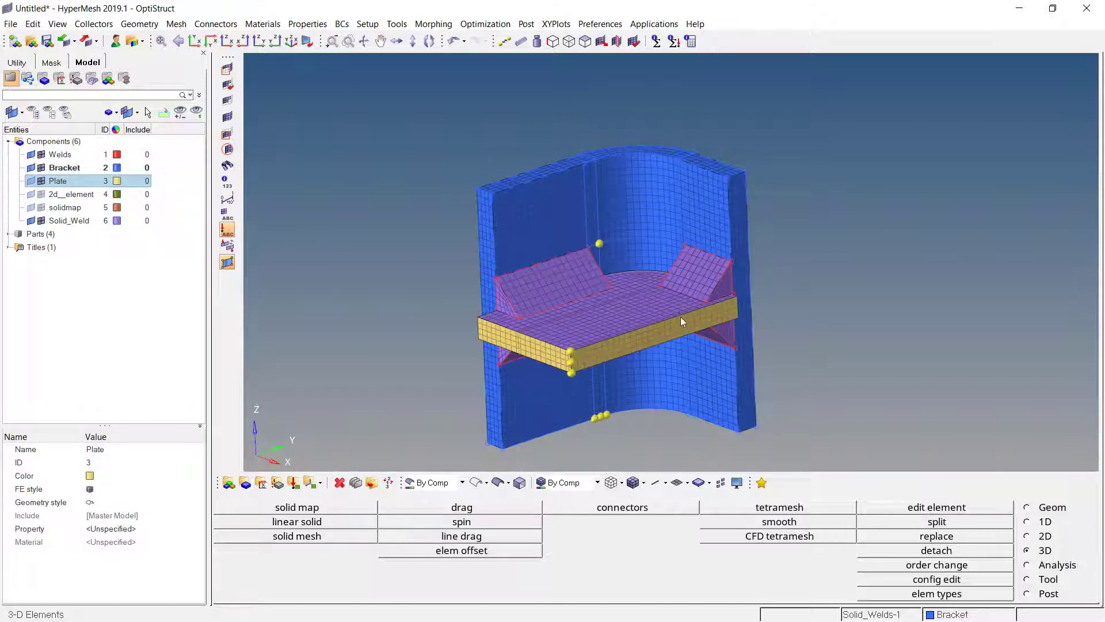
Mask all 2D elements in the displayed components.
left_click_drag(680, 317, 391, 238, "ctrl")
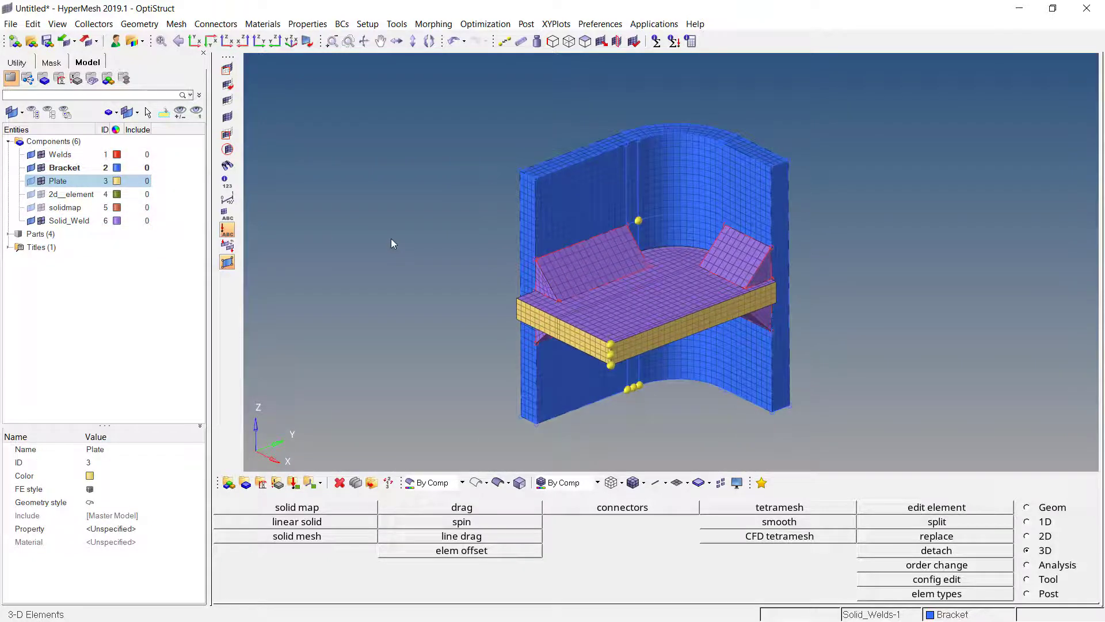
left_click(51, 65)
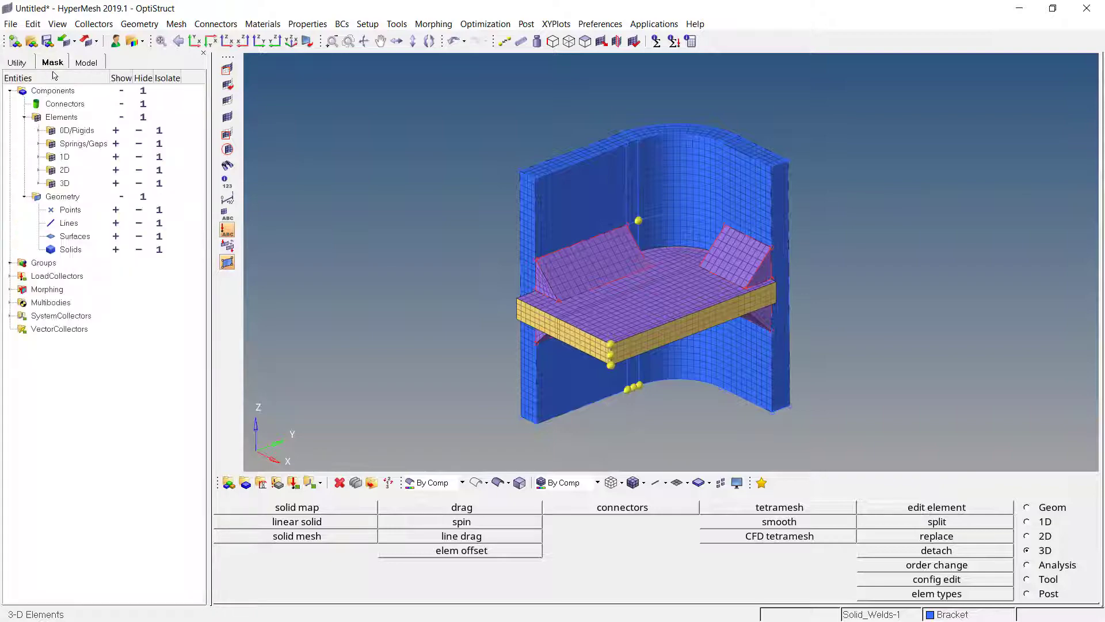
left_click(139, 171)
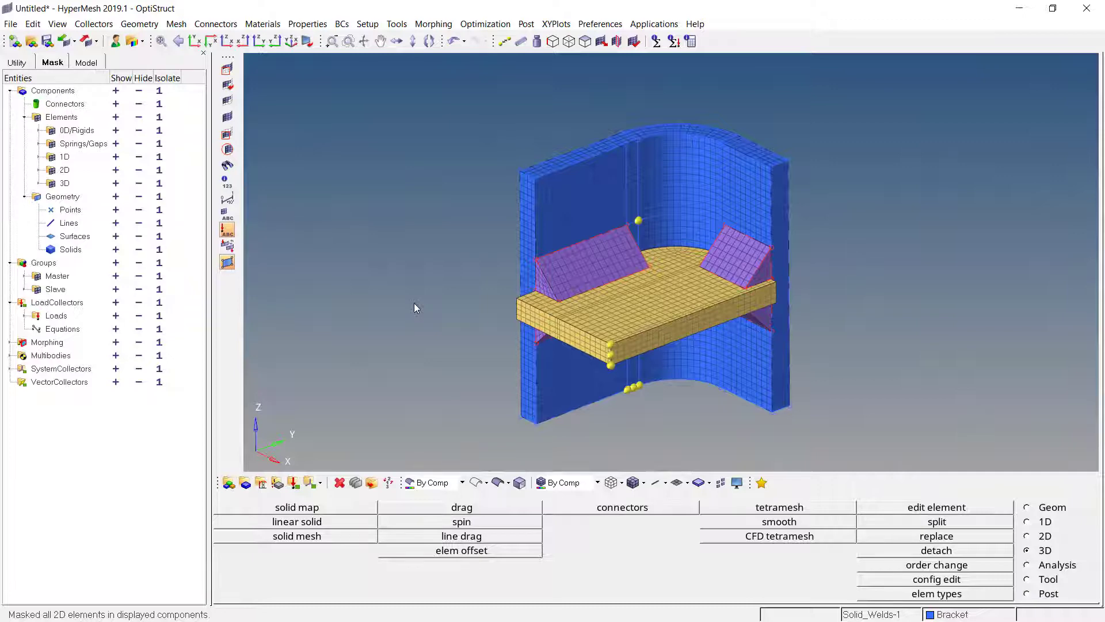
Find the nodes shared between the weld, bracket and plate components.
scroll(565, 268, "up", 5)
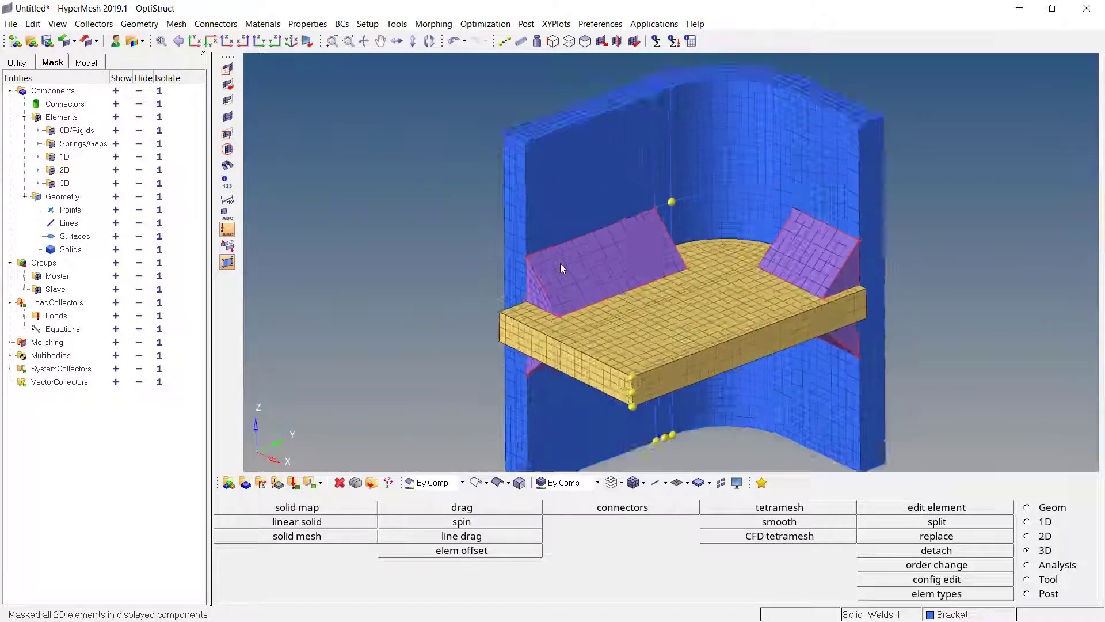
scroll(548, 281, "down", 4)
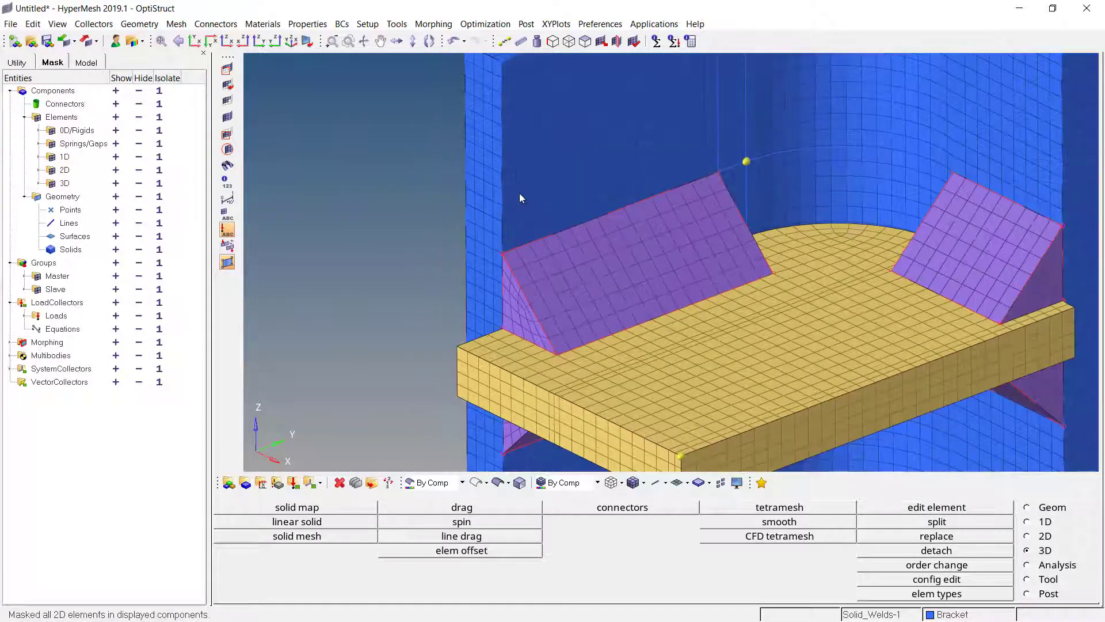
left_click_drag(518, 195, 502, 253, "ctrl")
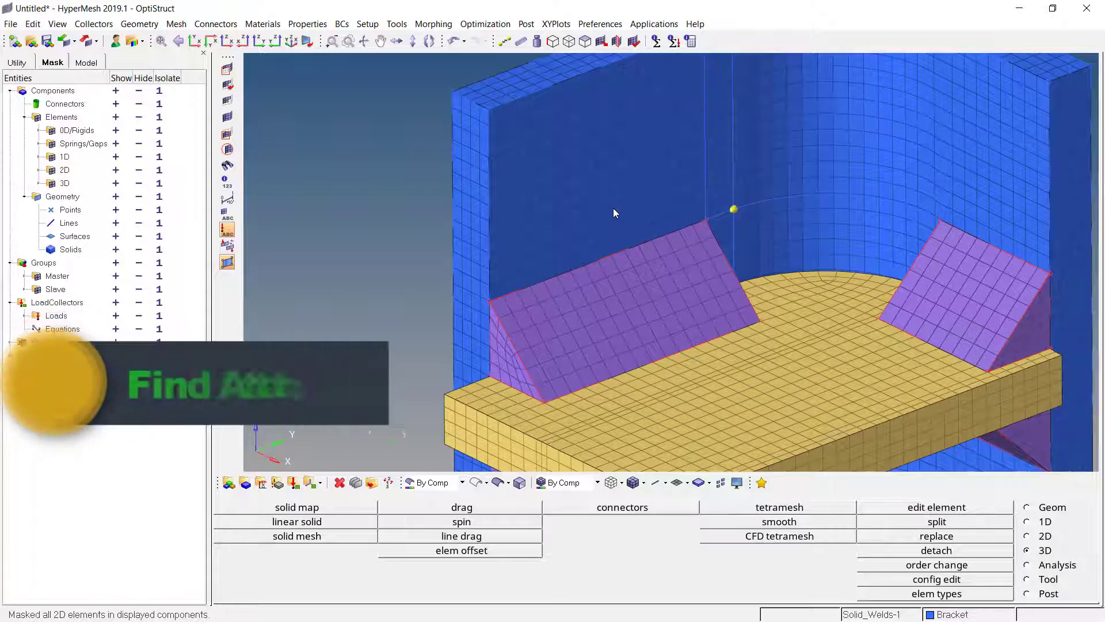
key("shift+F5")
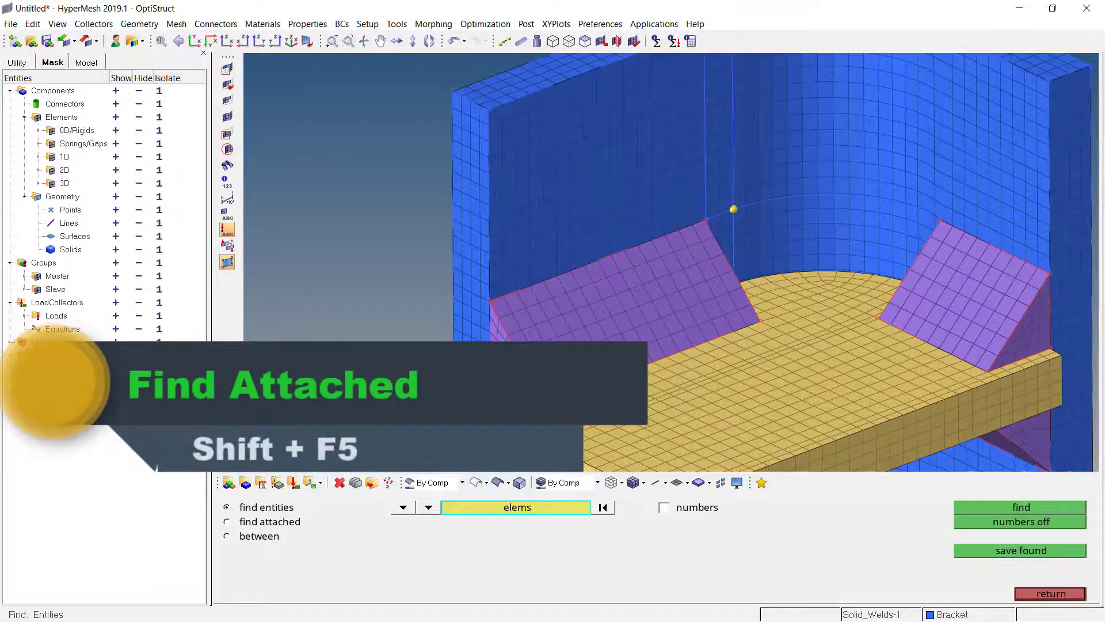
left_click(256, 537)
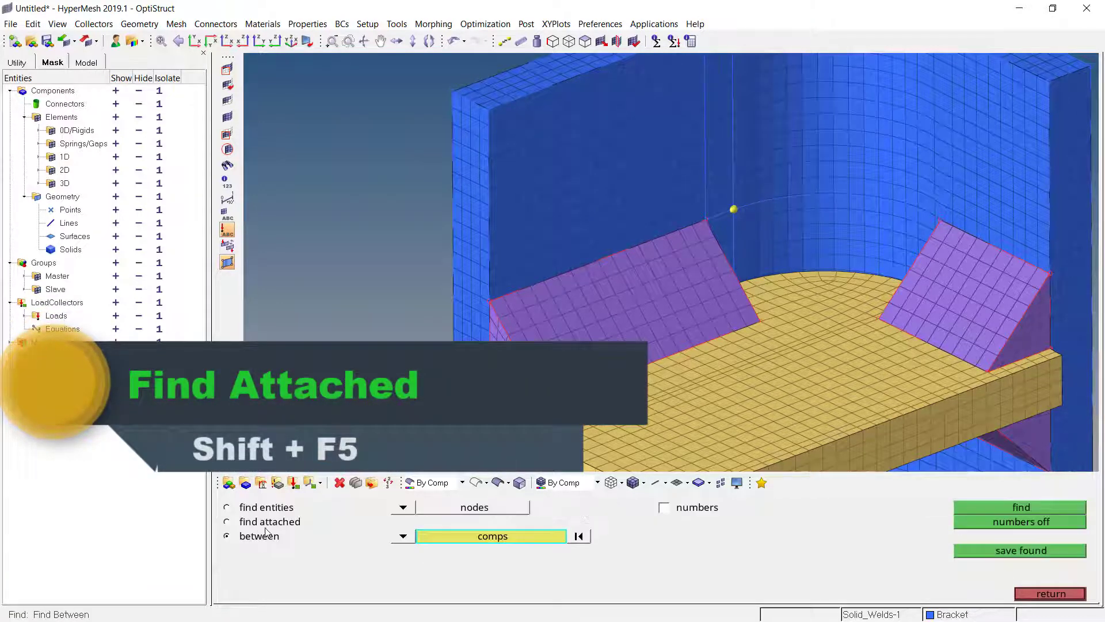
left_click(616, 309)
left_click(527, 181)
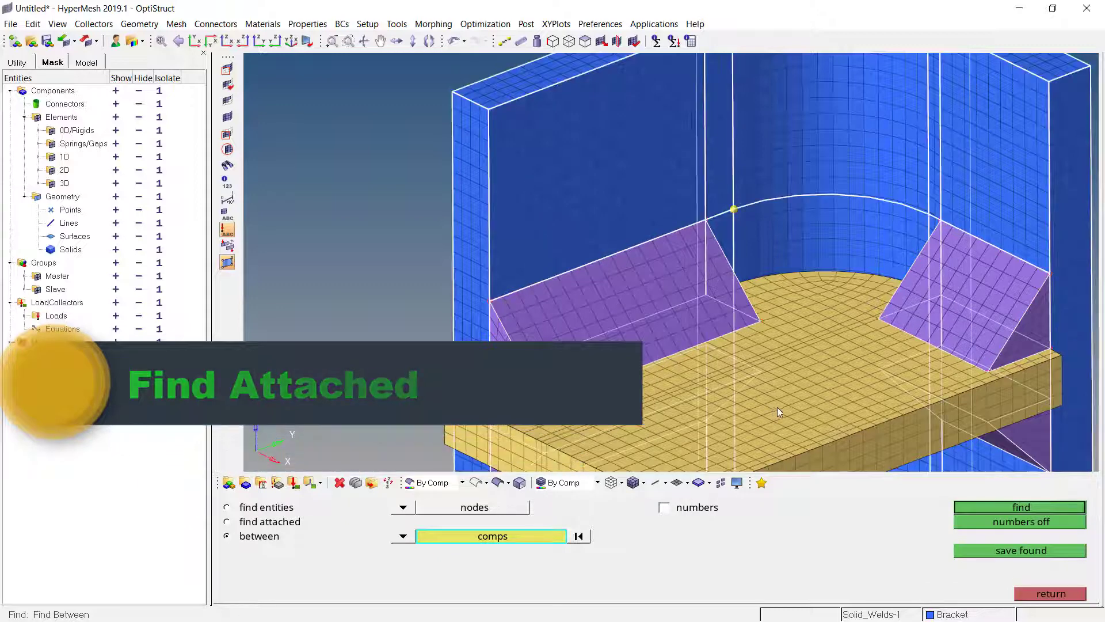
scroll(675, 399, "down", 3, "ctrl")
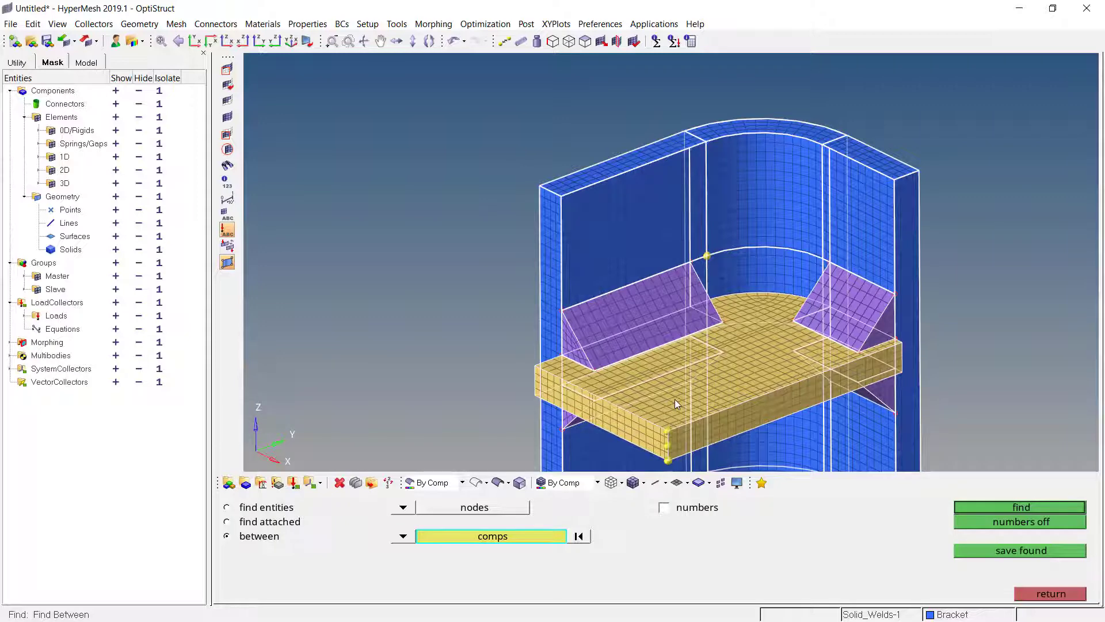
left_click(999, 507)
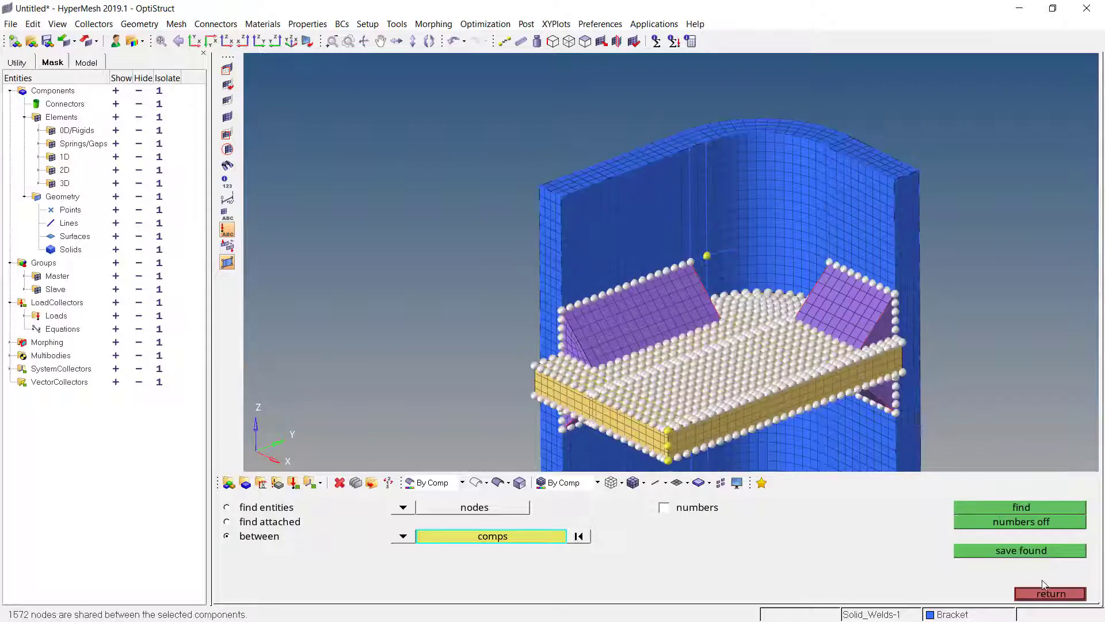
left_click(1046, 596)
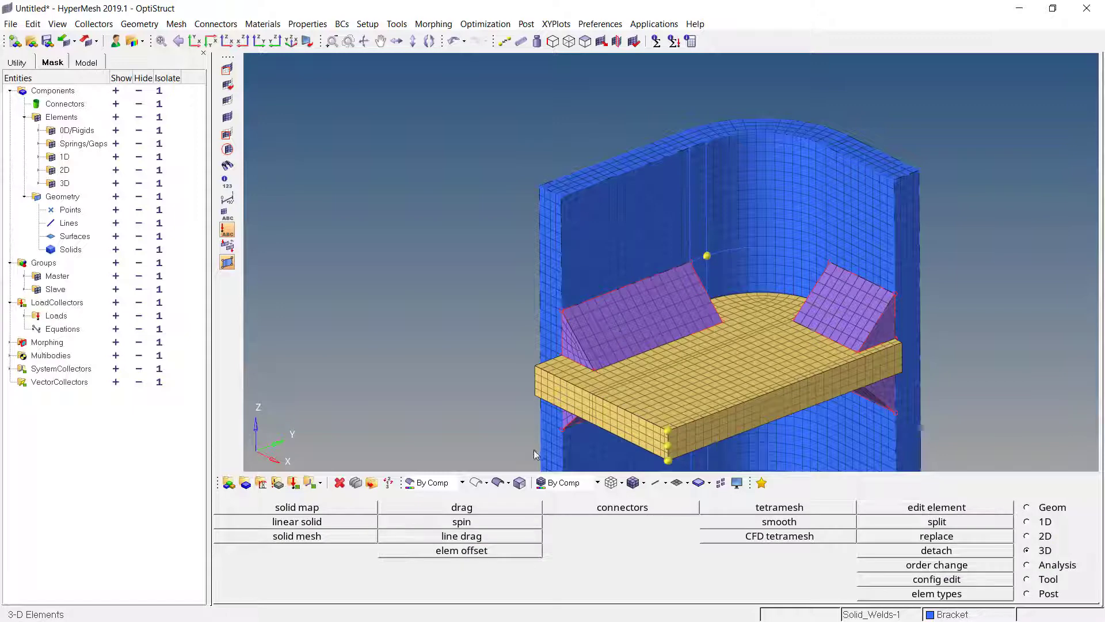
Find the shared nodes between the three components again and examine connectivity at the weld, plate and bracket interfaces.
key("shift+F5")
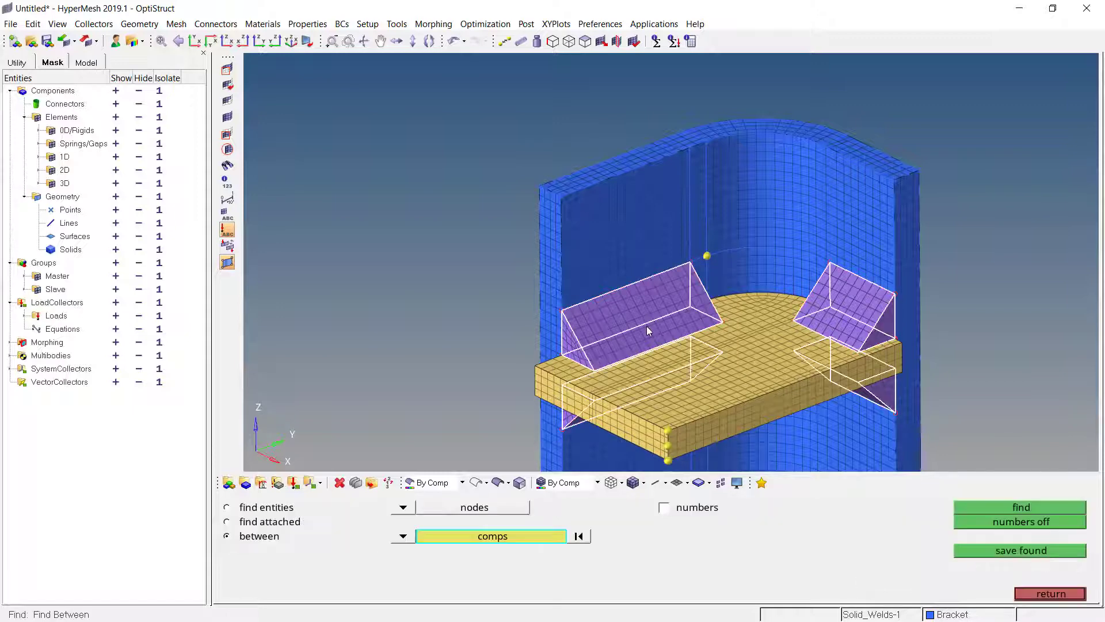
left_click(1001, 507)
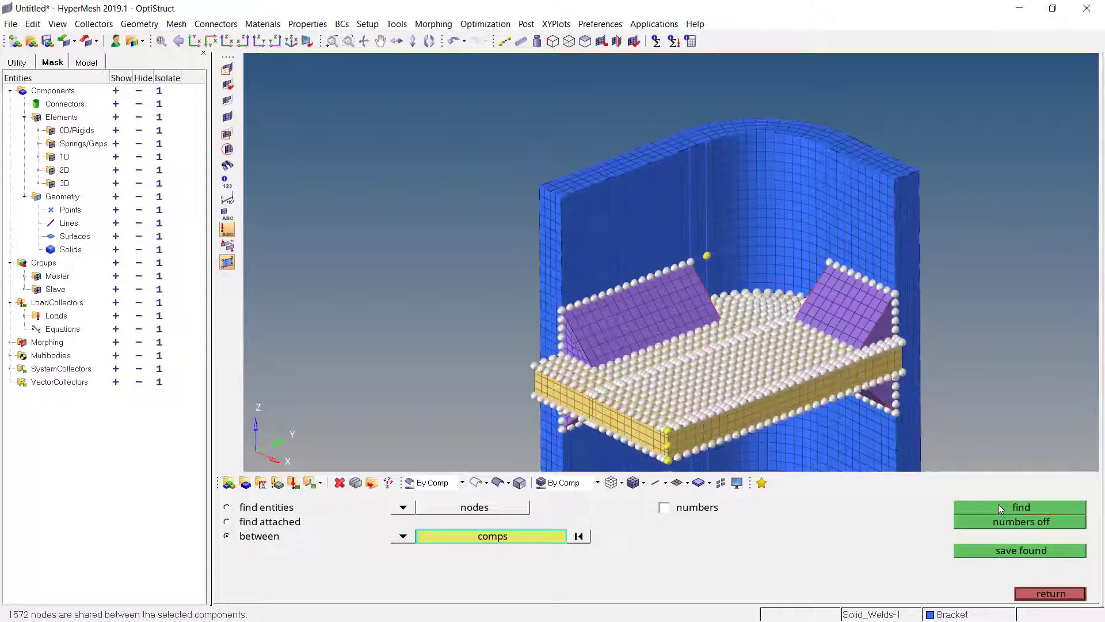
scroll(592, 371, "up", 2)
scroll(593, 375, "up", 3)
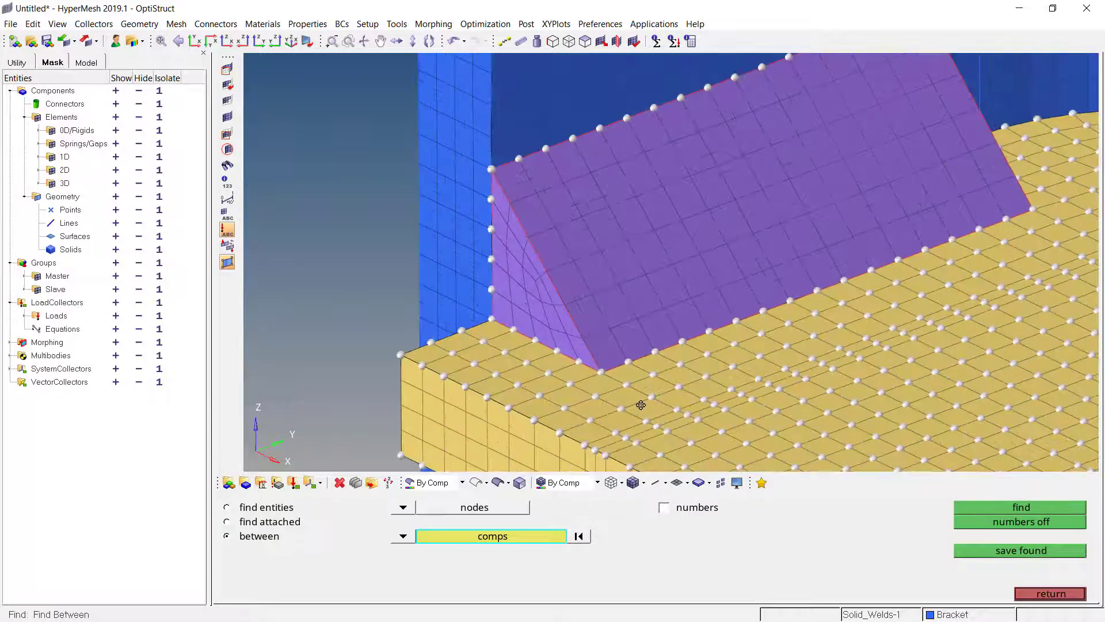
scroll(641, 405, "down", 1)
key("f")
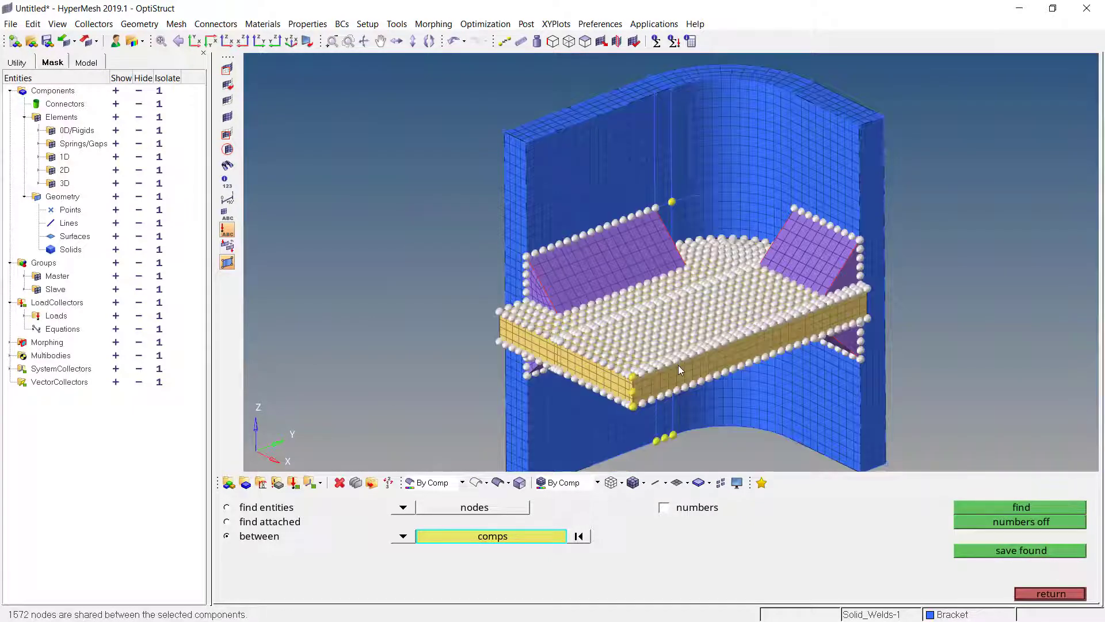
scroll(576, 282, "up", 5)
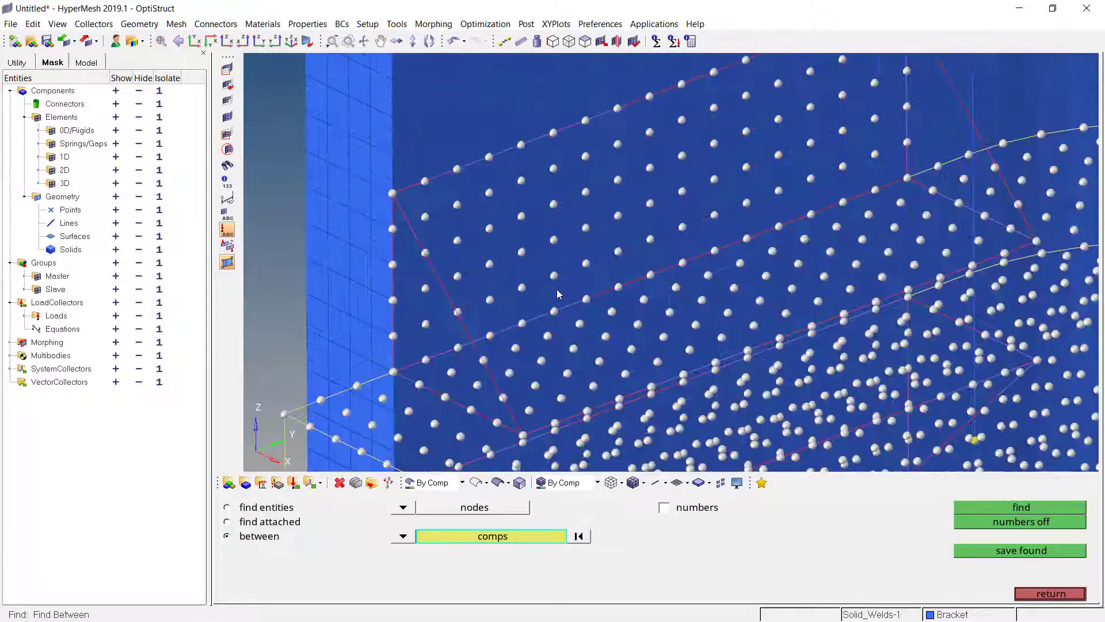
left_click_drag(557, 289, 572, 320, "ctrl")
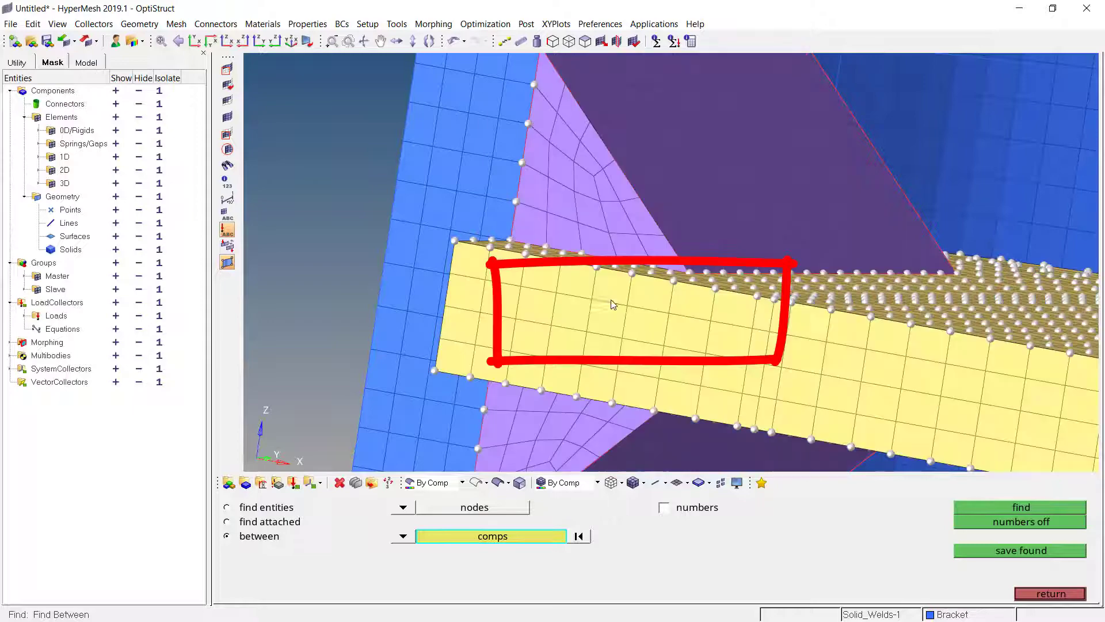
mouse_move(596, 295)
left_mouse_down("ctrl")
mouse_move(537, 255)
mouse_move(565, 316)
mouse_move(558, 291)
mouse_move(624, 291)
mouse_move(514, 299)
mouse_move(458, 282)
mouse_move(541, 239)
left_mouse_up("ctrl")
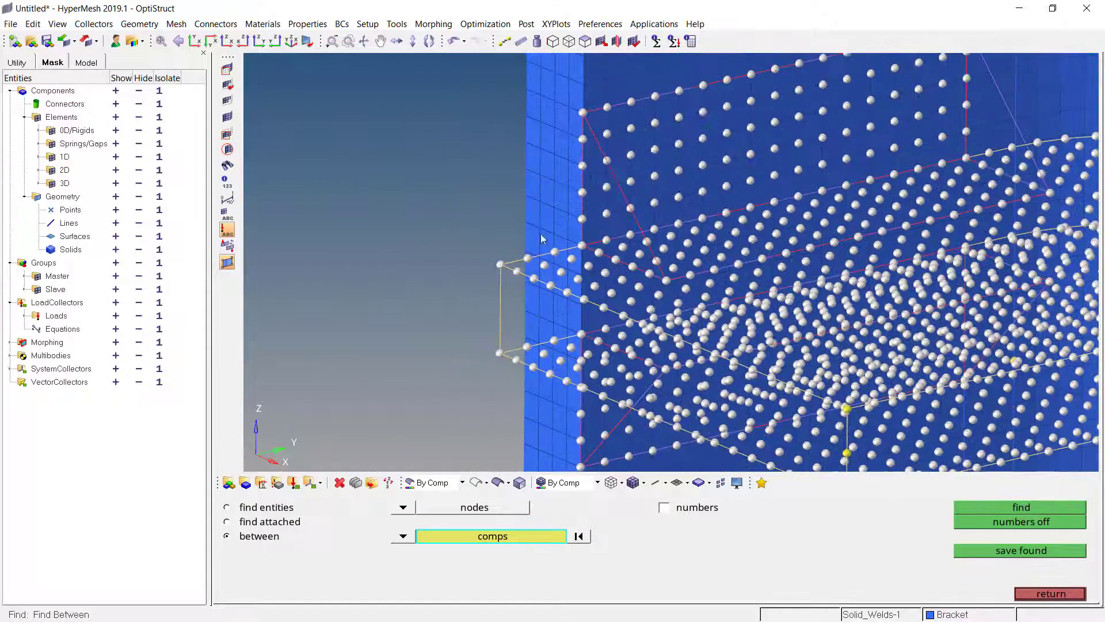
left_click_drag(614, 207, 665, 278, "ctrl")
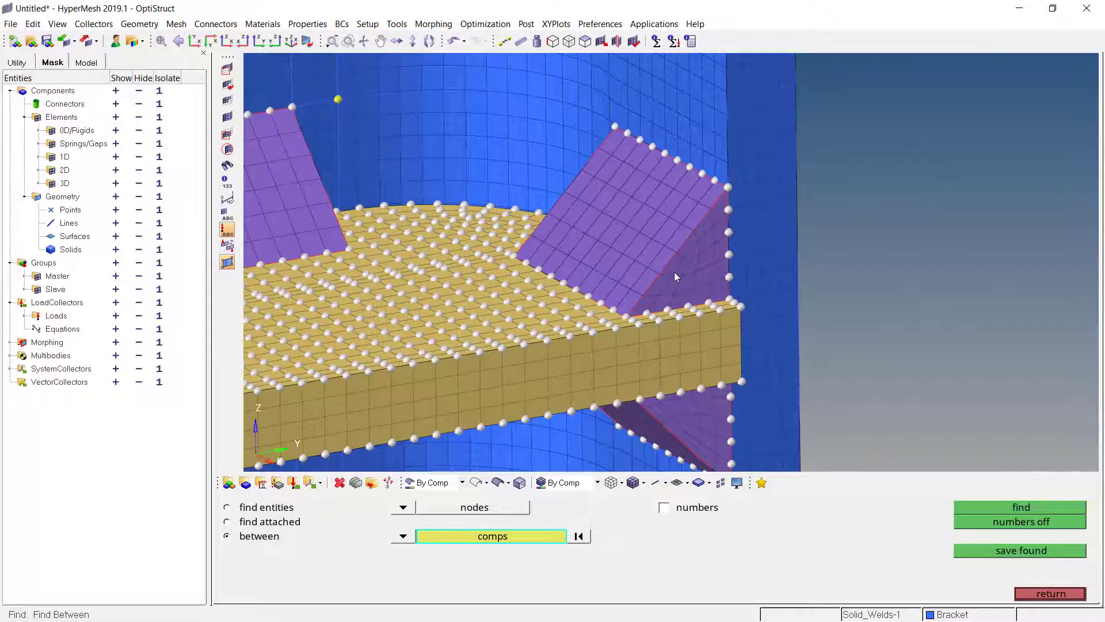
scroll(675, 271, "down", 5)
left_click_drag(725, 313, 707, 280, "ctrl")
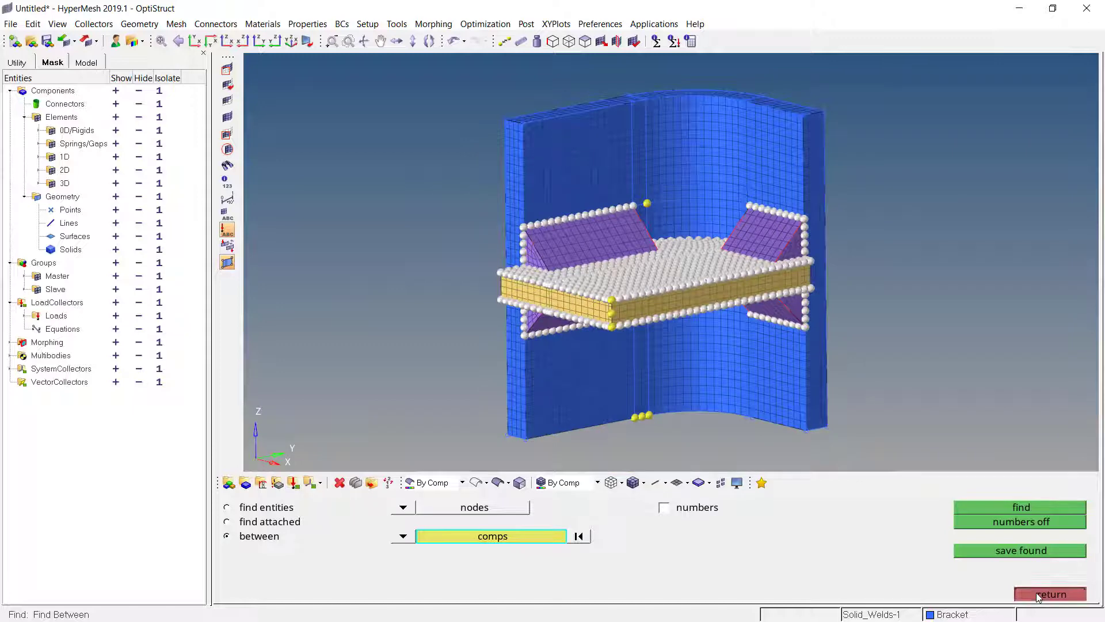
left_click(1037, 593)
scroll(534, 259, "up", 4)
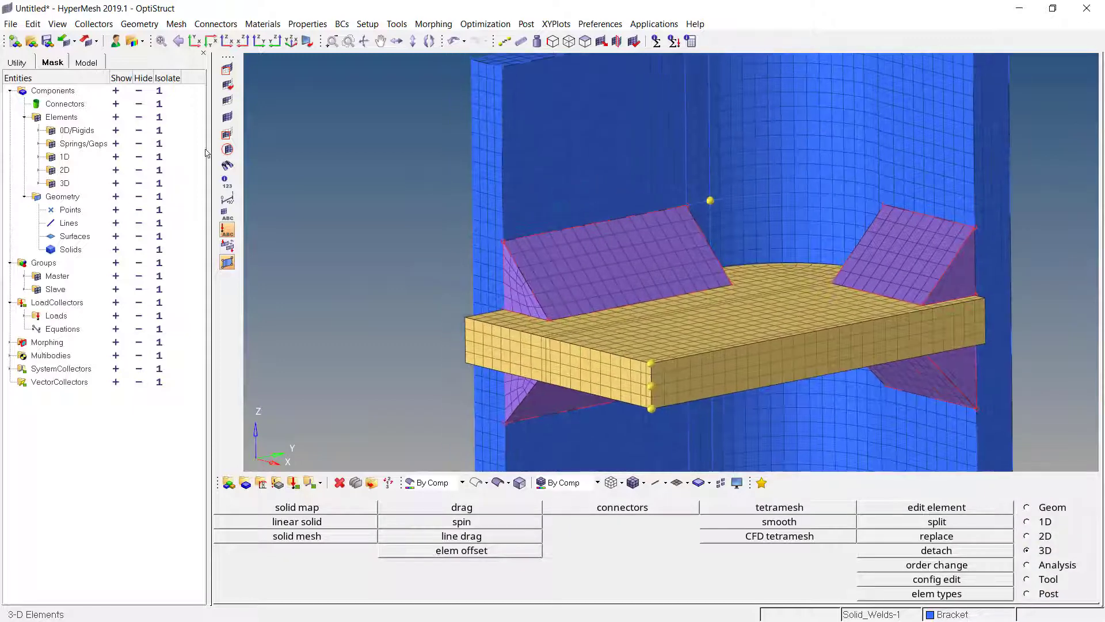
Isolate the Solid_Weld component by picking a weld in the model.
left_click(87, 62)
left_click(196, 113)
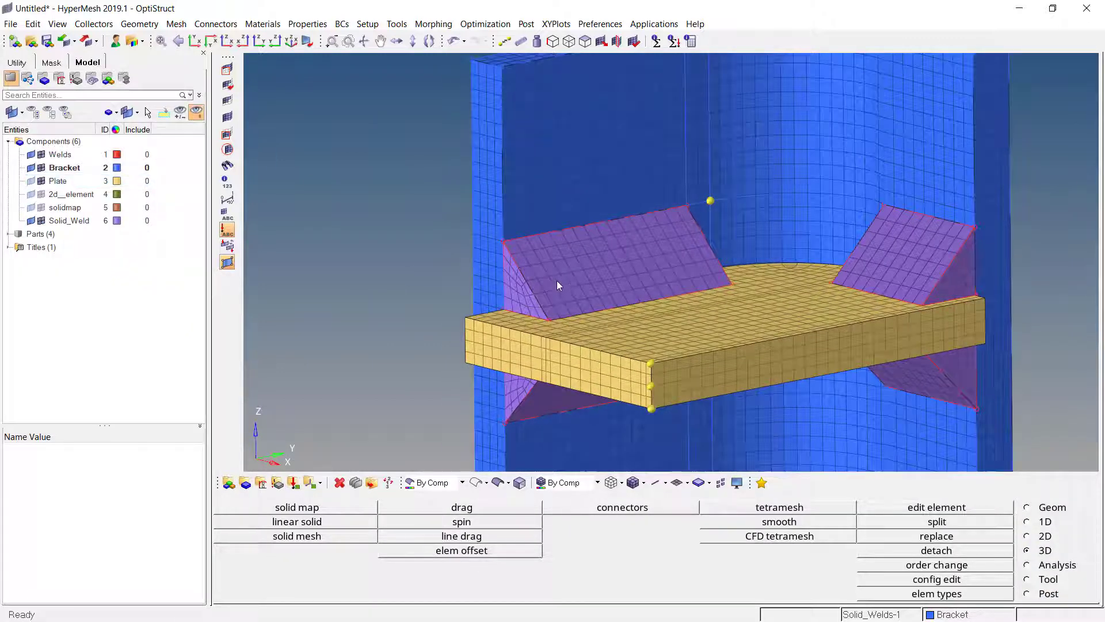
left_click(557, 271)
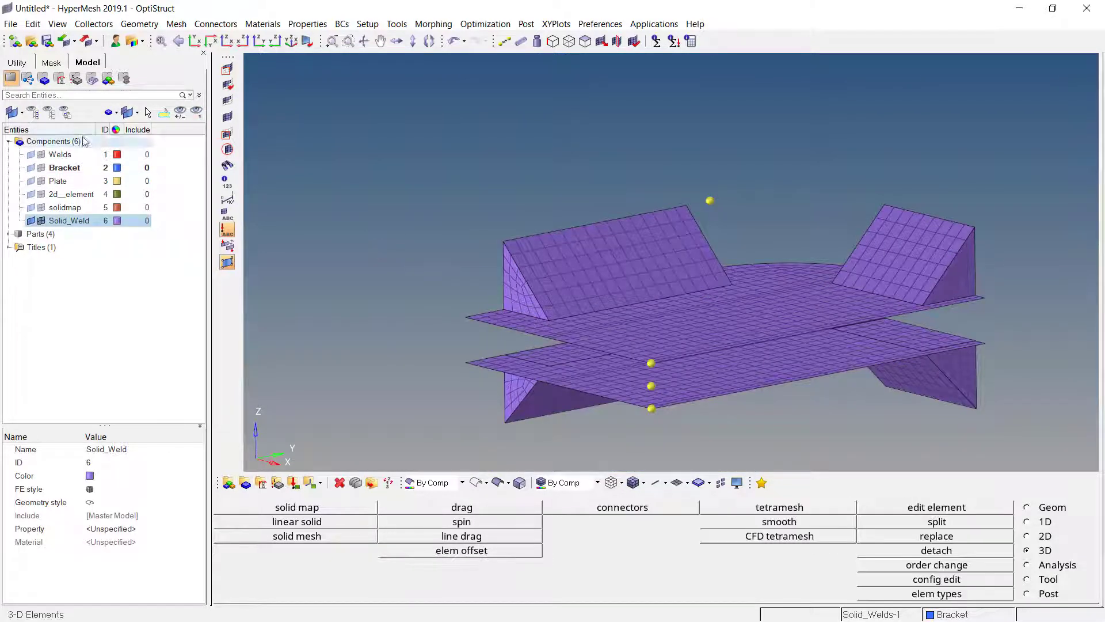
Turn on the element display for all components.
key("d")
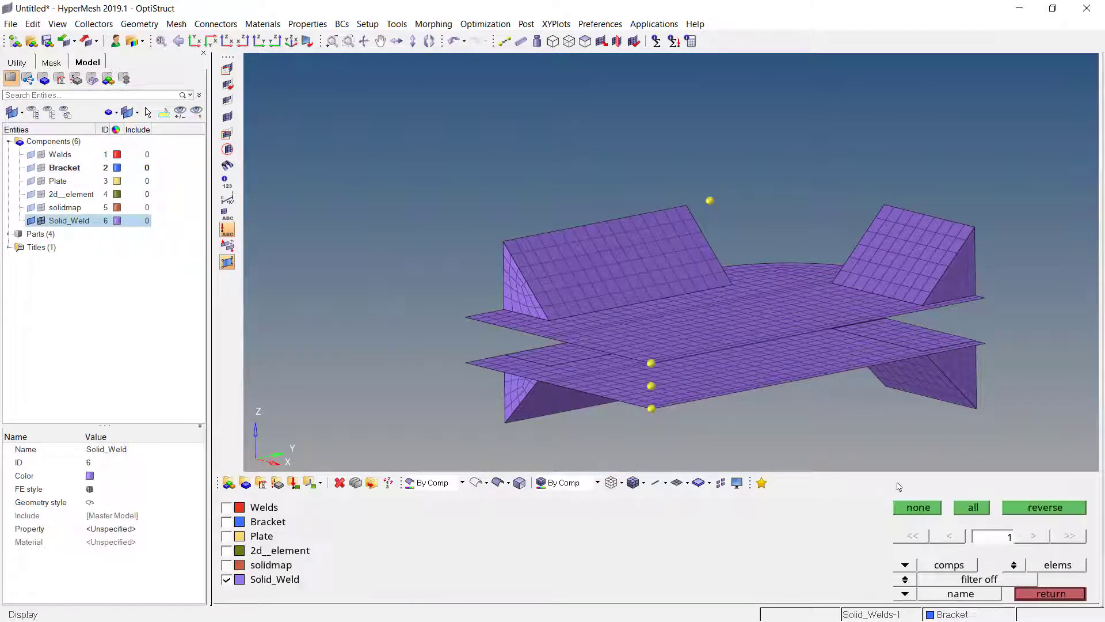
left_click(922, 507)
left_click(973, 507)
left_click(1049, 594)
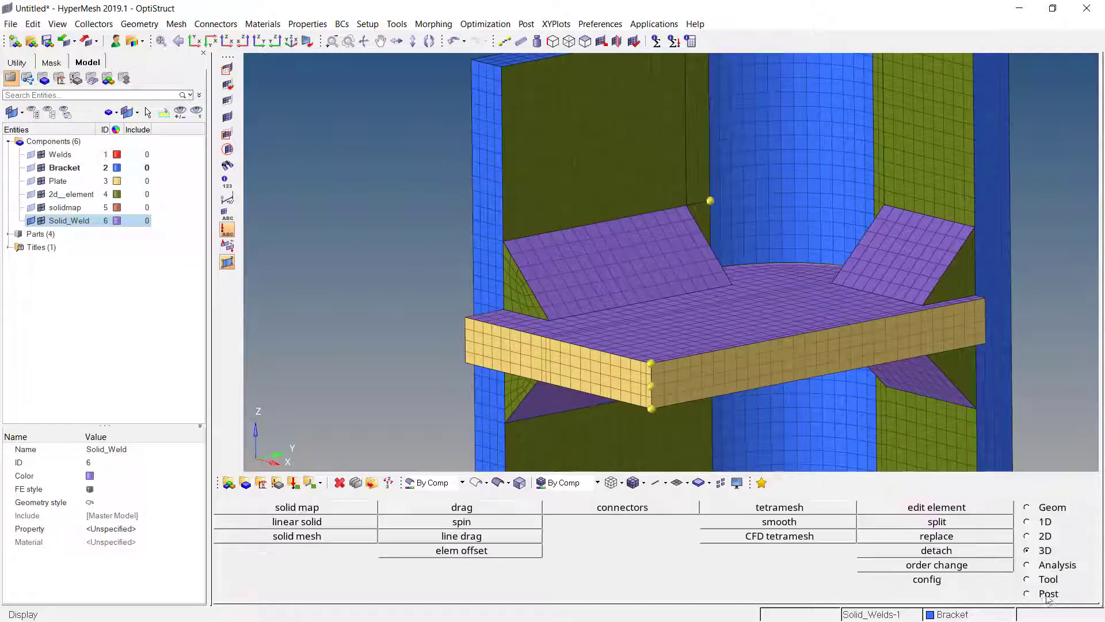
Mask all 3D elements so only the leftover 2D elements are displayed.
scroll(659, 316, "down", 2)
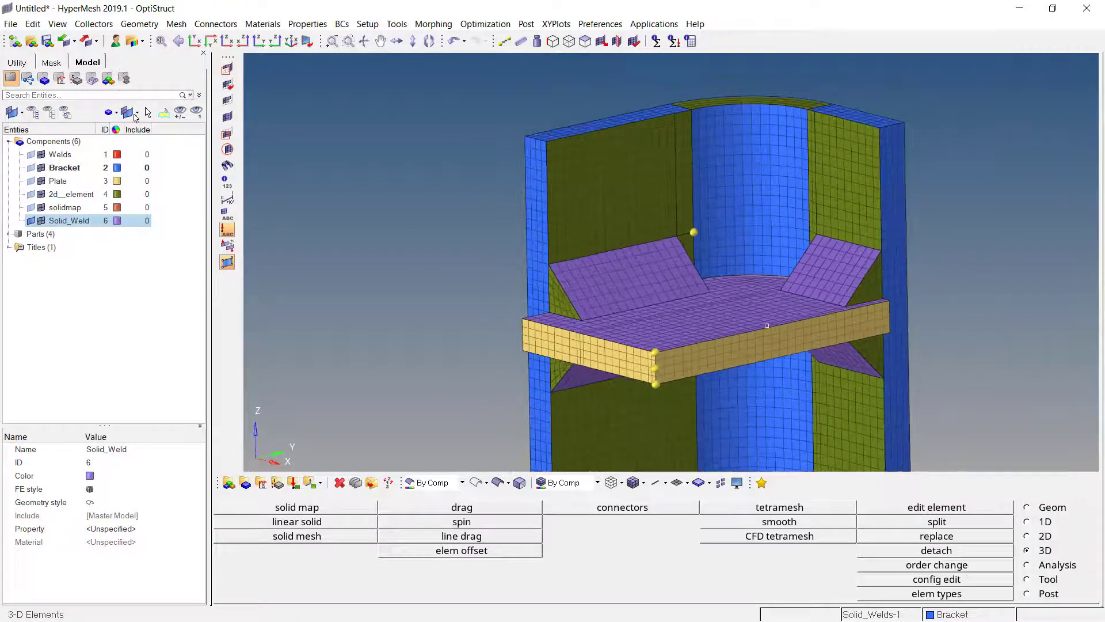
left_click(45, 65)
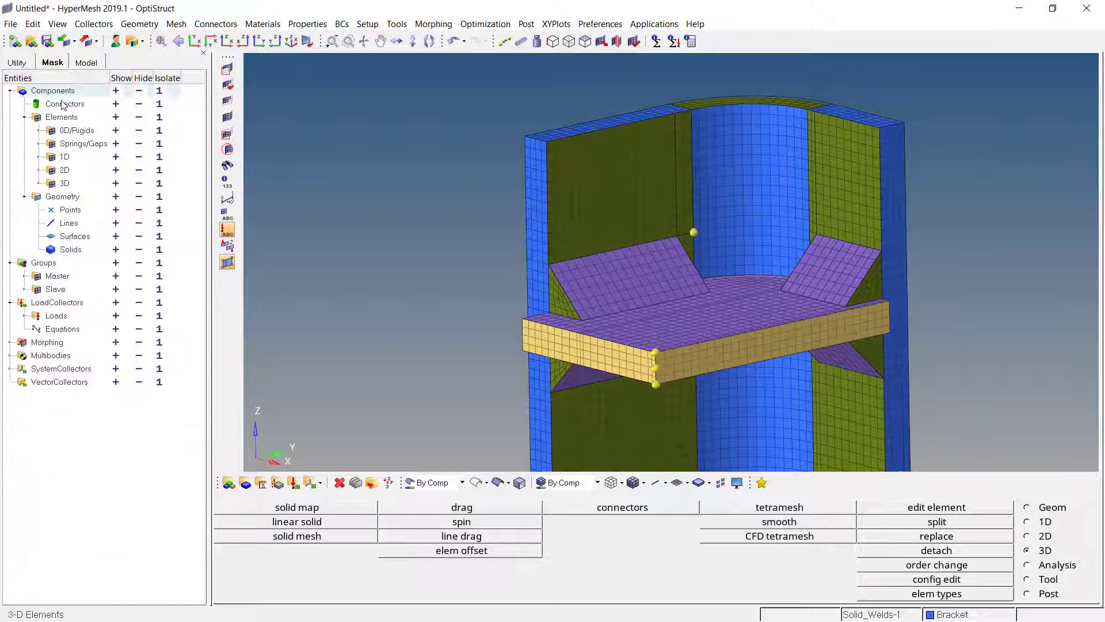
left_click(140, 184)
left_click(140, 183)
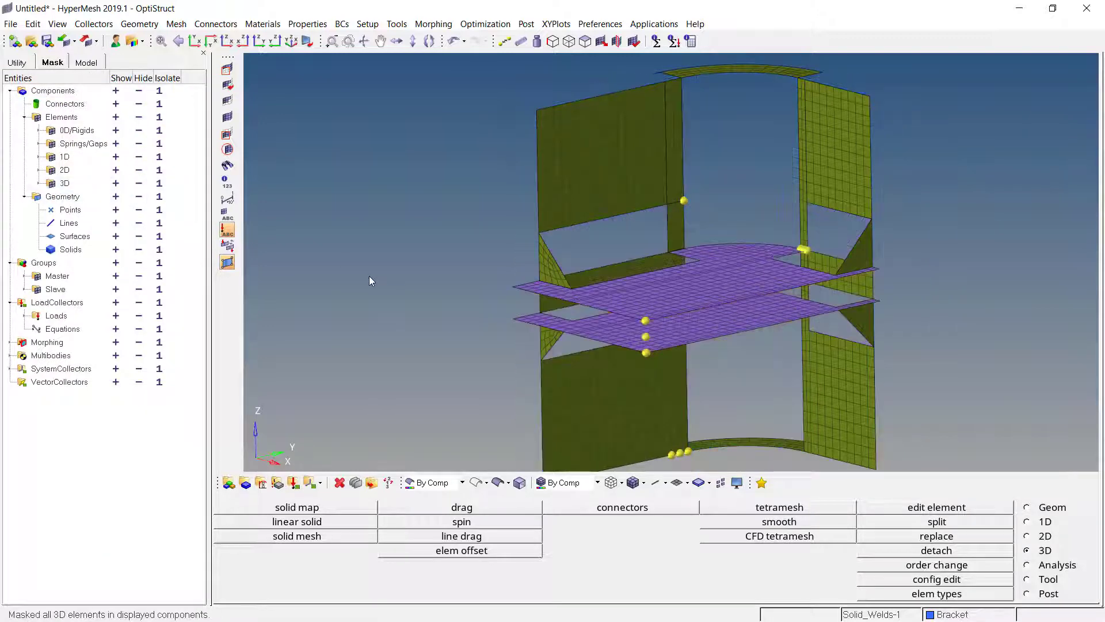
Delete all displayed leftover 2D elements from the model.
key("F2")
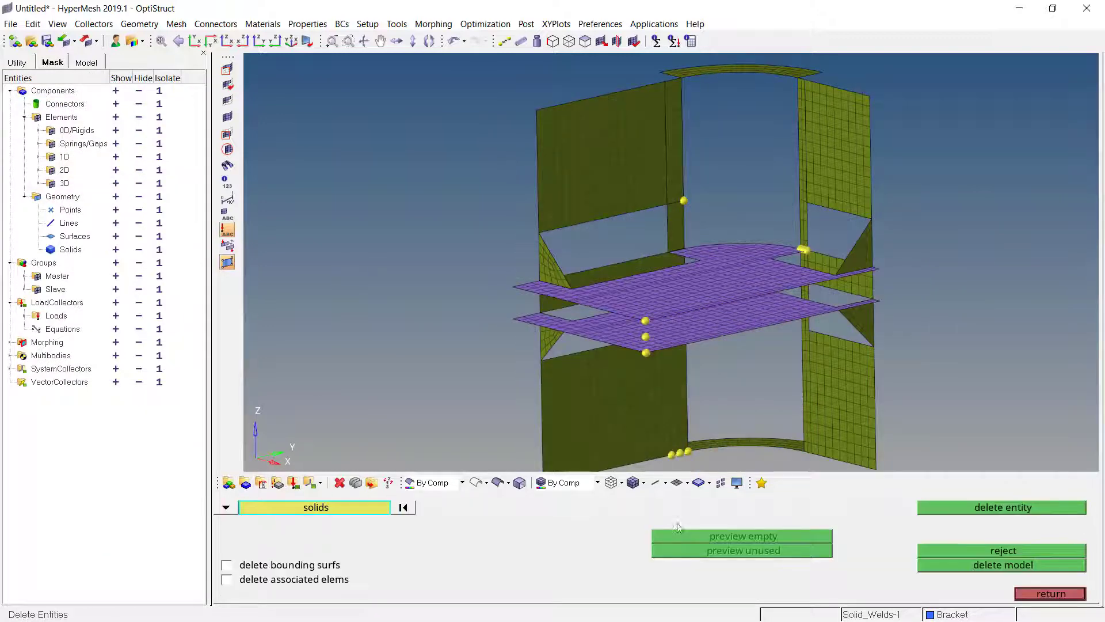
left_click(241, 510)
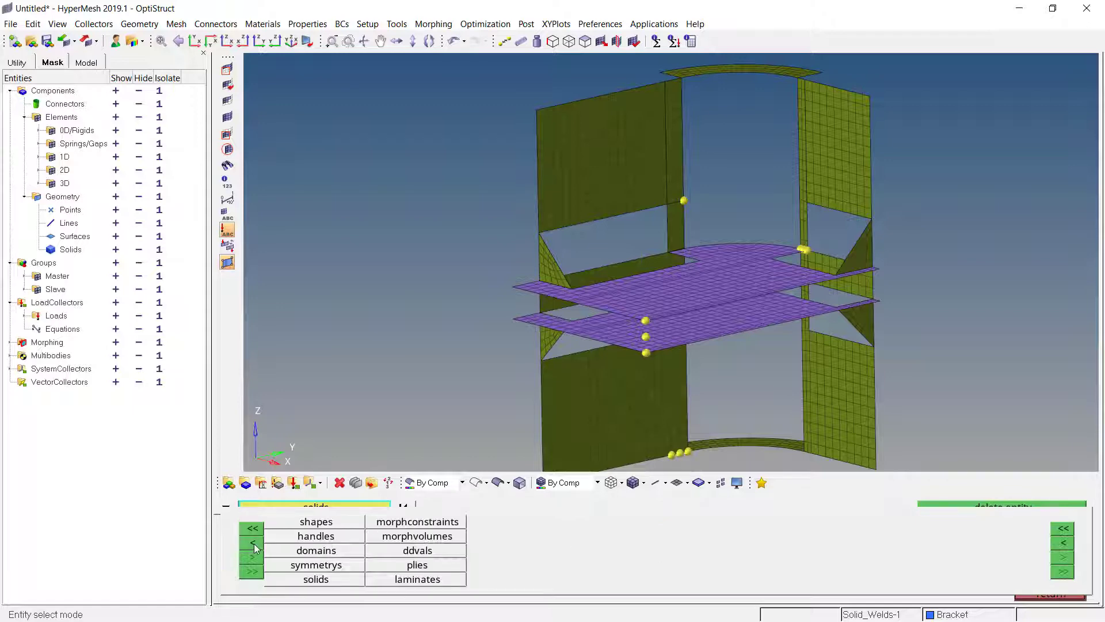
left_click(255, 544)
left_click(315, 523)
left_click(348, 509)
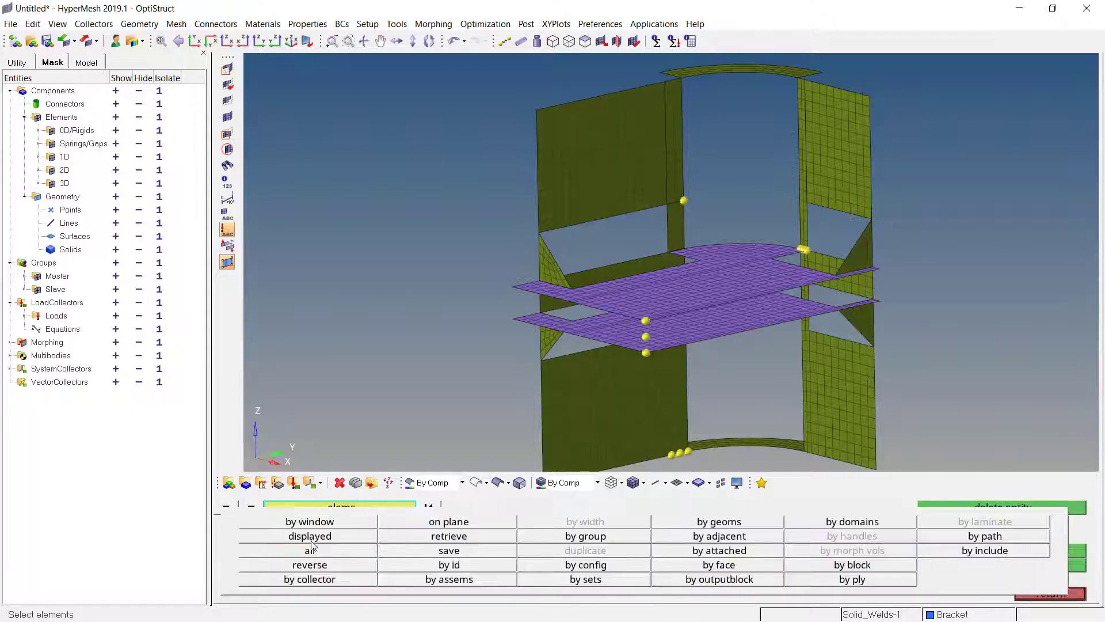
left_click(318, 537)
left_click(1052, 593)
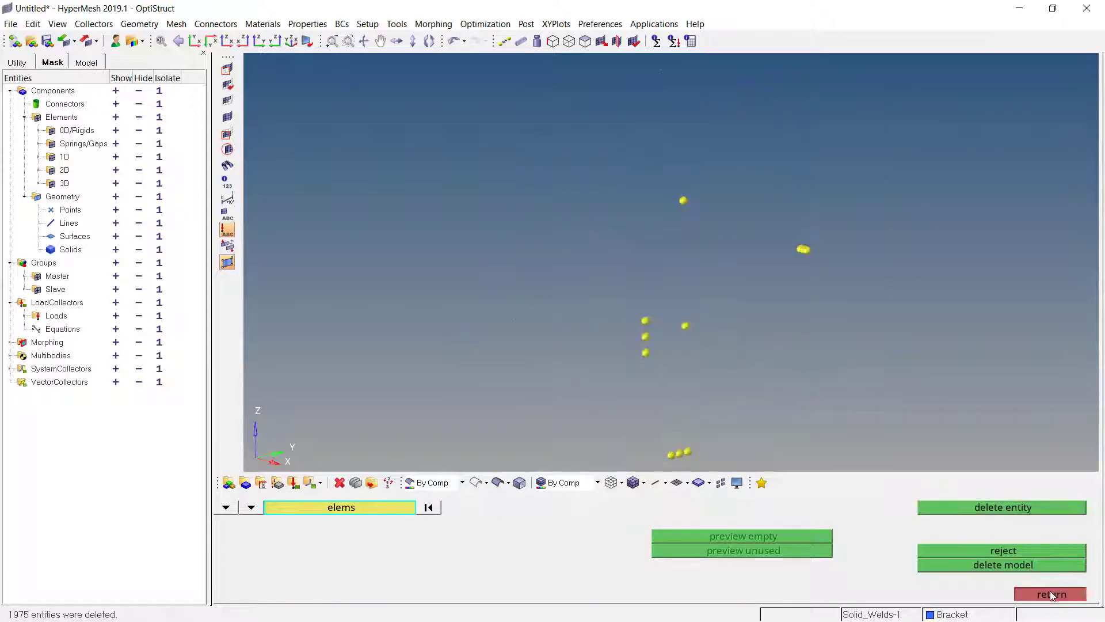
Clear all temporary nodes from the model.
key("F2")
left_click(1015, 553)
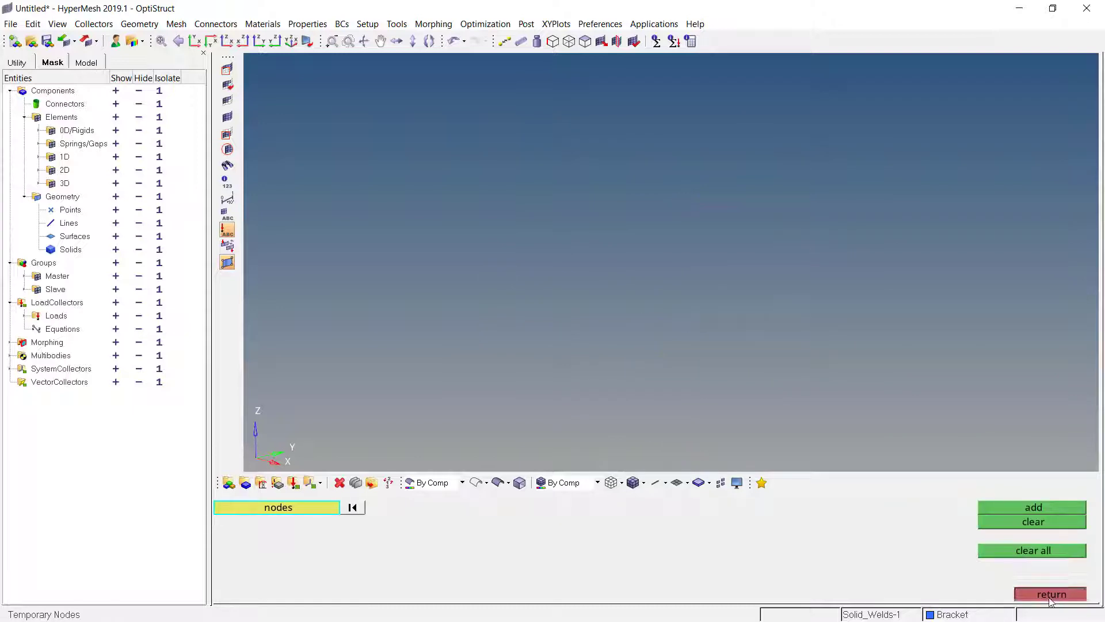
left_click(1051, 594)
Turn the element display back on for all components.
key("d")
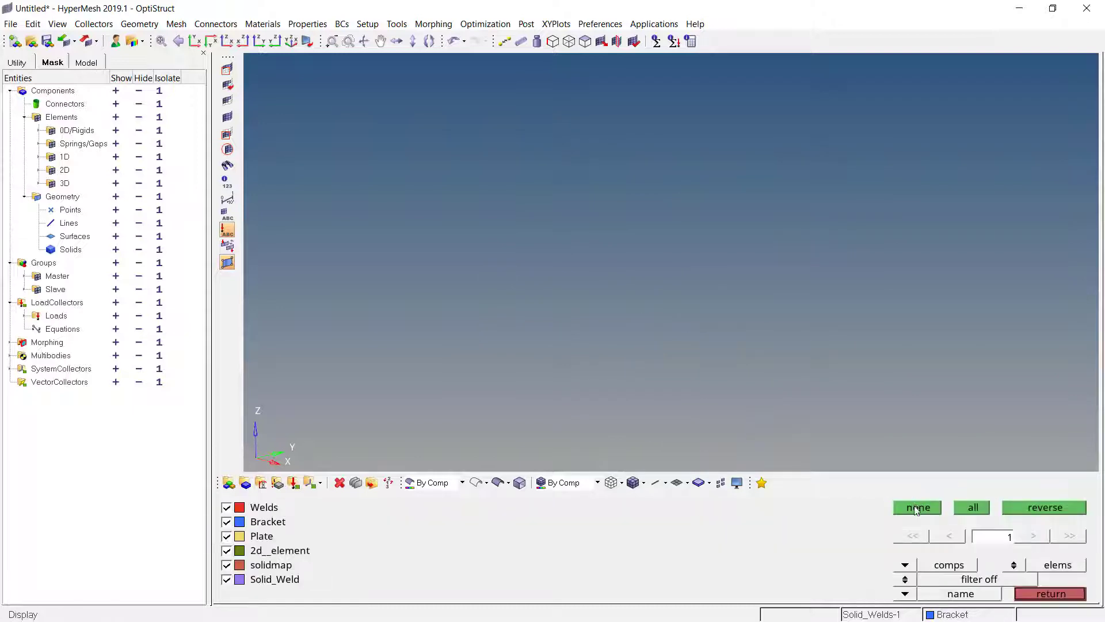
left_click(973, 507)
left_click(1051, 594)
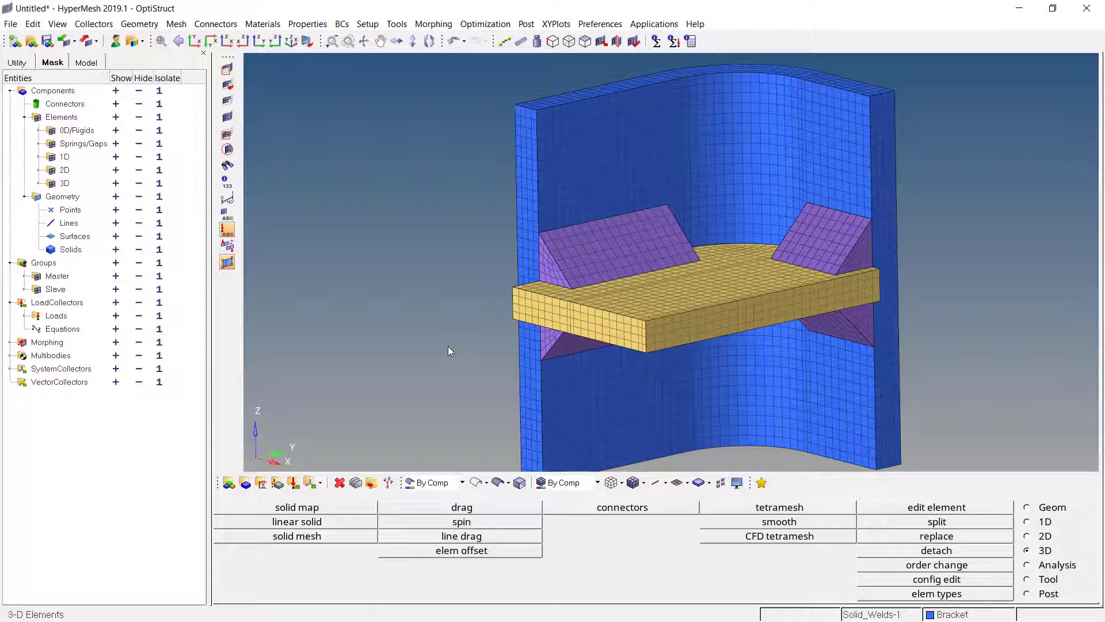
Isolate the Solid_Weld component and find its attached elements to examine how the welds connect to the plate and bracket.
scroll(449, 141, "down", 2, "ctrl")
left_click_drag(450, 141, 451, 156, "ctrl")
left_click(87, 63)
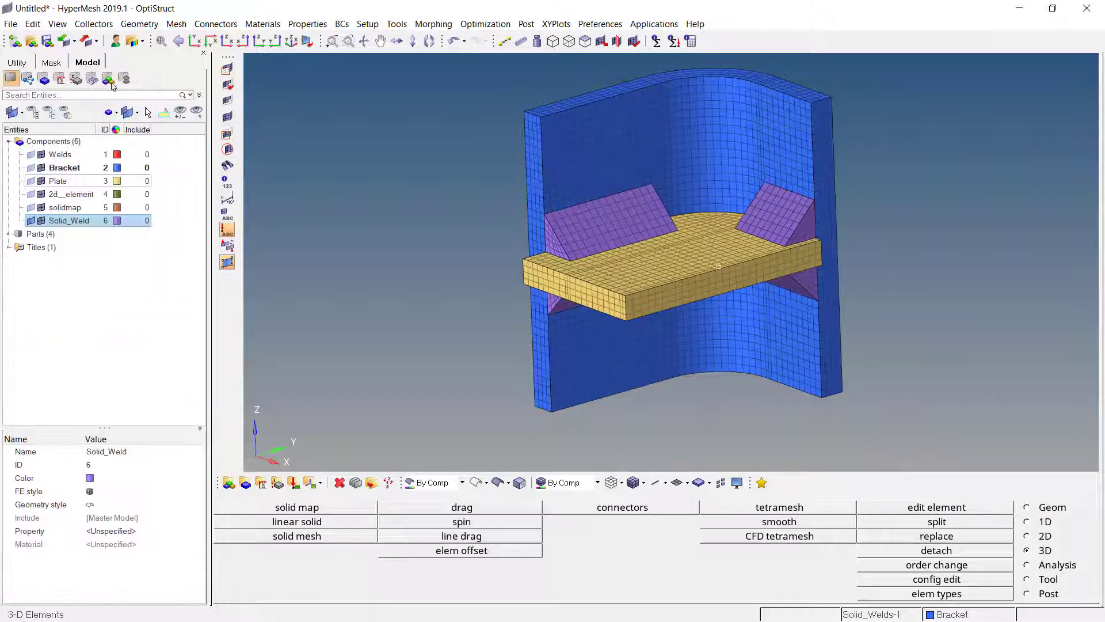
left_click(196, 112)
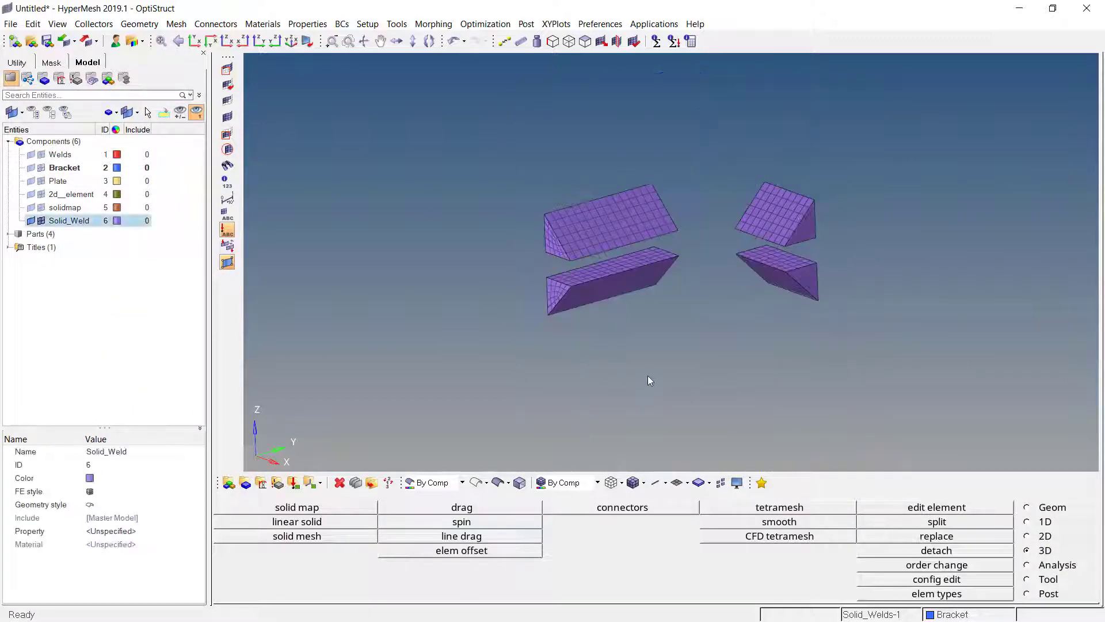
left_click(228, 101)
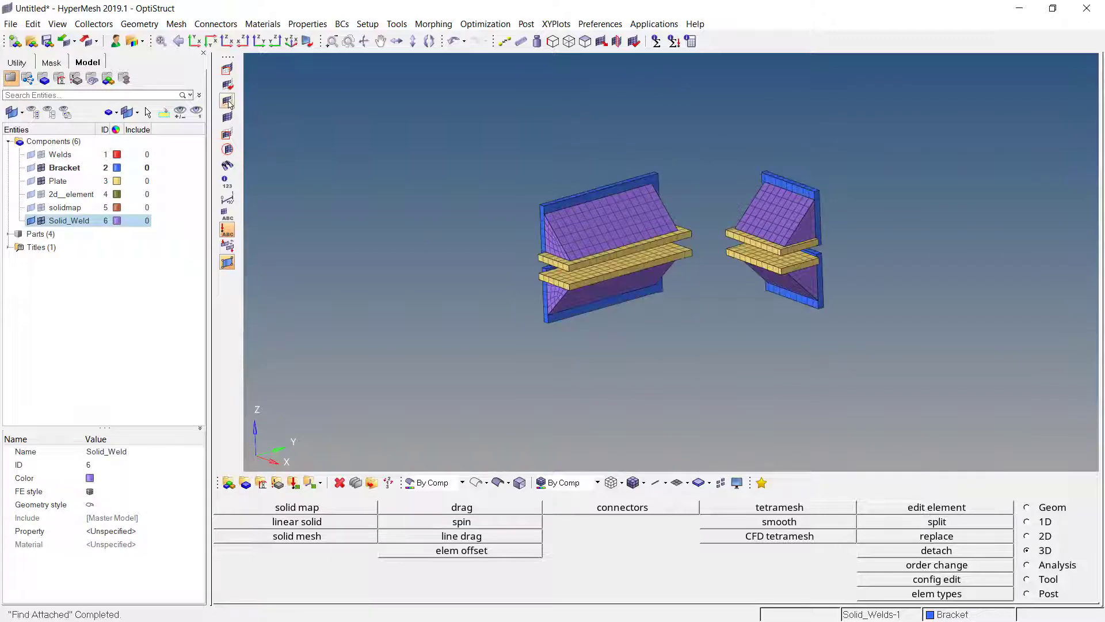
left_click_drag(495, 264, 542, 320, "ctrl")
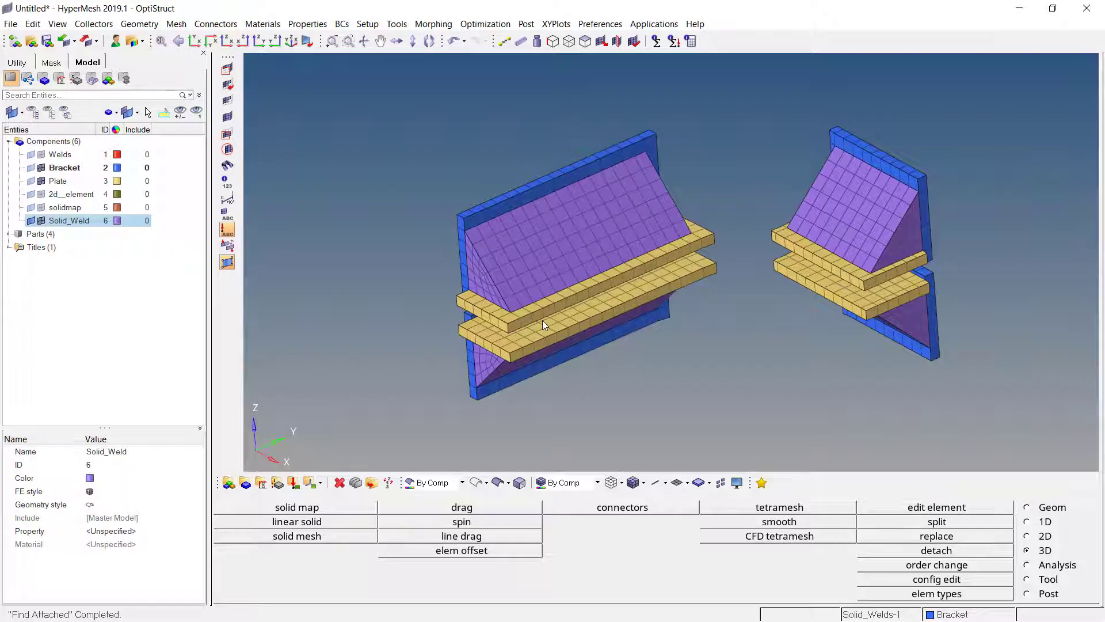